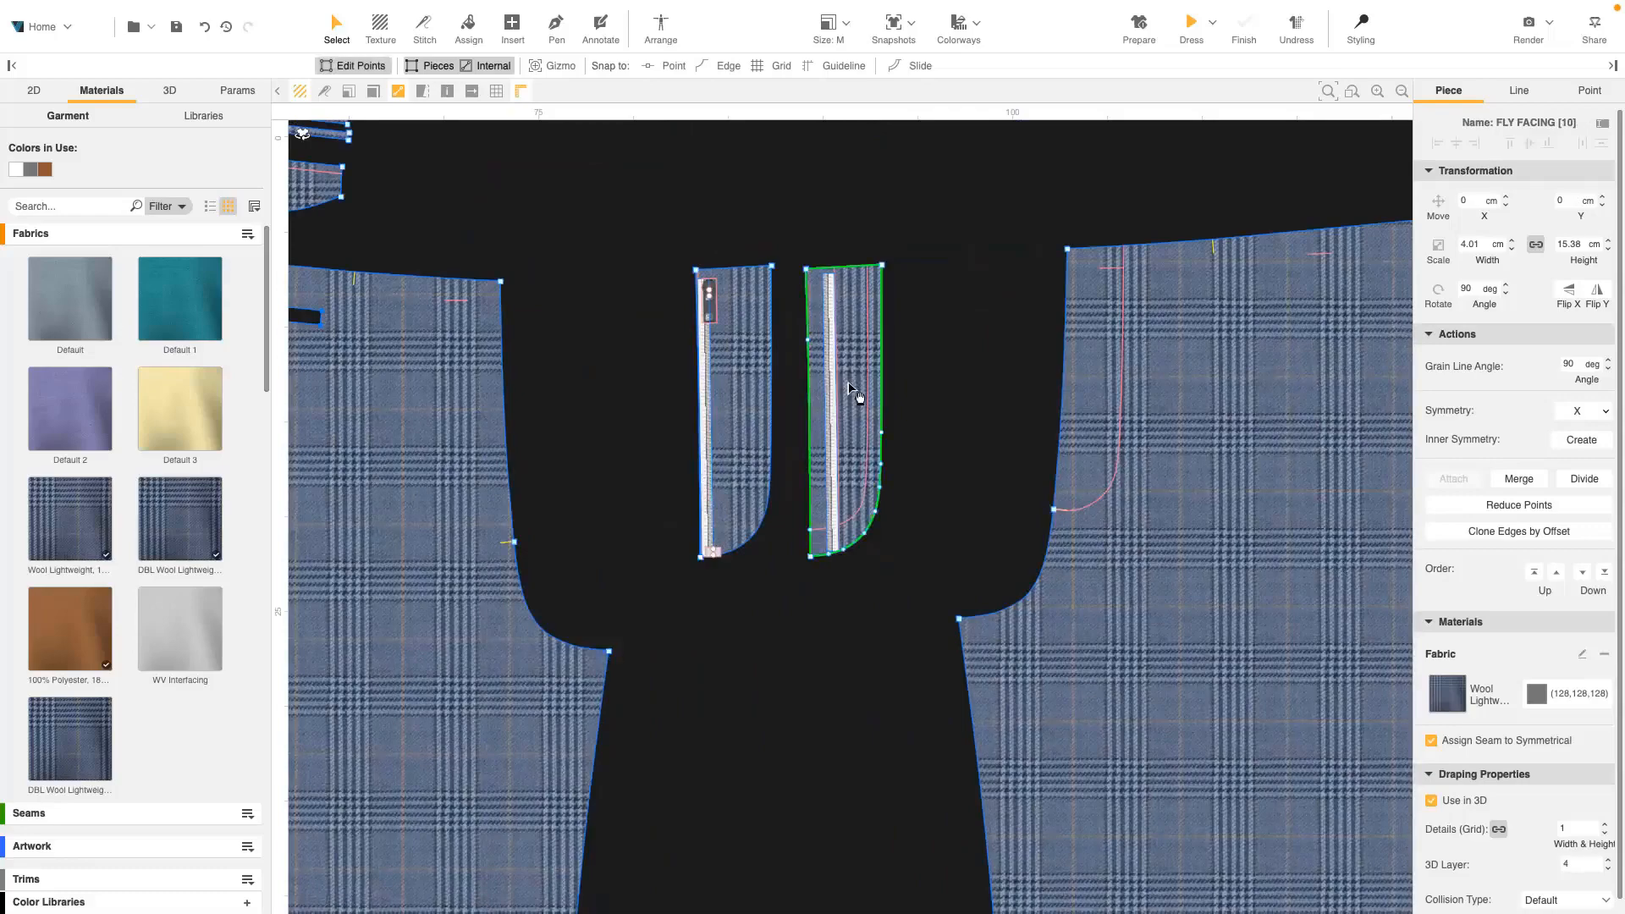
- Paste a copy of the fly facing piece and place it beside the original
key(super+v)
drag(900, 366, 1016, 364)
click(1026, 381)
scroll(740, 457, down, 10)
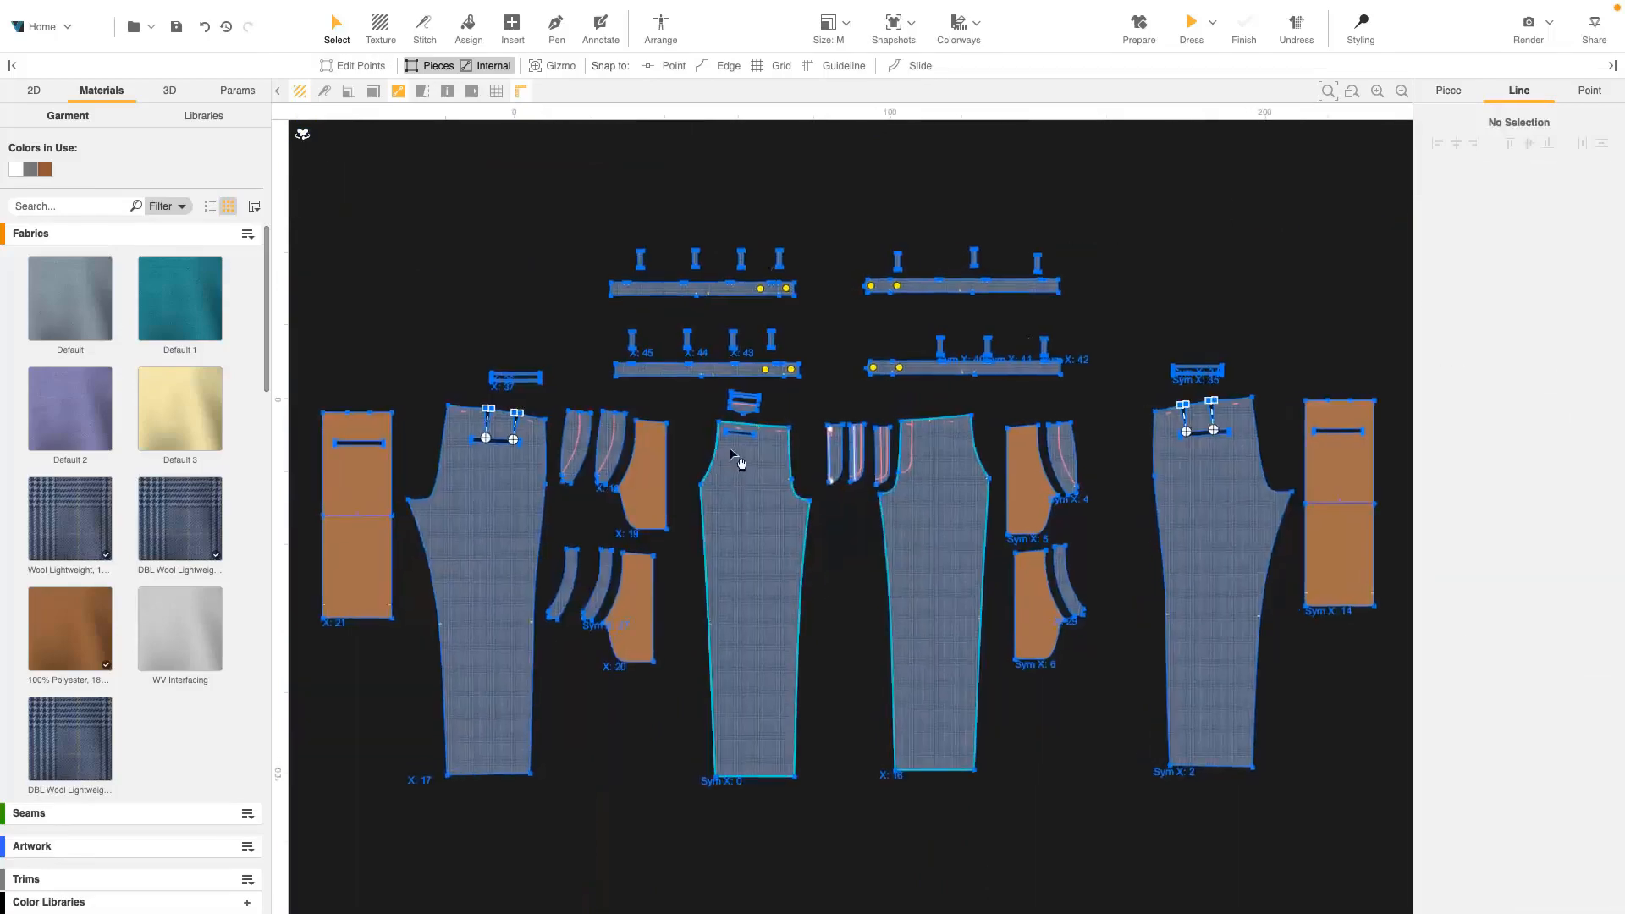
- Clone the edges of the front trouser piece's pocket hole by offset to create a surrounding outline
scroll(766, 431, up, 10)
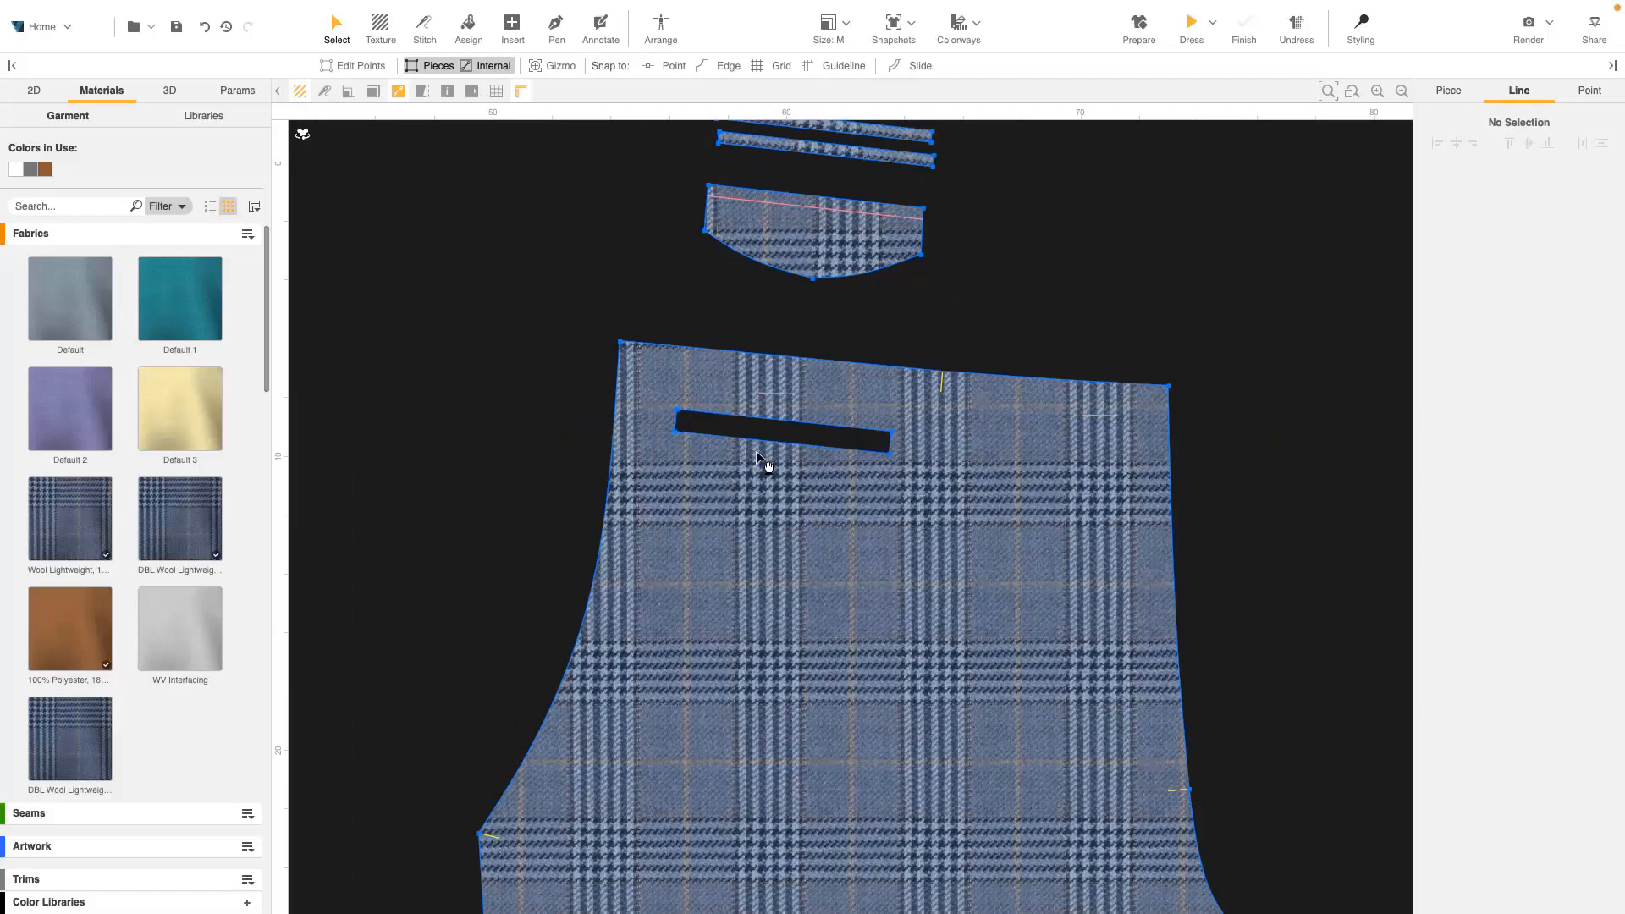
click(718, 427)
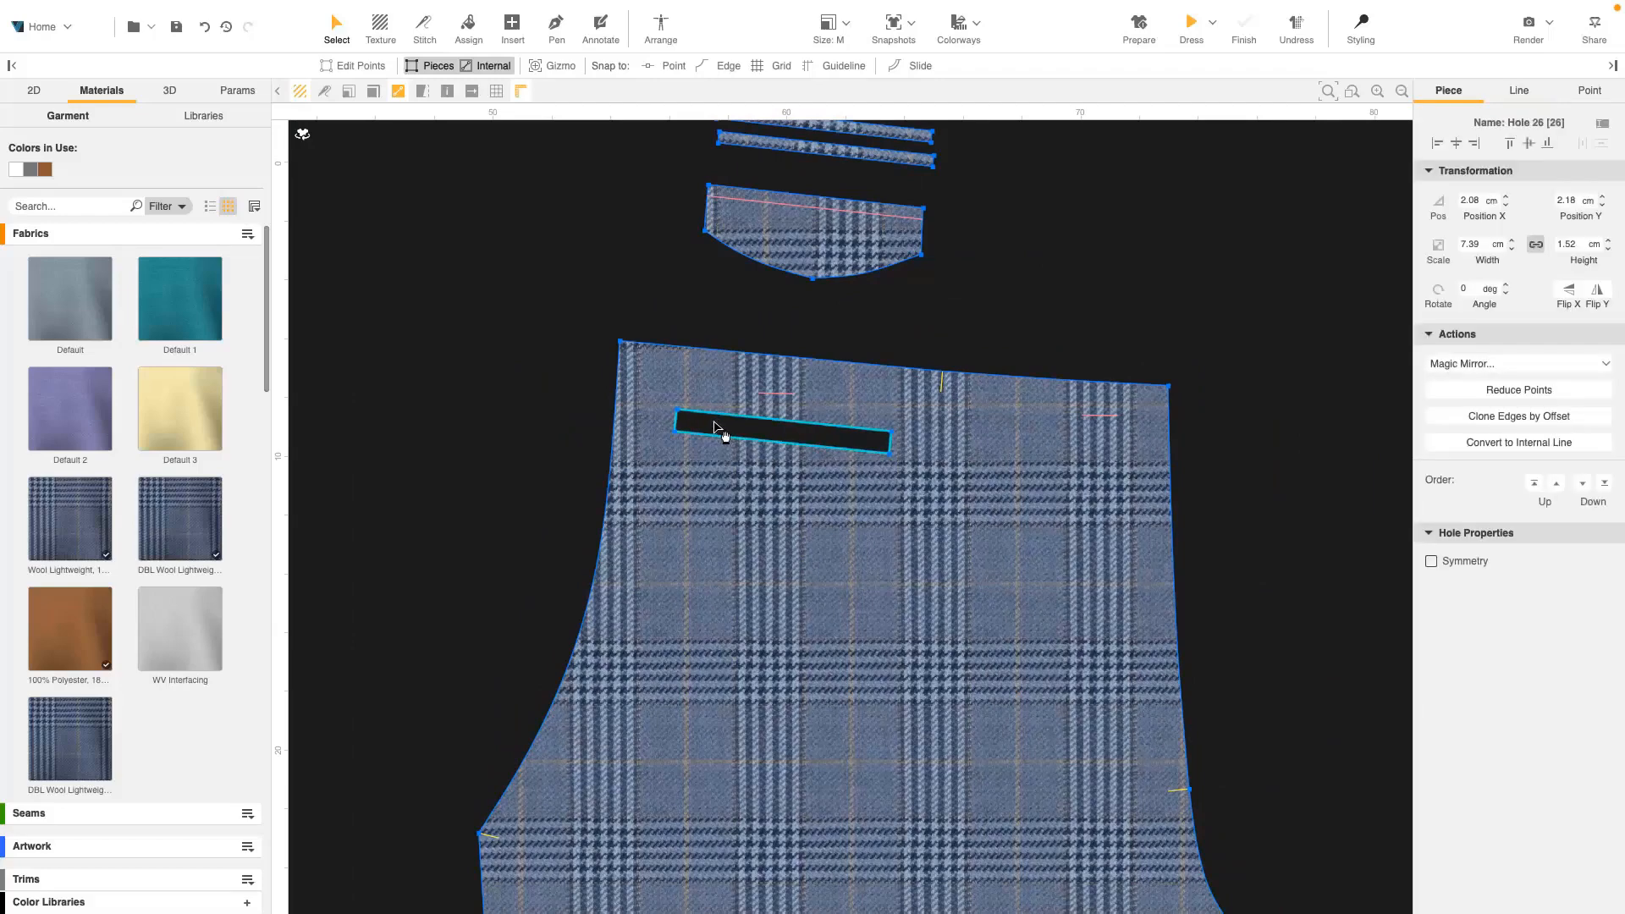
click(1520, 416)
click(1583, 525)
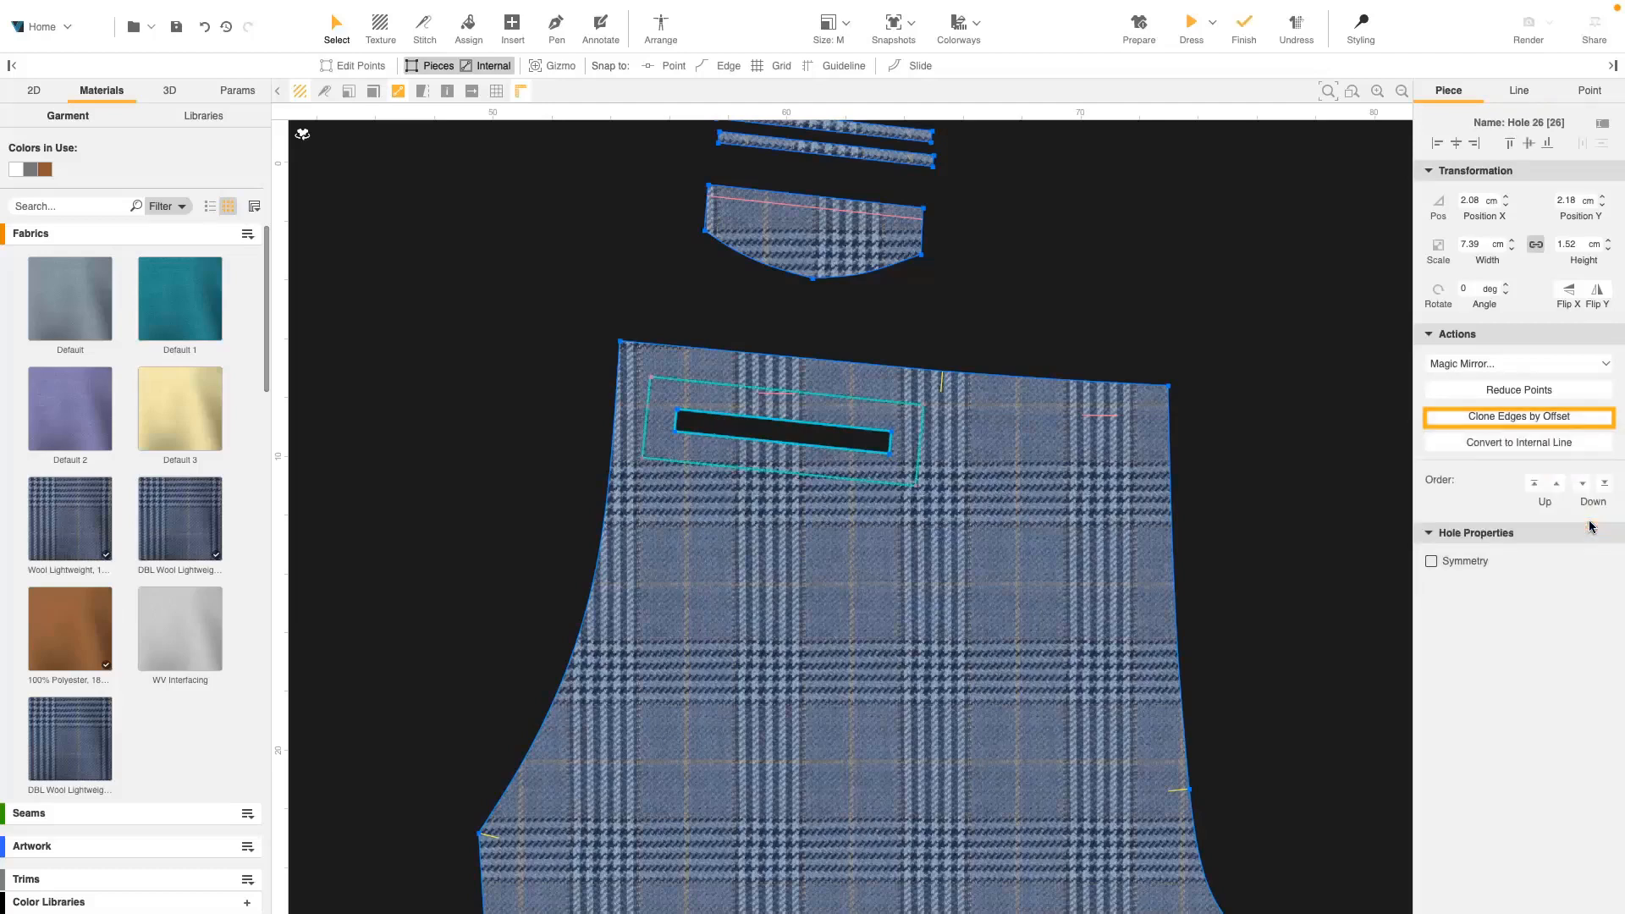
click(1286, 376)
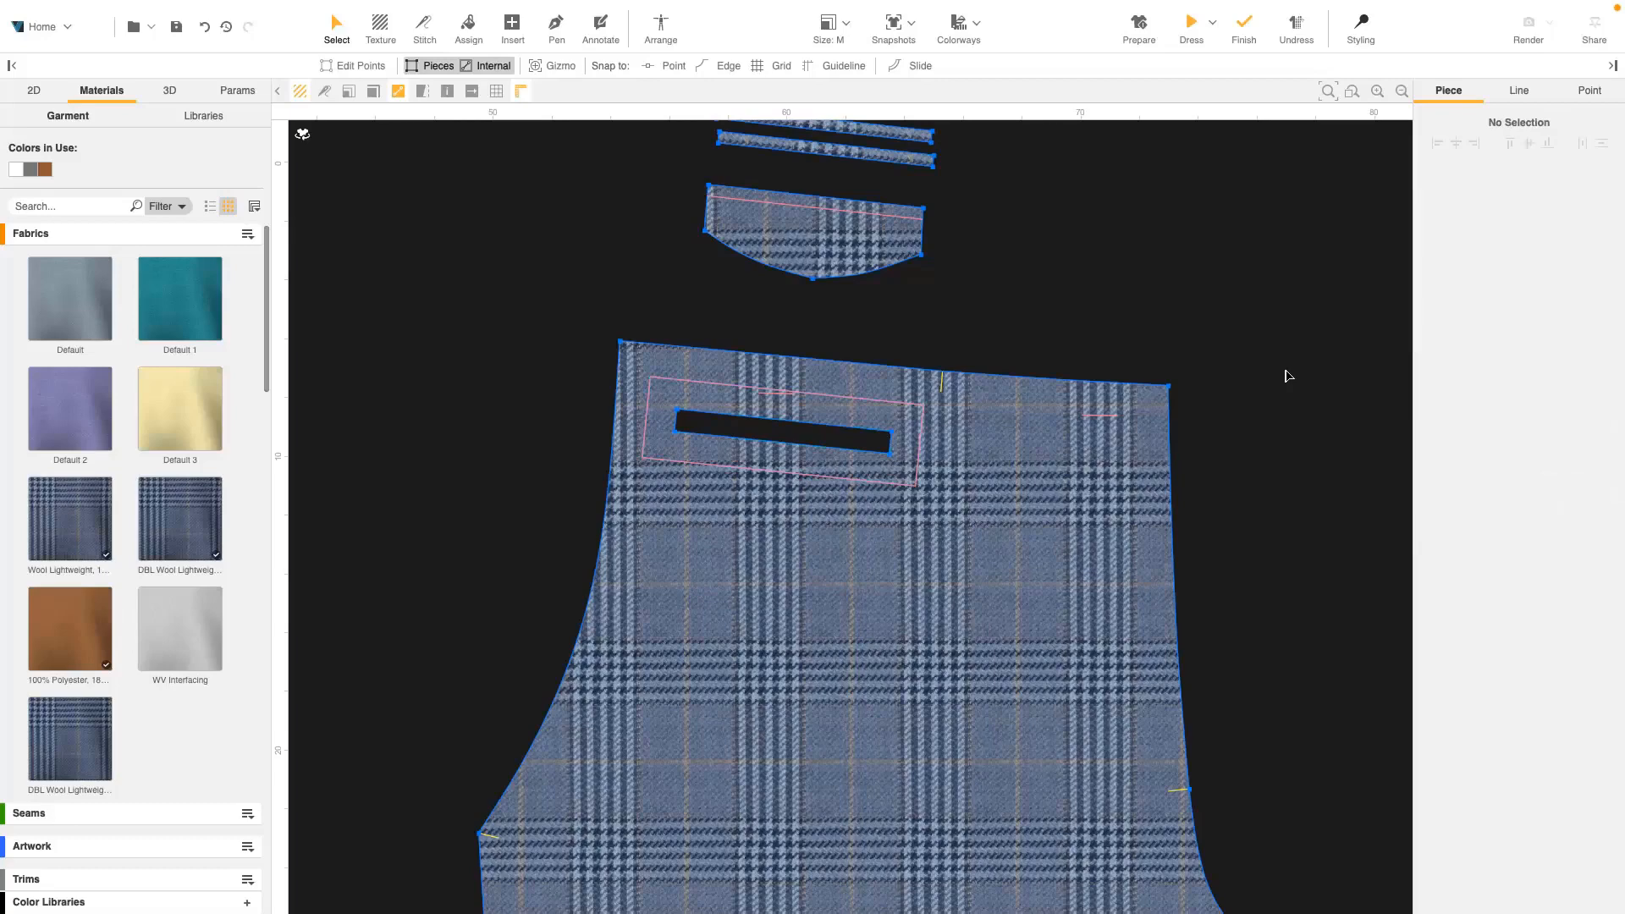
- Join the coinciding end points of the offset outline around the front pocket hole to close it
click(913, 409)
click(1499, 458)
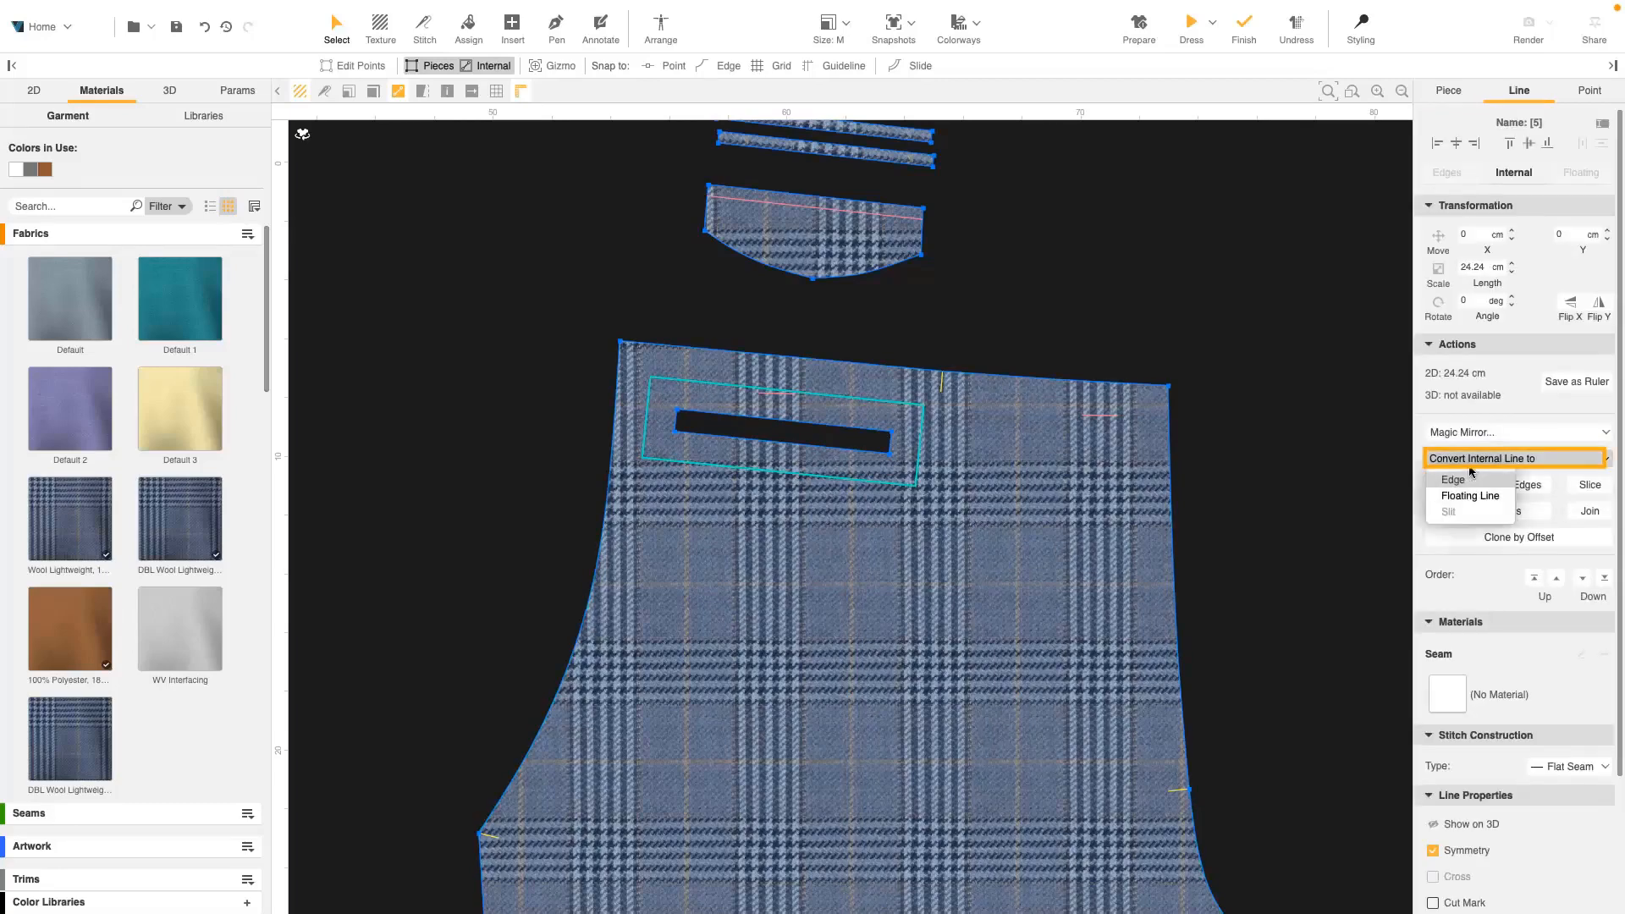
scroll(908, 446, up, 6)
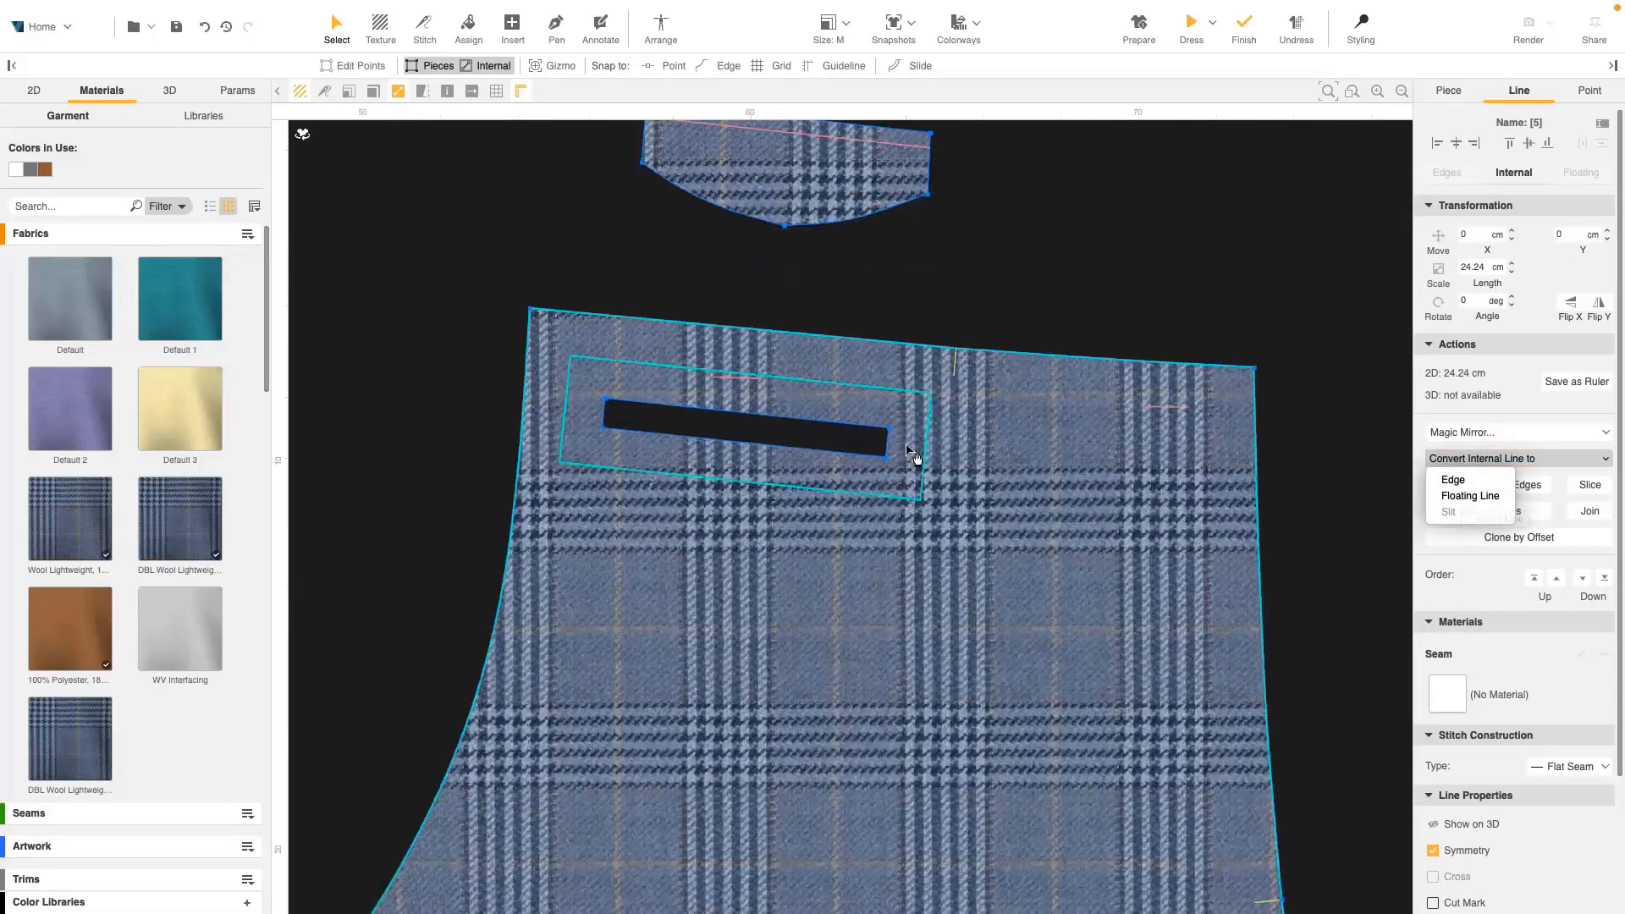
middle_drag(985, 485, 1065, 505)
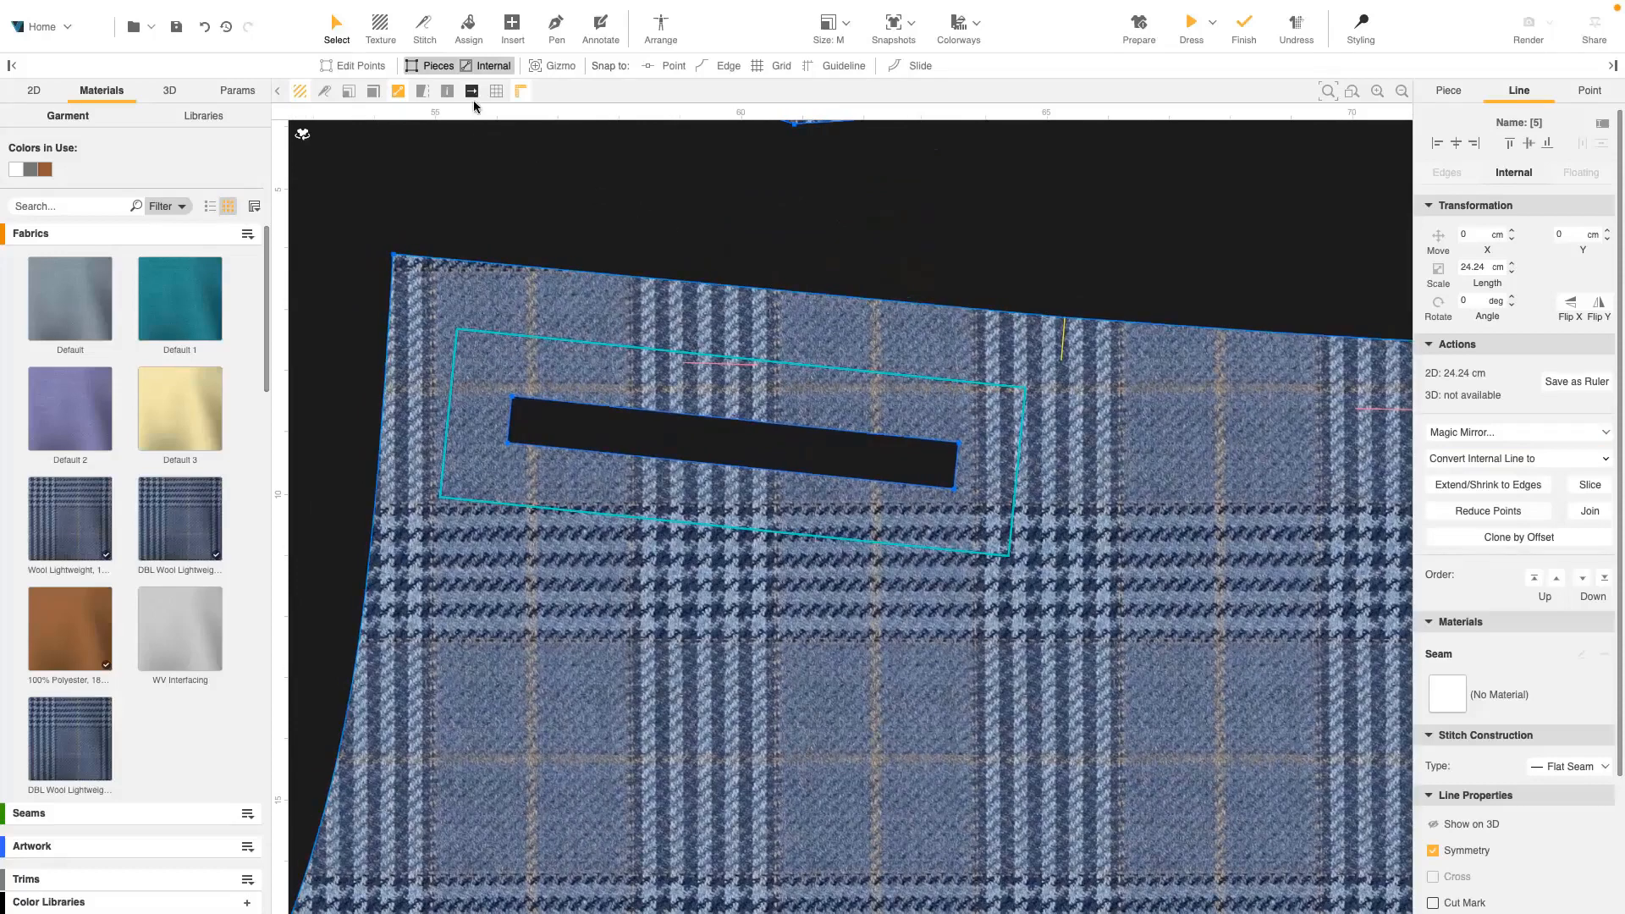
click(440, 68)
double_click(526, 338)
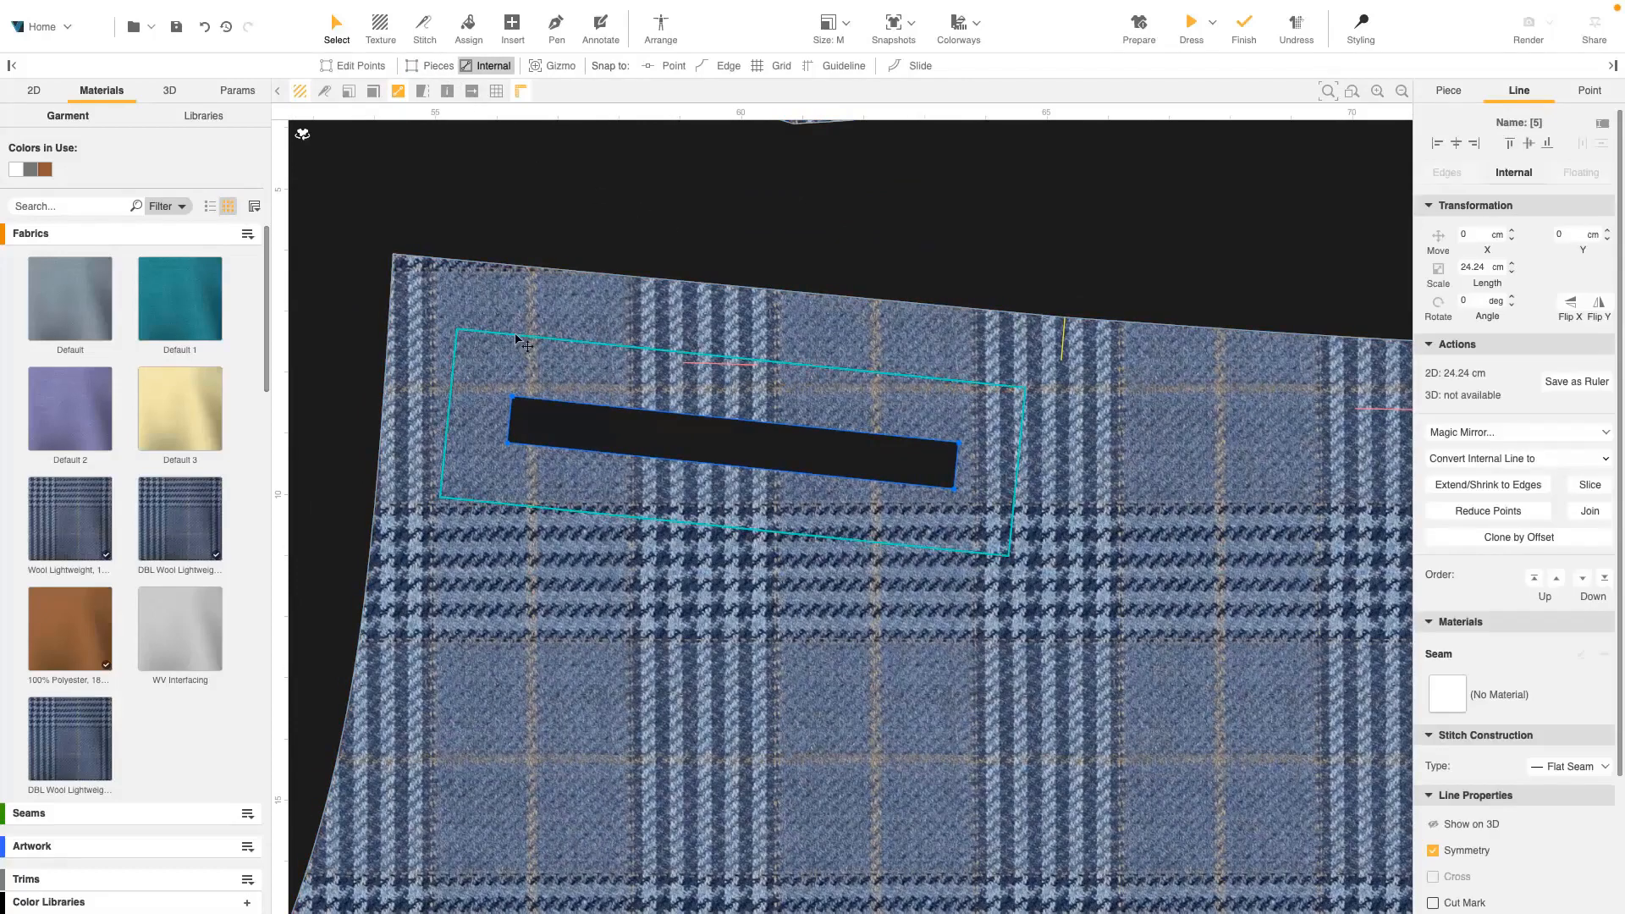
click(455, 329)
drag(447, 315, 477, 360)
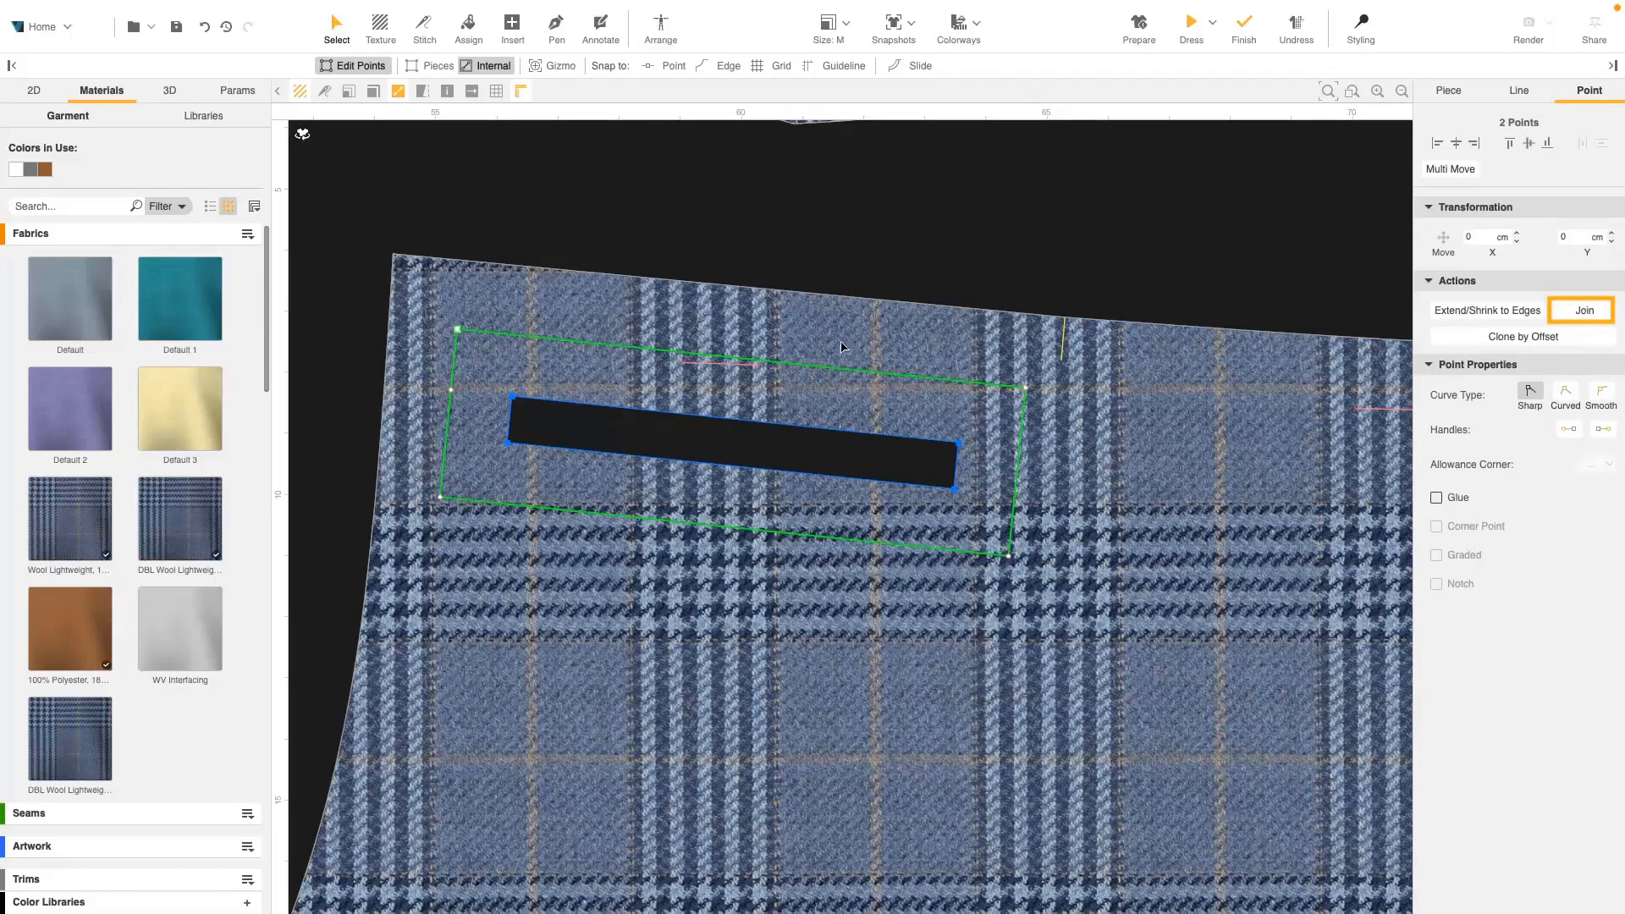
click(1578, 312)
- Convert the closed front pocket outline to a shape and move it outside the trouser piece, above its waist edge
click(429, 65)
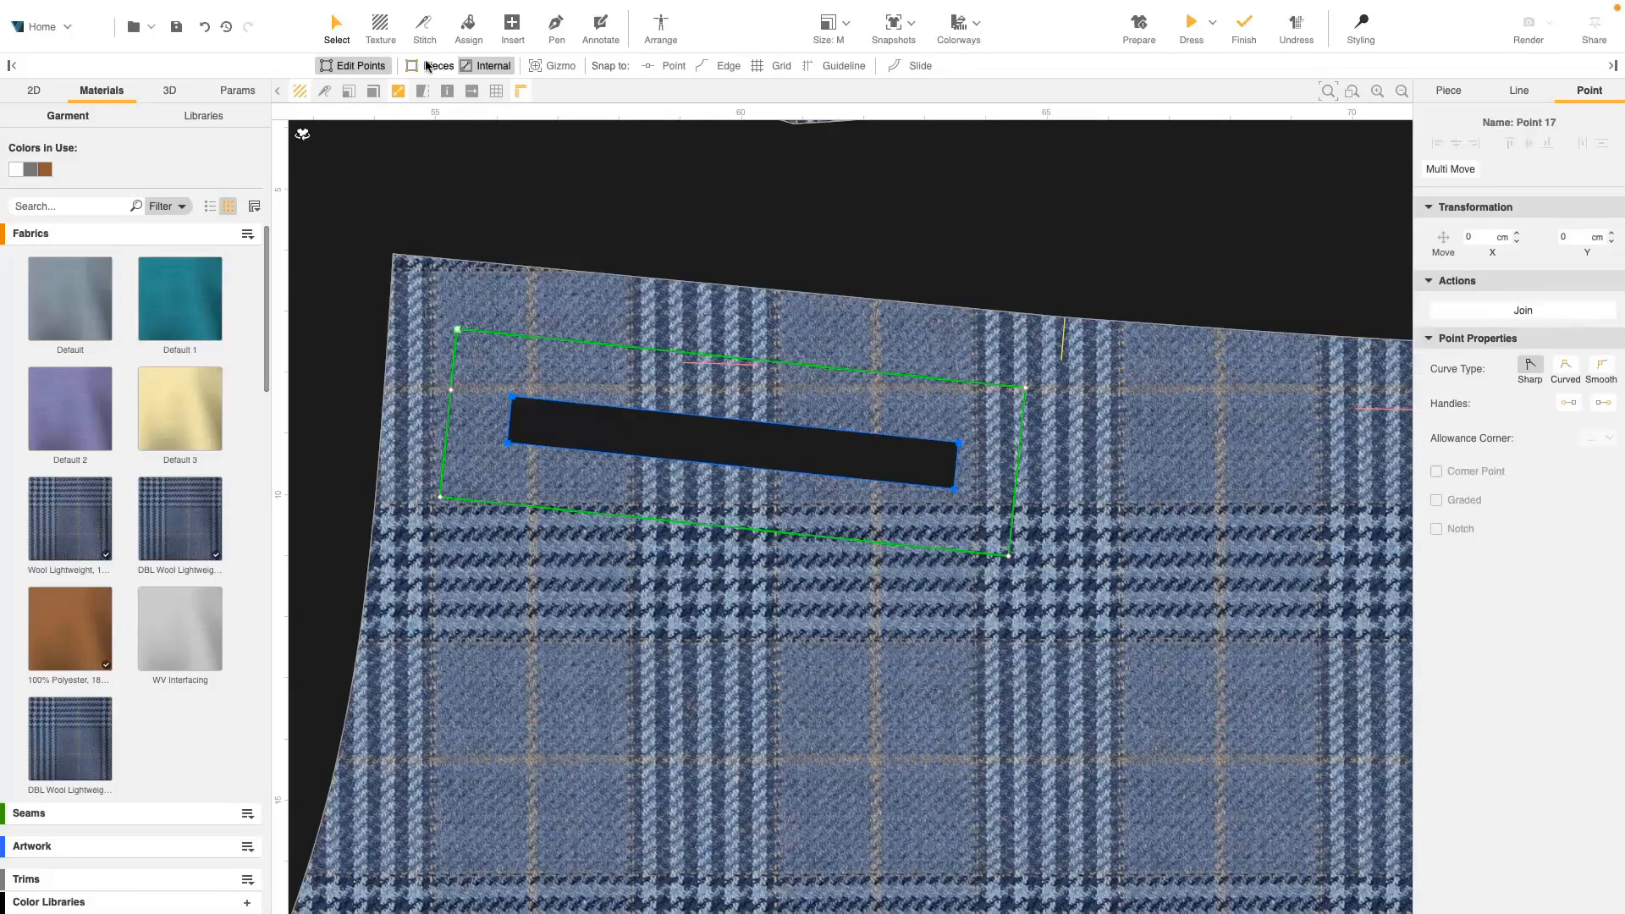
click(560, 340)
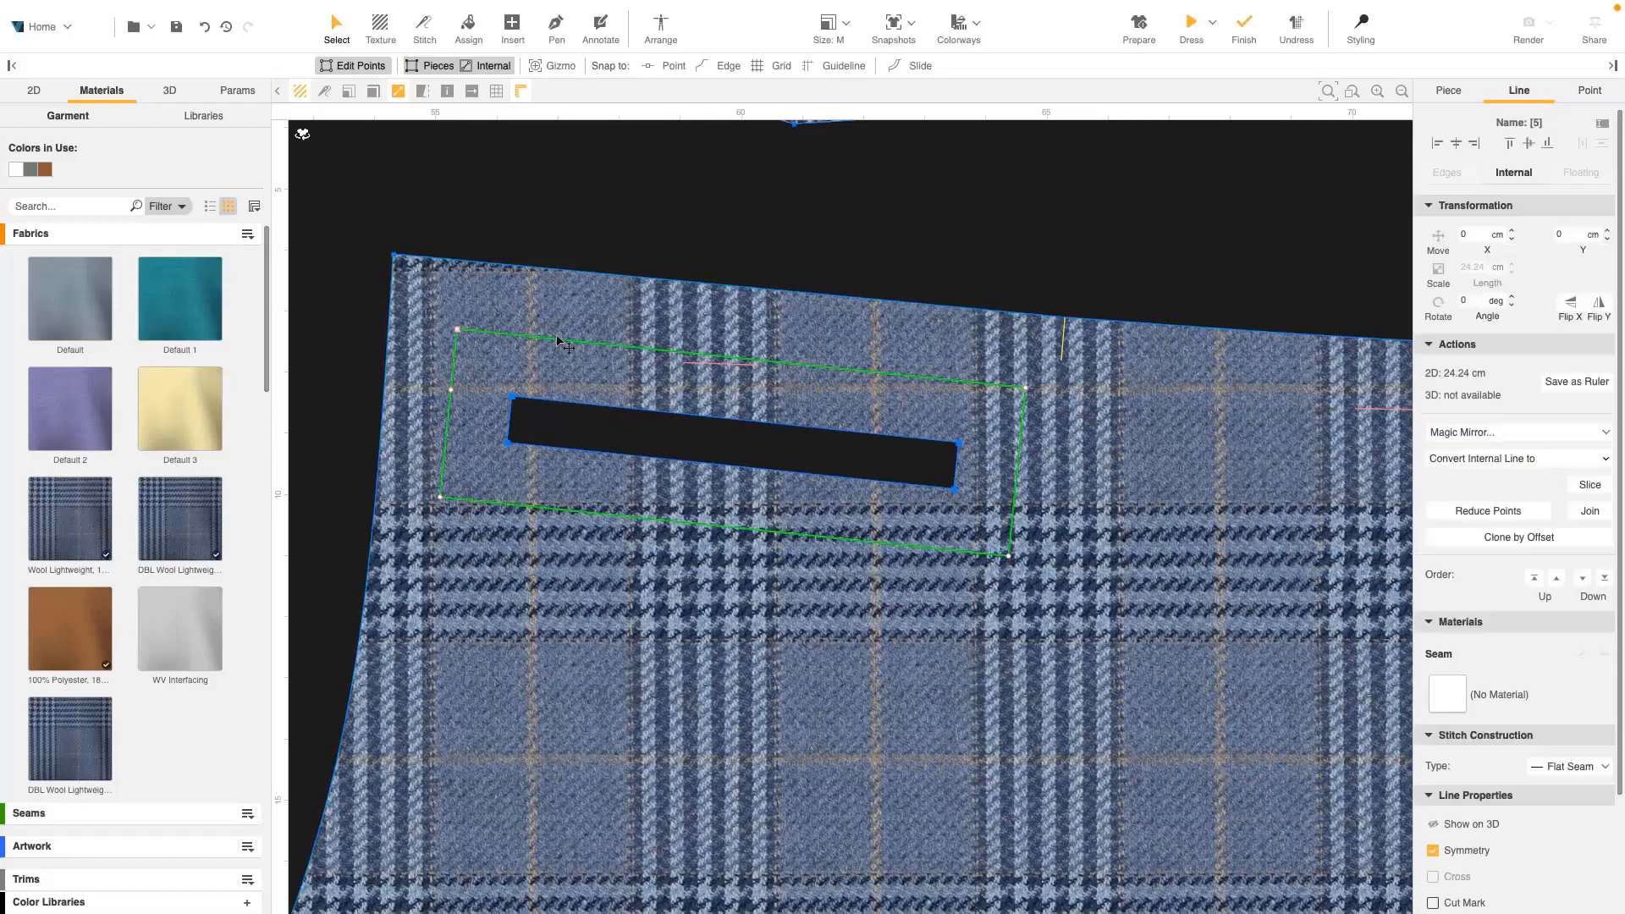
click(1484, 465)
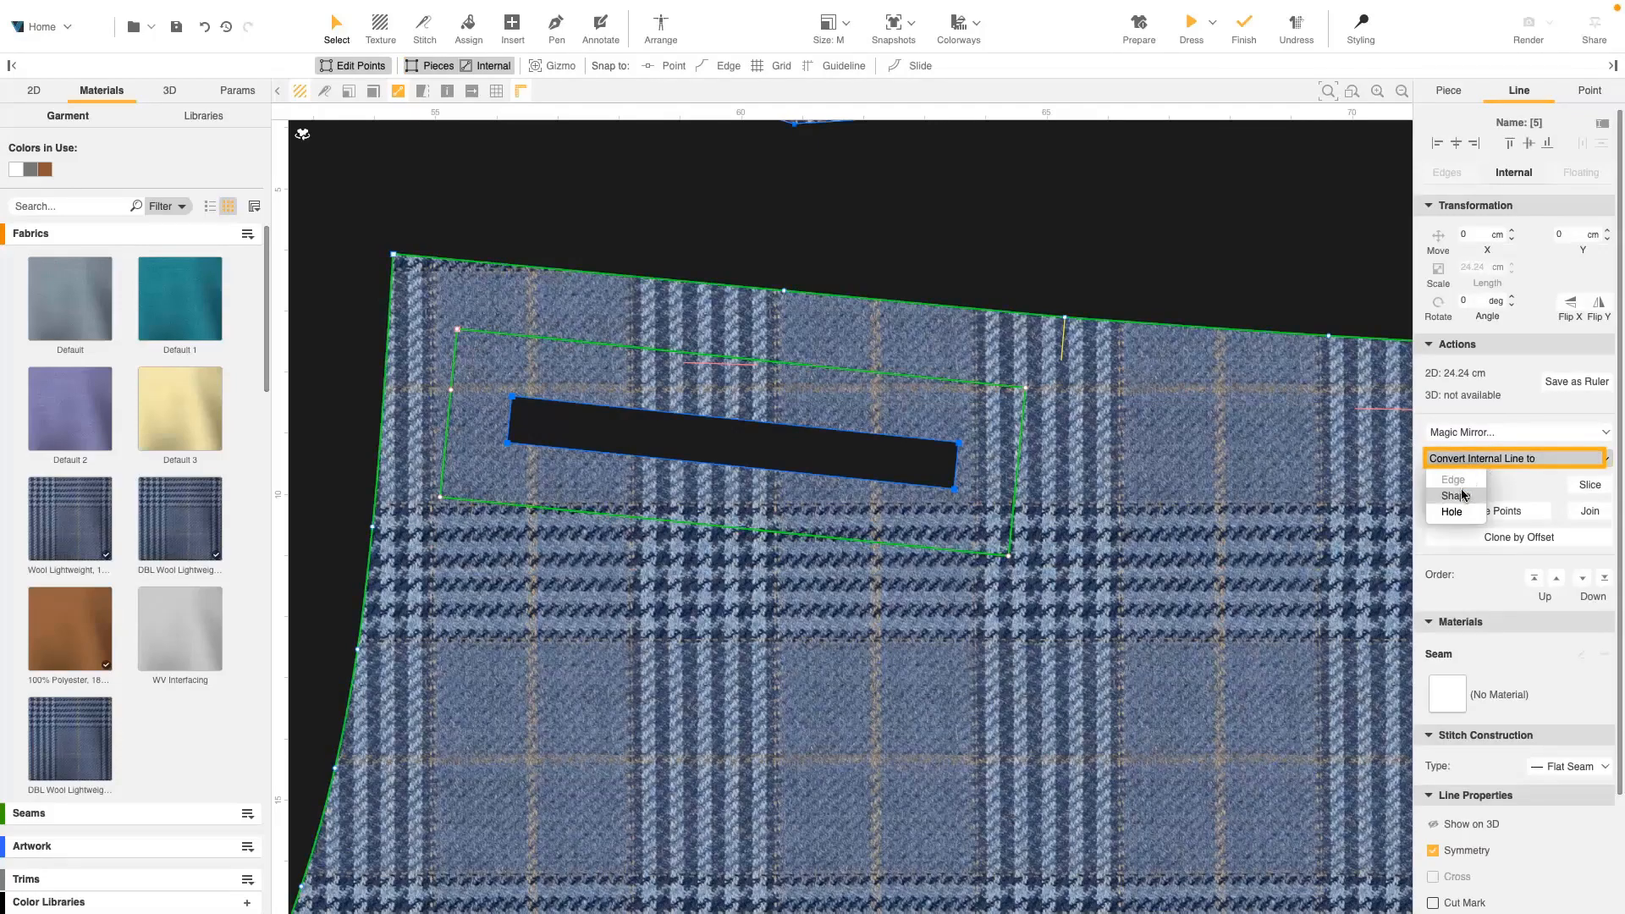
click(1462, 494)
scroll(1001, 322, down, 1)
scroll(893, 459, down, 5)
drag(889, 460, 595, 321)
scroll(1084, 401, down, 5)
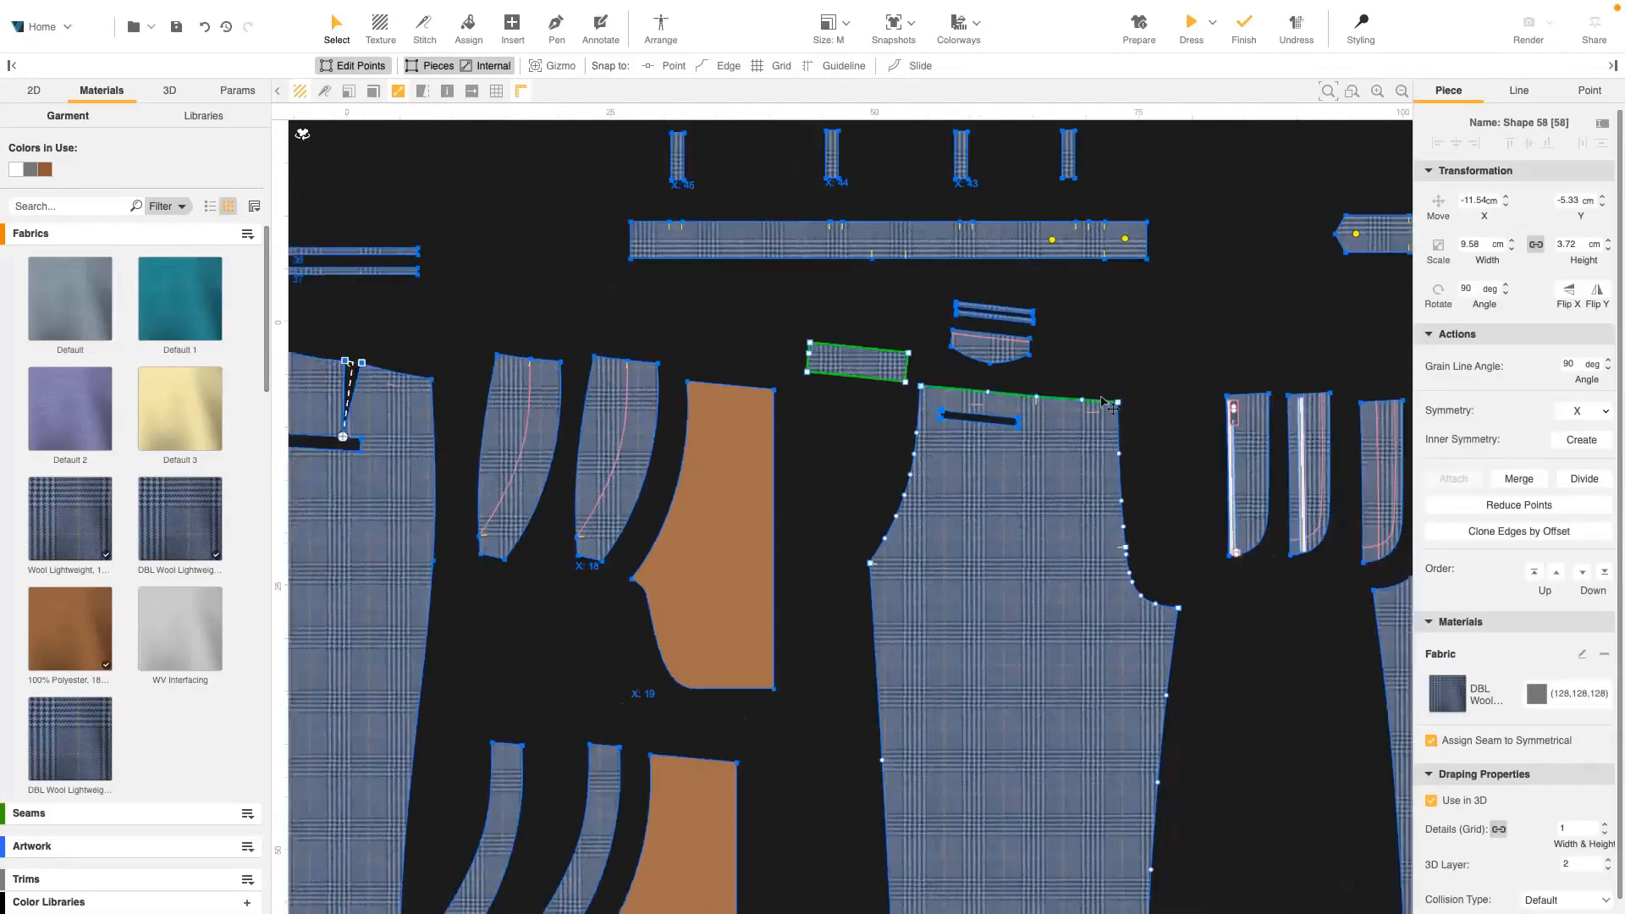
- Clone the edges of the back trouser piece's pocket hole by offset with -1 cm spacing and 1 copy
middle_drag(586, 388, 1175, 381)
scroll(950, 433, up, 6)
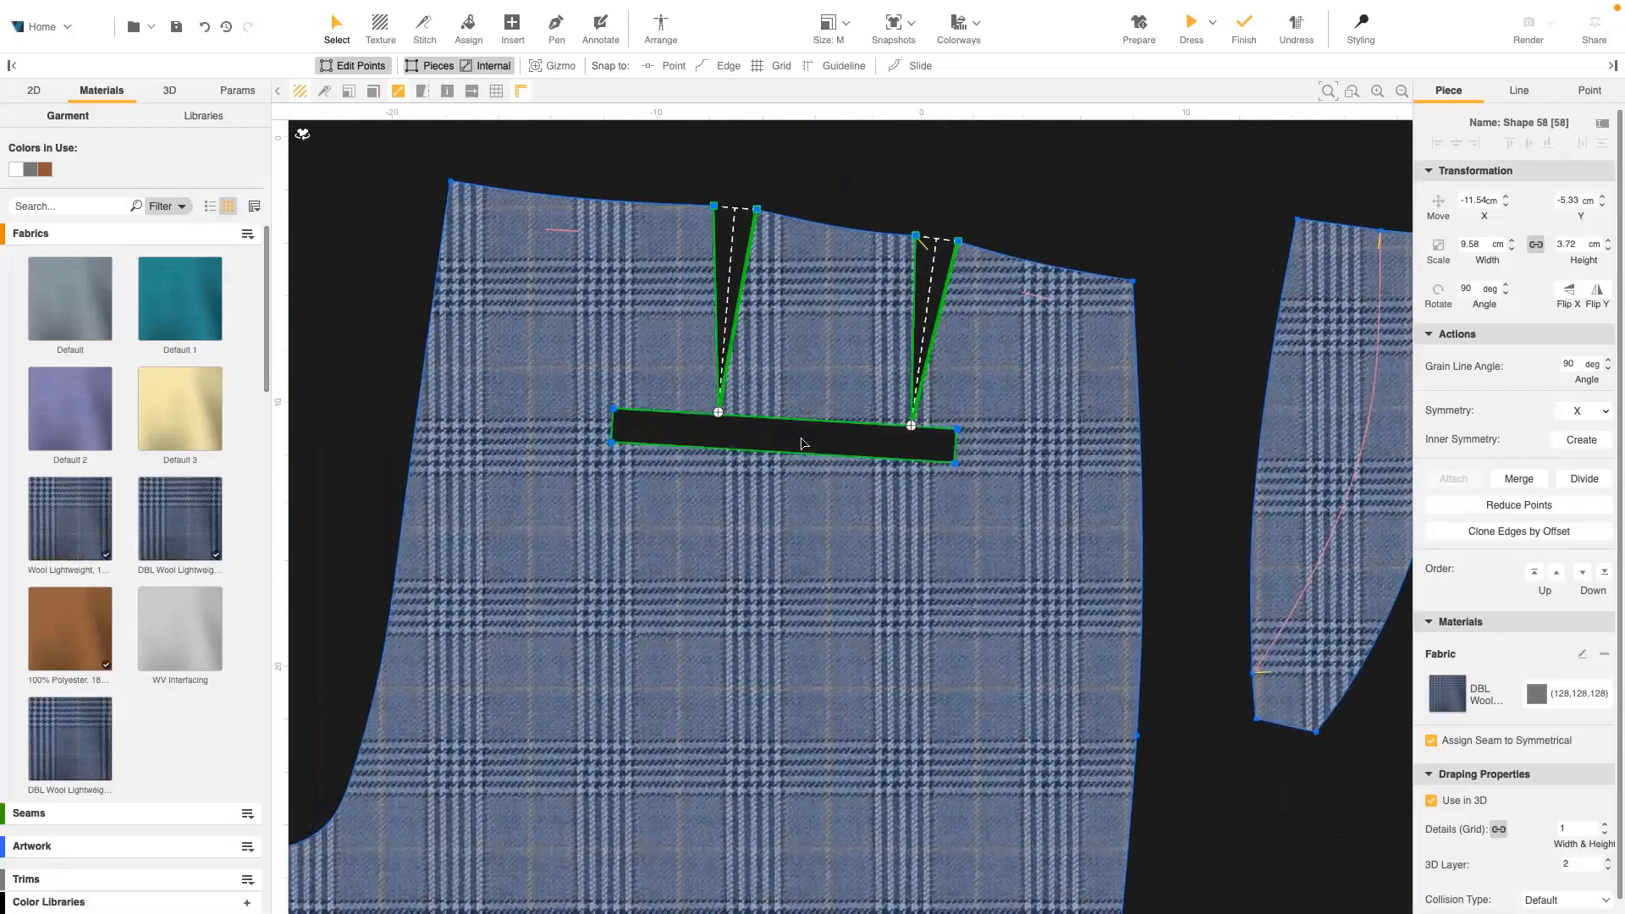
click(800, 440)
click(1520, 416)
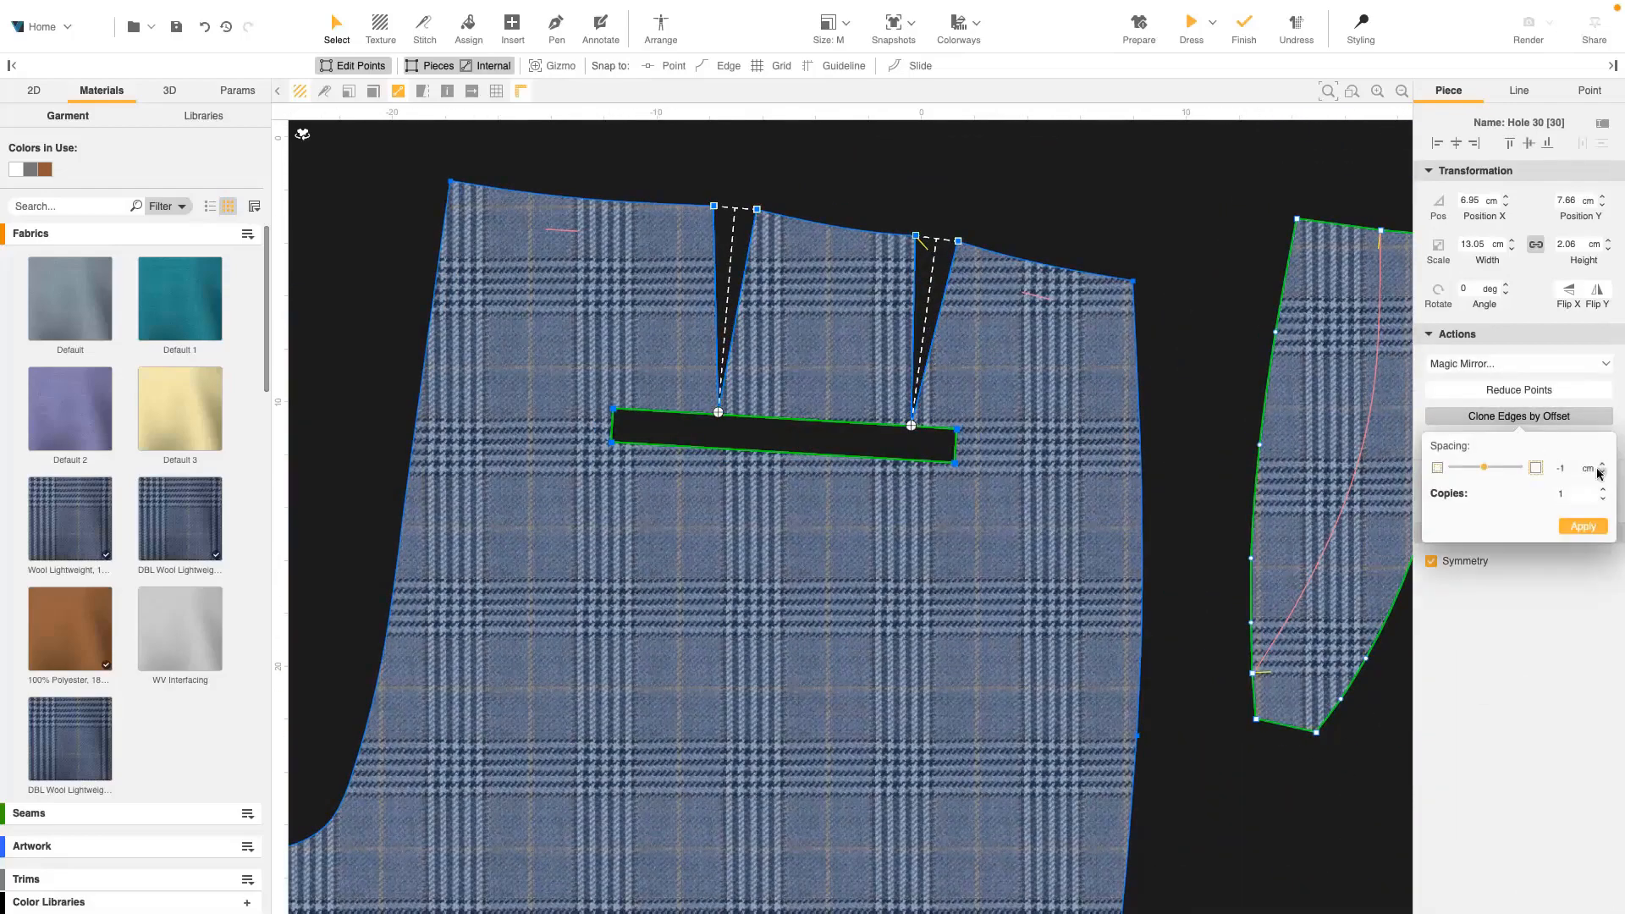
click(1580, 525)
- Join the coinciding corner points of the offset outline around the back pocket hole
click(986, 402)
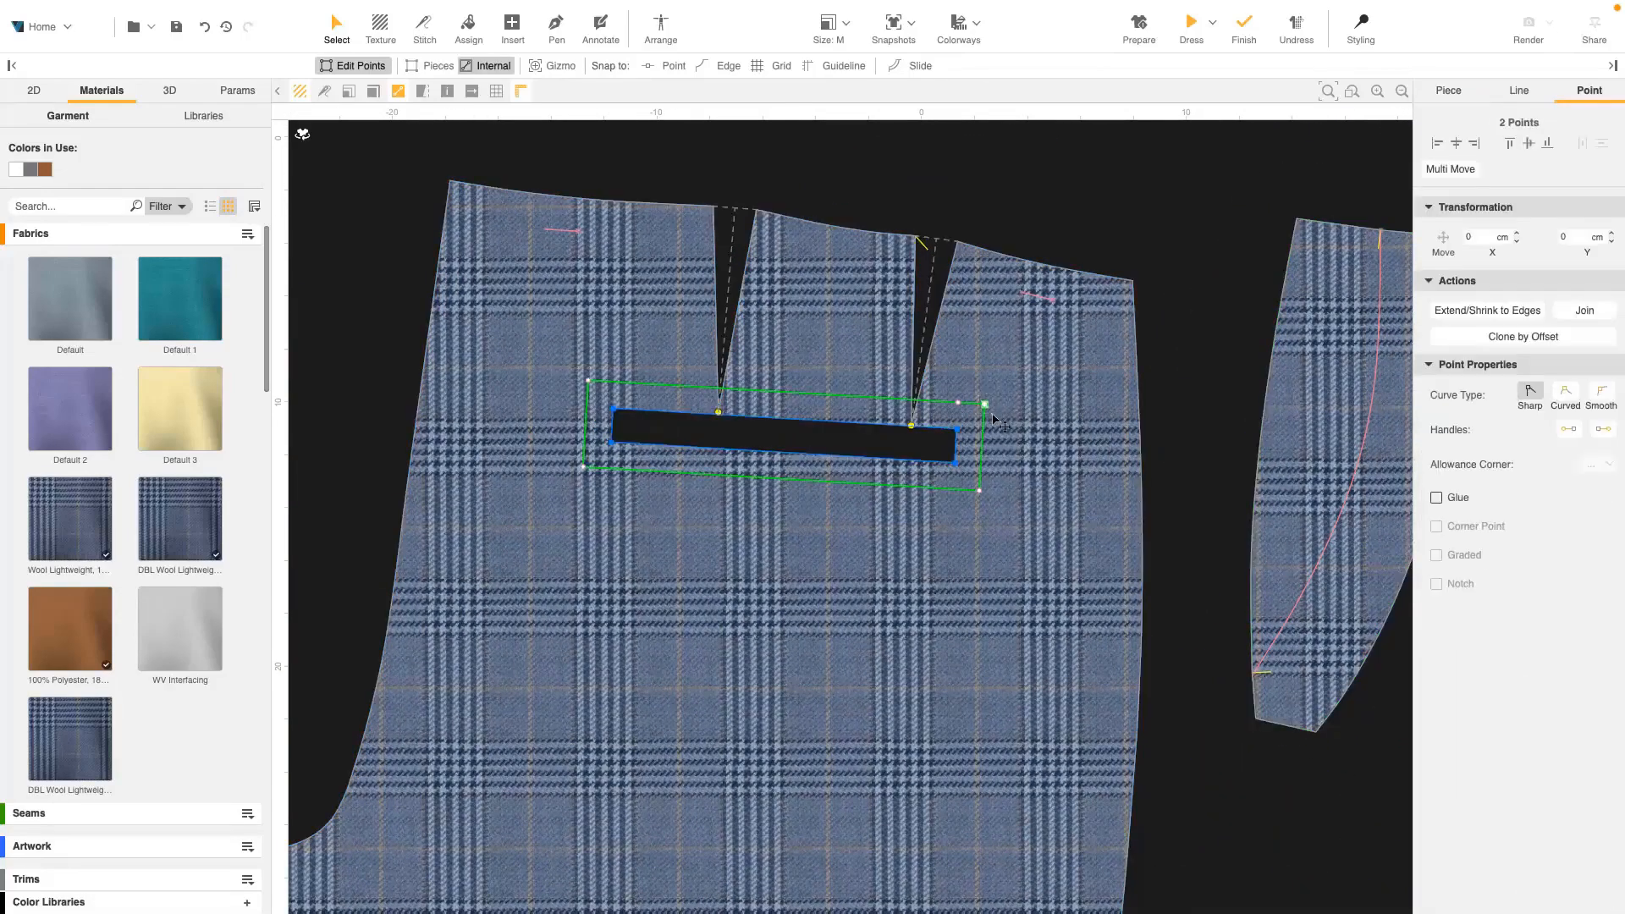
click(1574, 310)
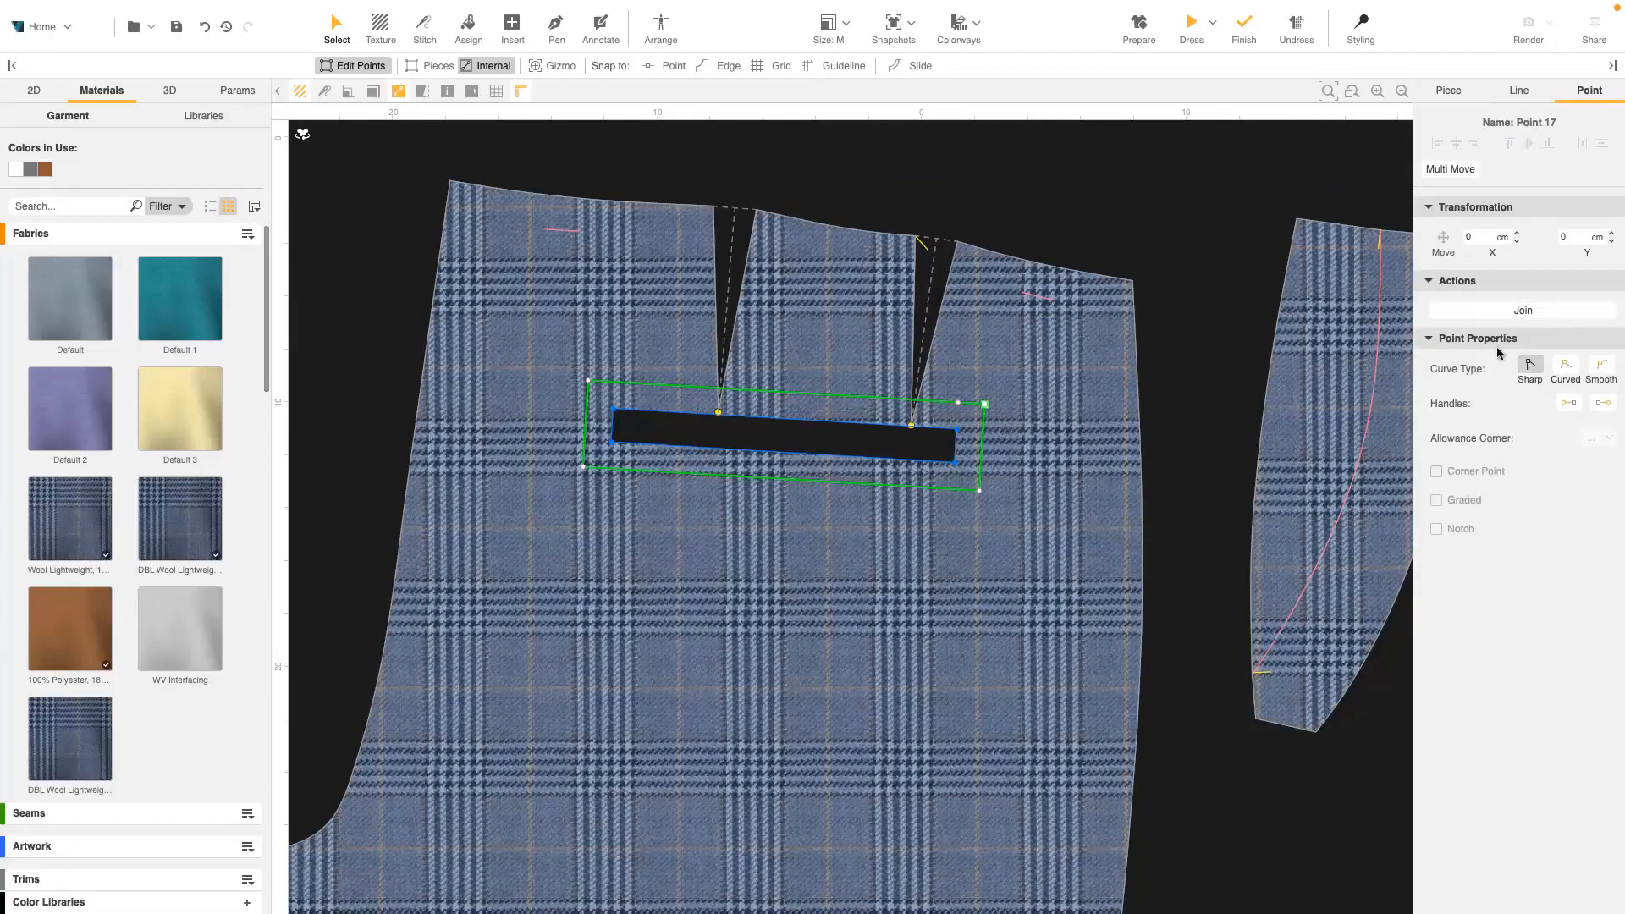
click(1174, 434)
- Convert the back pocket outline to a shape and move it above the back piece's waist edge
double_click(982, 430)
click(1503, 460)
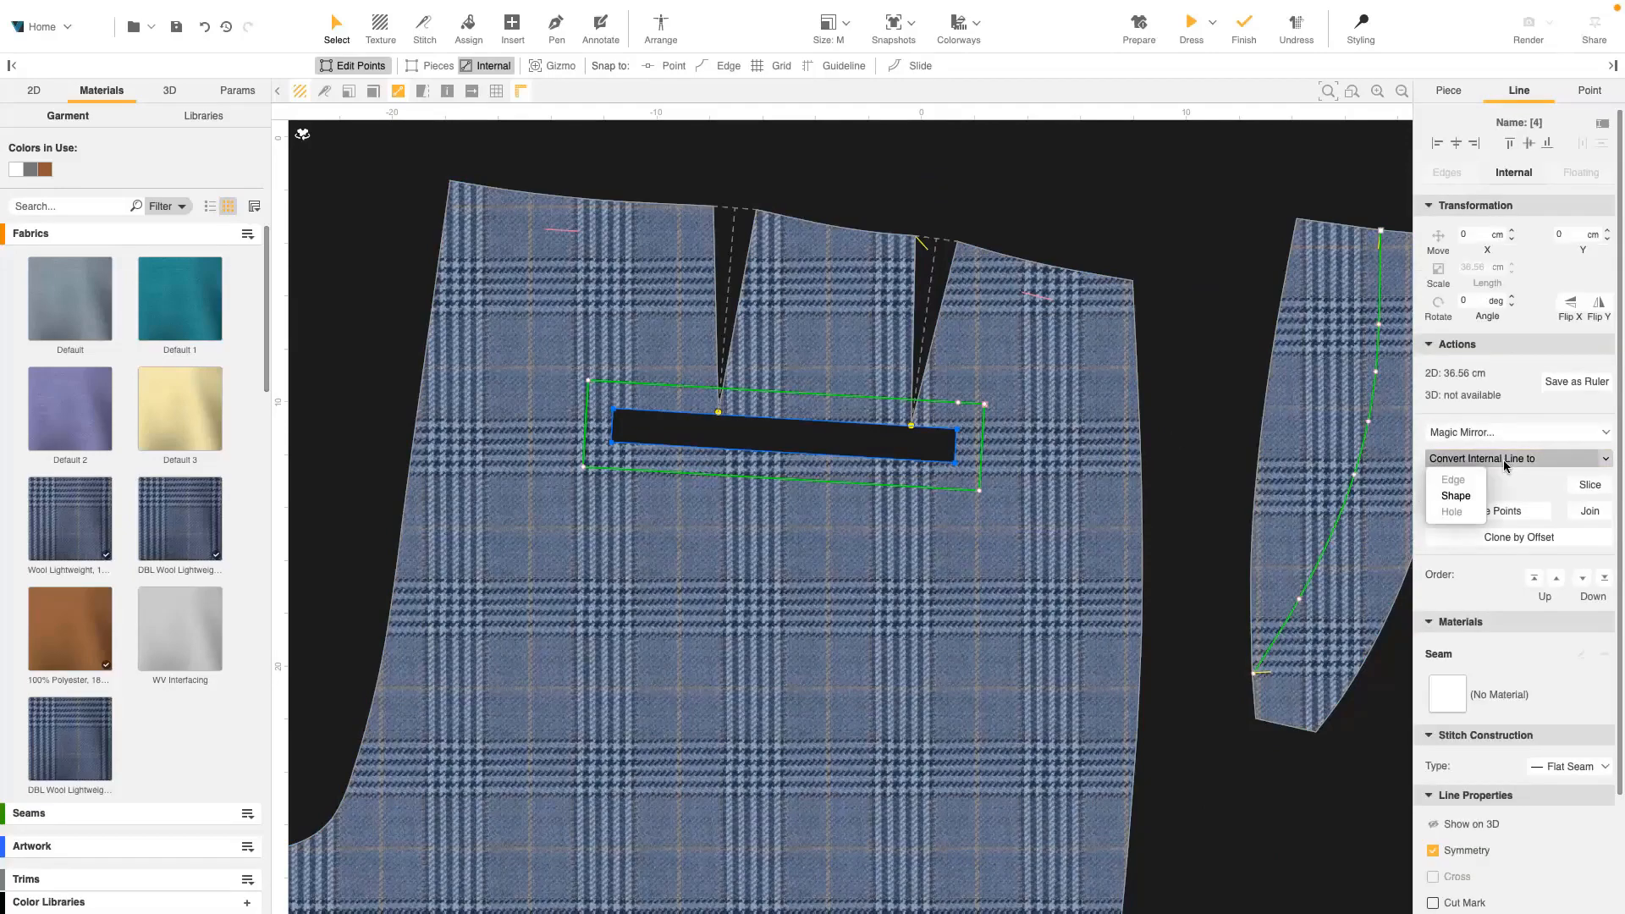
click(1474, 501)
drag(928, 466, 1006, 188)
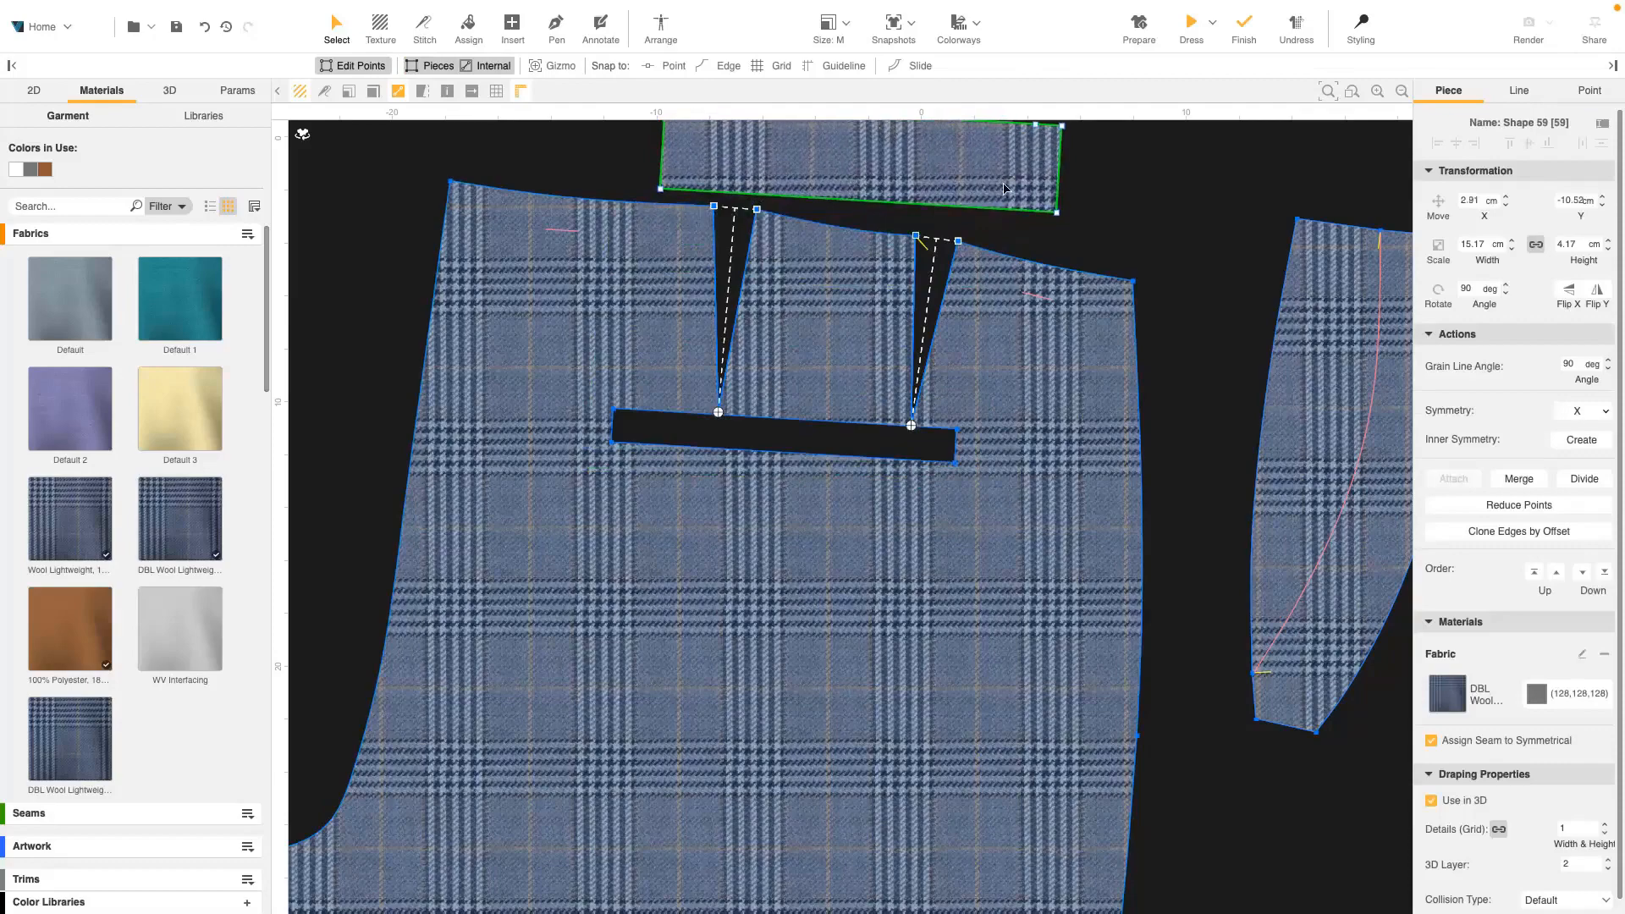
- Assign the WV Interfacing fabric to the back pocket shape and the first curved pocket facing piece
scroll(948, 317, down, 10)
middle_drag(827, 410, 403, 478)
click(1329, 92)
click(181, 629)
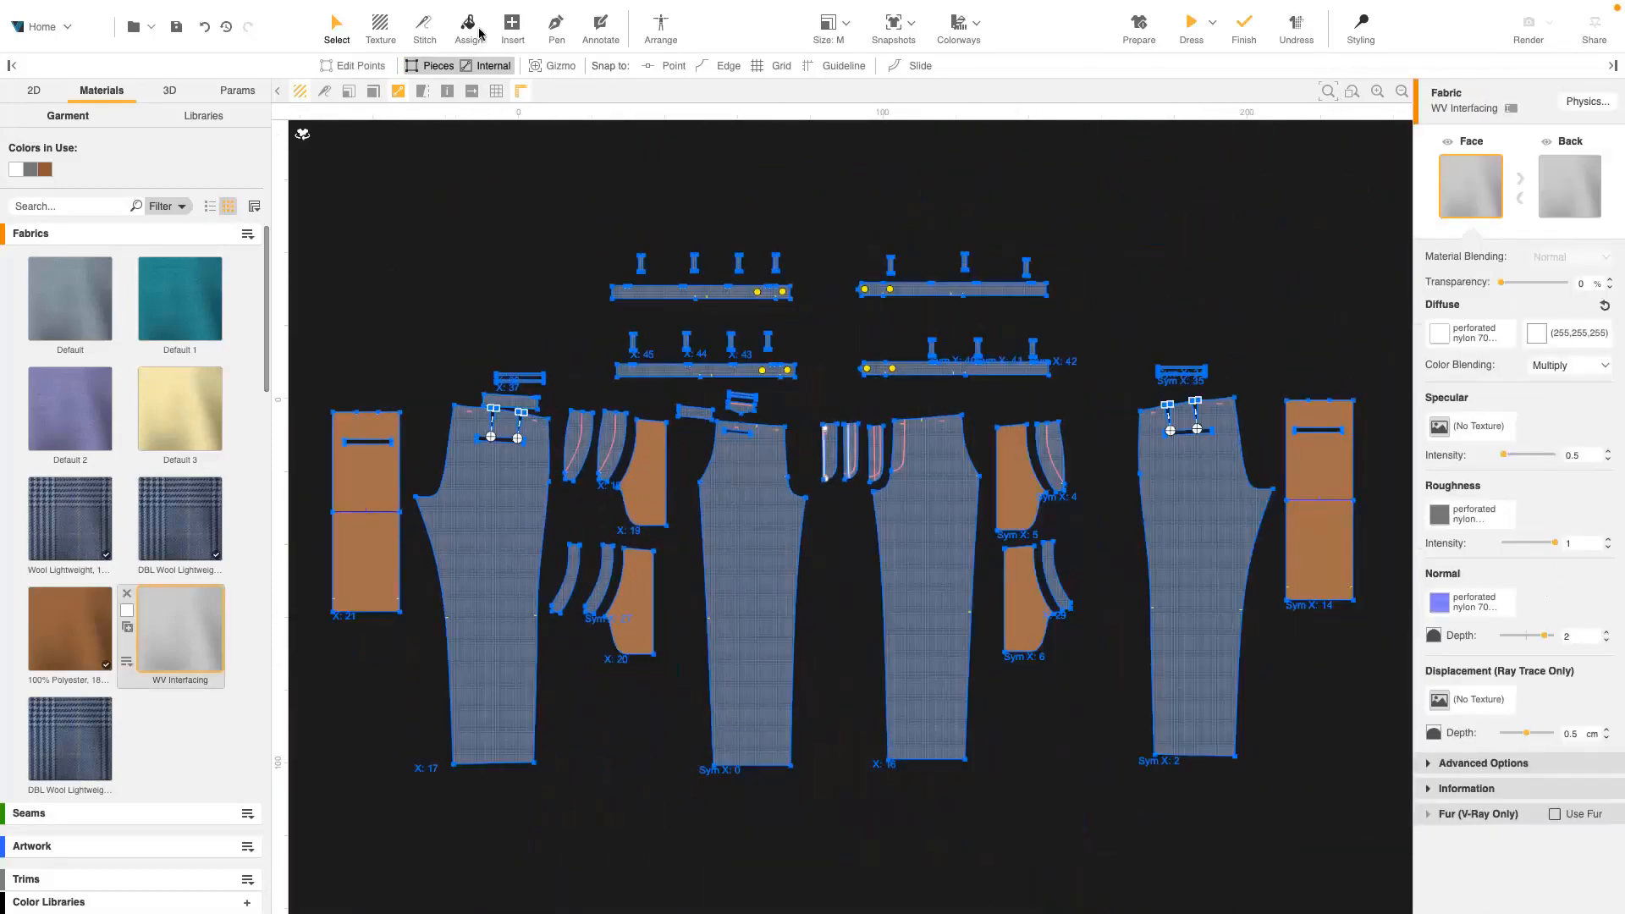
click(470, 30)
scroll(508, 343, up, 5)
click(545, 363)
click(830, 597)
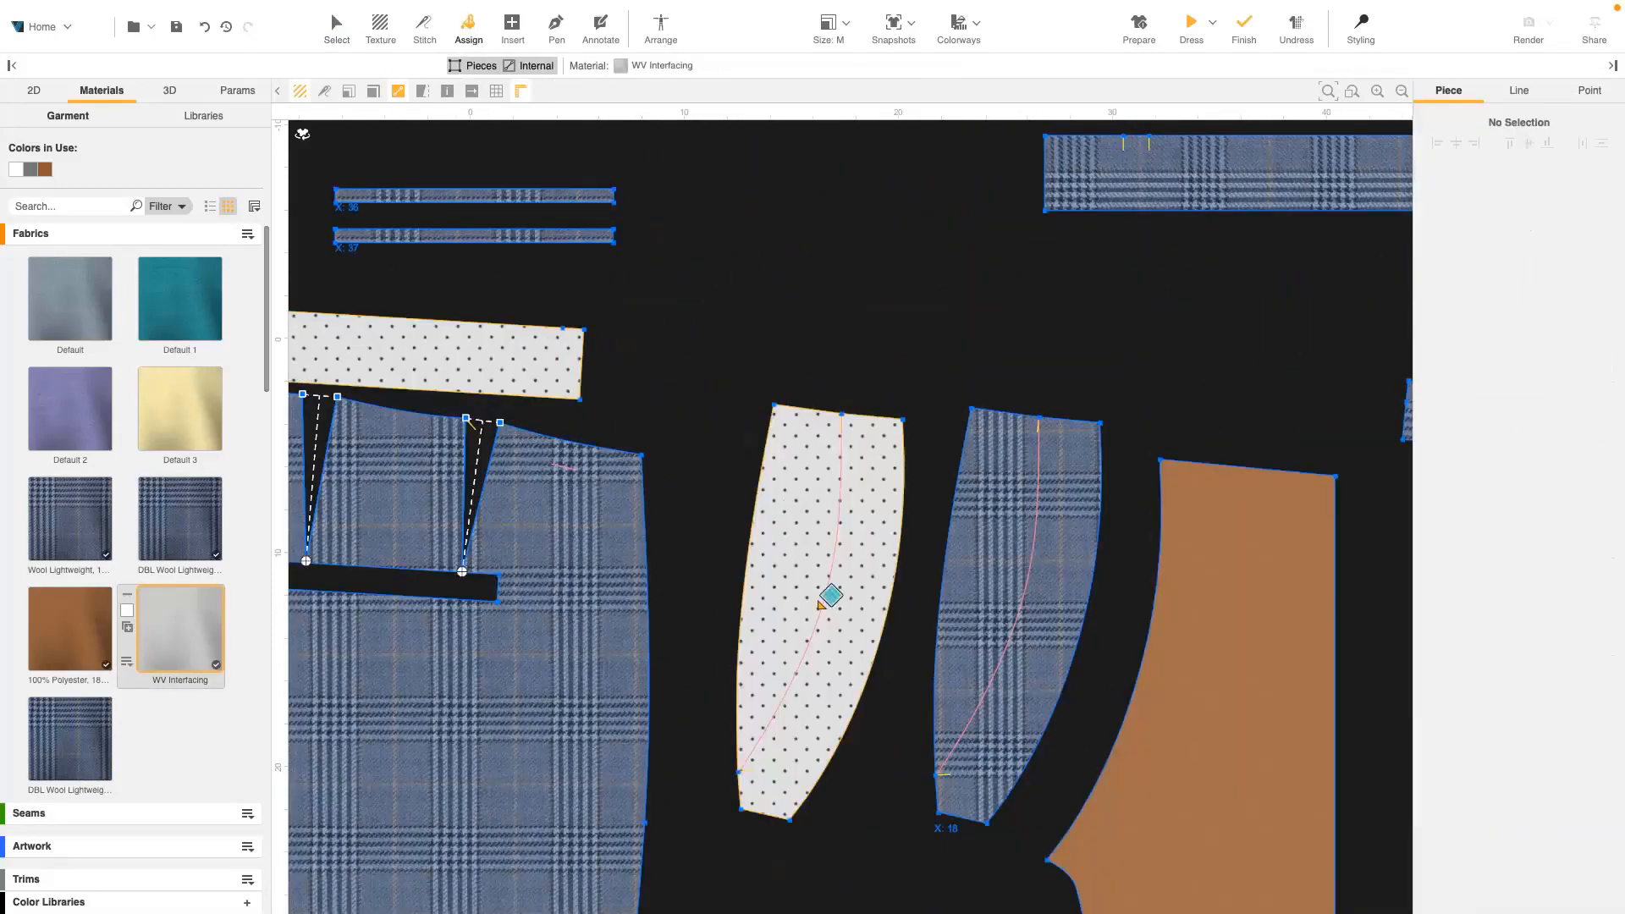
- Assign WV Interfacing to the narrow lower curved facing, the front pocket shape and the fly facing copy
scroll(826, 593, down, 3)
scroll(811, 575, down, 3)
click(777, 635)
scroll(817, 544, right, 5)
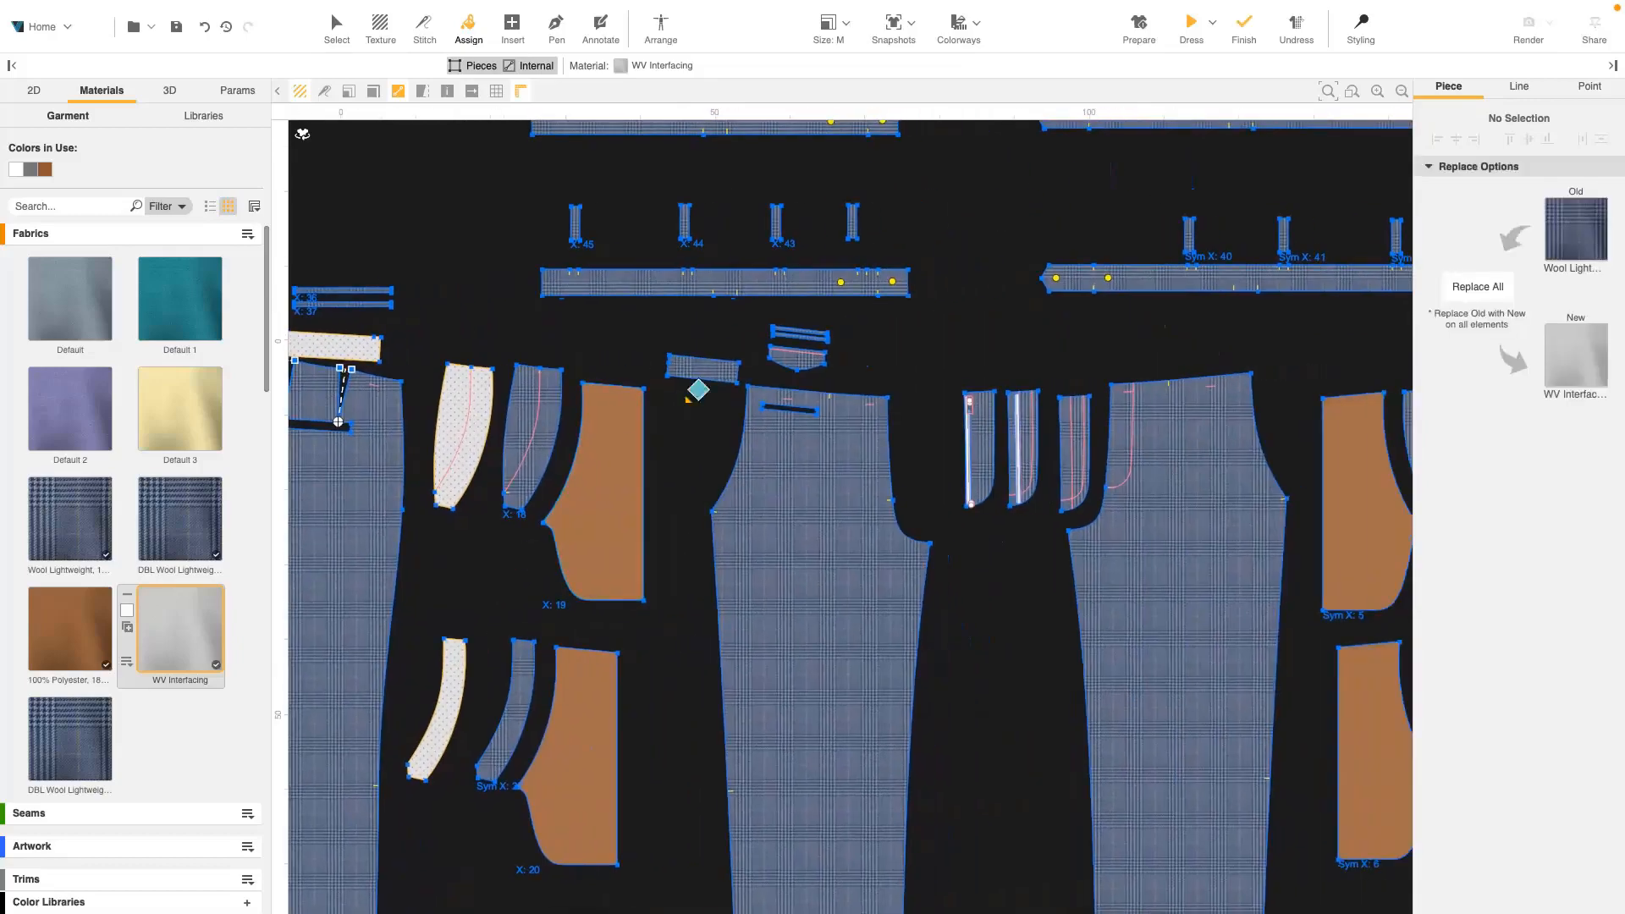
click(702, 369)
middle_drag(938, 465, 721, 485)
click(859, 442)
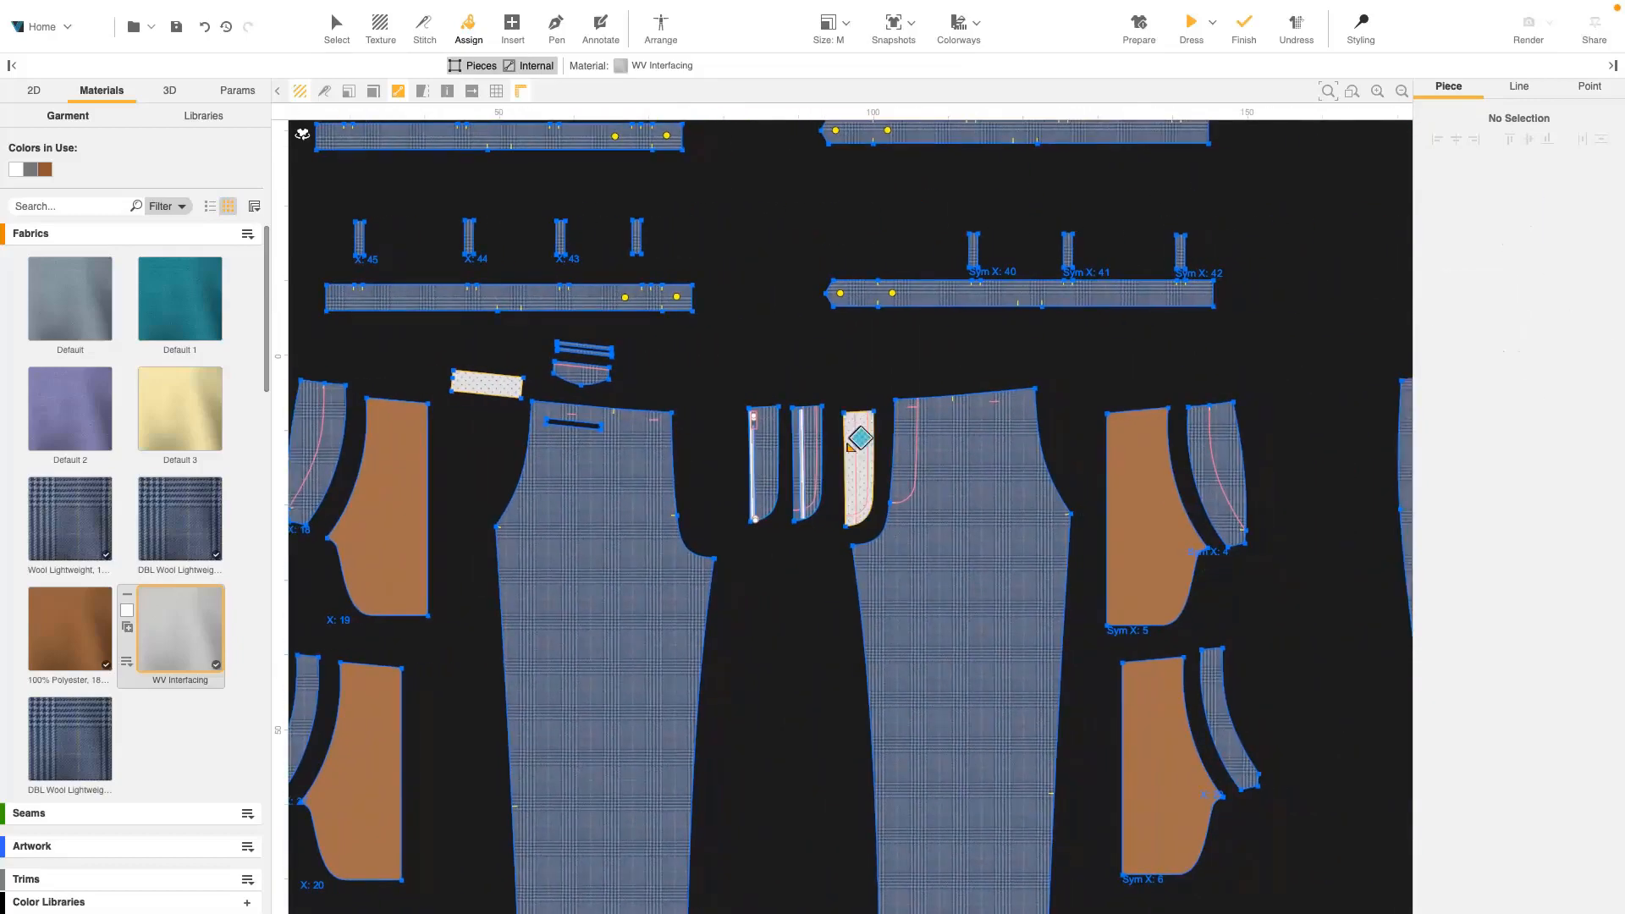
- Assign WV Interfacing to the upper row of left and right waistbands and their belt loops
scroll(1023, 567, down, 3)
middle_drag(1024, 569, 828, 585)
drag(646, 191, 1028, 286)
middle_drag(656, 305, 882, 361)
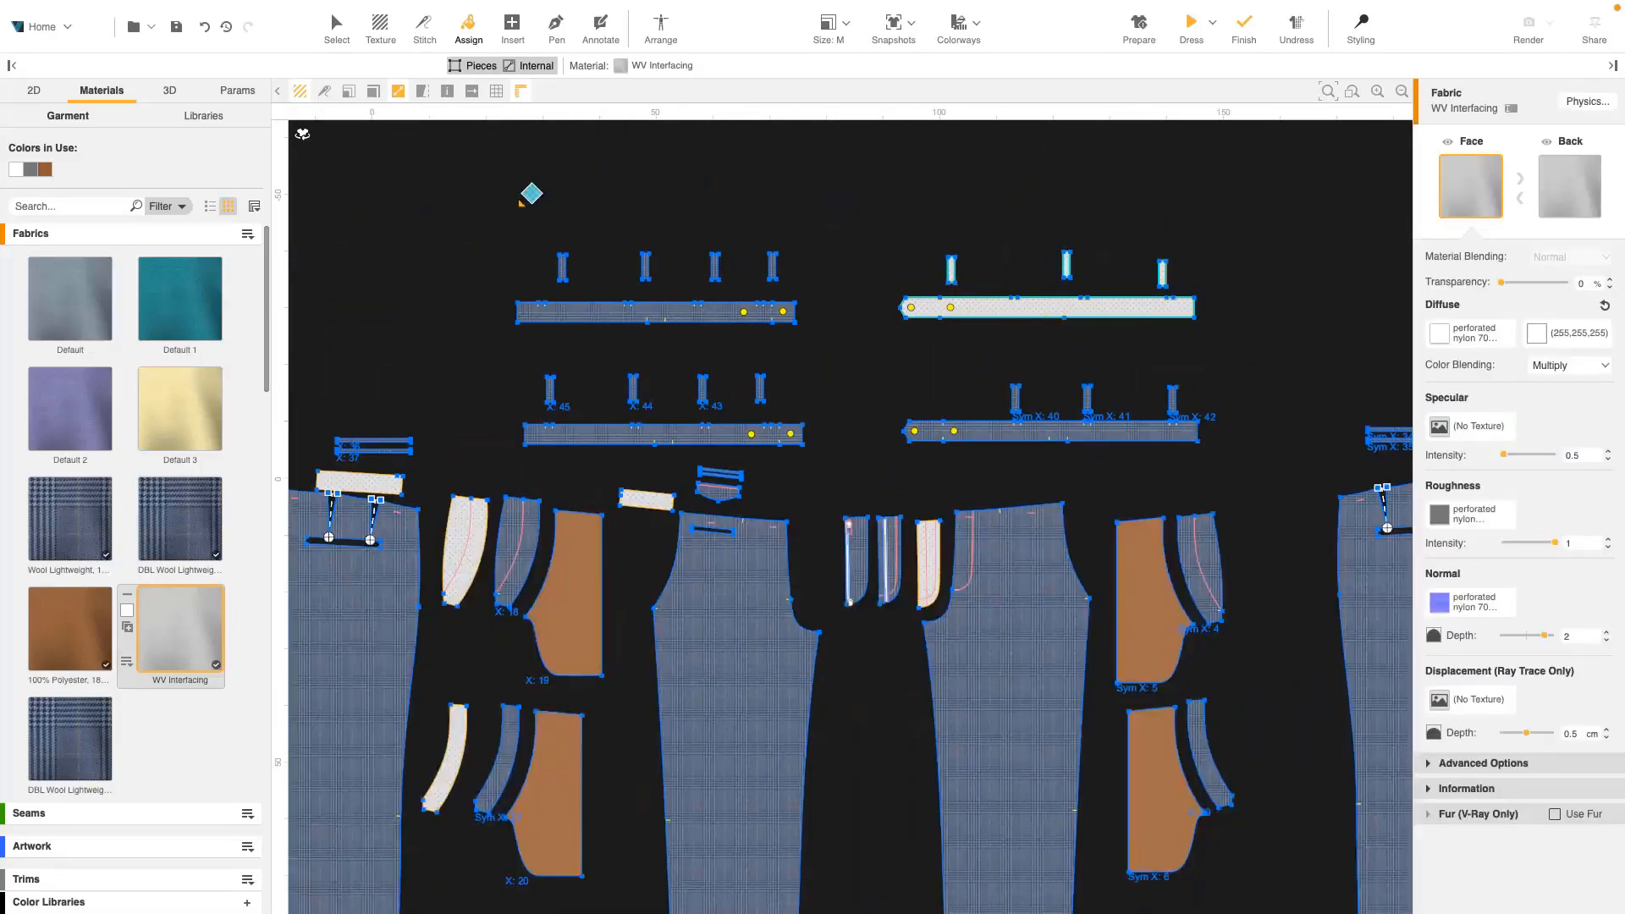
drag(500, 234, 798, 337)
- Snap the right interfacing waistband and its four belt loops onto the matching fabric pieces below
scroll(797, 333, down, 4)
click(1328, 91)
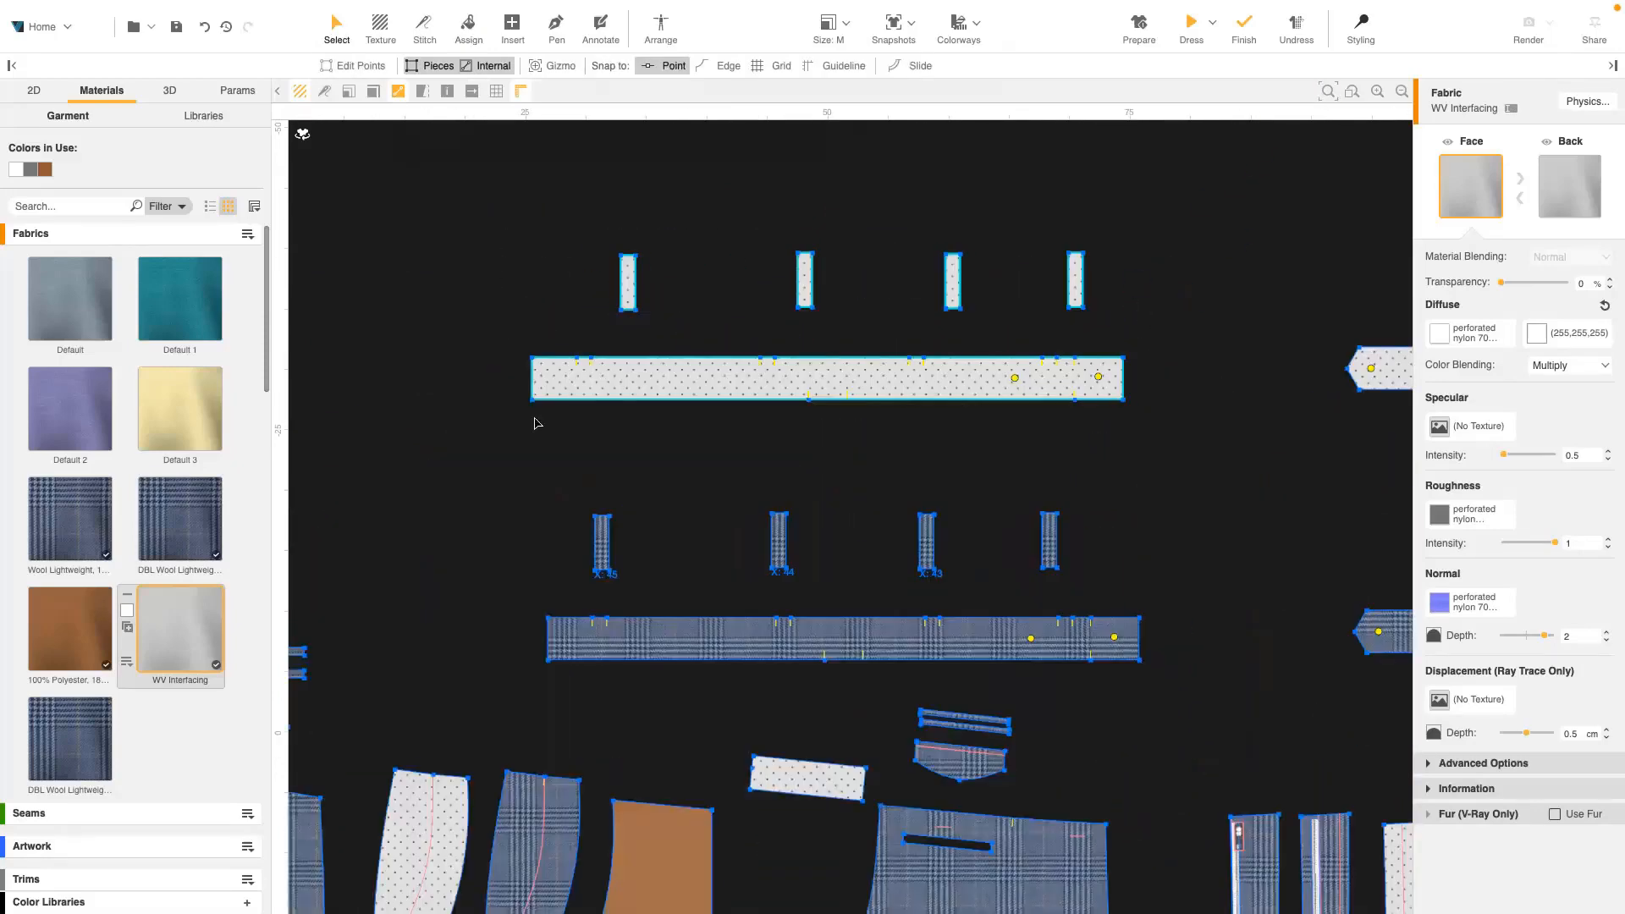
drag(535, 399, 549, 661)
drag(620, 309, 595, 574)
drag(802, 306, 774, 571)
drag(948, 306, 923, 576)
drag(1069, 308, 1045, 571)
- Snap the left interfacing waistband and its three belt loops onto the matching fabric pieces below
middle_drag(1175, 471, 557, 412)
drag(742, 334, 750, 605)
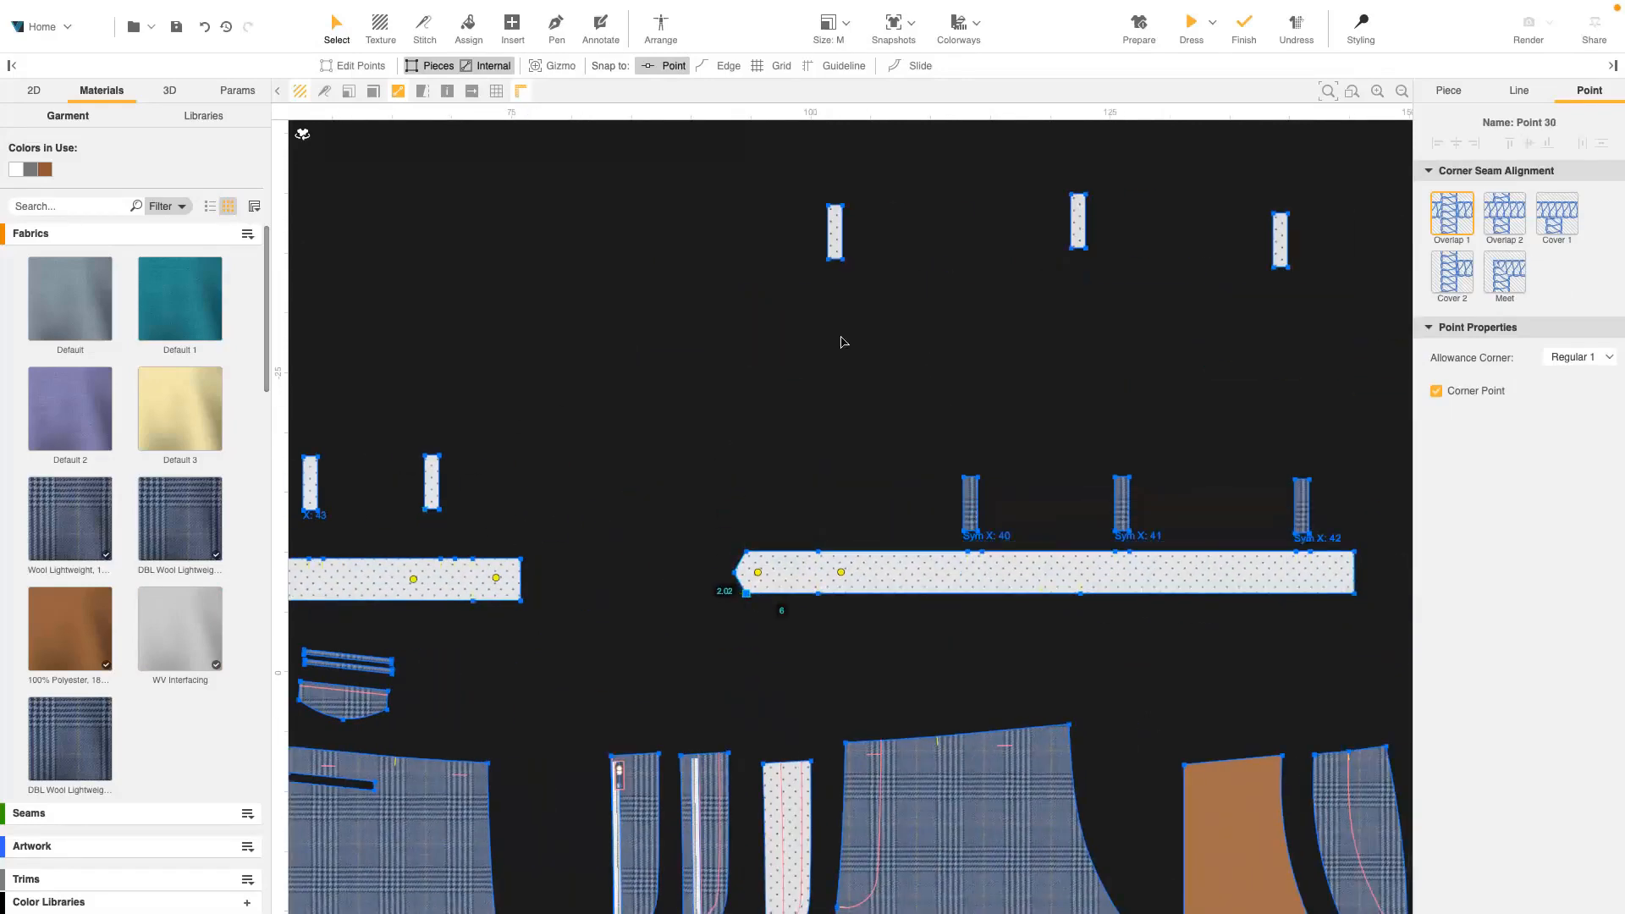
drag(835, 254, 970, 526)
drag(1080, 252, 1118, 533)
drag(1281, 245, 1302, 508)
- Attach the right interfacing waistband with its four belt loops, and the left one with its three, to the fabric pieces beneath
scroll(1037, 472, down, 5)
scroll(617, 514, up, 5)
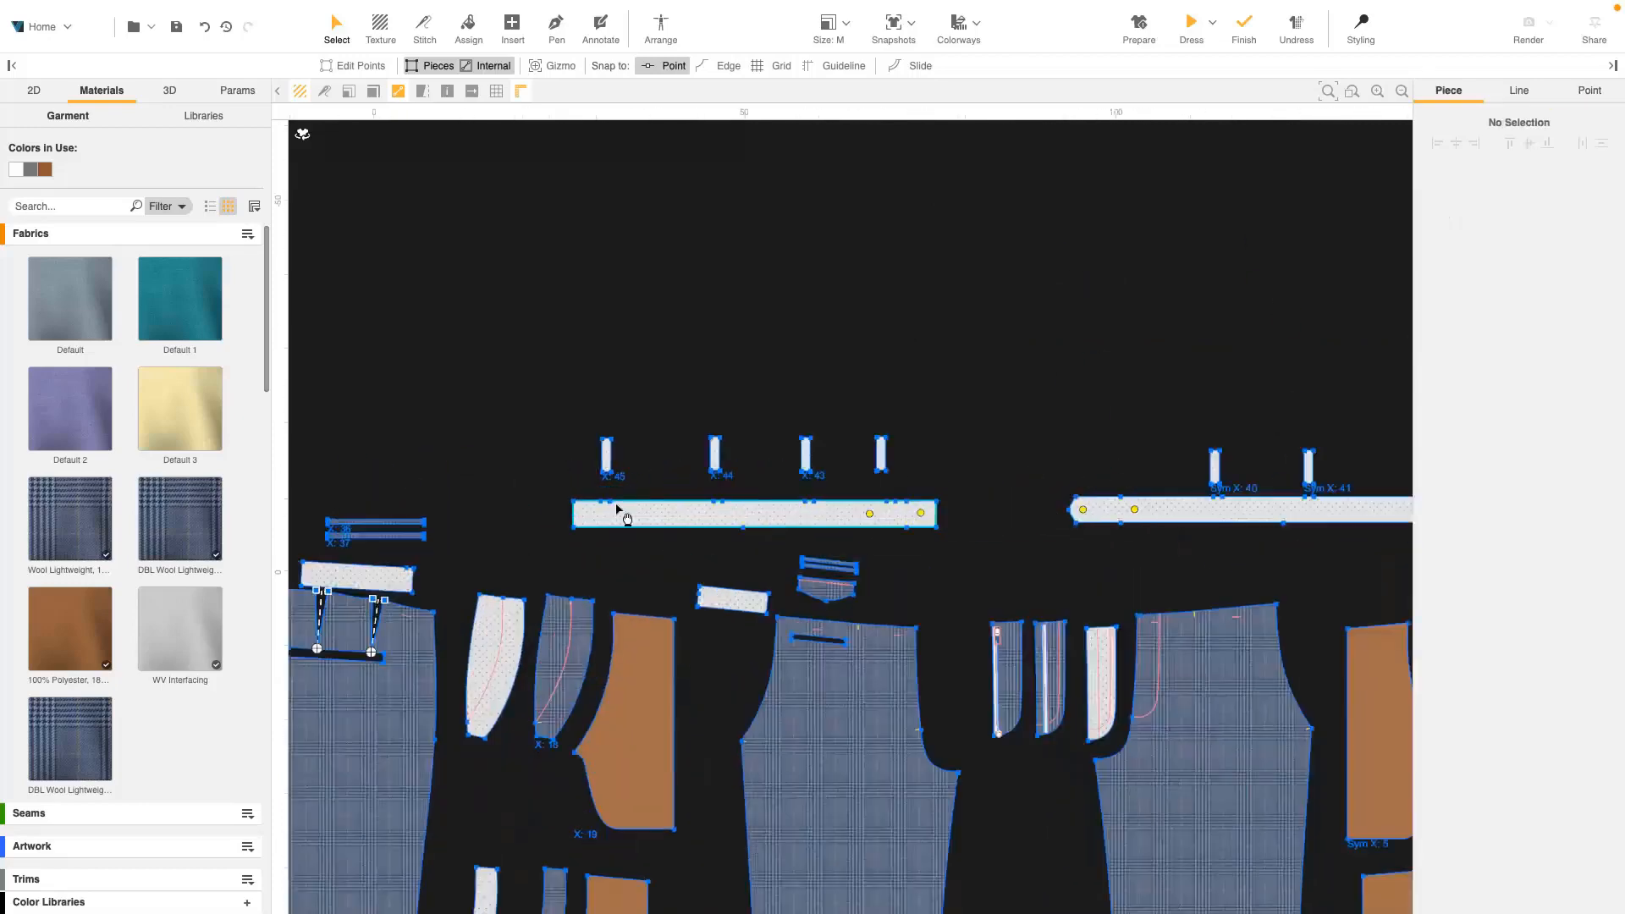
click(617, 515)
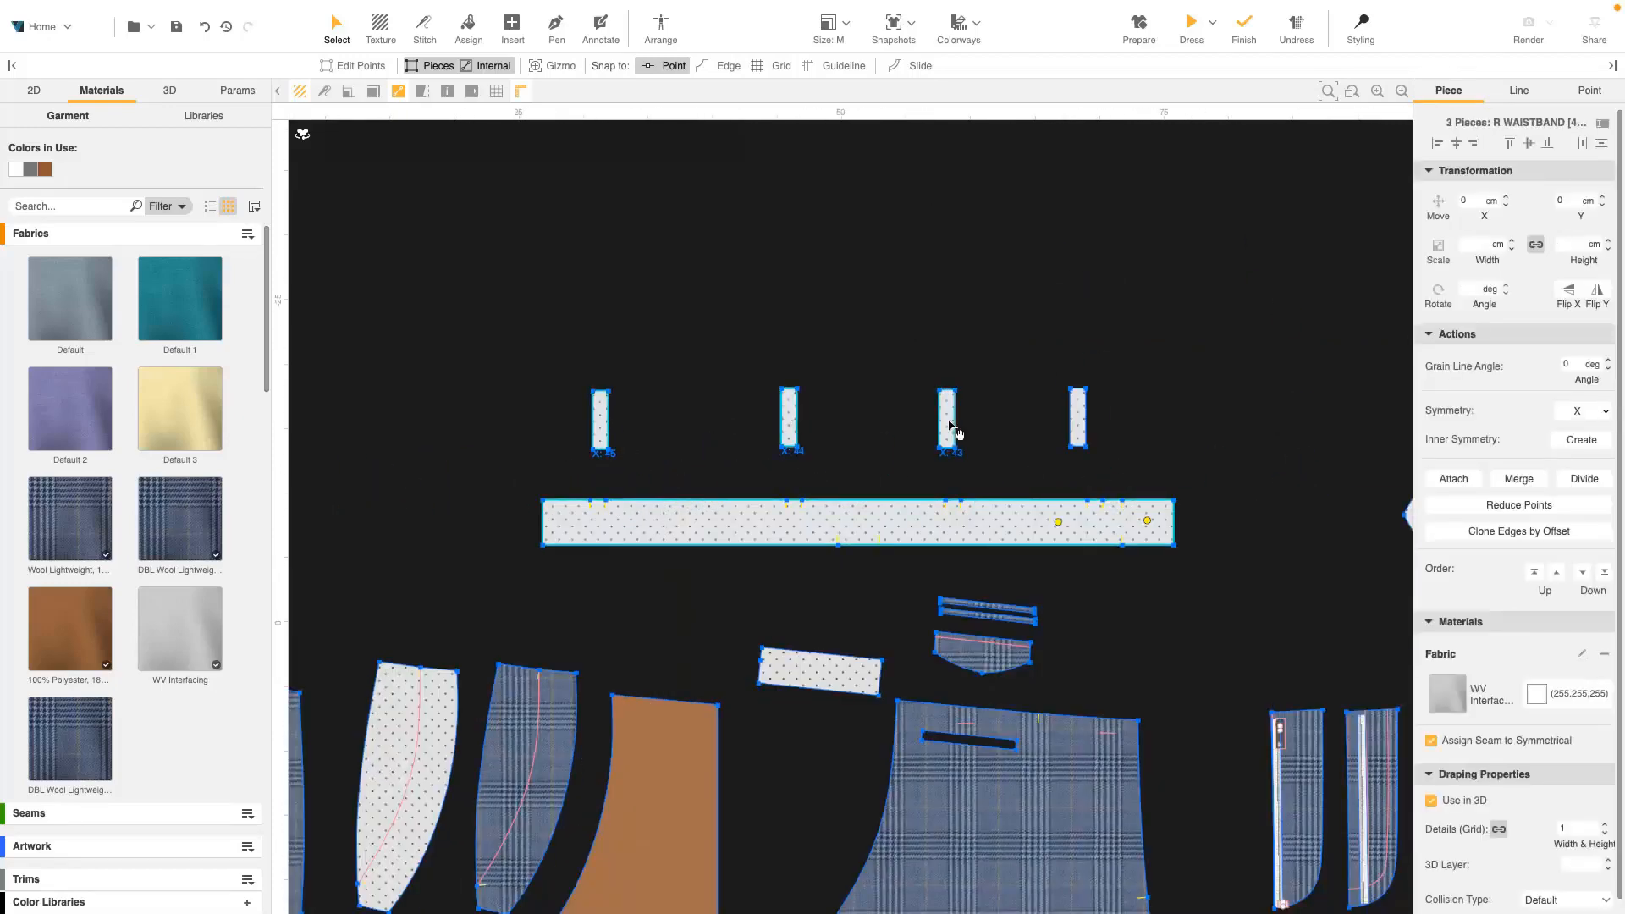
shift+click(1082, 424)
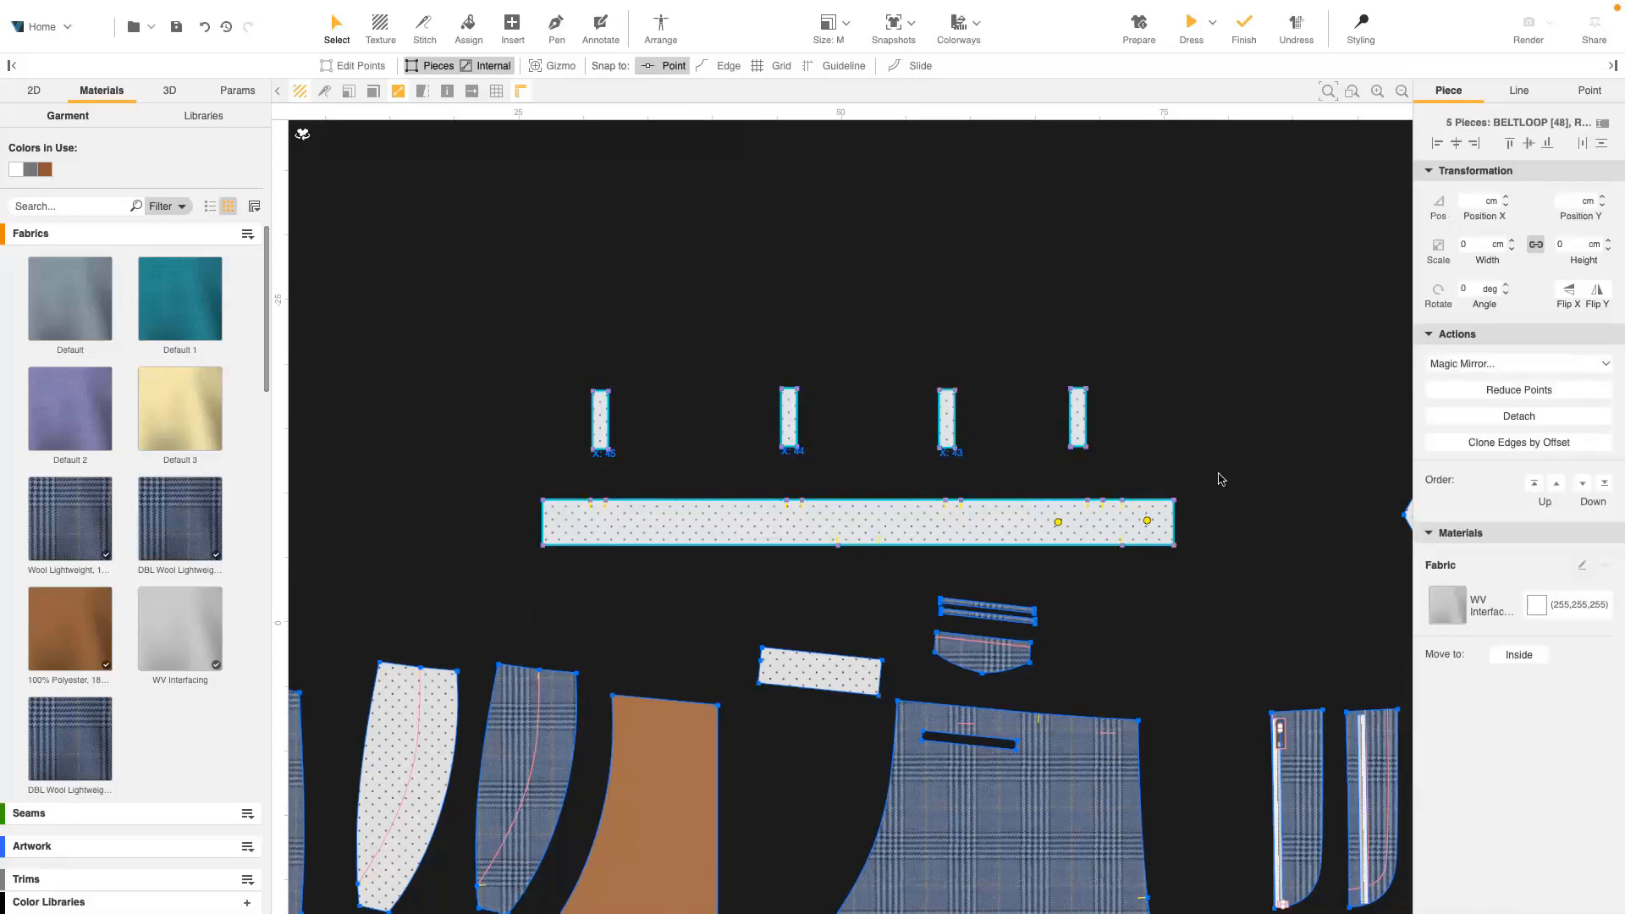
scroll(1219, 480, down, 1)
middle_drag(1219, 480, 580, 446)
click(655, 517)
shift+click(682, 451)
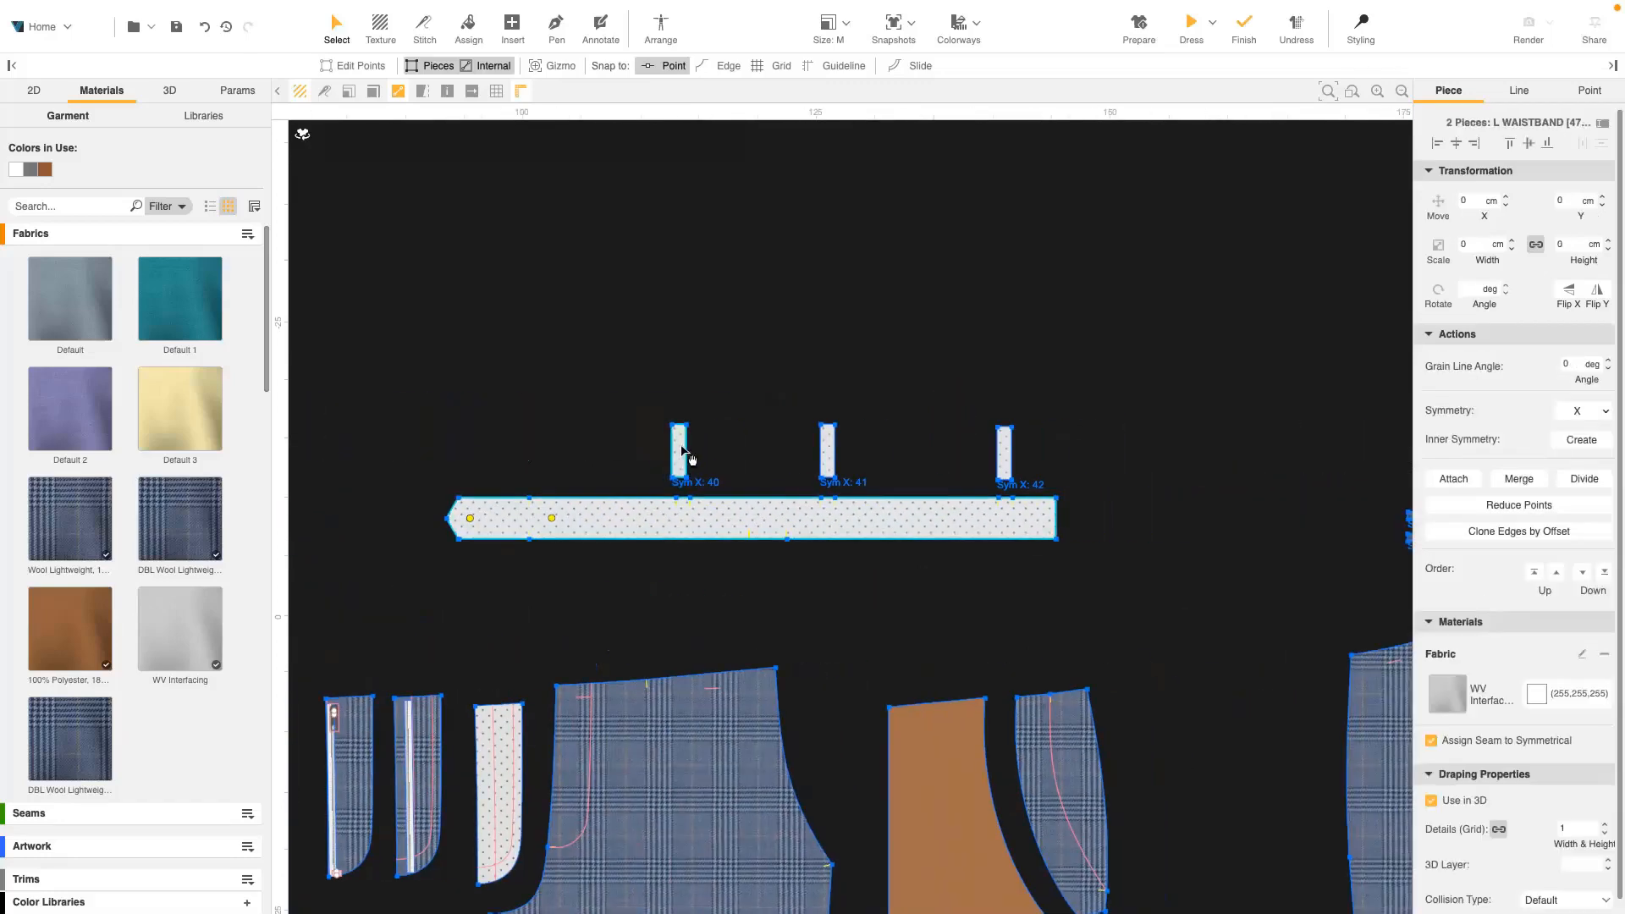
click(1453, 479)
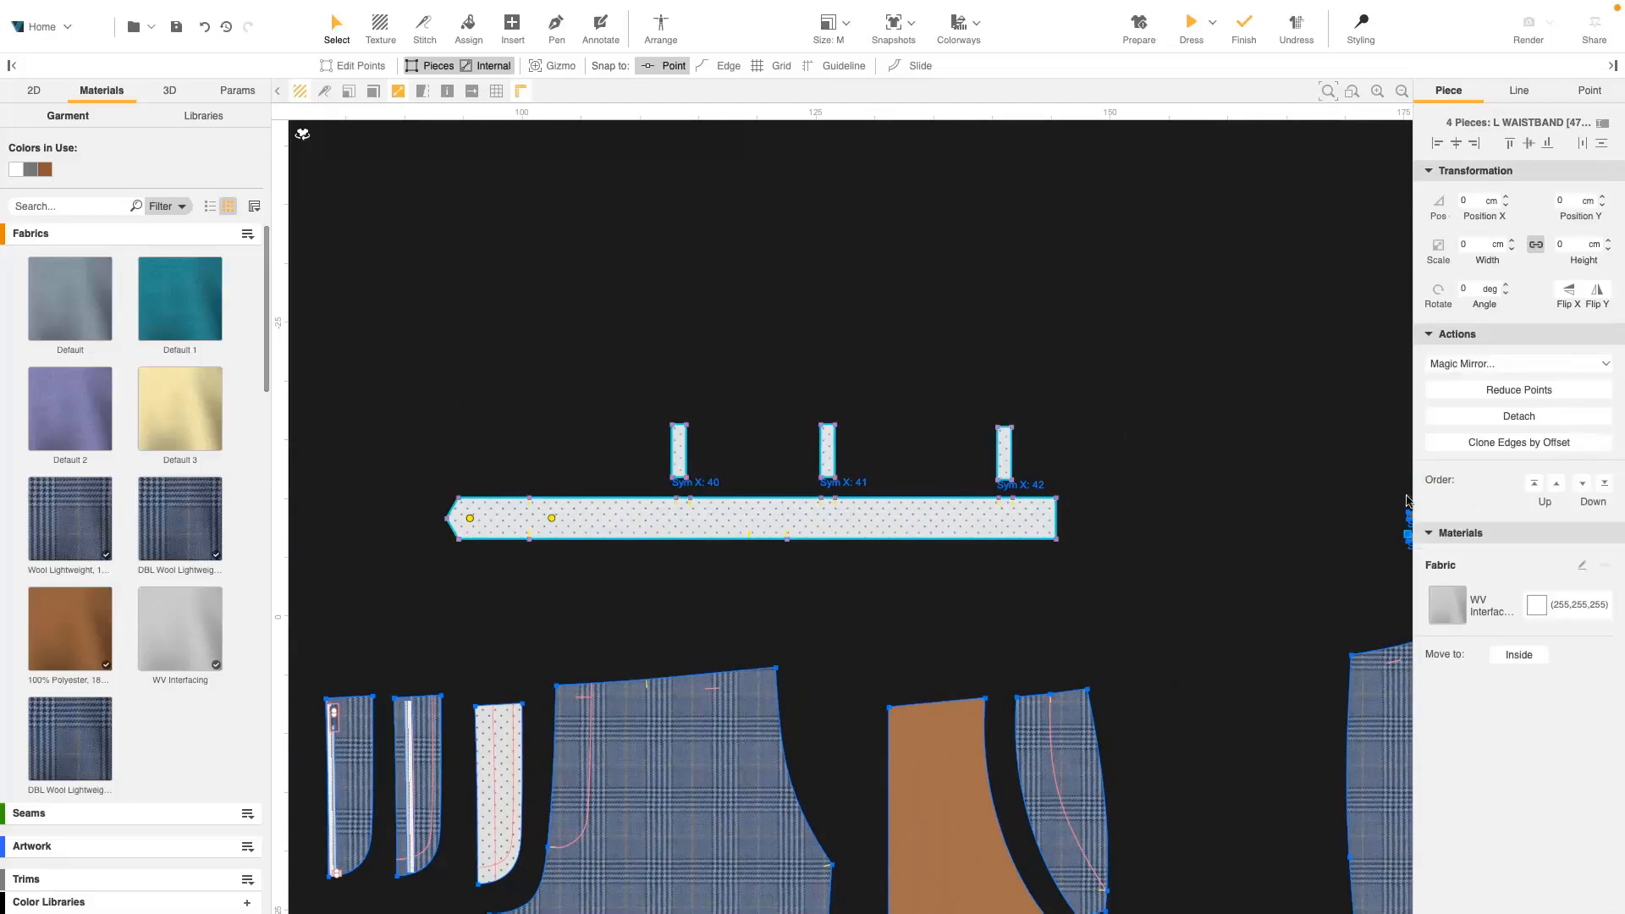
- Move the left and right interfacing waistbands and all seven interfacing belt loops to the inside of the garment
scroll(675, 580, down, 3)
middle_drag(675, 580, 784, 582)
scroll(785, 582, up, 2)
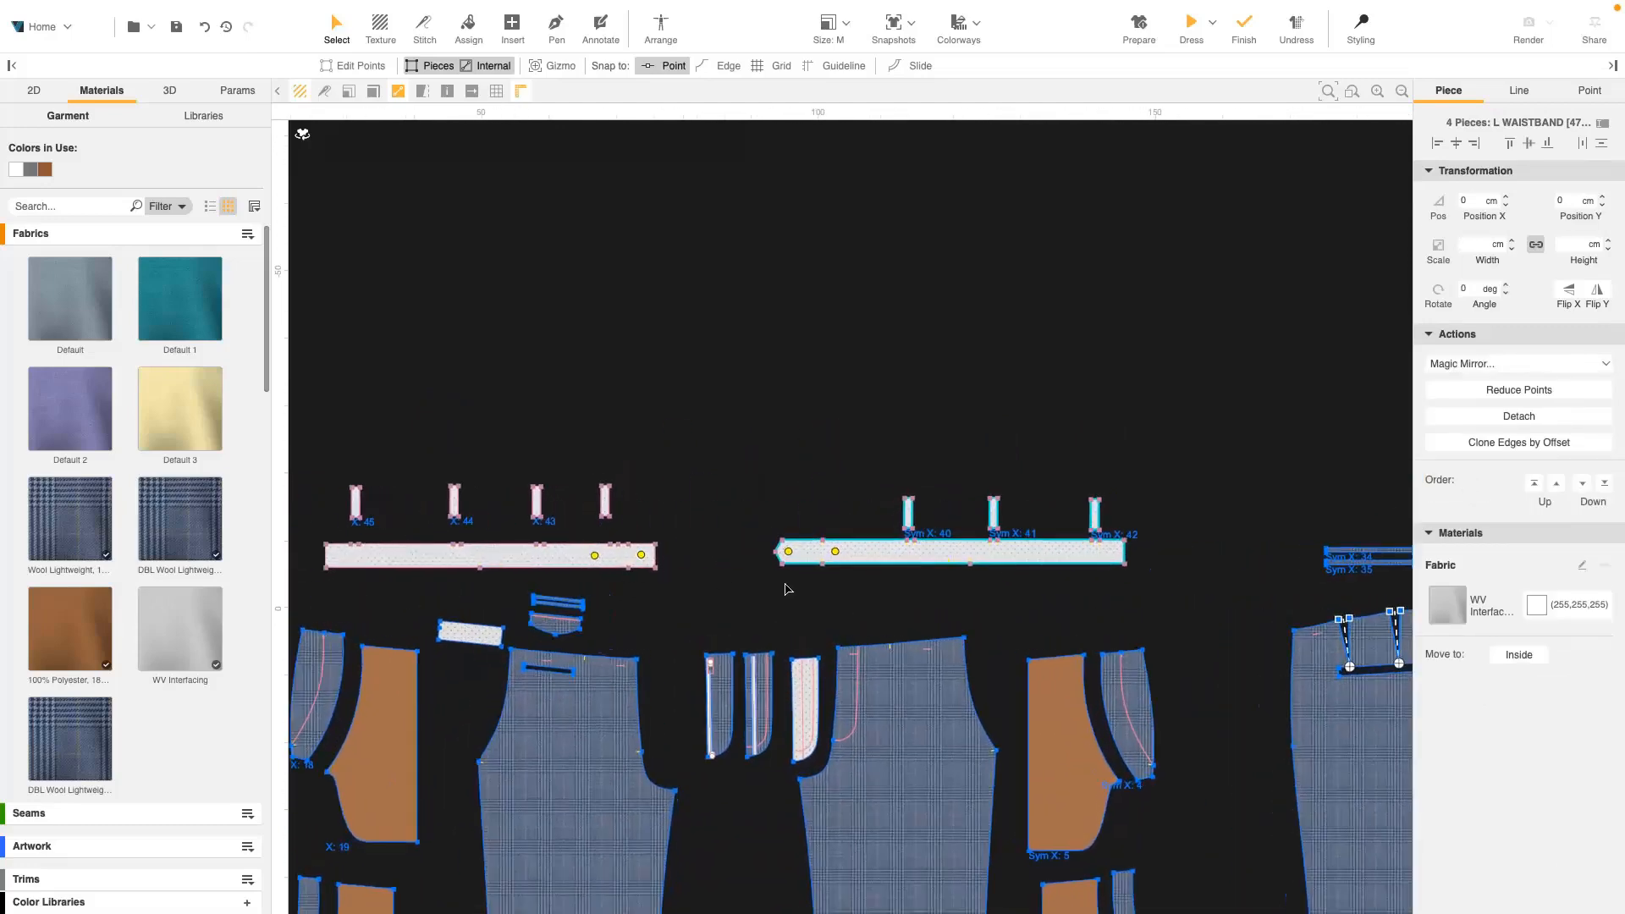
click(522, 560)
shift+click(539, 505)
shift+click(454, 504)
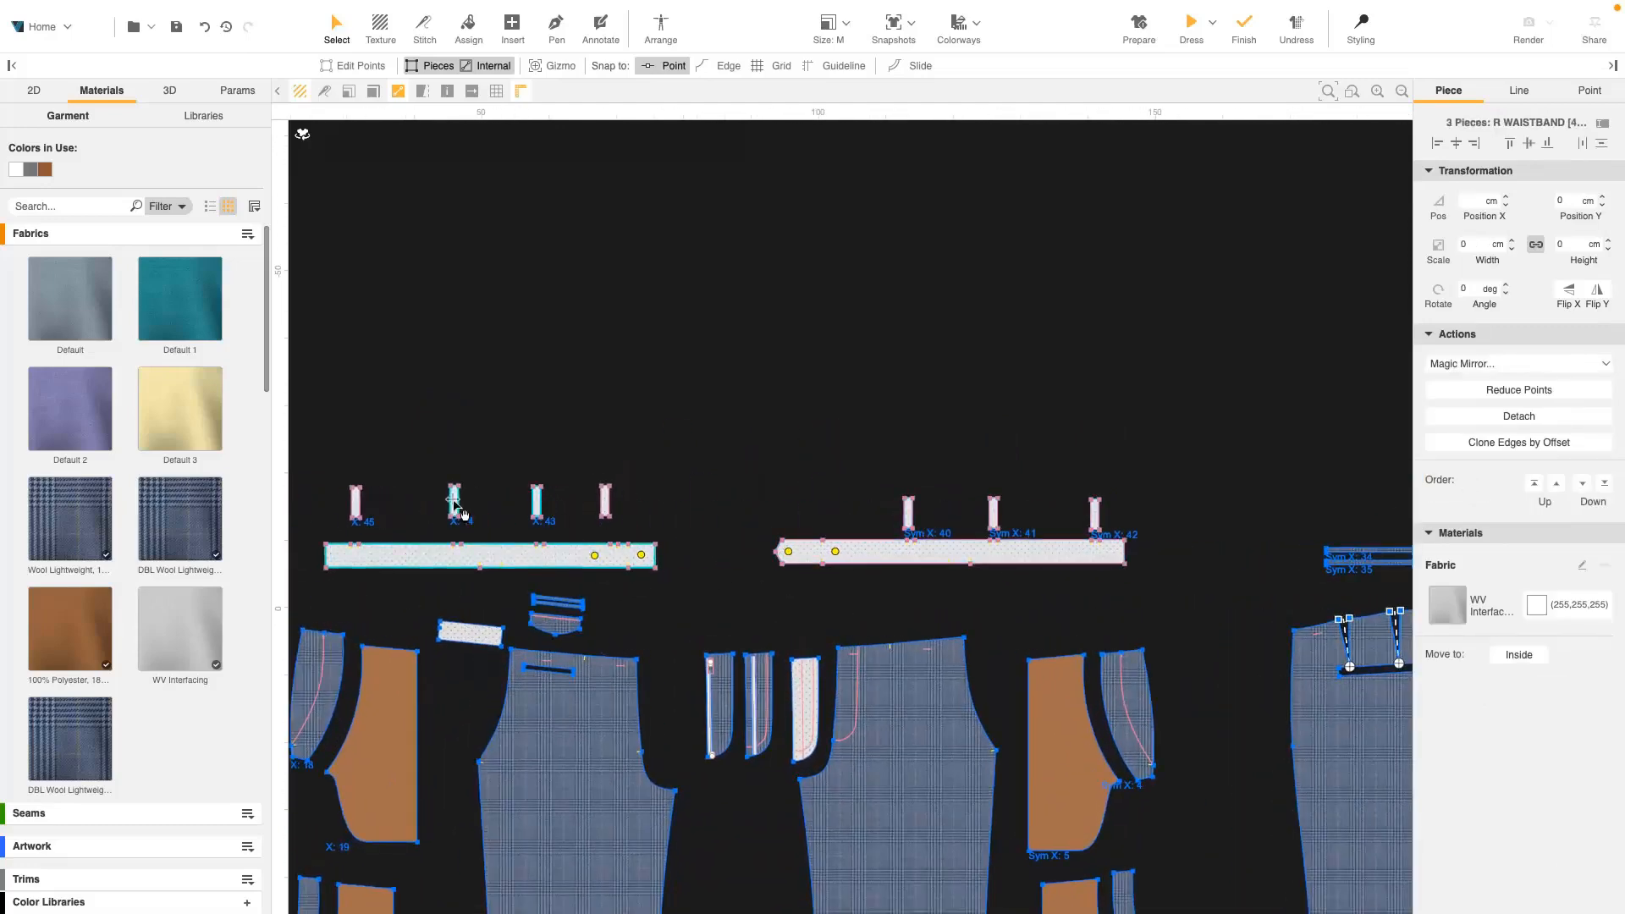
shift+click(893, 556)
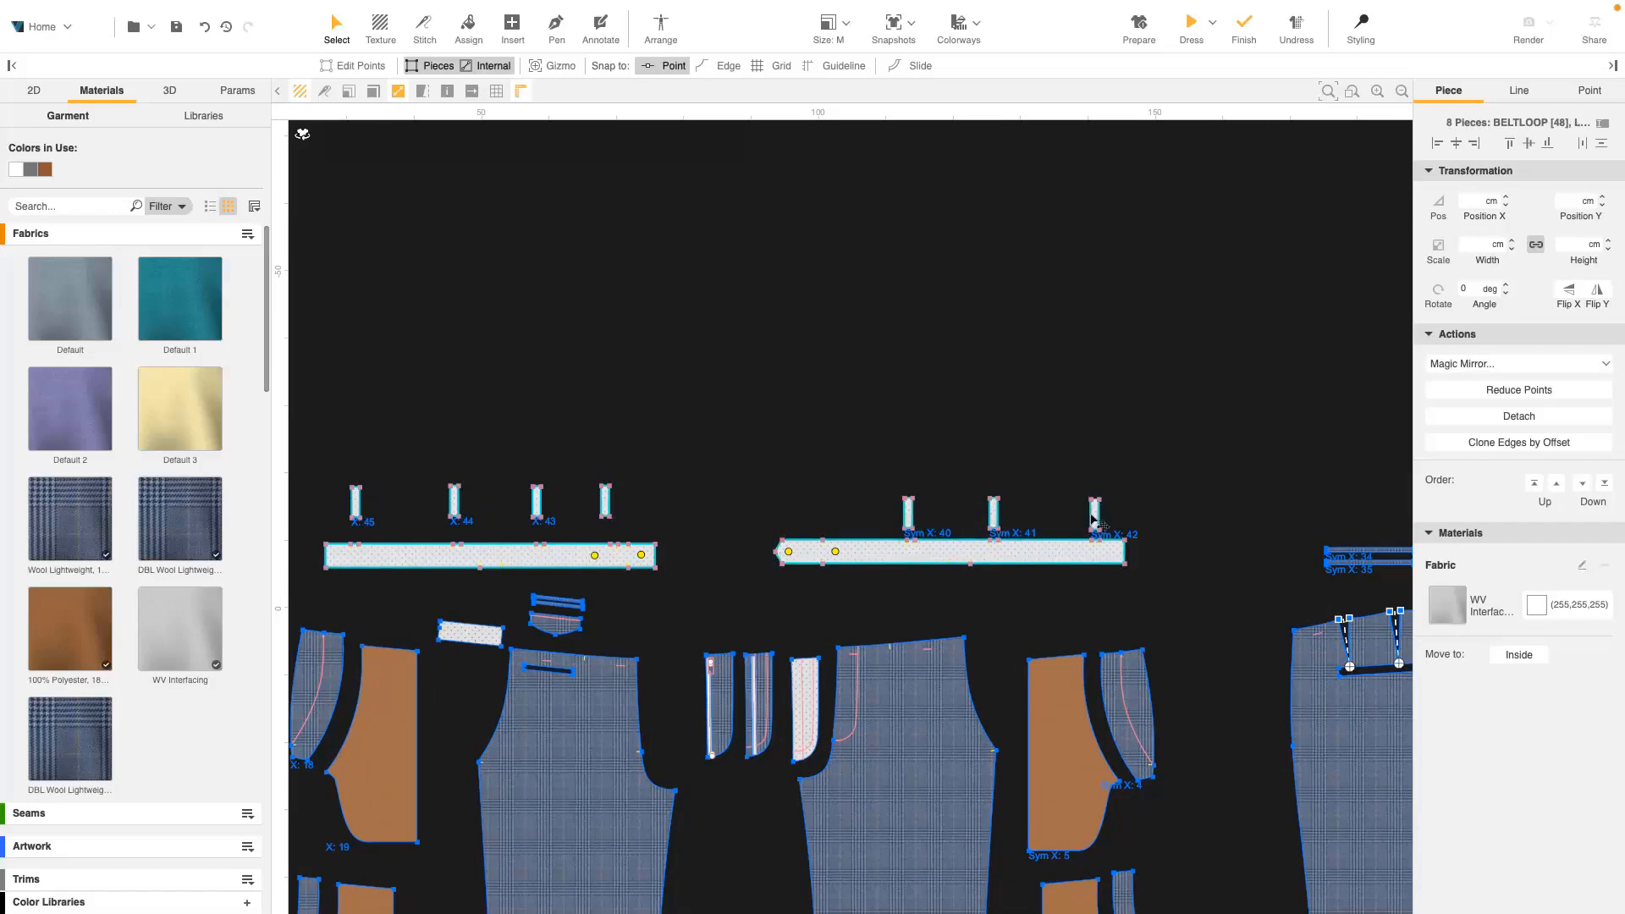
shift+click(1094, 517)
click(1521, 657)
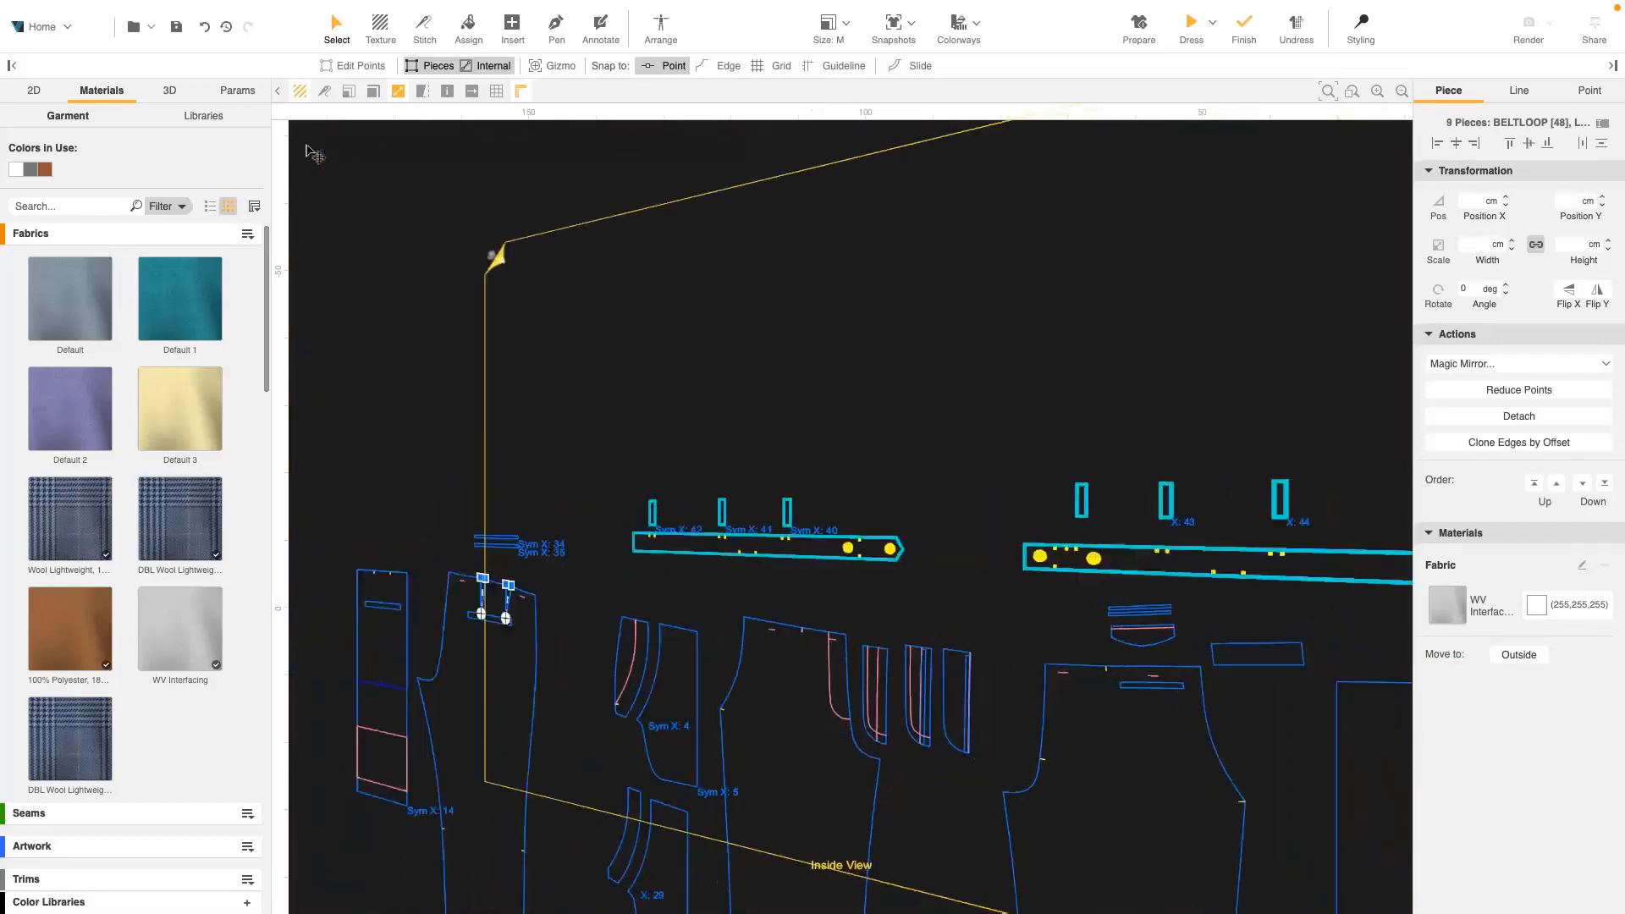
- Snap the fly facing interfacing onto the matching fabric fly facing and attach it
scroll(772, 583, up, 3)
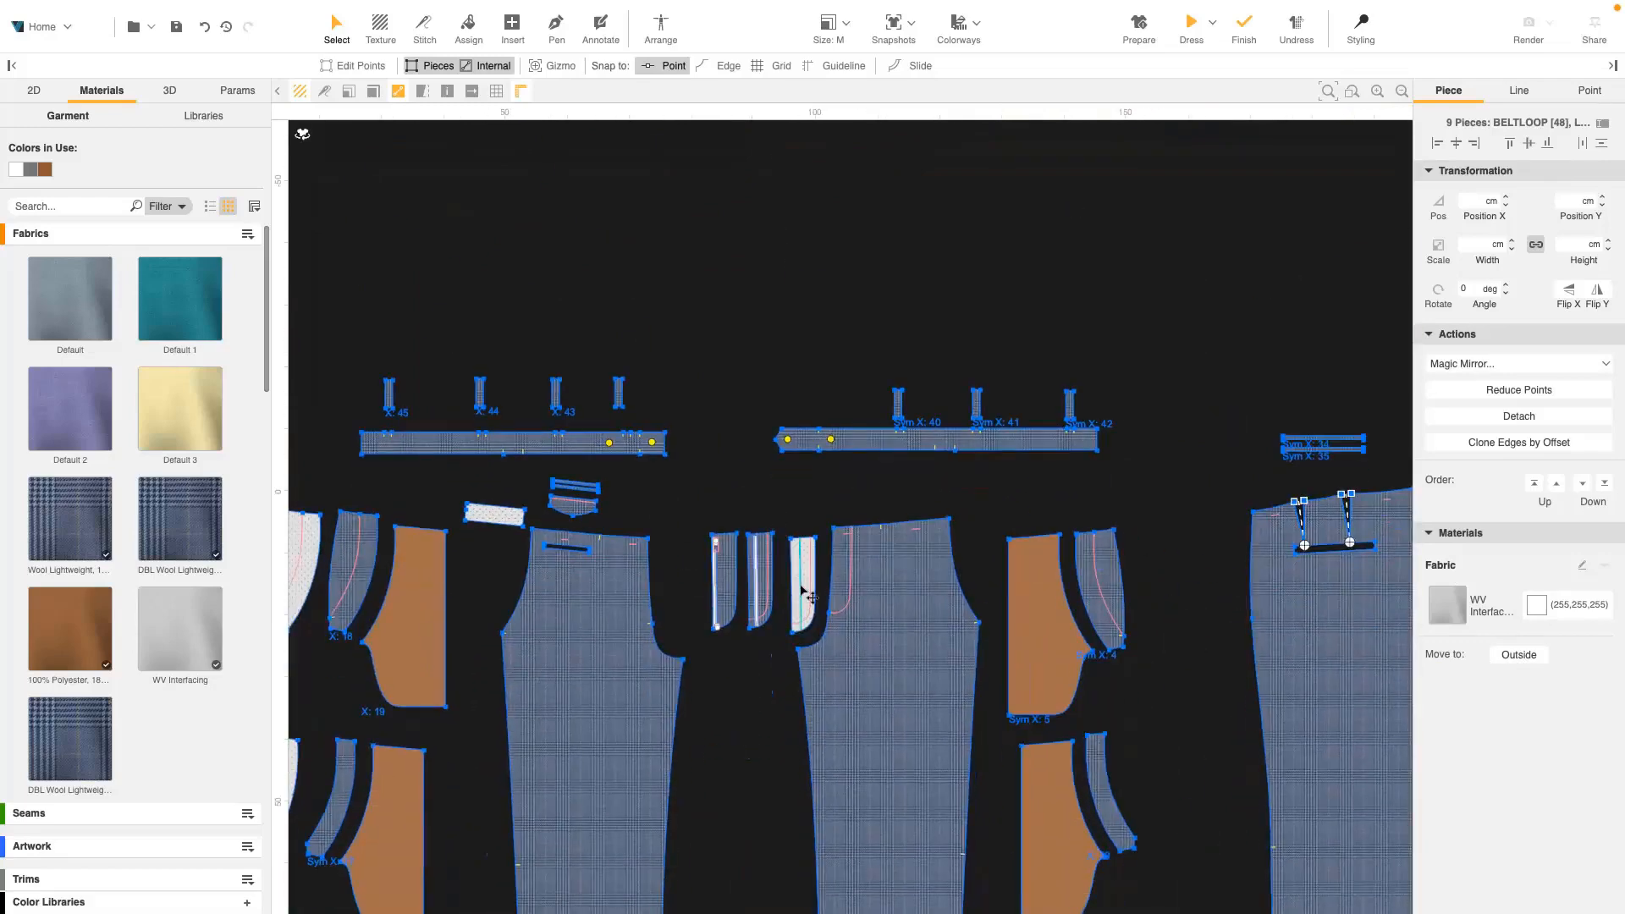
click(847, 495)
click(738, 479)
drag(736, 481, 741, 470)
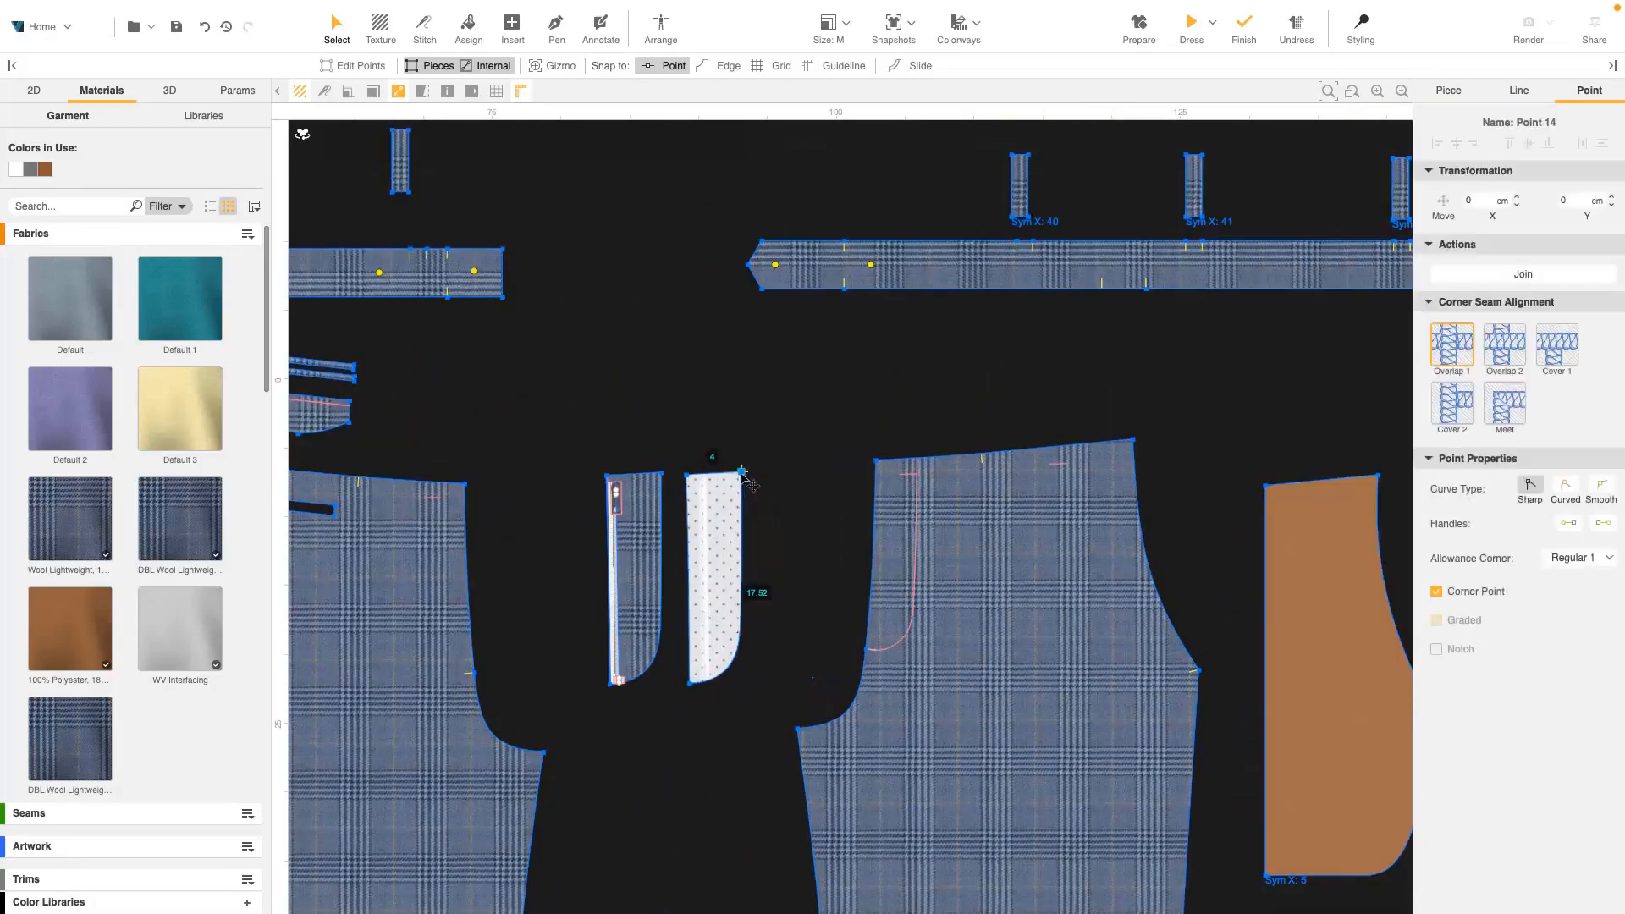
click(733, 506)
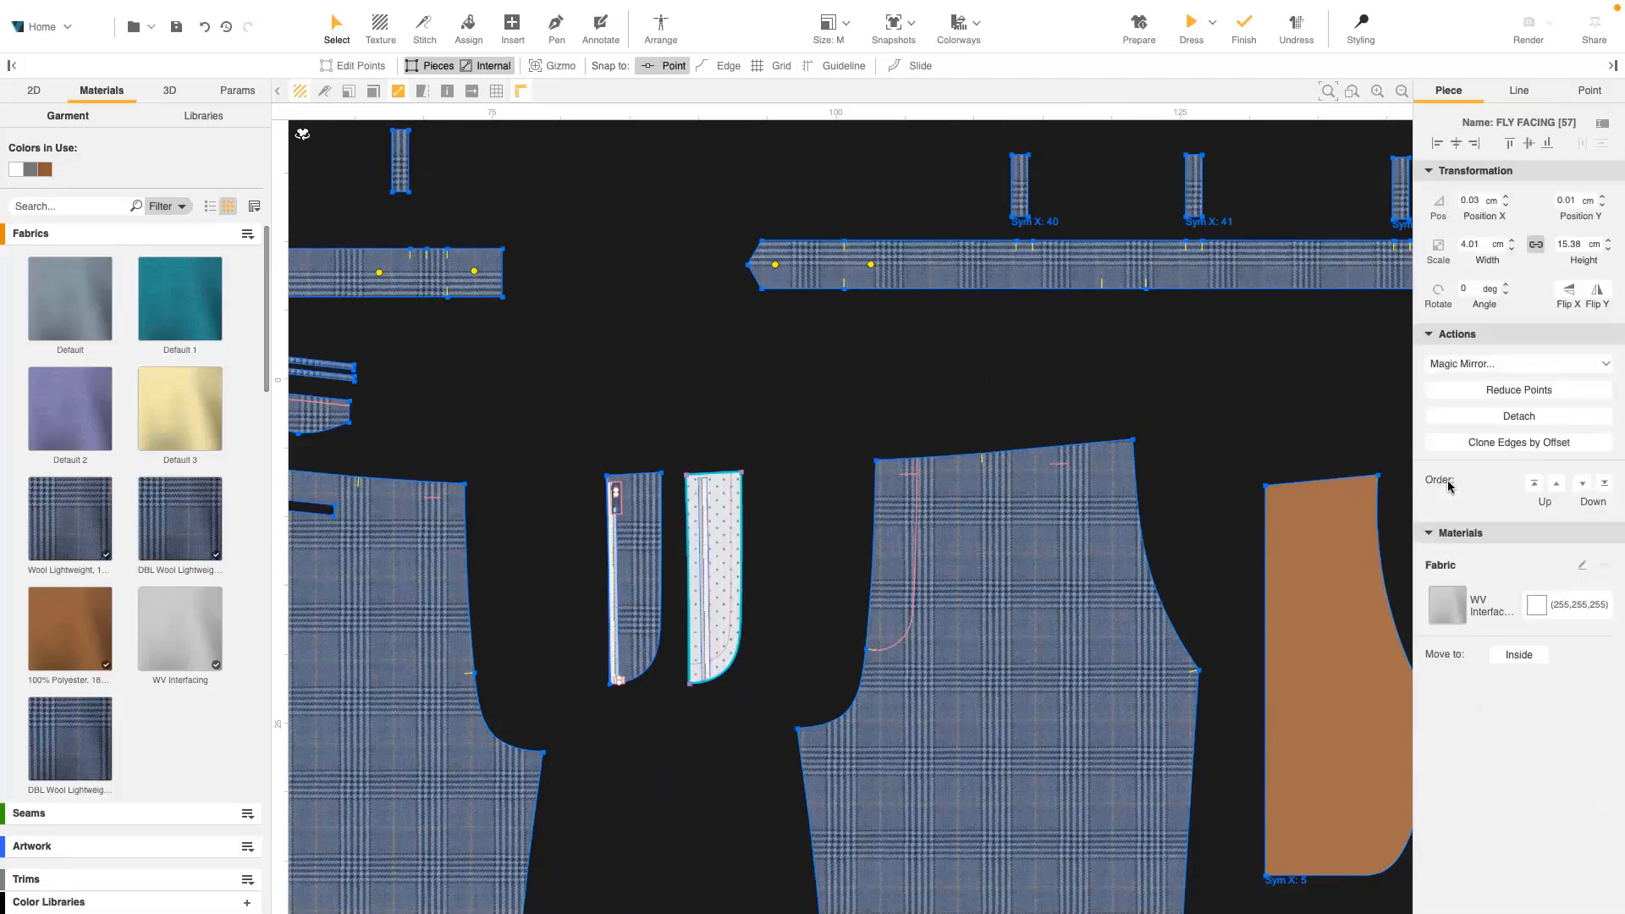
- Place the small interfacing rectangle over the welt pocket opening of the front trouser leg and attach it
scroll(582, 640, down, 4)
middle_drag(661, 635, 917, 646)
scroll(596, 549, up, 5)
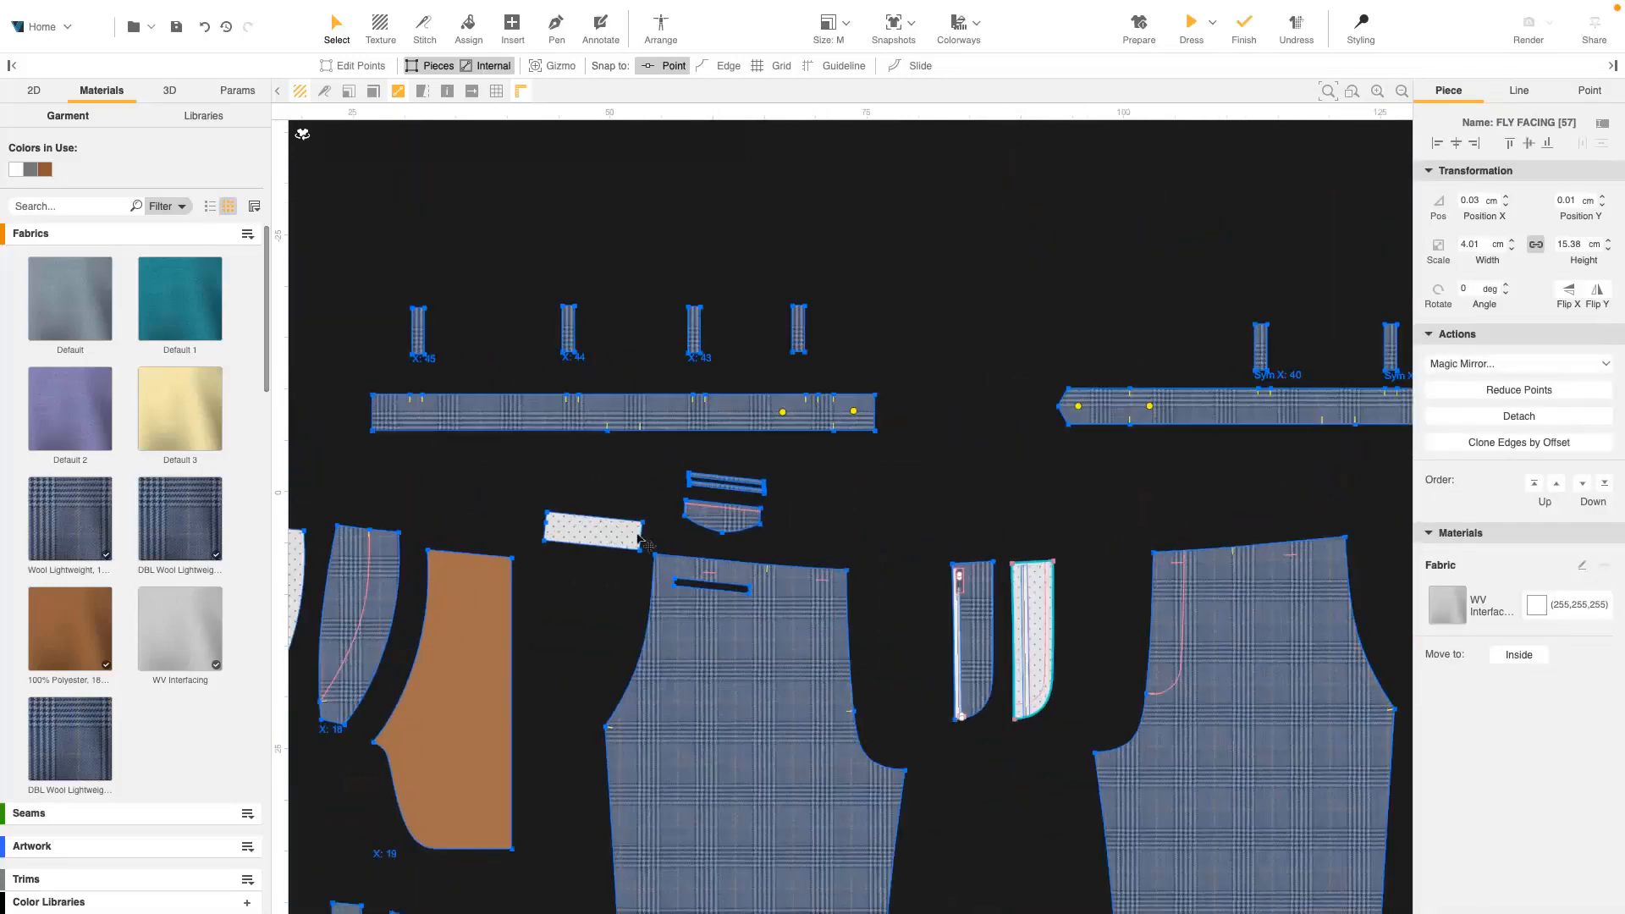
scroll(605, 555, up, 2)
drag(606, 551, 838, 662)
scroll(839, 665, up, 5)
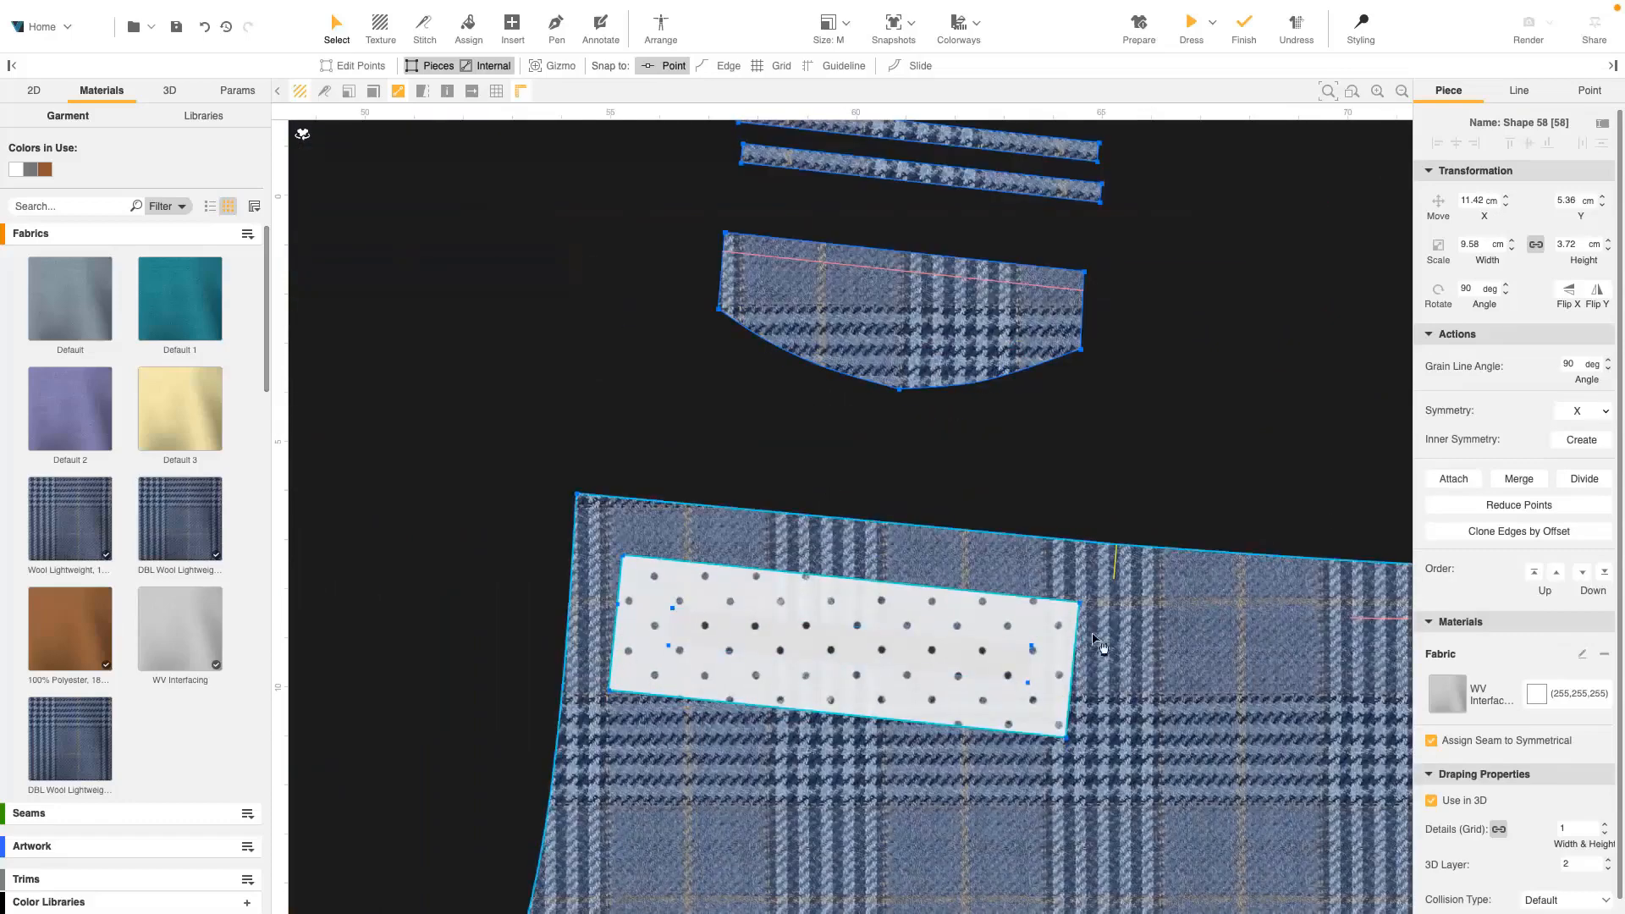
click(1451, 479)
- Snap the two curved pocket facing interfacings onto the matching fabric pocket facings
scroll(912, 562, down, 10)
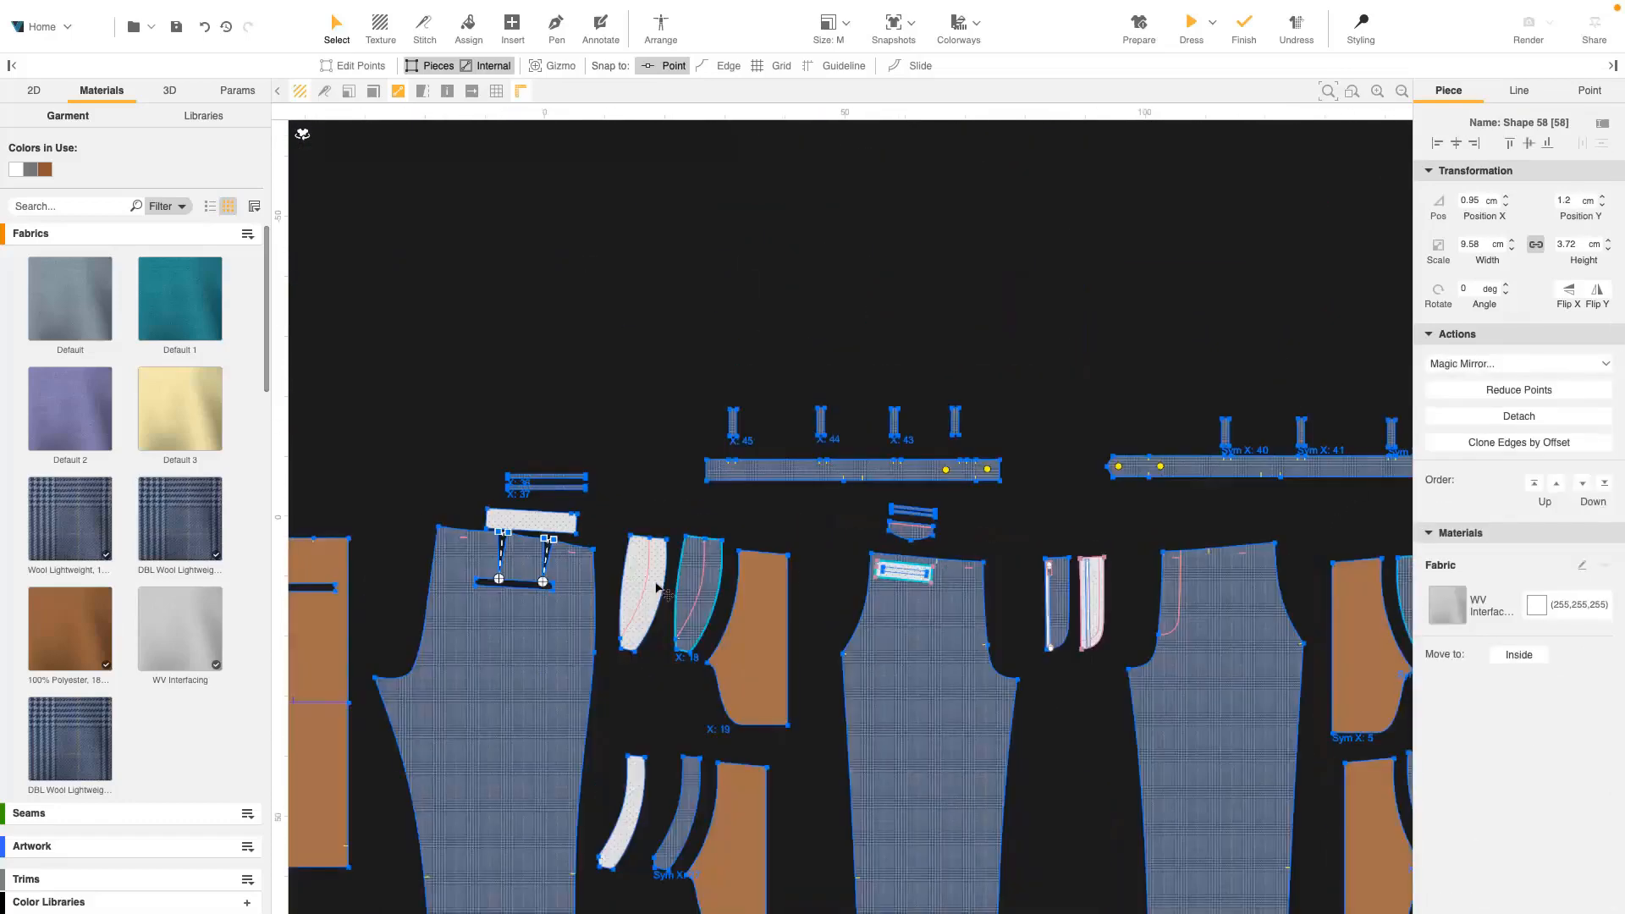
click(681, 535)
drag(631, 758, 683, 758)
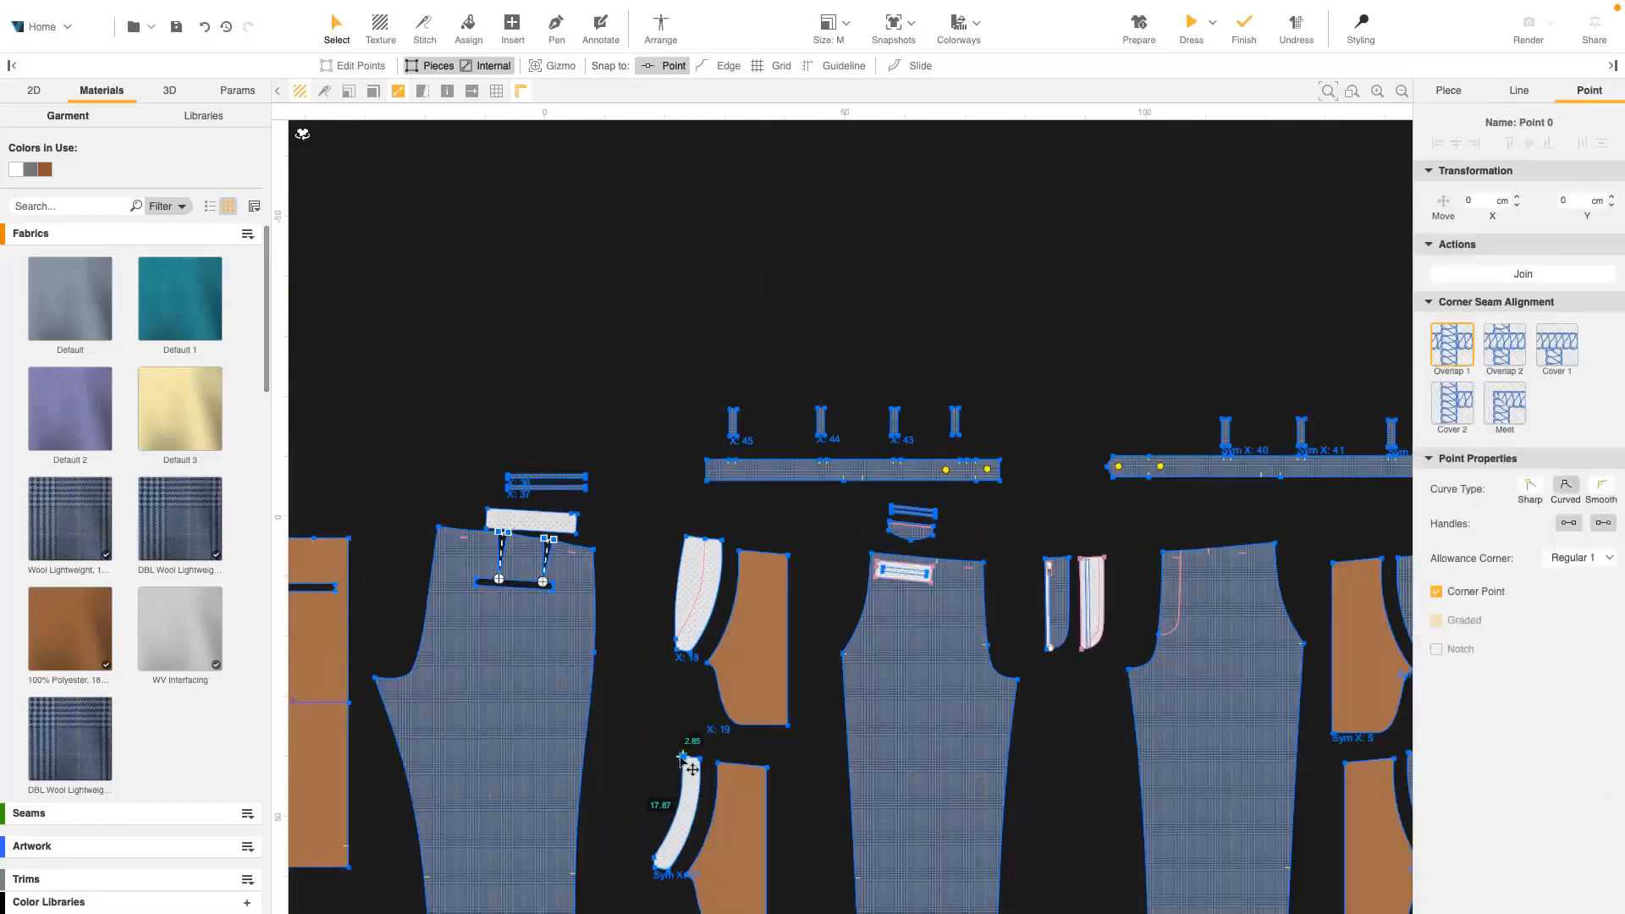
- Place the long interfacing rectangle over the welt opening below the back leg's two darts and attach it
click(548, 535)
drag(548, 535, 533, 587)
scroll(534, 587, up, 5)
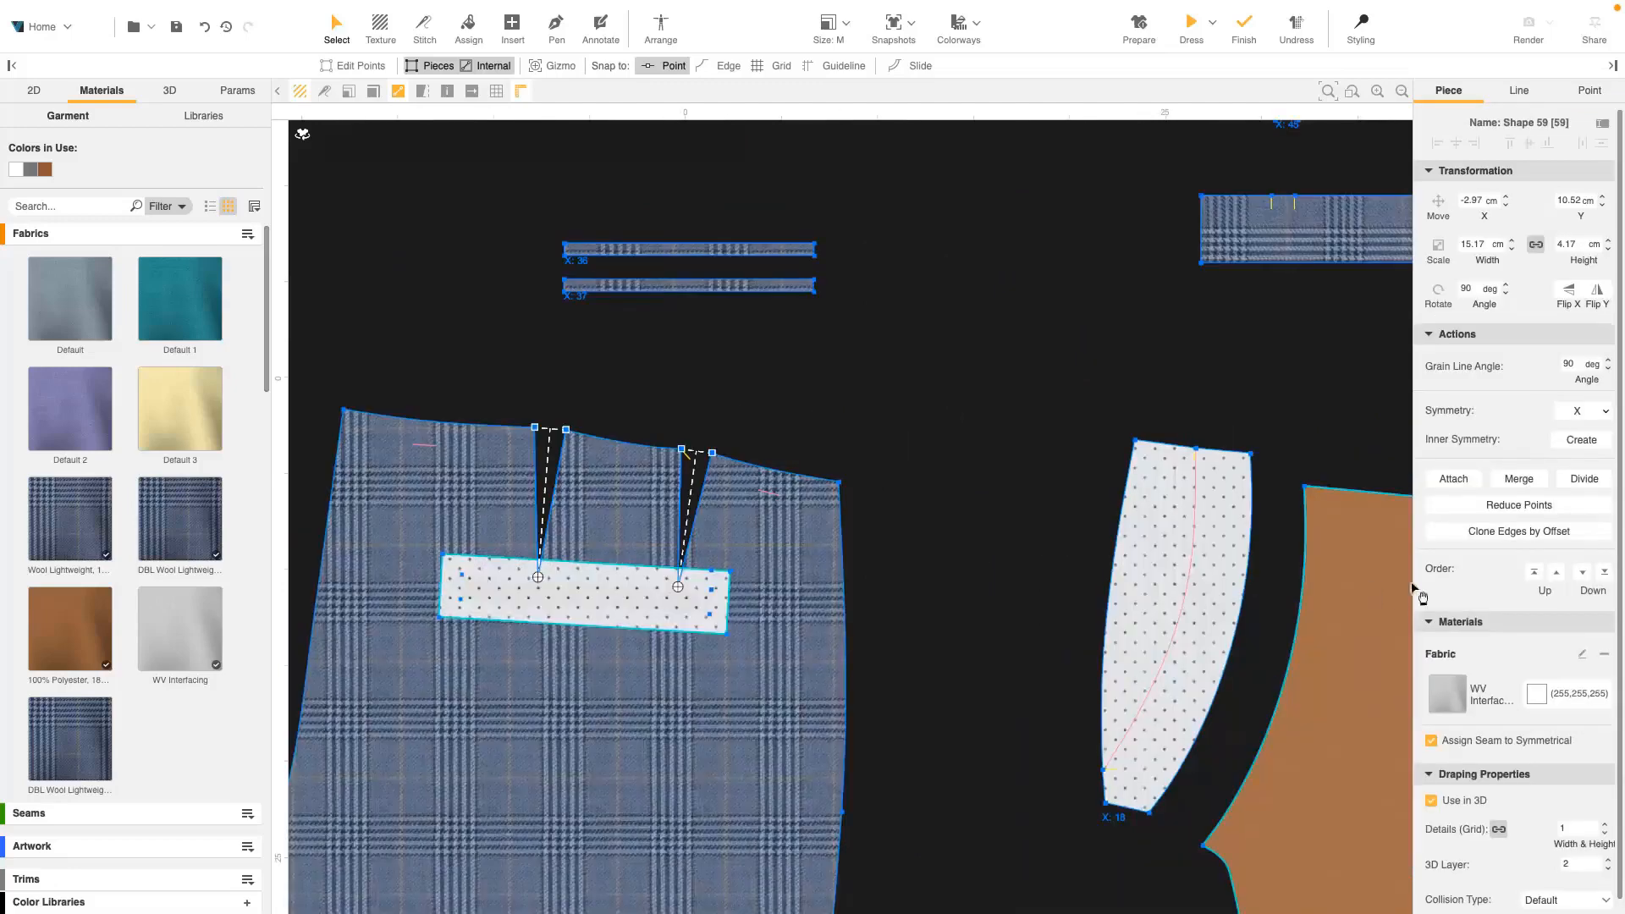
click(1453, 479)
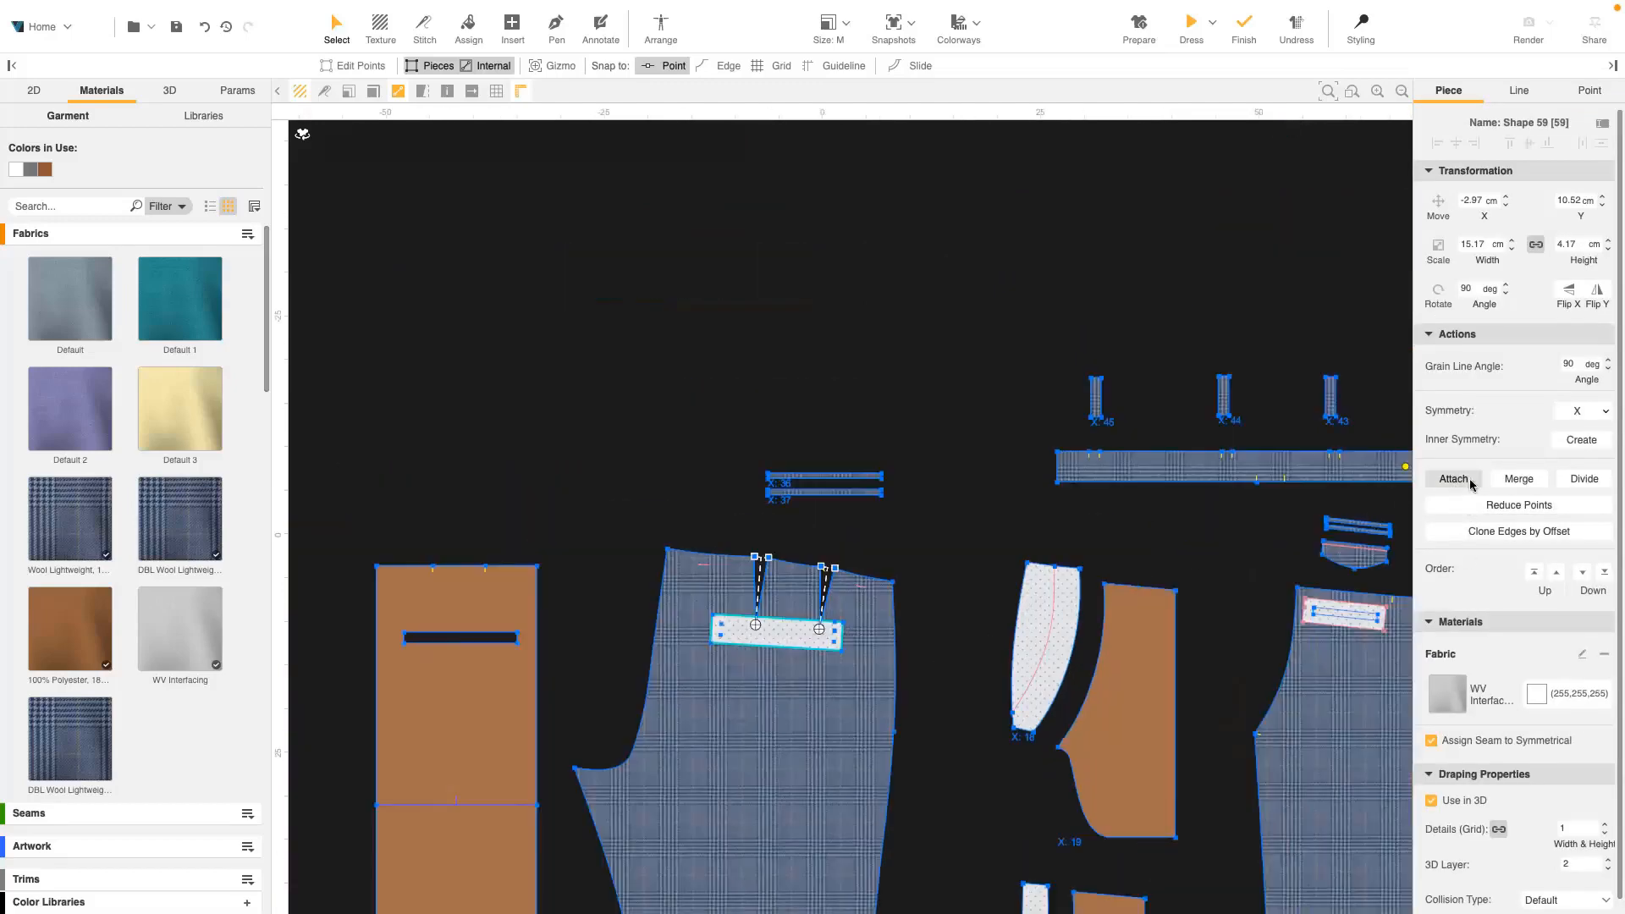
click(1470, 484)
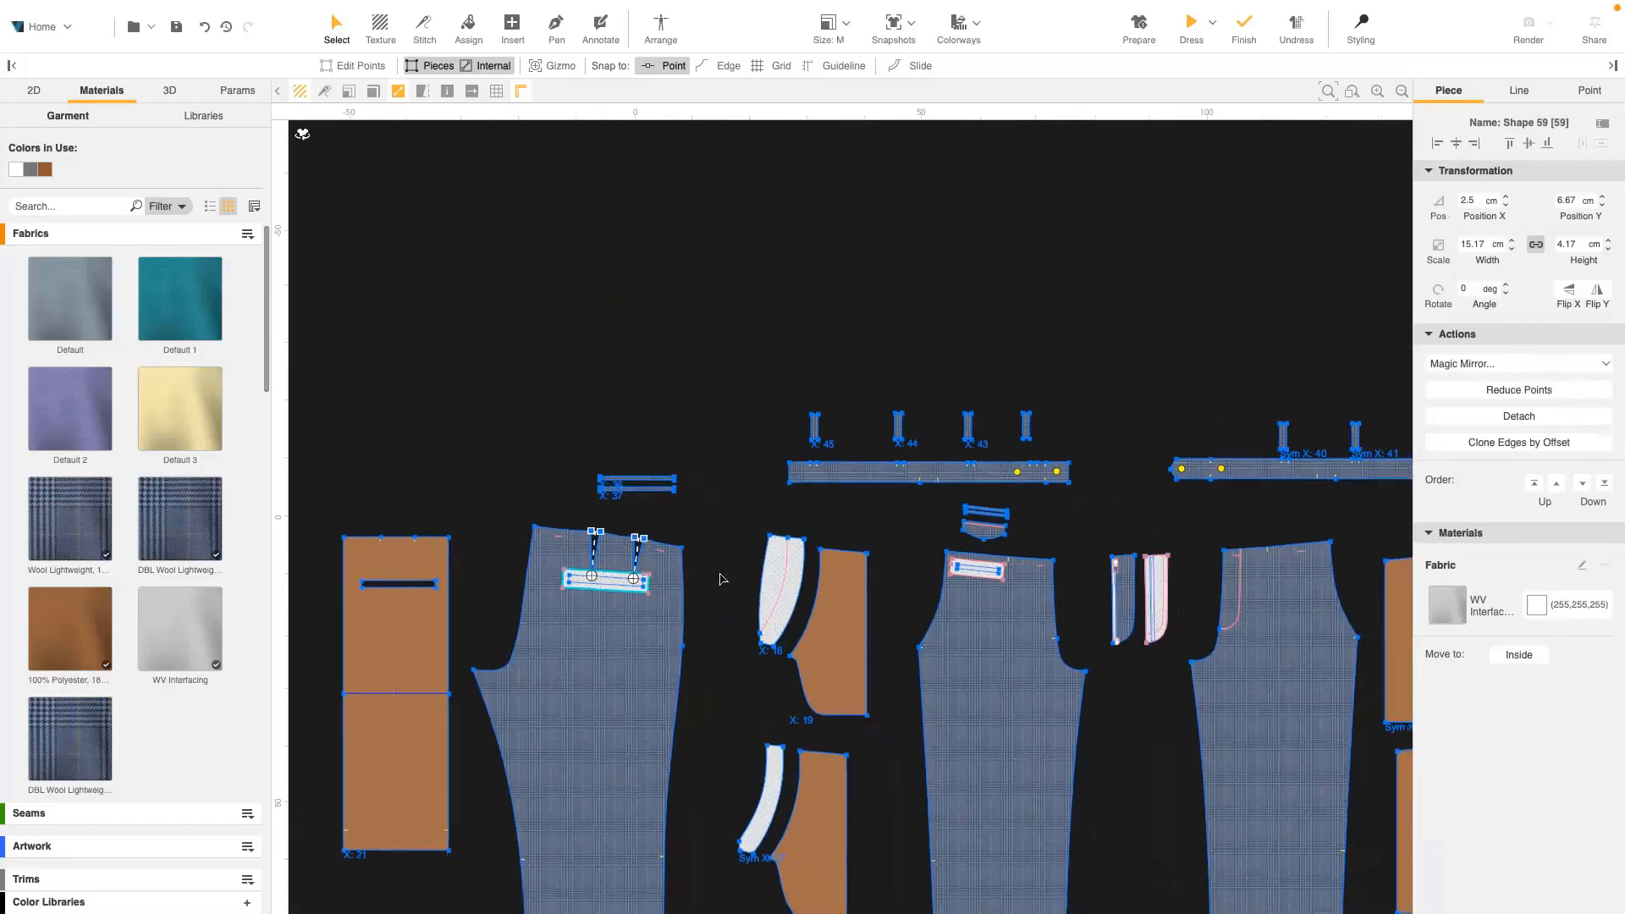
- Mirror the attached back welt interfacing to the opposite back leg with Magic Mirror's Shape option
middle_drag(704, 559, 654, 472)
click(669, 410)
click(566, 499)
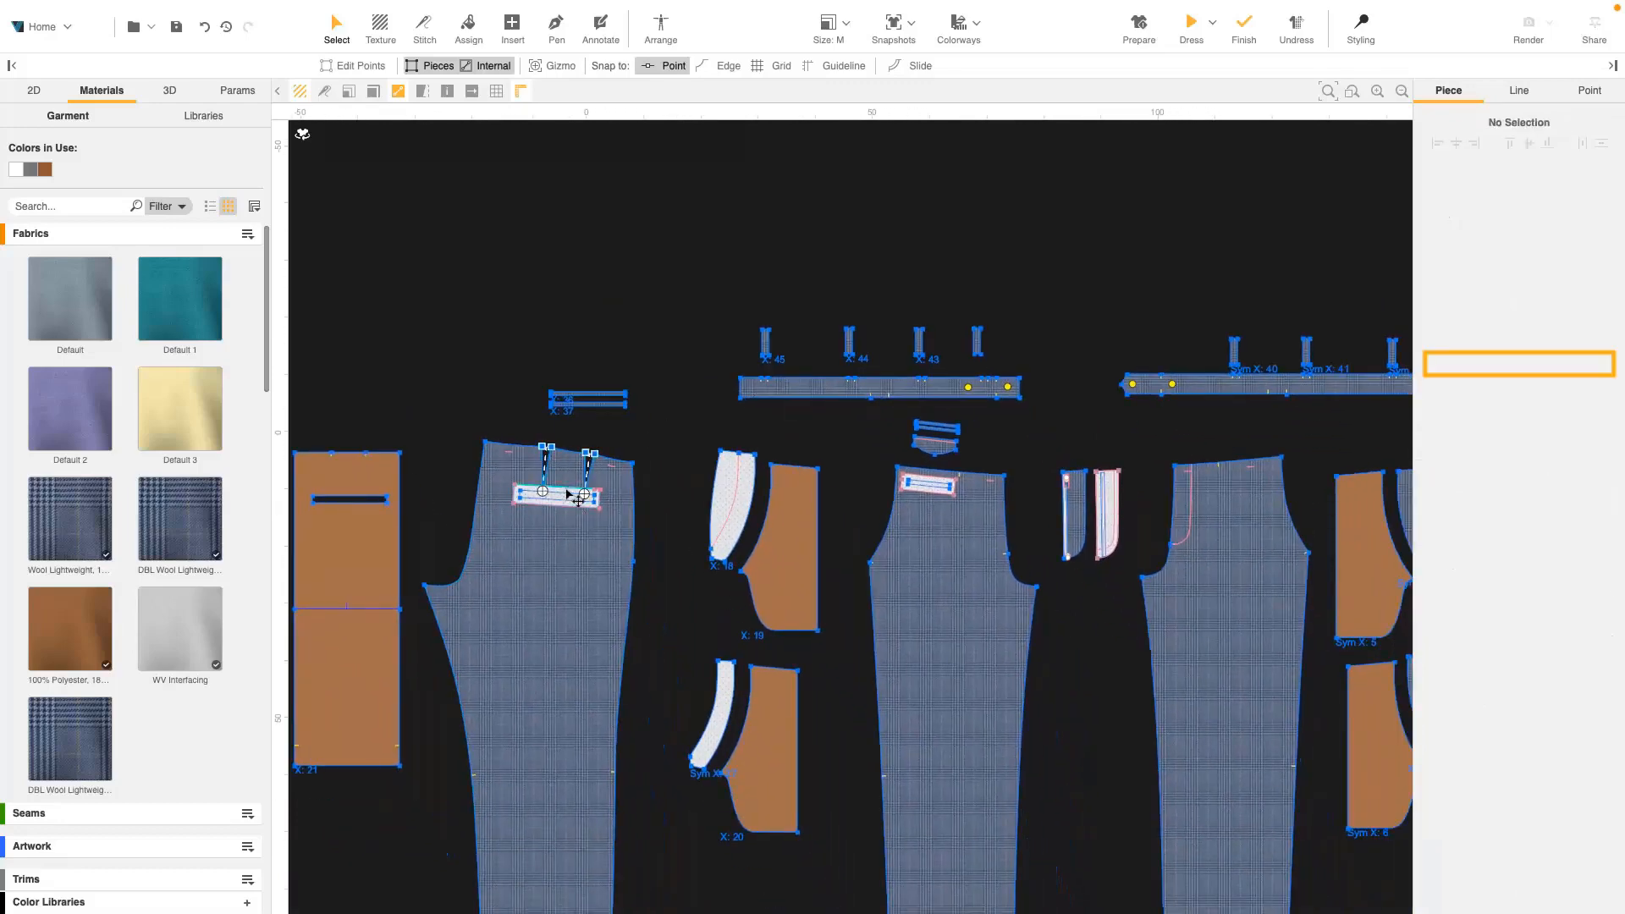
scroll(566, 499, up, 5)
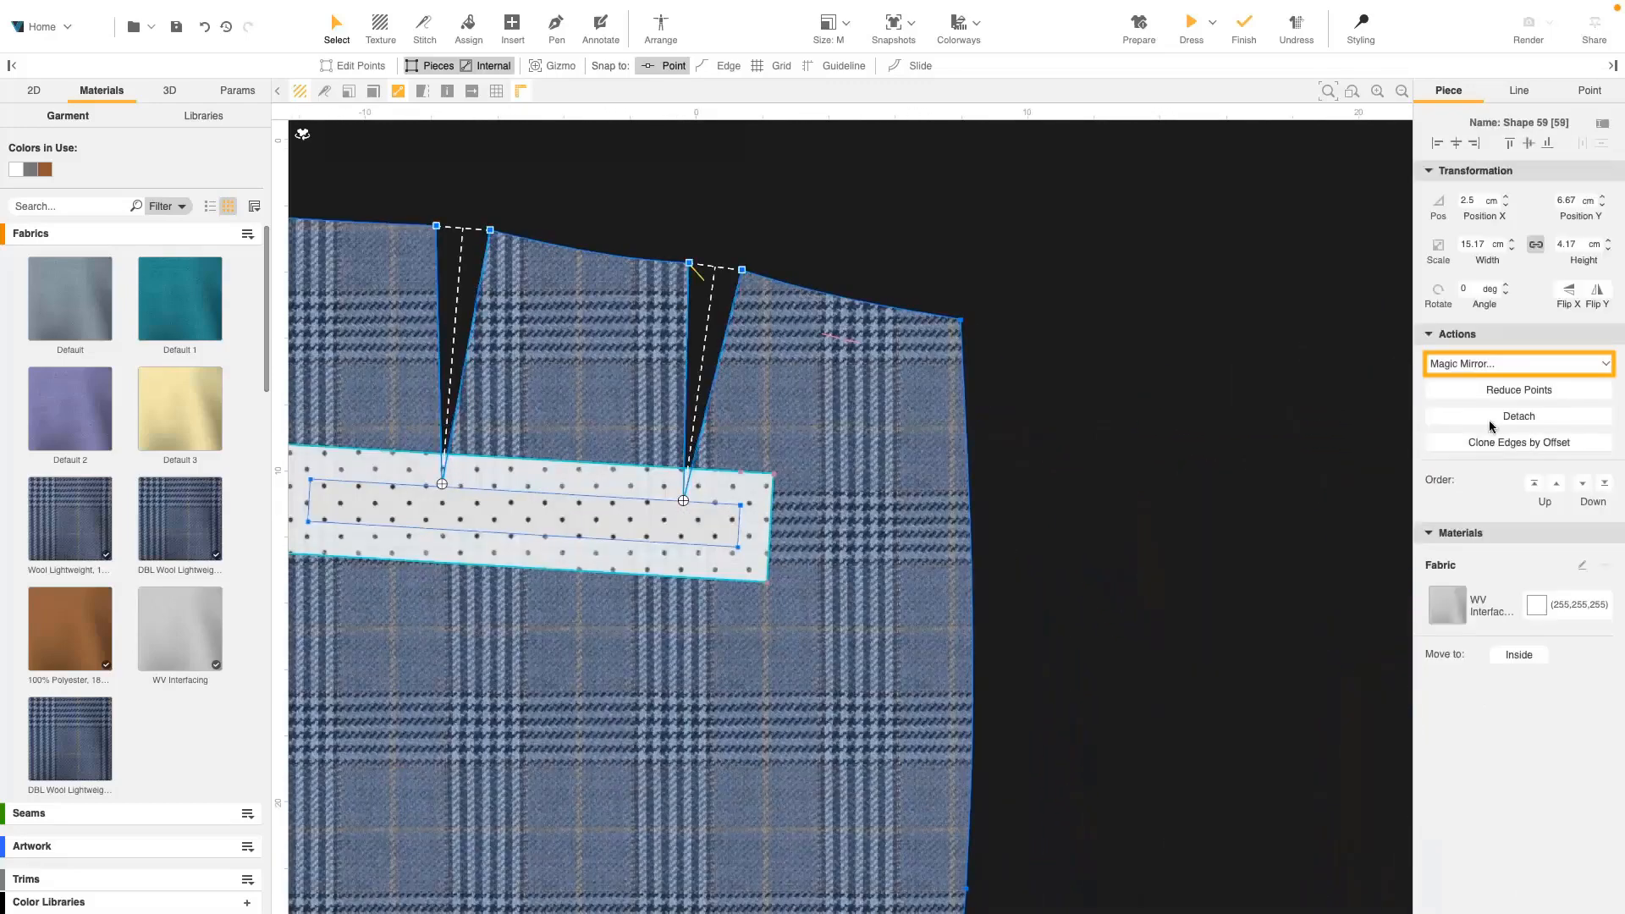
click(1486, 366)
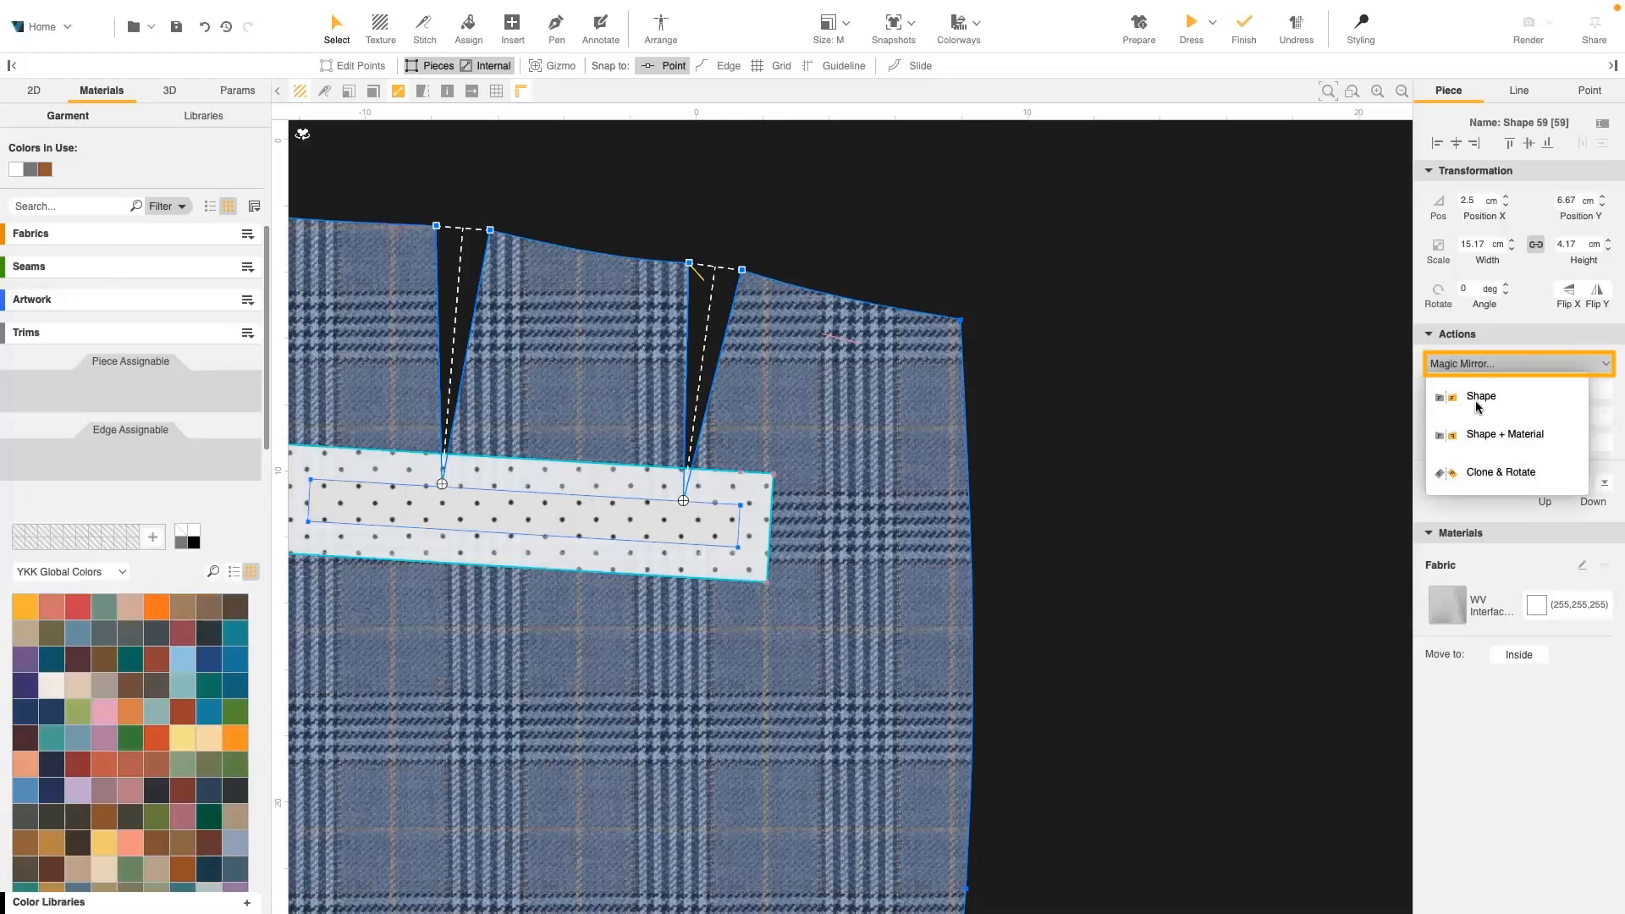
click(1478, 398)
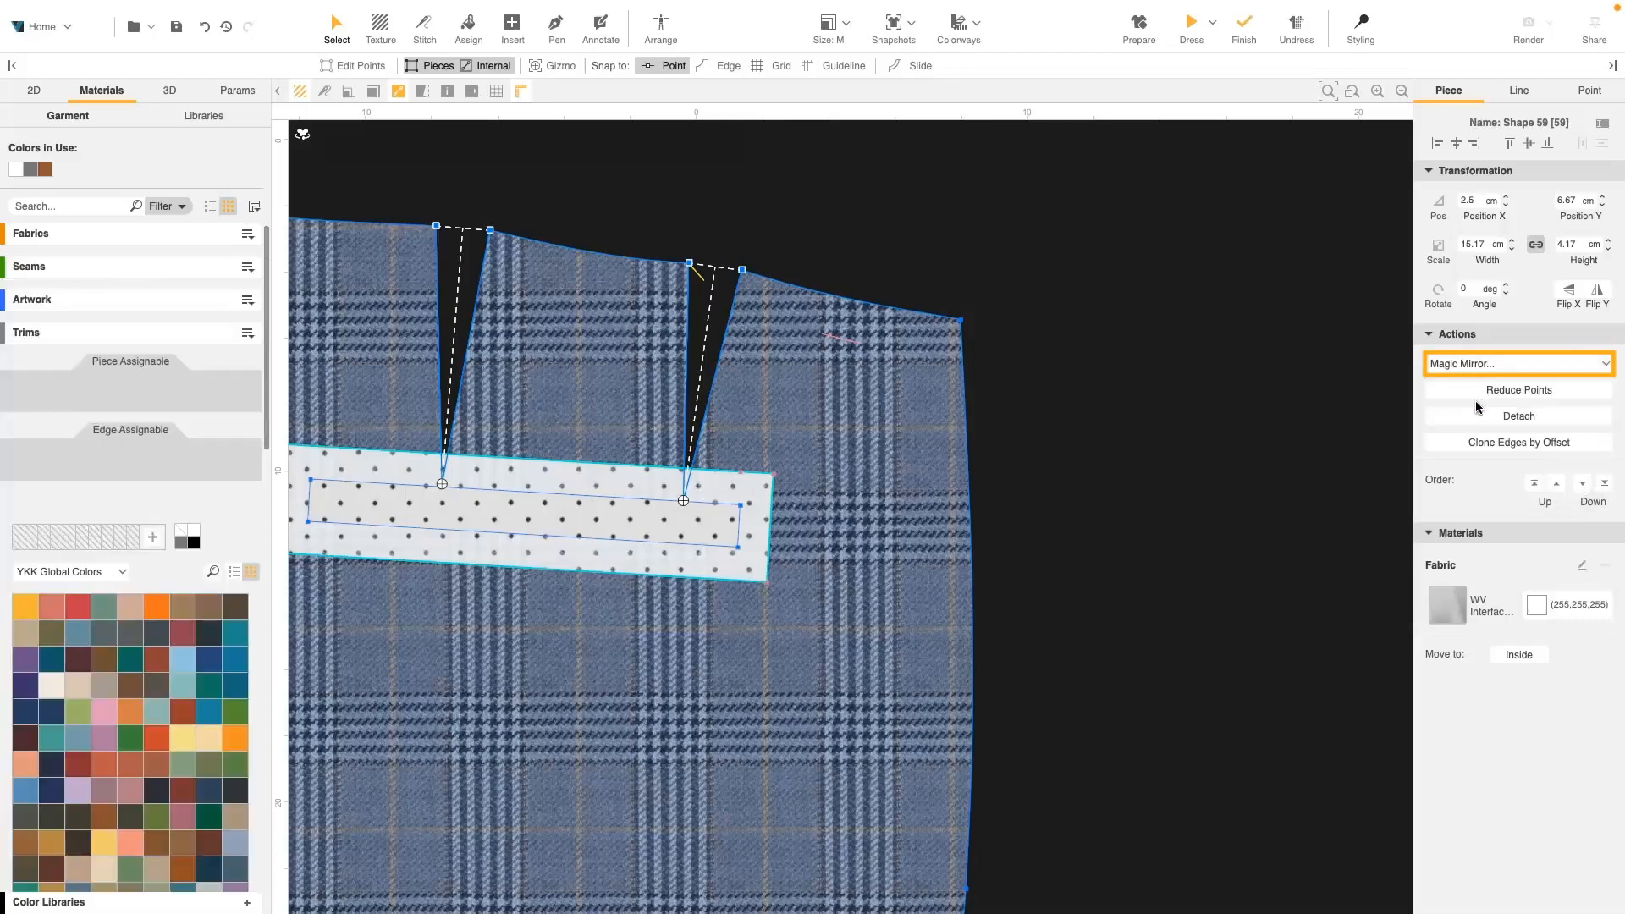
- Attach the upper and lower pocket facing interfacings to the fabric pocket facings beneath them
scroll(1073, 563, down, 8)
middle_drag(1094, 598, 461, 406)
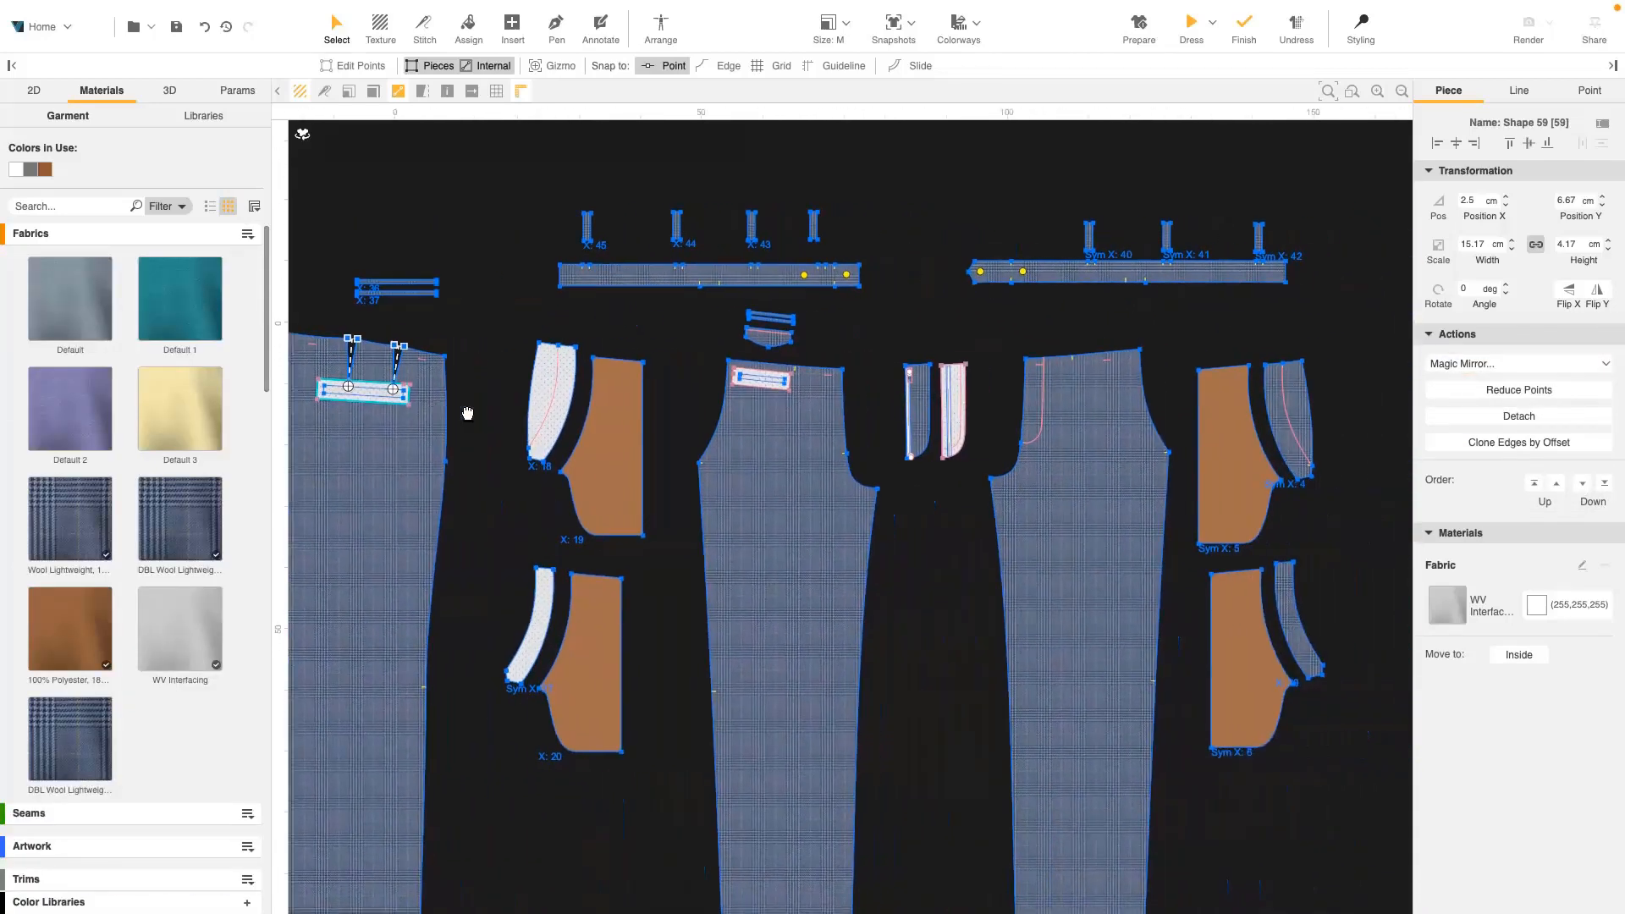
click(550, 415)
scroll(549, 414, up, 3)
middle_drag(526, 481, 565, 453)
scroll(576, 612, down, 3)
click(568, 645)
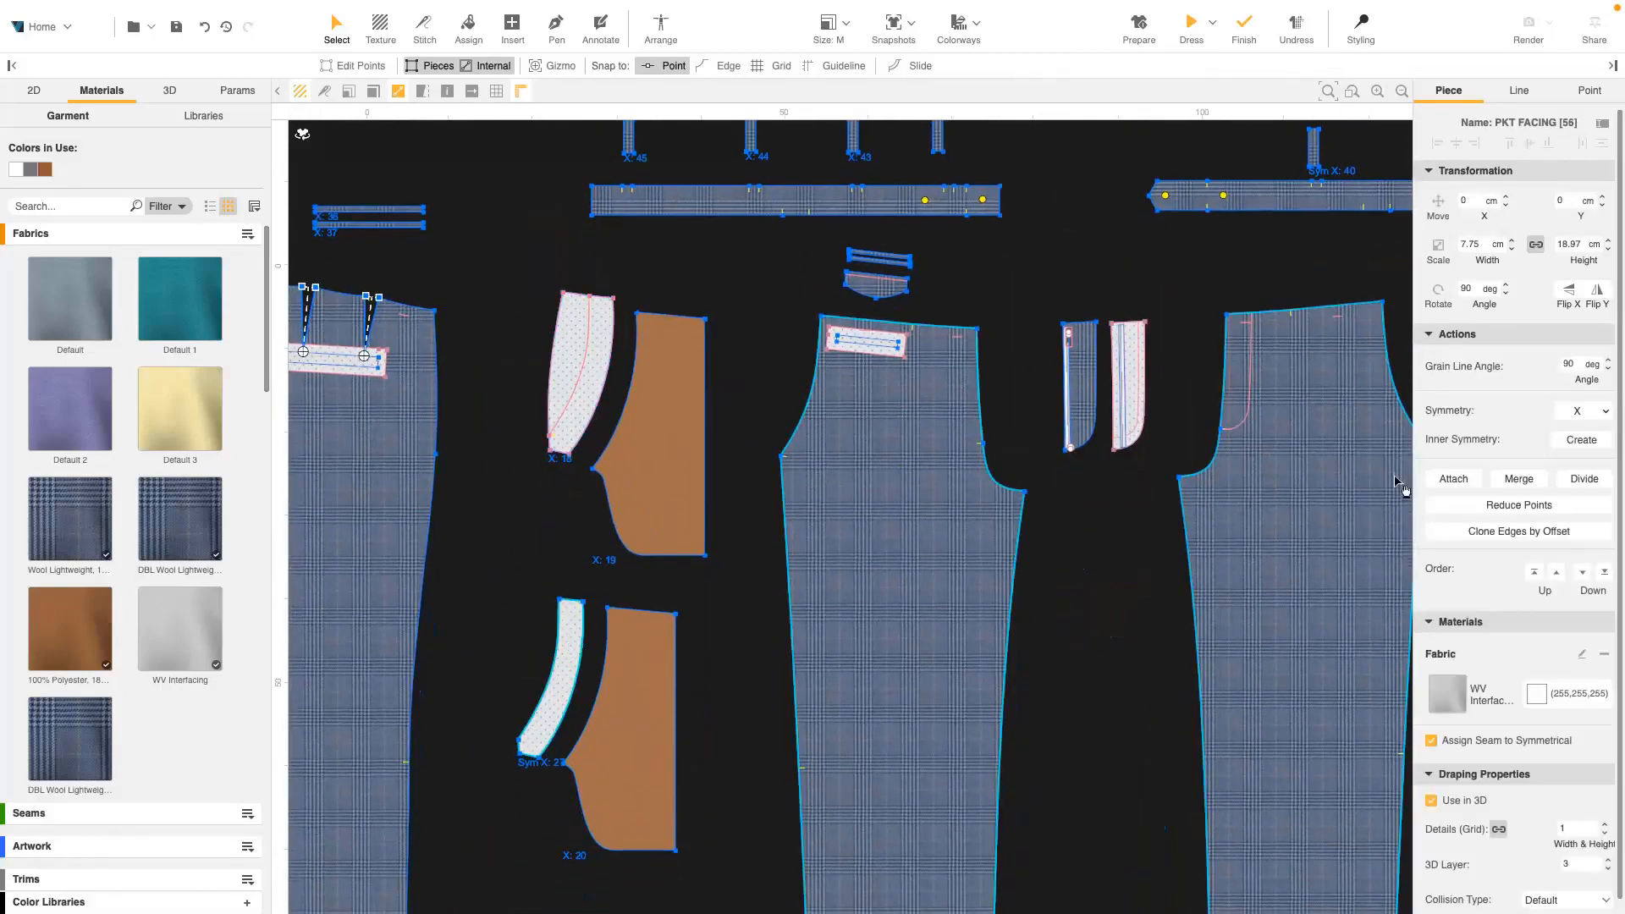
click(1456, 480)
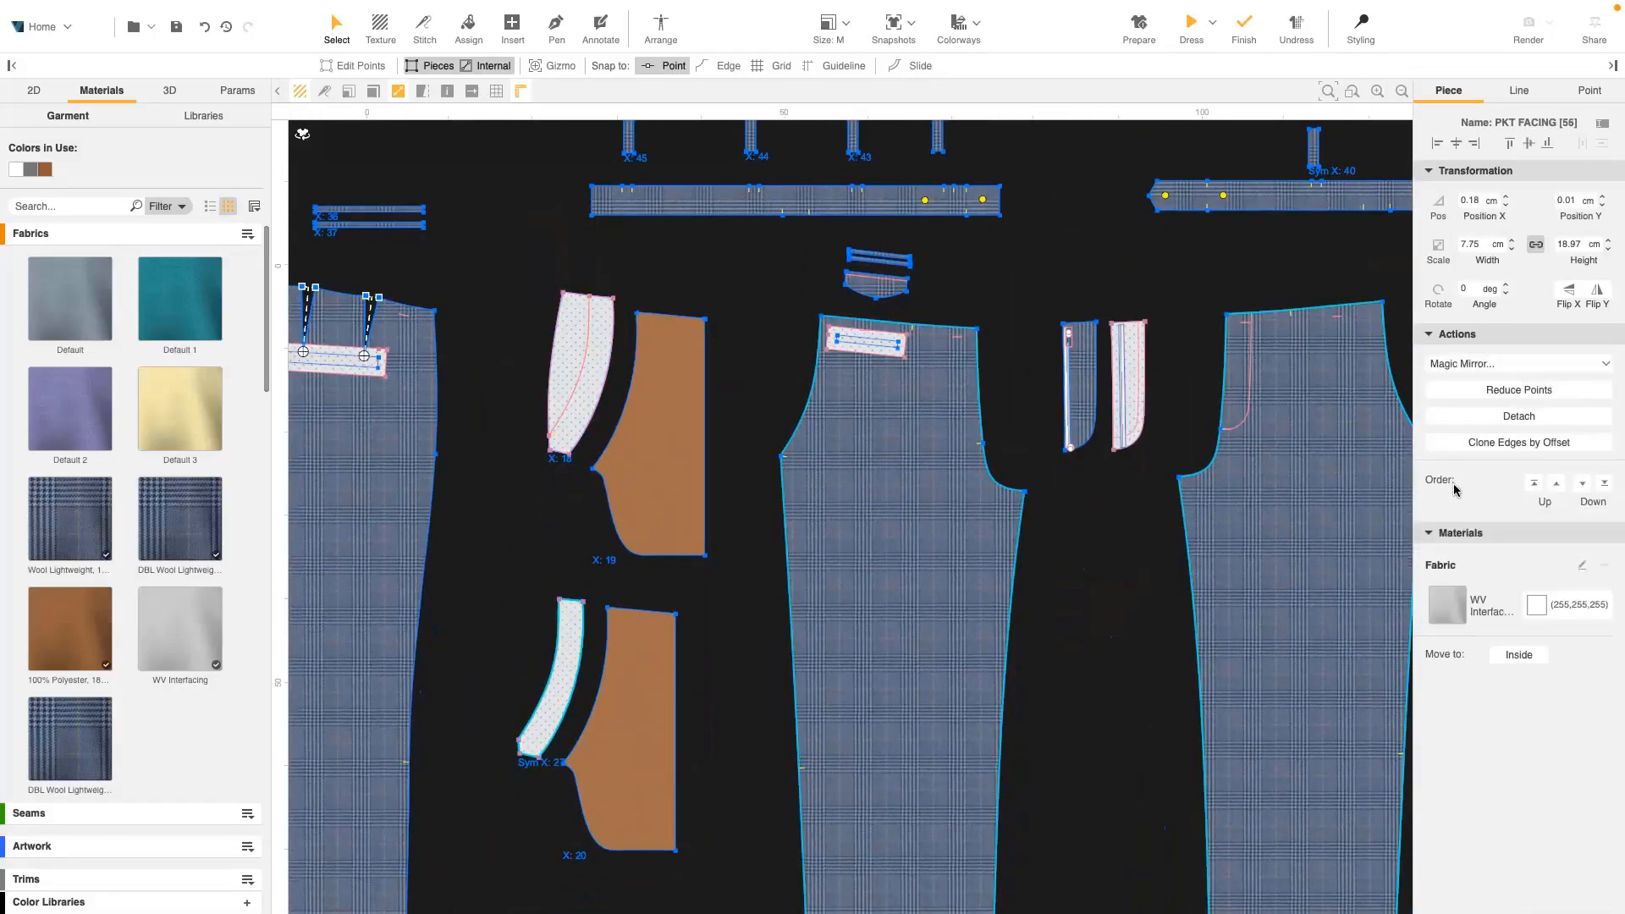
- Mirror both pocket facing interfacings to the opposite side with Magic Mirror's Shape option
click(573, 381)
shift+click(581, 650)
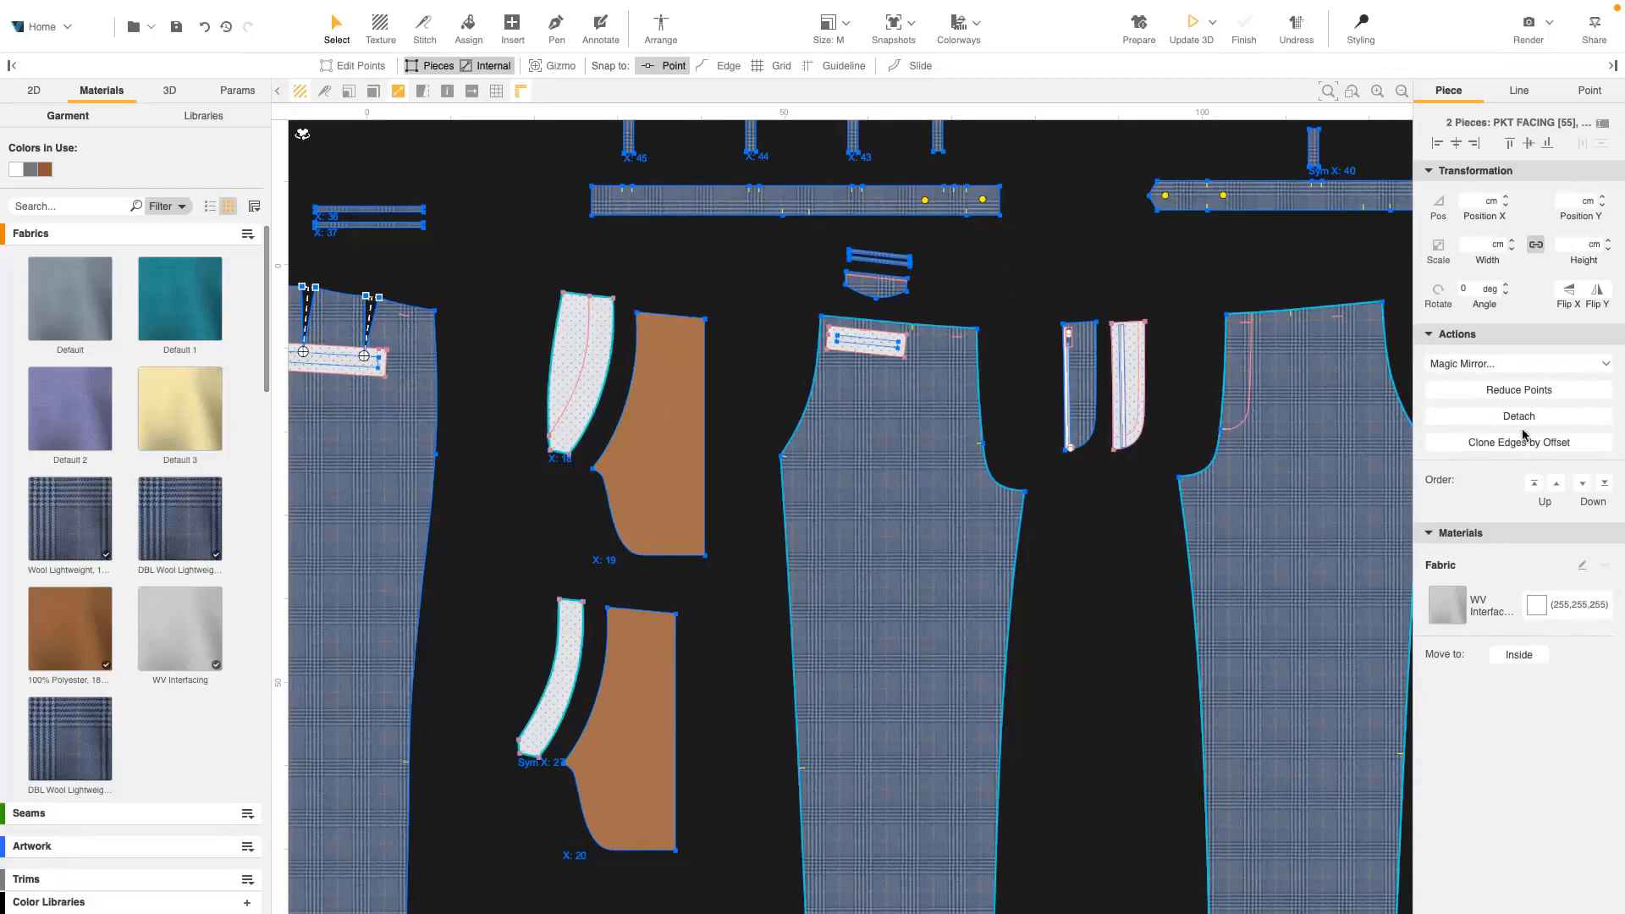
click(1490, 363)
click(1481, 408)
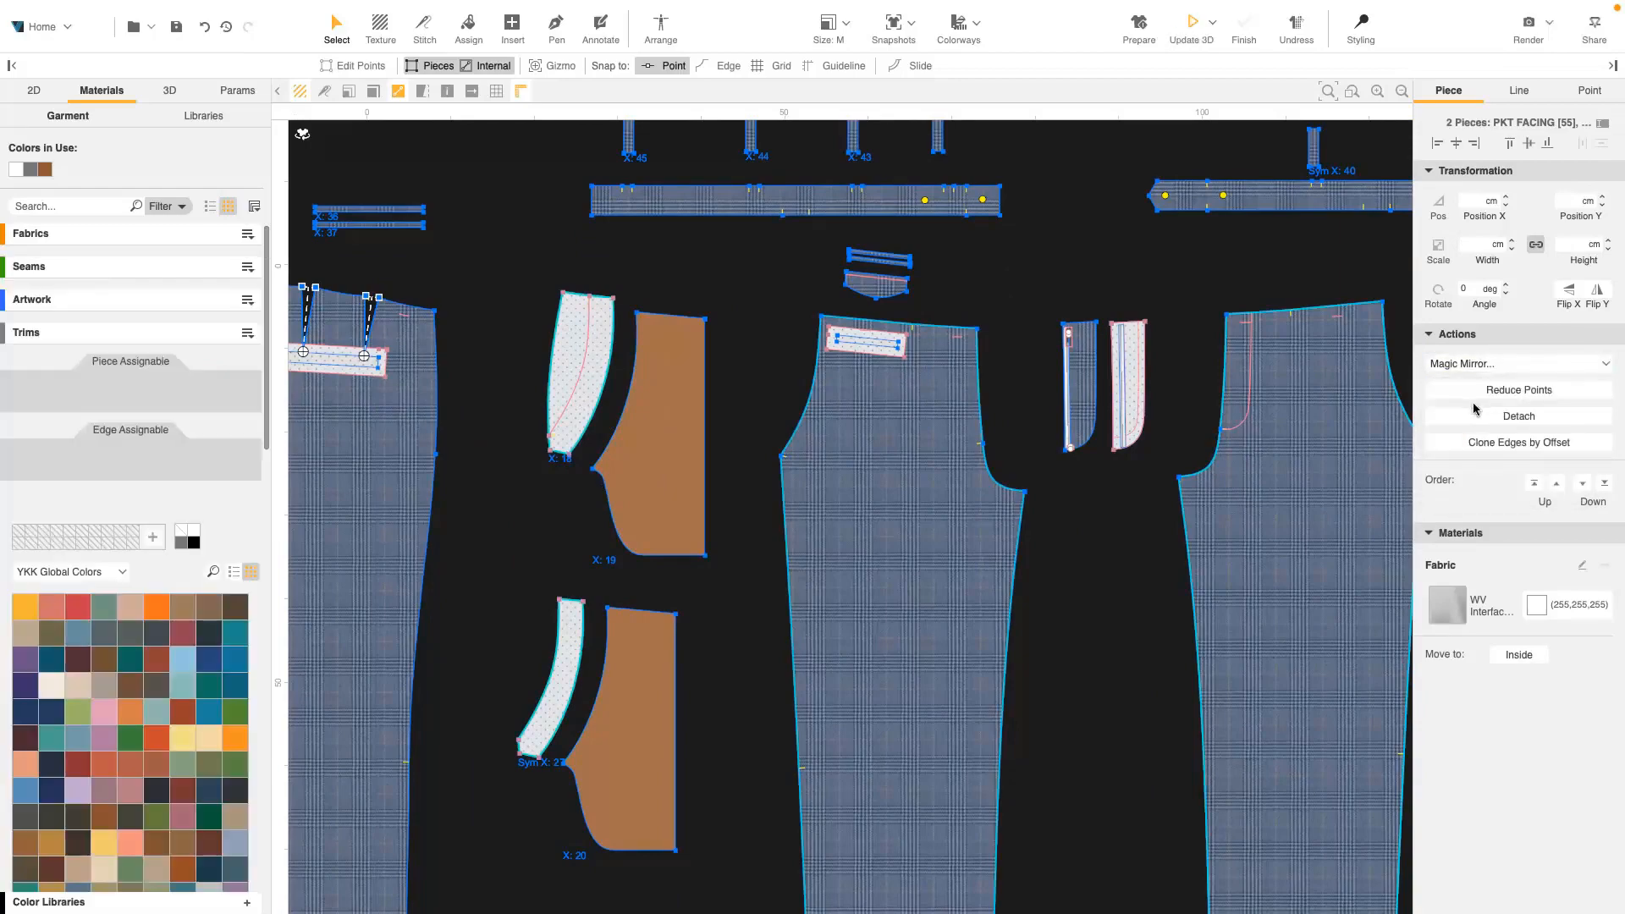
- Move all eight attached welt, fly and pocket facing interfacings, including the mirrored ones, to the inside of the garment
scroll(550, 419, up, 3)
shift+click(827, 409)
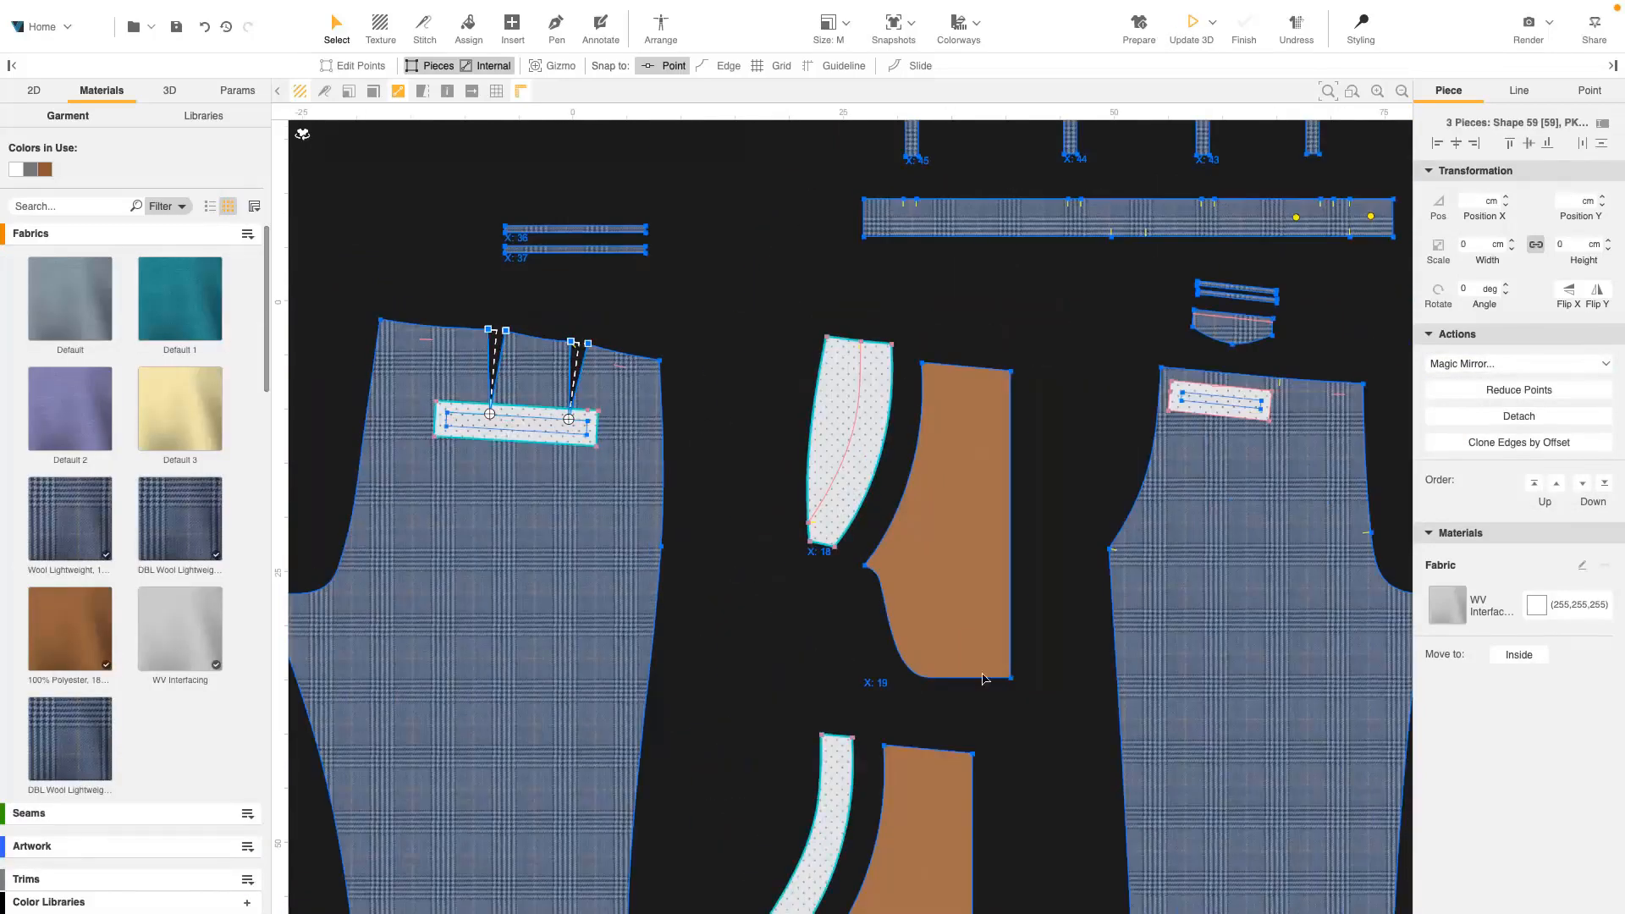
shift+click(1267, 400)
middle_drag(1181, 474, 464, 461)
shift+click(858, 408)
middle_drag(982, 446, 468, 453)
shift+click(958, 438)
shift+click(936, 762)
scroll(936, 762, right, 5)
shift+click(937, 399)
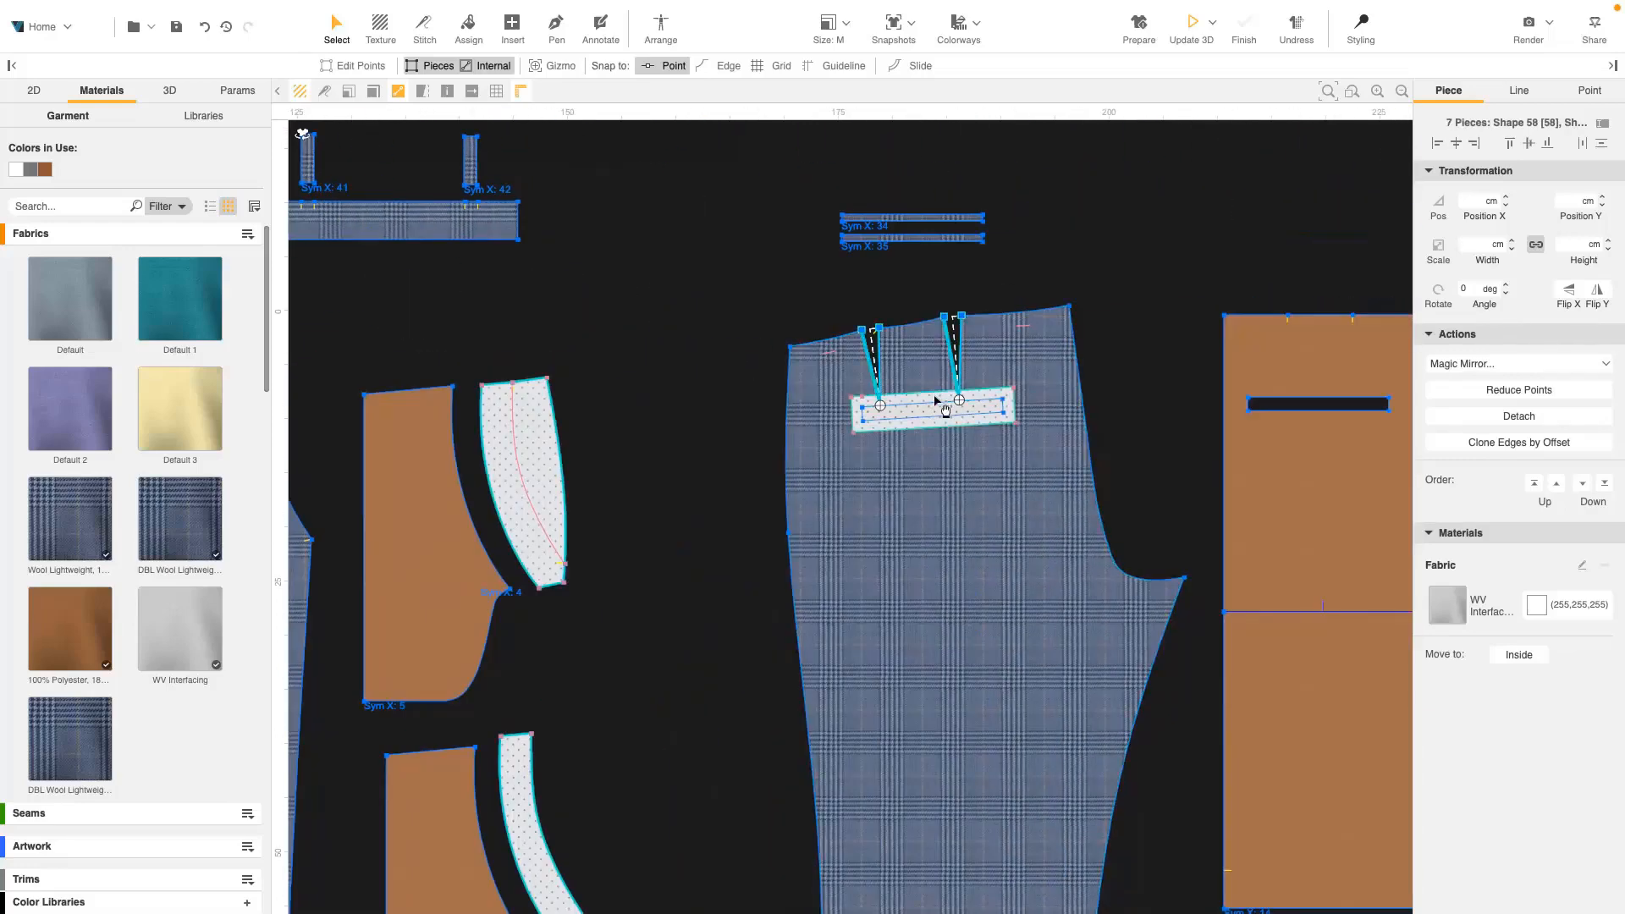
shift+click(936, 399)
shift+click(936, 399)
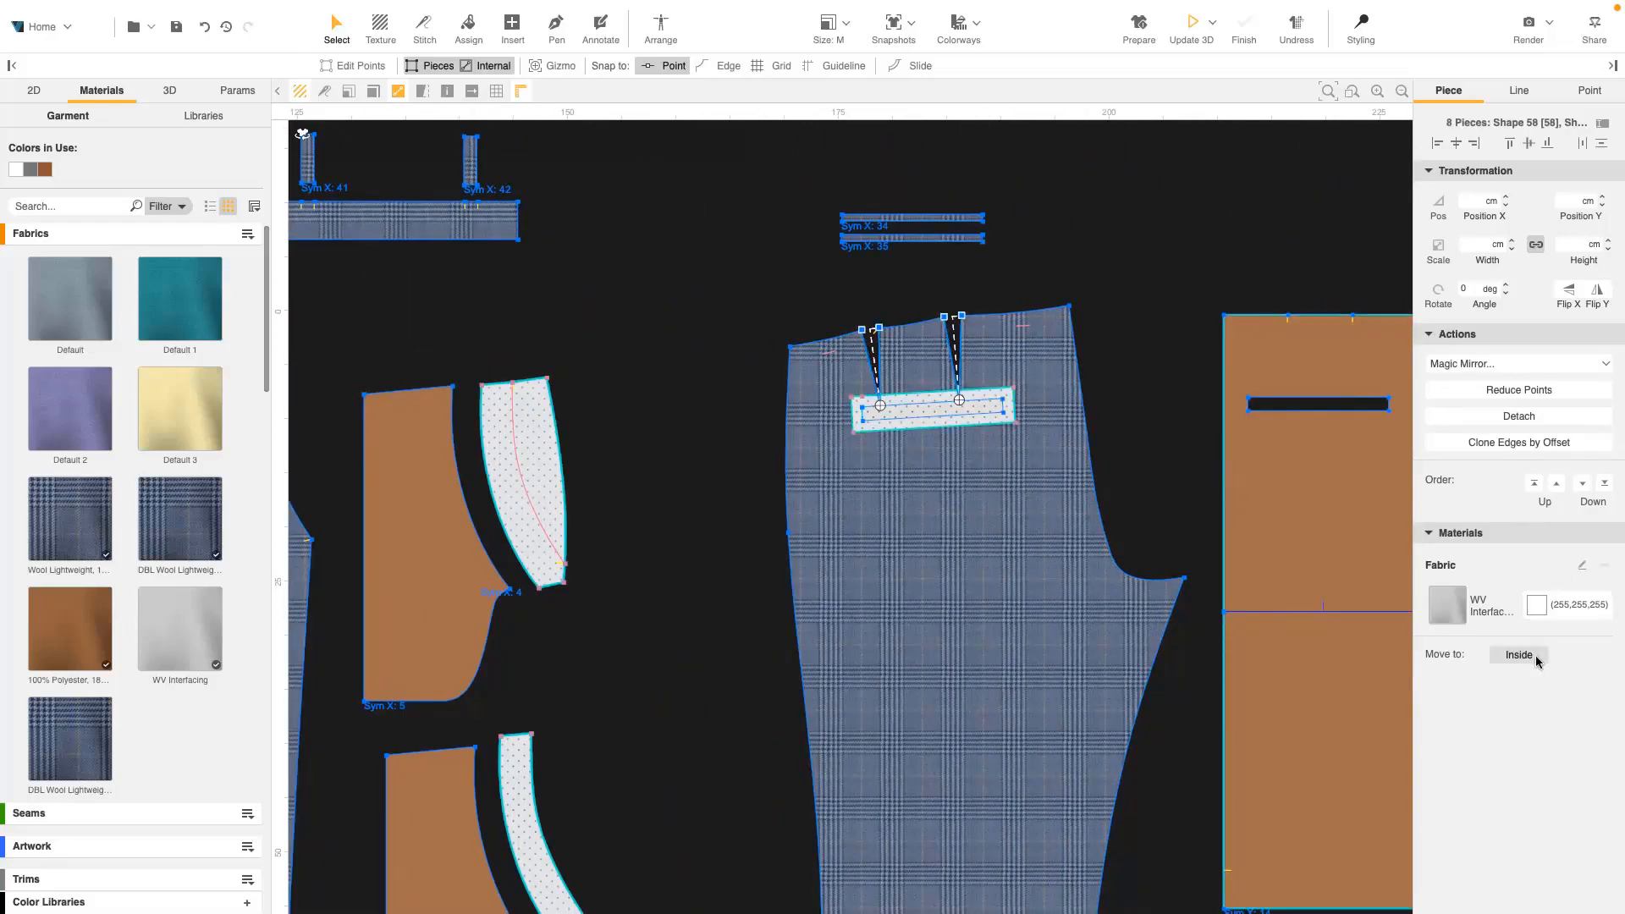
click(1537, 658)
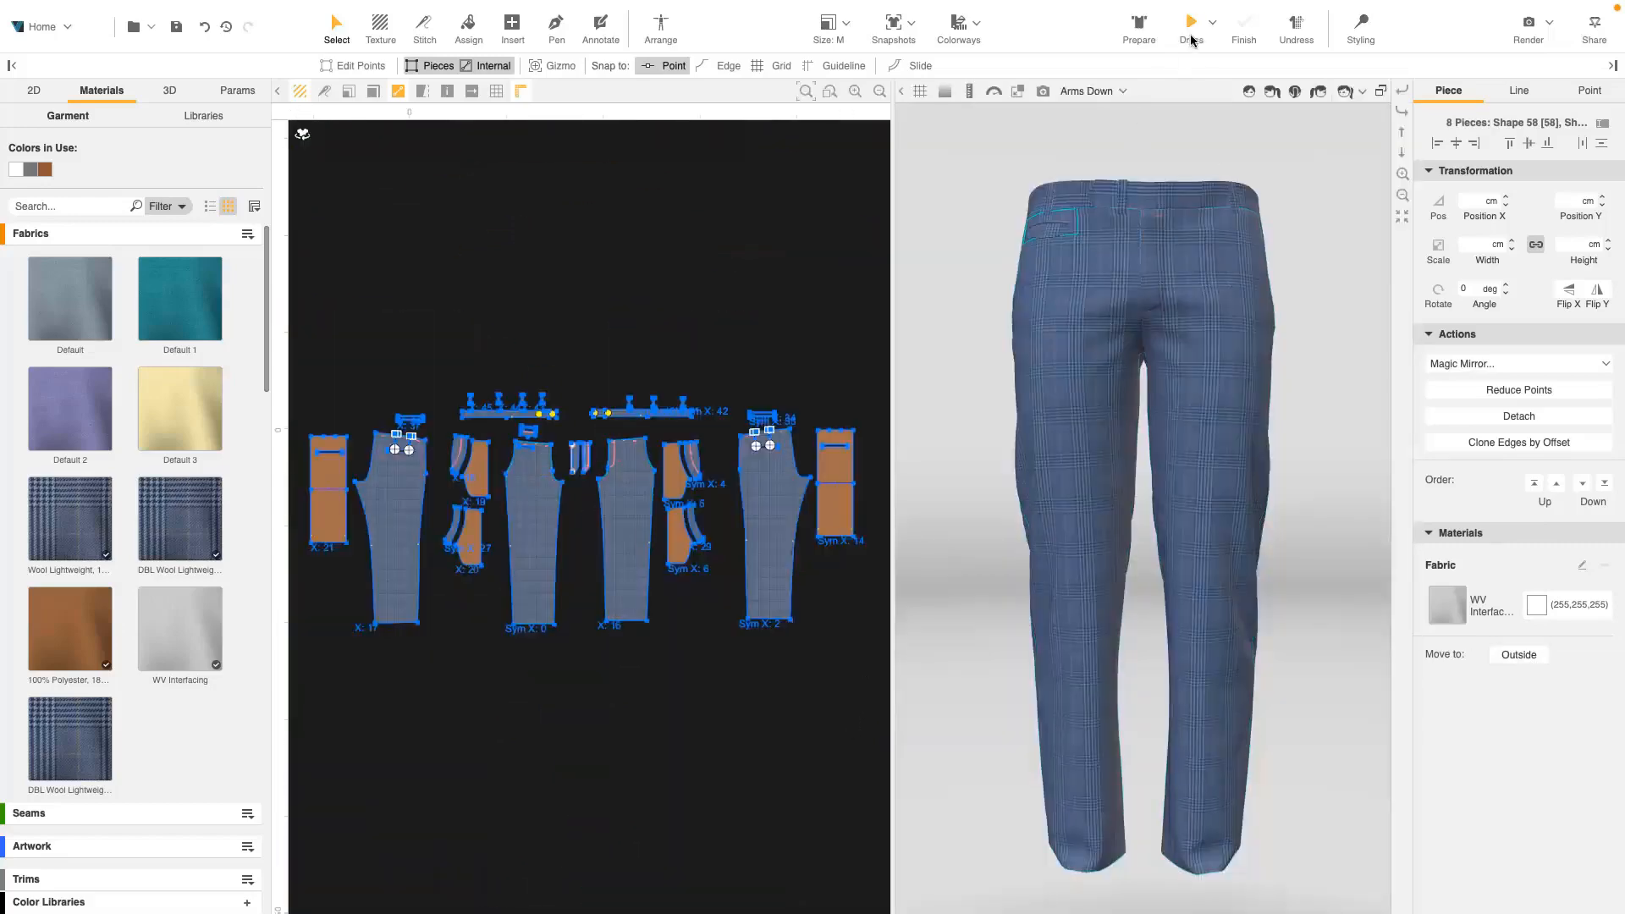
- Dress the trousers in 3D, inspect the drape around the waistband and finish the simulation
click(1191, 31)
right_drag(1365, 474, 1337, 453)
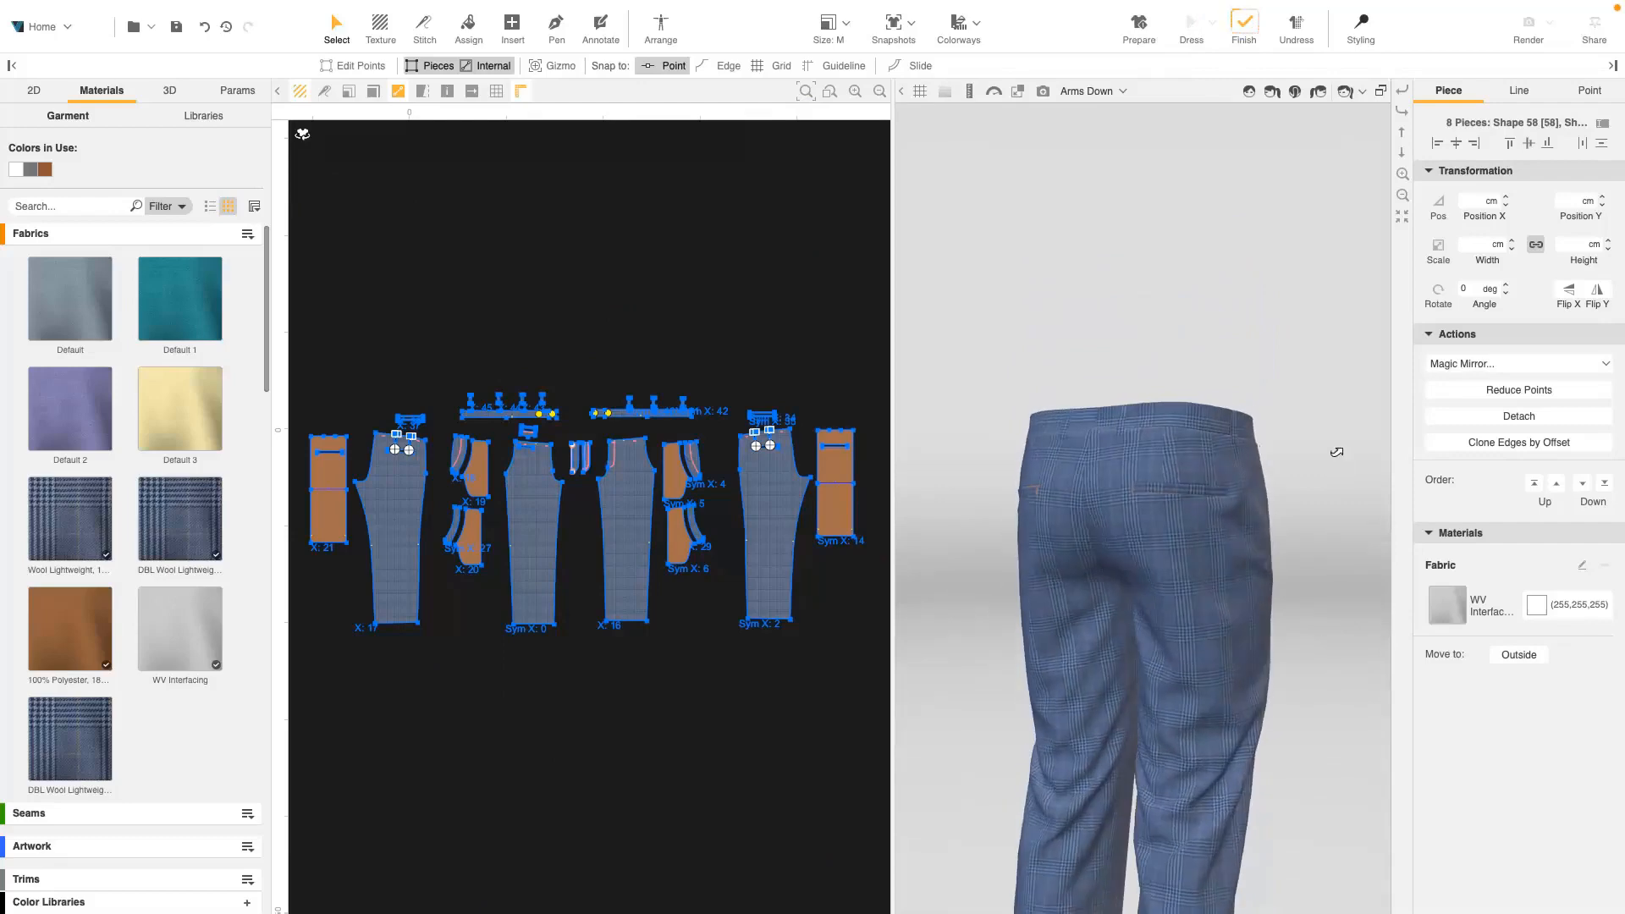
scroll(1346, 381, up, 5)
right_drag(1335, 316, 995, 412)
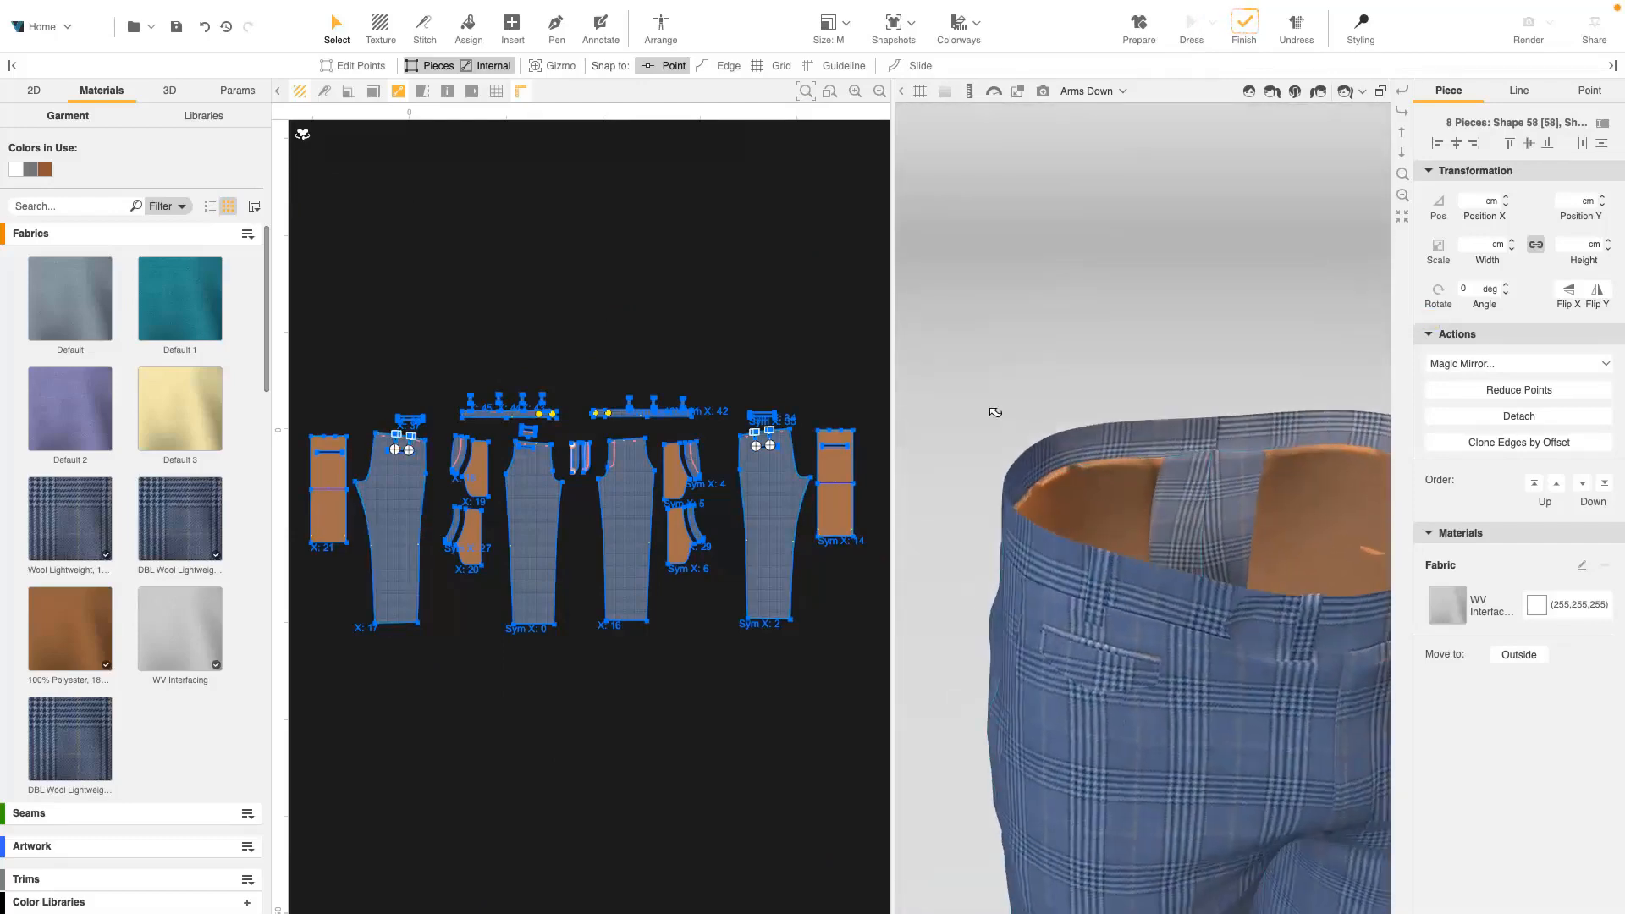
right_drag(1001, 506, 987, 493)
click(1252, 32)
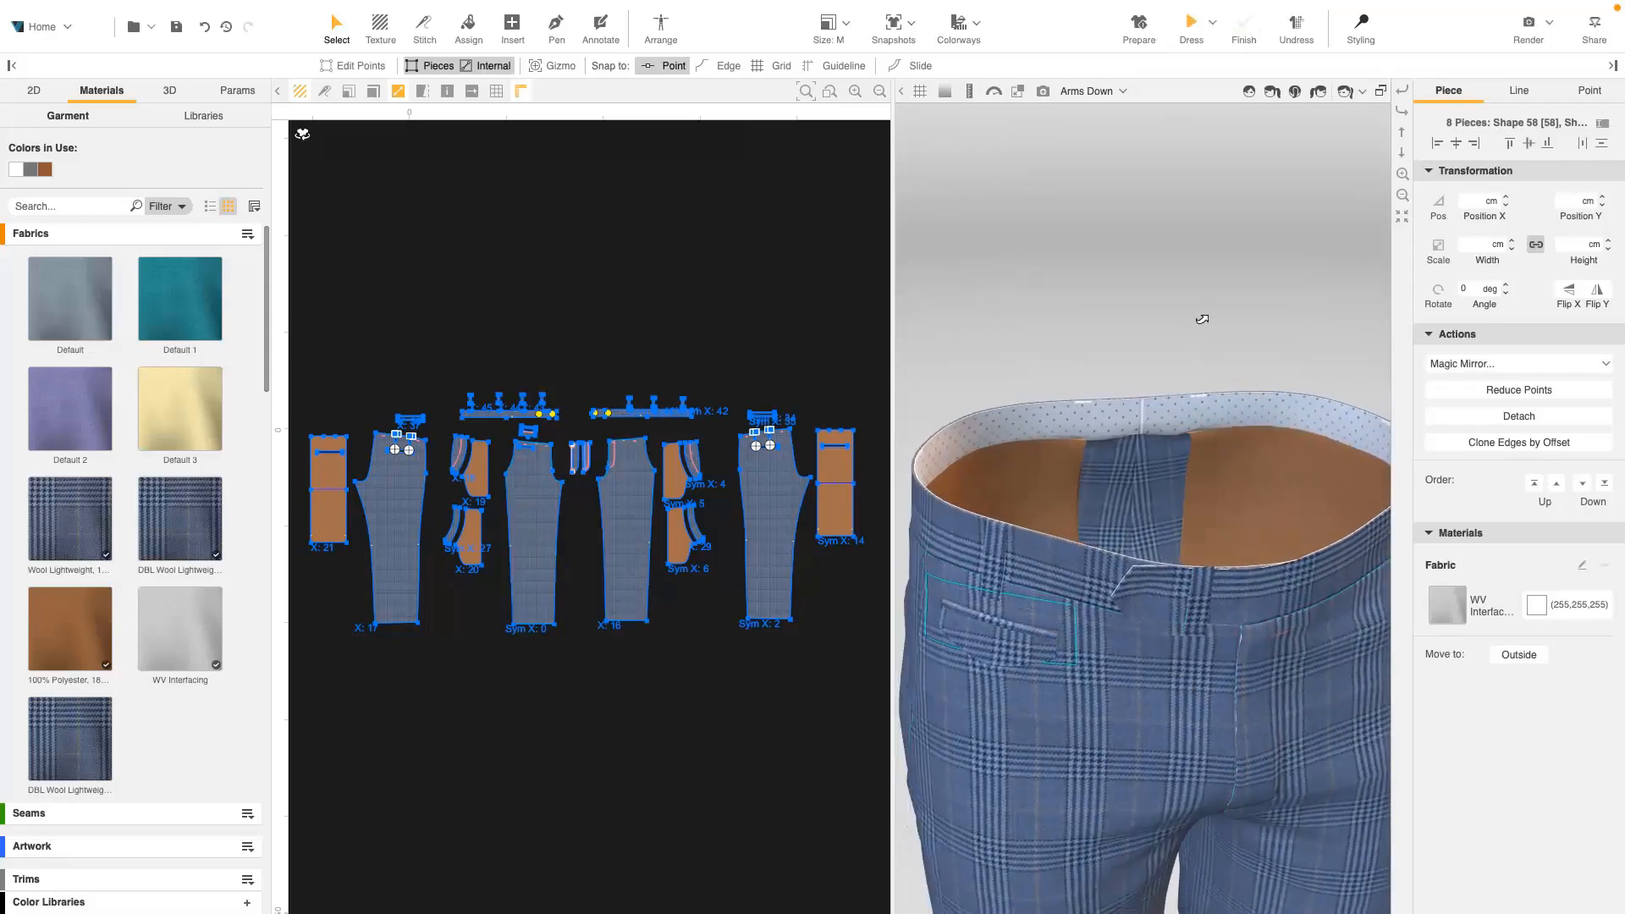
- Open the WV Interfacing fabric's settings, hide the material on the 3D trousers and check the inside of the waistband
right_drag(1201, 315, 1163, 557)
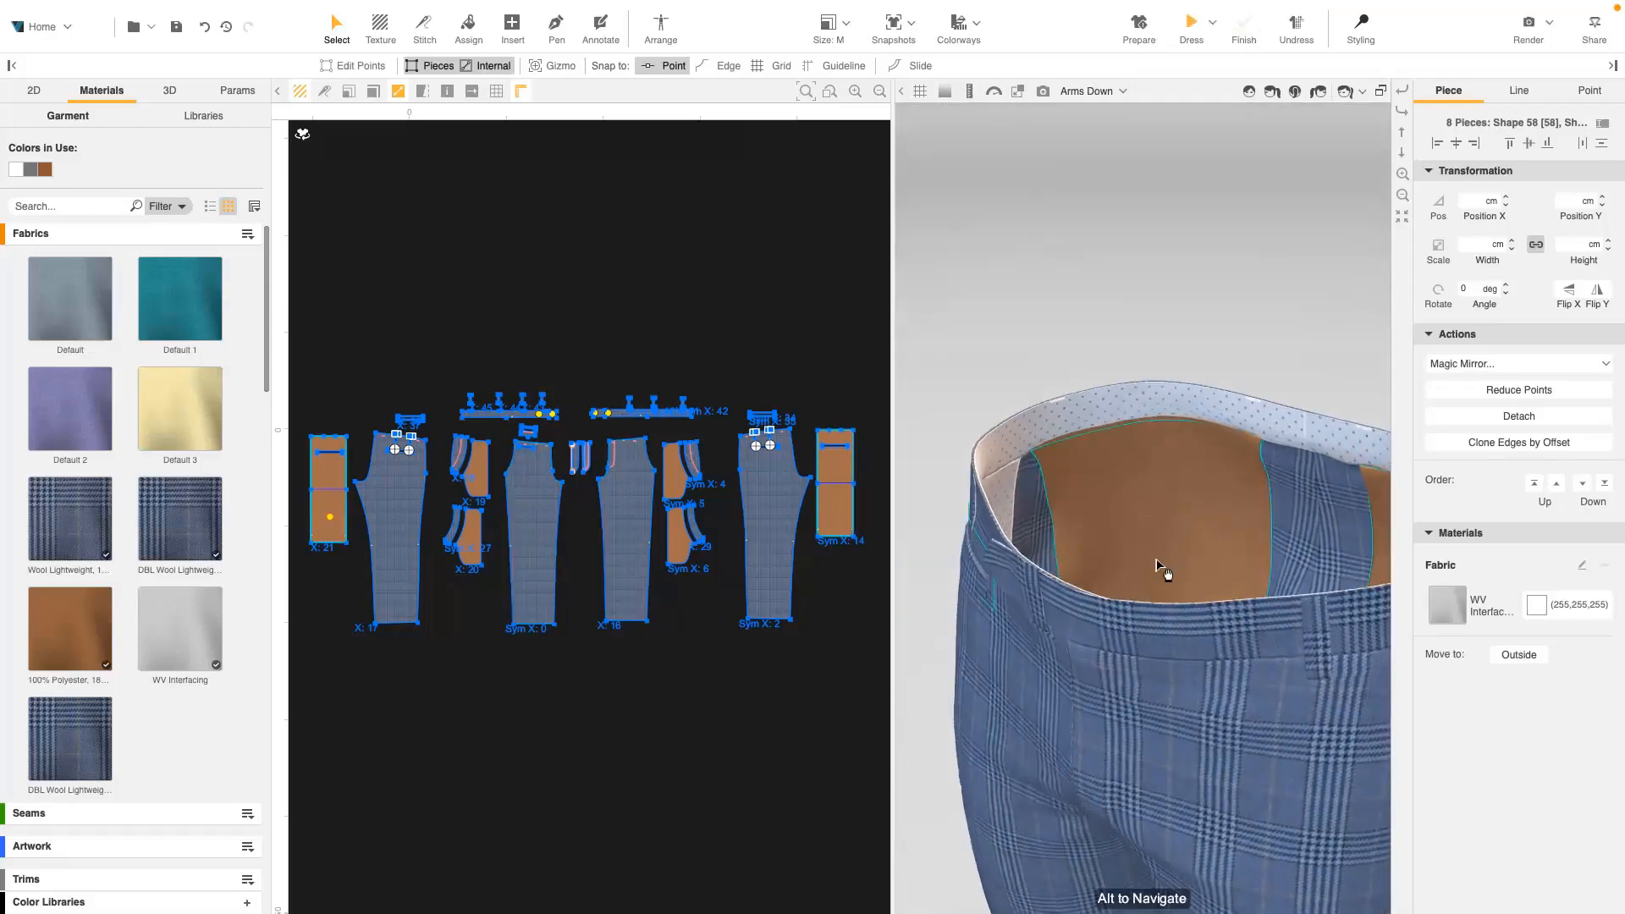
click(212, 646)
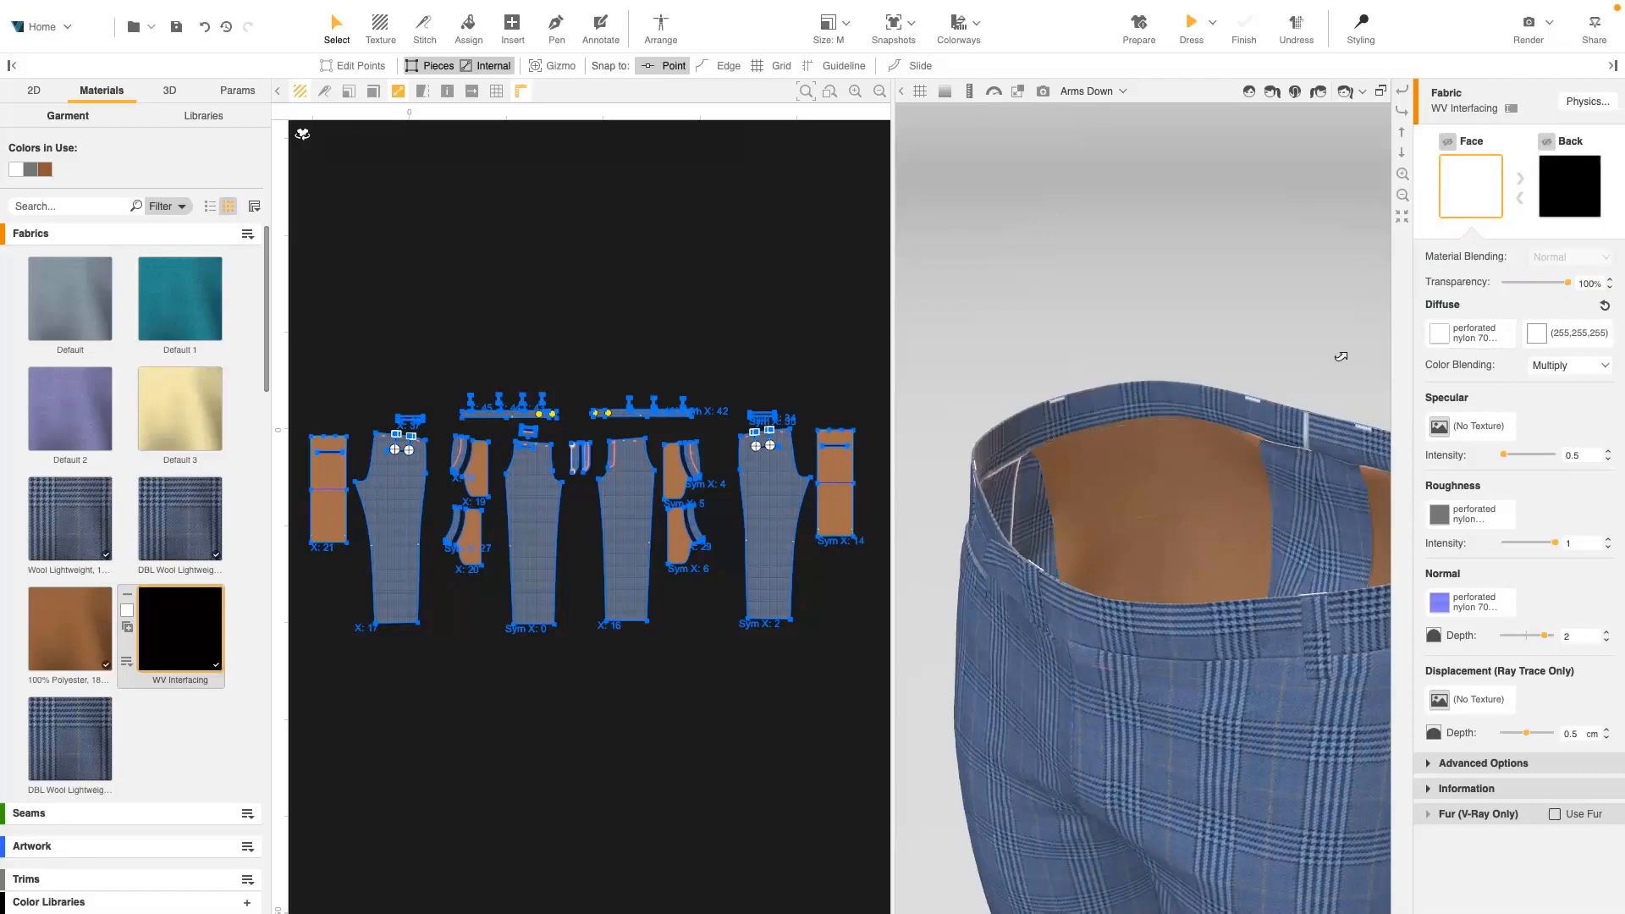
right_drag(1342, 356, 1216, 472)
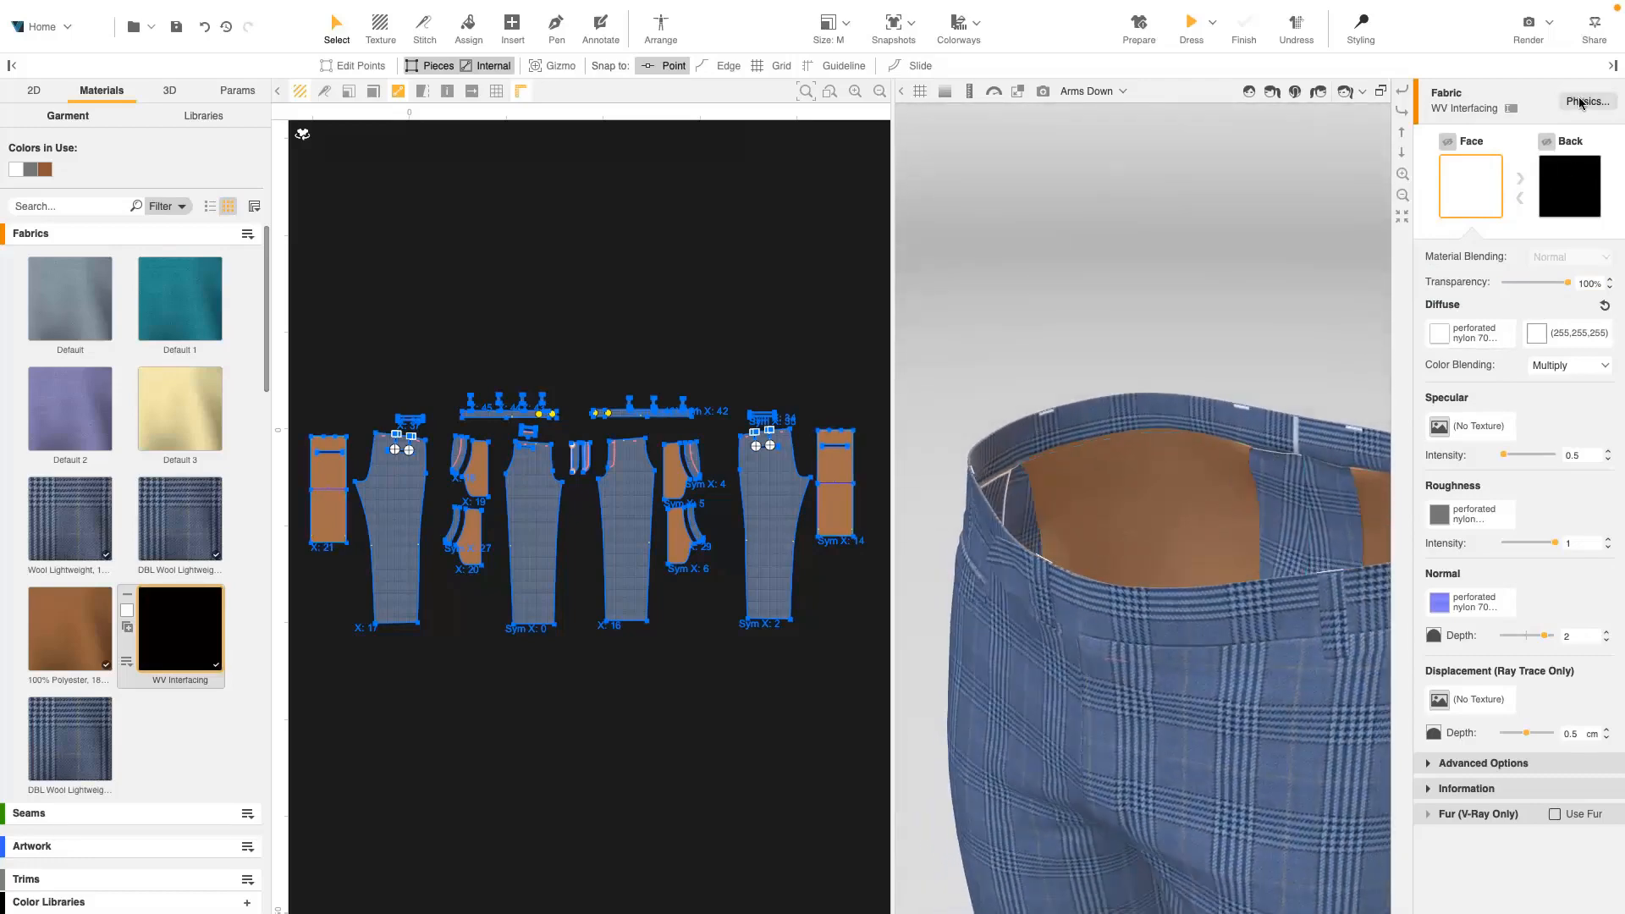
- Set the WV Interfacing fabric's physics thickness to 0 mm and accept the change
click(1588, 100)
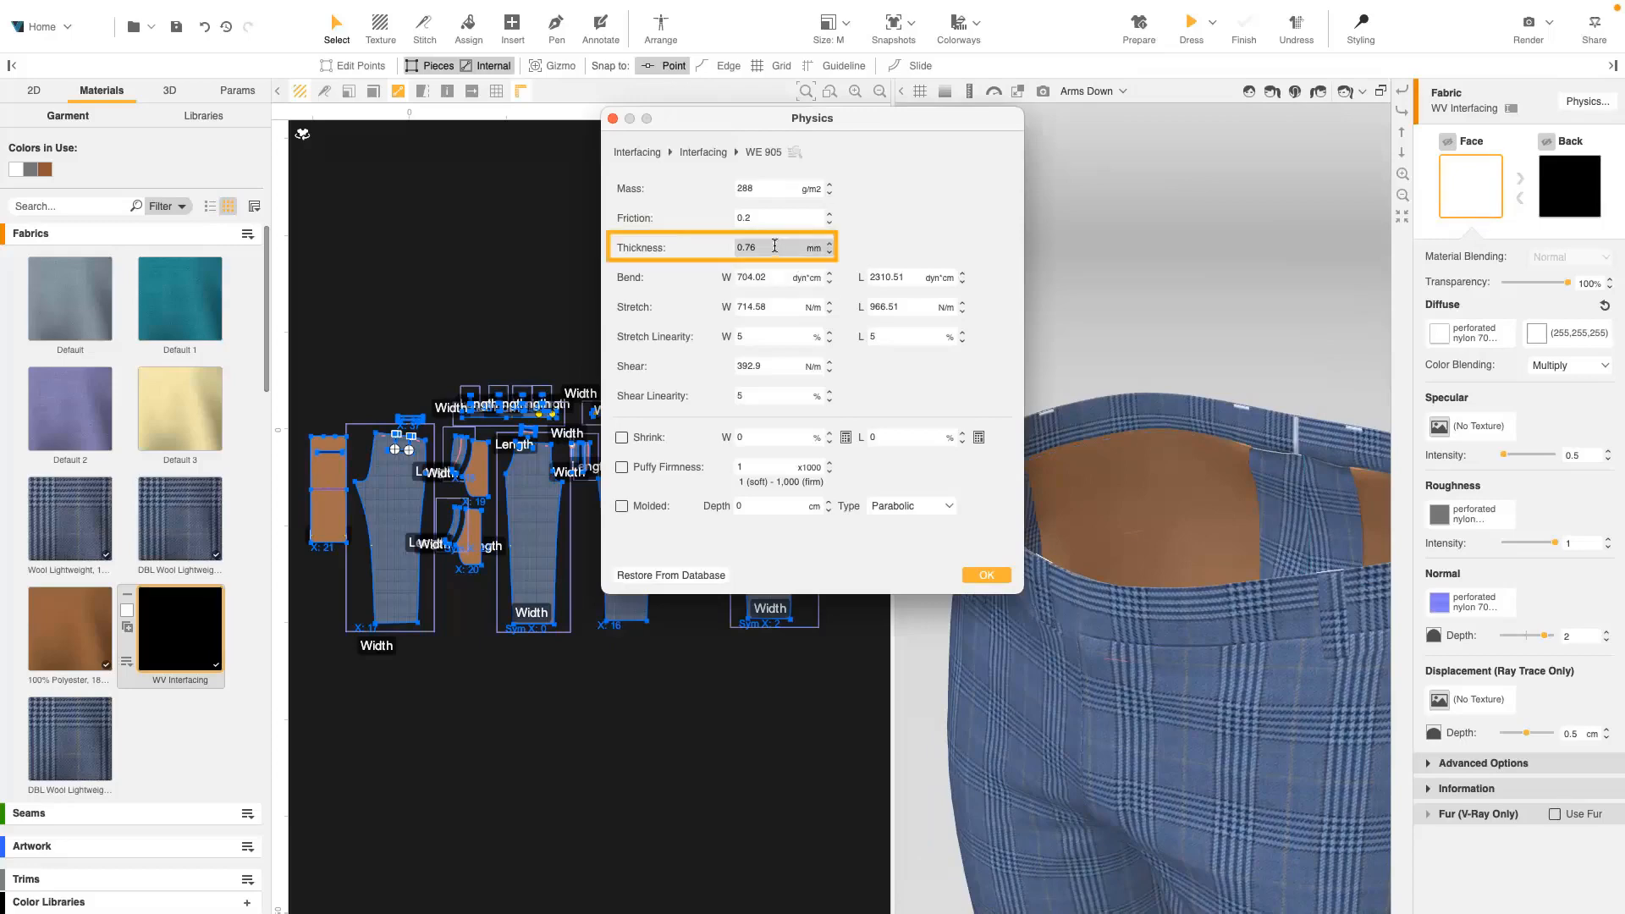
drag(774, 247, 711, 247)
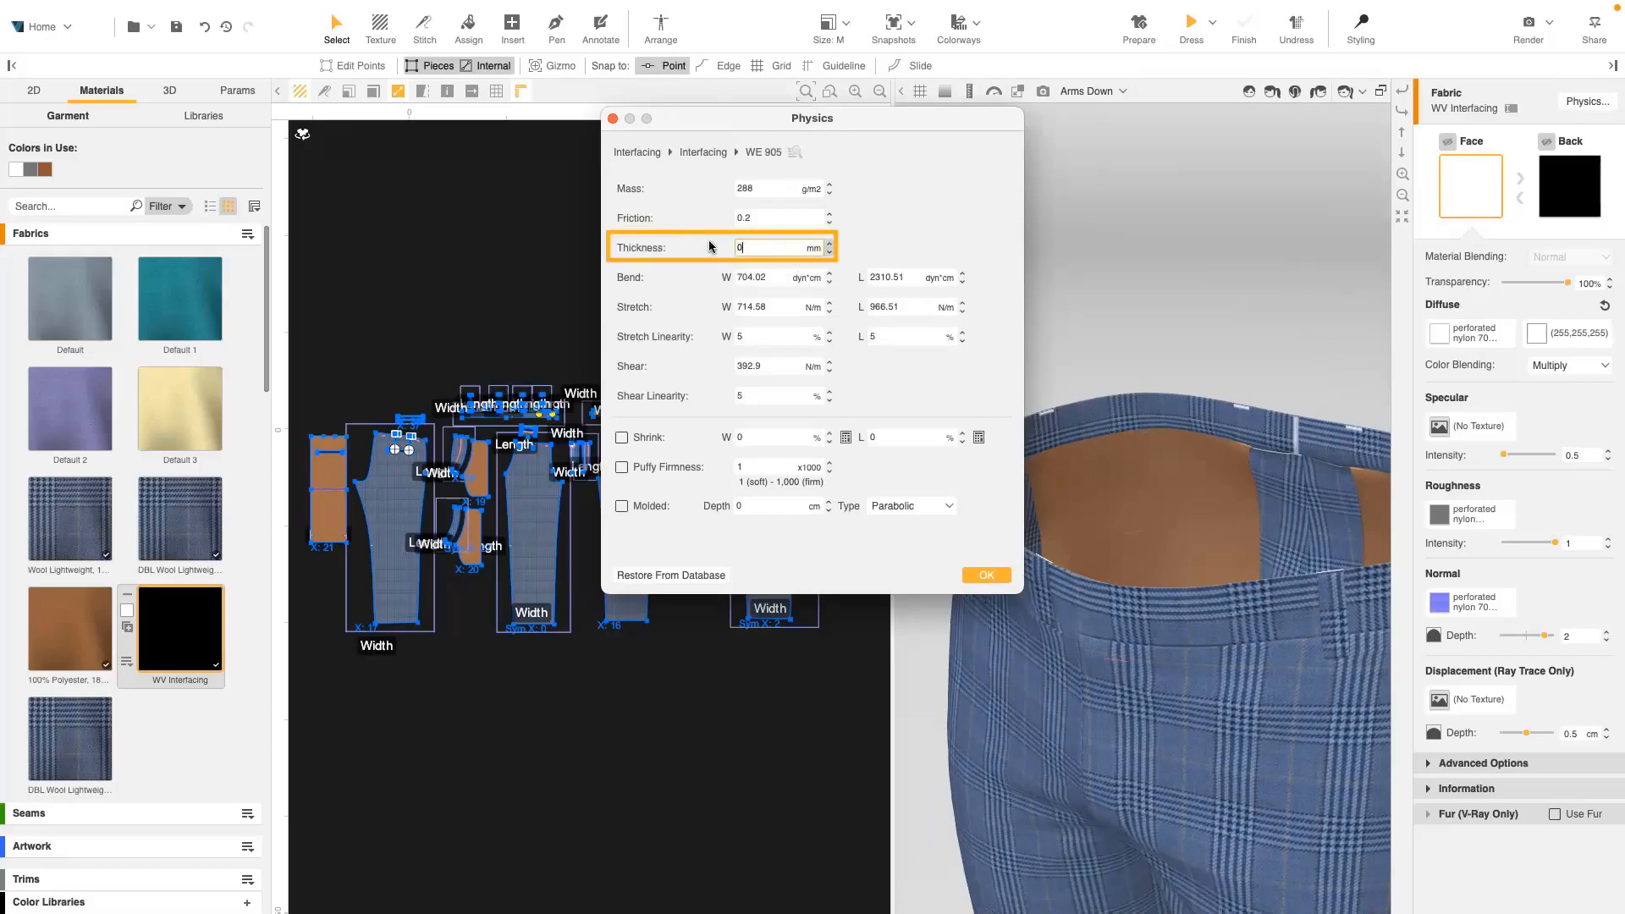
click(990, 576)
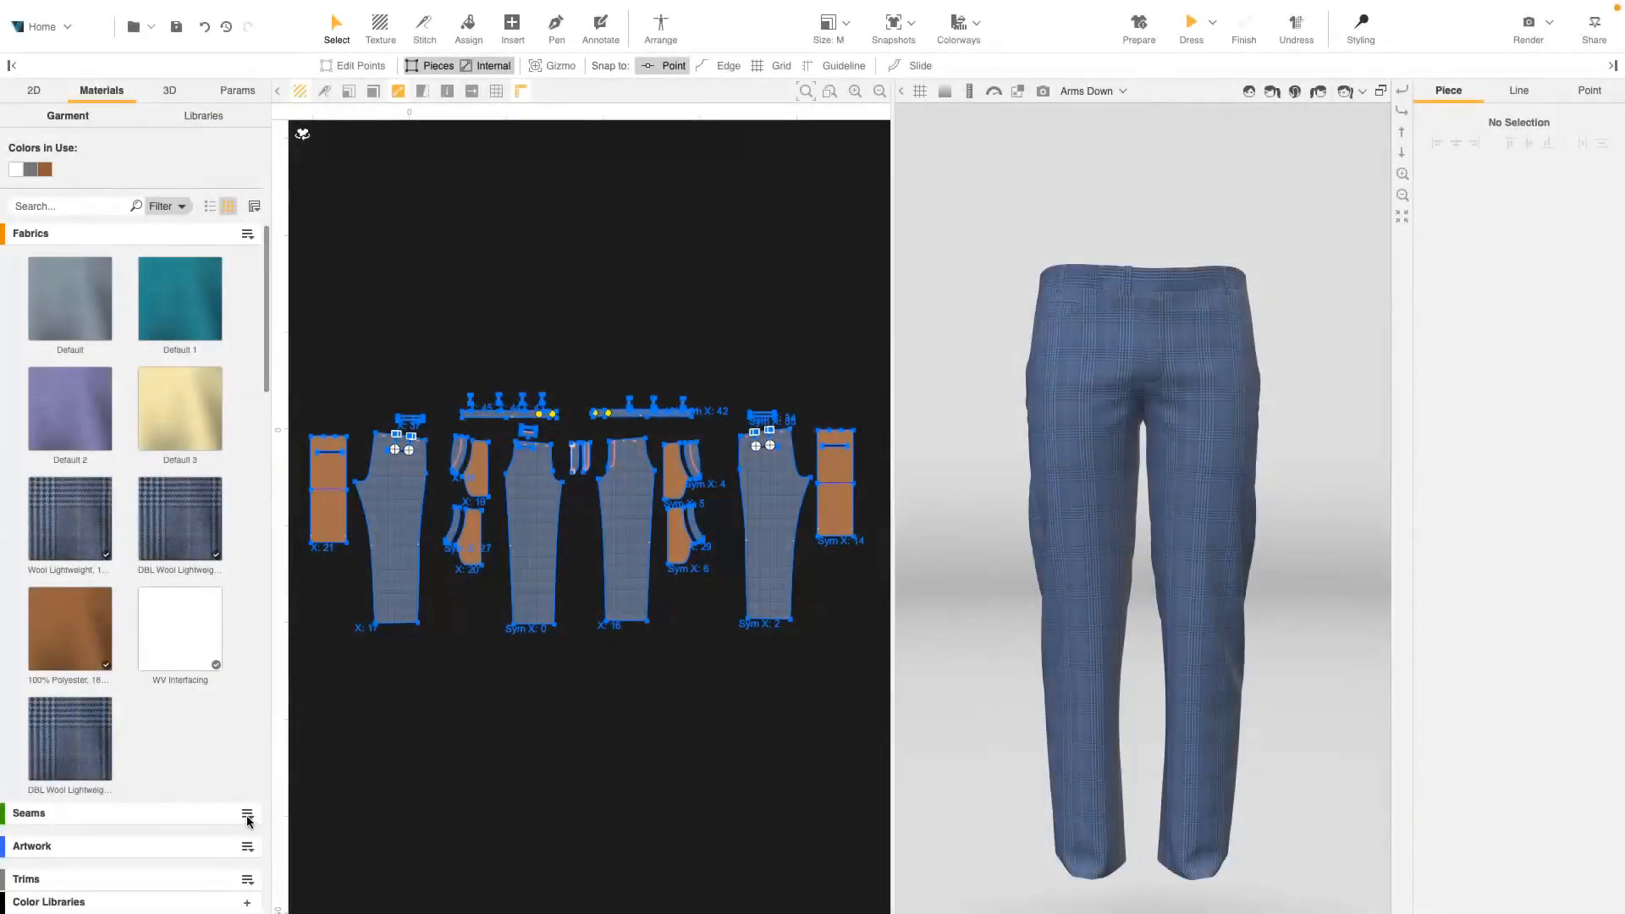
- Add a new Single Needle seam to the garment's materials and set its offset to 0.25 cm
scroll(199, 820, down, 7)
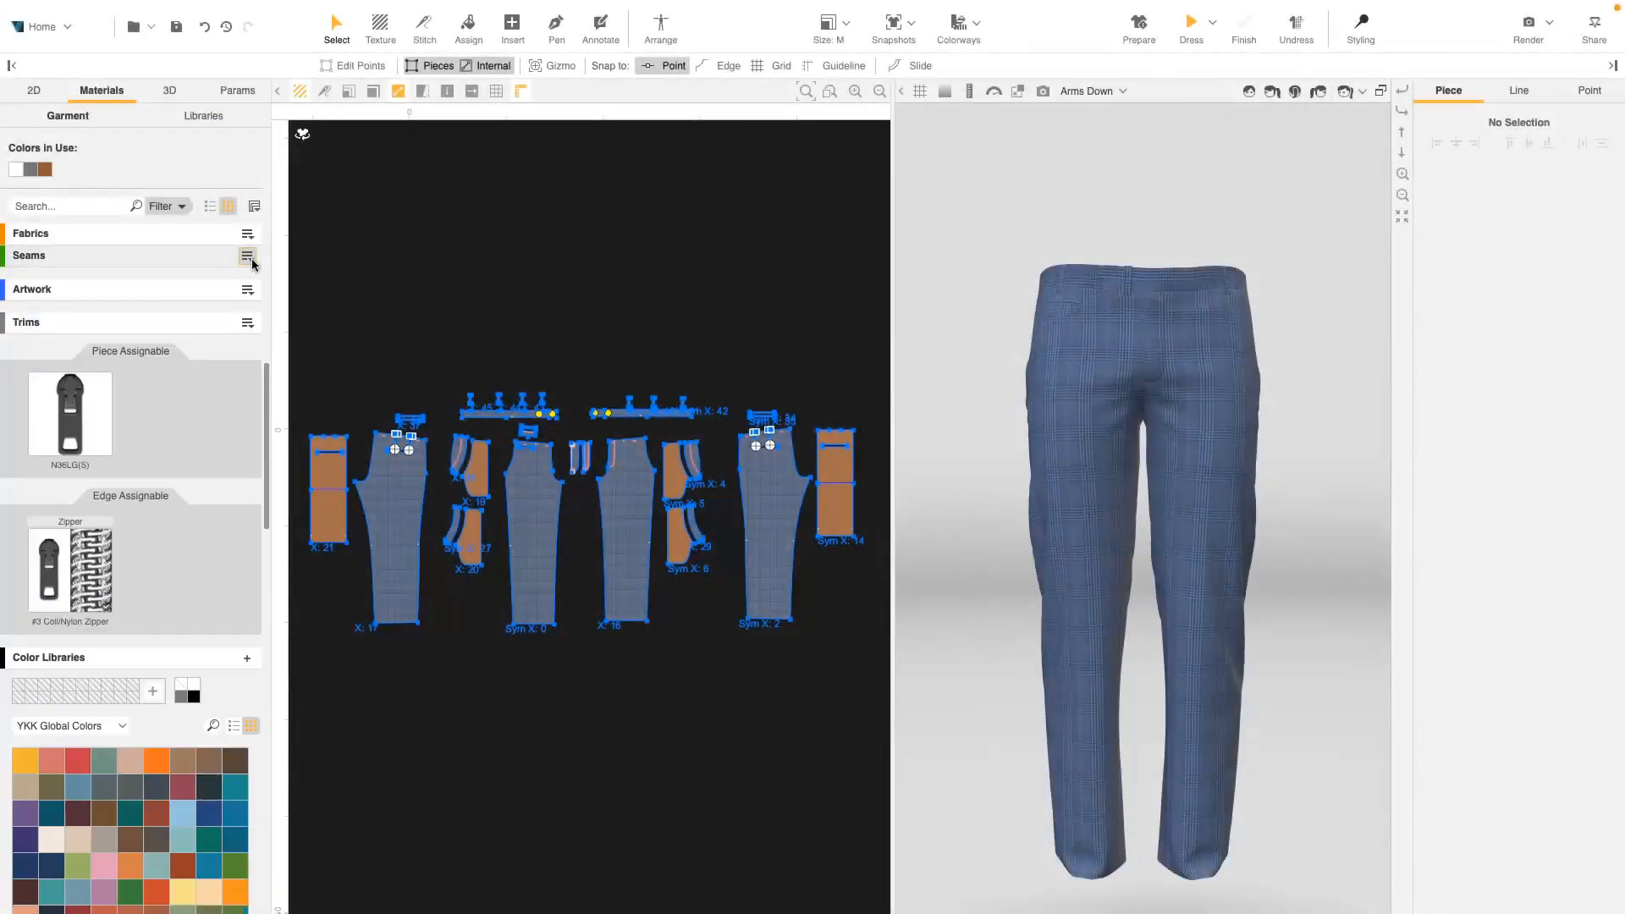
click(248, 257)
click(298, 310)
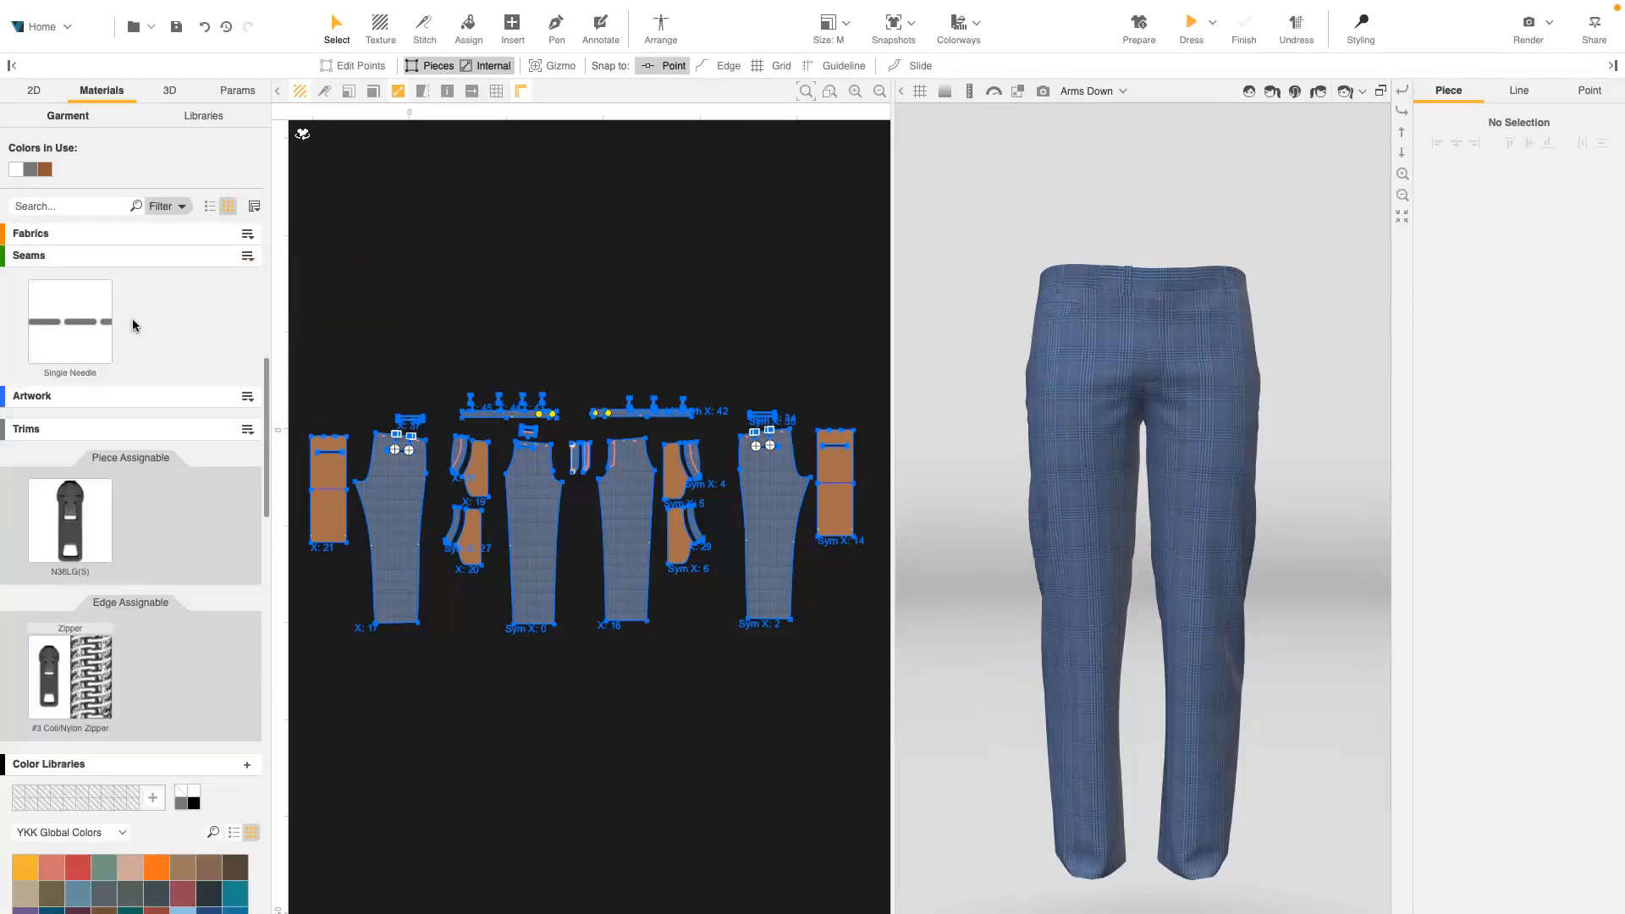
click(81, 333)
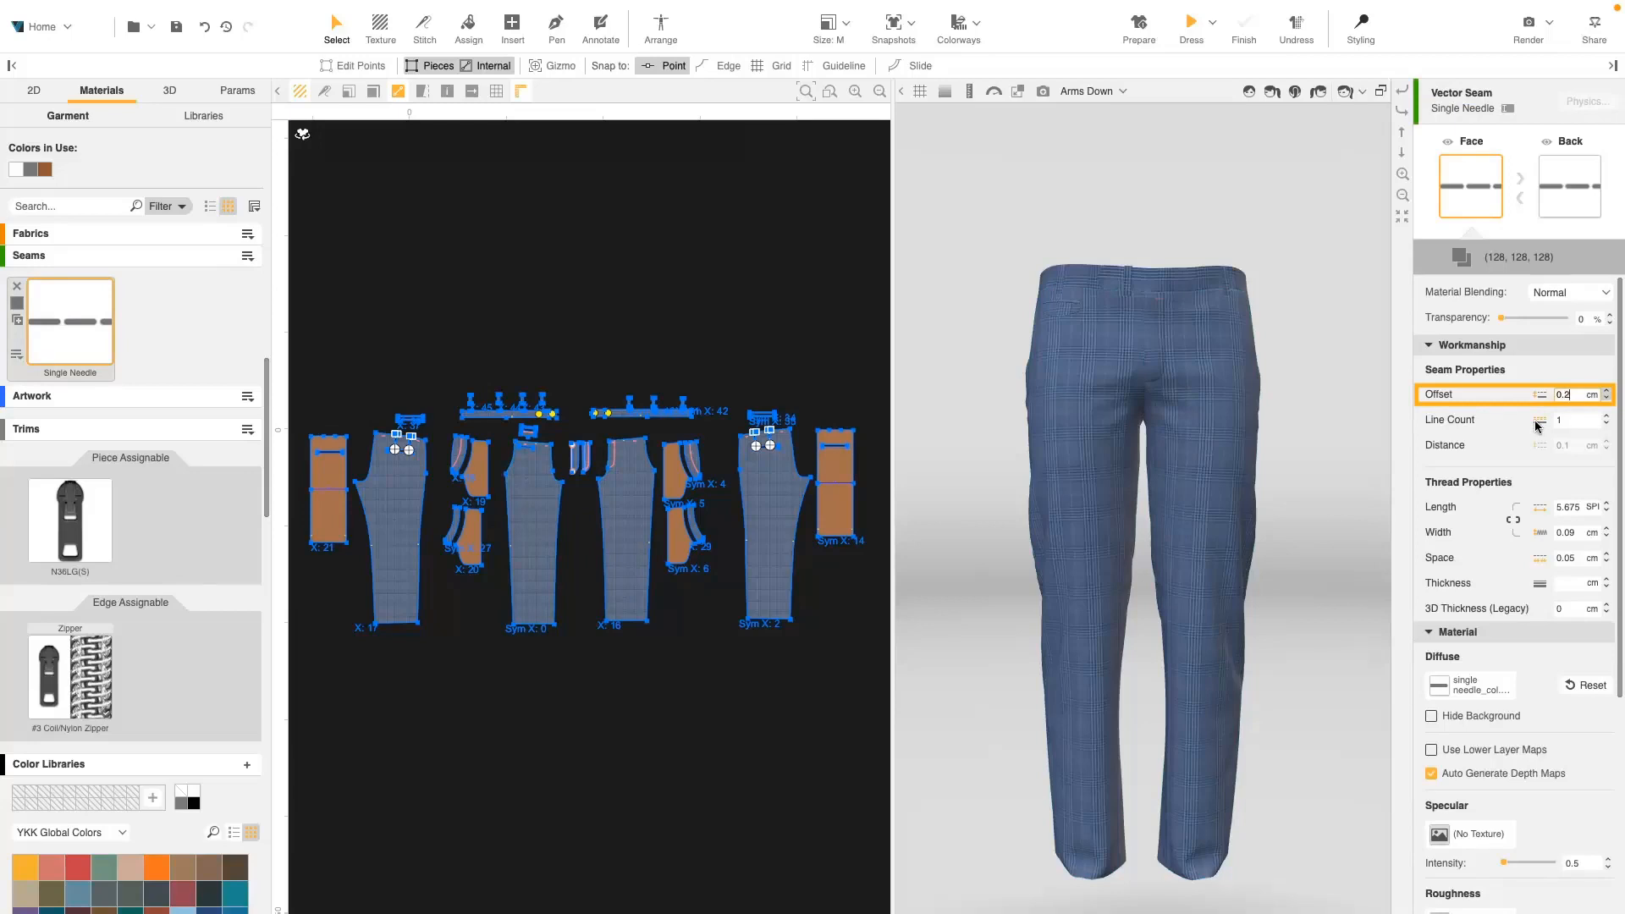
- Set the Single Needle seam's thread thickness to 0.04 cm, space to 0.02 cm and length to 9 SPI
click(1577, 582)
text(0.)
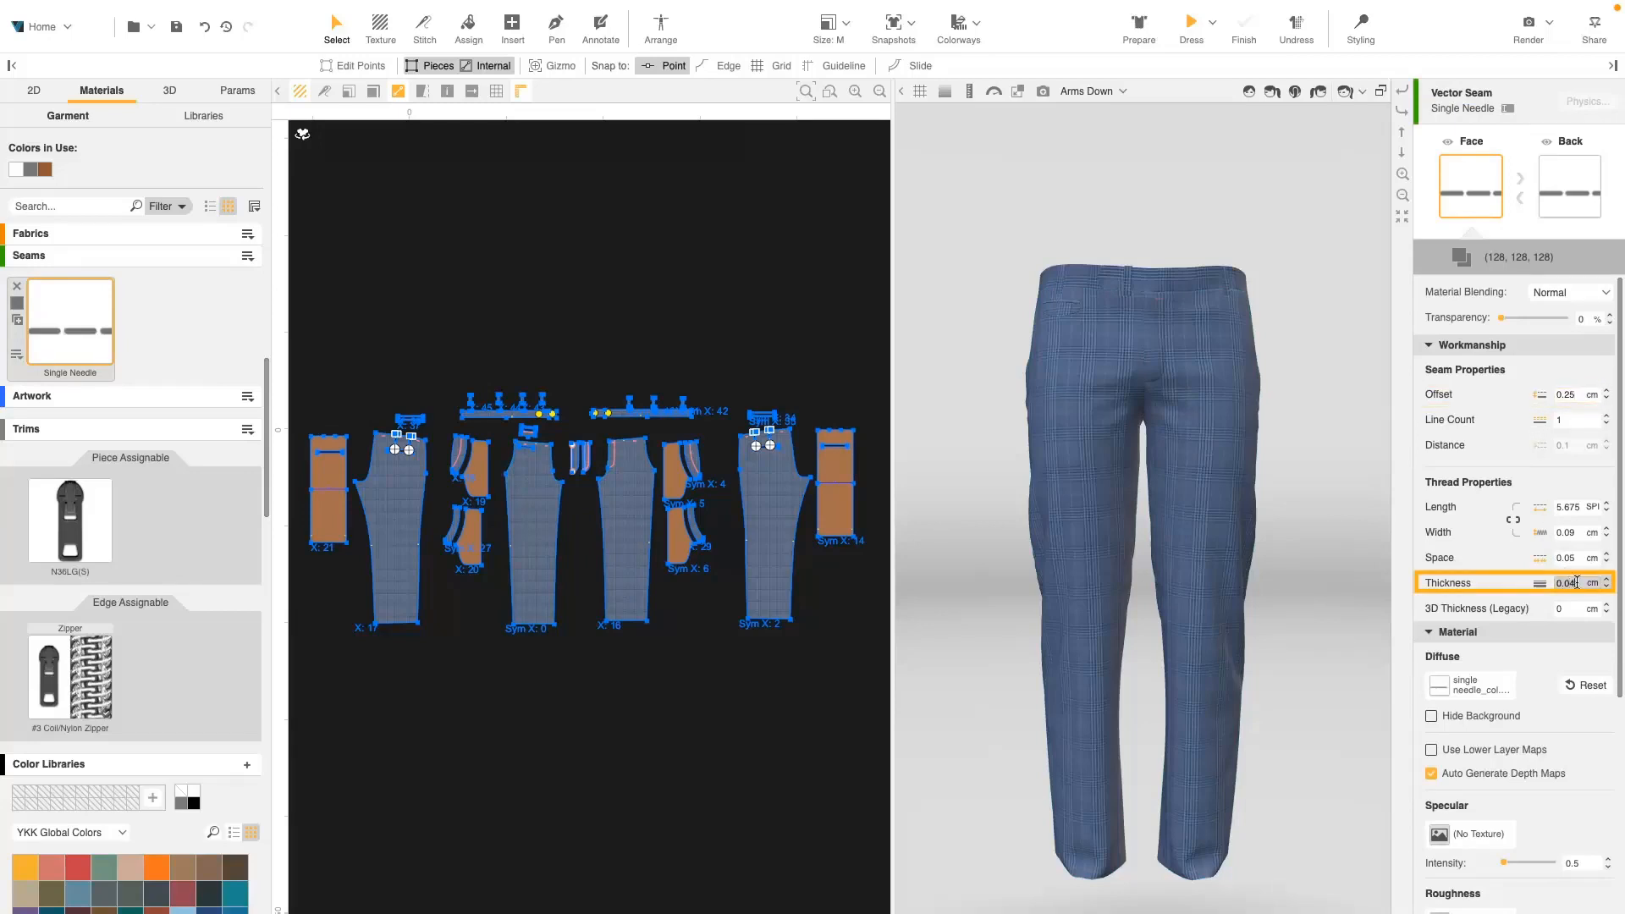
text(04)
click(1579, 558)
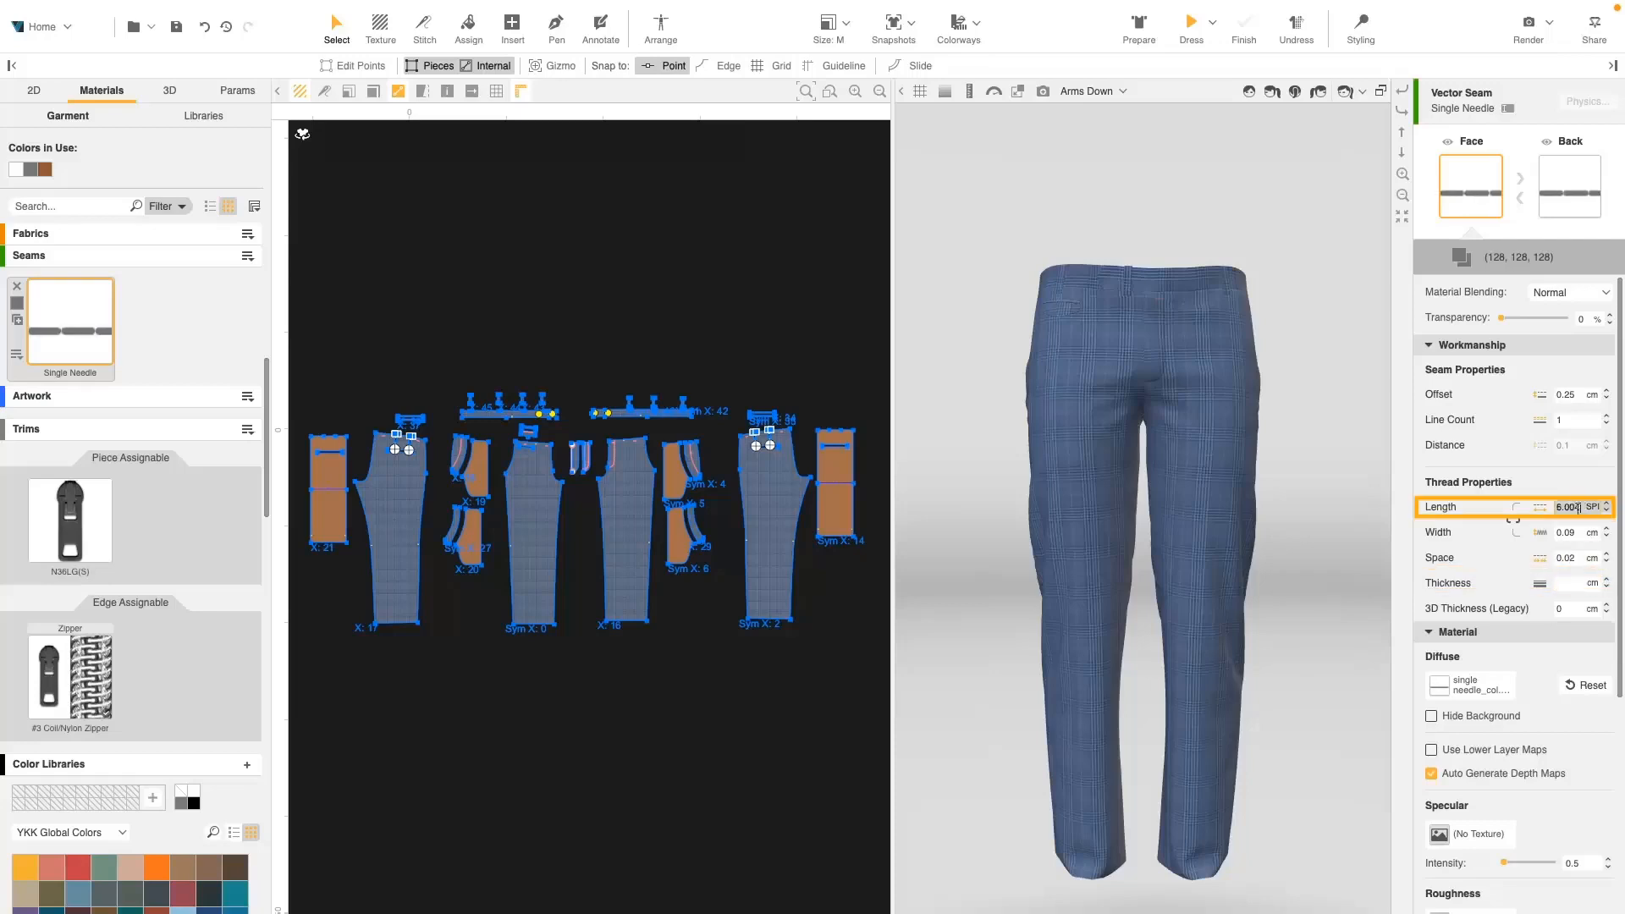
drag(1582, 507, 1535, 515)
text(9)
key(Return)
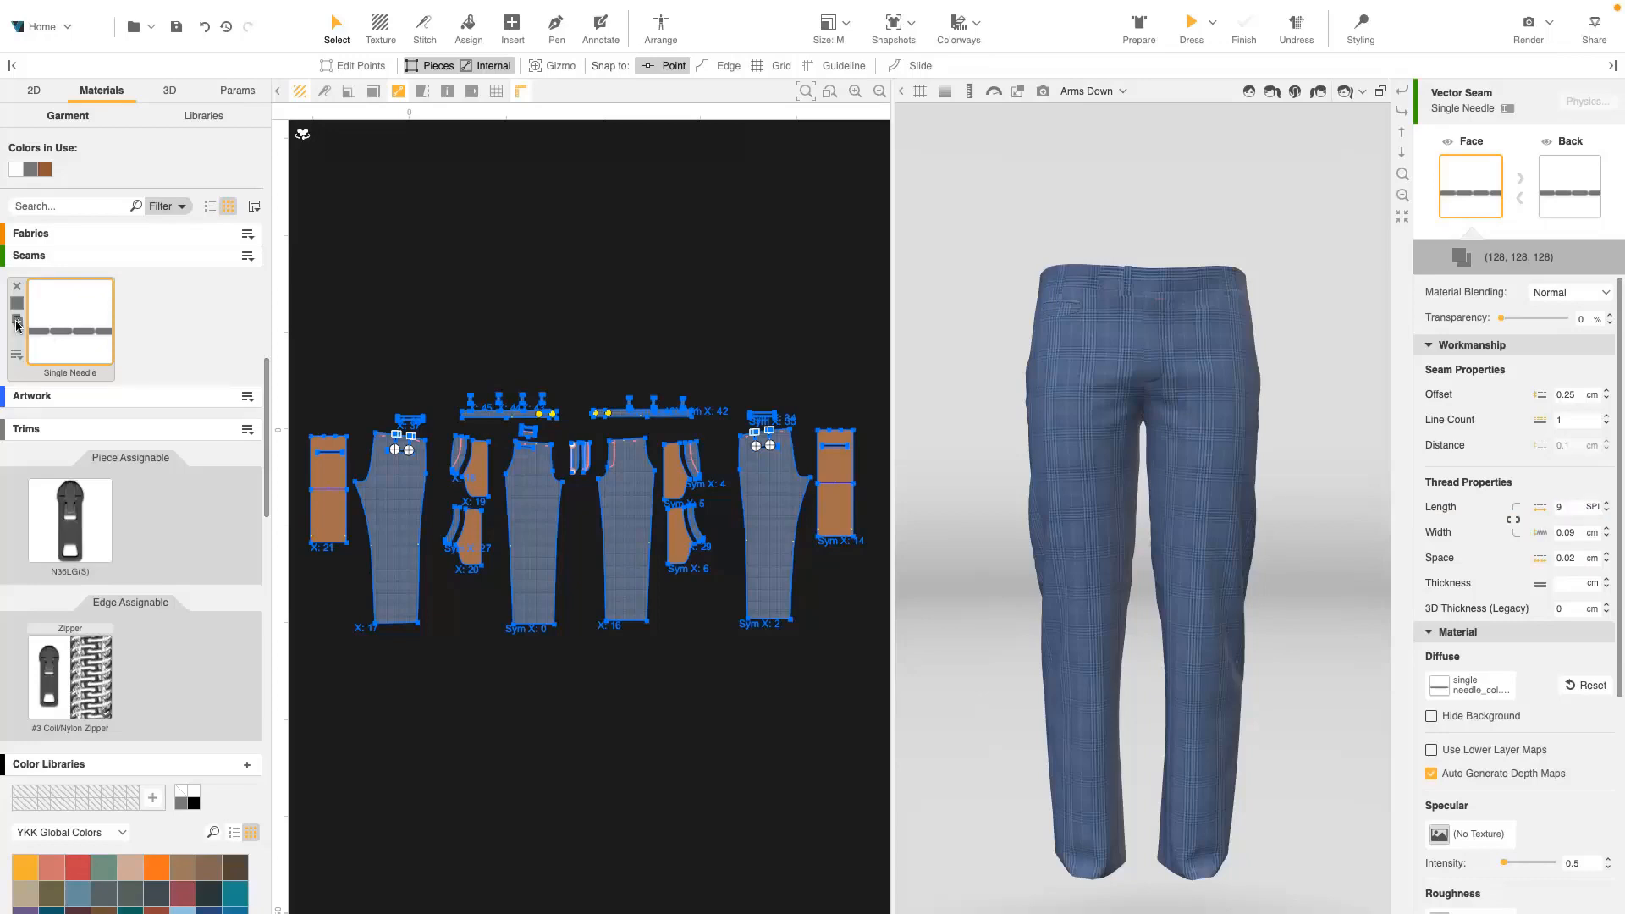
- Duplicate the Single Needle seam twice and set the offset of the first copy, Single Needle 1, to 0.15 cm
click(17, 321)
click(17, 321)
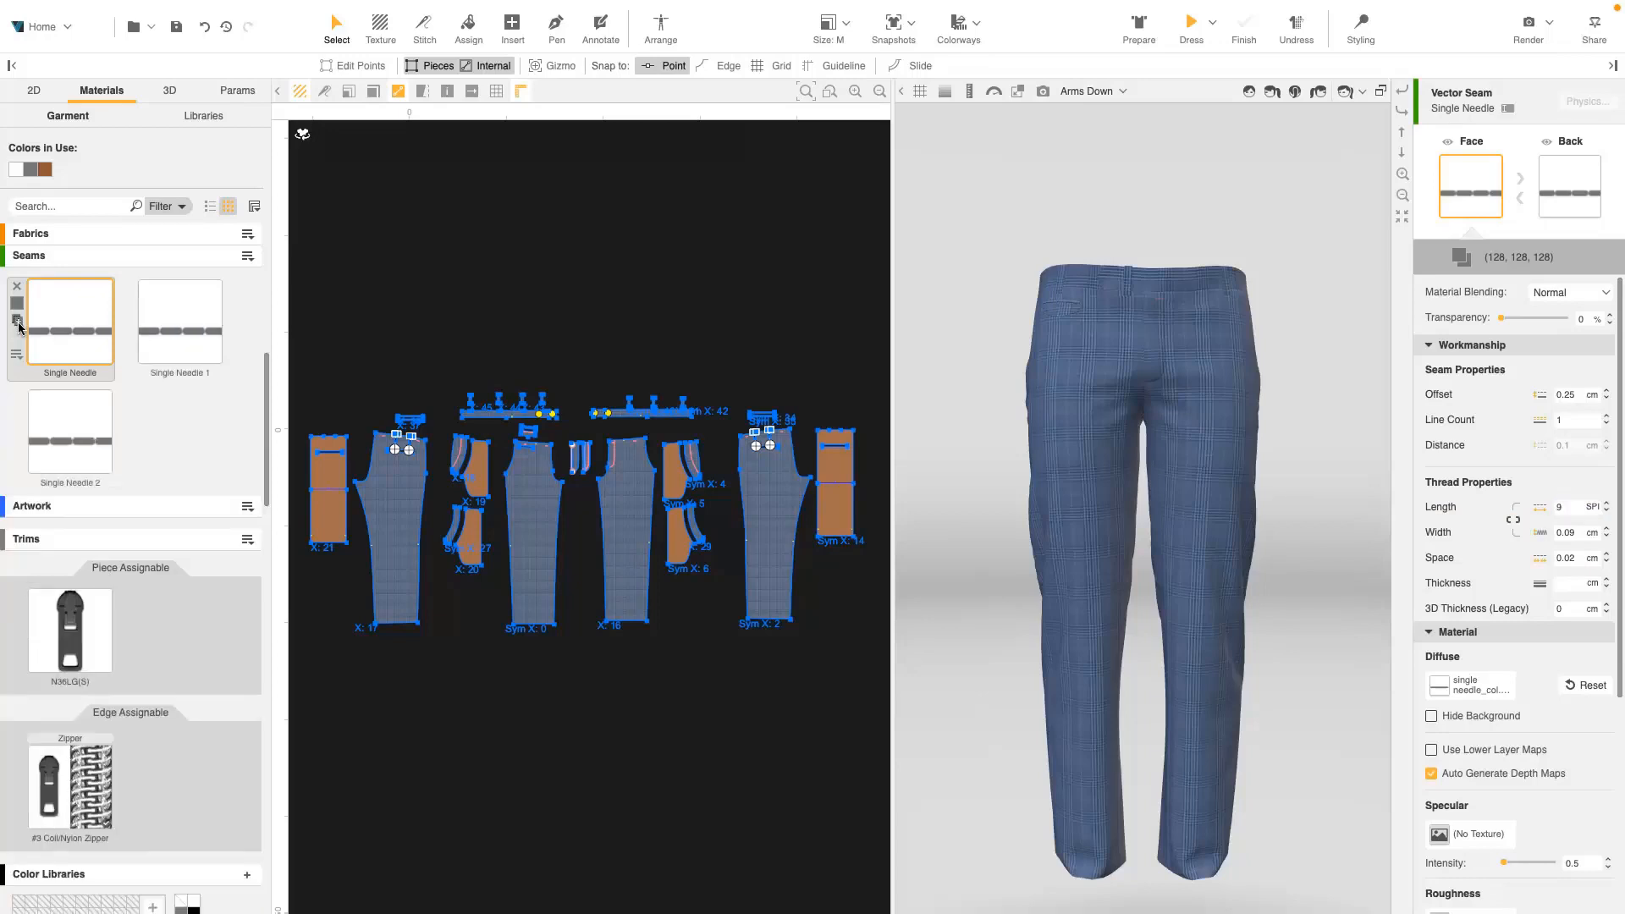
click(180, 326)
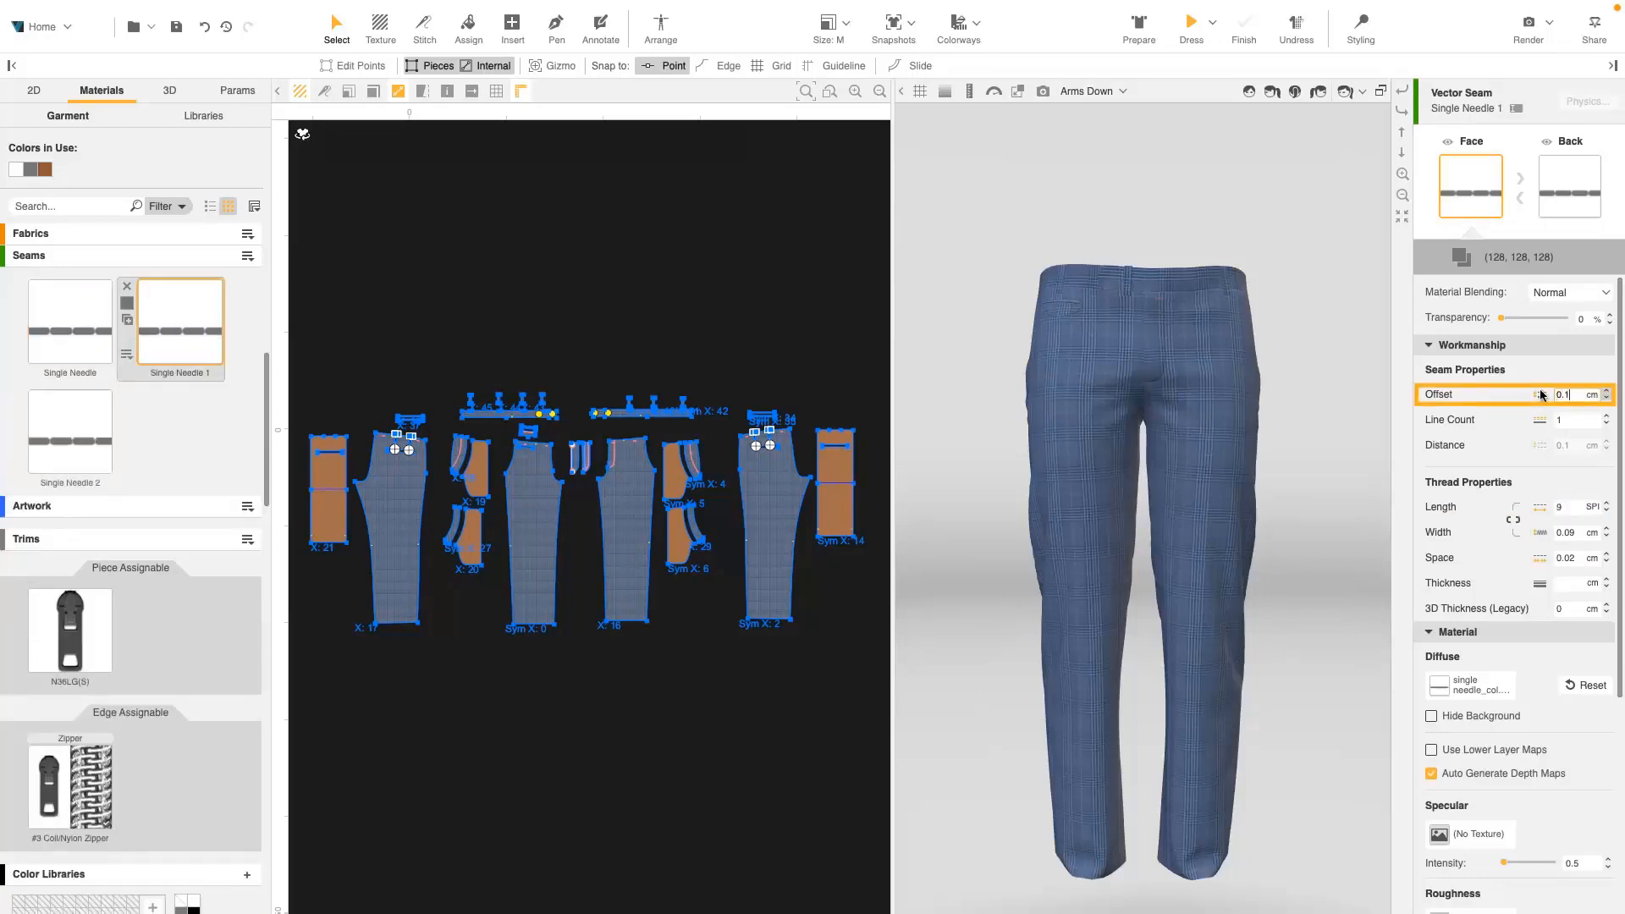
key(Return)
- Set the offset of Single Needle 2 to 0 cm and rename the seam Edge Single Needle
click(70, 431)
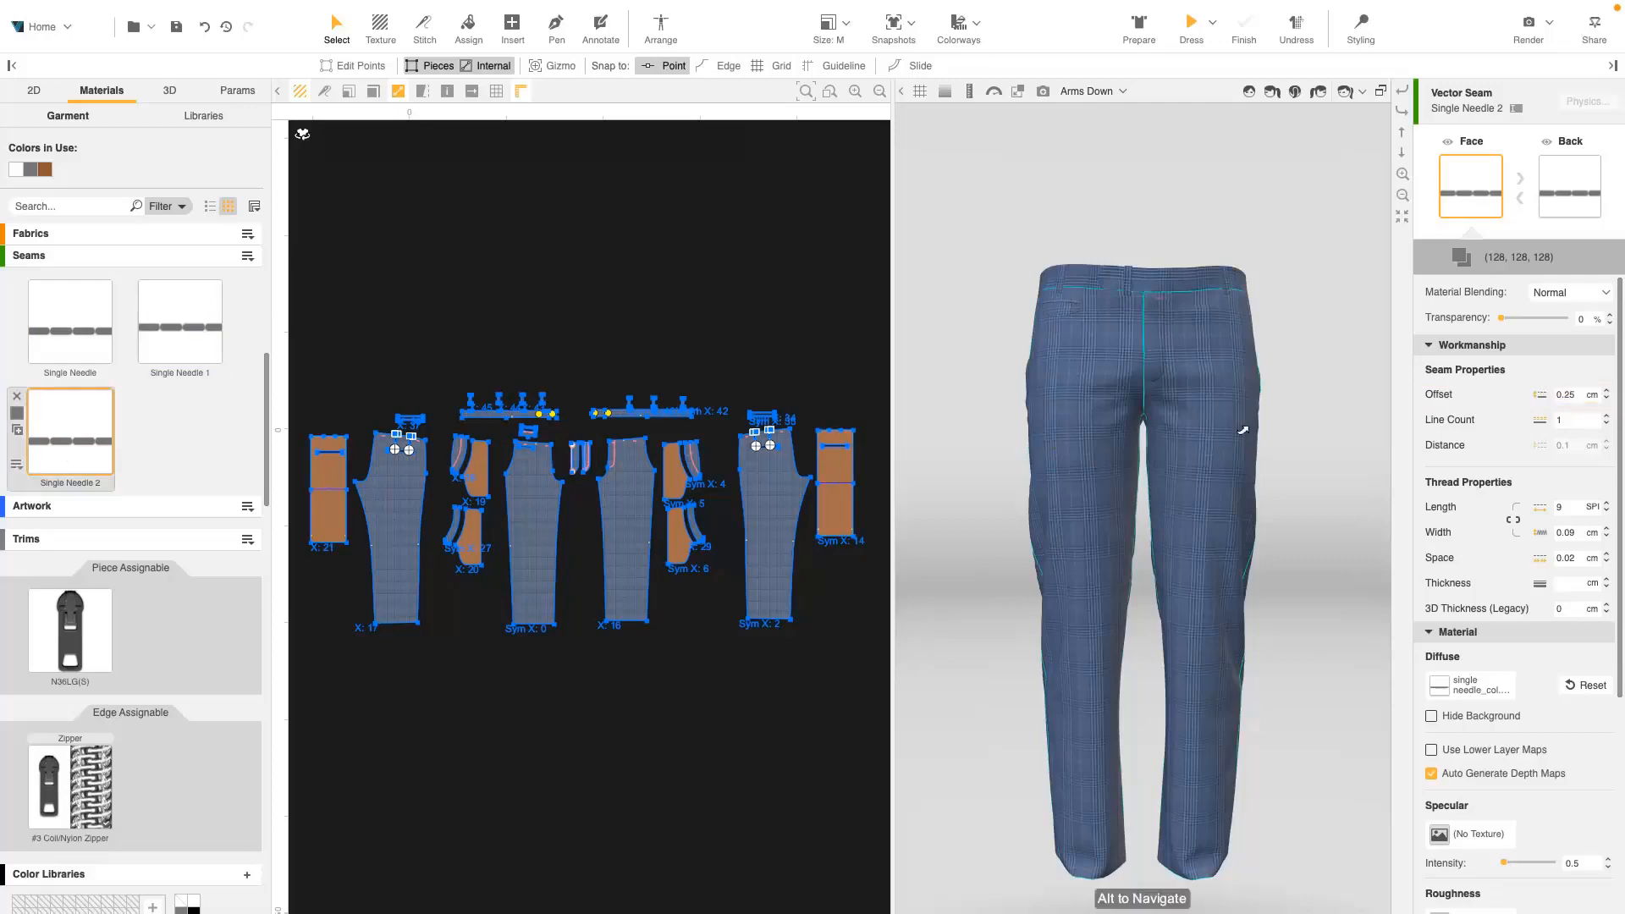
click(1559, 395)
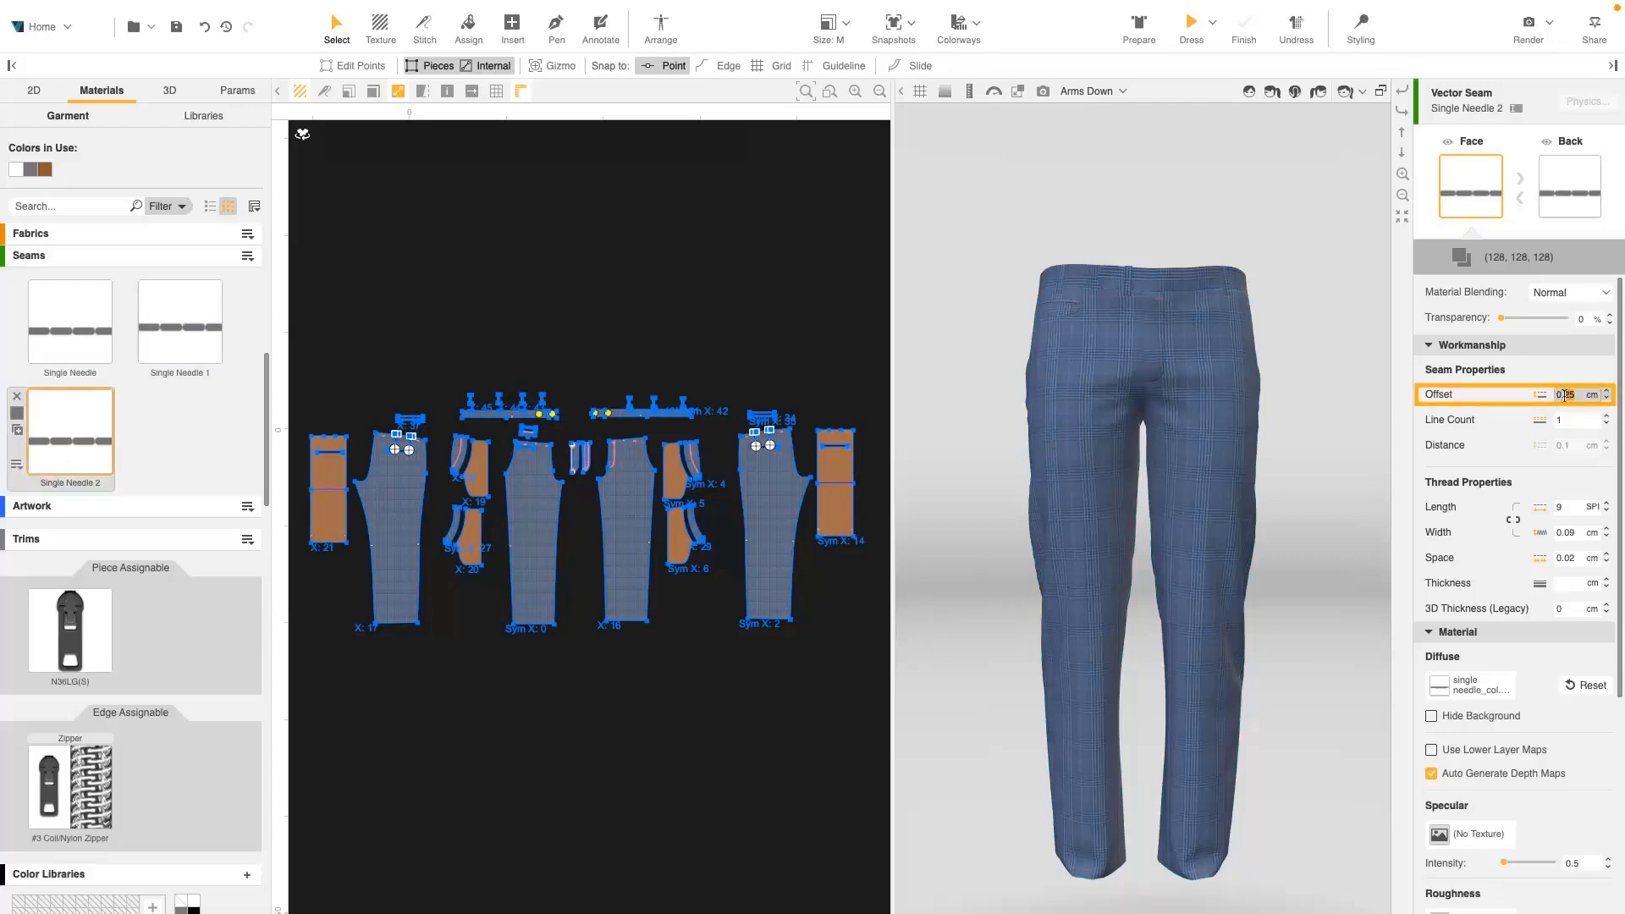
key(Return)
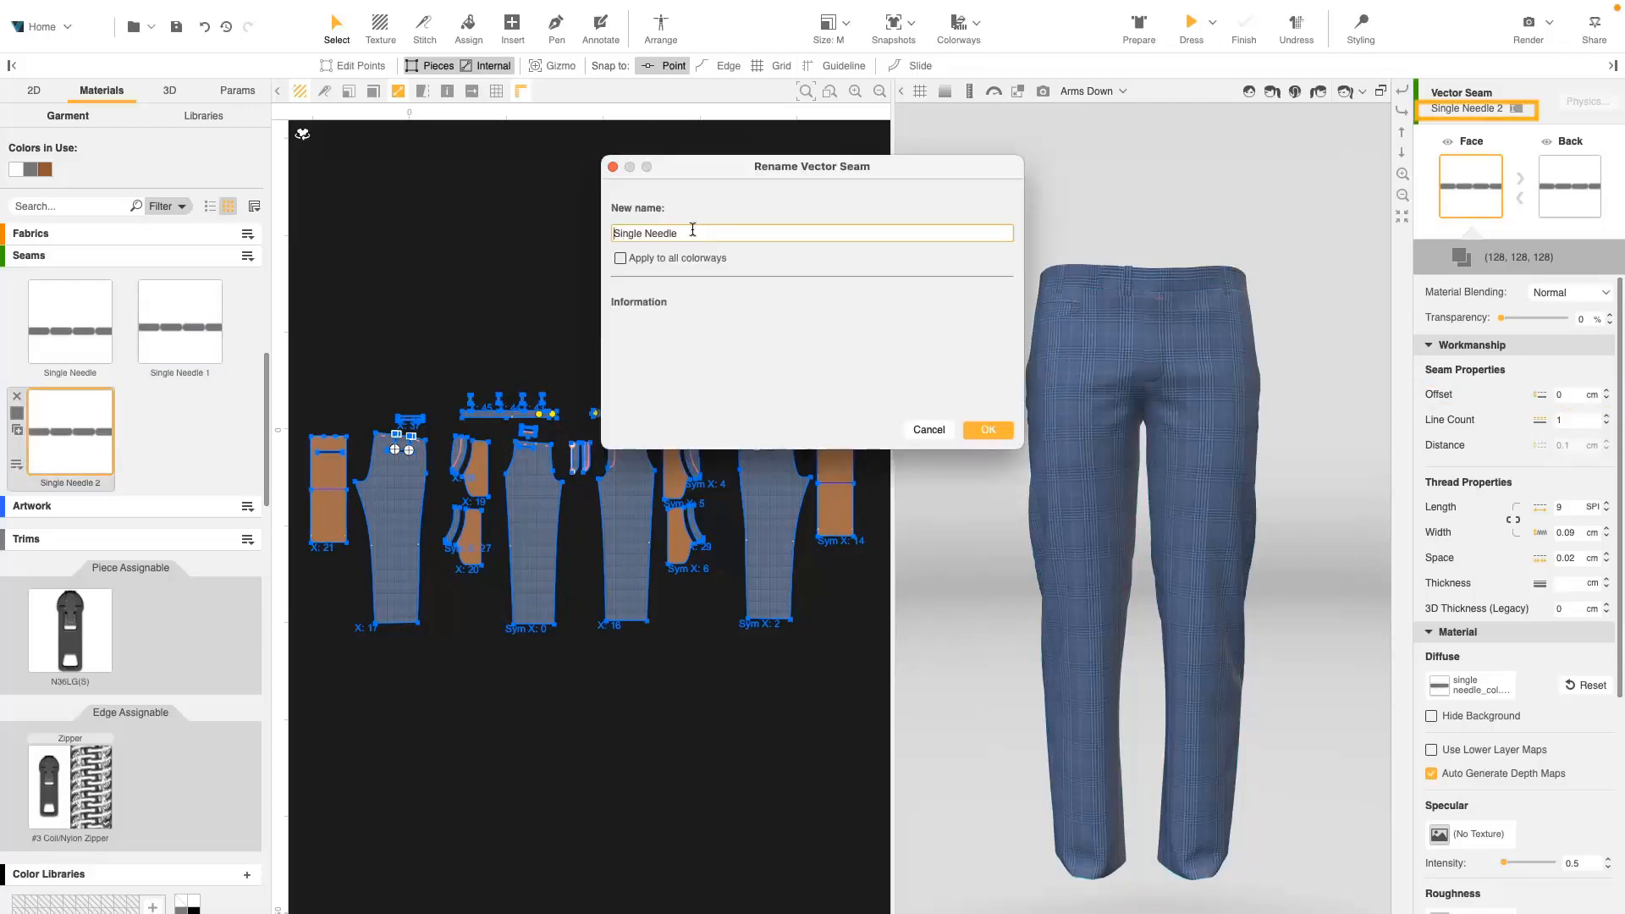
text(Edge)
click(982, 430)
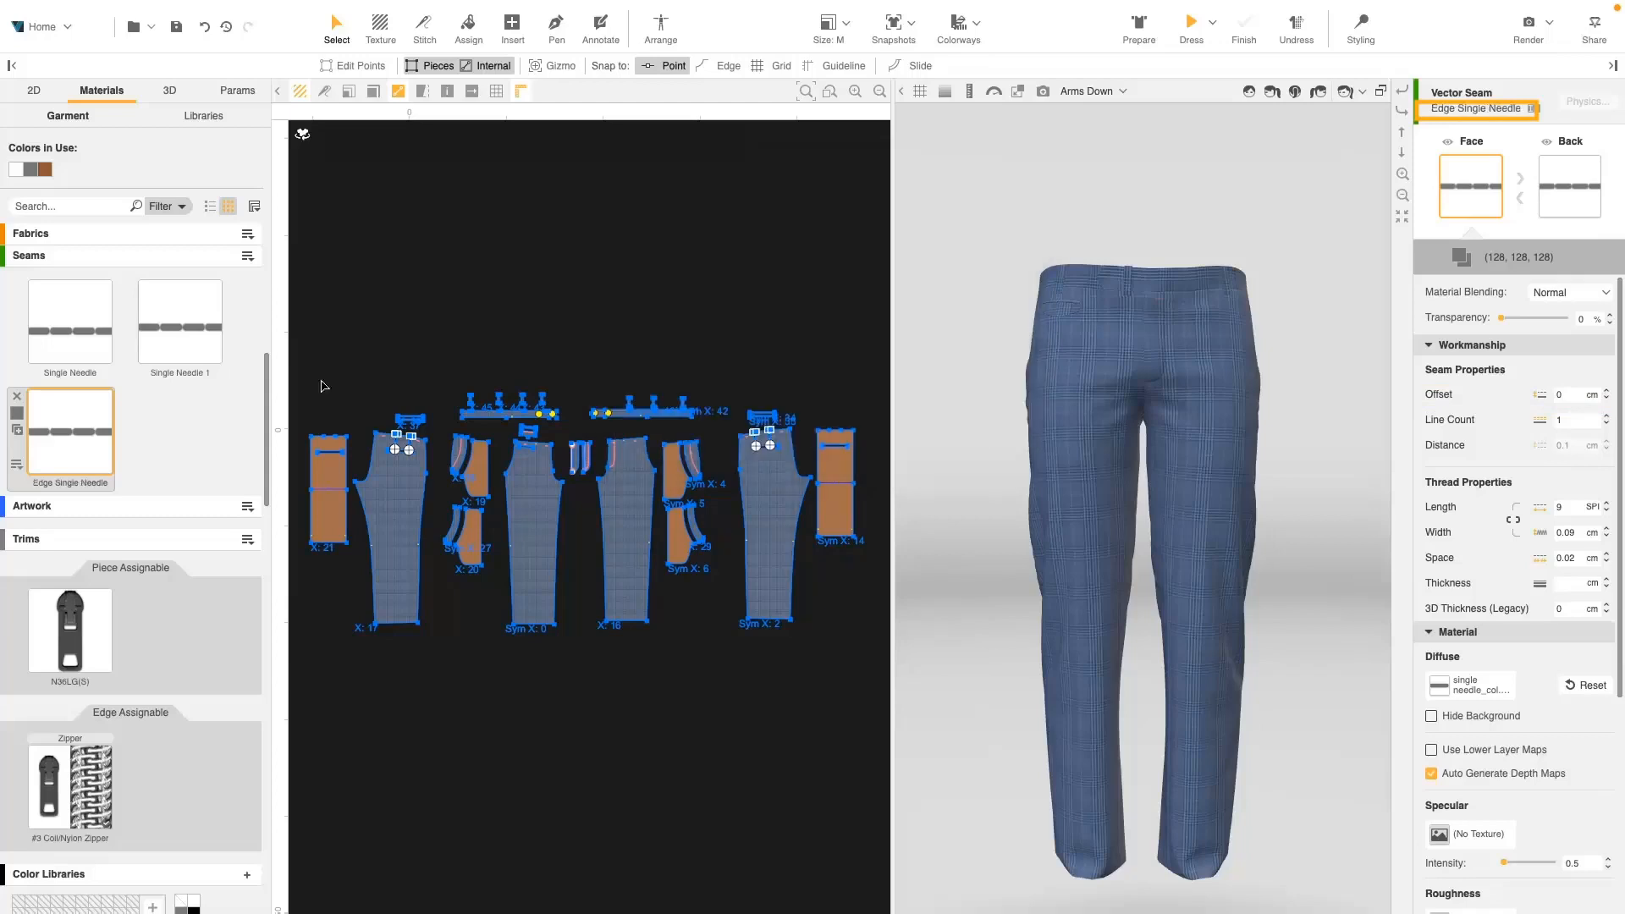
- Rename the Single Needle 1 seam as 0.15cm Single Needle
click(212, 343)
click(1516, 109)
click(697, 233)
key(BackSpace)
key(BackSpace)
key(Home)
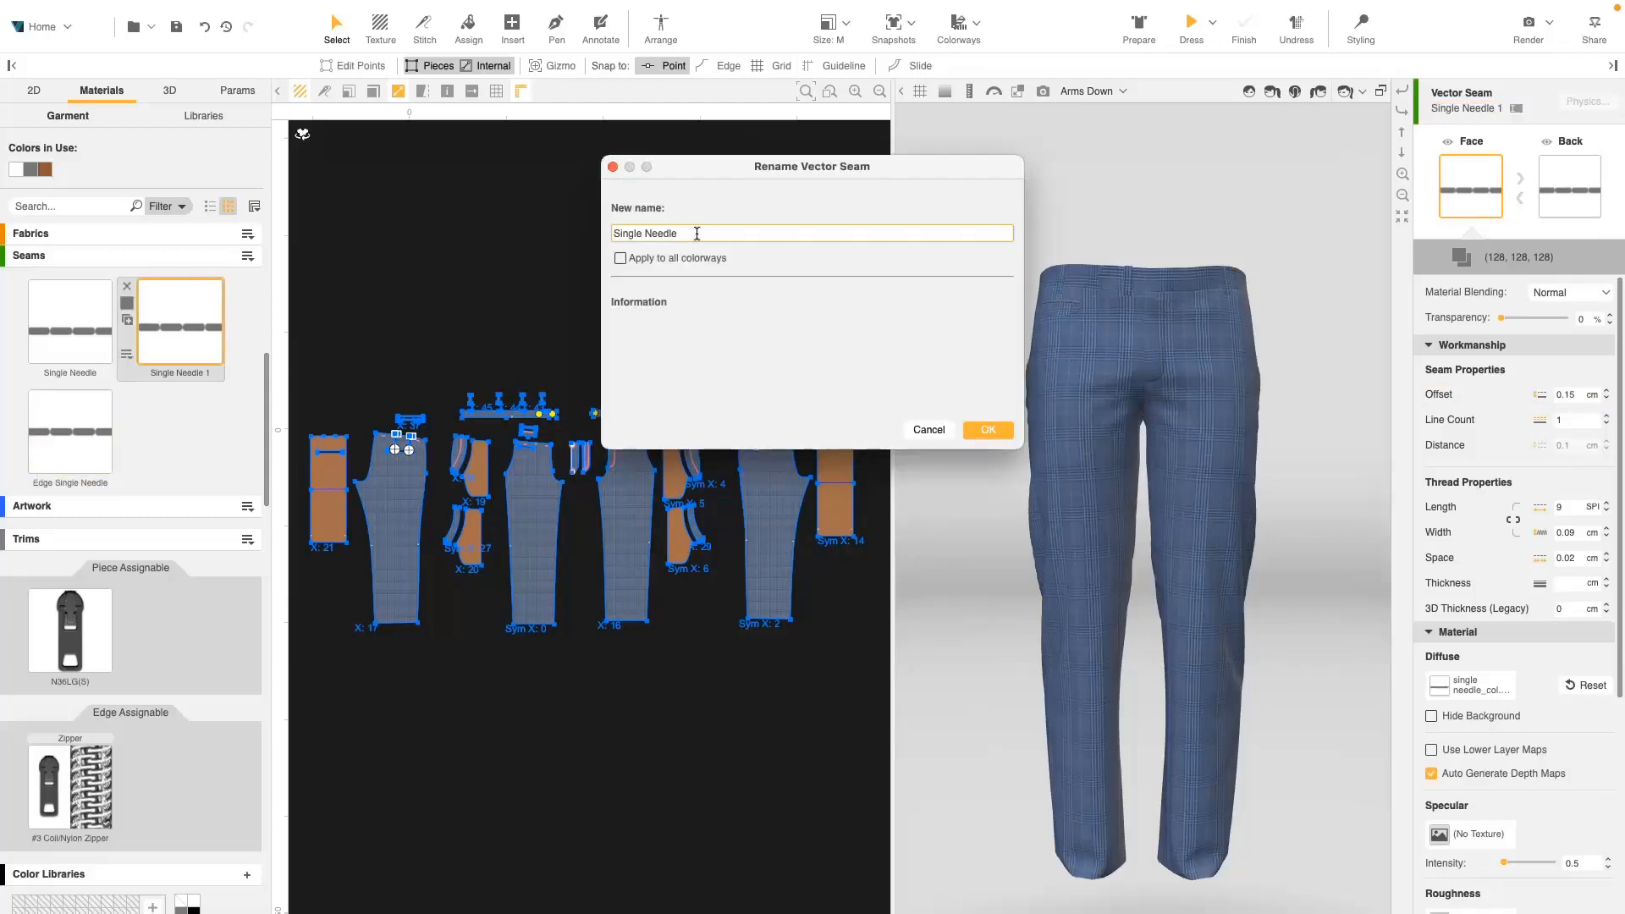
text(0.15cm)
click(988, 429)
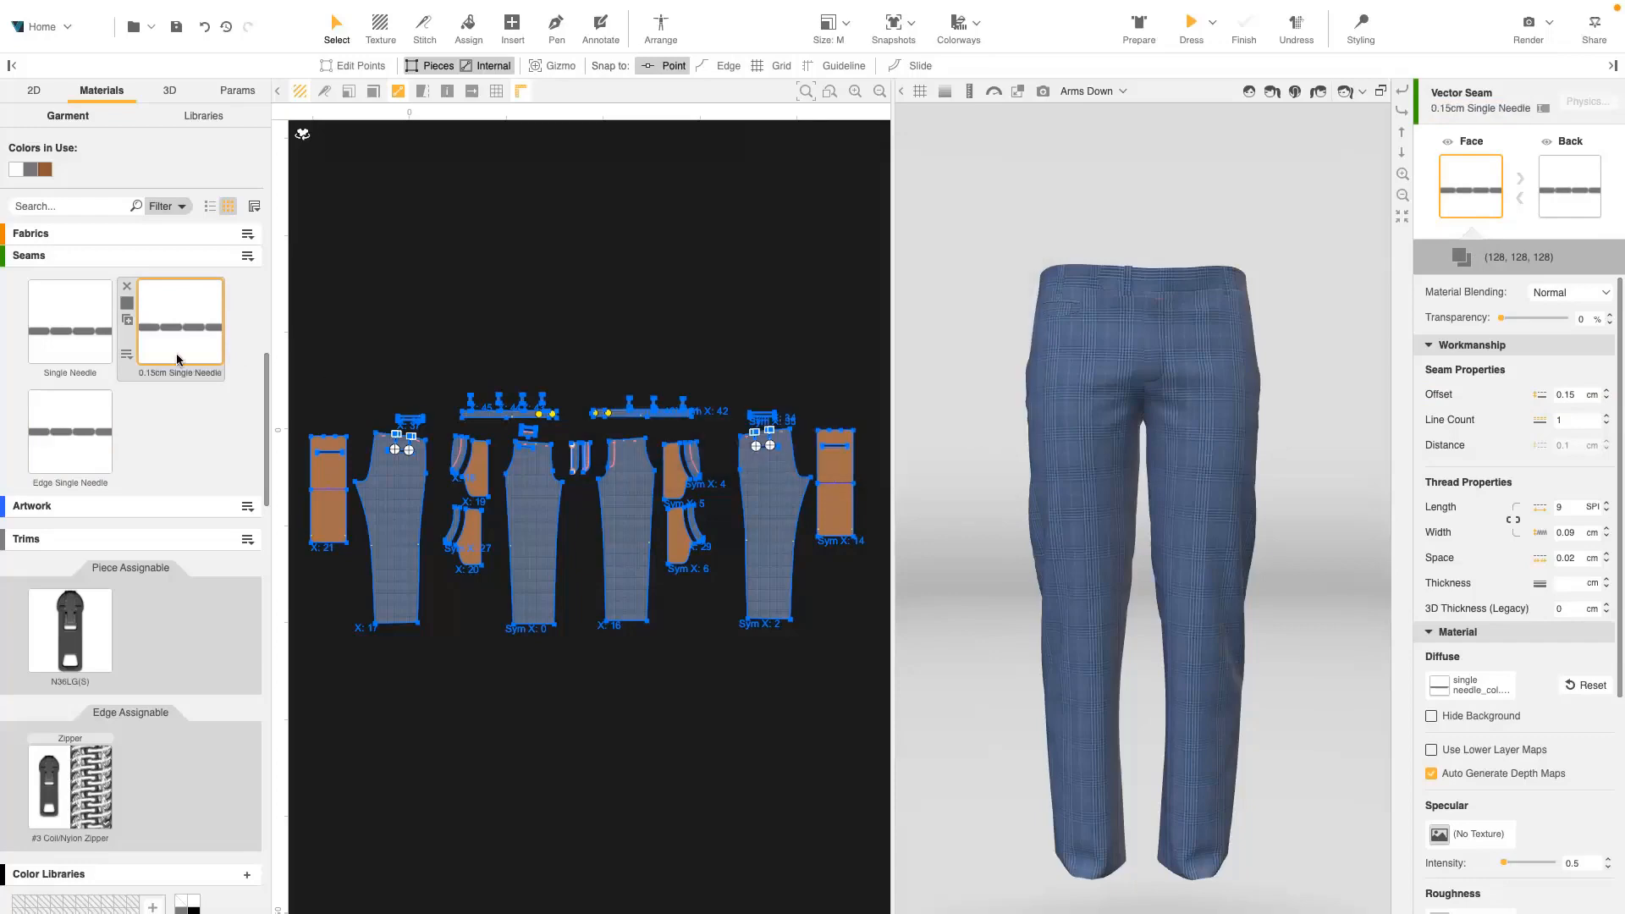
- Rename the original Single Needle seam as 0.25cm Single Needle
click(76, 346)
click(1508, 109)
click(614, 233)
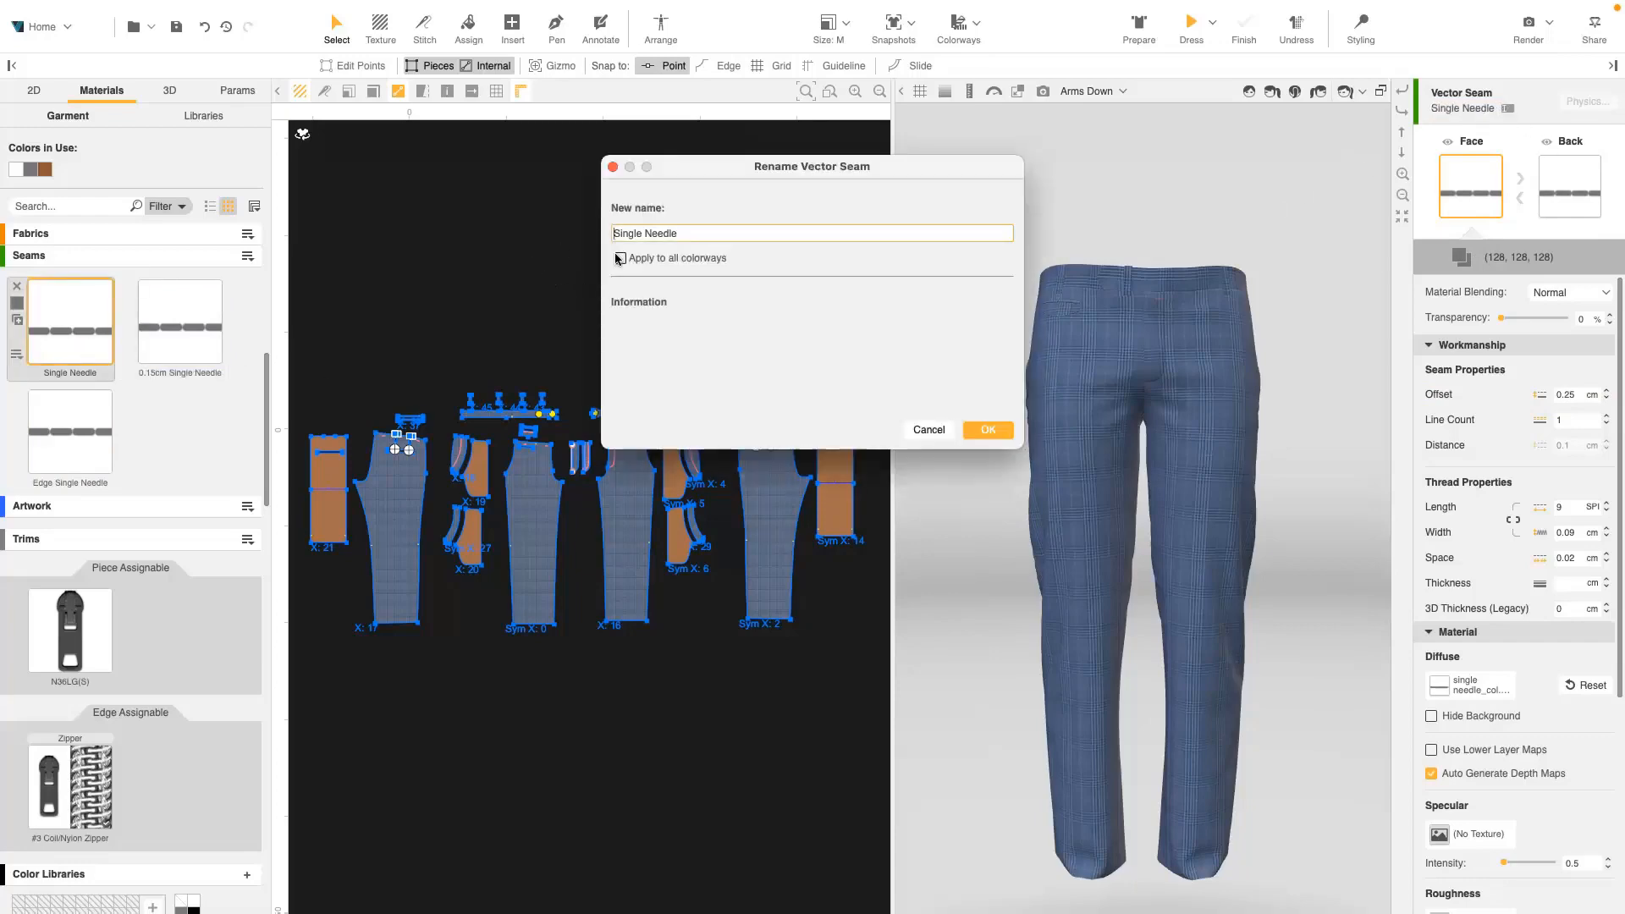
text(0.25cm)
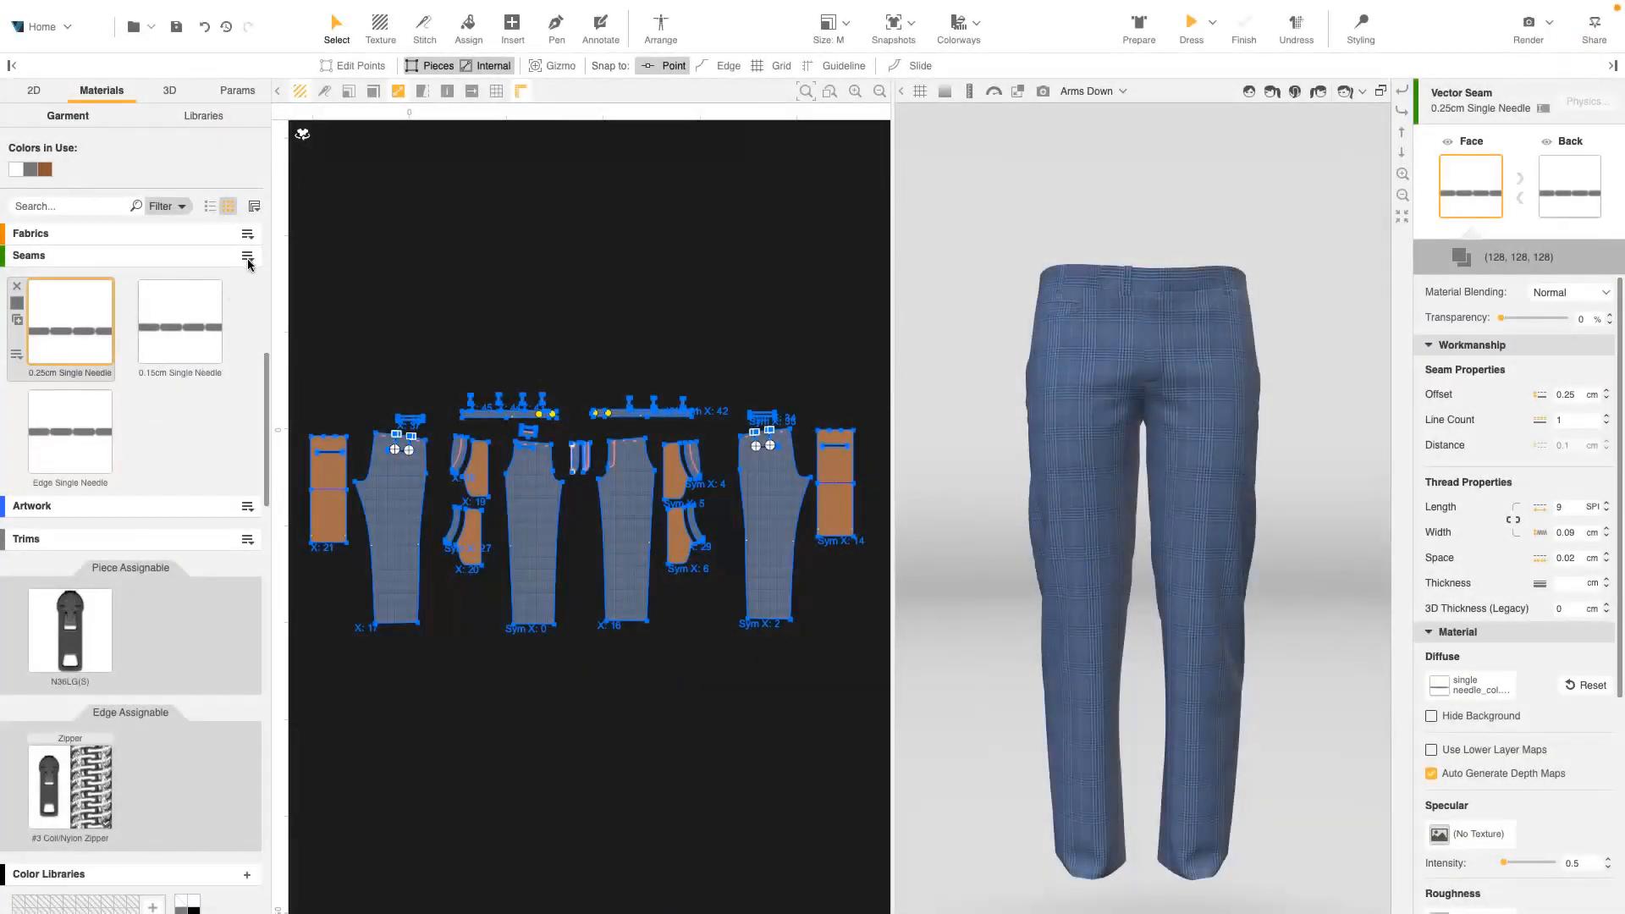
- Add a new Double Needle seam with an offset of 2 cm and a line distance of 0.25 cm
click(248, 257)
click(278, 332)
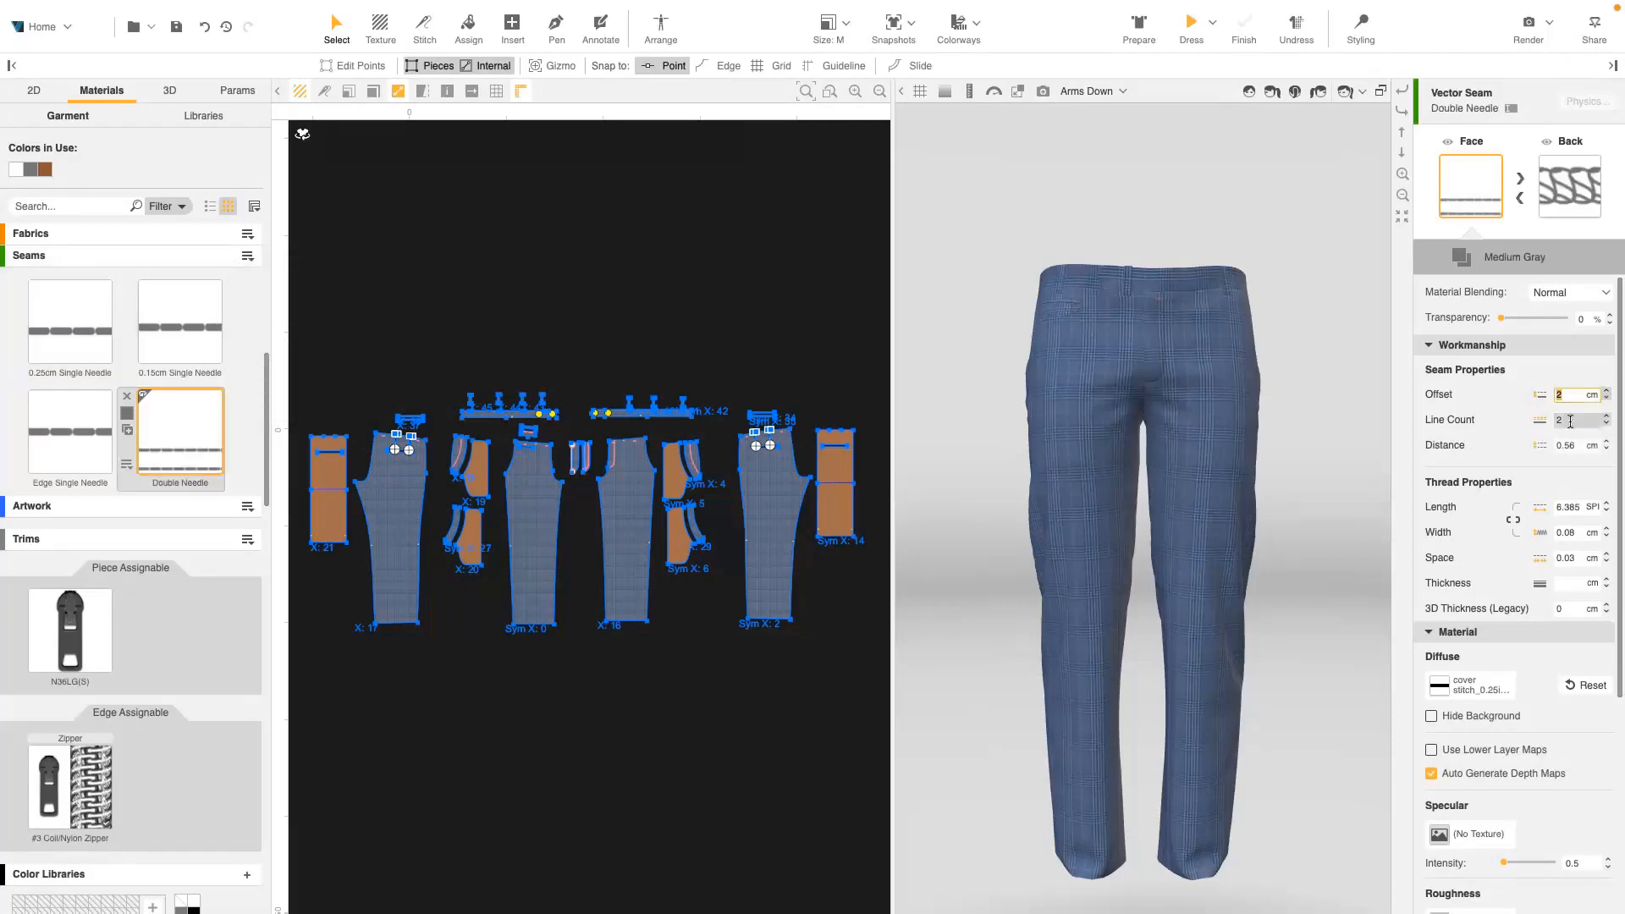
click(1544, 446)
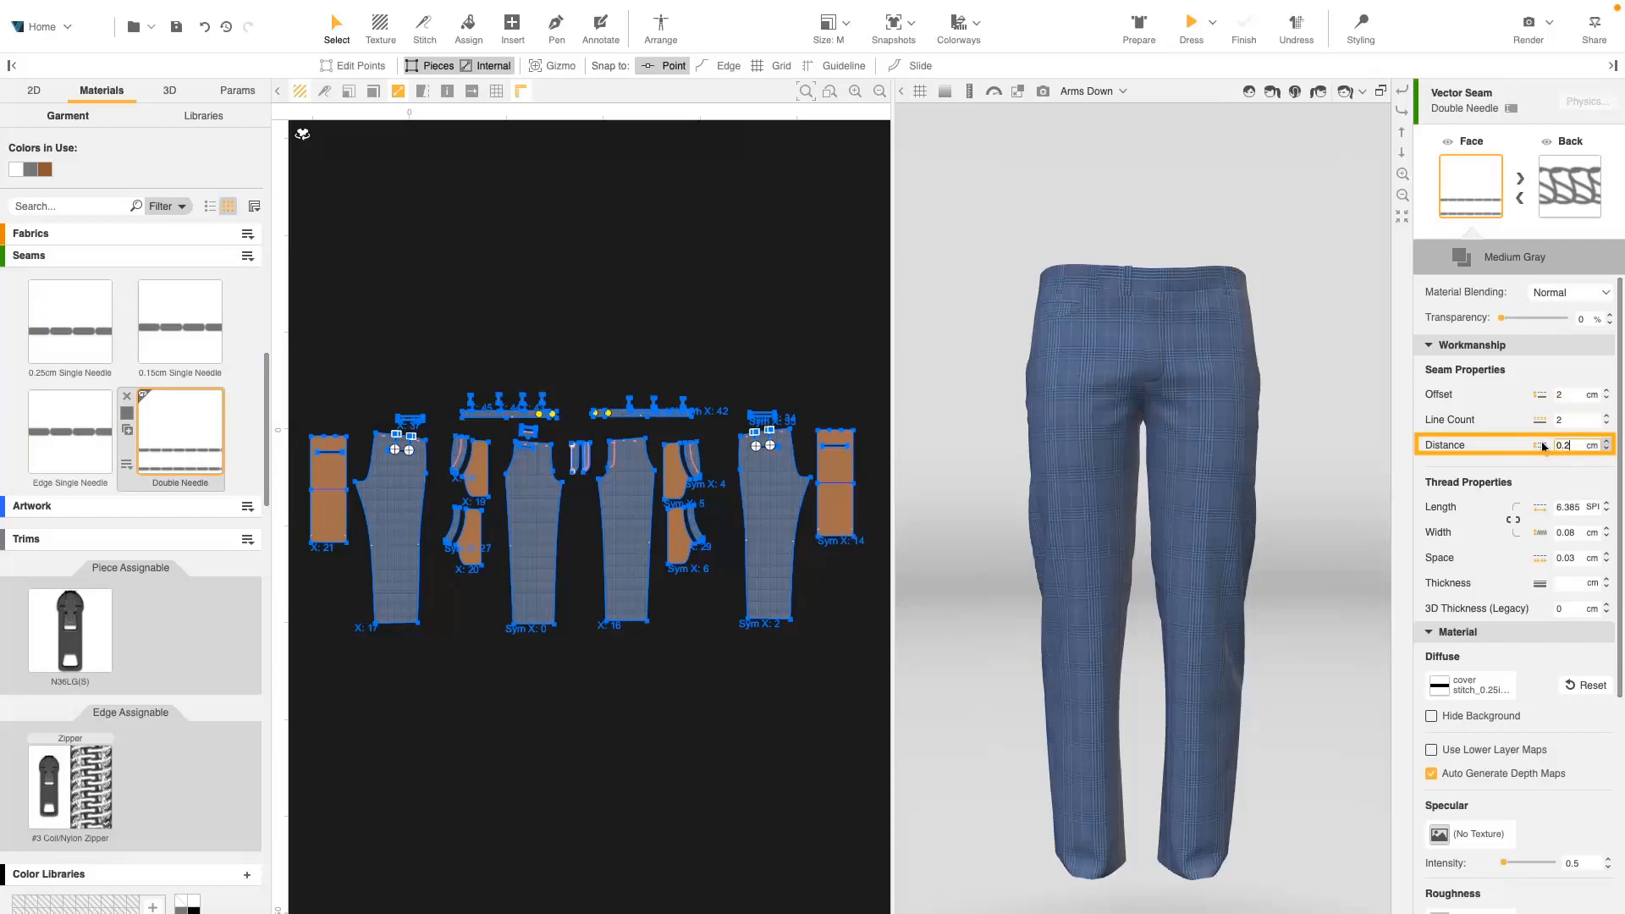
- Set the Double Needle face thread's thickness to 0.05 cm, space to 0.02 cm and length to 9 SPI
click(1483, 582)
text(0.)
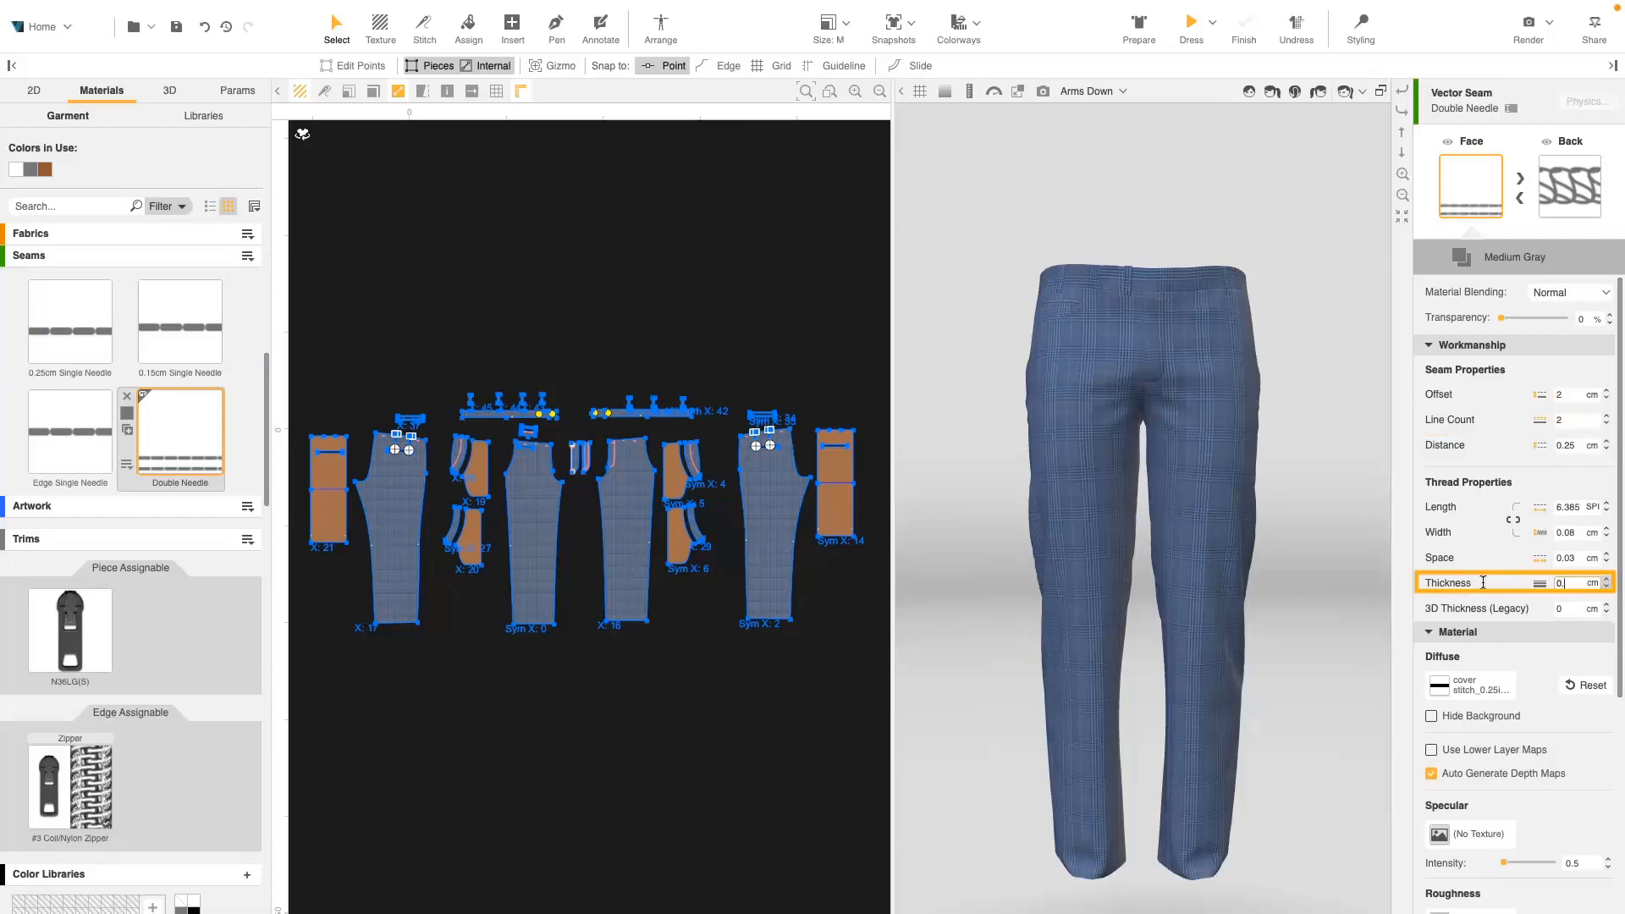
text(05)
click(1574, 558)
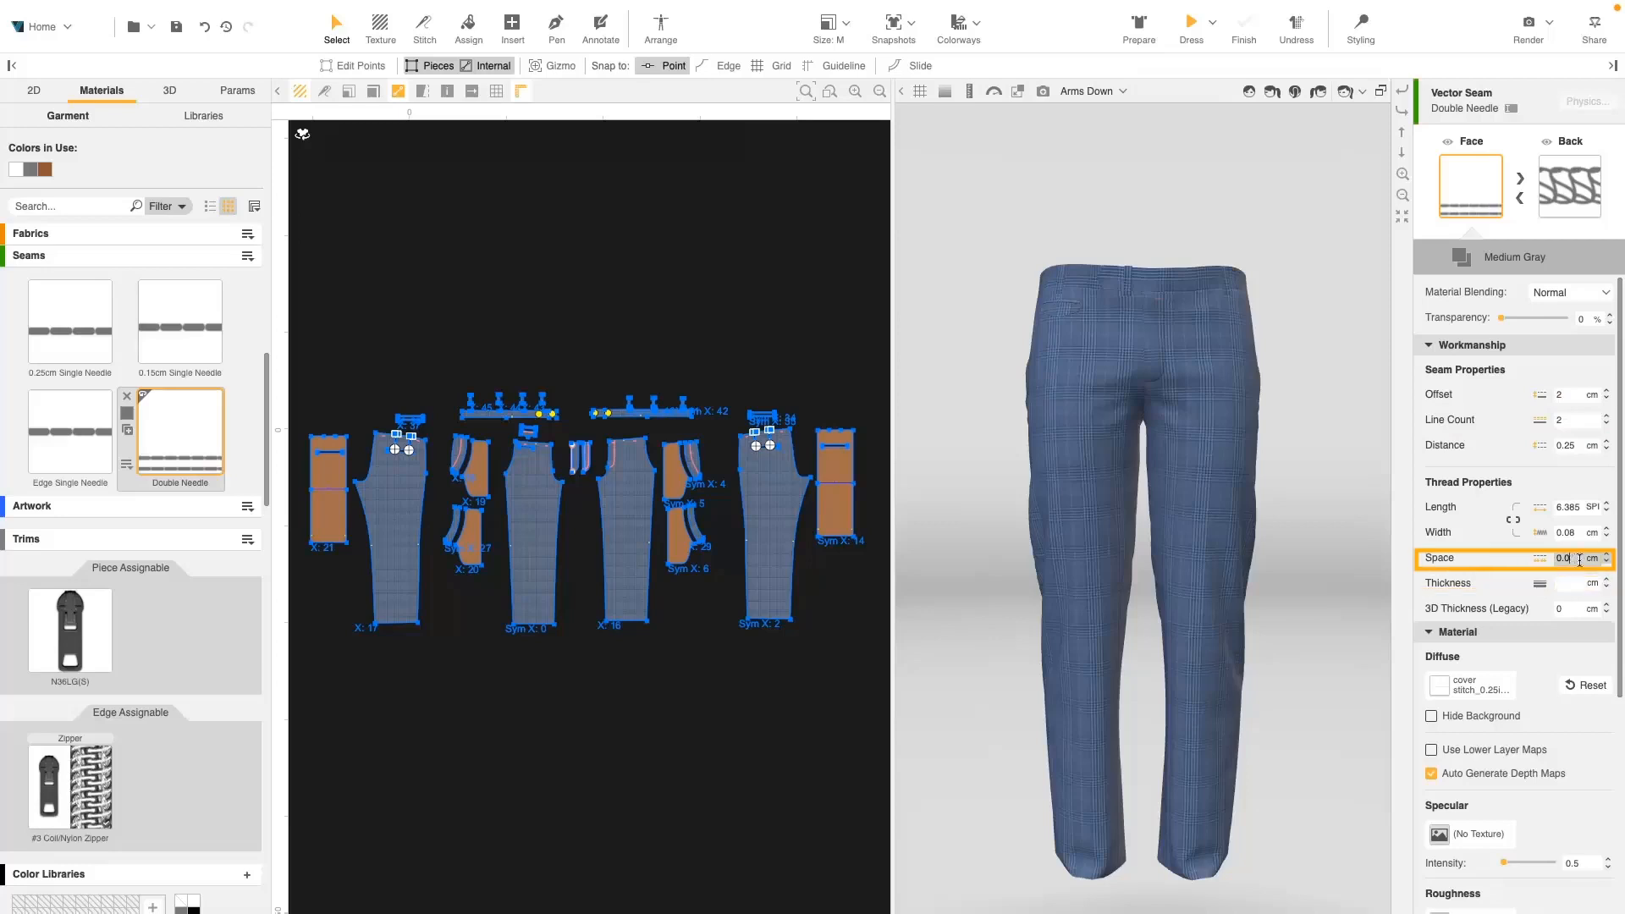
key(Return)
click(1549, 509)
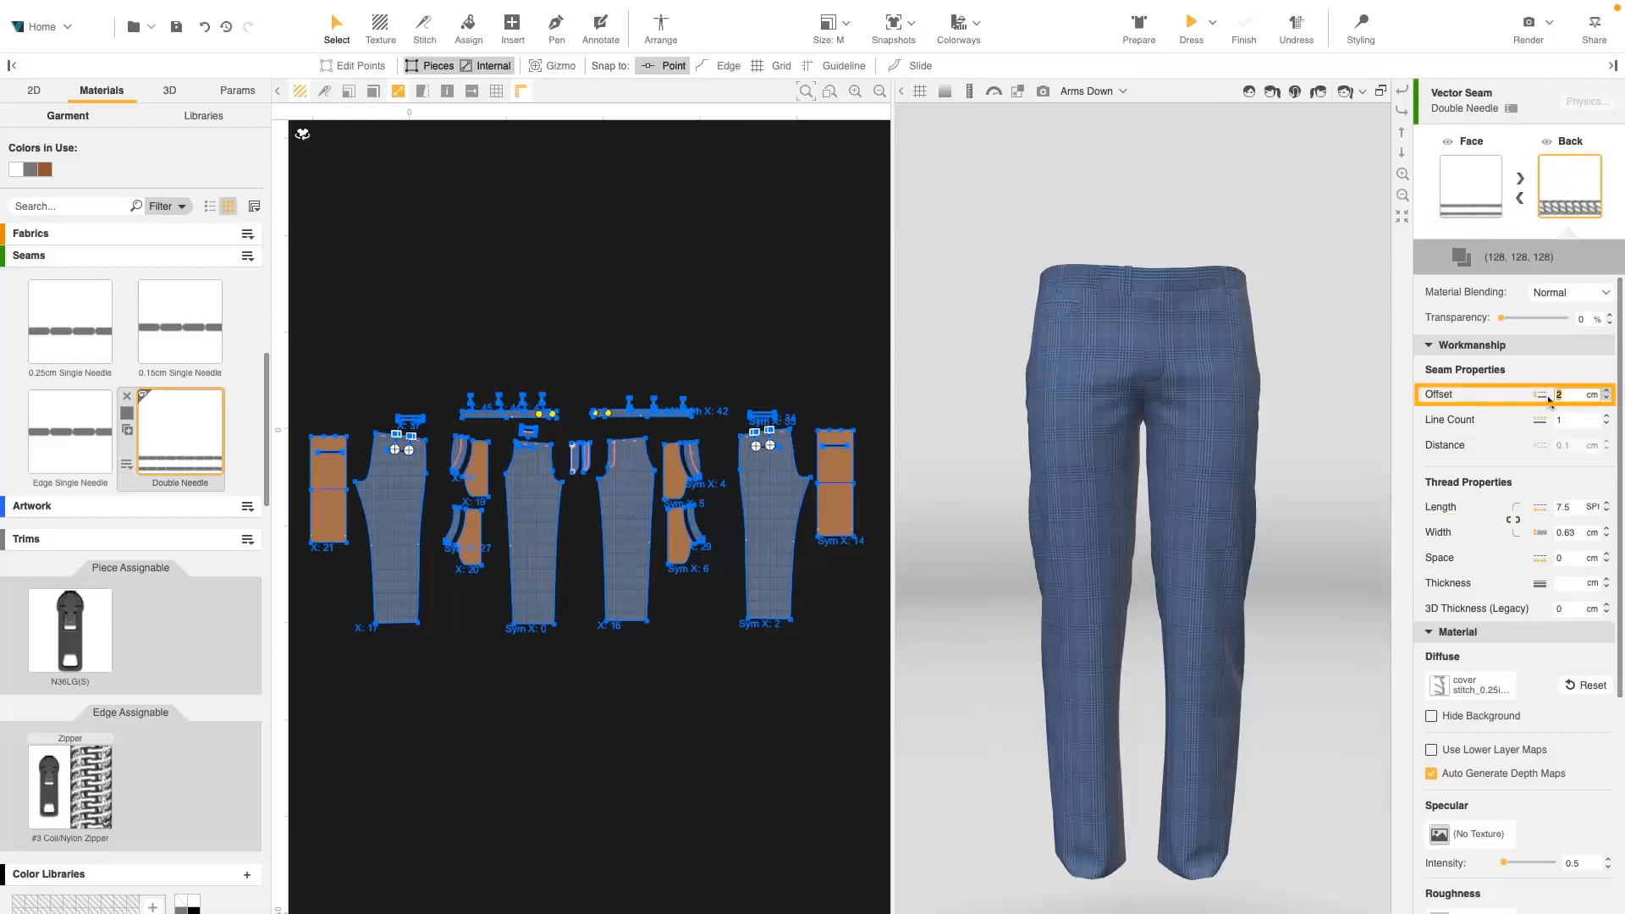
- Set the Double Needle seam's back side to a 2 cm offset and 9 SPI length, adjust its thickness, and return to the face side
click(1547, 509)
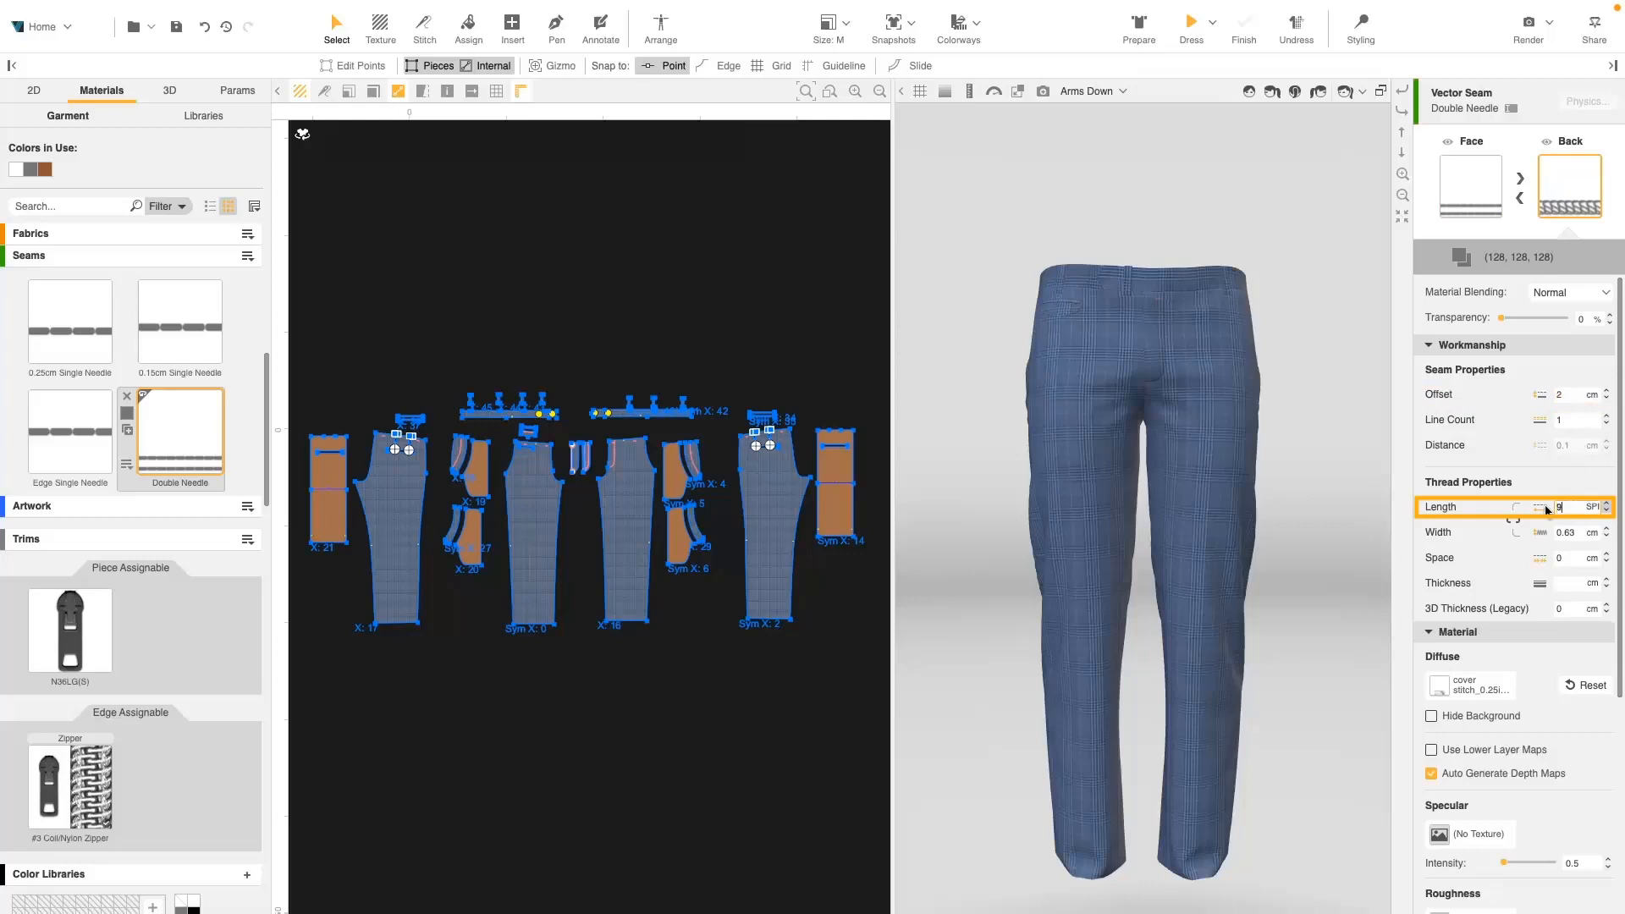
click(1569, 582)
click(1469, 195)
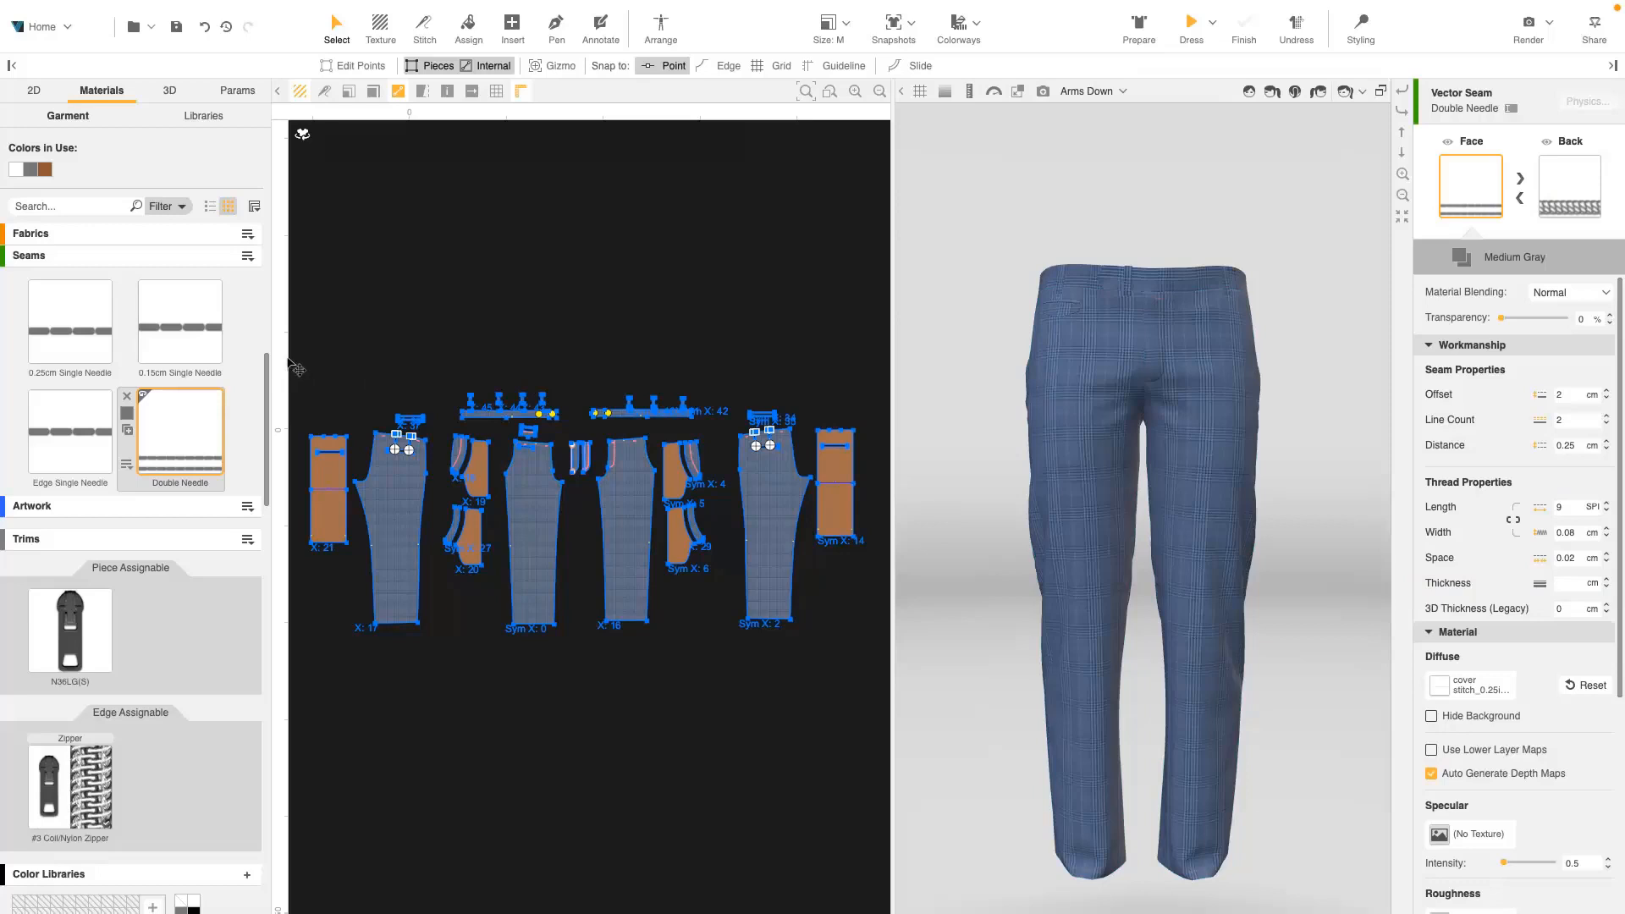
- Add a new Zig Zag seam and set its length to 50 SPI and width to 0.2 cm
click(247, 255)
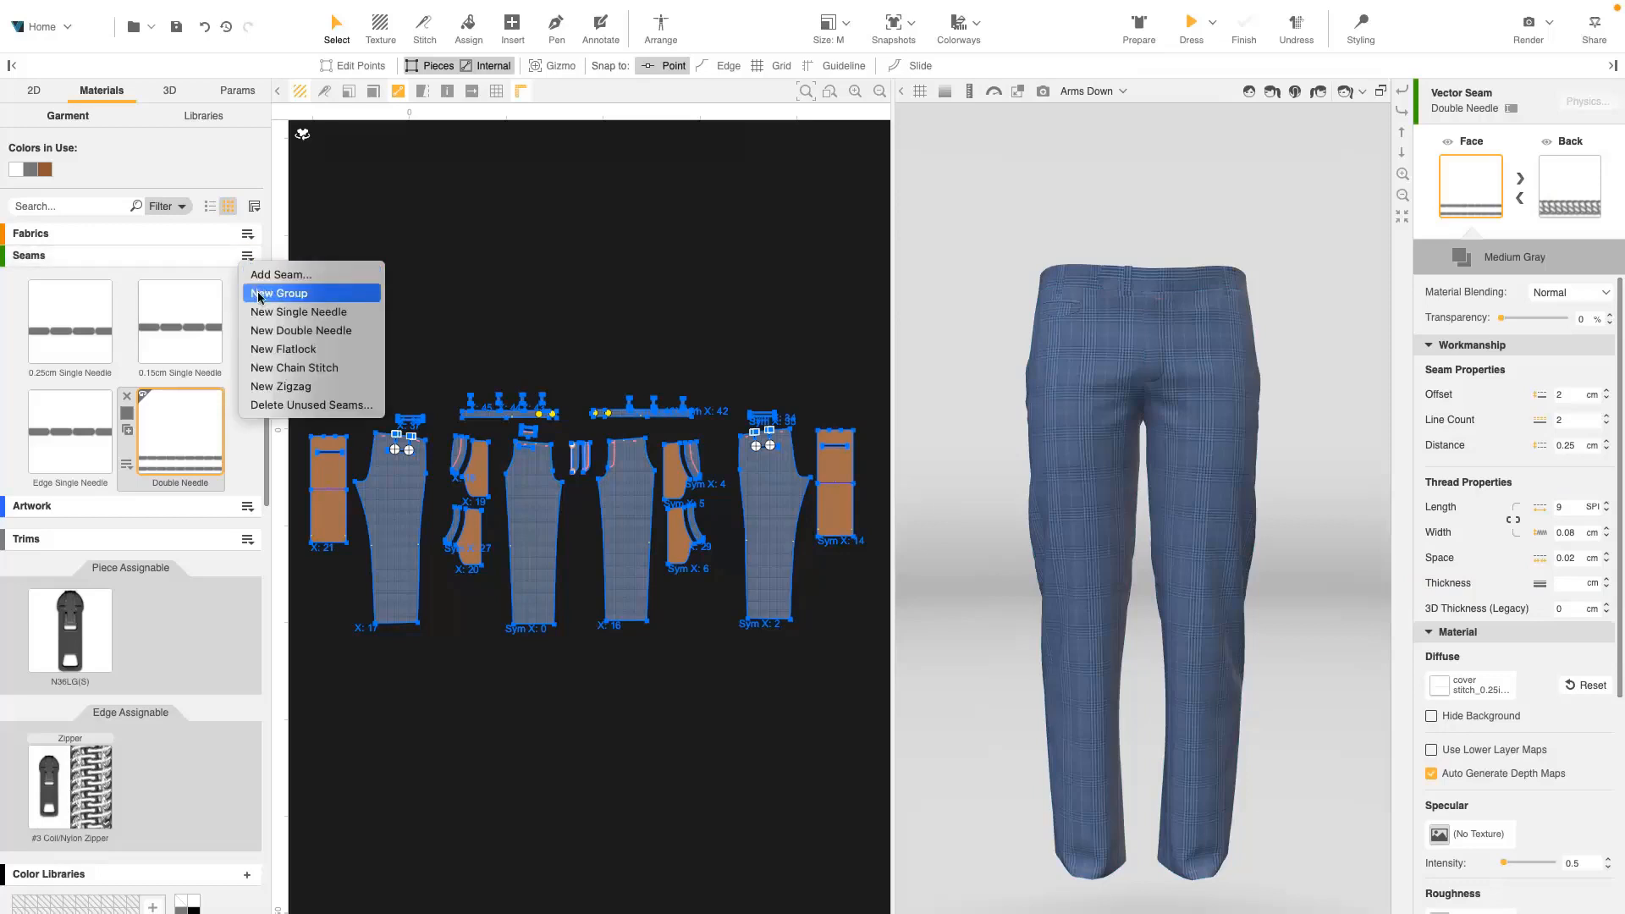
click(286, 386)
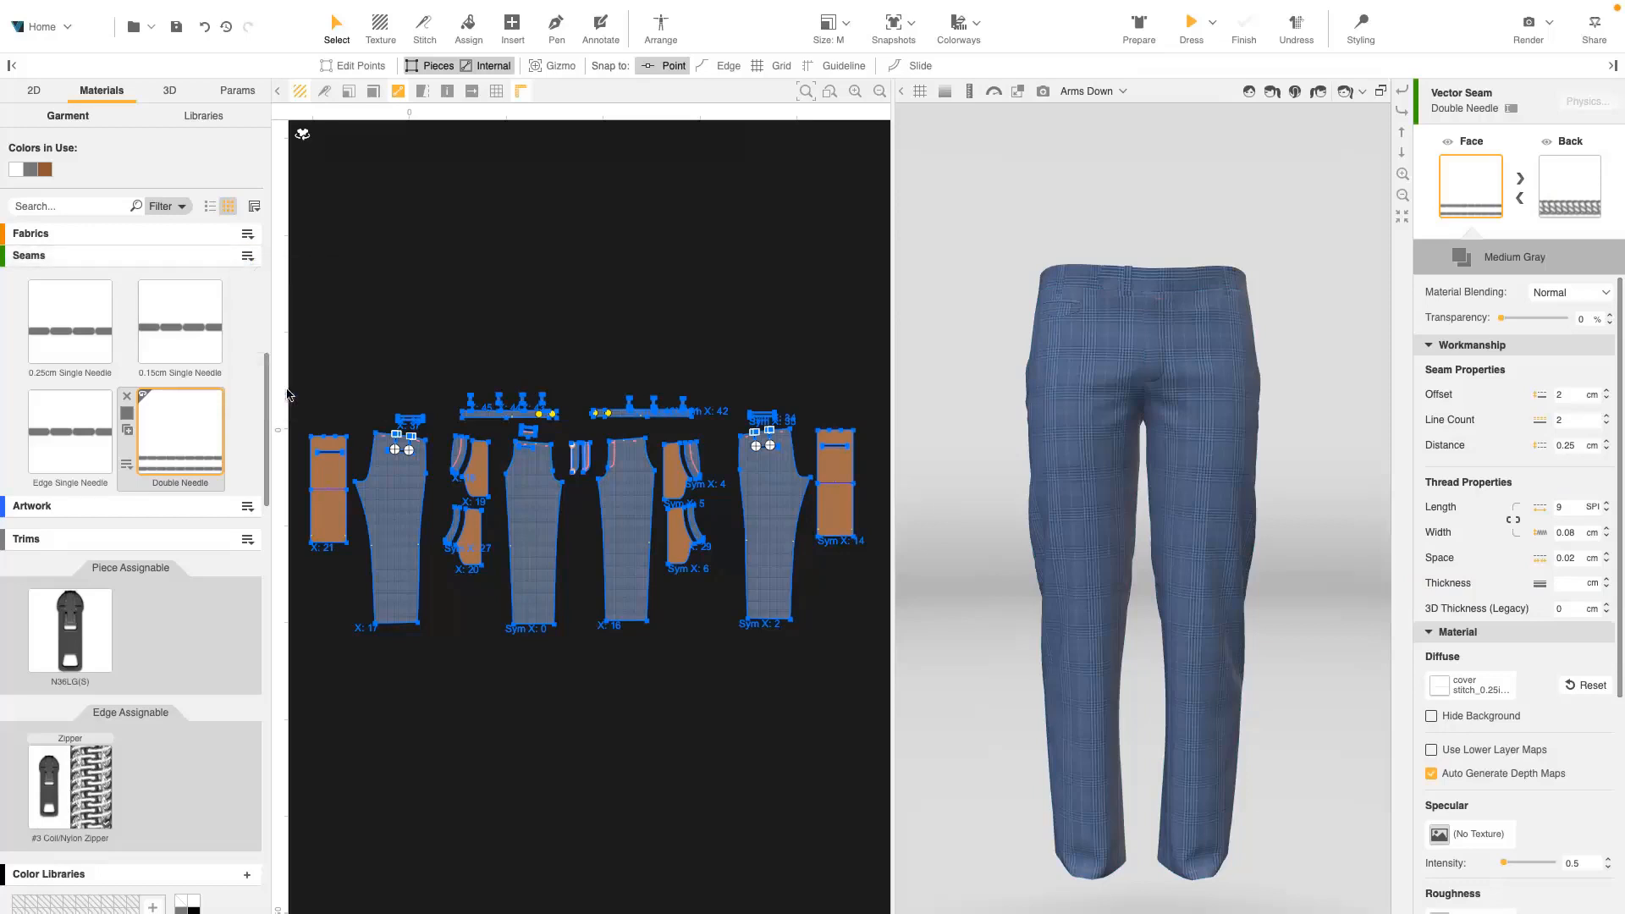
click(101, 554)
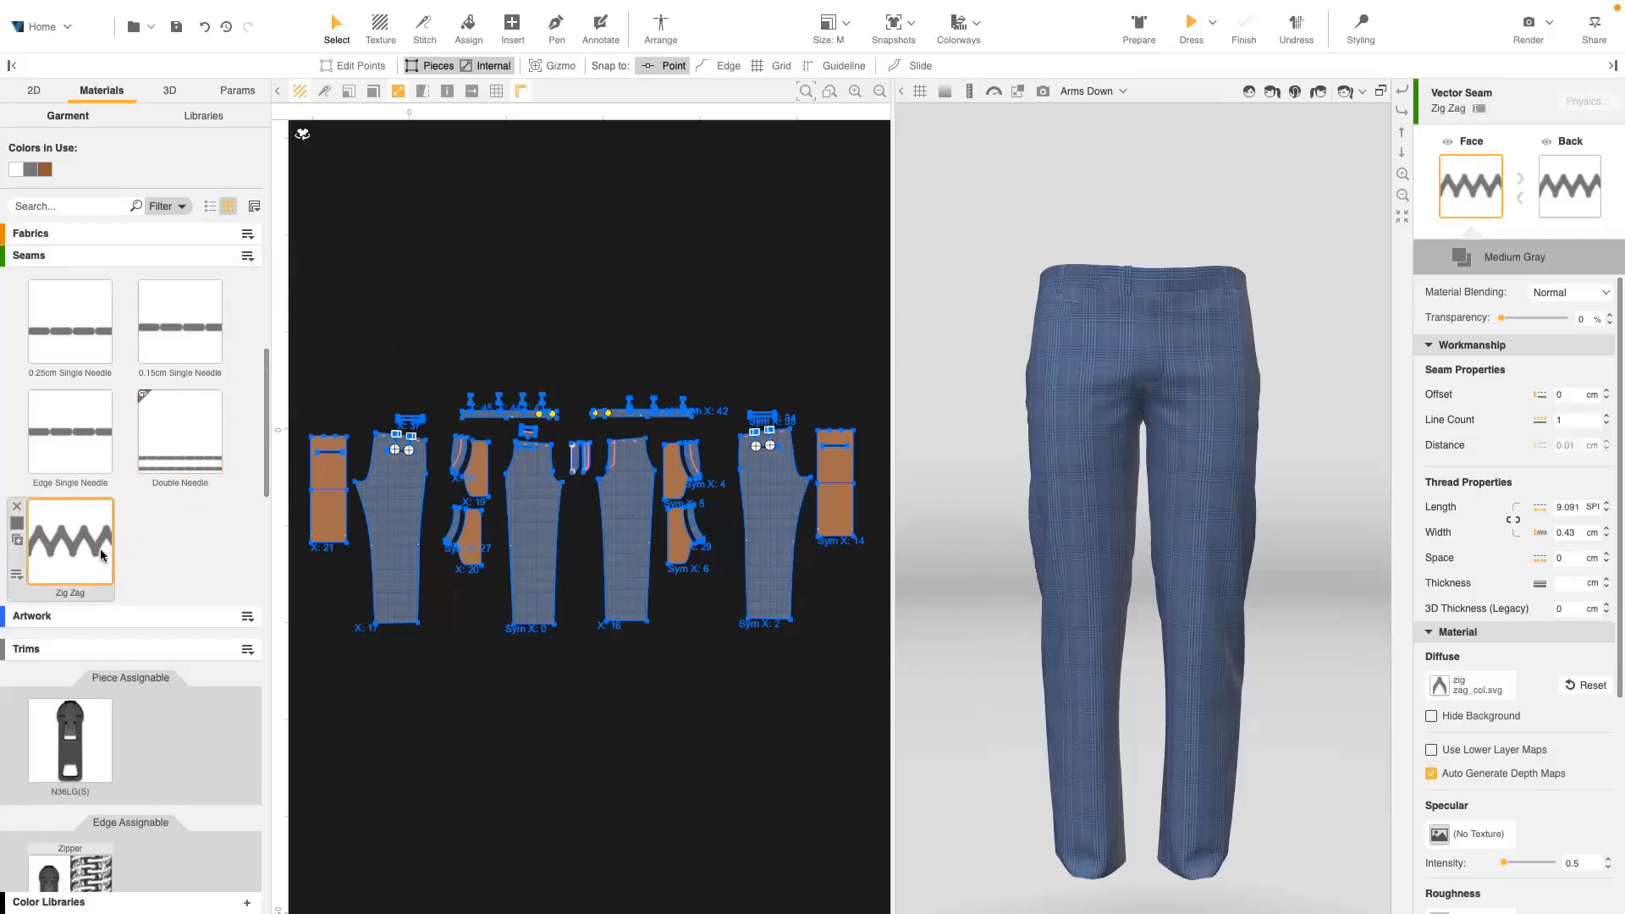
click(1558, 507)
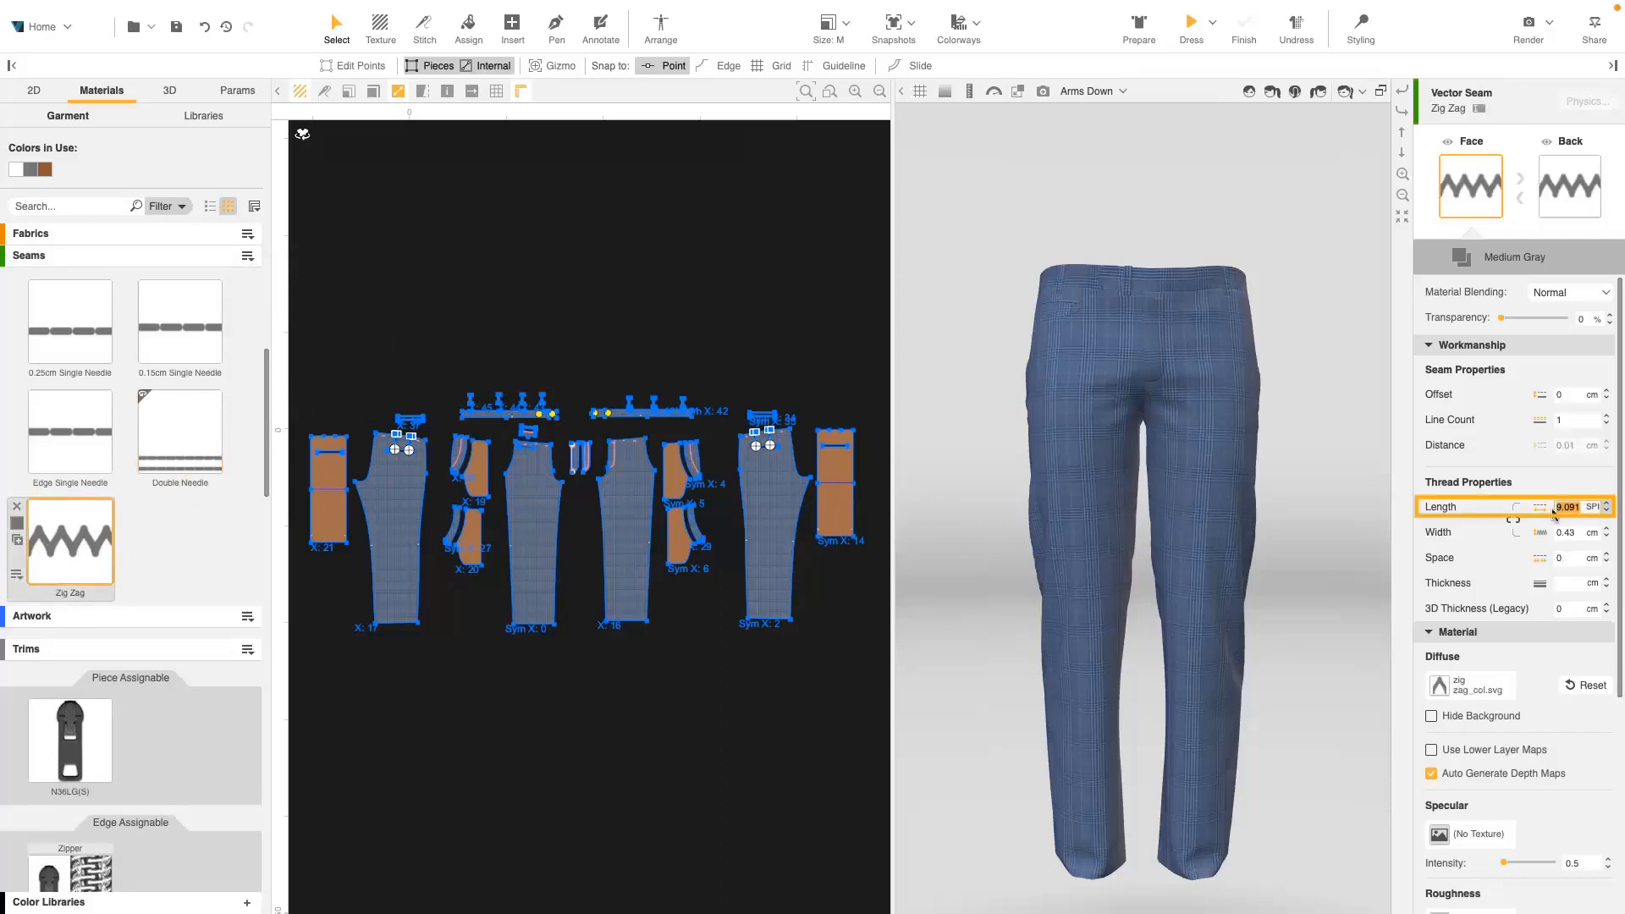
click(1576, 532)
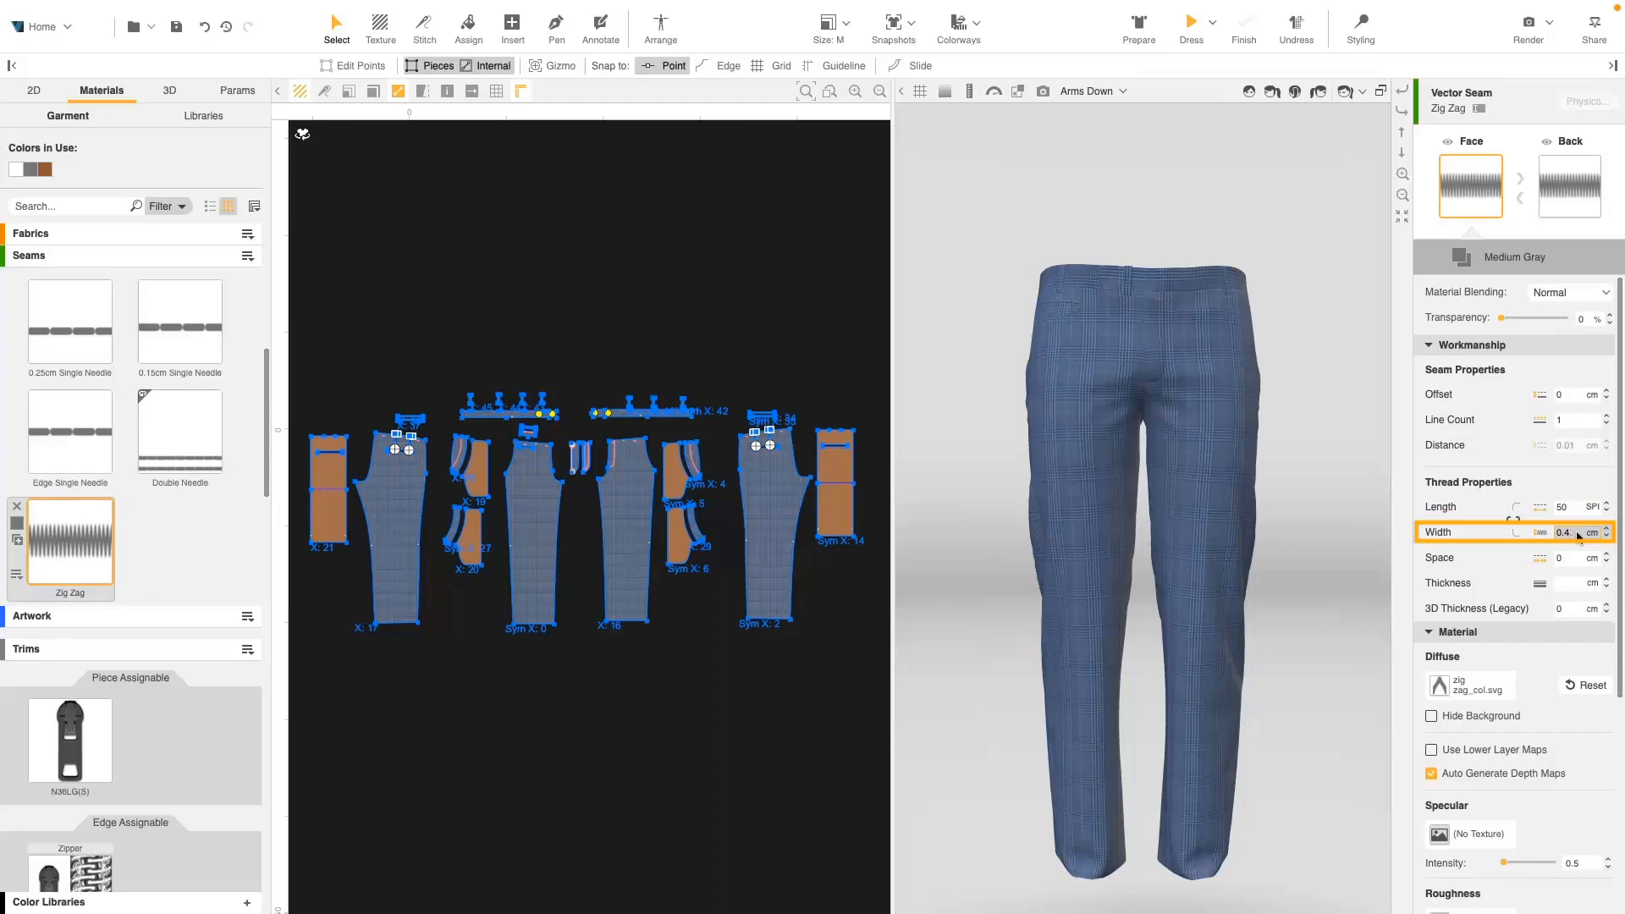
text(0.2)
key(Return)
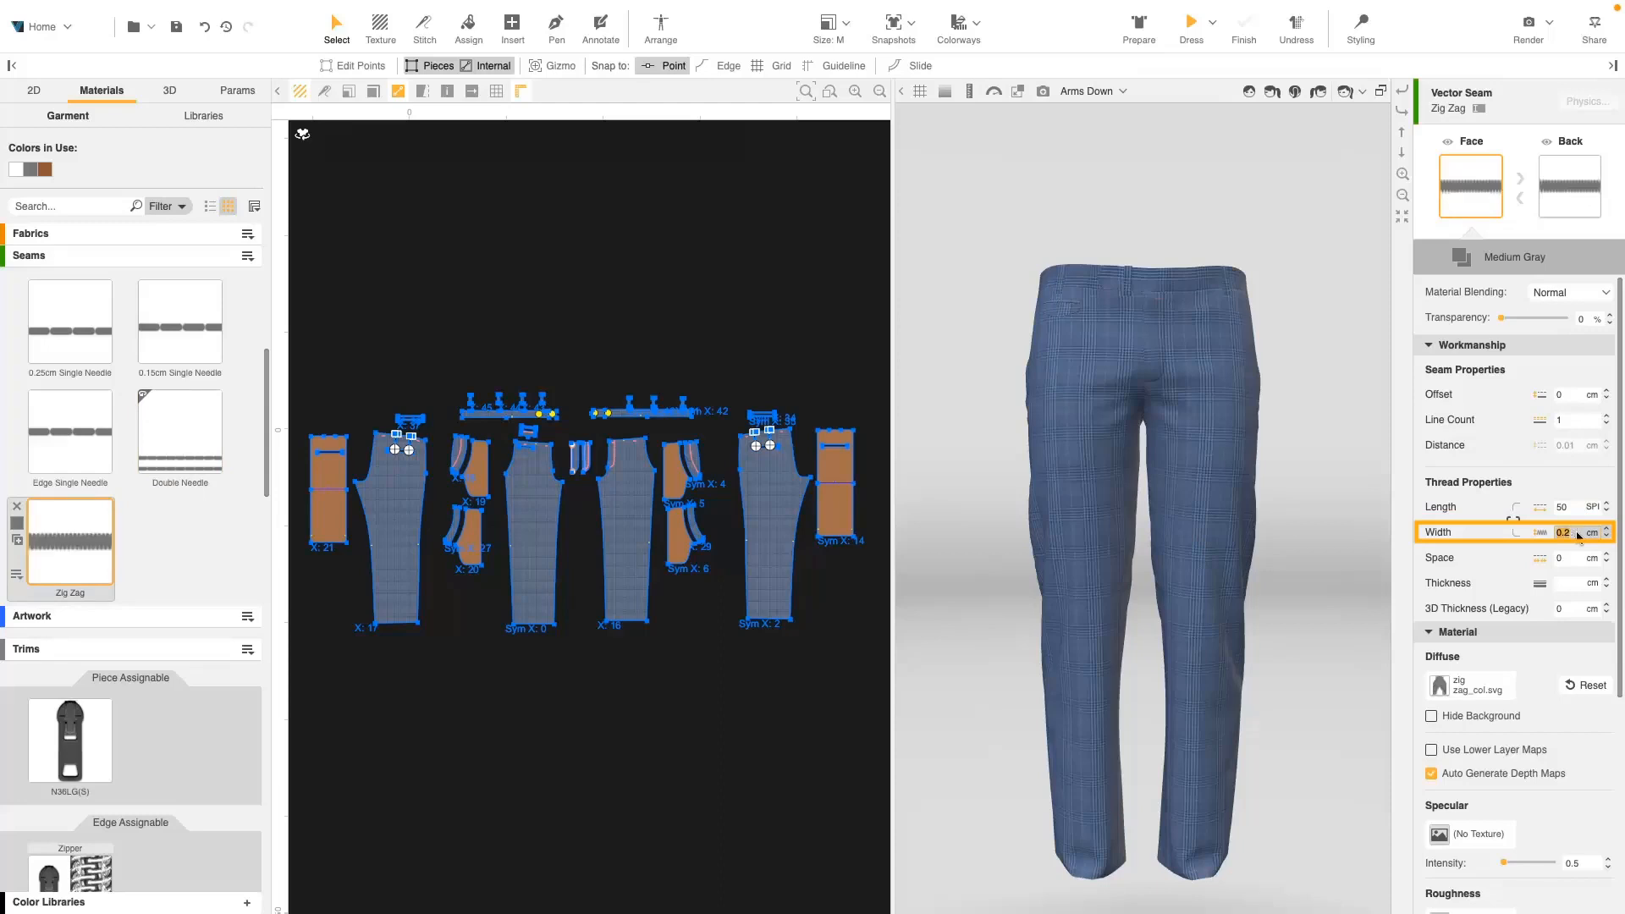
- Set the Zig Zag seam's thread thickness to 0.07 cm and rename the seam Bartack
click(1568, 584)
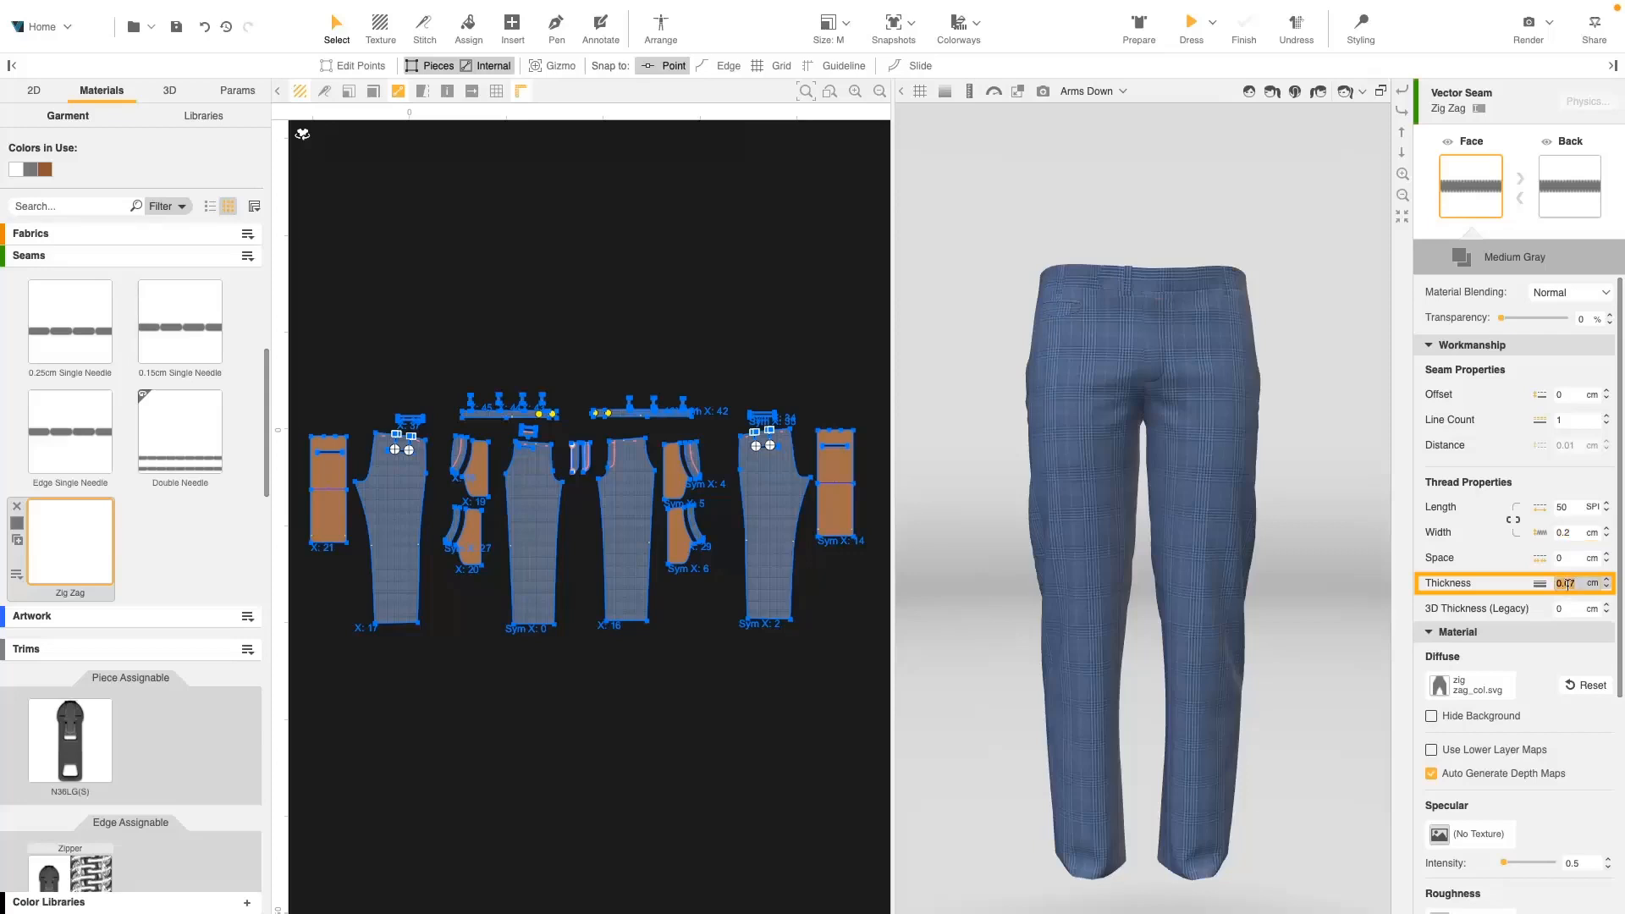
double_click(1473, 108)
text(Bartack)
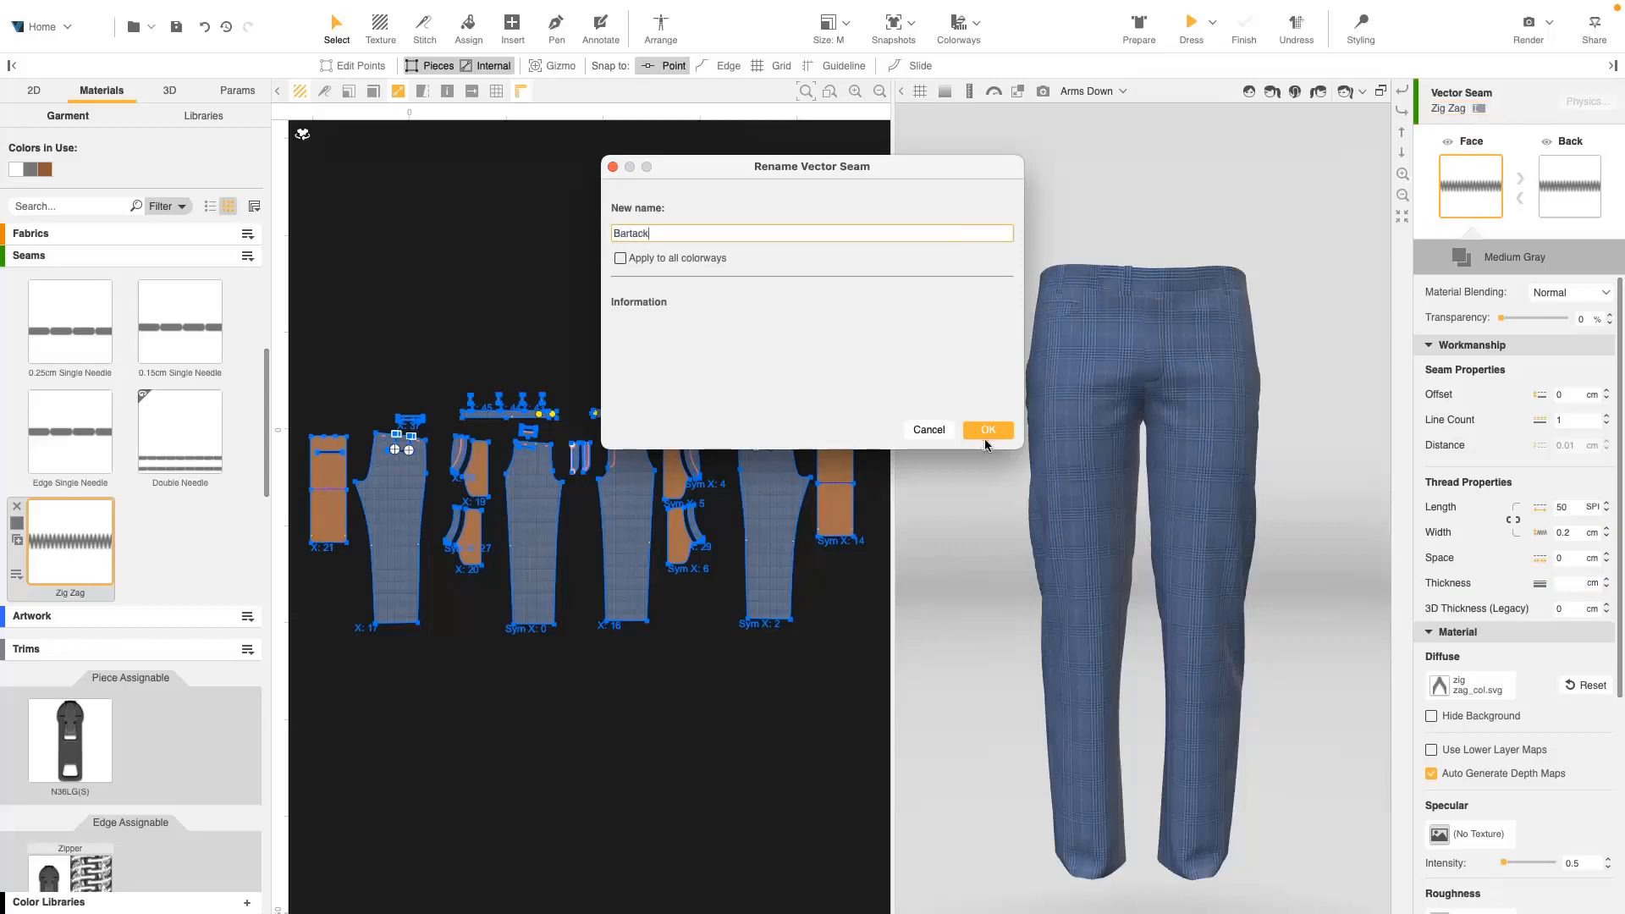
click(988, 430)
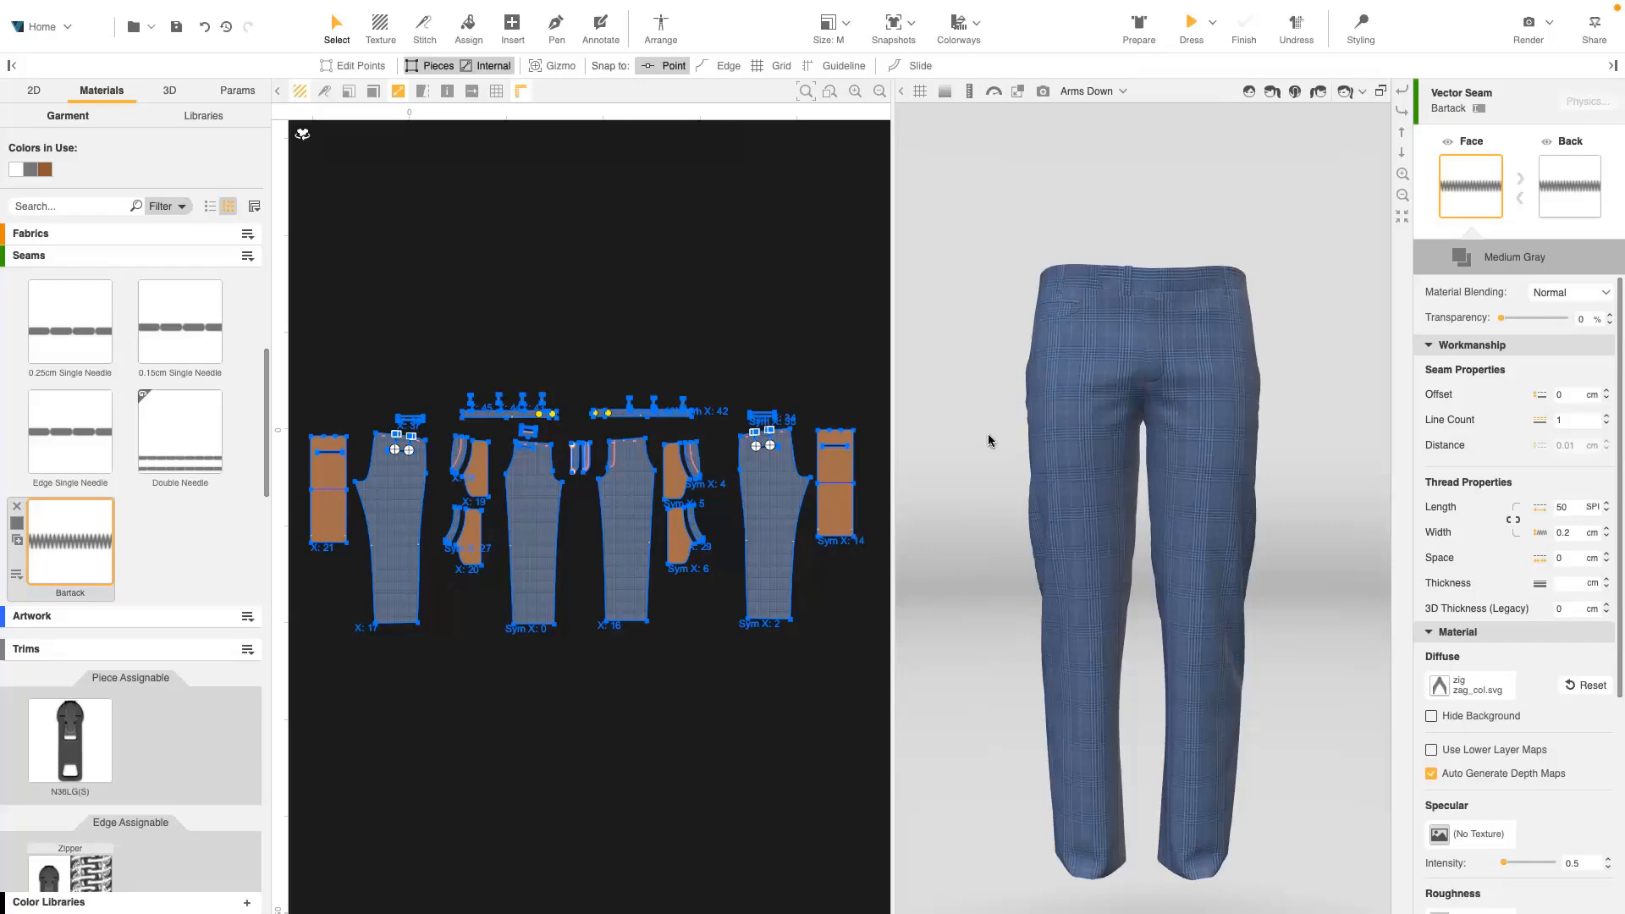
- Assign the 0.25cm Single Needle seam to the upper edge segments of the waistband piece with the squared end
click(71, 321)
scroll(518, 401, up, 5)
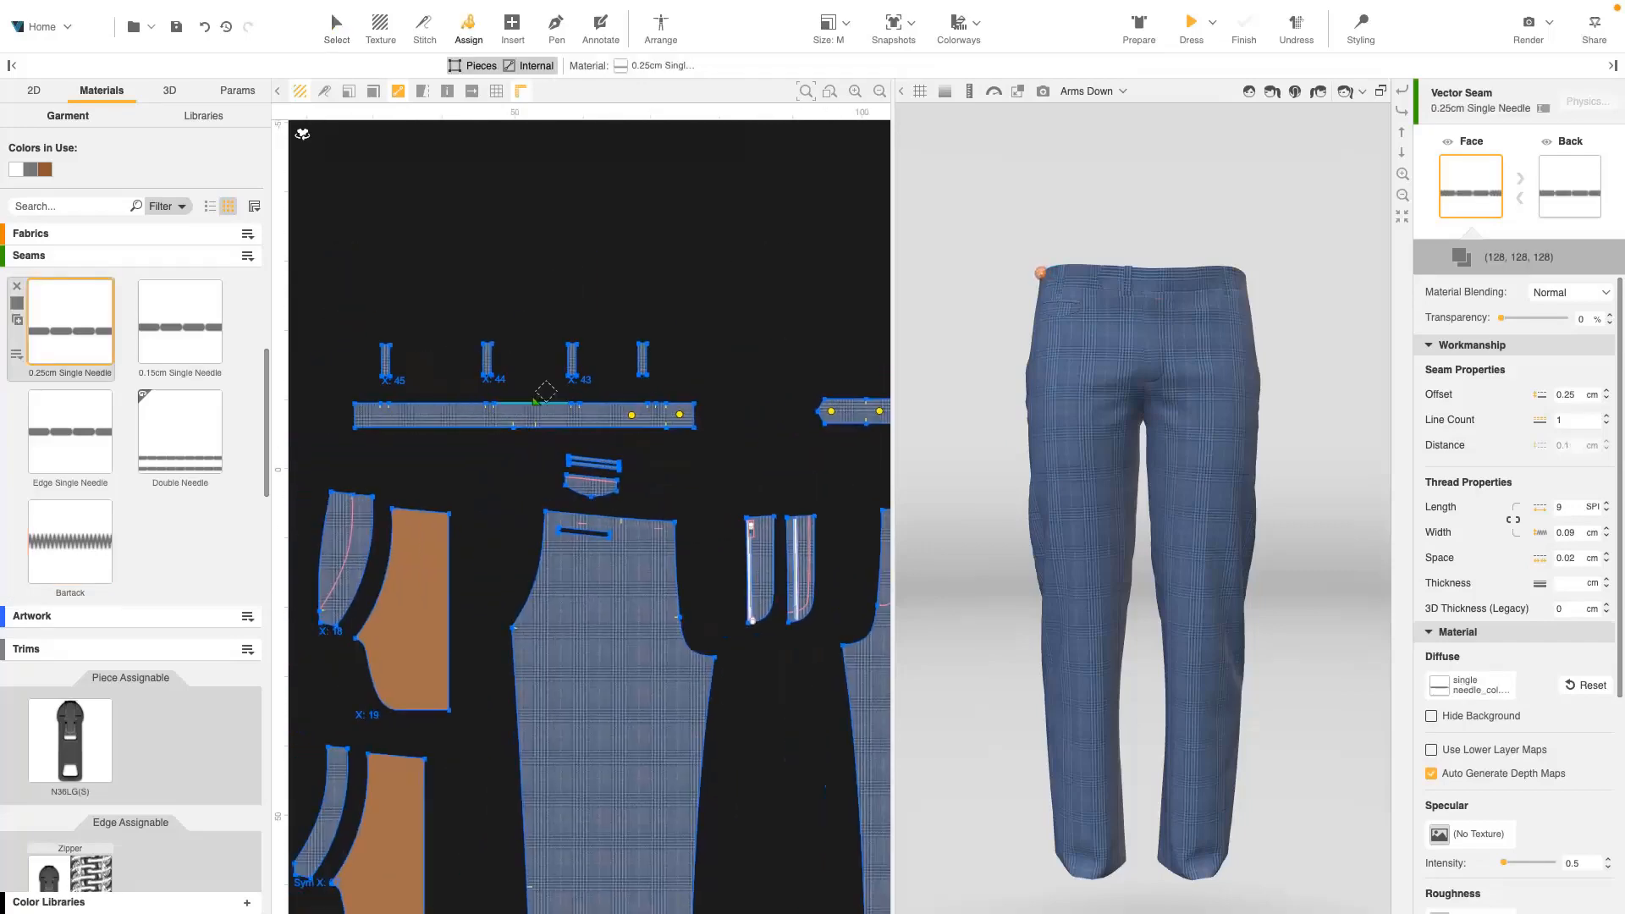
click(368, 403)
click(385, 403)
click(416, 403)
click(489, 403)
click(501, 403)
- Extend the 0.25cm Single Needle seam to the same waistband's last upper segment, squared end and lower edge
scroll(579, 400, up, 5)
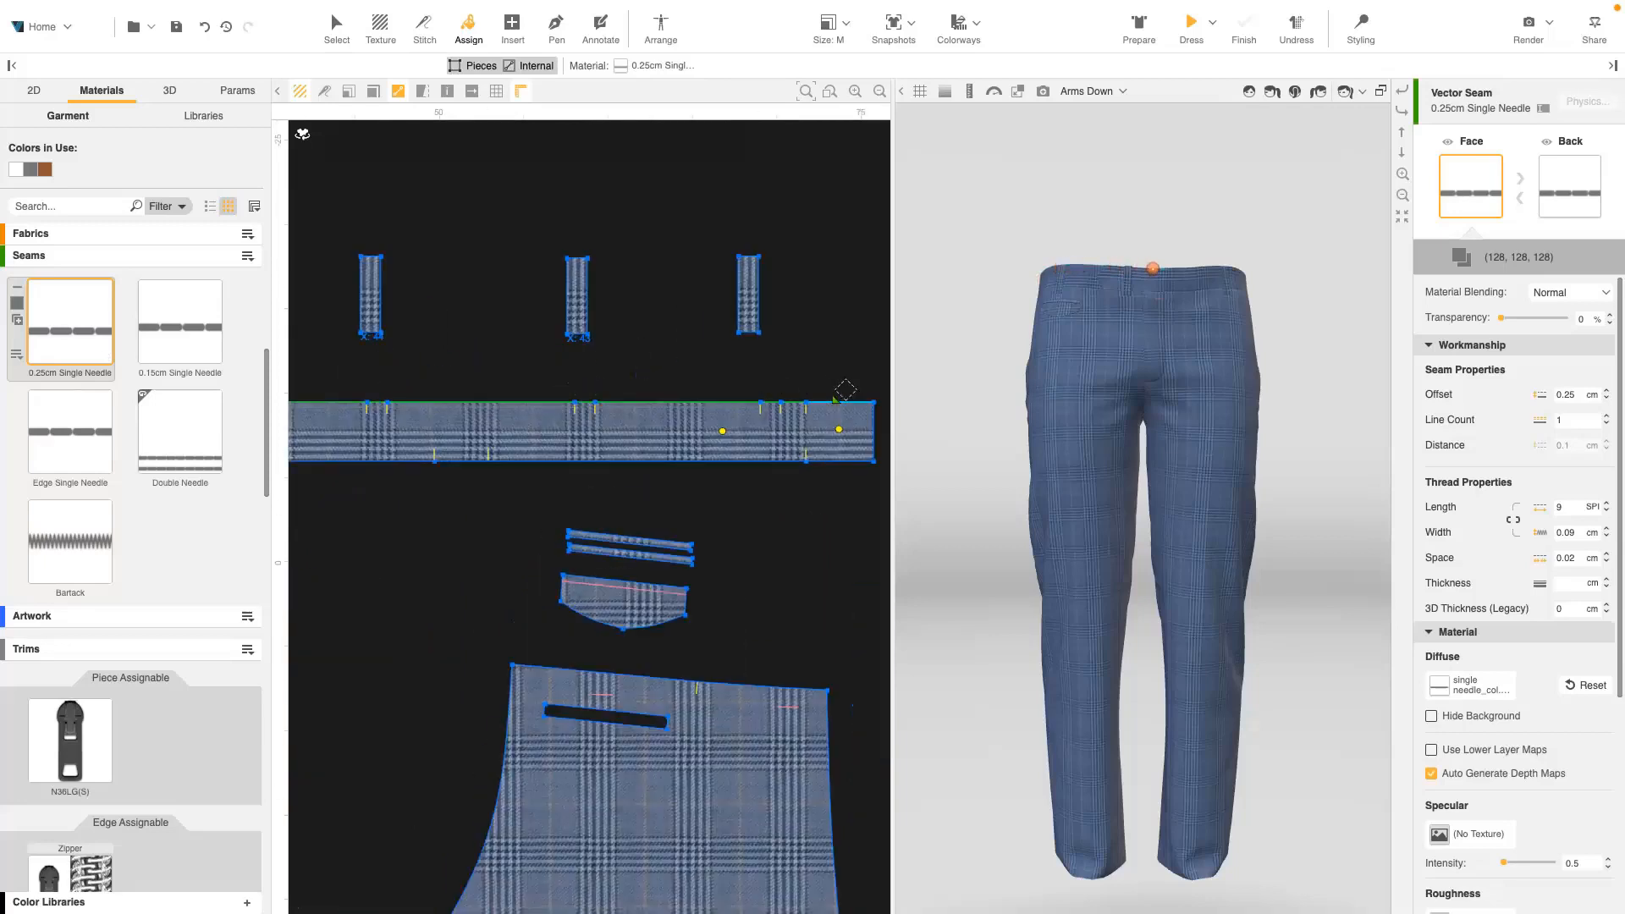
click(835, 401)
click(882, 423)
click(856, 460)
click(744, 460)
middle_drag(429, 454, 733, 454)
click(728, 461)
- Assign the 0.25cm Single Needle seam around all edges of the waistband piece with the pointed end
scroll(720, 444, down, 3)
middle_drag(881, 446, 338, 437)
middle_drag(711, 434, 542, 430)
scroll(541, 430, down, 3)
drag(379, 422, 806, 468)
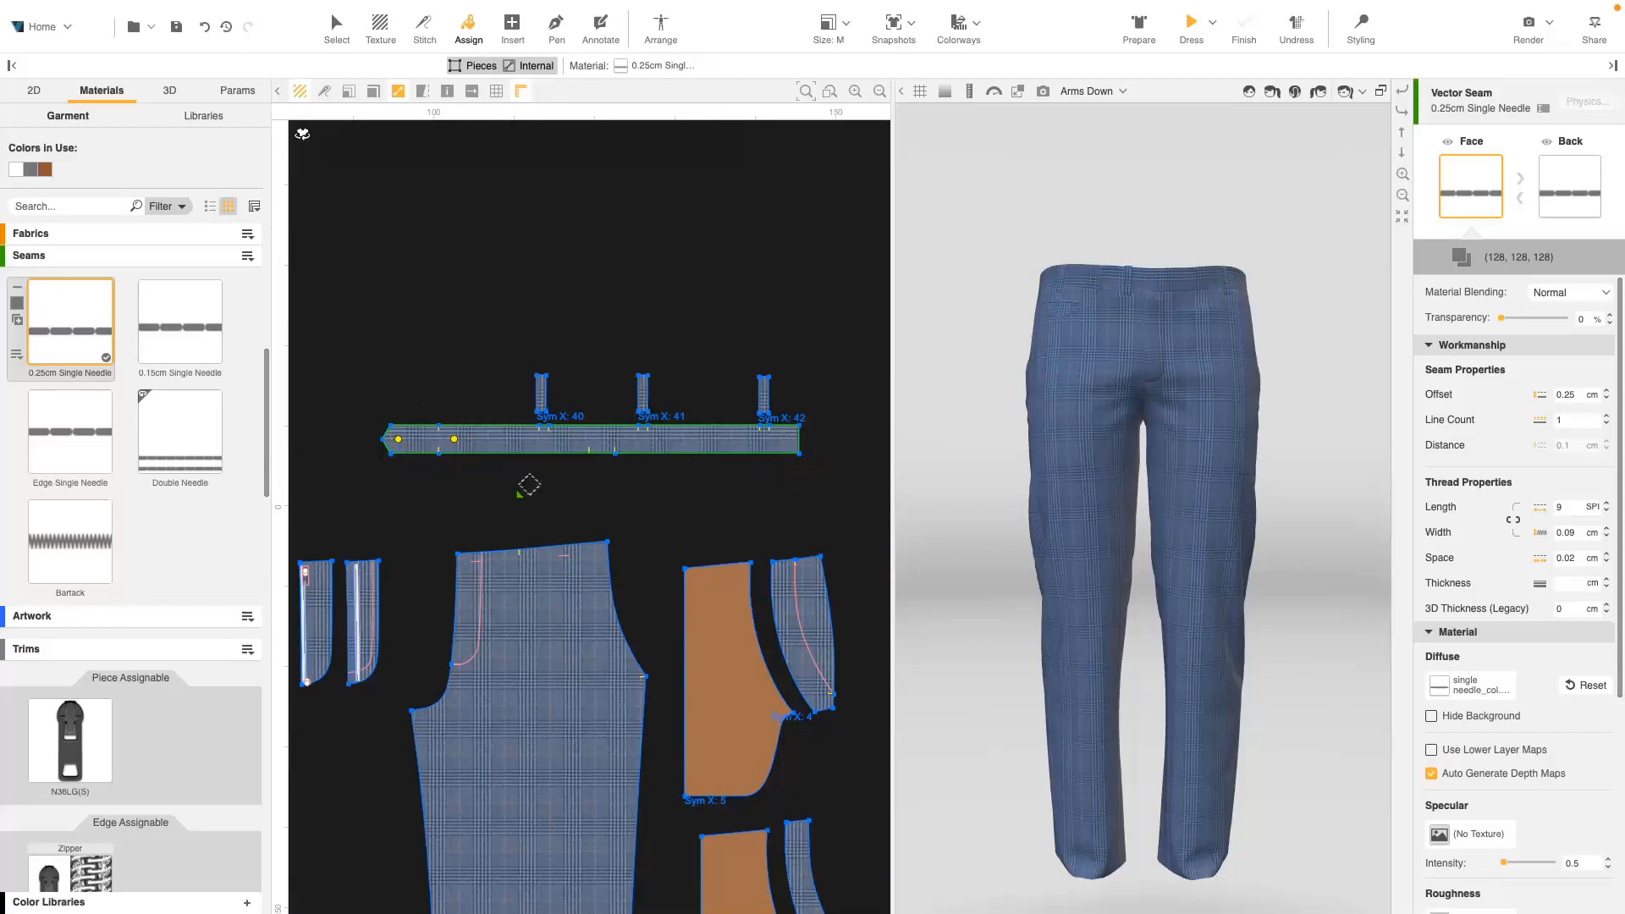
- Assign the 0.25cm Single Needle seam to the curved side pocket edge of the left front leg
middle_drag(640, 524, 886, 395)
scroll(886, 395, down, 1)
click(865, 476)
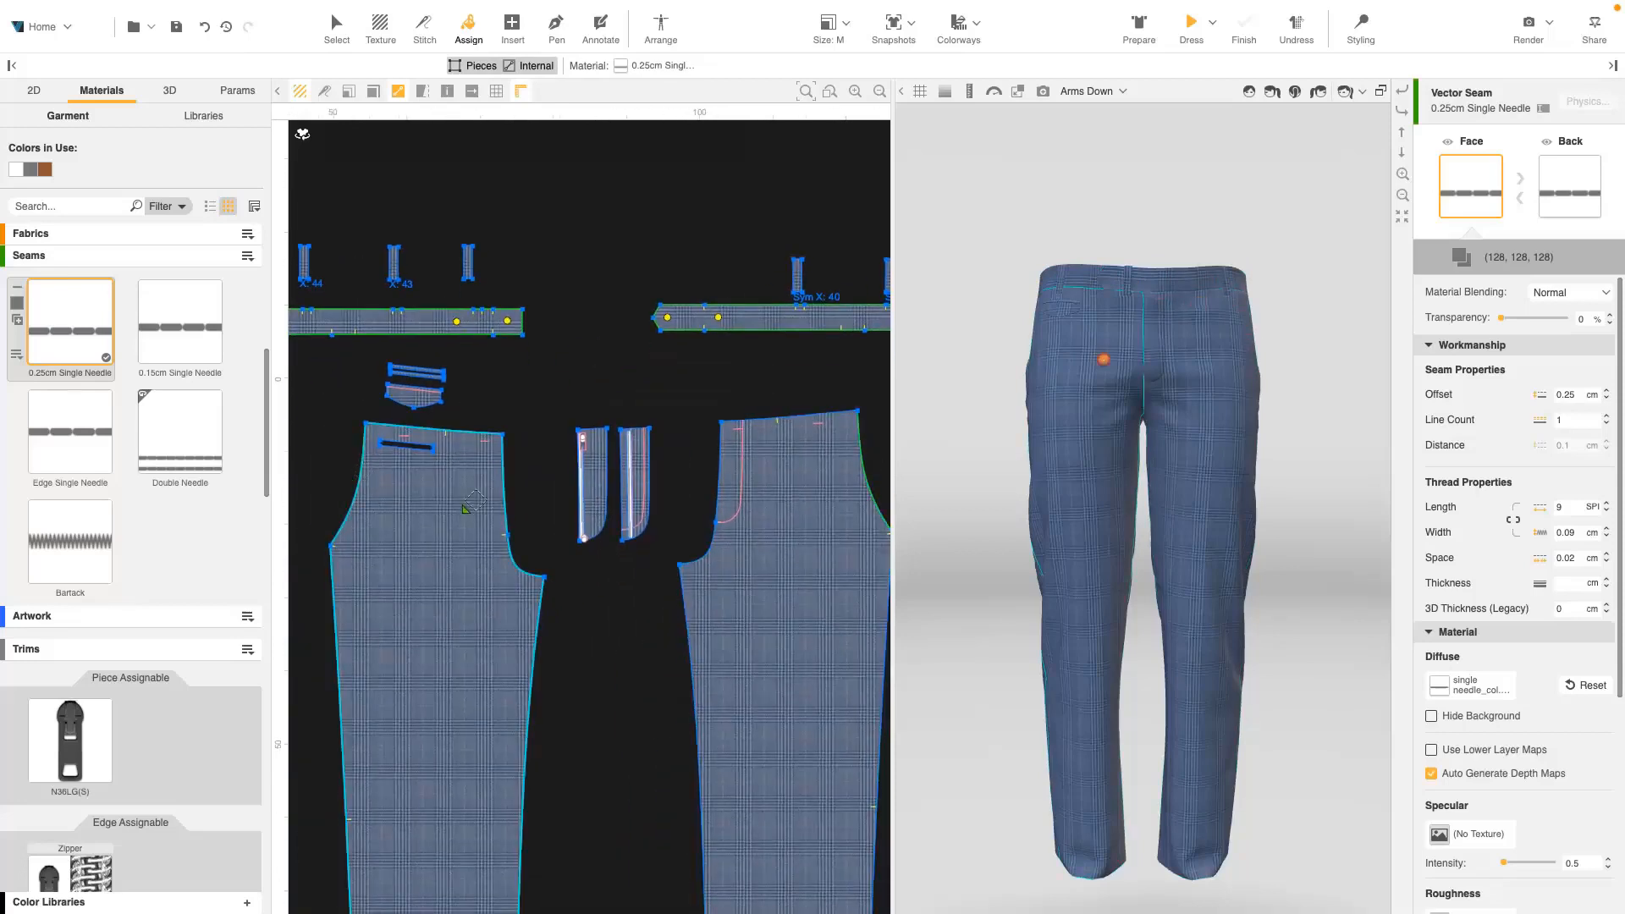
- Assign the 0.15cm Single Needle seam to both long sides of belt loops X: 45 and X: 44
click(184, 344)
middle_drag(480, 269, 693, 304)
scroll(399, 270, up, 5)
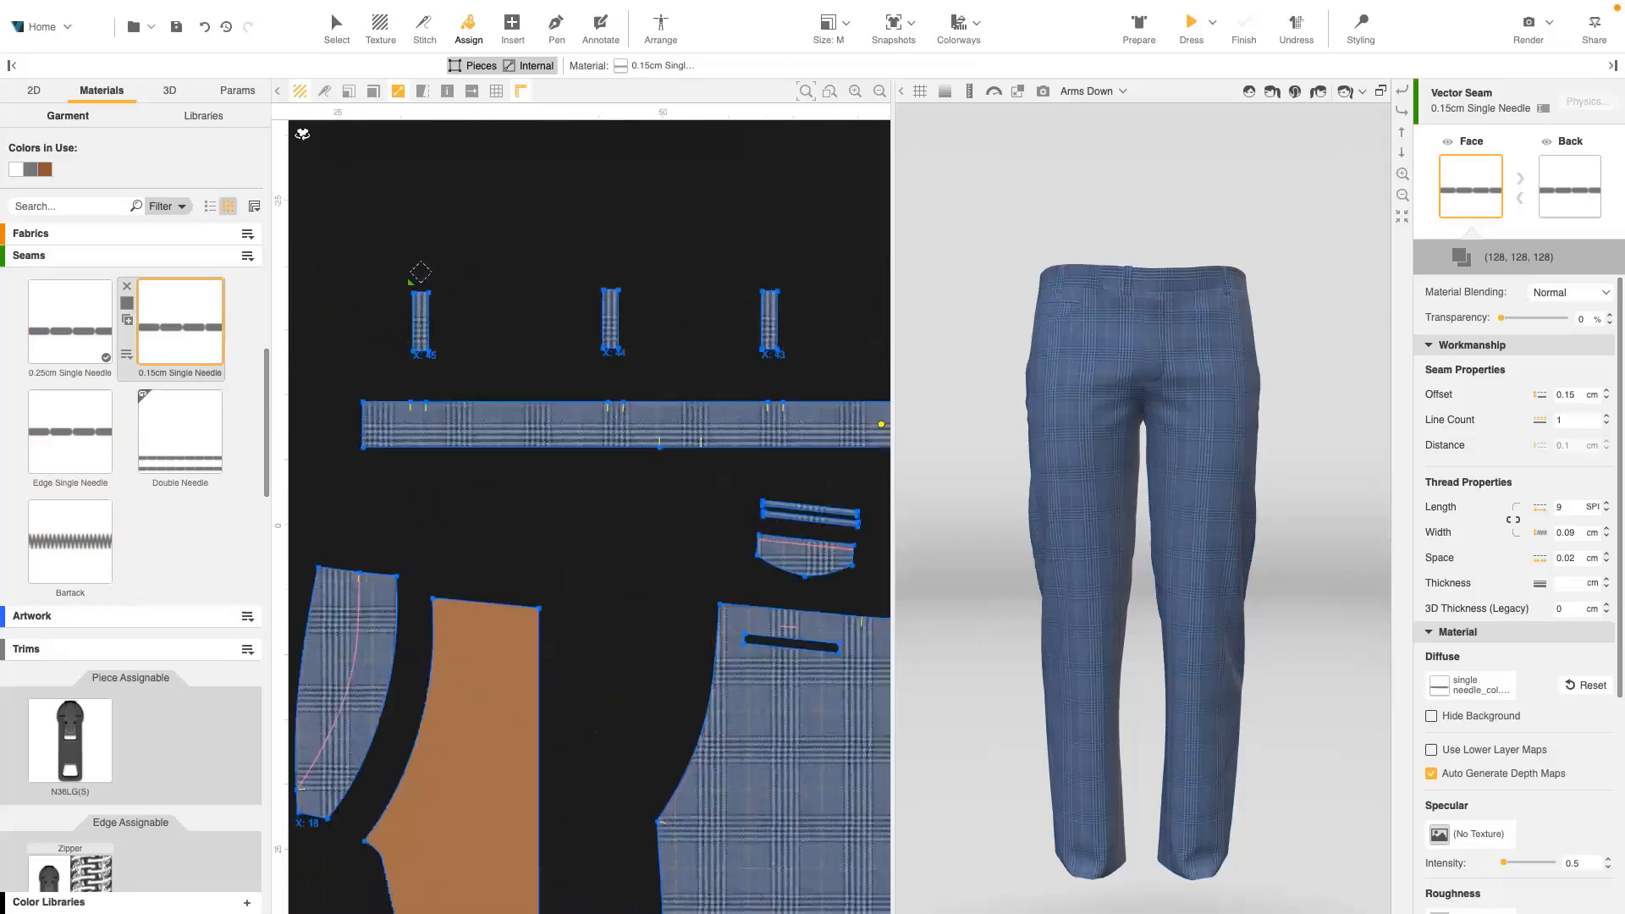
click(416, 334)
click(440, 333)
click(685, 328)
click(708, 327)
- Assign the 0.15cm Single Needle seam to both long sides of belt loop X: 43 and the unlabelled loop beside it
middle_drag(855, 325, 480, 328)
click(527, 328)
click(549, 328)
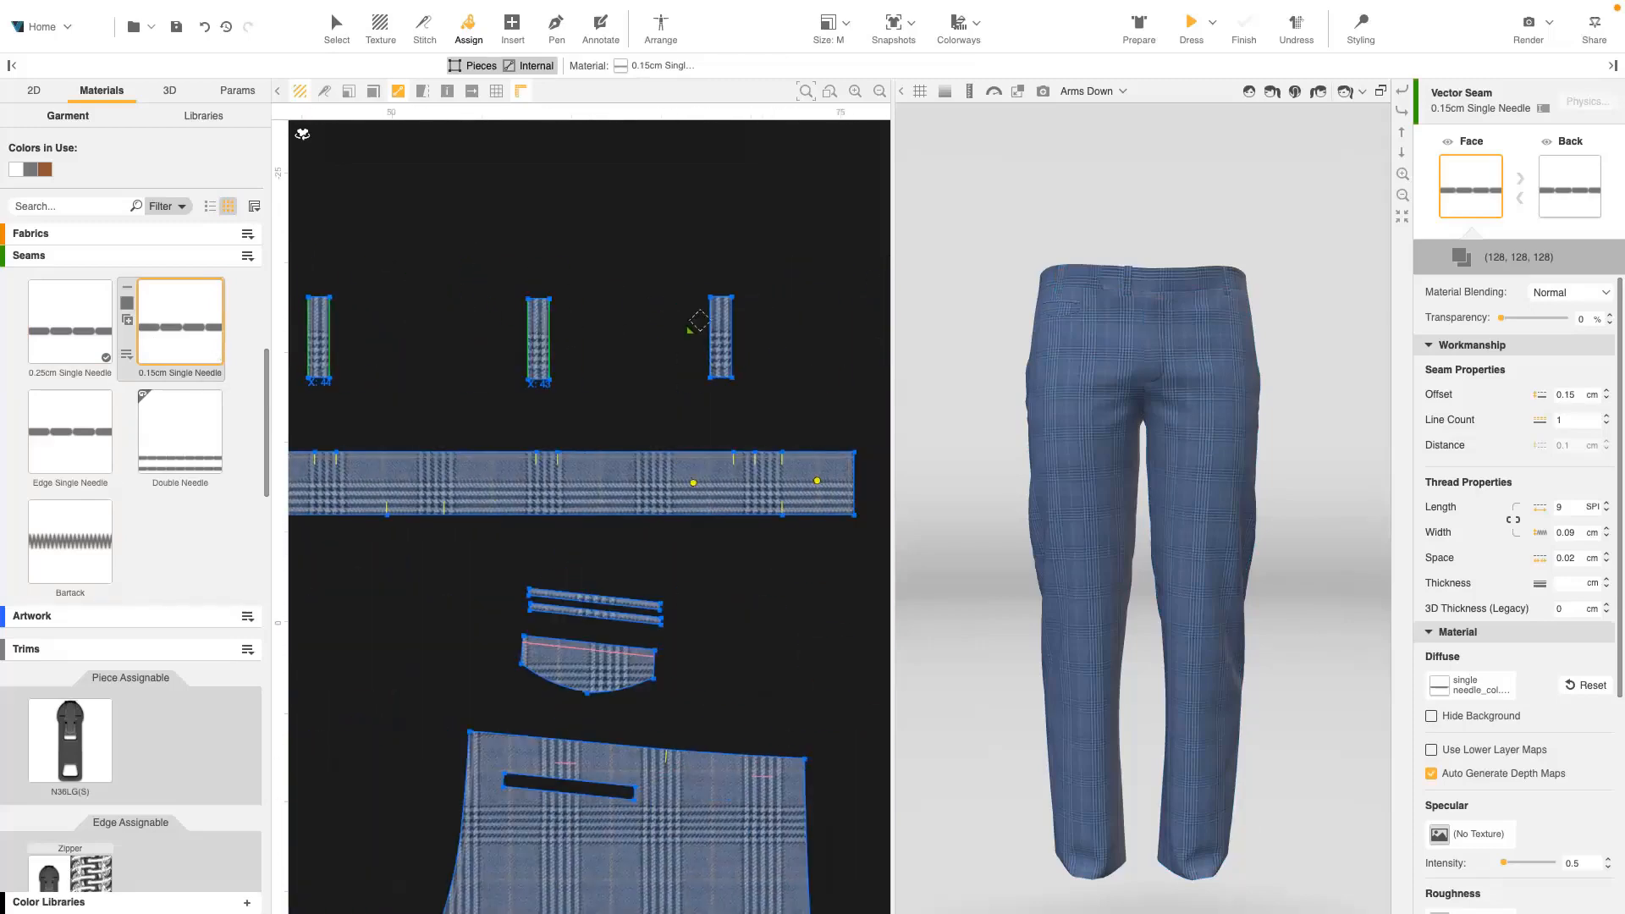
click(710, 328)
click(732, 328)
scroll(735, 332, down, 3)
middle_drag(733, 342, 461, 359)
scroll(573, 584, down, 5)
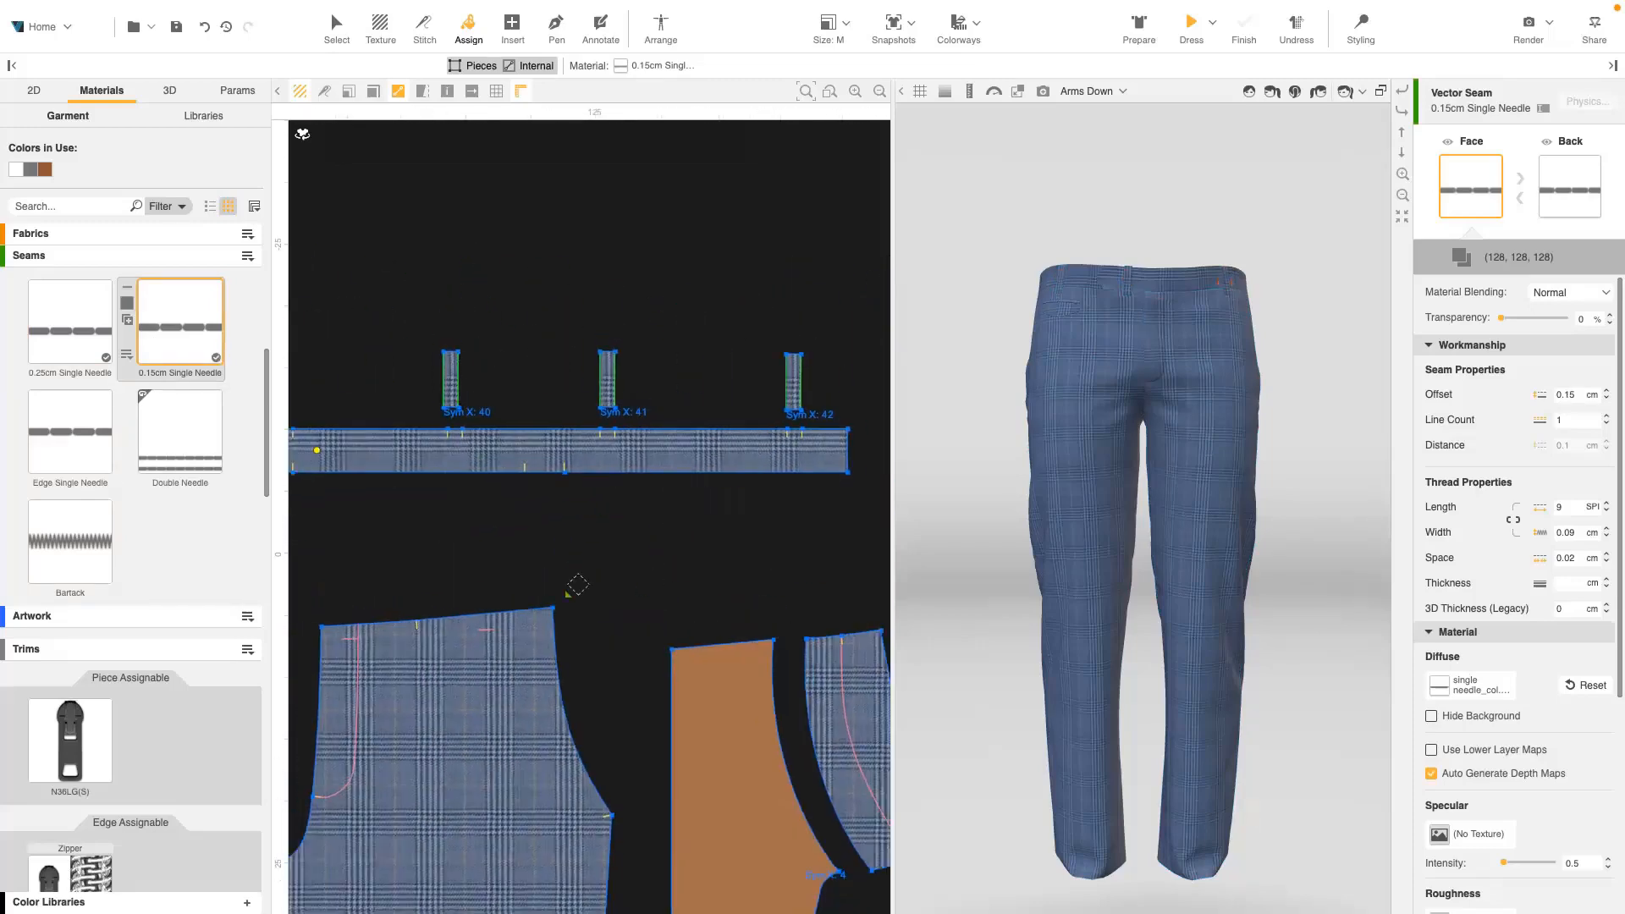
- Assign the 0.15cm Single Needle seam to the front leg's welt pocket opening and the small pocket piece's side and curved lower edges
middle_drag(339, 597, 821, 519)
scroll(550, 503, up, 10)
click(614, 496)
scroll(710, 399, down, 3)
middle_drag(732, 295, 528, 542)
click(414, 370)
click(508, 450)
click(689, 460)
click(760, 415)
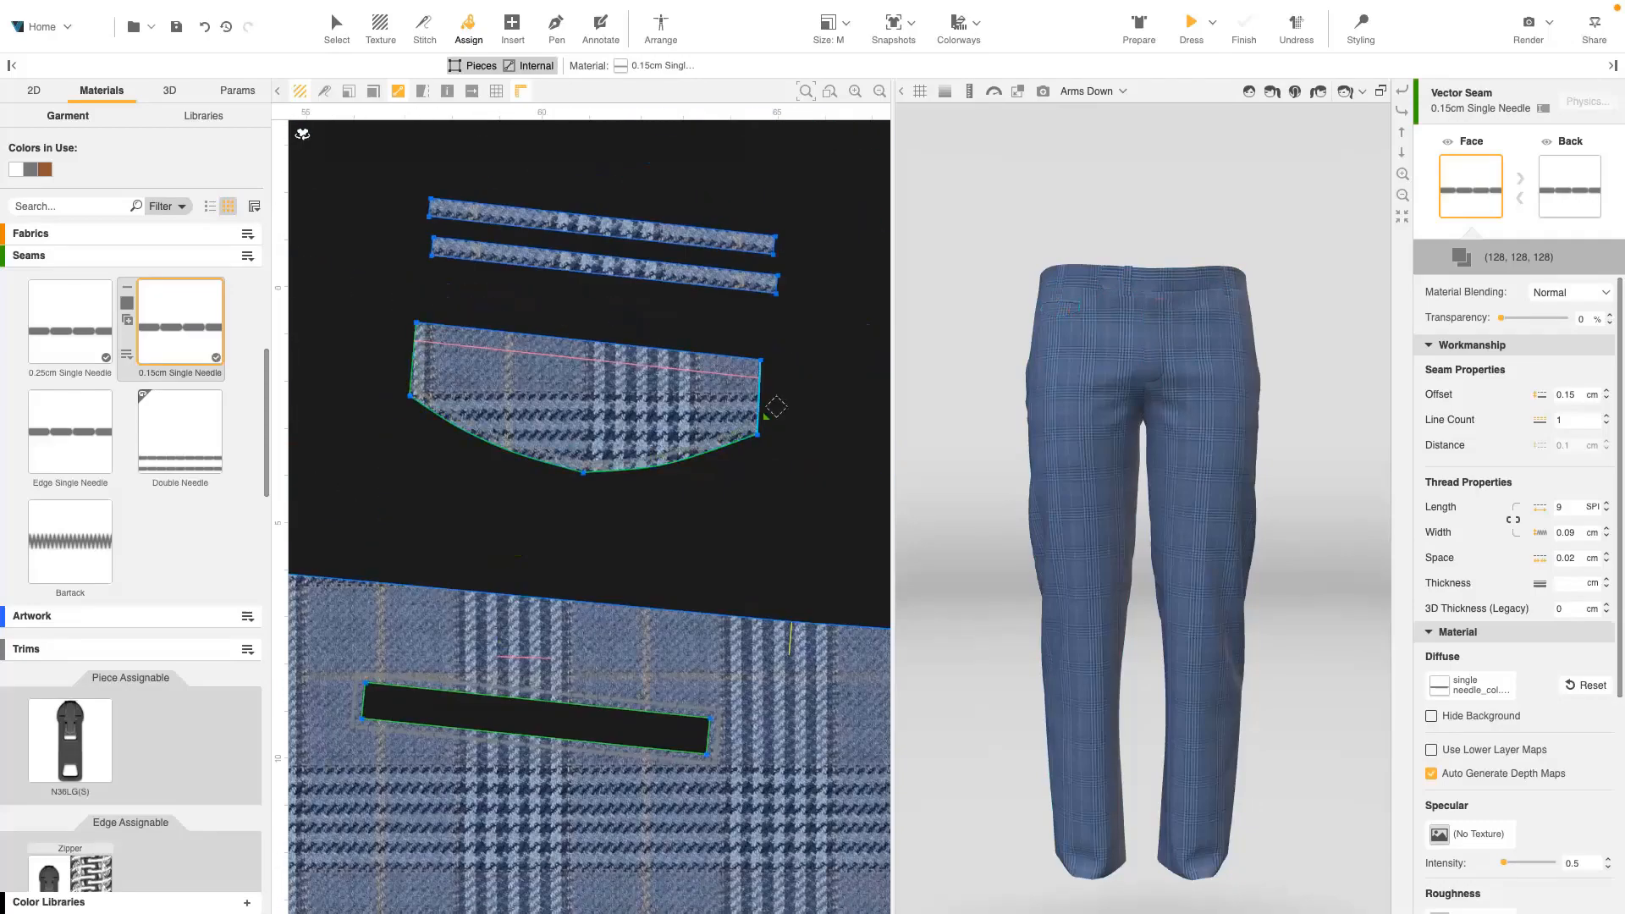
- Assign the 0.15cm Single Needle seam to the back leg's welt pocket opening
scroll(798, 548, down, 3)
scroll(801, 546, down, 6)
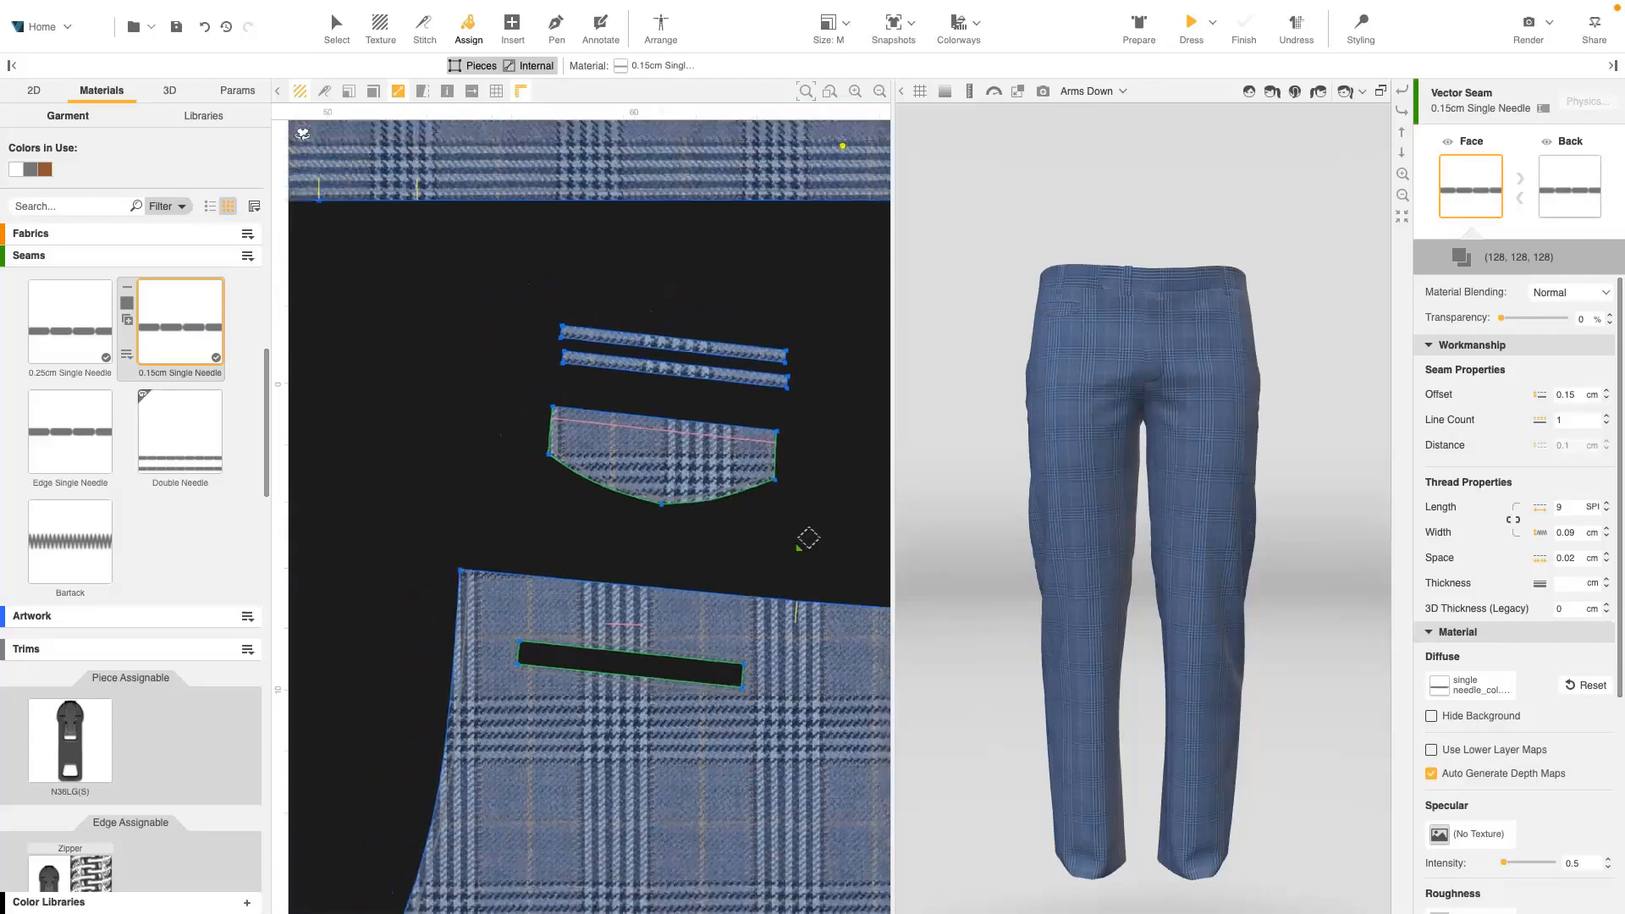
middle_drag(339, 573, 645, 324)
scroll(644, 325, up, 5)
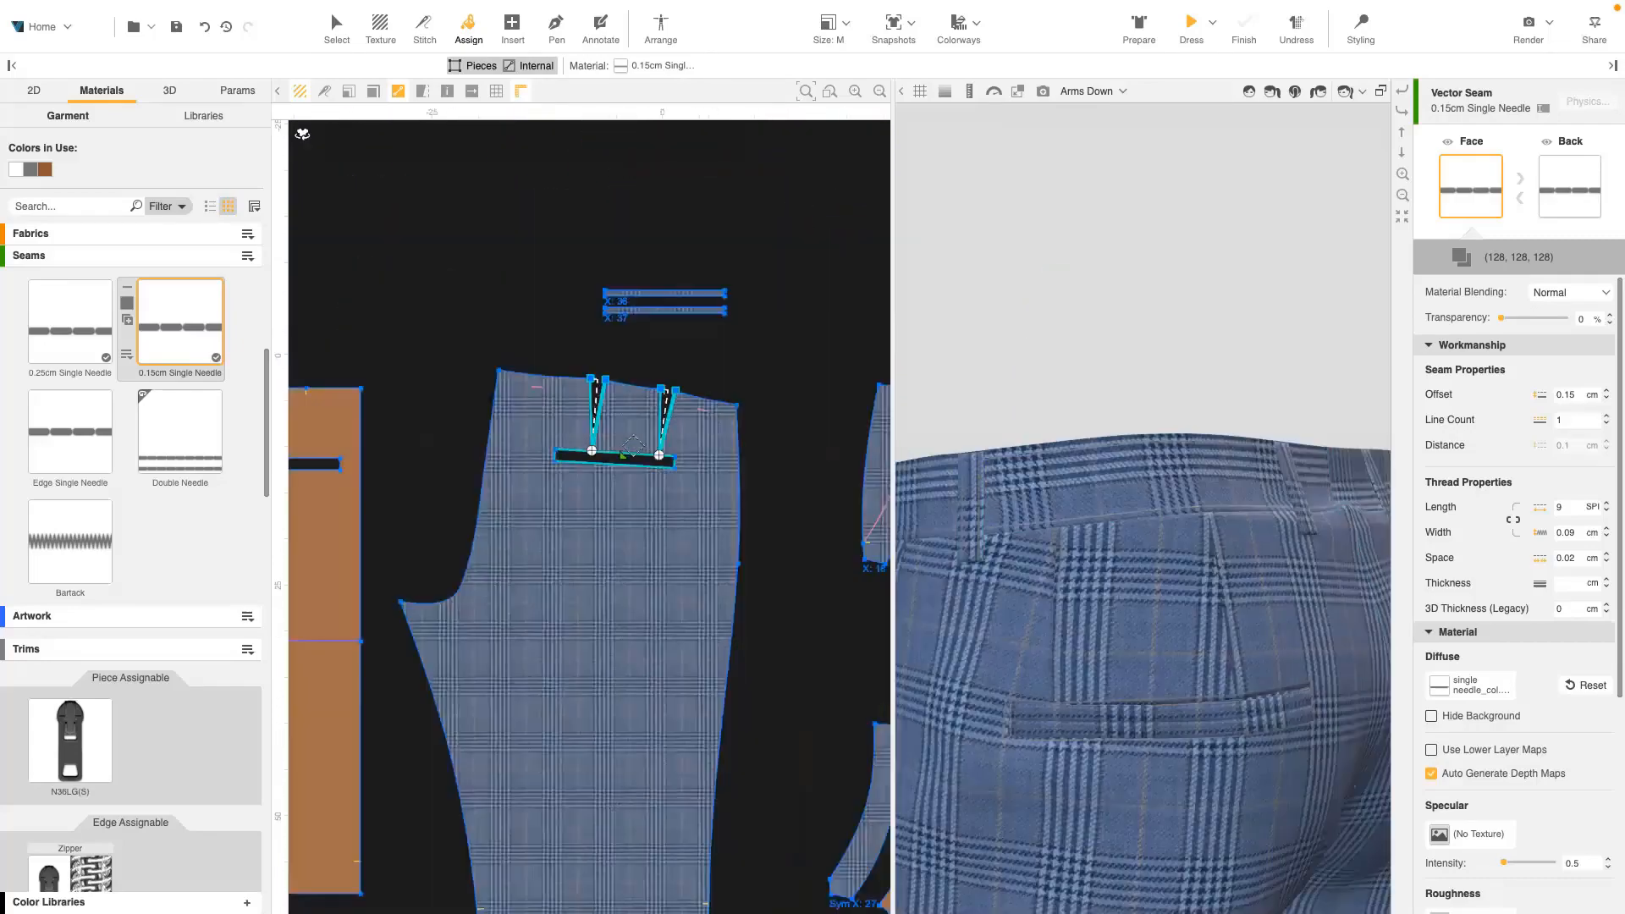
scroll(709, 393, down, 3)
scroll(480, 433, up, 5)
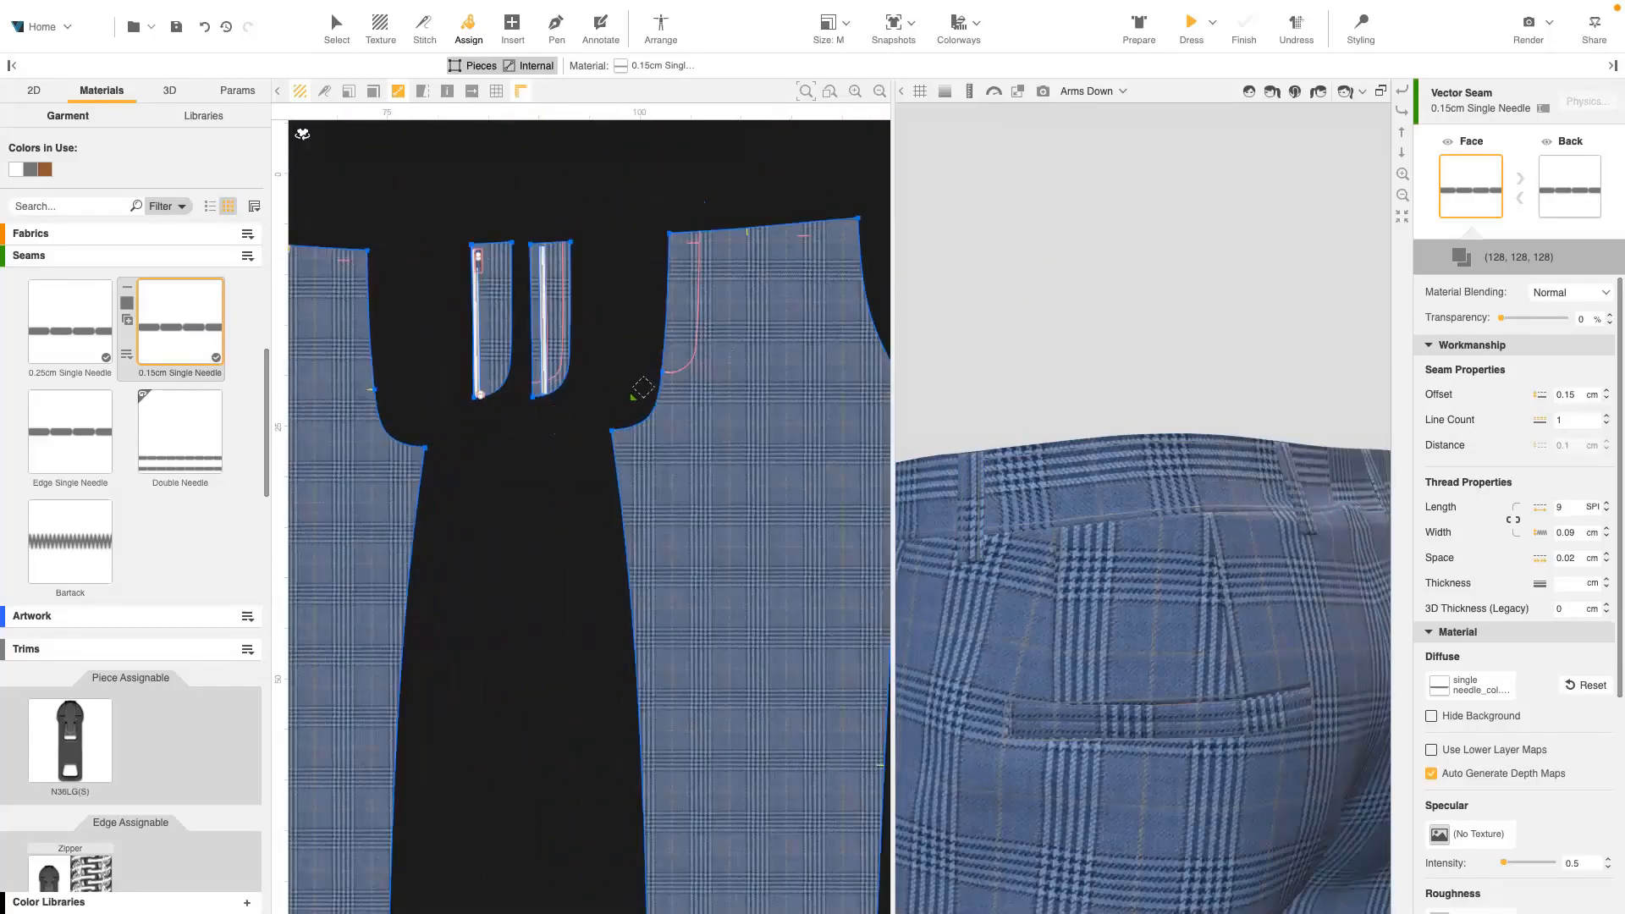
- Assign the Edge Single Needle seam to the J-shaped fly line on the left front leg
click(87, 449)
click(700, 327)
right_drag(652, 524, 1217, 511)
scroll(1217, 511, up, 3)
scroll(584, 609, down, 6)
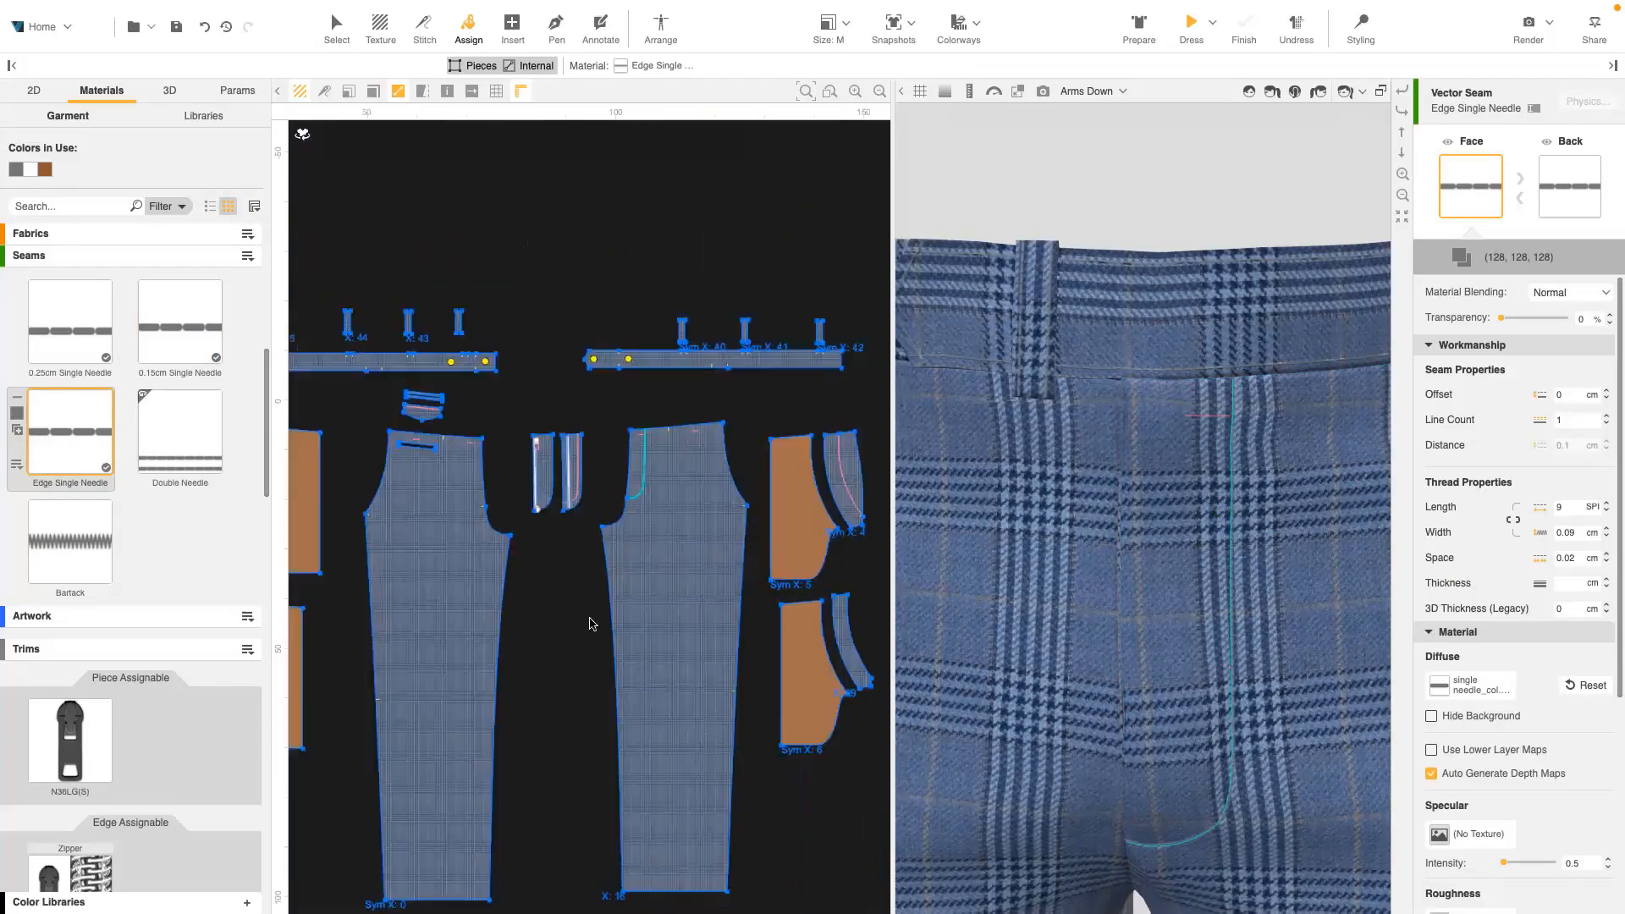
- Assign the Double Needle seam to the bottom hems of the trouser legs and inspect it on the 3D garment
click(217, 446)
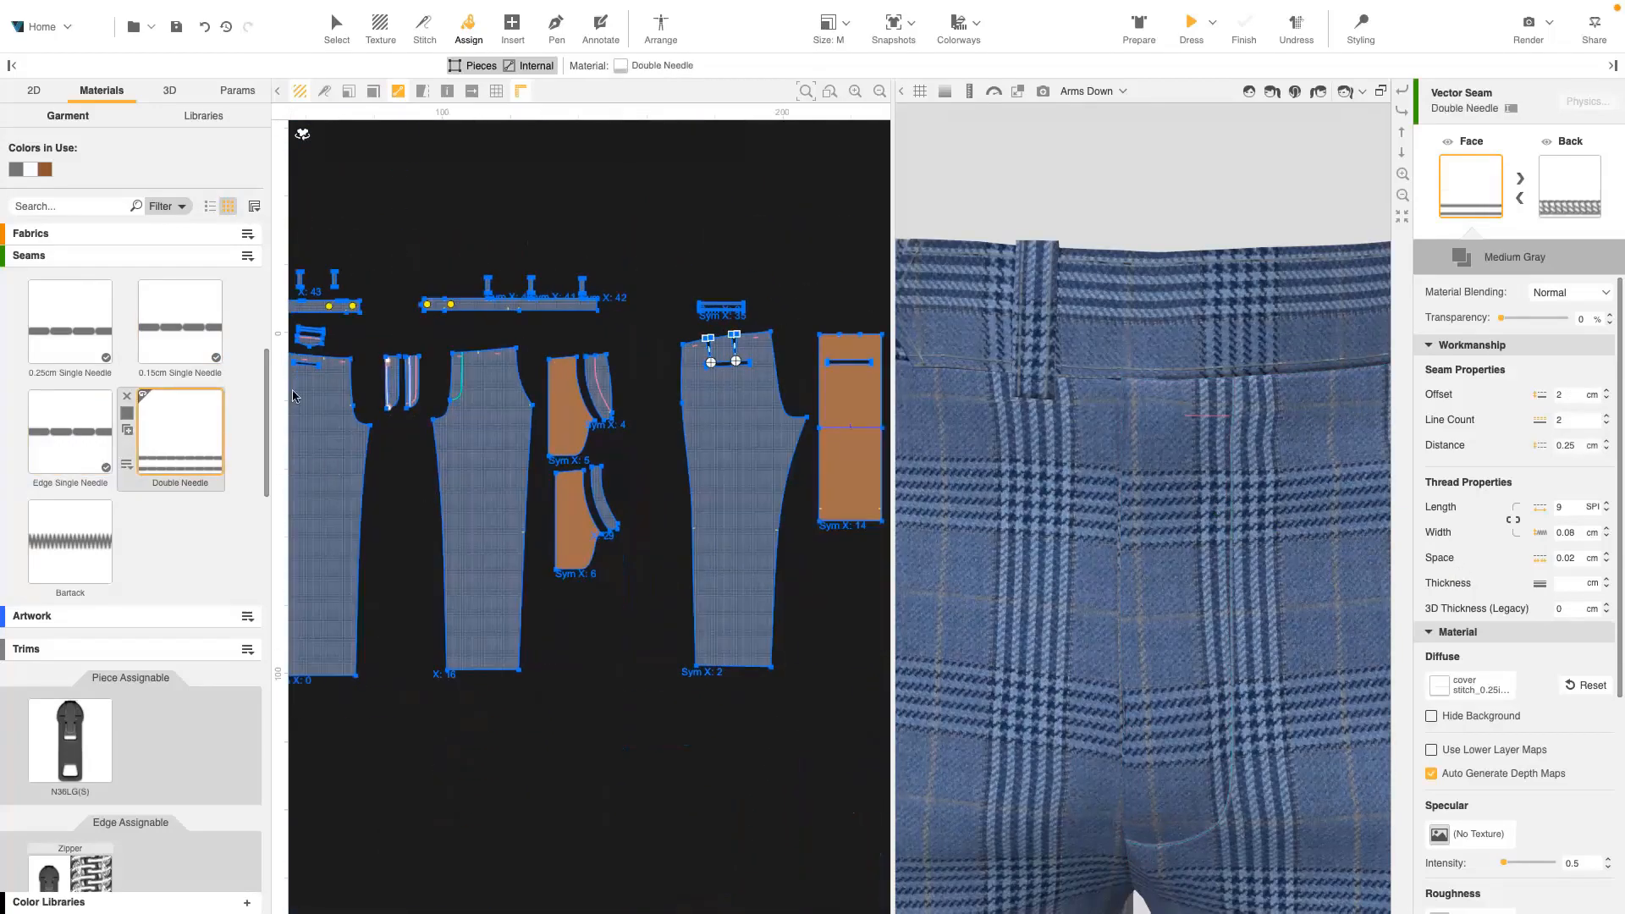
click(337, 390)
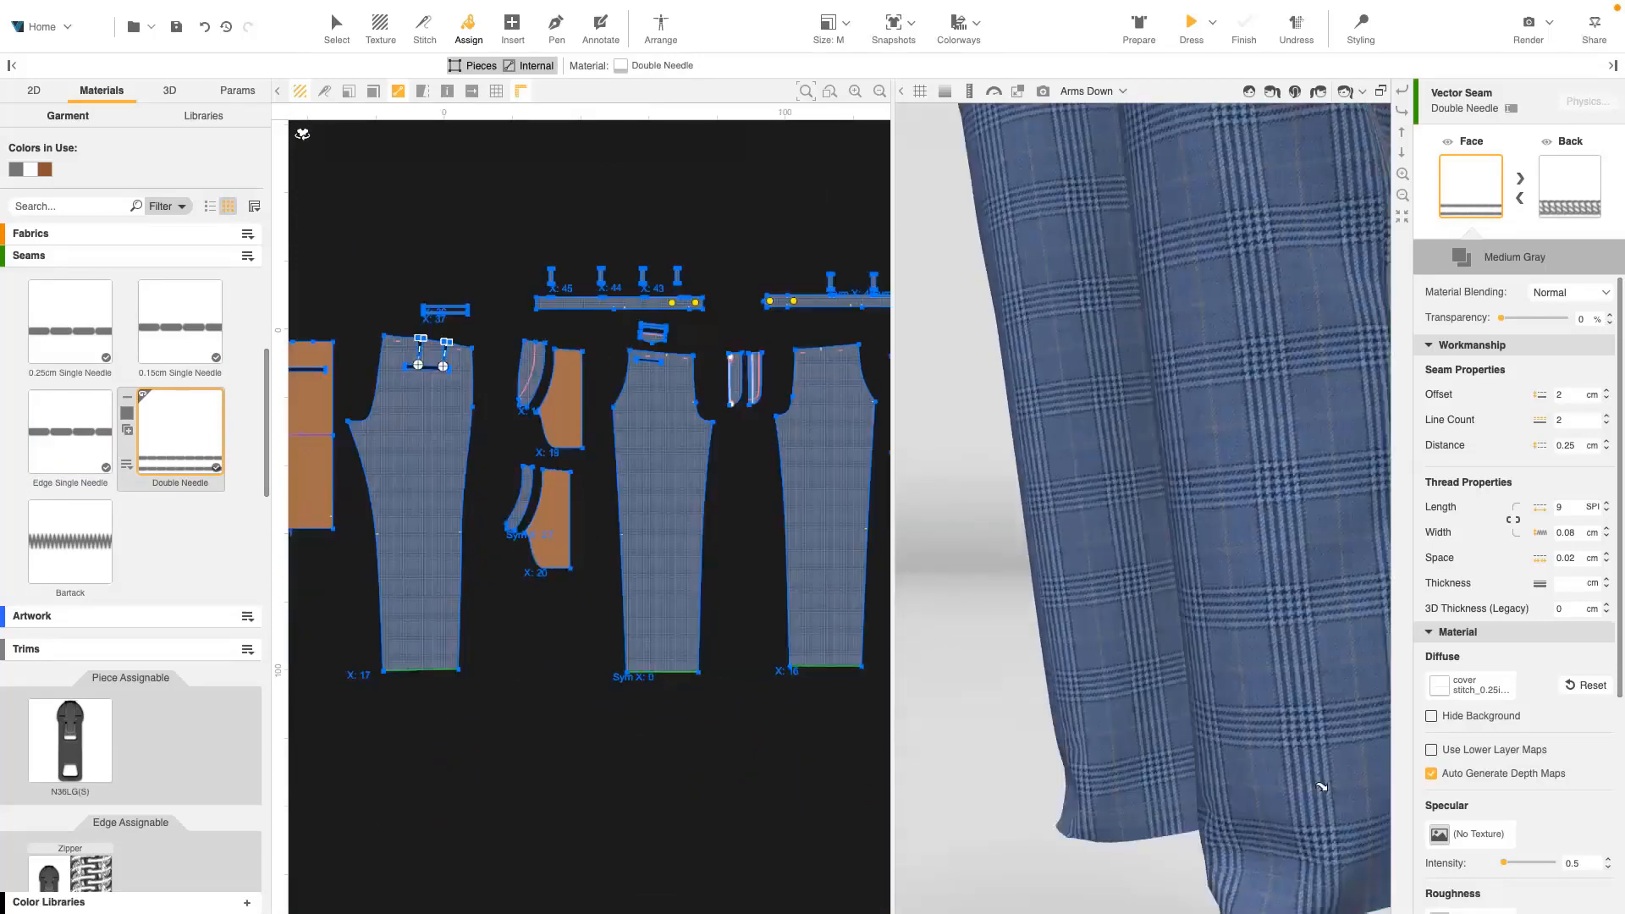
right_drag(1453, 527, 1217, 409)
scroll(1324, 556, up, 3)
scroll(1324, 555, down, 5)
scroll(1217, 409, up, 5)
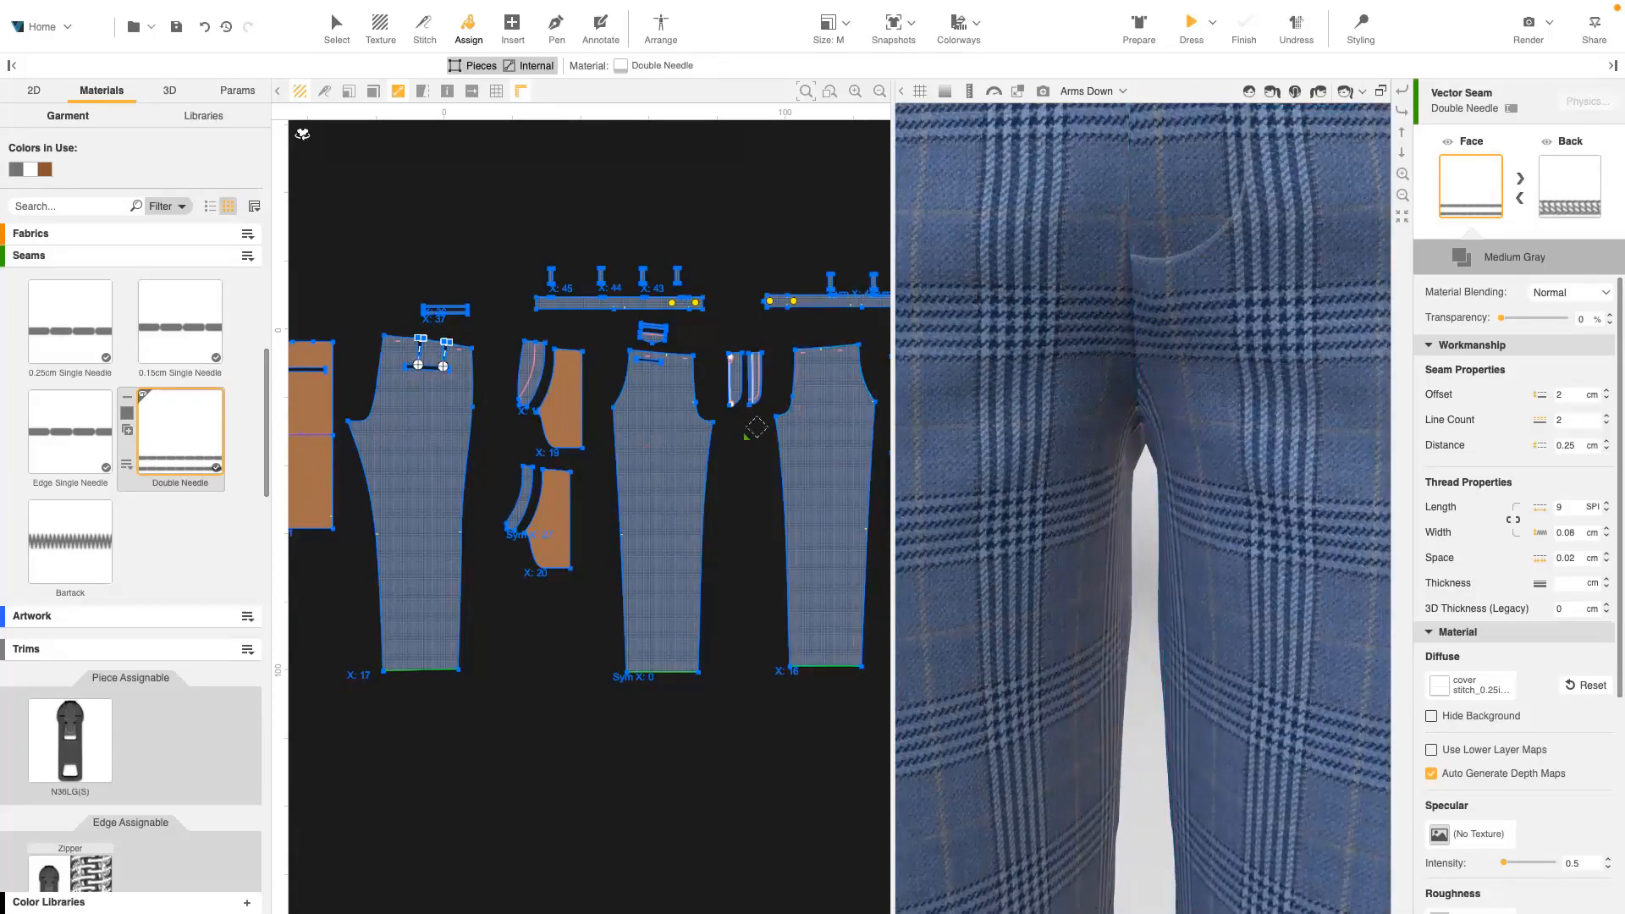
- Turn off Assign Seam to Symmetrical for the left front leg and right back leg pieces
scroll(653, 436, up, 5)
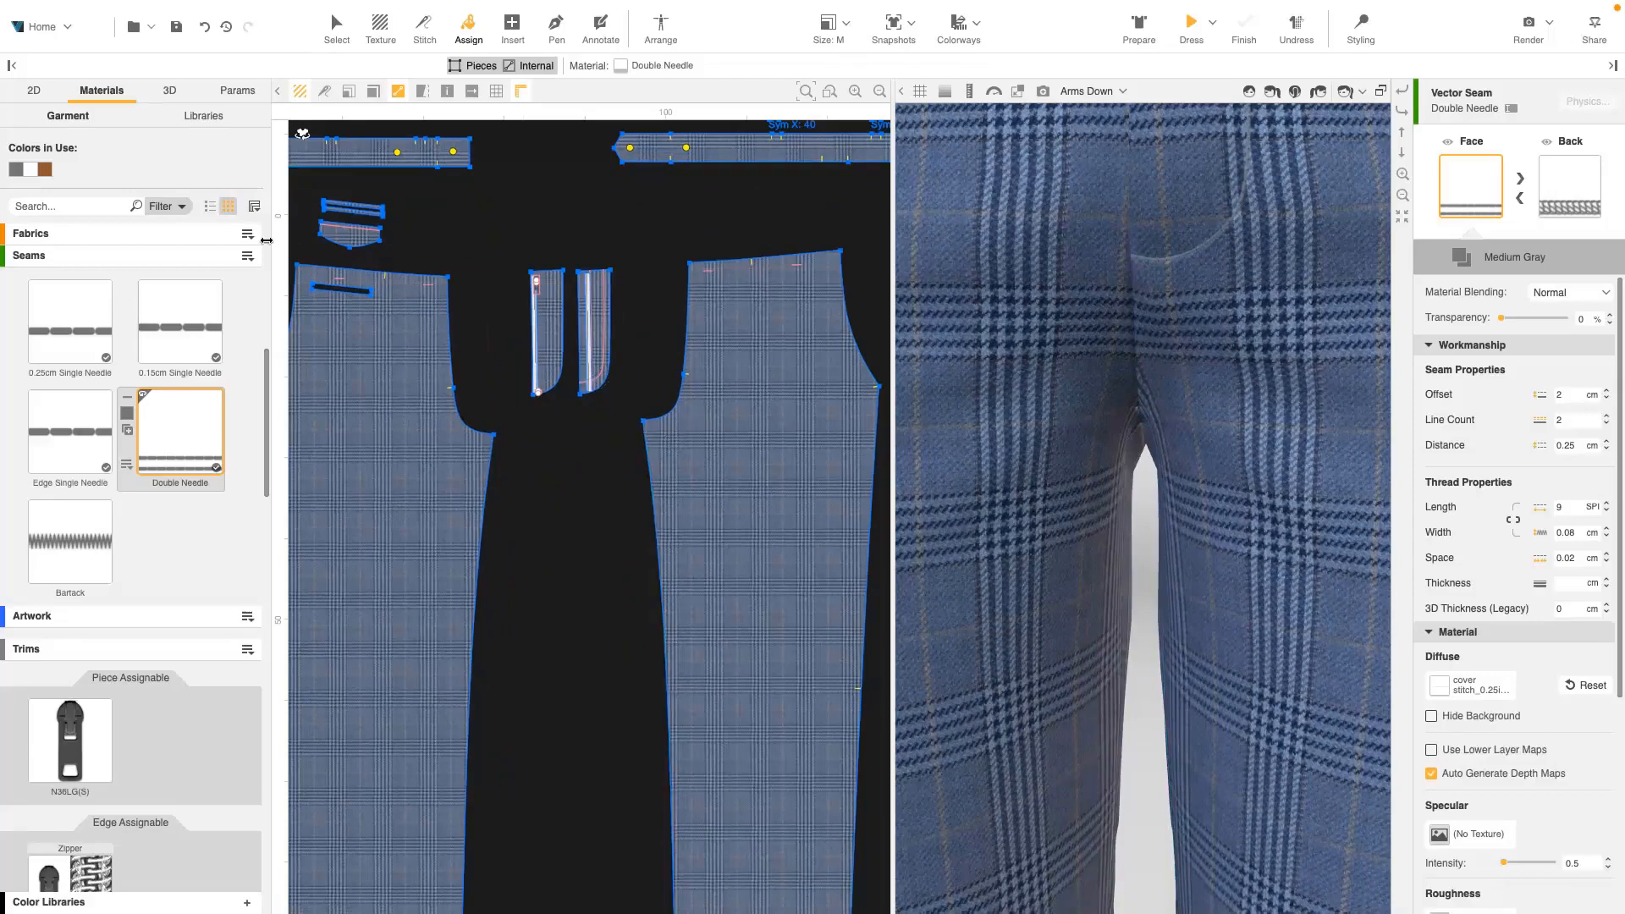
click(188, 346)
click(755, 459)
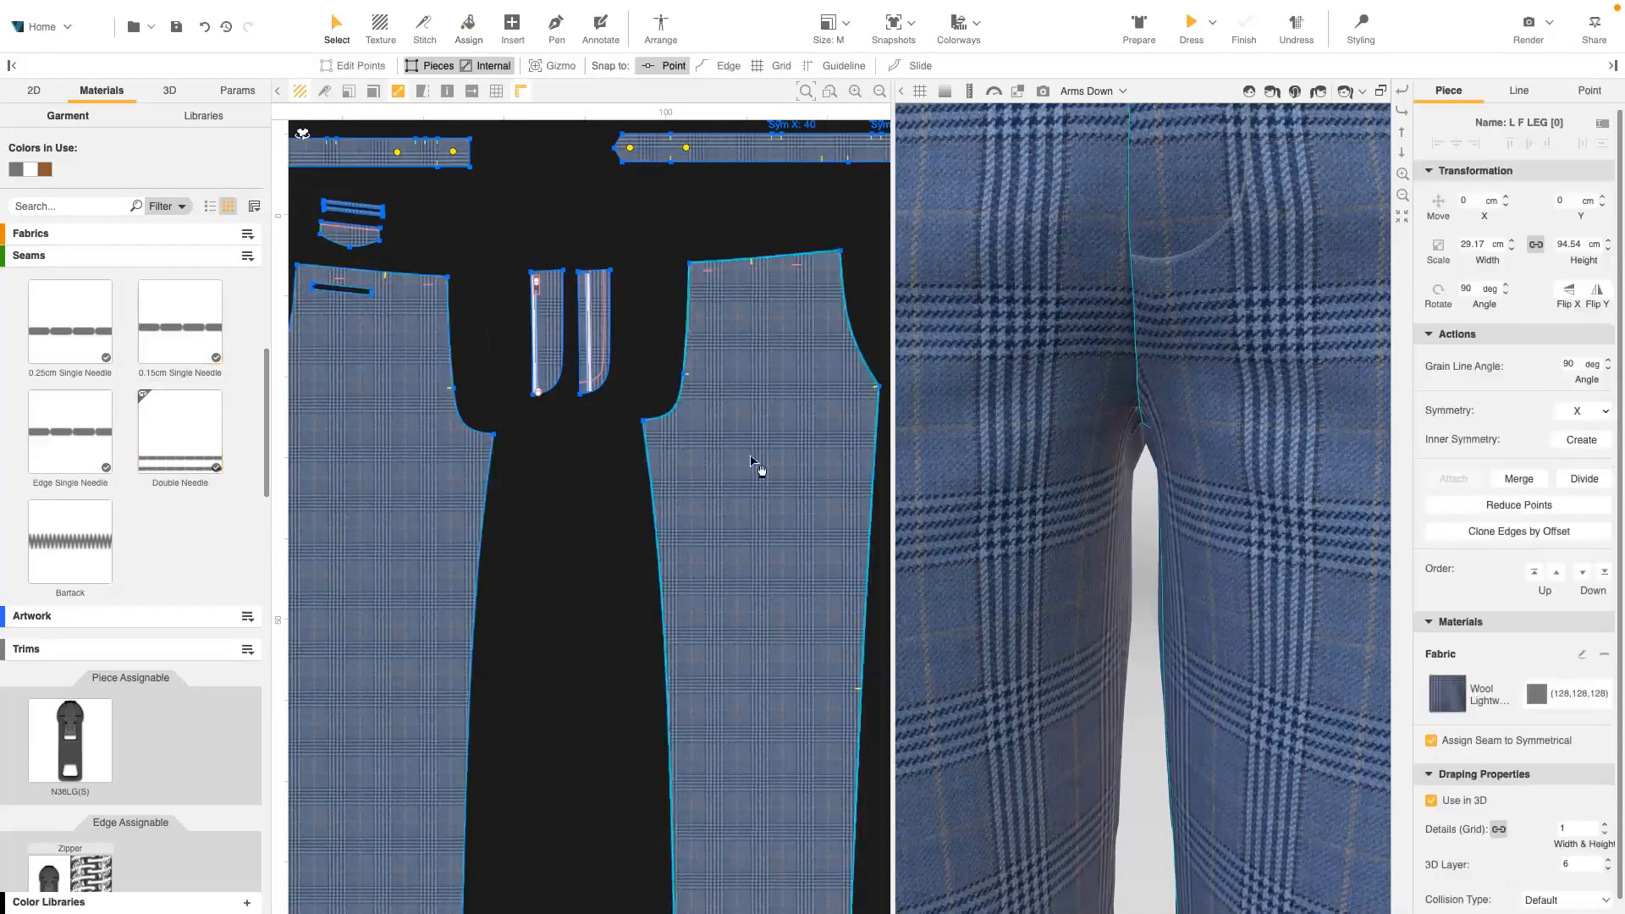
scroll(754, 460, down, 3)
middle_drag(736, 455, 366, 439)
shift+click(768, 480)
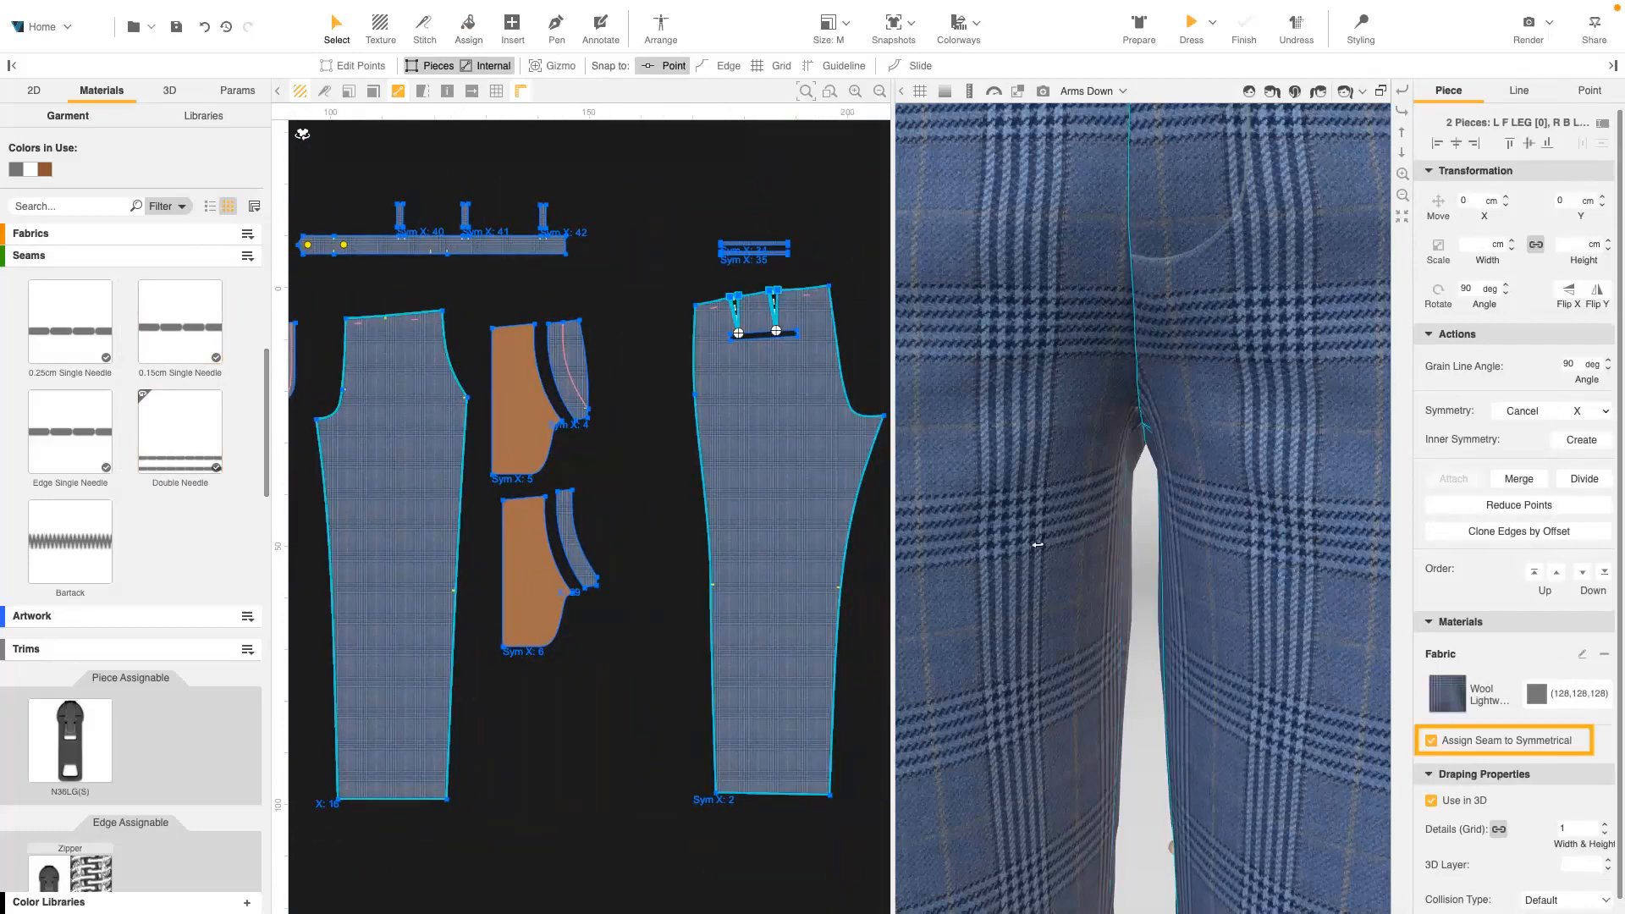
click(1493, 740)
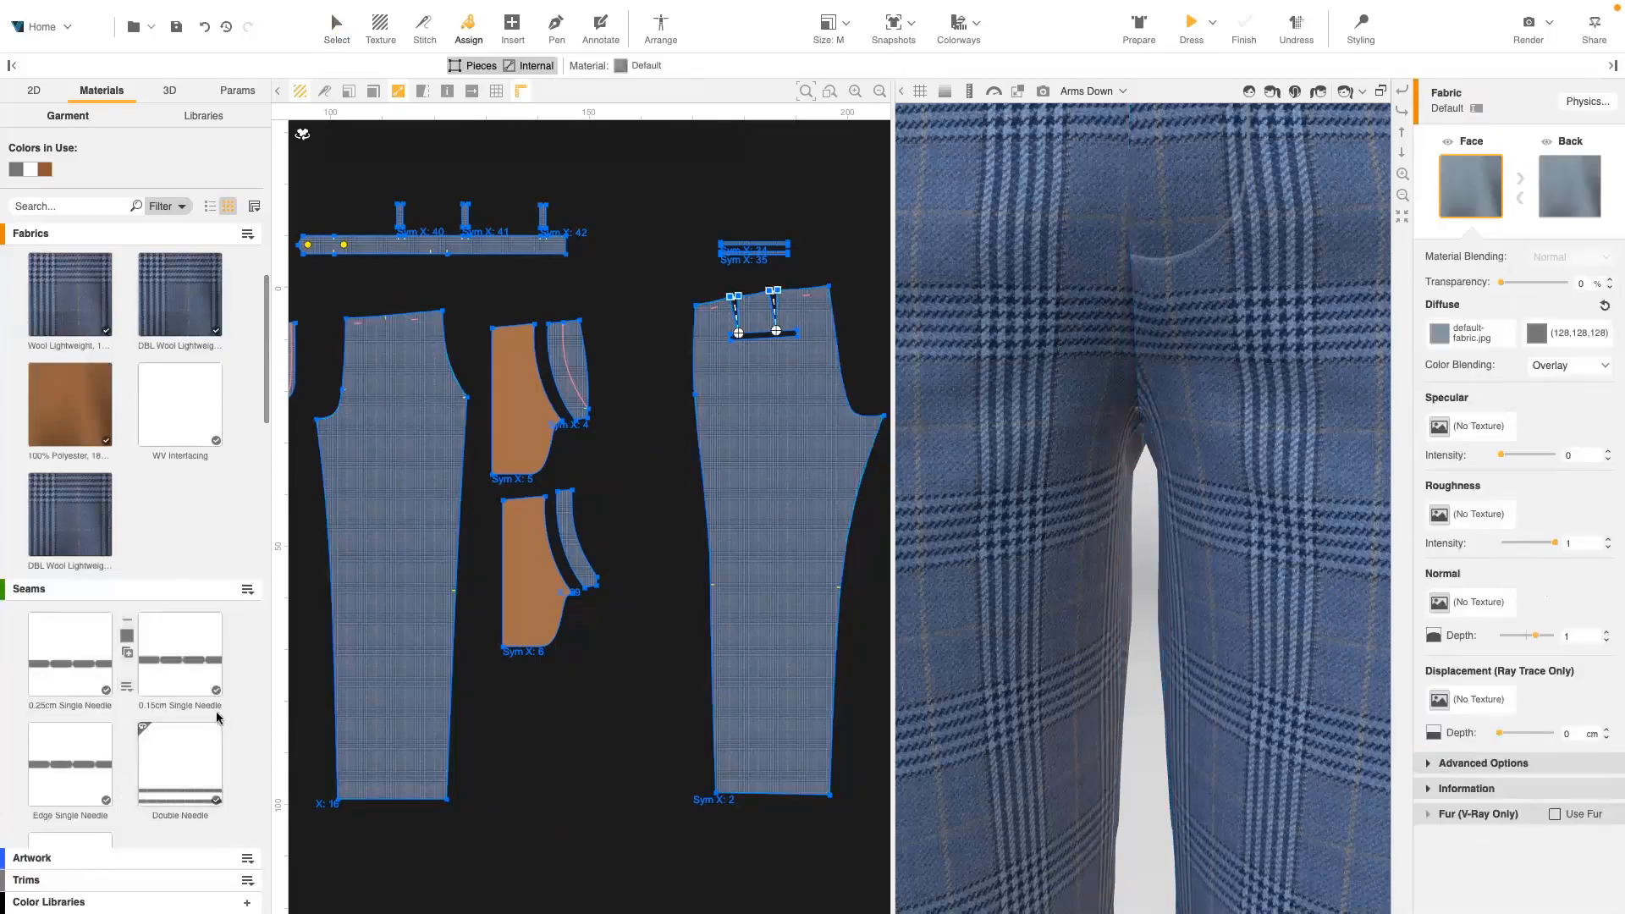
- Assign the 0.15cm Single Needle seam to the right back leg's rise and the left front leg's lower crotch curve
click(194, 674)
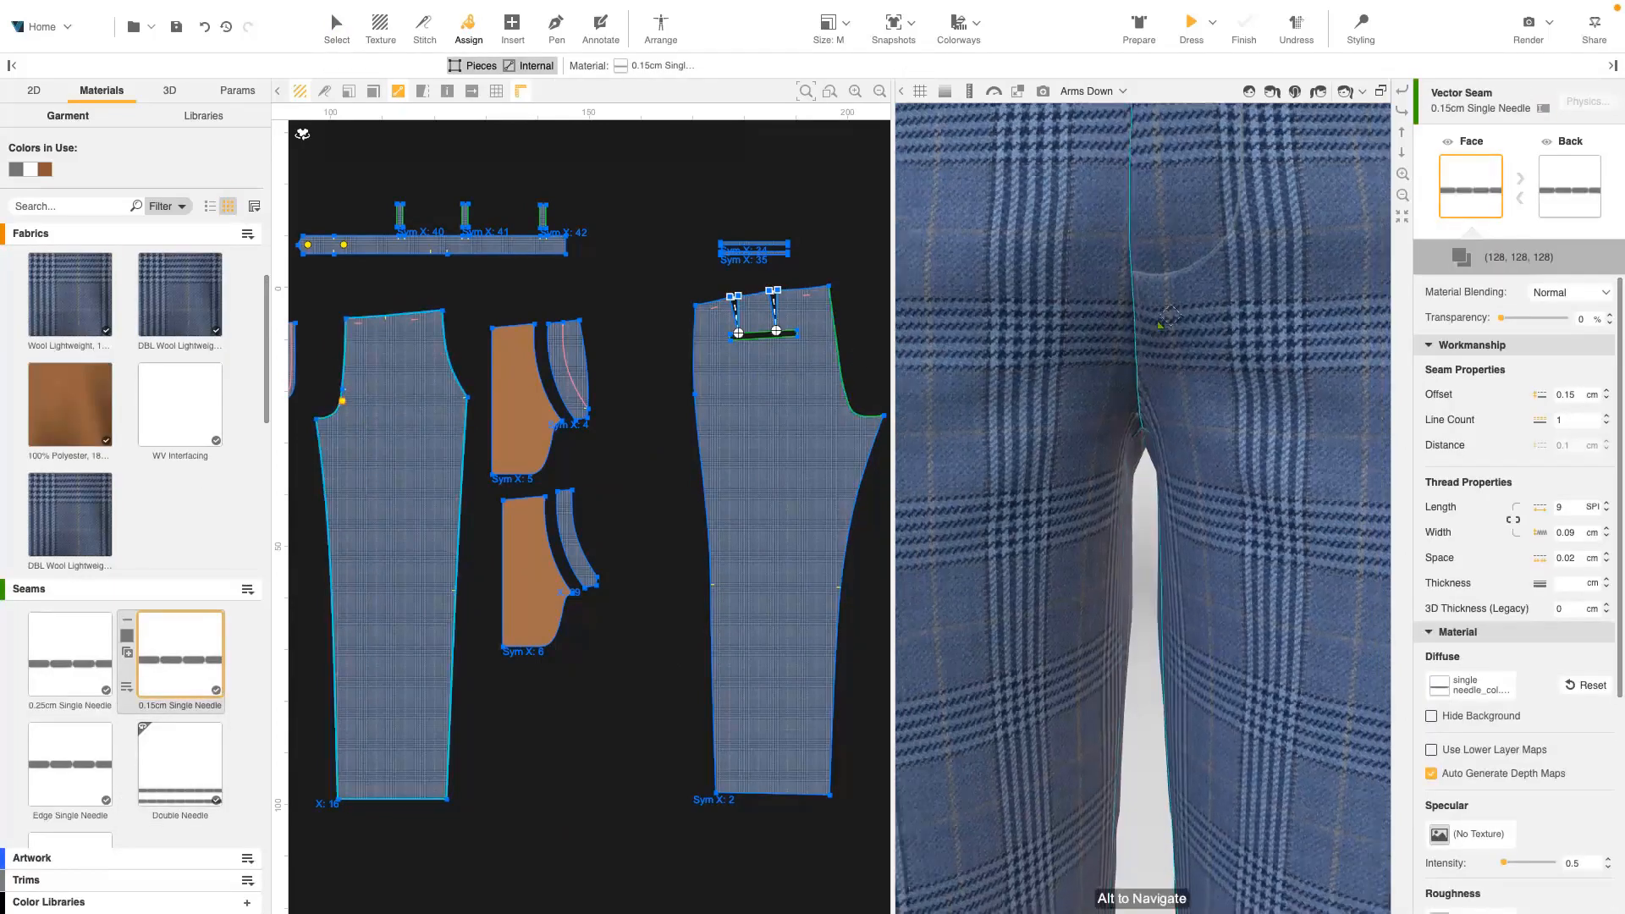
scroll(1171, 317, down, 10)
drag(1300, 442, 1439, 482)
scroll(1182, 333, up, 5)
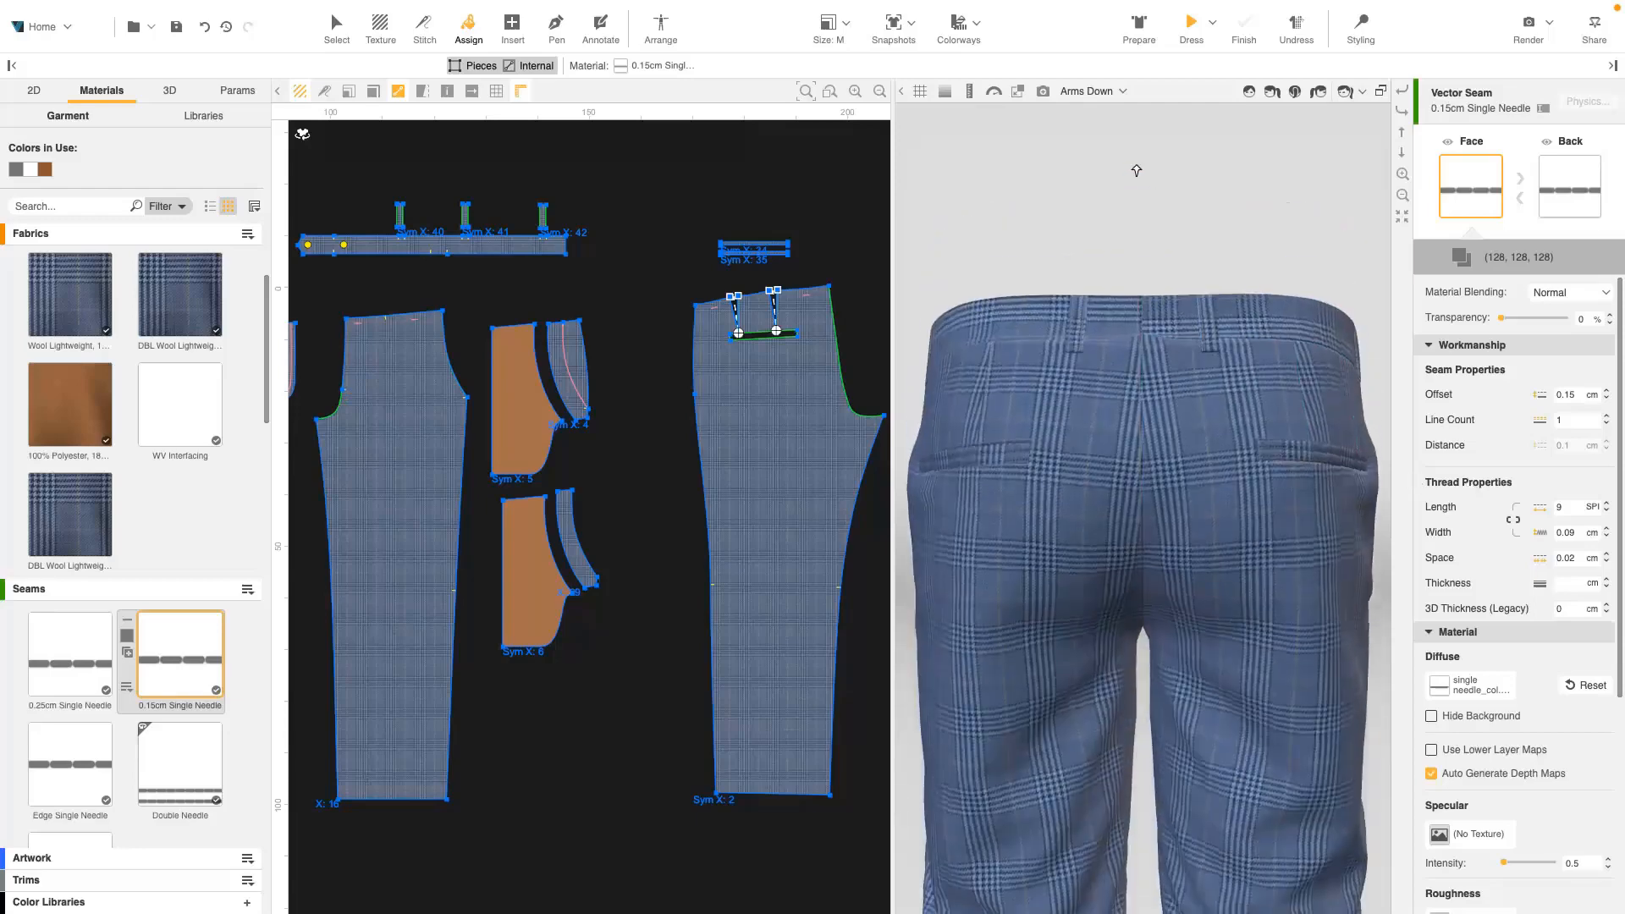
scroll(1137, 170, up, 3)
scroll(1216, 235, down, 1)
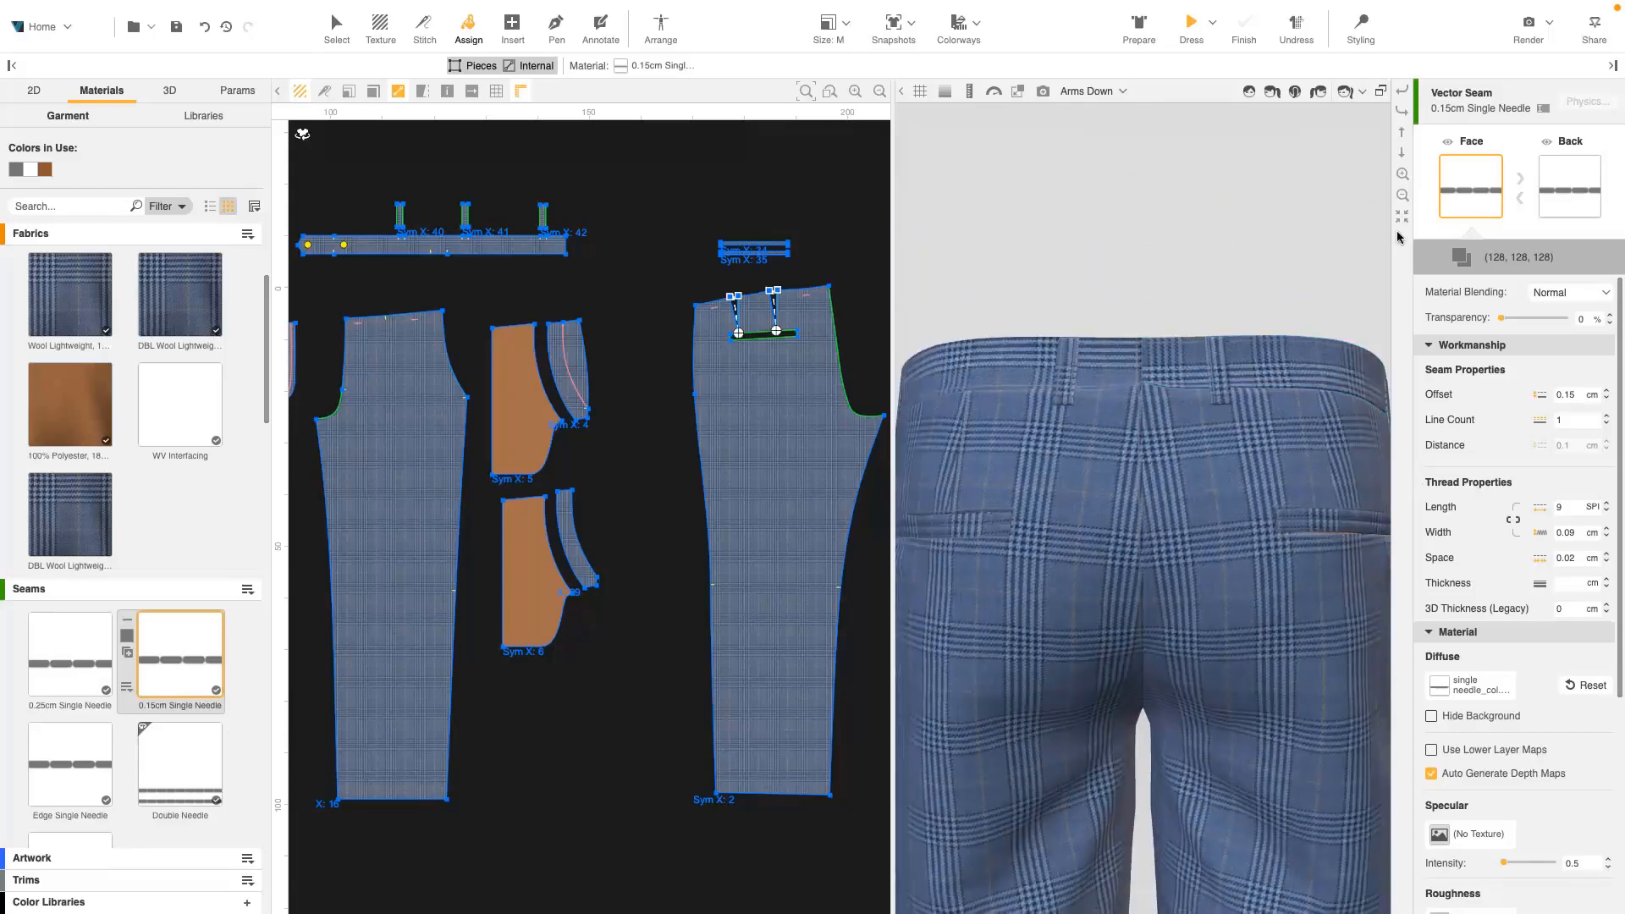
- Draw a short internal line about 0.86 cm long inward from the rise notch on the left front leg
drag(1337, 252, 1245, 222)
scroll(1301, 432, down, 5)
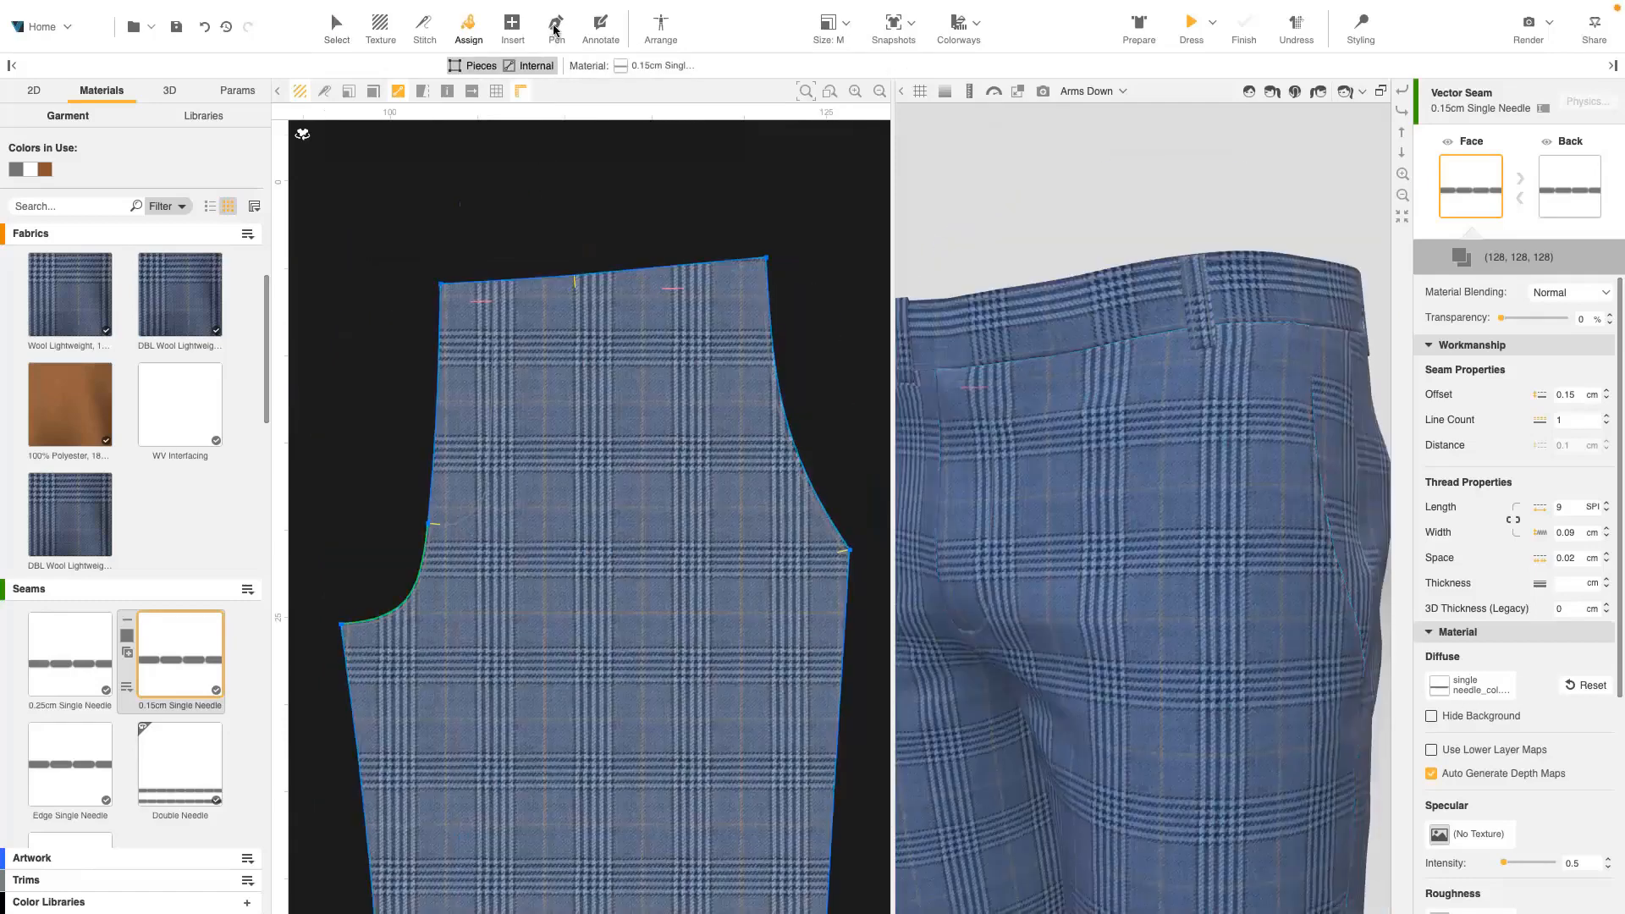
click(555, 30)
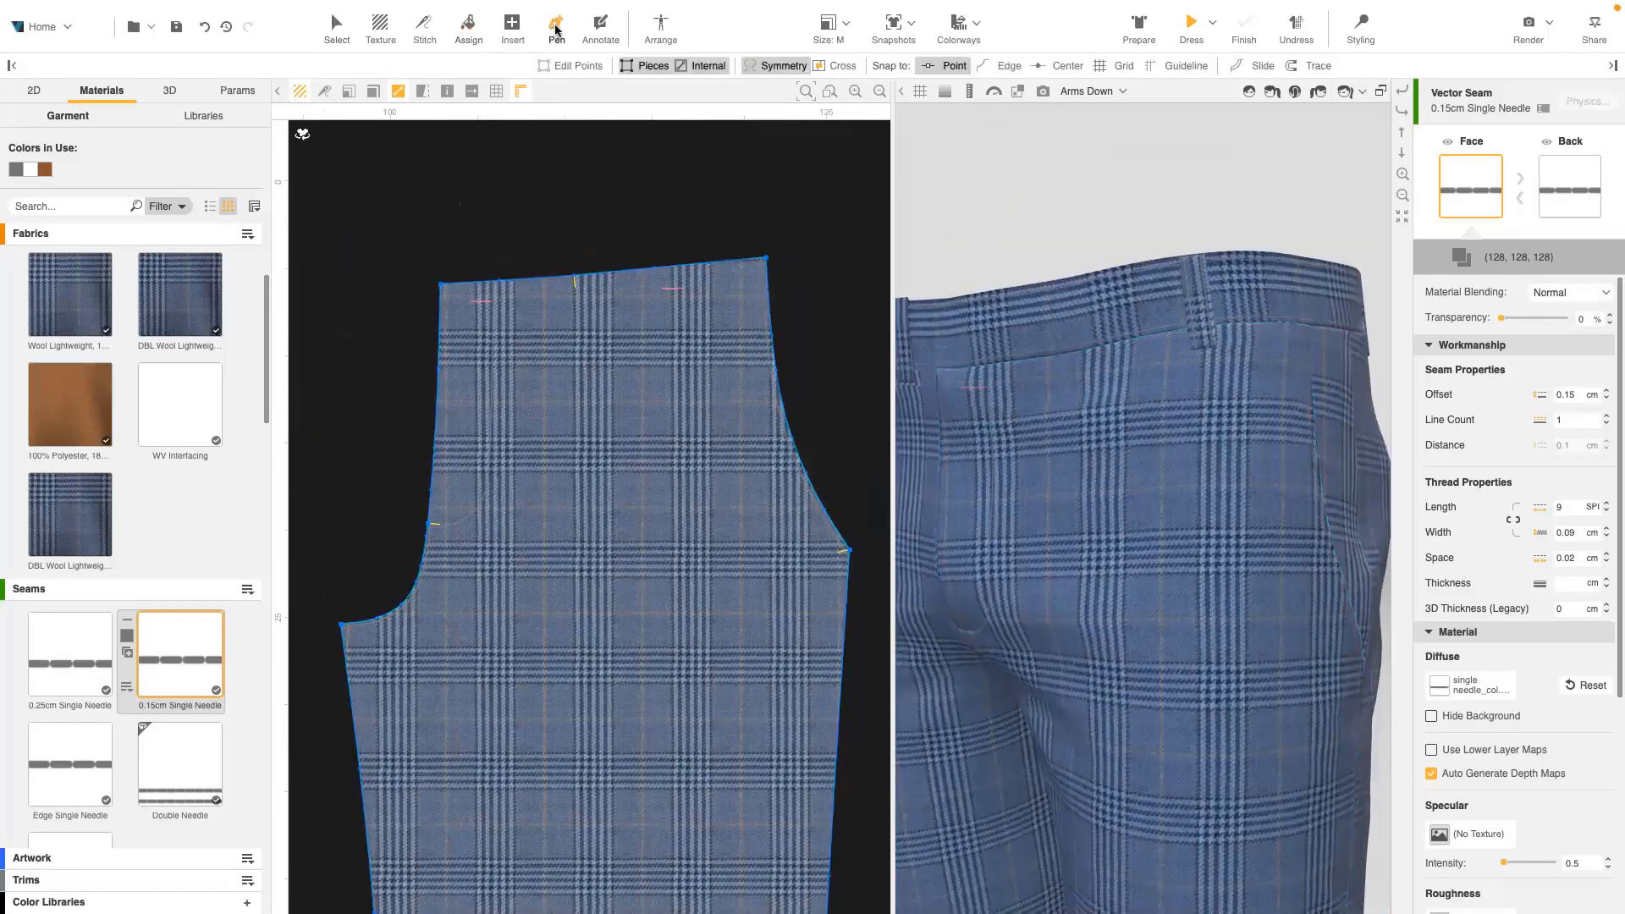
click(428, 523)
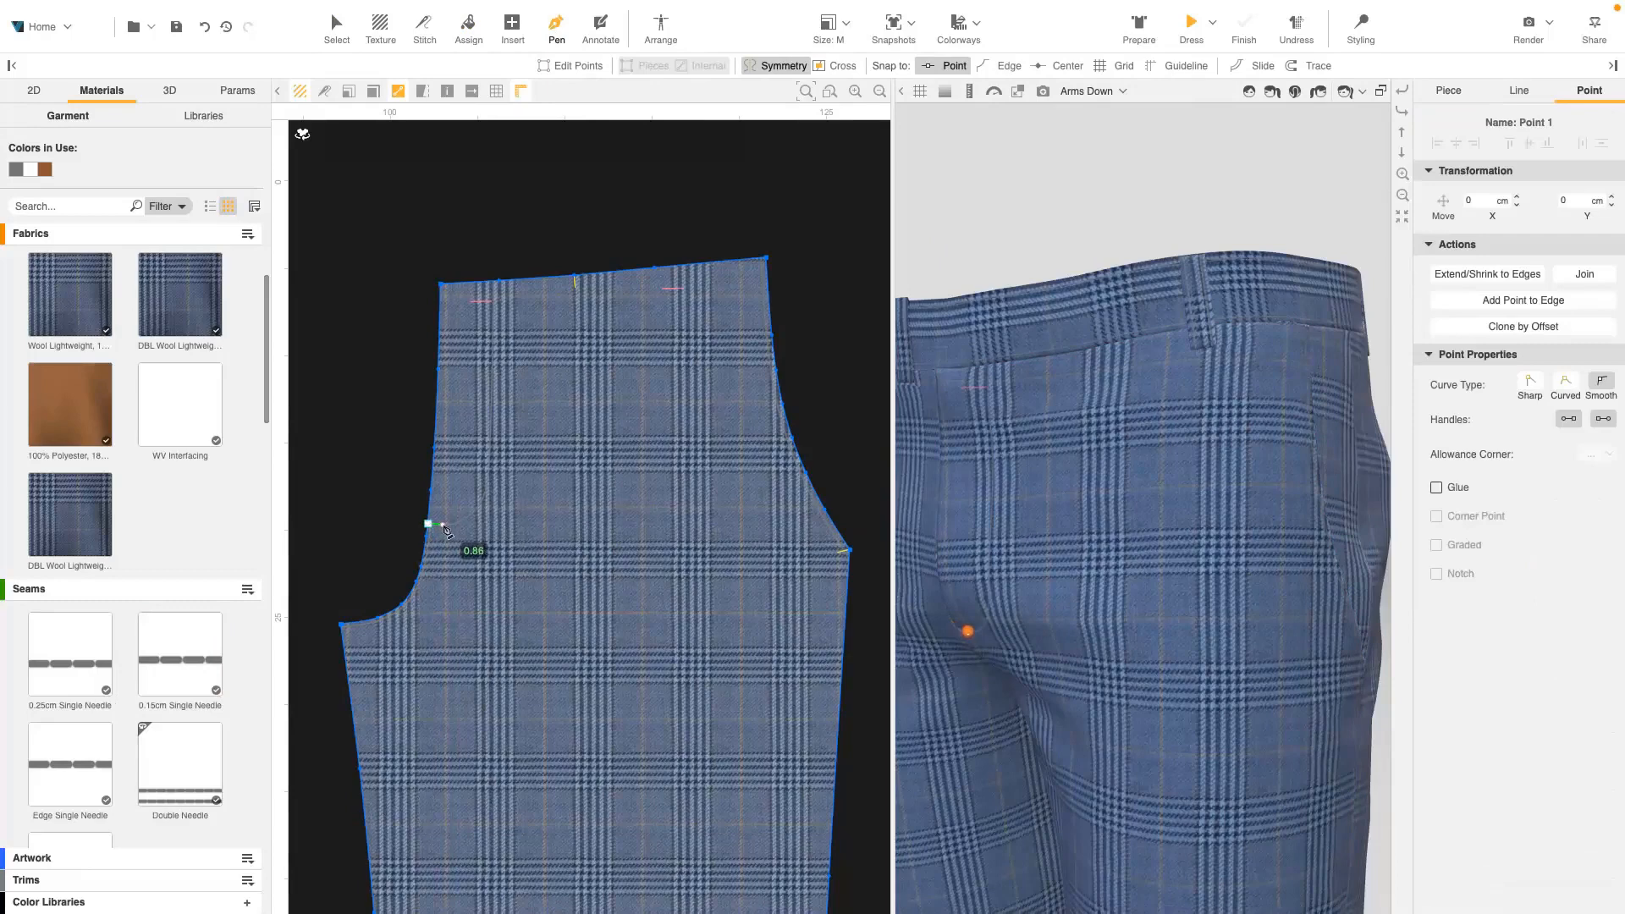
double_click(443, 525)
- Draw short internal lines at both ends of the front leg's side pocket edge, the upper one about 0.98 cm long
click(751, 271)
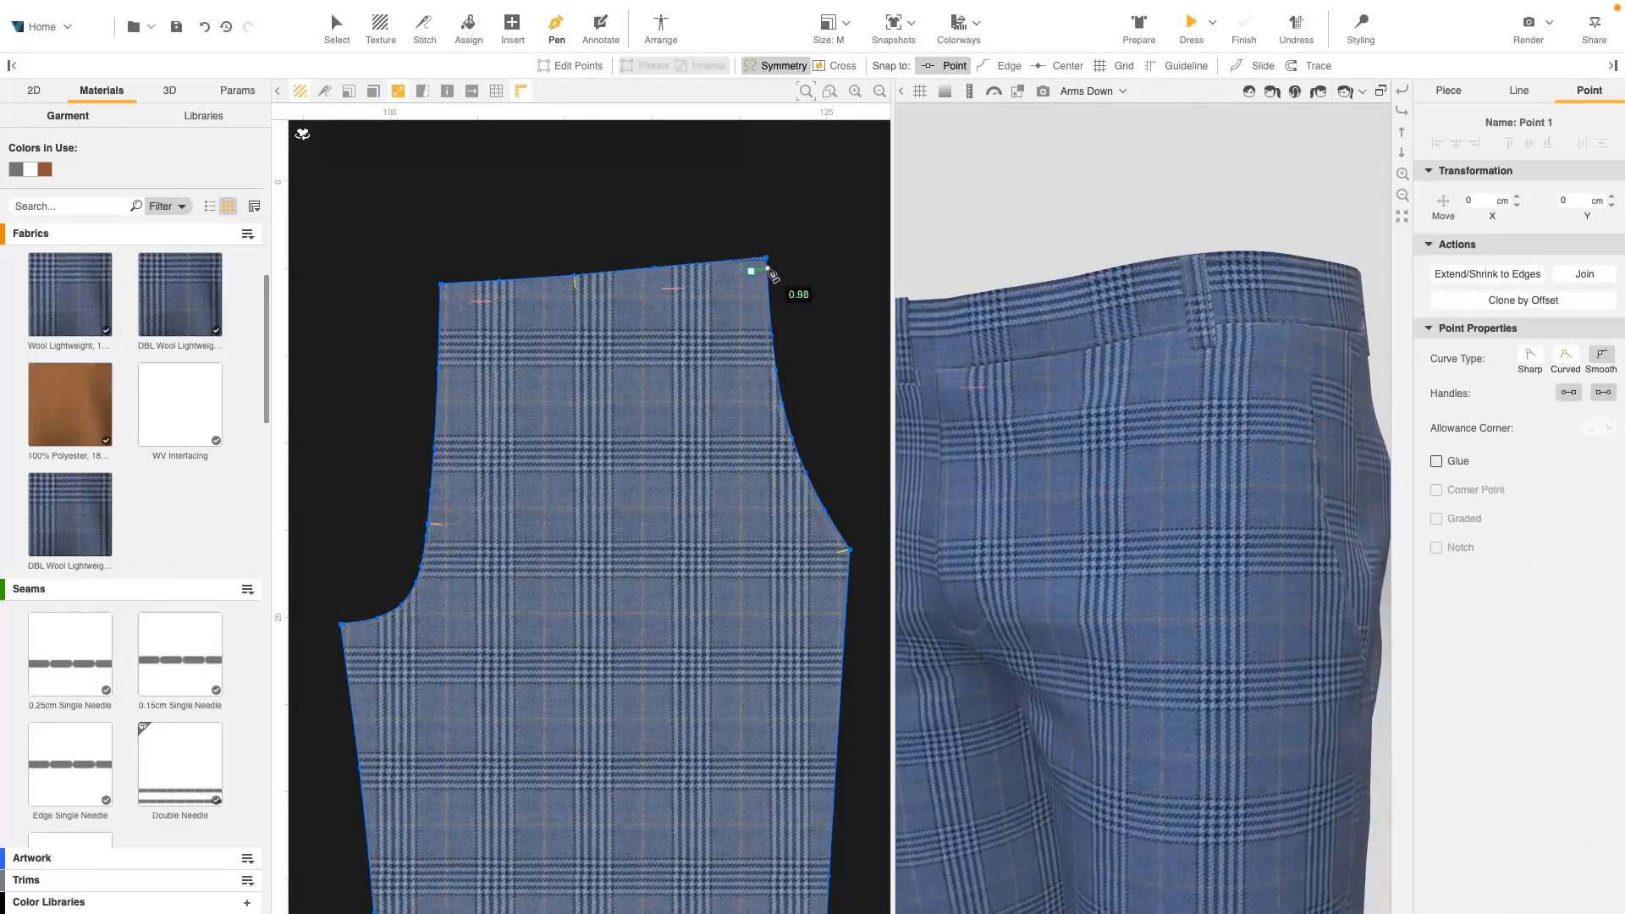
double_click(768, 269)
click(838, 552)
double_click(849, 550)
scroll(592, 517, down, 1)
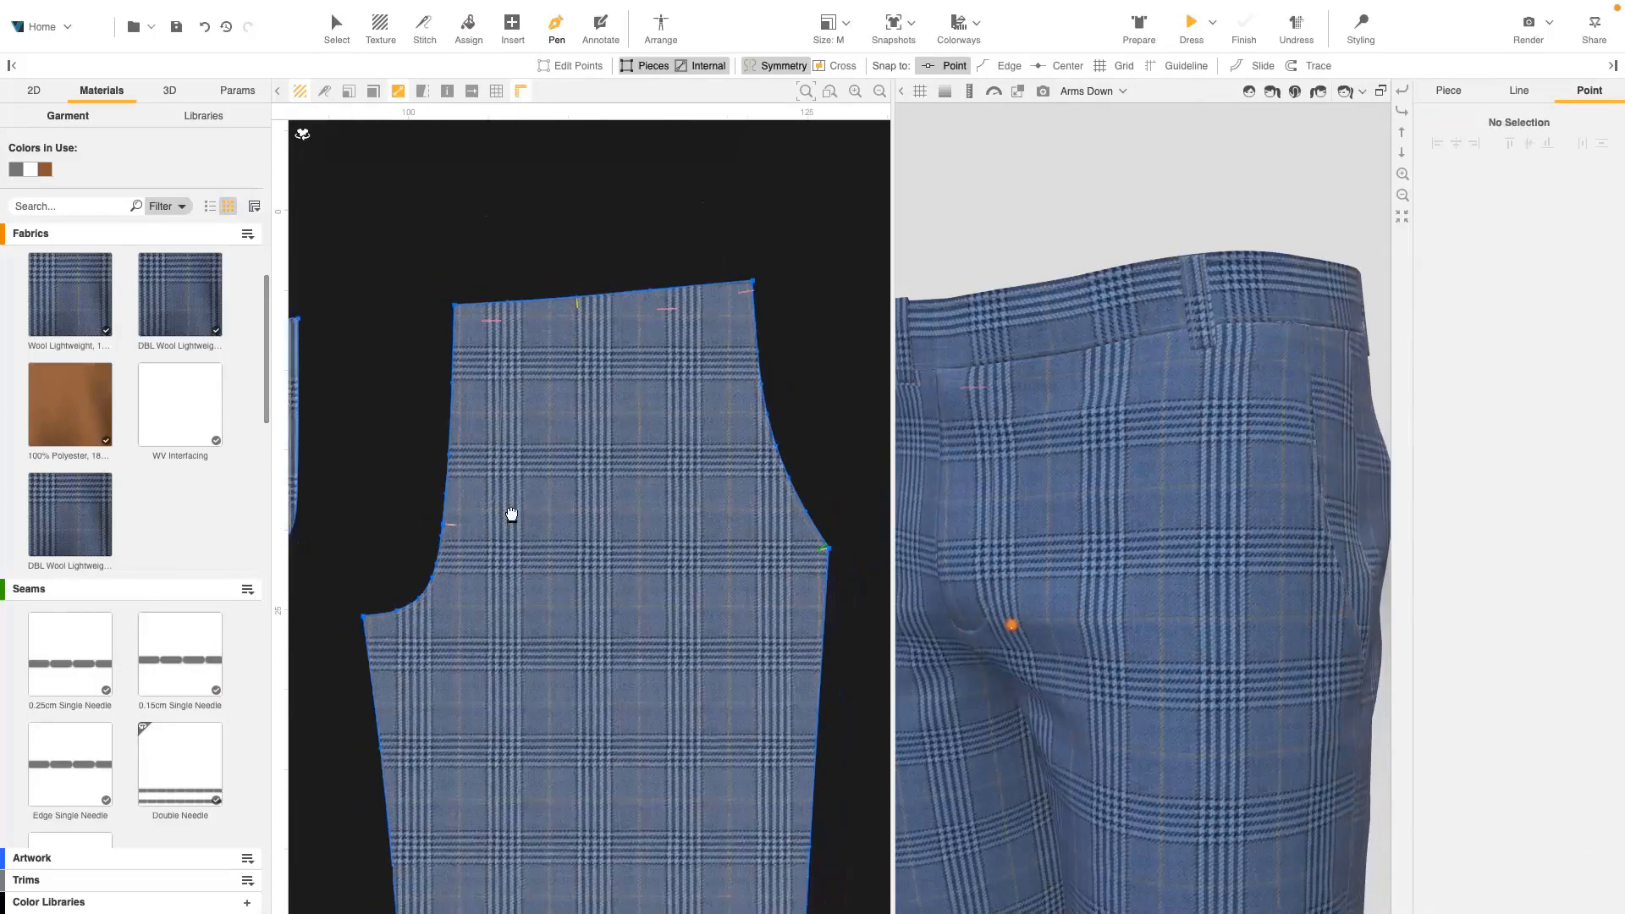
- Assign the Bartack seam to the short lines at the front leg's rise notch and side pocket ends
middle_drag(511, 515, 465, 526)
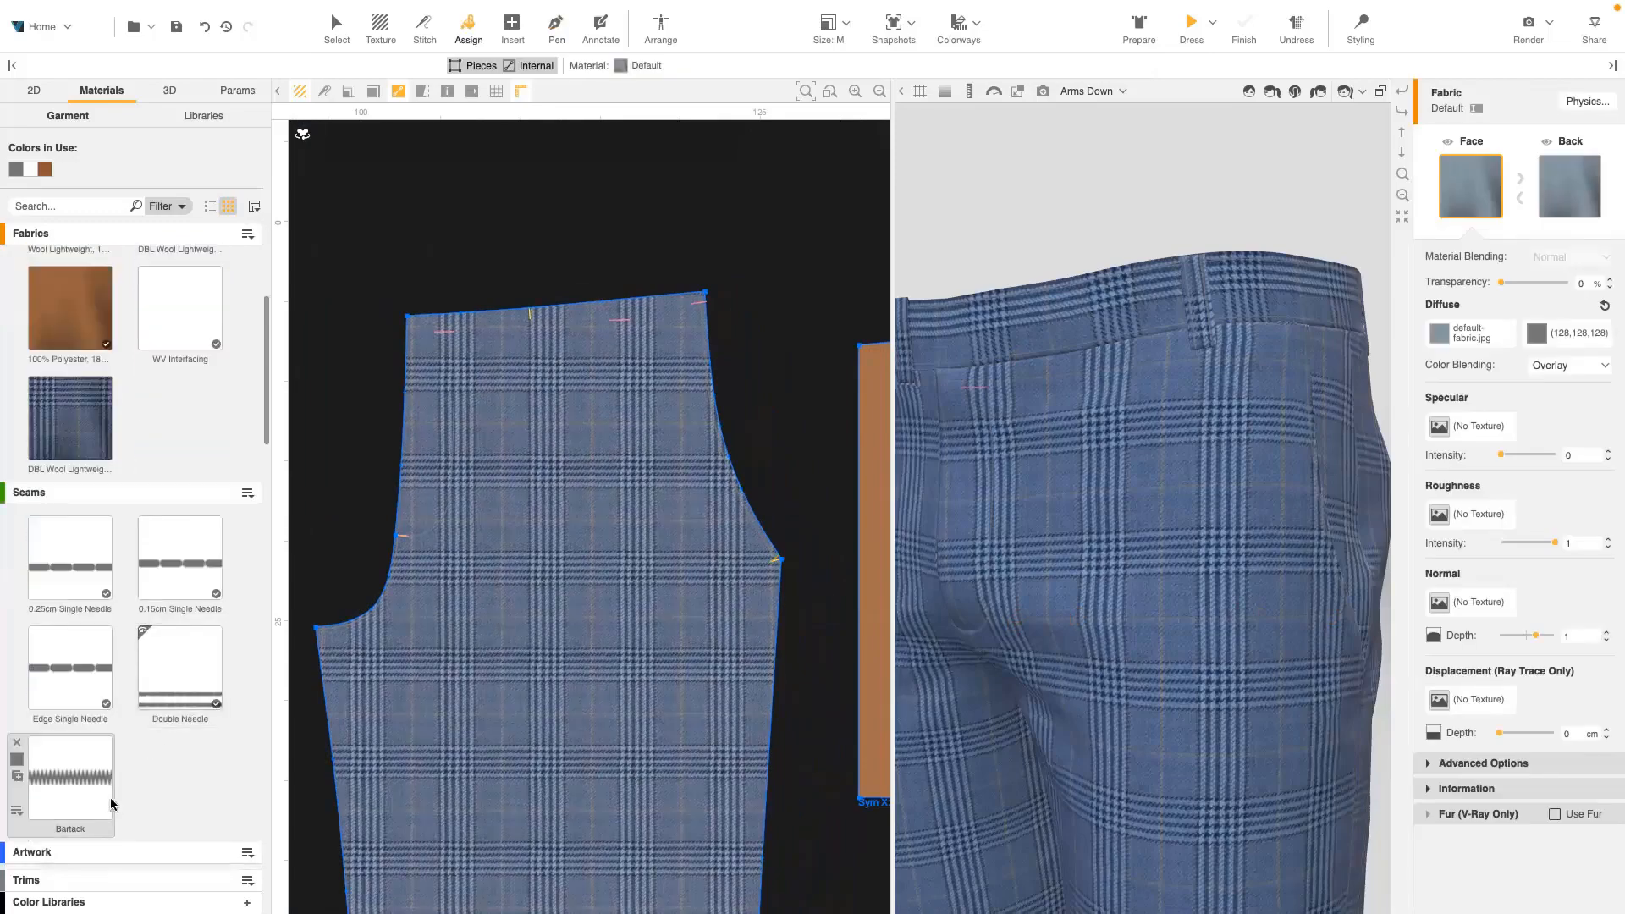
scroll(388, 530, up, 6)
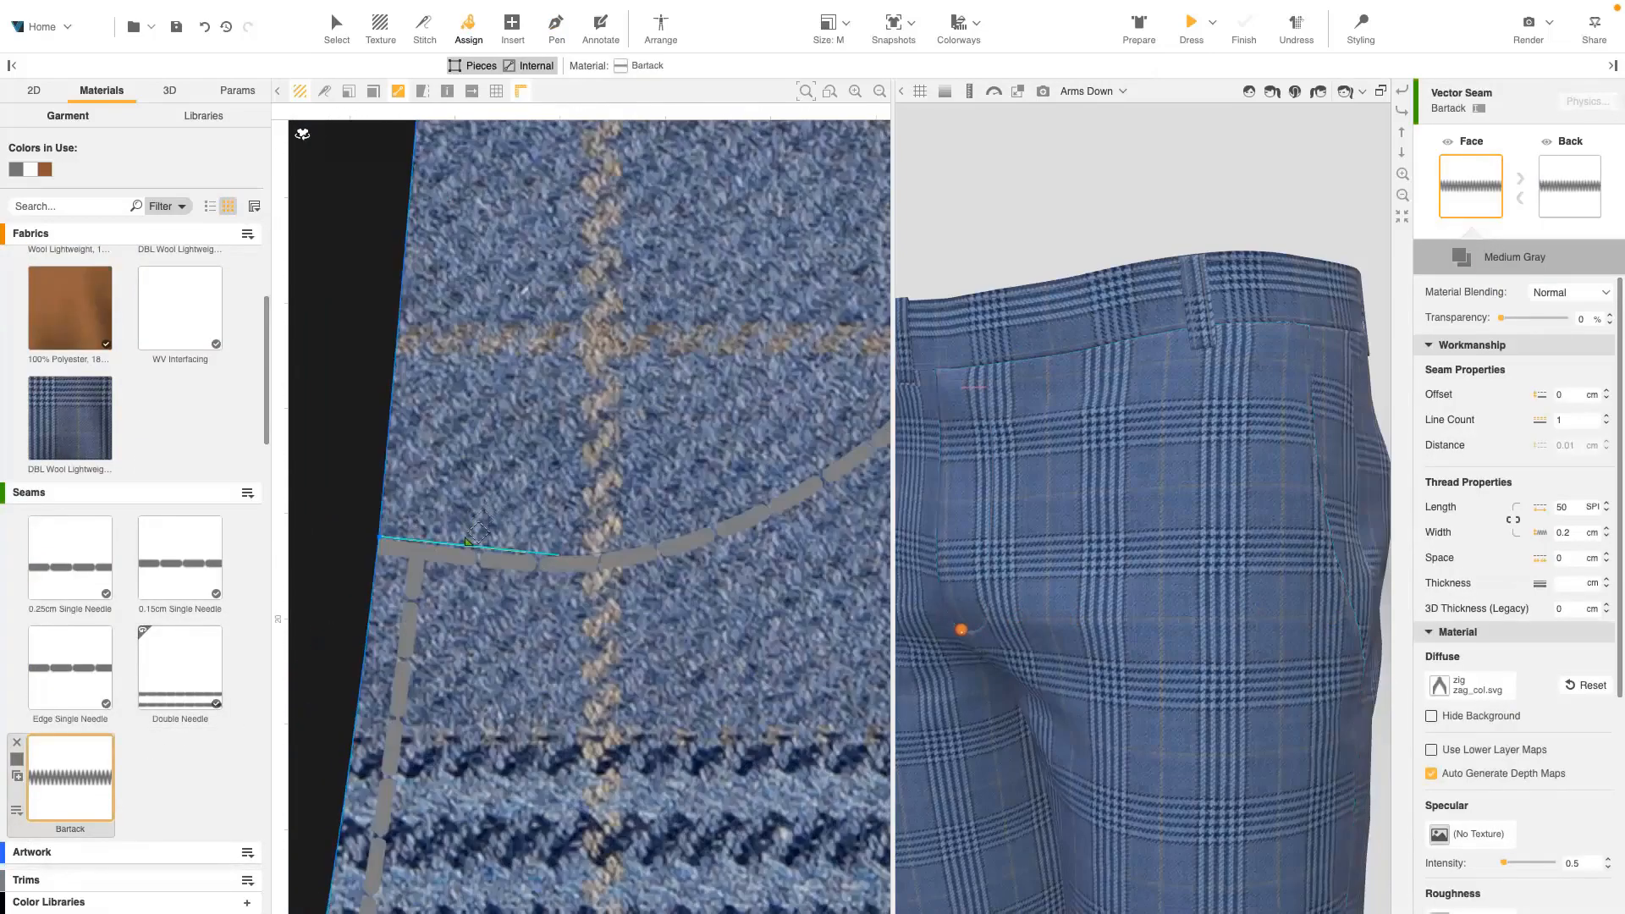
click(468, 542)
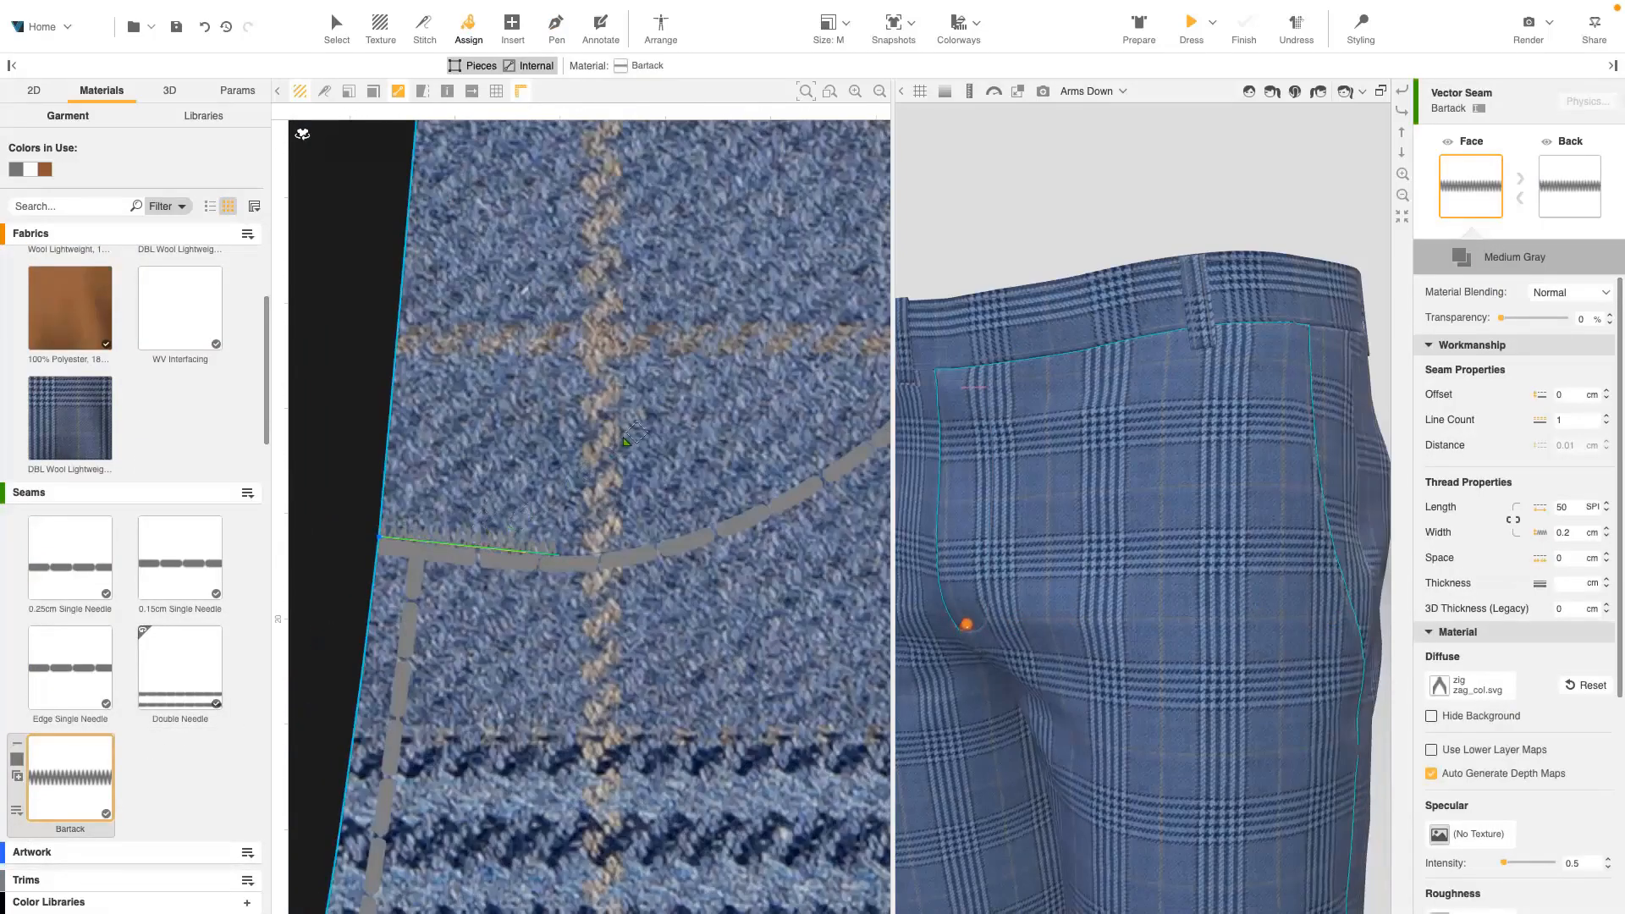
scroll(635, 438, down, 6)
scroll(711, 499, up, 6)
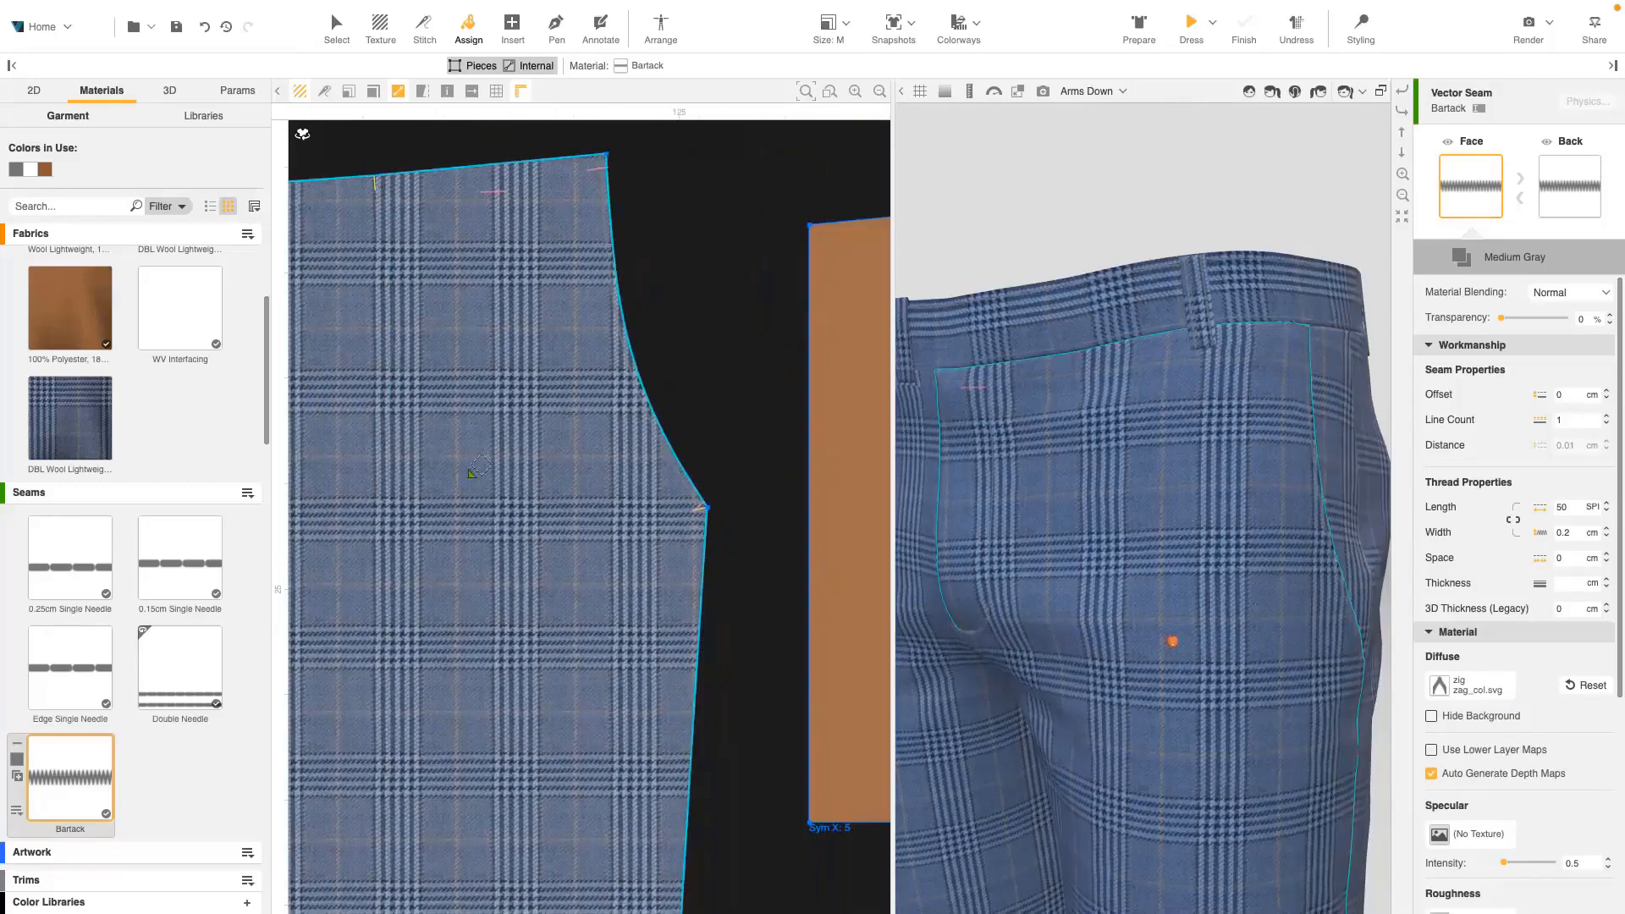
scroll(730, 505, down, 6)
scroll(599, 482, up, 6)
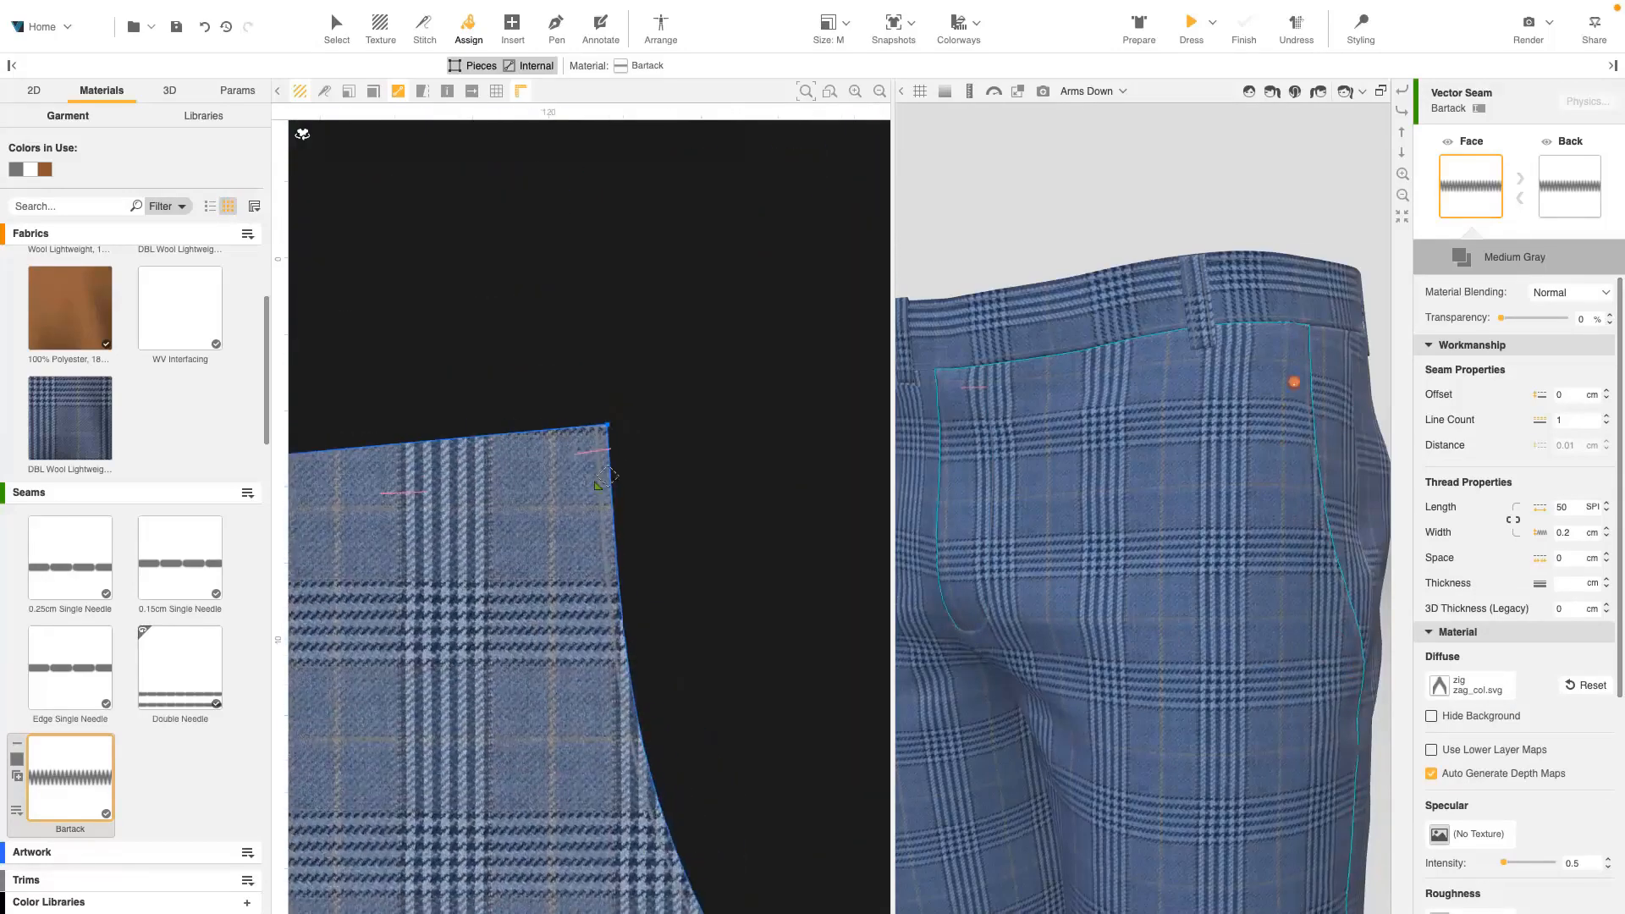
click(569, 424)
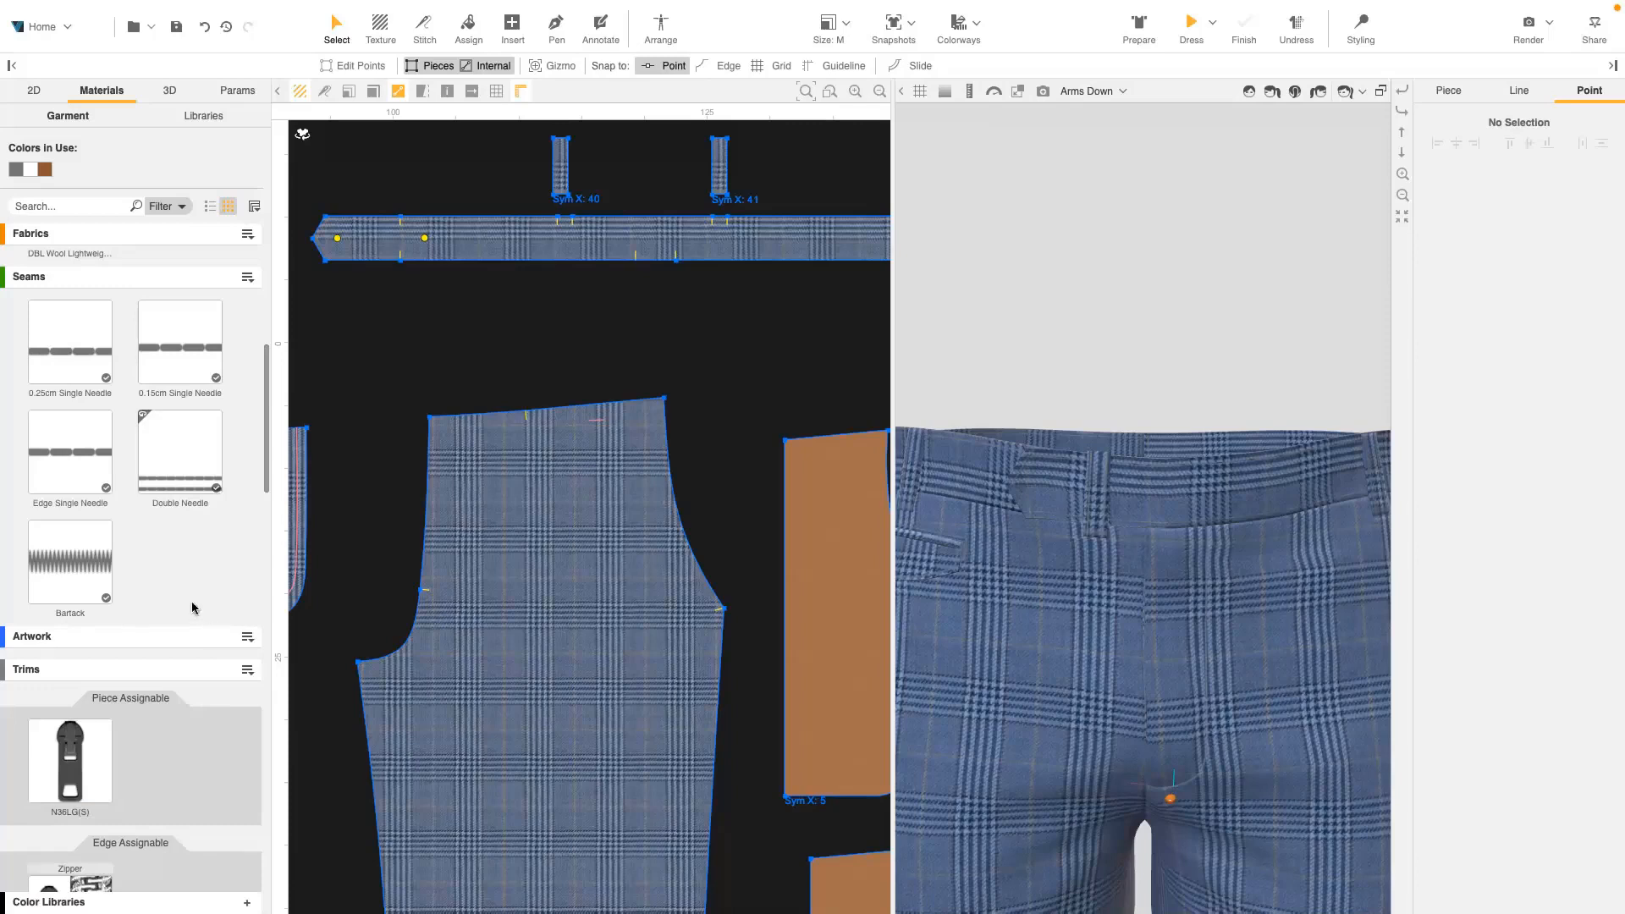
- Set the 0.25cm Single Needle seam's colour to RGB 90, 96, 133 and save it as a swatch
click(99, 362)
click(17, 323)
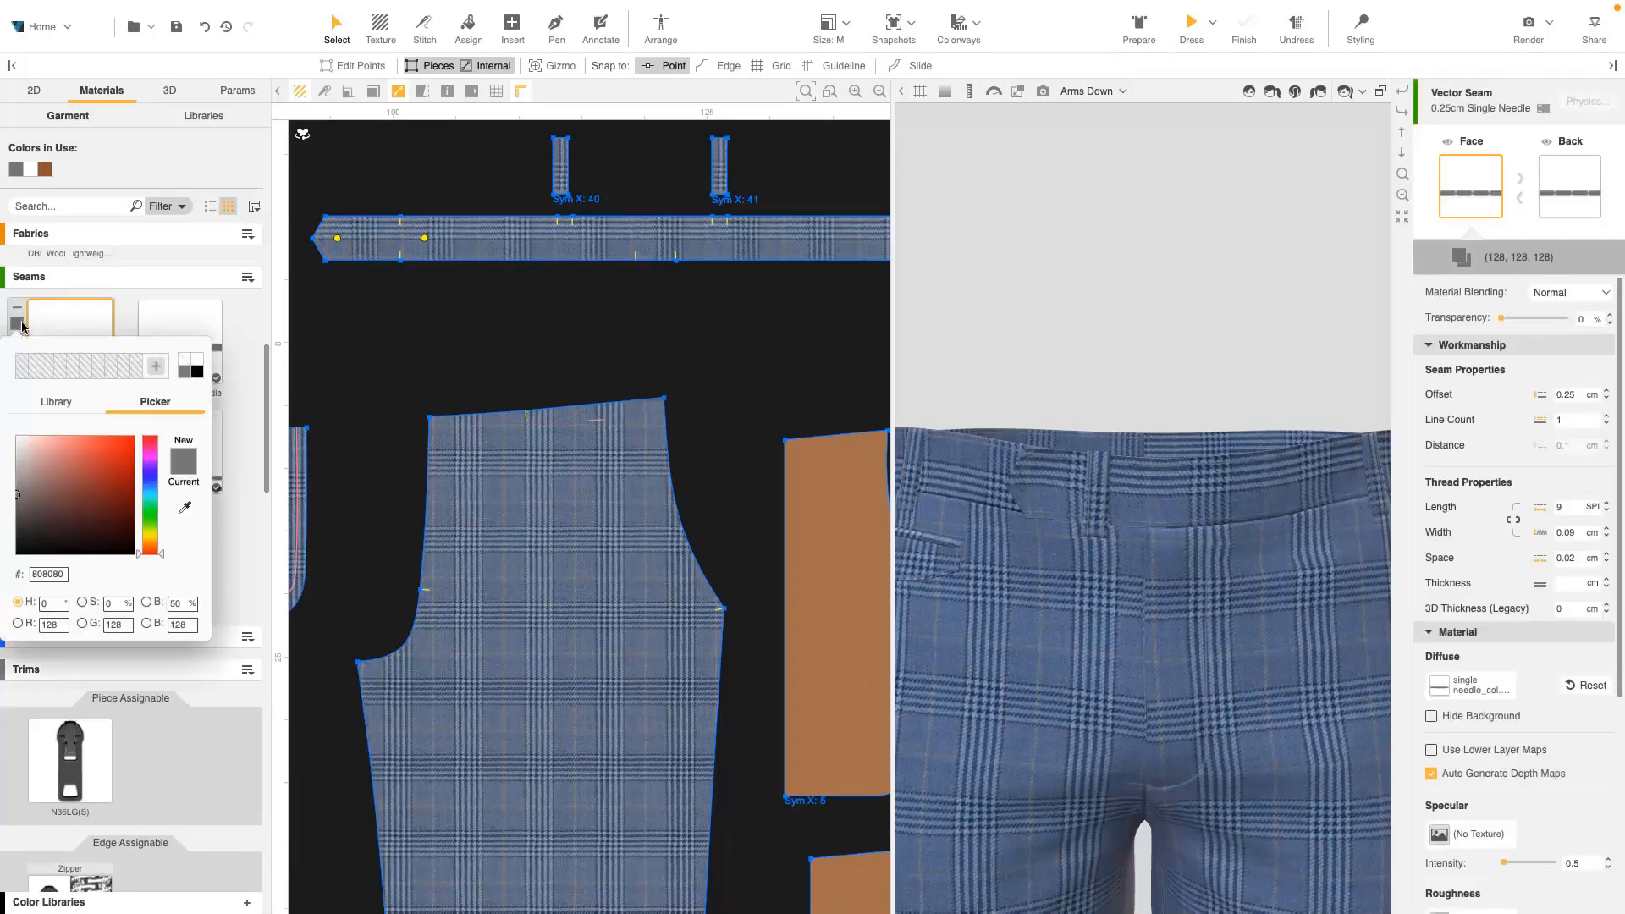
double_click(46, 624)
text(90)
double_click(118, 625)
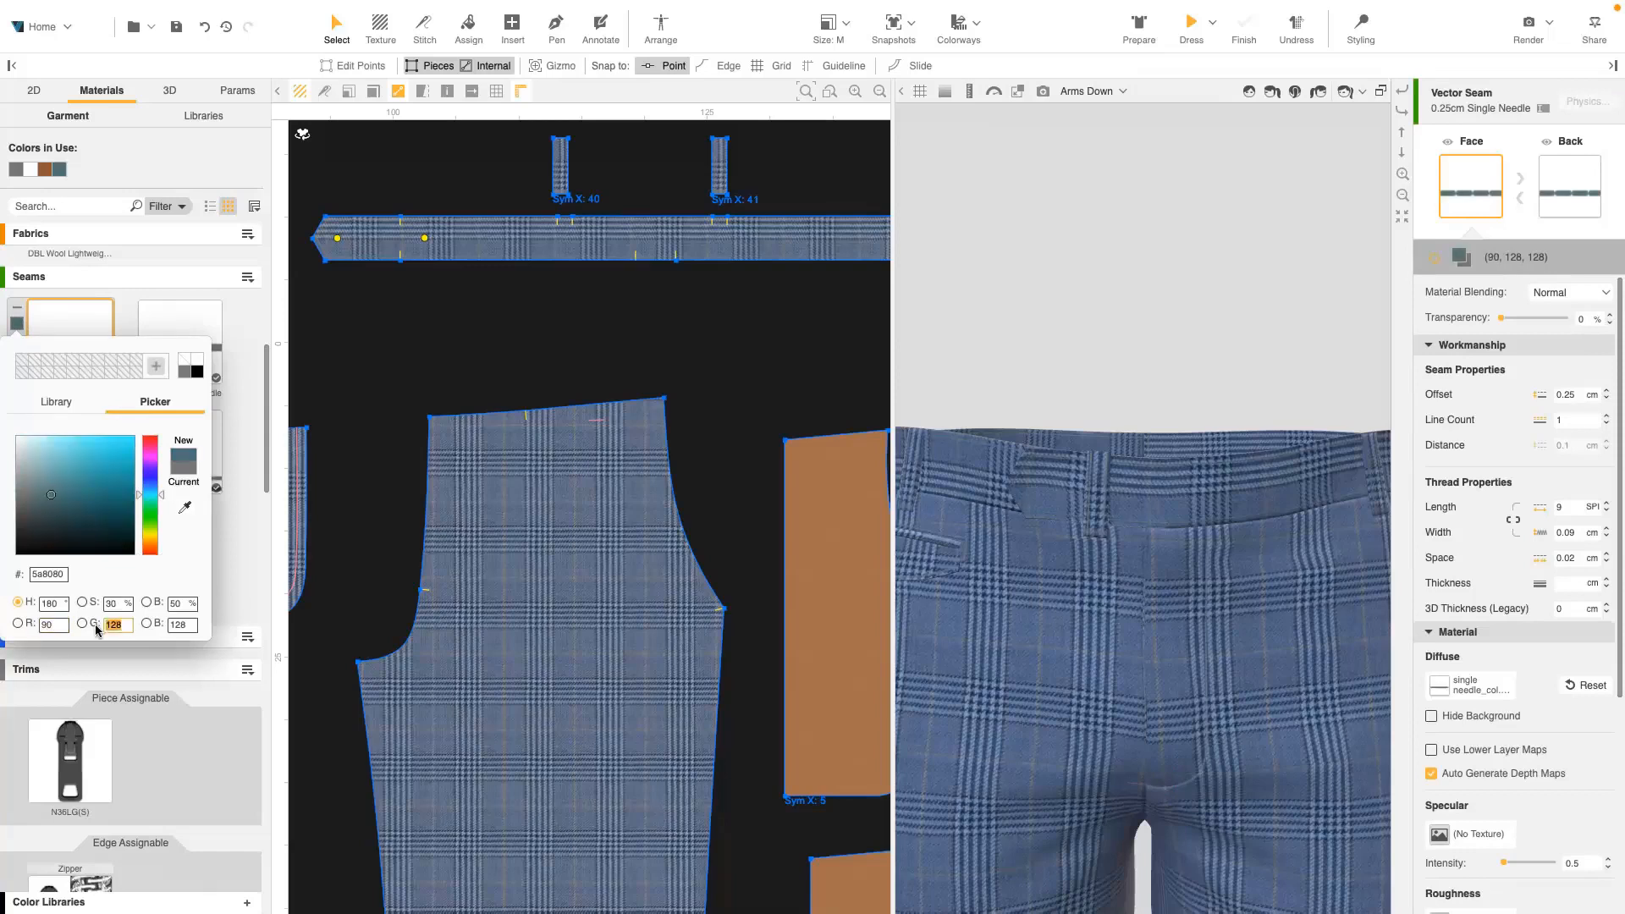
text(96)
double_click(178, 624)
text(133)
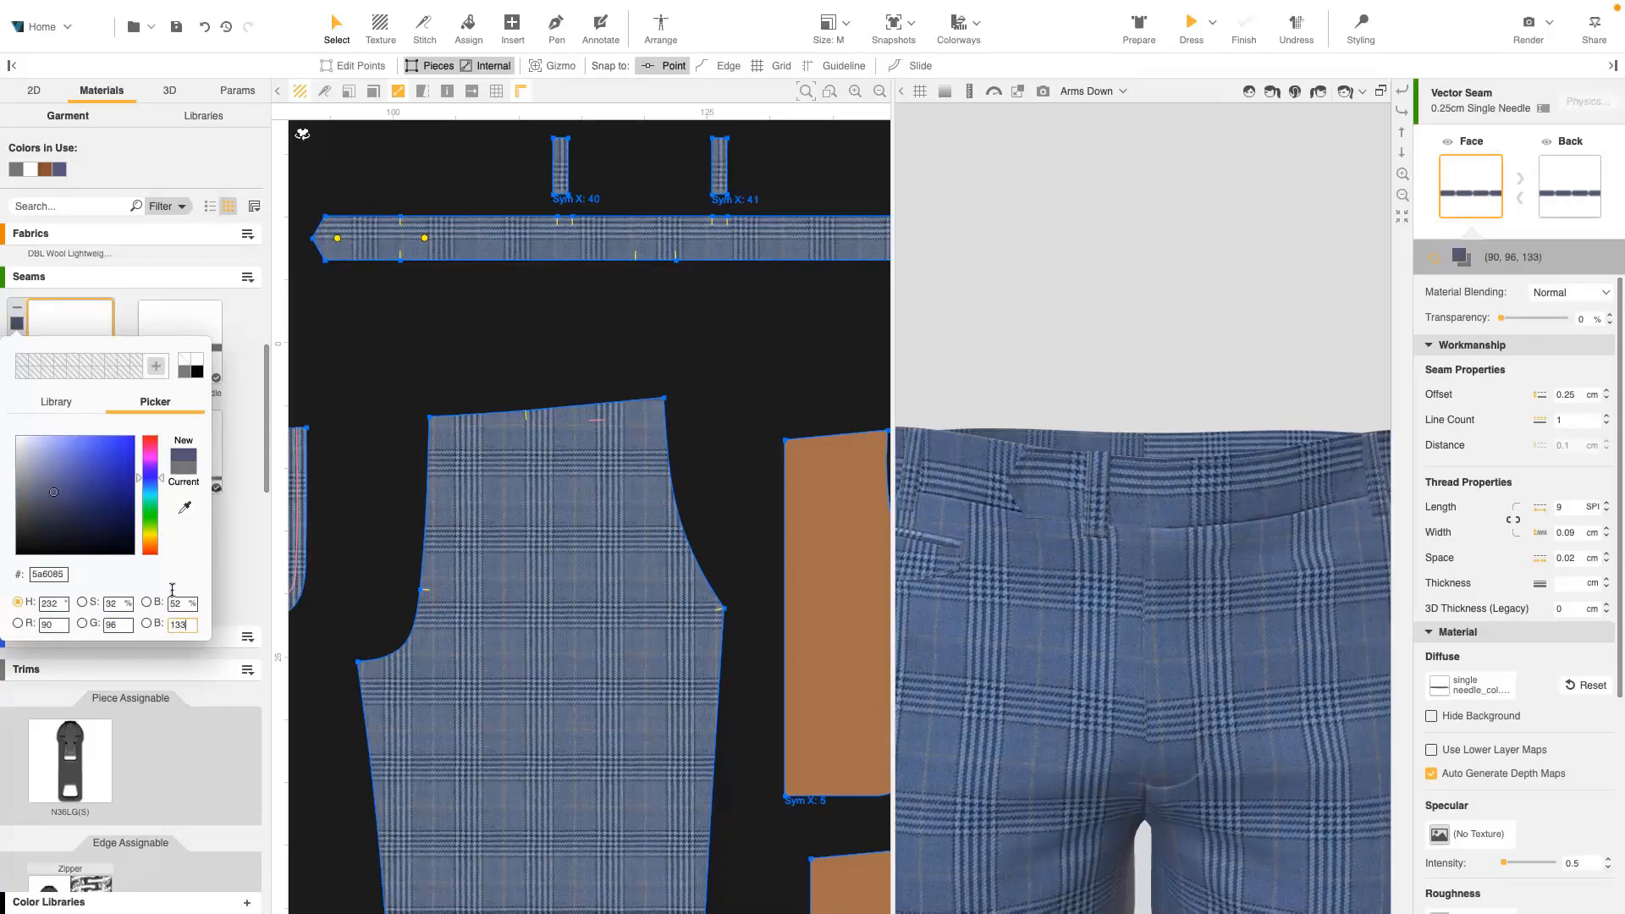
click(156, 365)
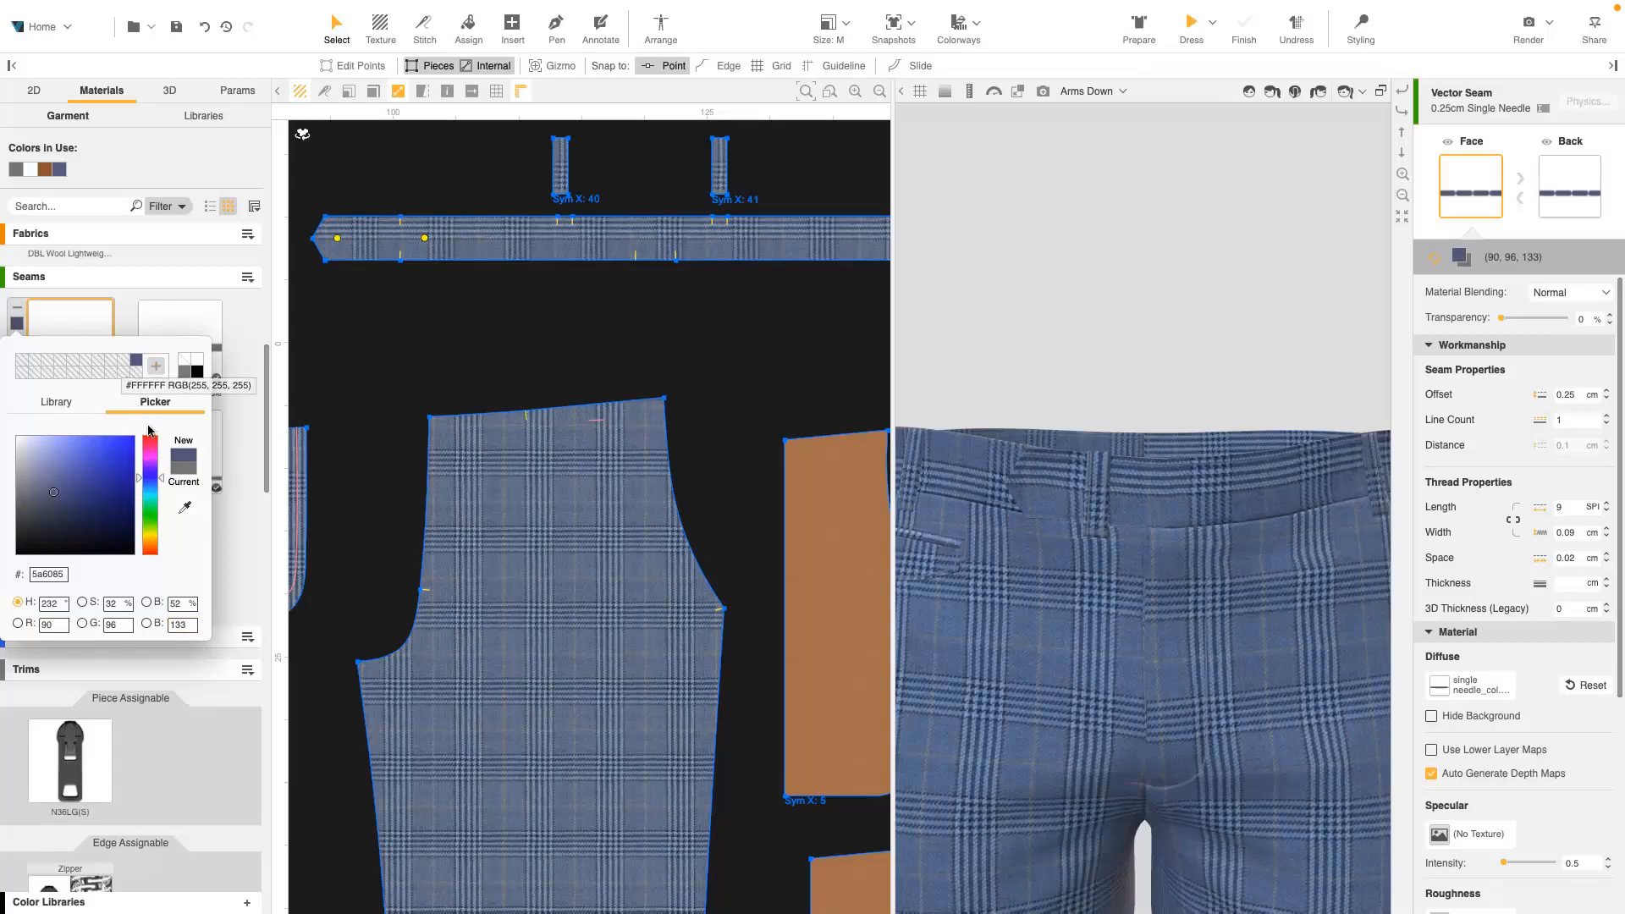
- Apply the saved blue-grey swatch to the 0.15cm Single Needle and Double Needle seams
click(129, 328)
click(127, 324)
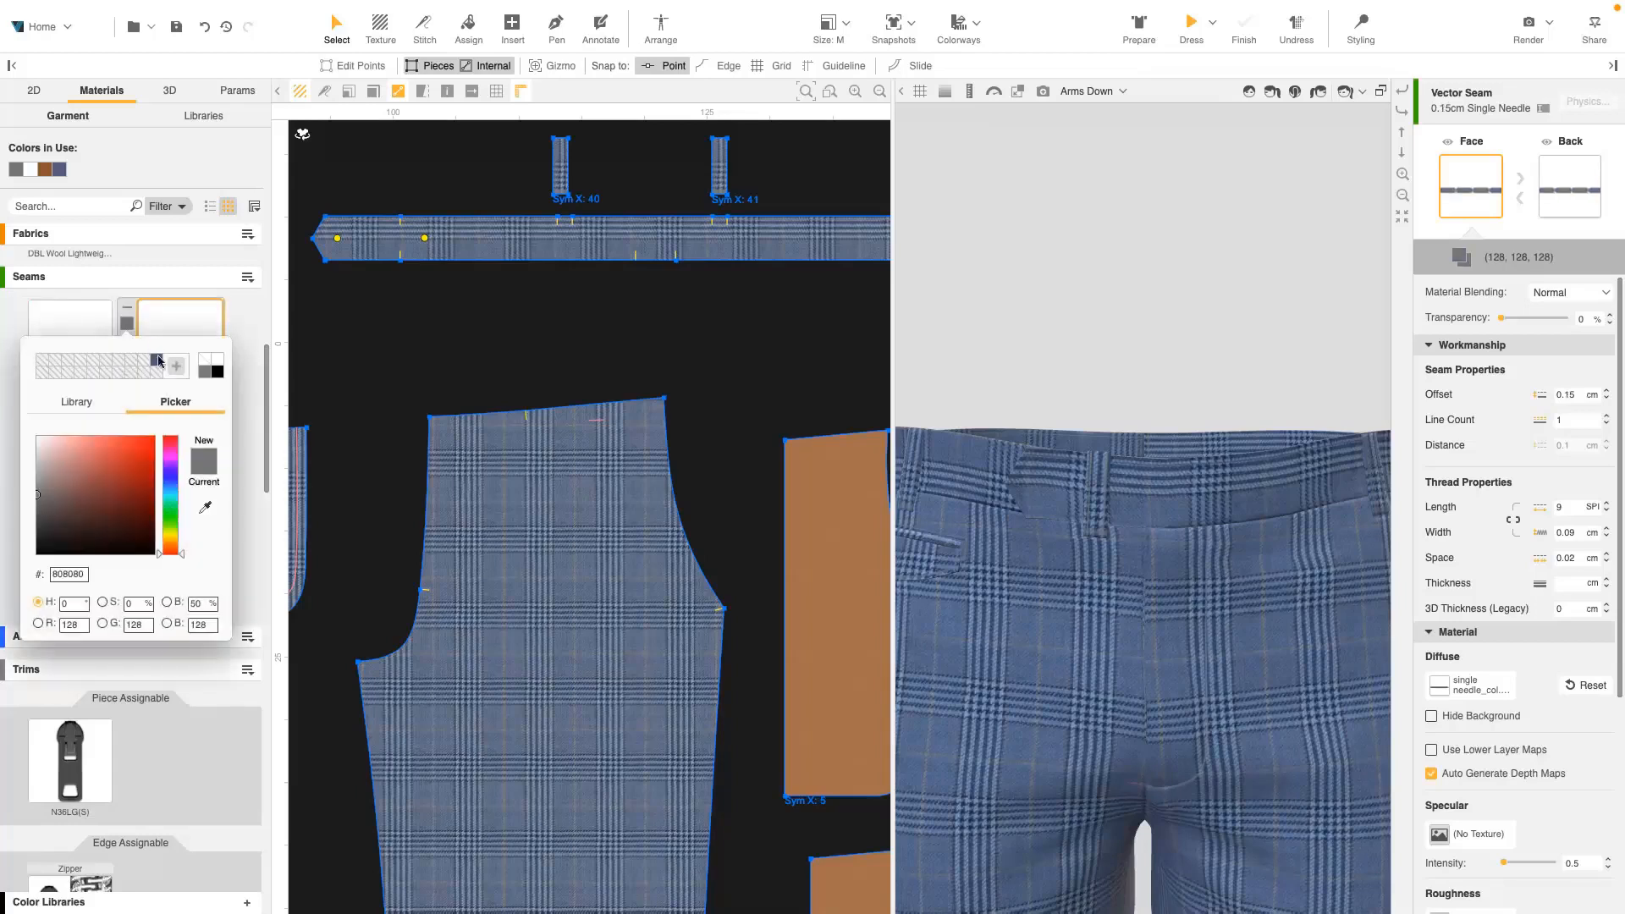
click(127, 433)
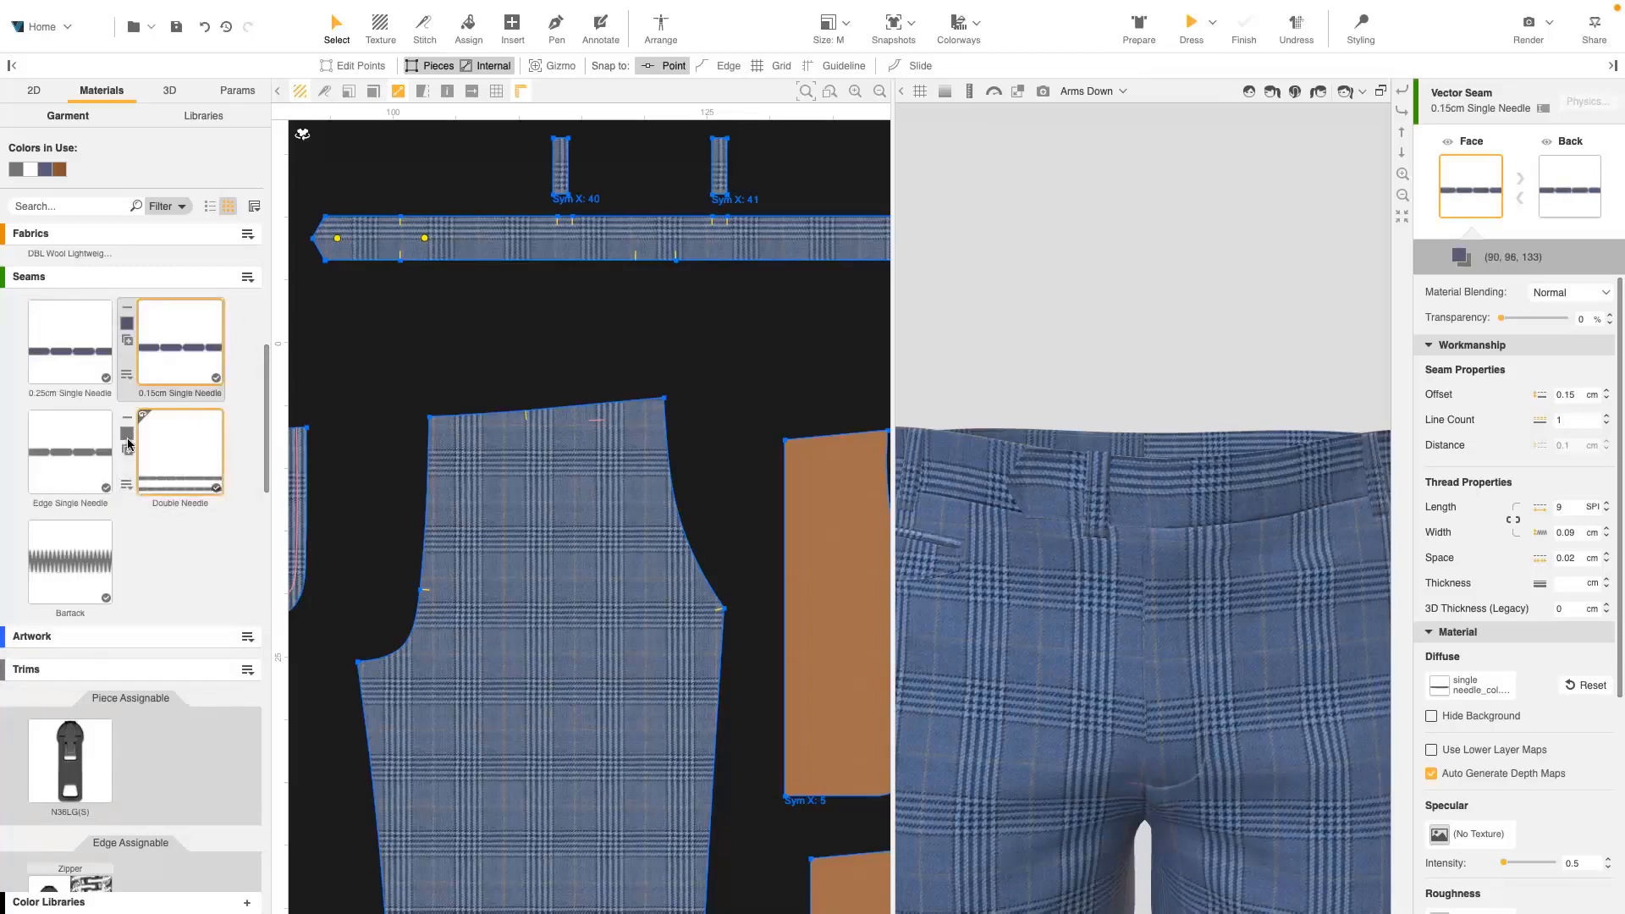
click(156, 471)
- Recolour the Edge Single Needle and Bartack seams with the saved blue-grey swatch
click(60, 439)
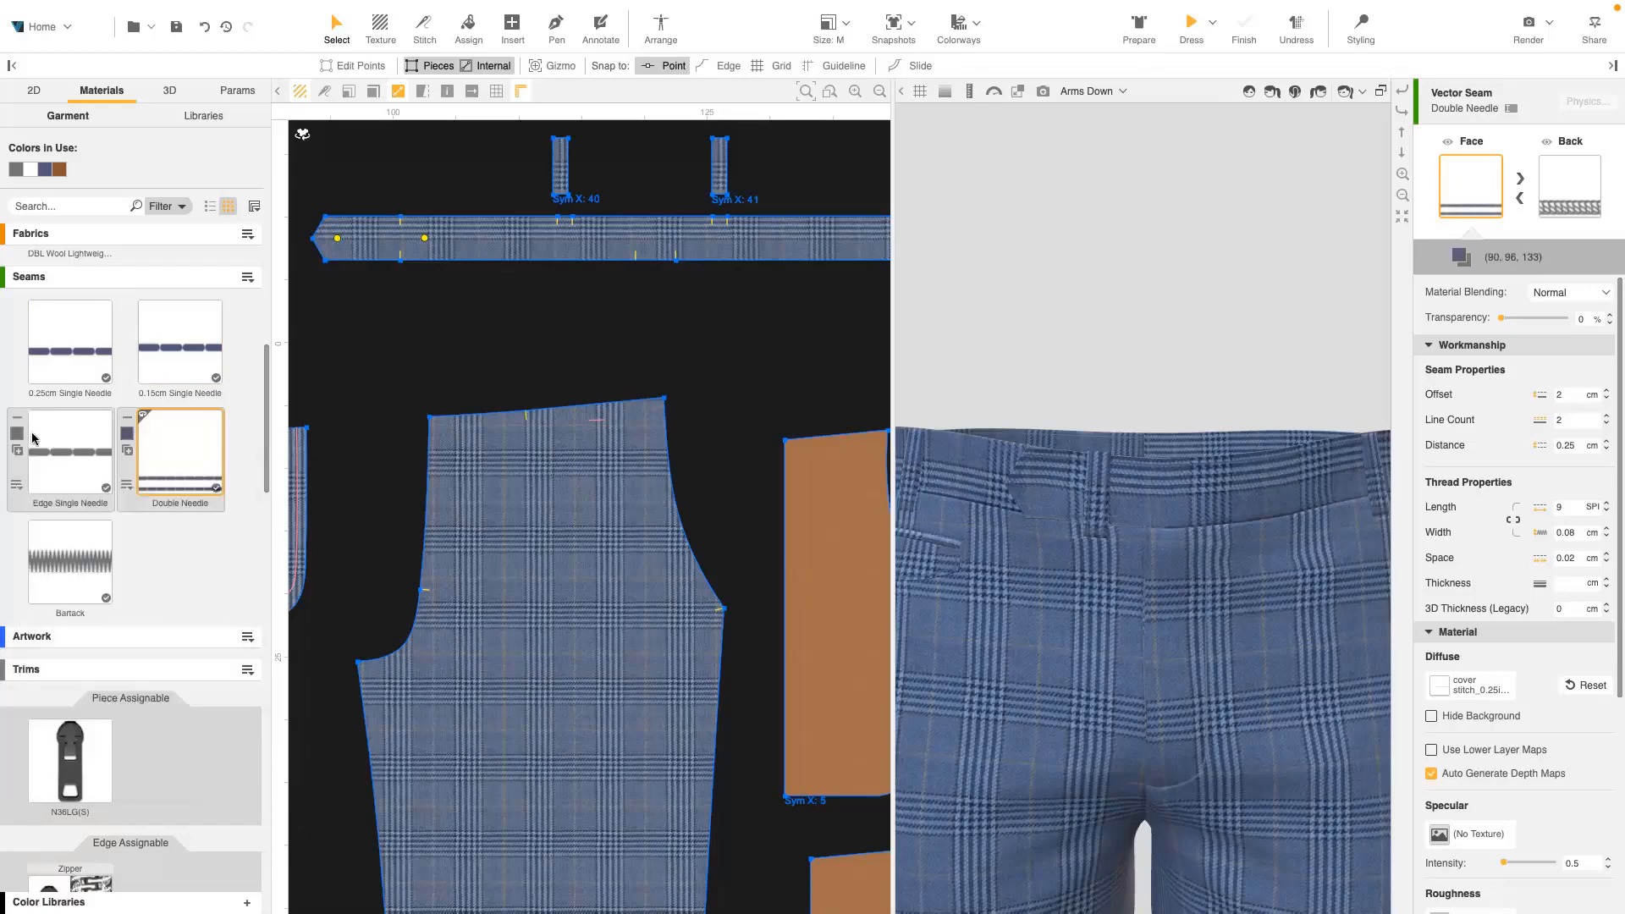
click(17, 433)
click(137, 471)
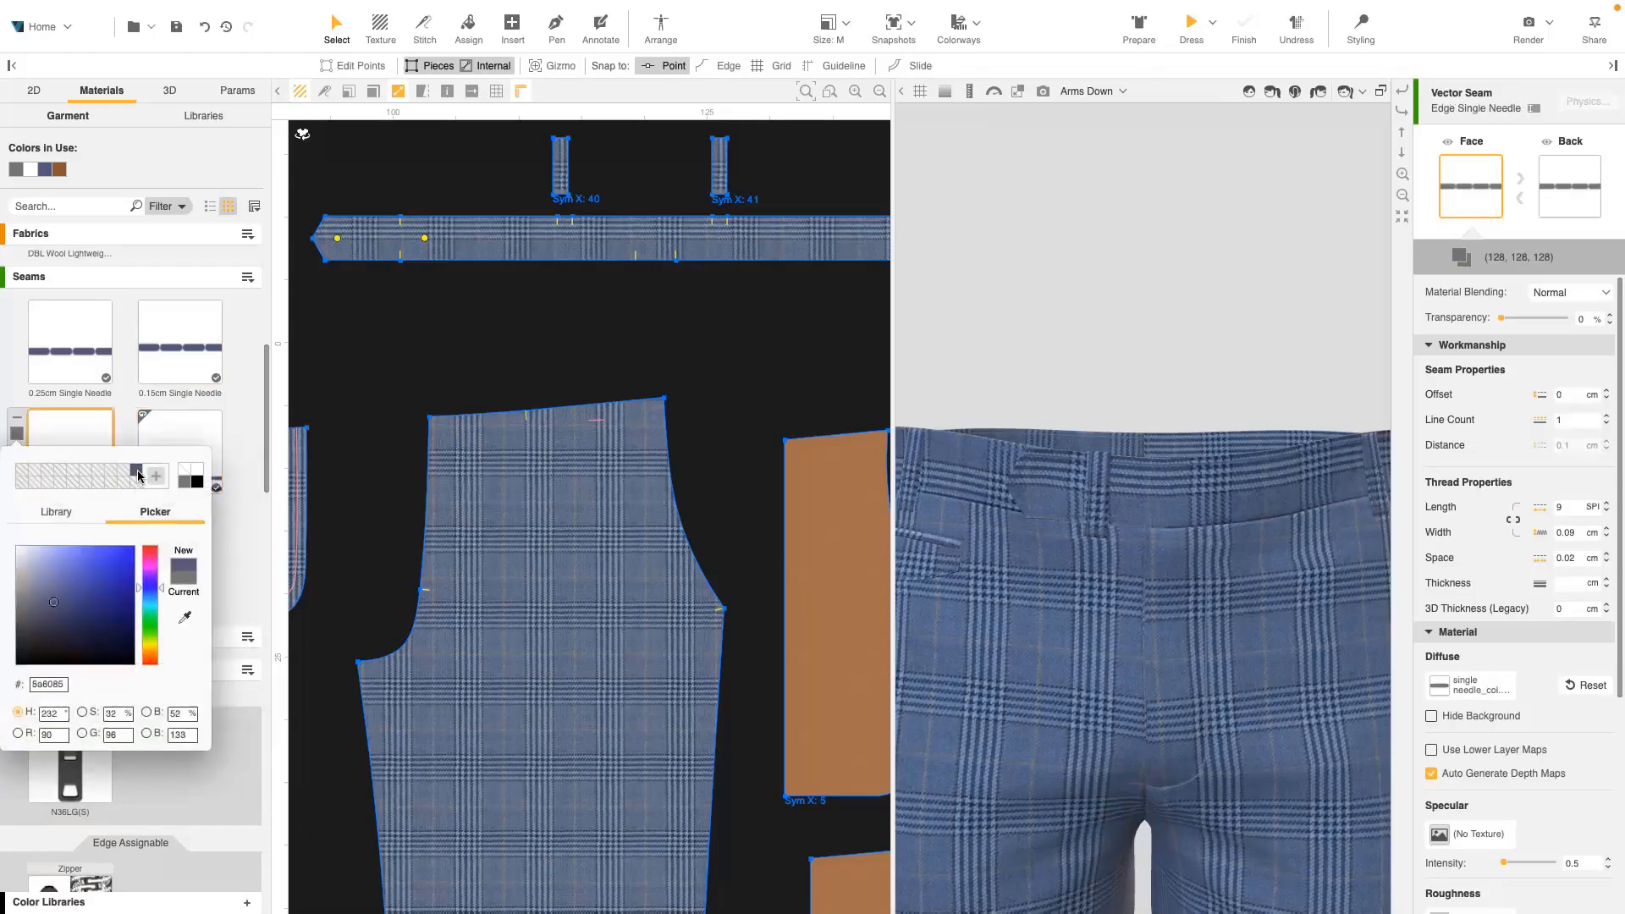
click(236, 451)
click(24, 549)
click(17, 543)
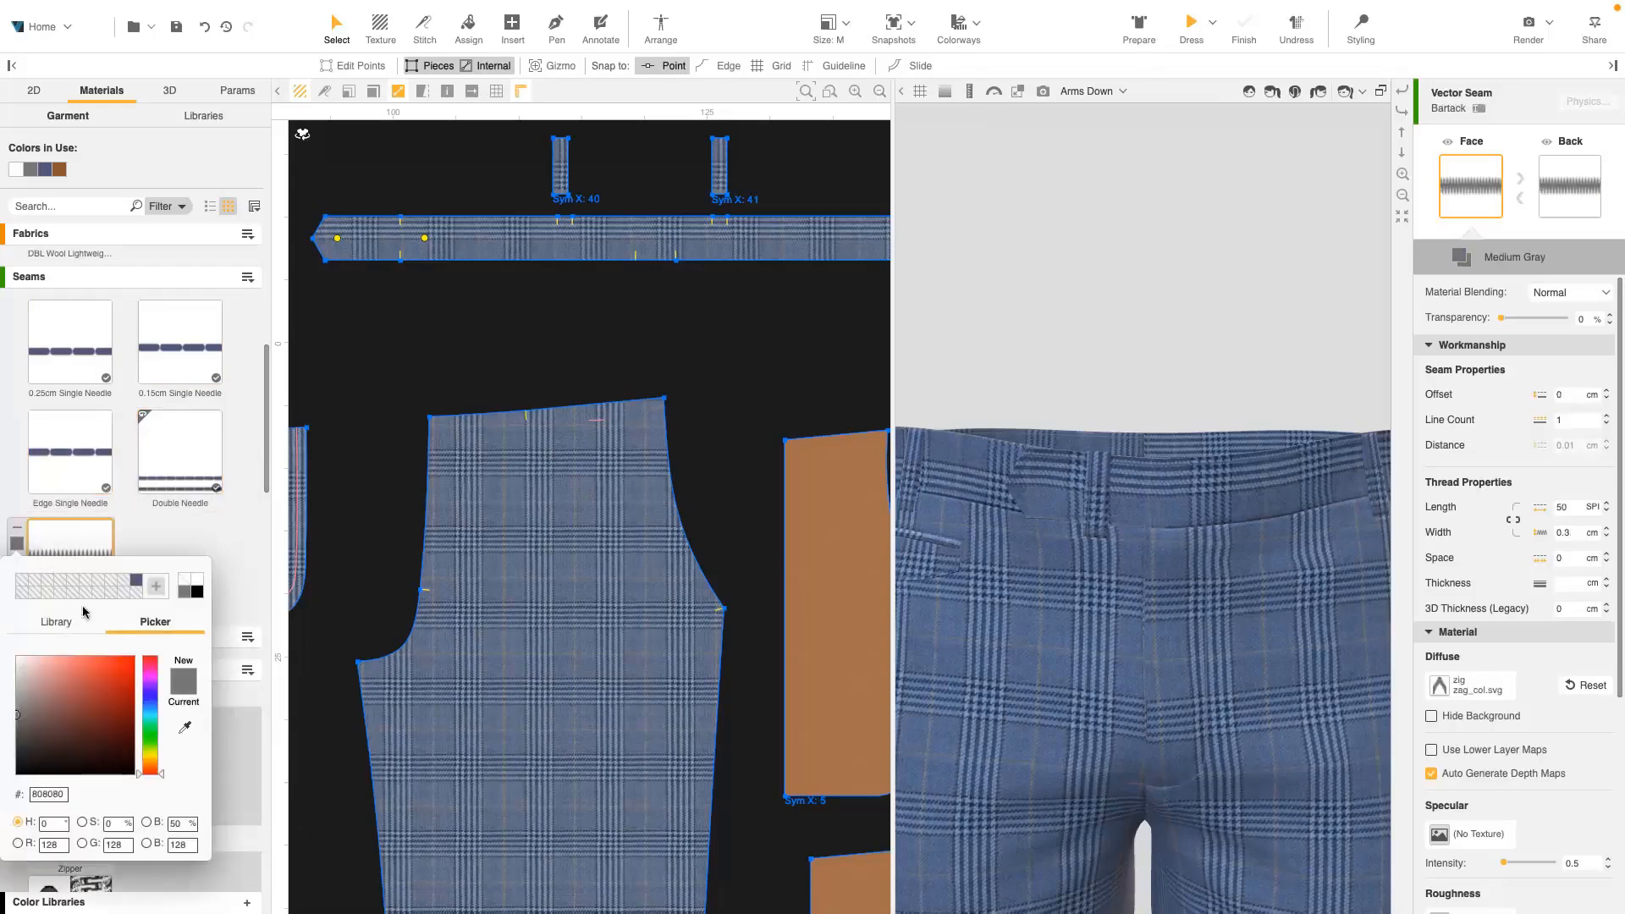
click(134, 582)
click(171, 538)
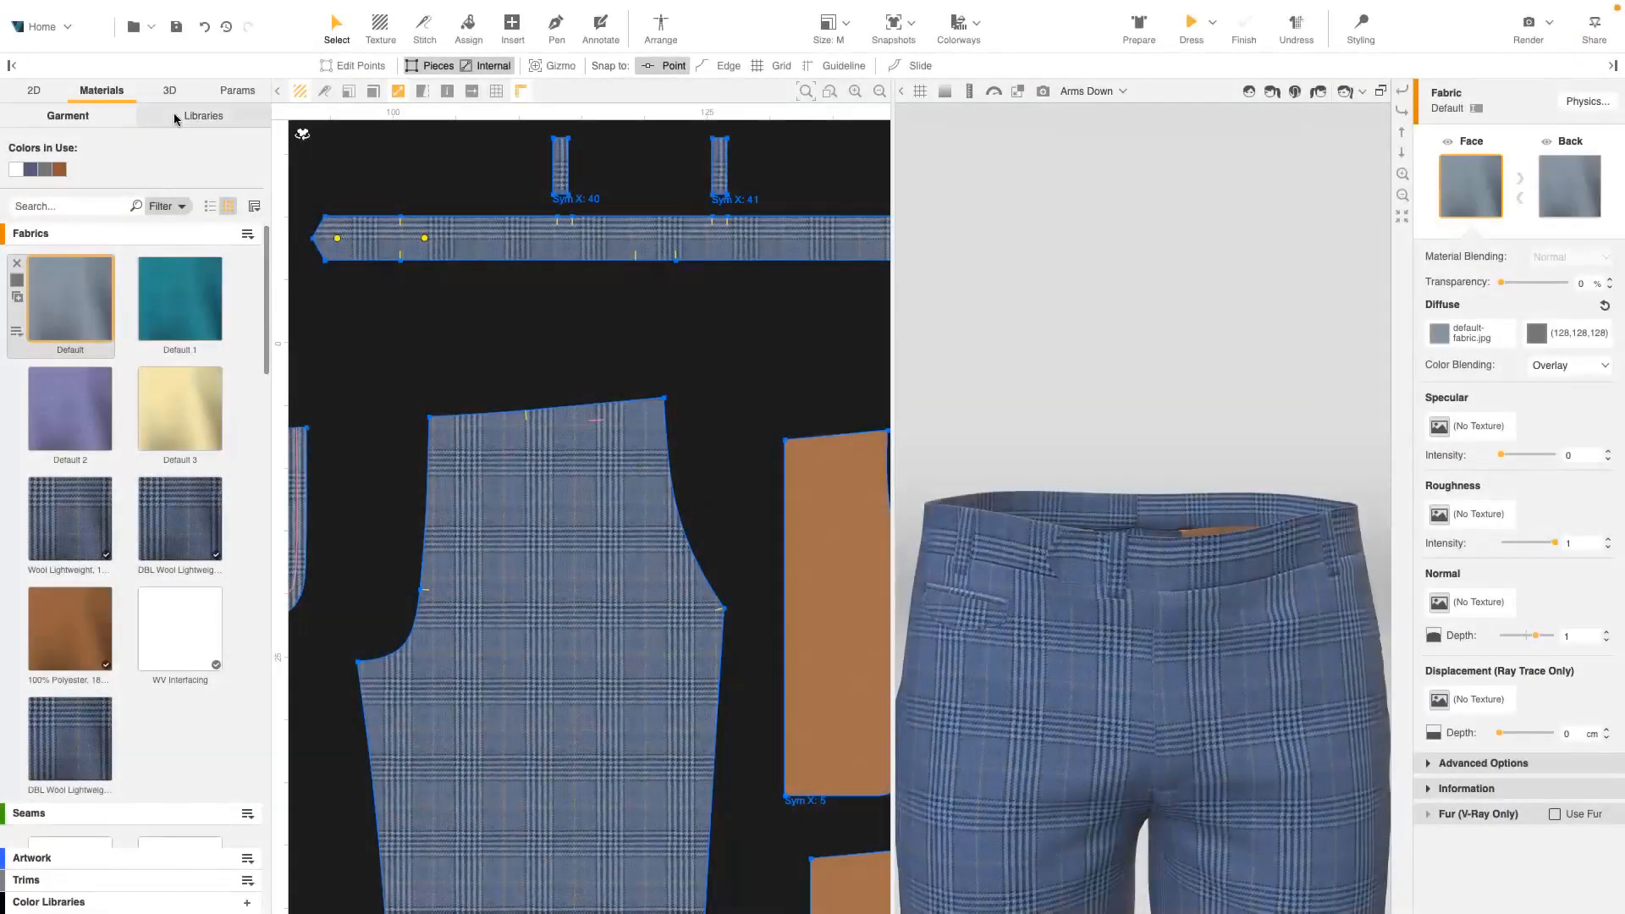
- Add the plastic 4-hole button from the Seams and Trims library to the garment's materials
click(174, 118)
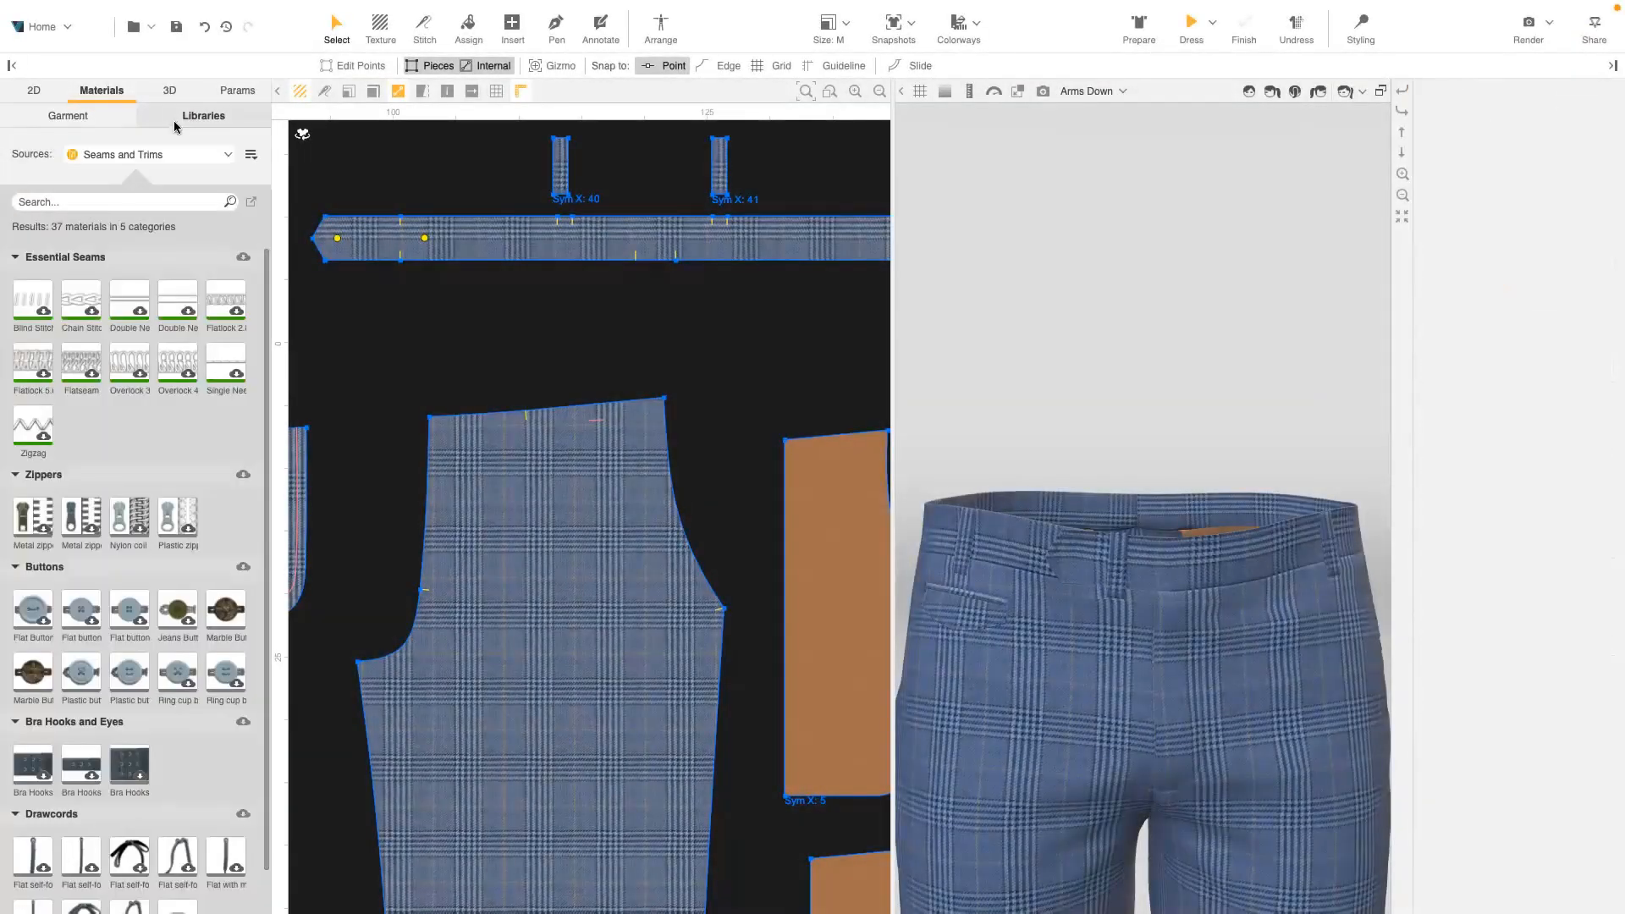
mouse_move(130, 671)
mouse_down()
mouse_move(126, 687)
mouse_move(119, 655)
mouse_up()
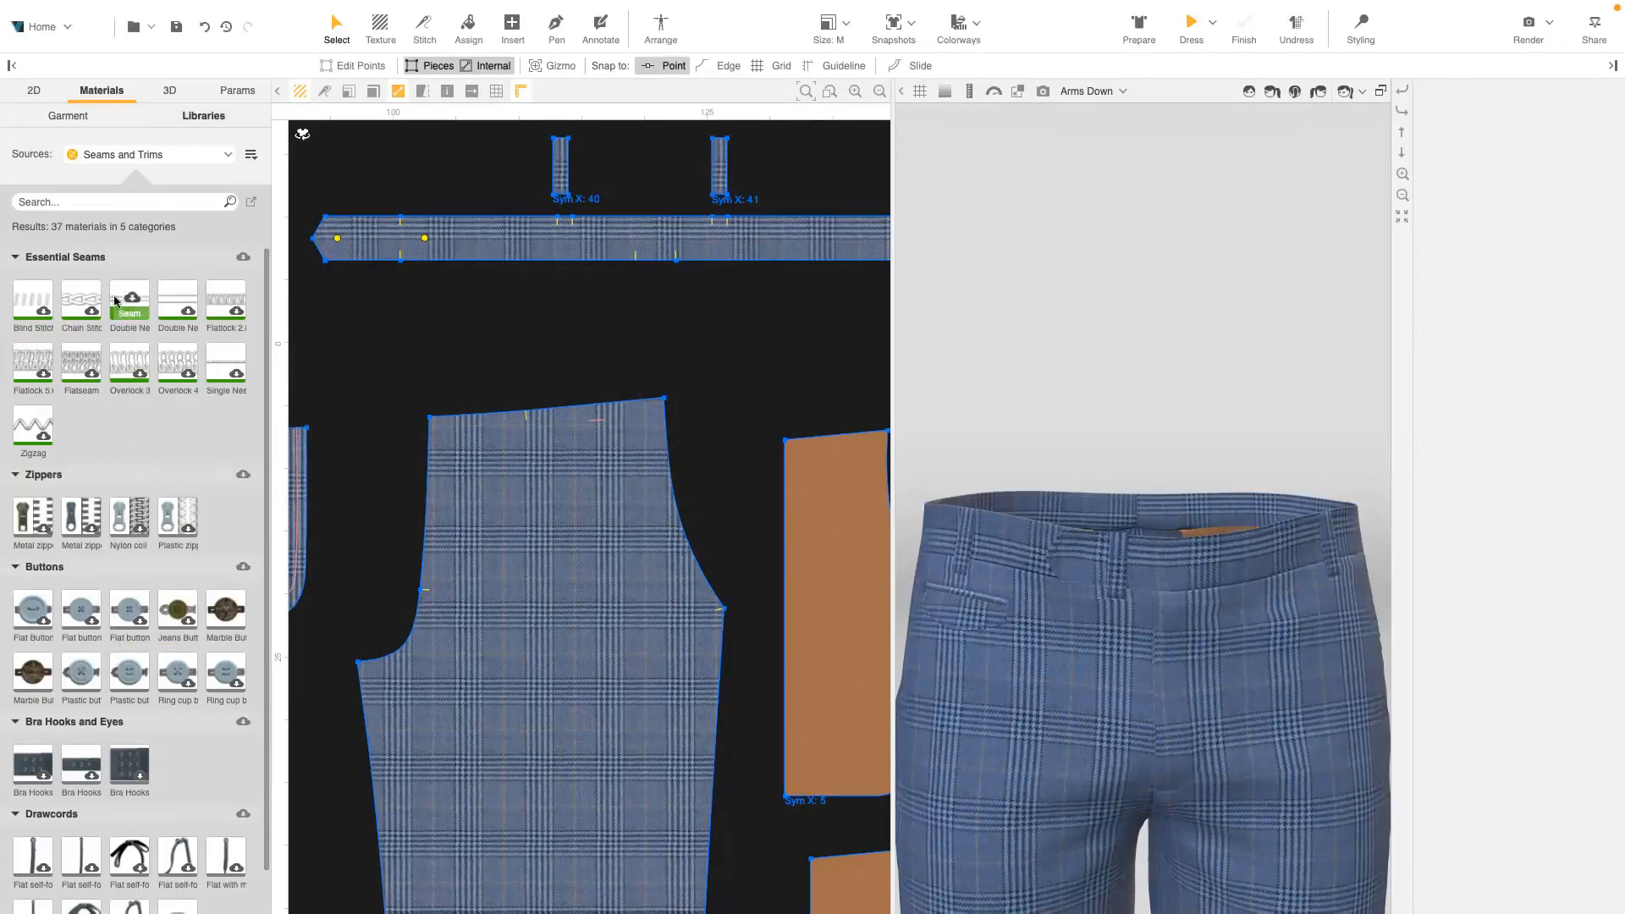
click(95, 116)
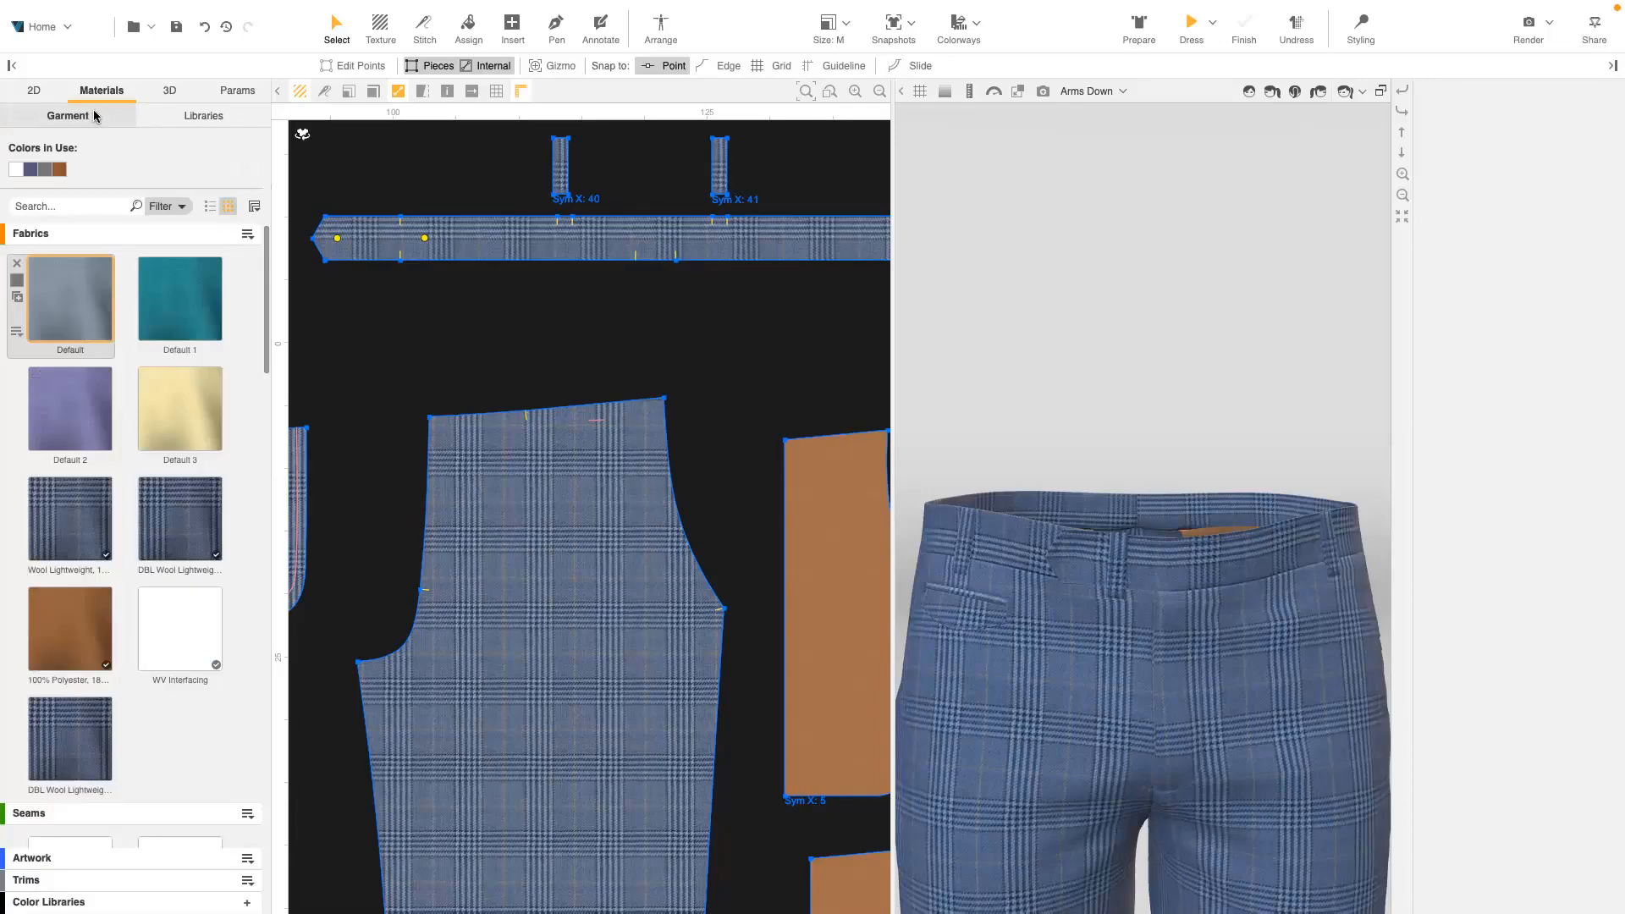
- Set the plastic button's X size to 2 cm in its 3D trim geometry
click(188, 877)
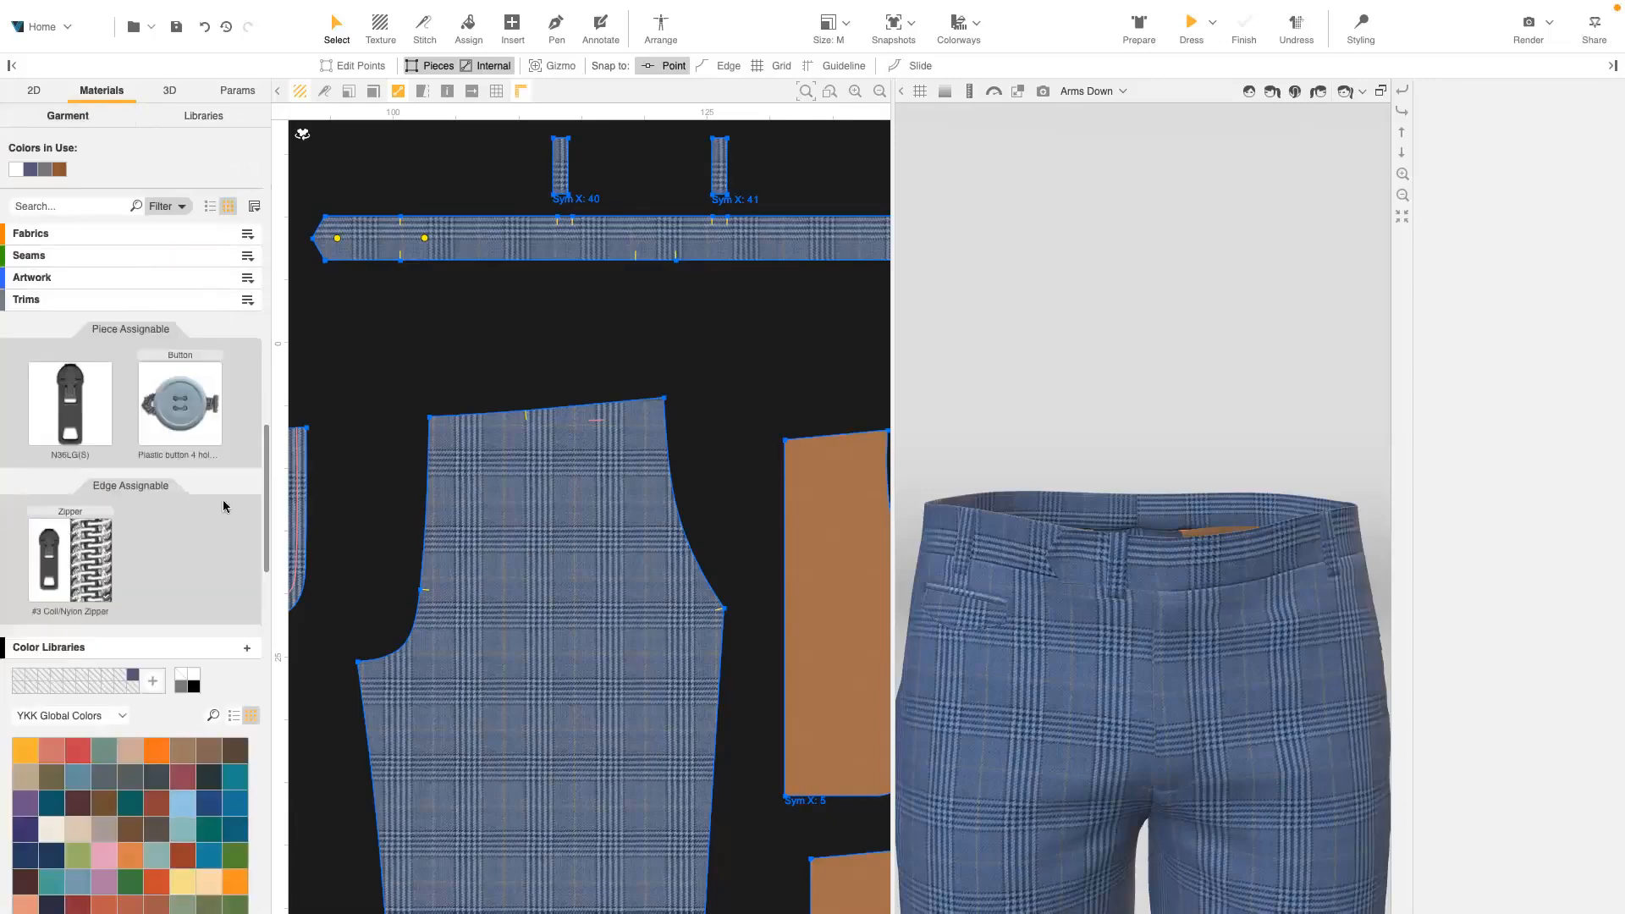
click(207, 425)
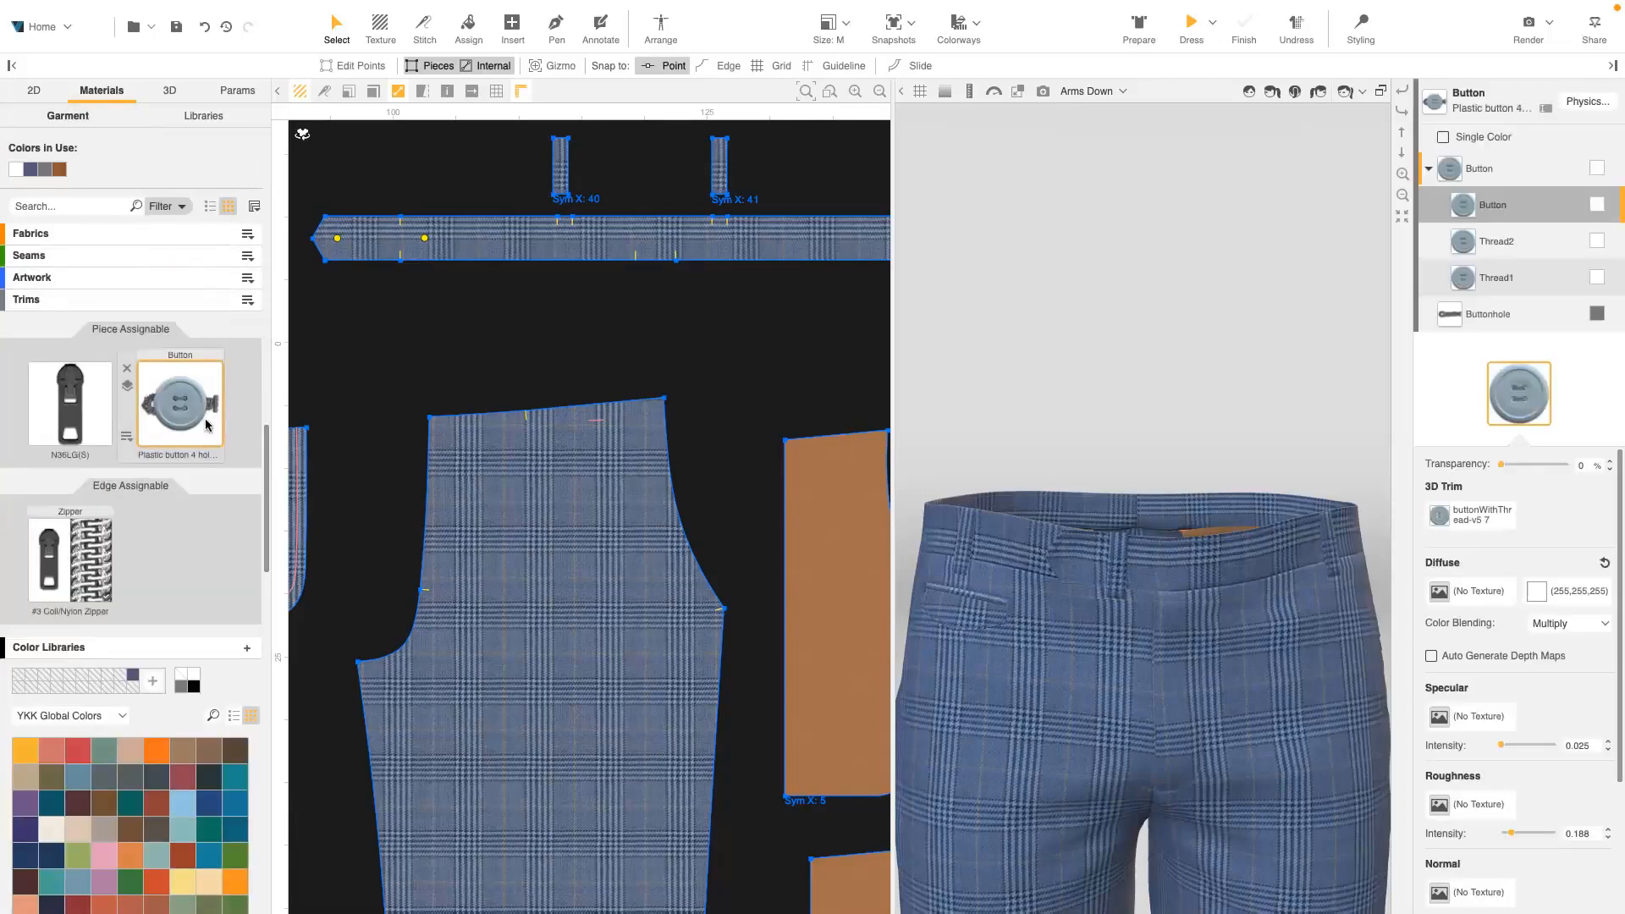
click(1471, 514)
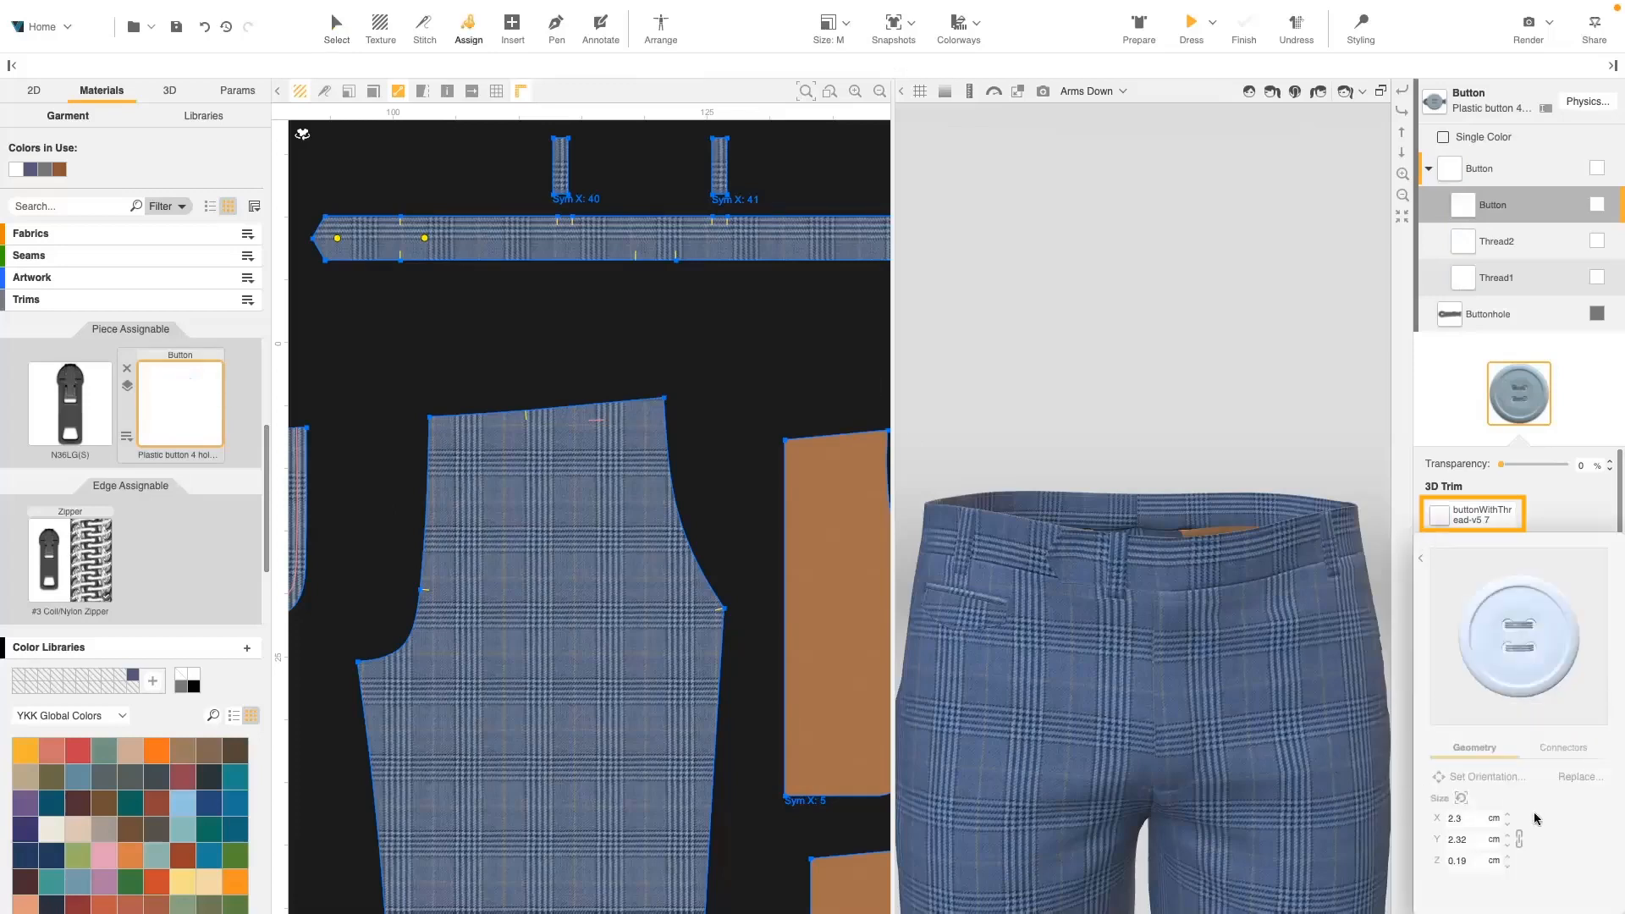
click(1469, 819)
text(2)
key(Return)
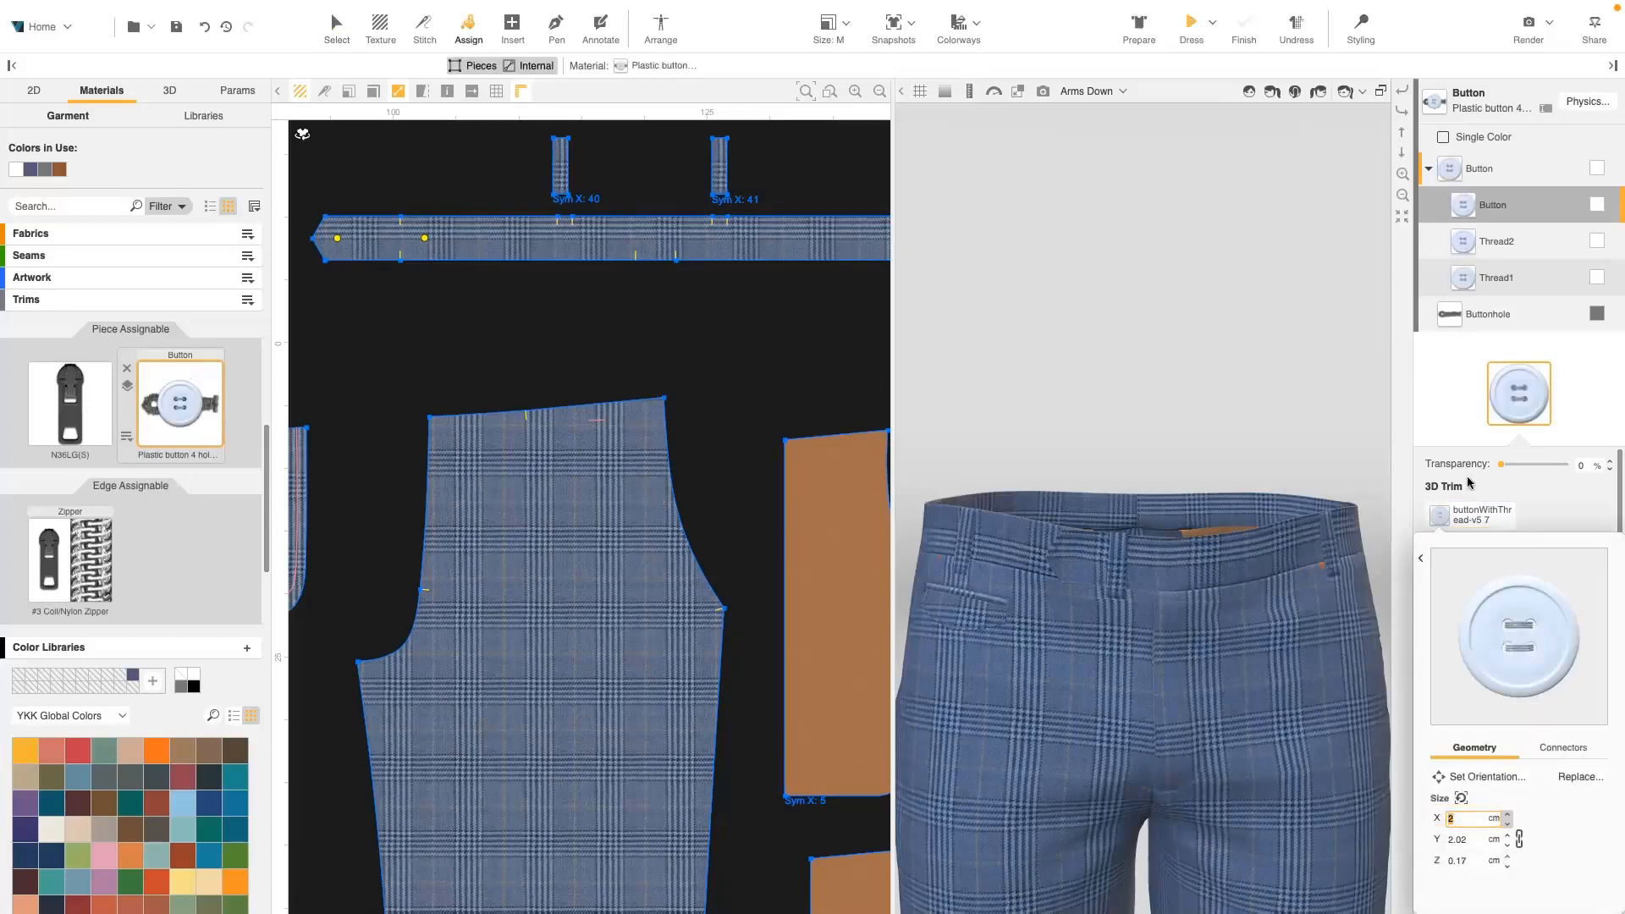
- Set the width of the buttonhole's diffuse image to 3 cm
click(1493, 317)
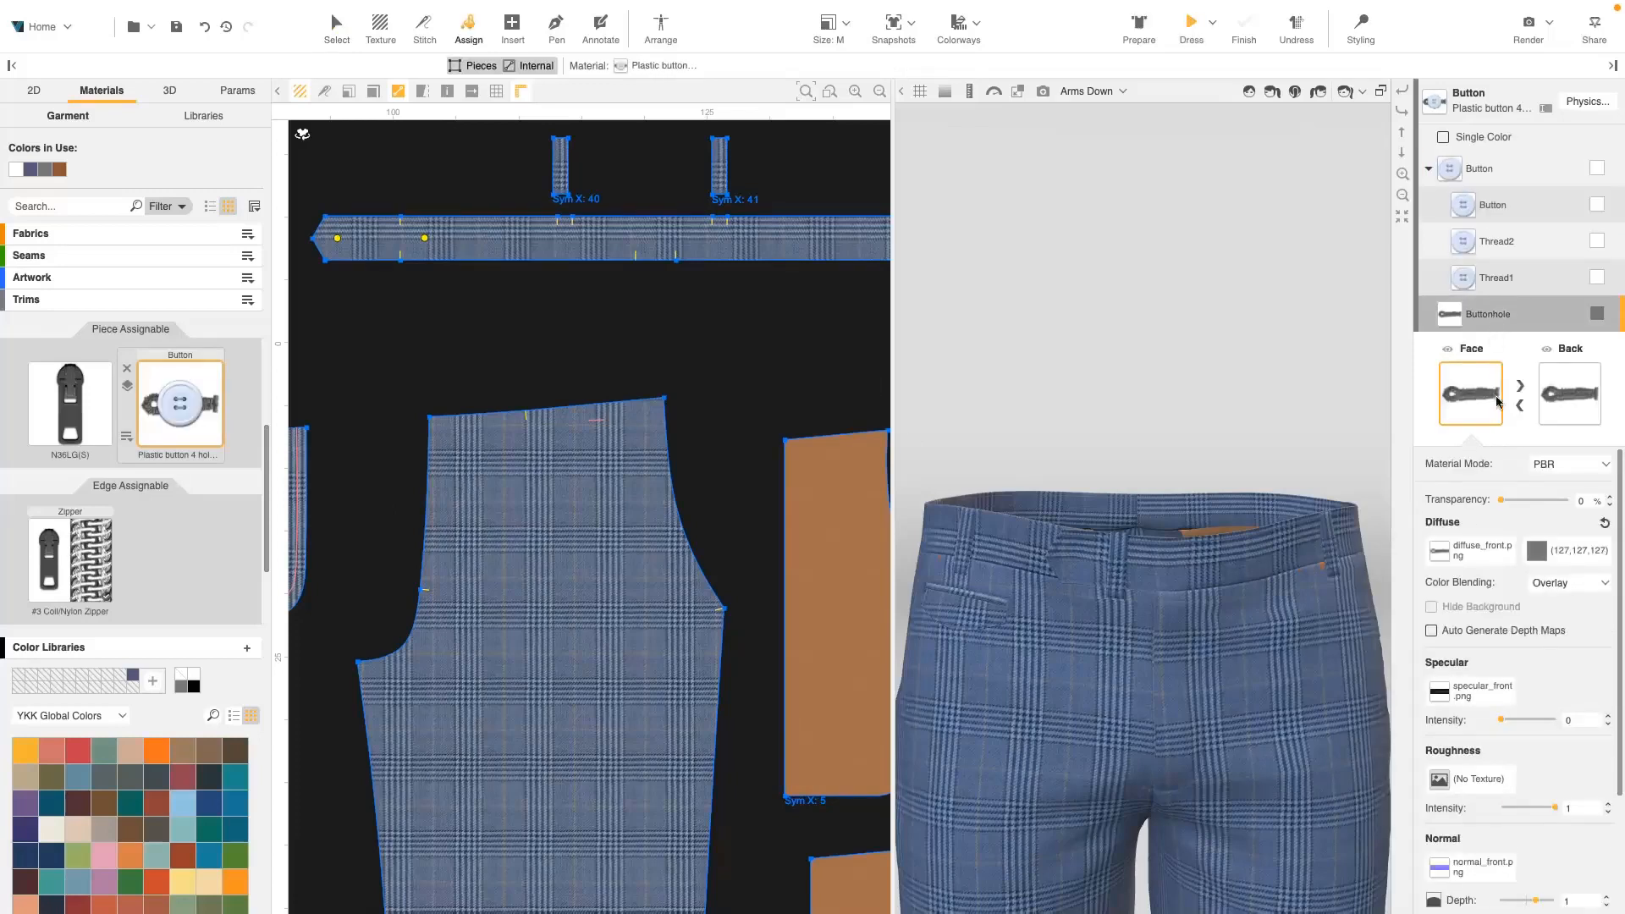
click(1475, 564)
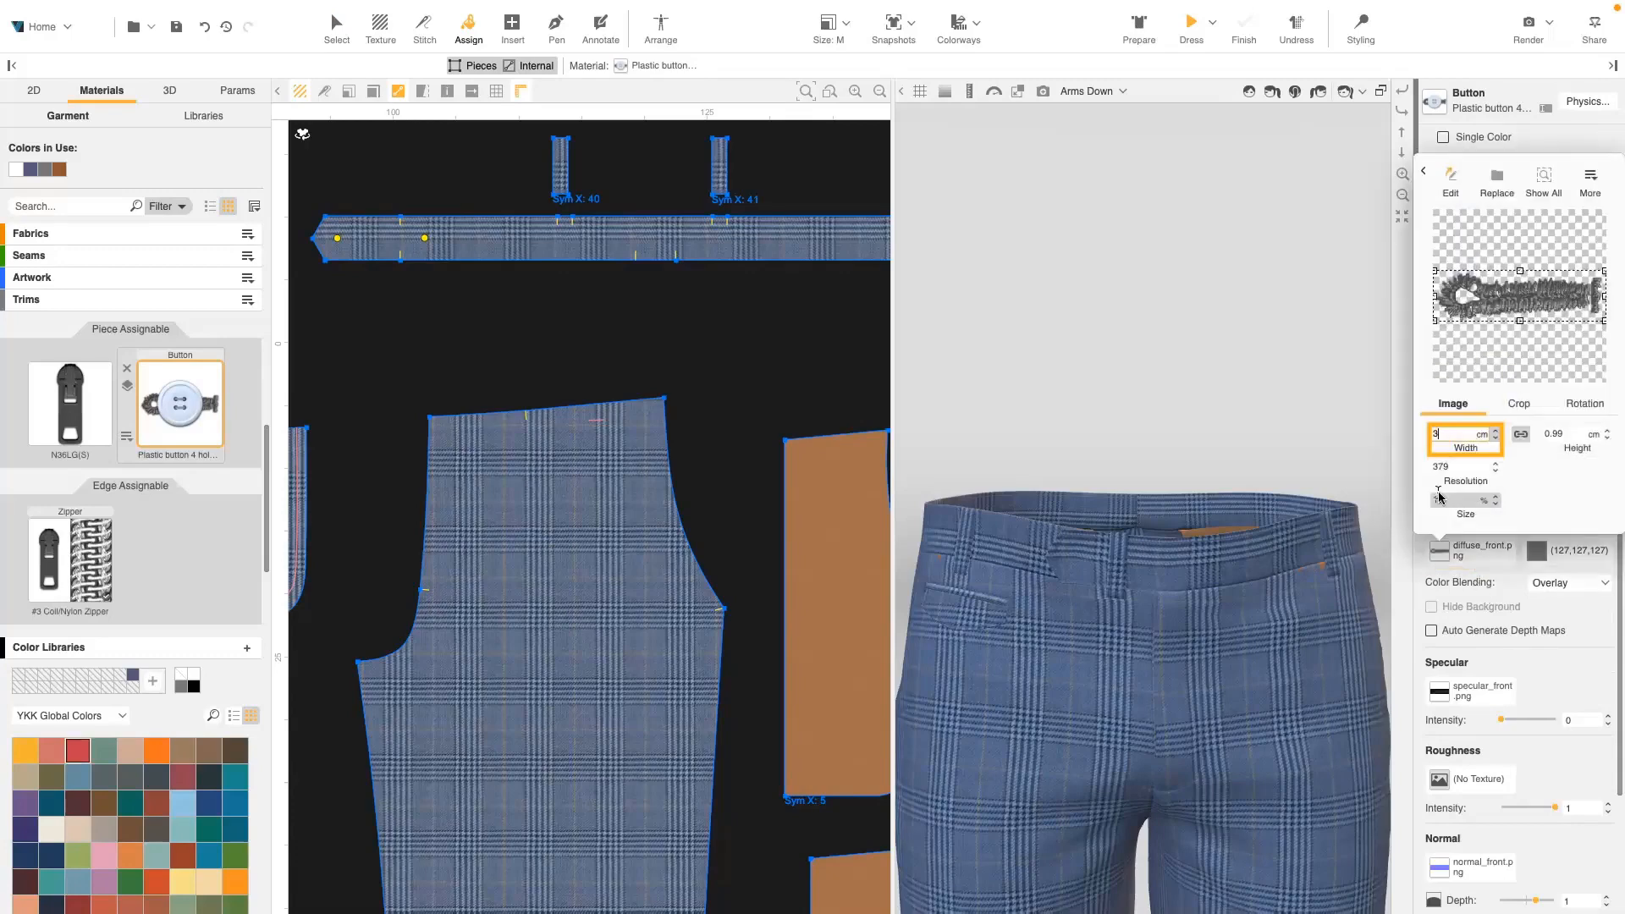
text(3)
key(Return)
- Place two plastic buttons on the right waistband's marked points, pairing each with a buttonhole on the left waistband's marked points
scroll(502, 369, down, 3)
middle_drag(502, 370, 782, 488)
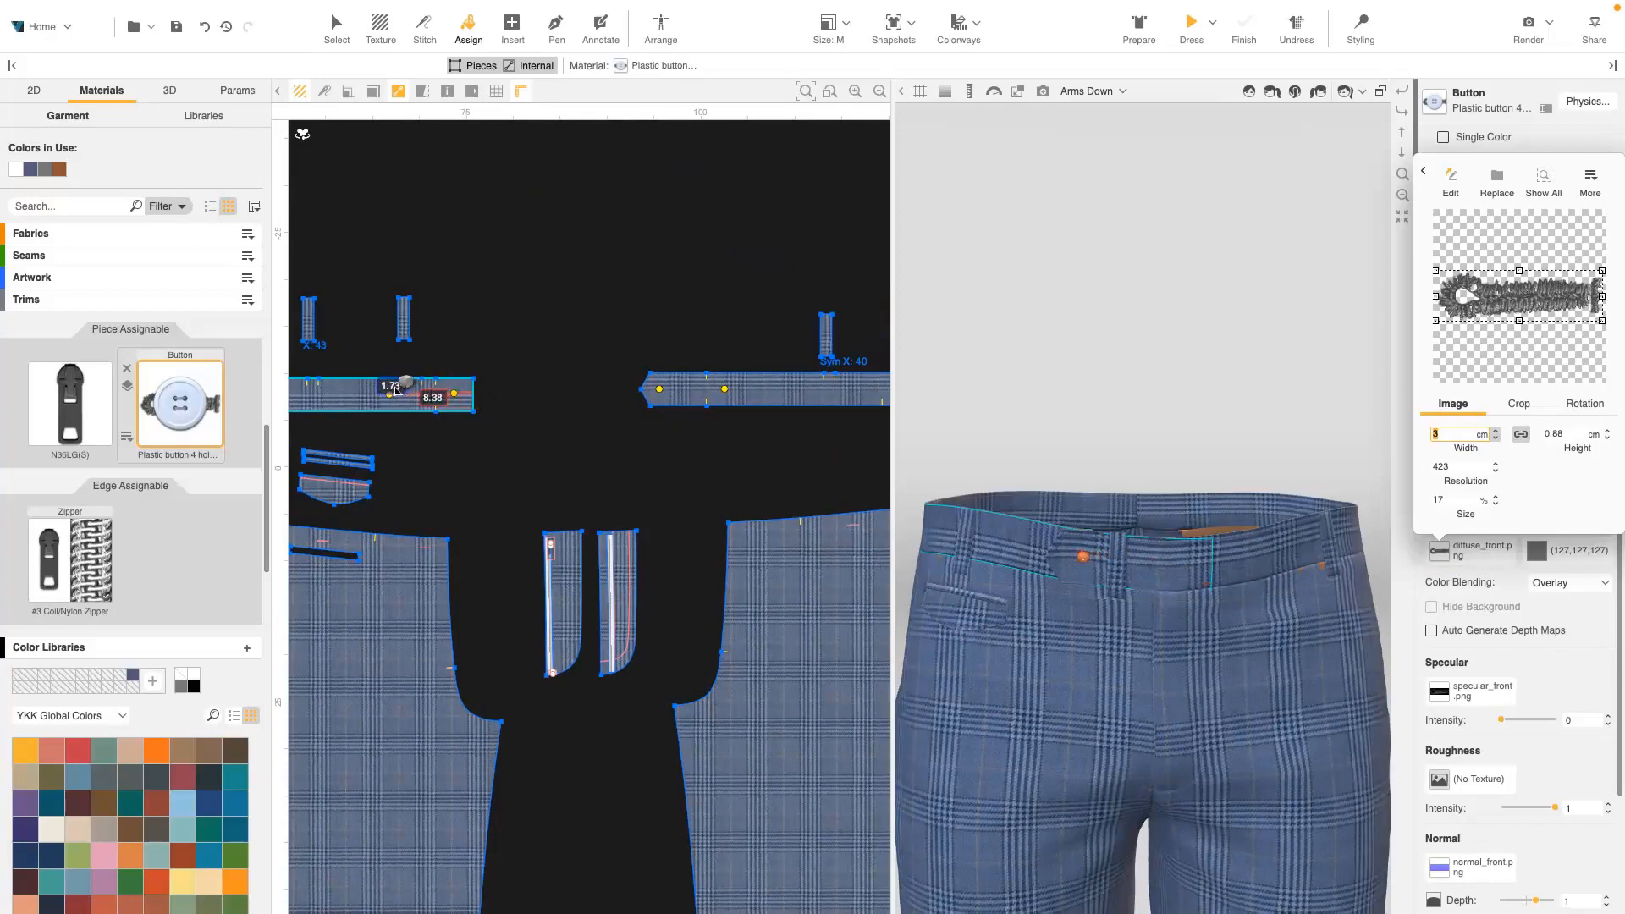
click(389, 394)
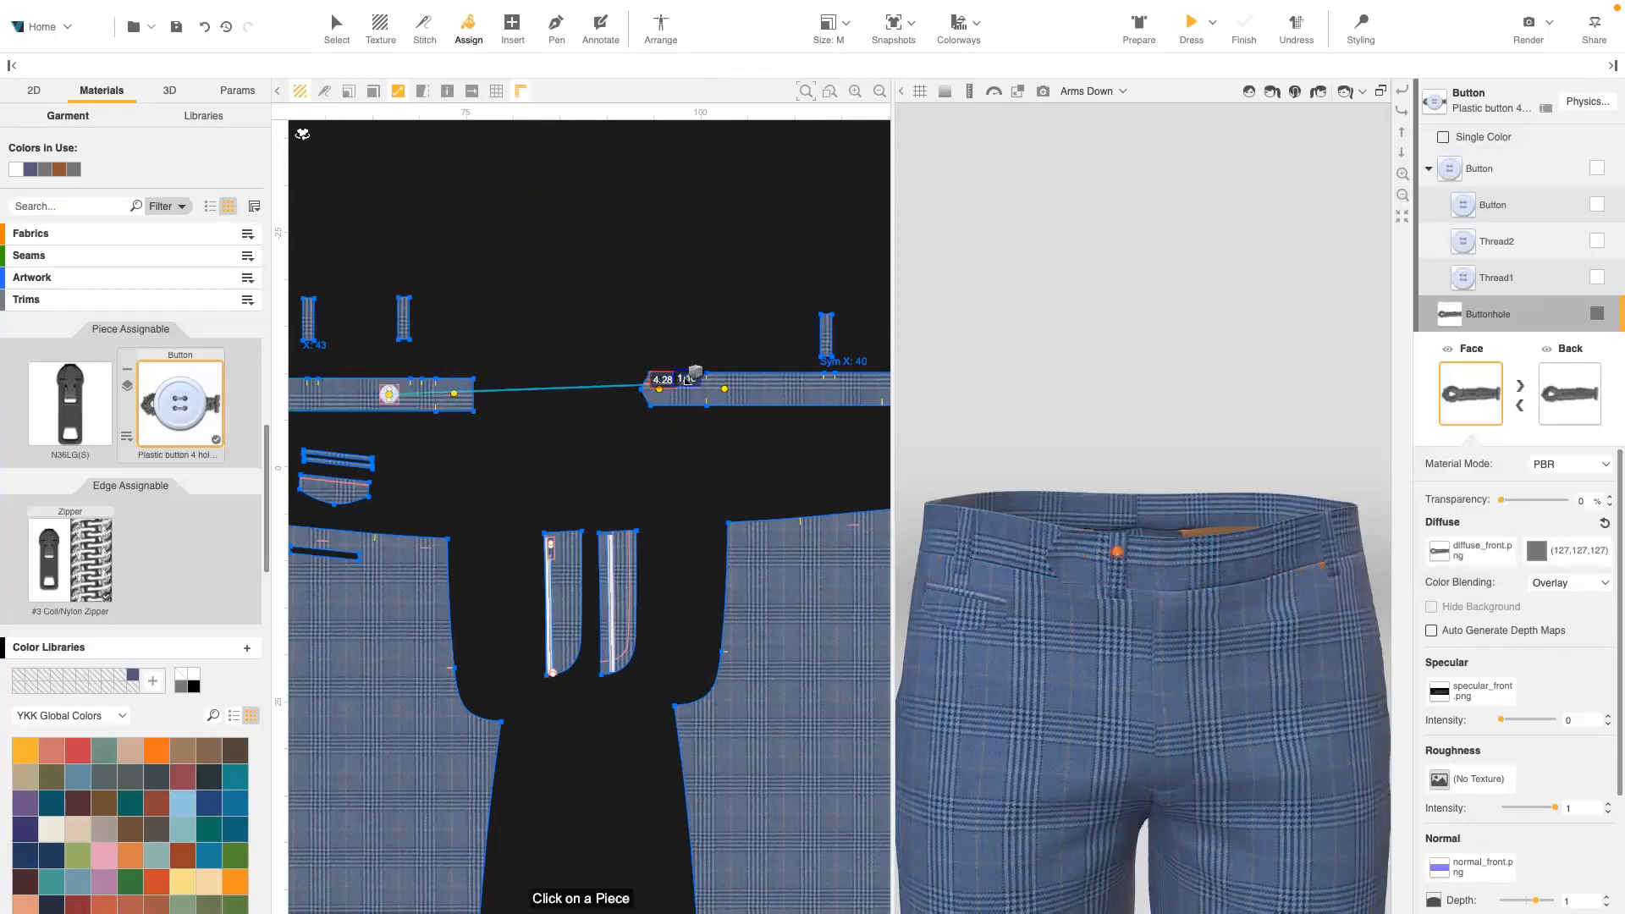
click(661, 383)
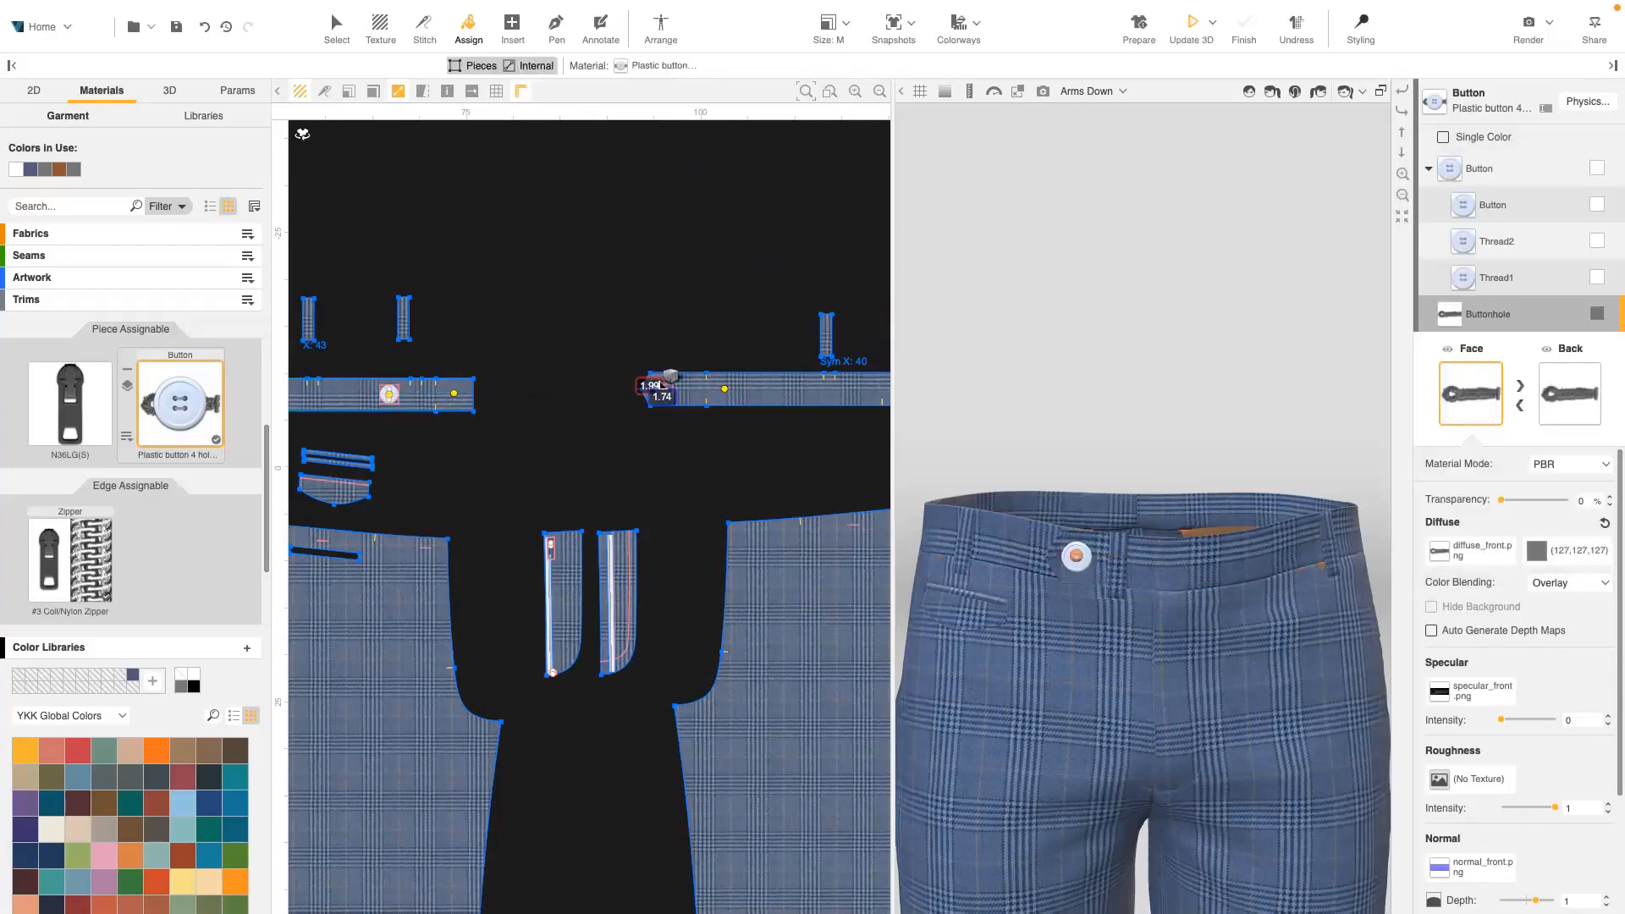
click(454, 394)
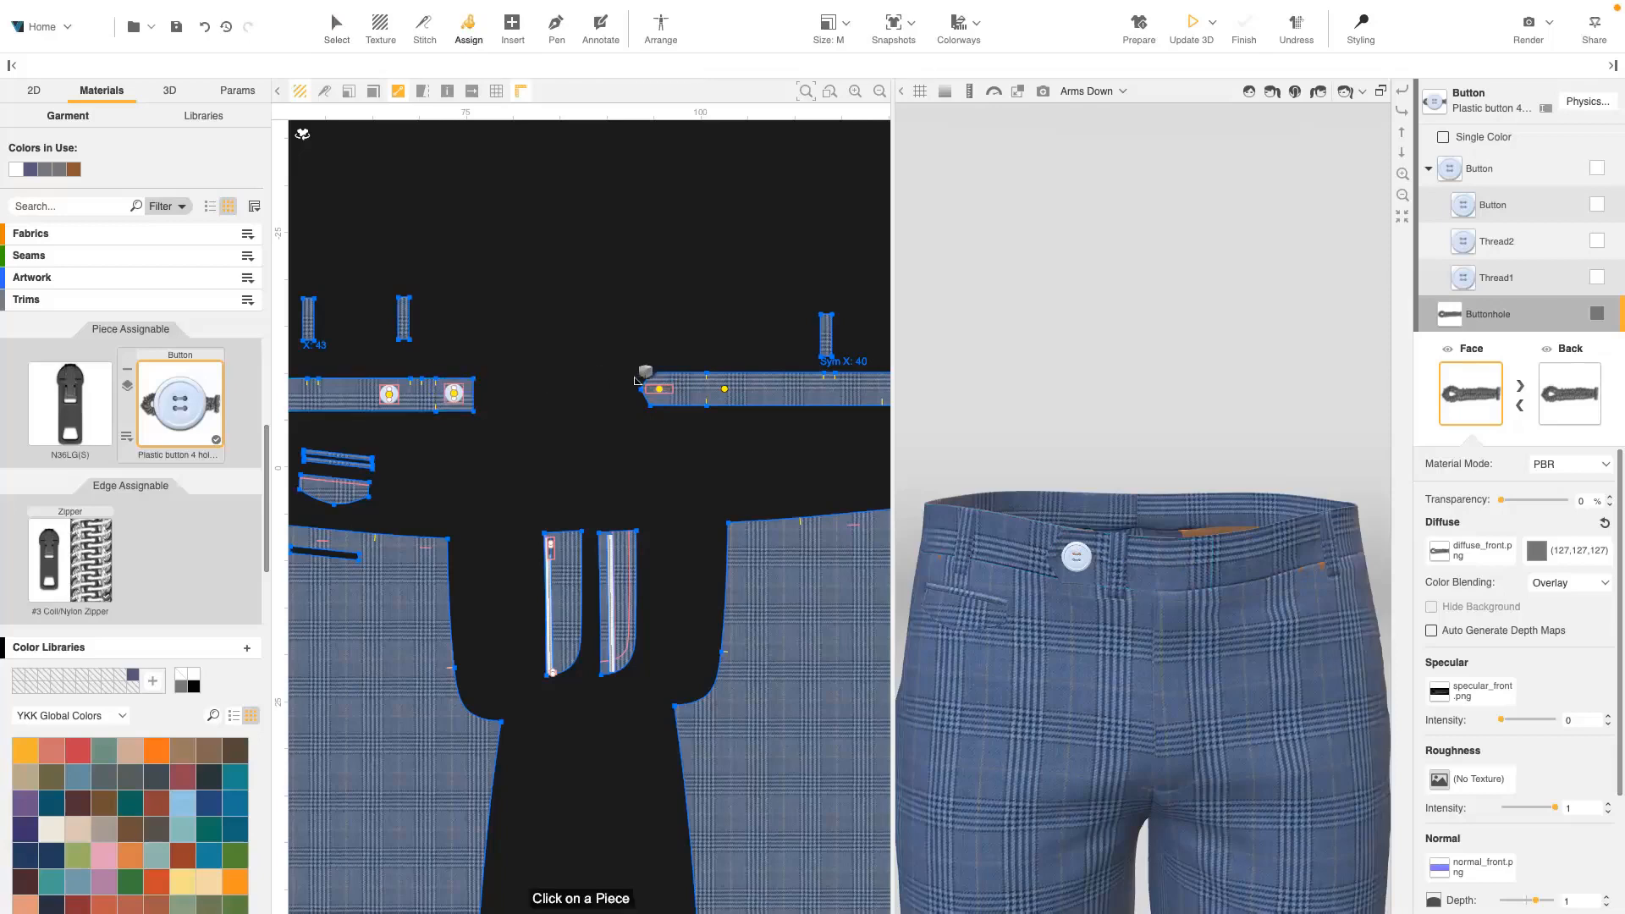
click(727, 383)
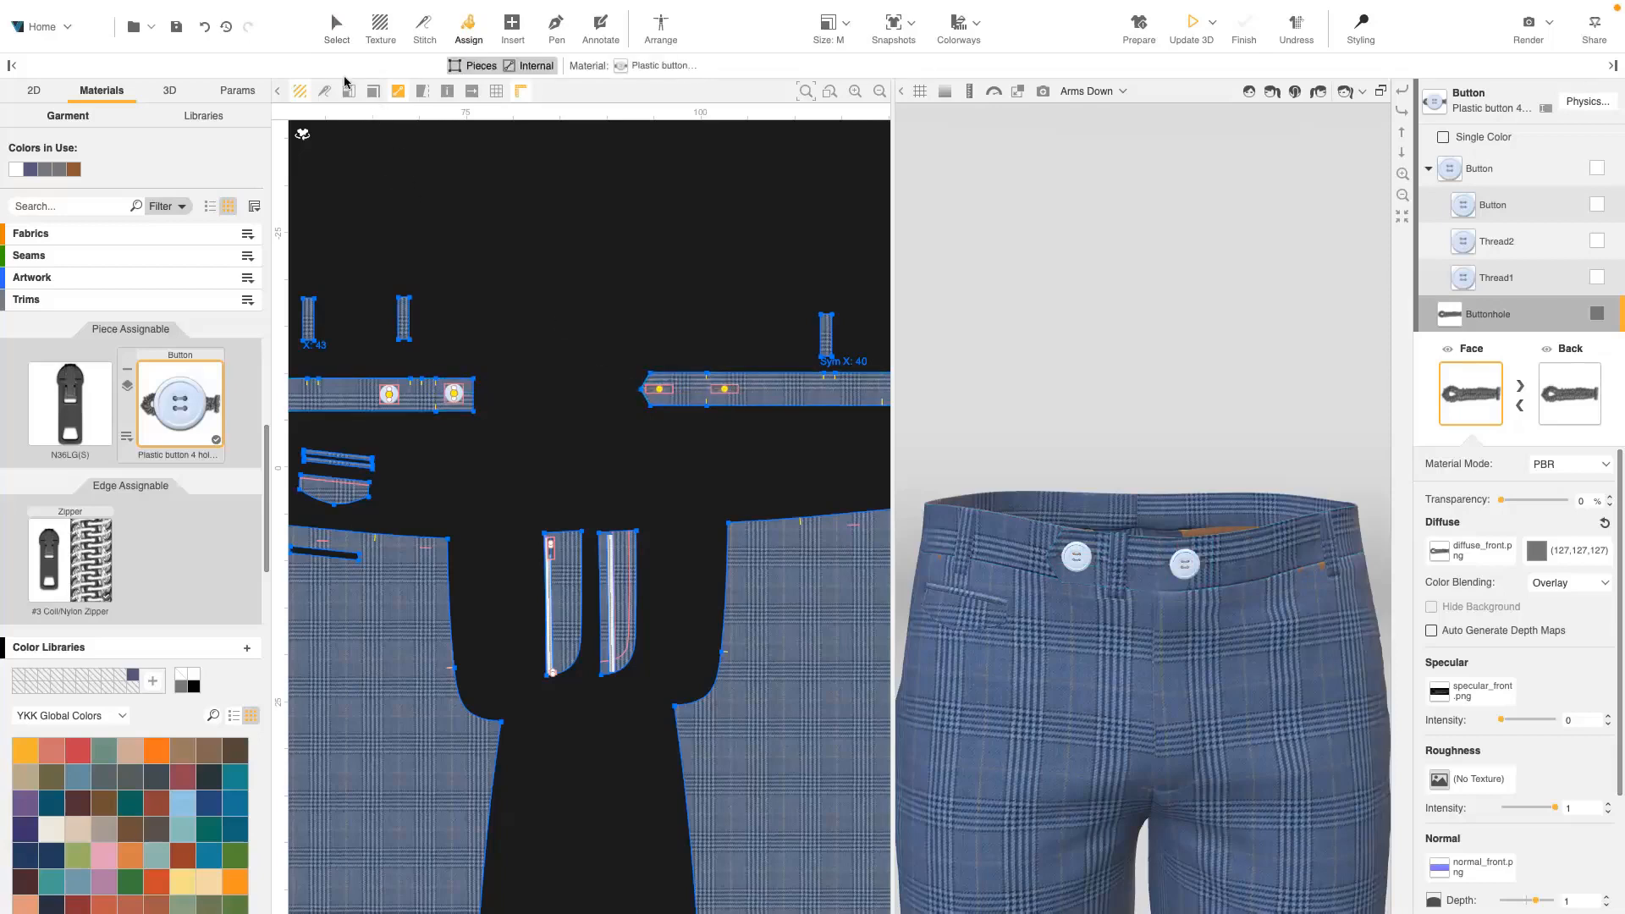
- Move the button nearest the right waistband's end to the inside and flip its button and buttonhole positions between the waistbands
click(453, 398)
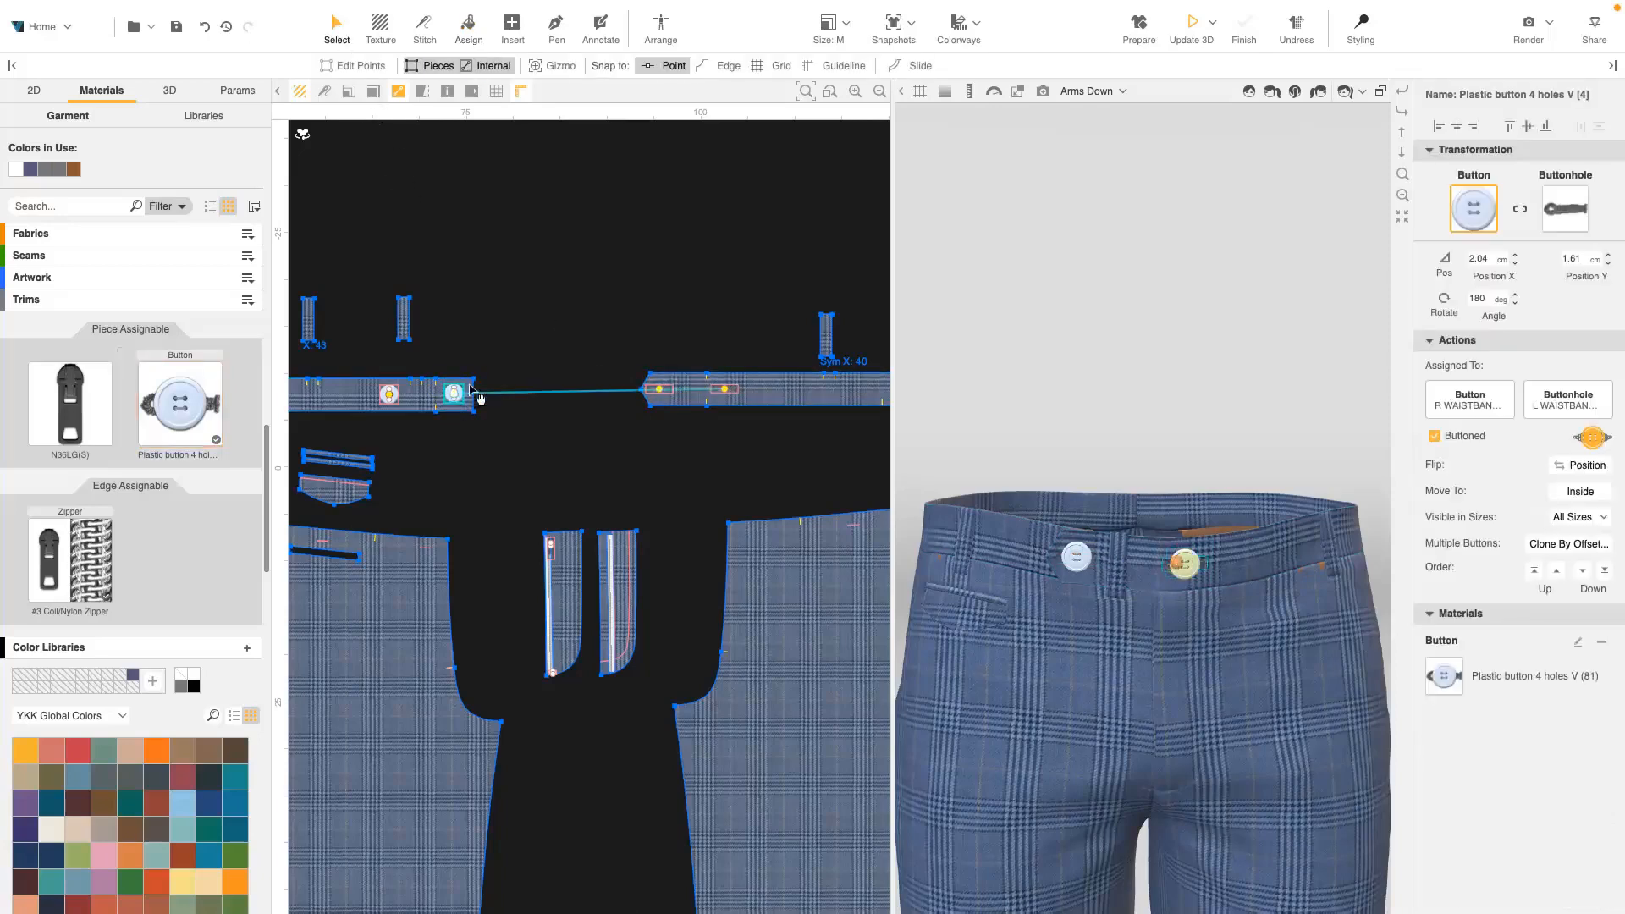
click(1579, 492)
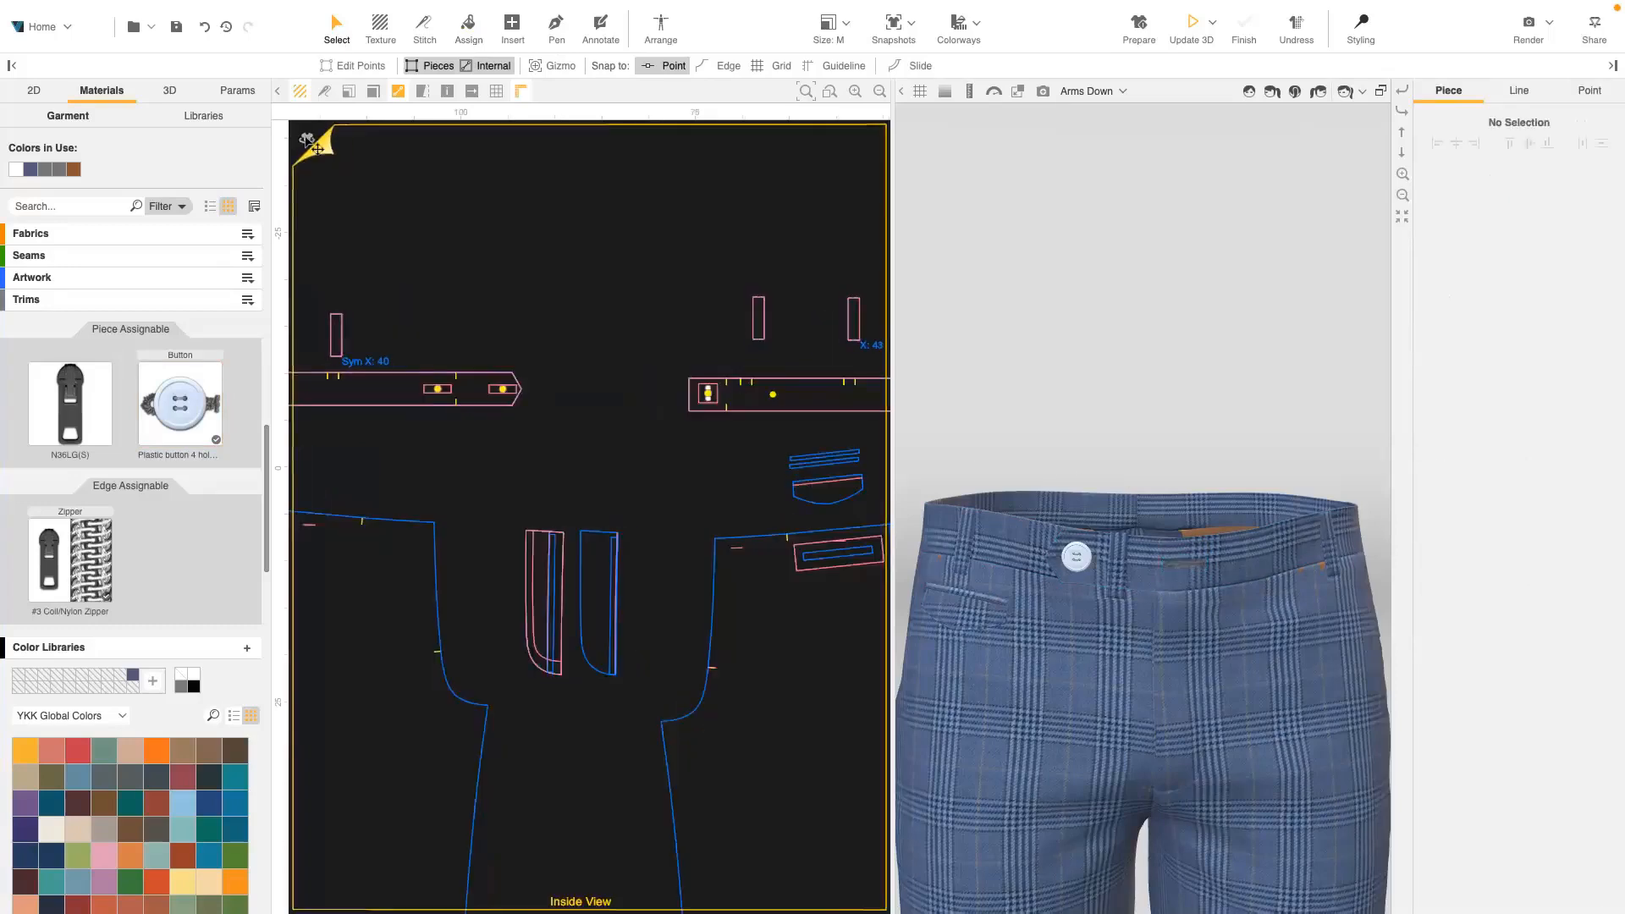
middle_drag(605, 369, 740, 403)
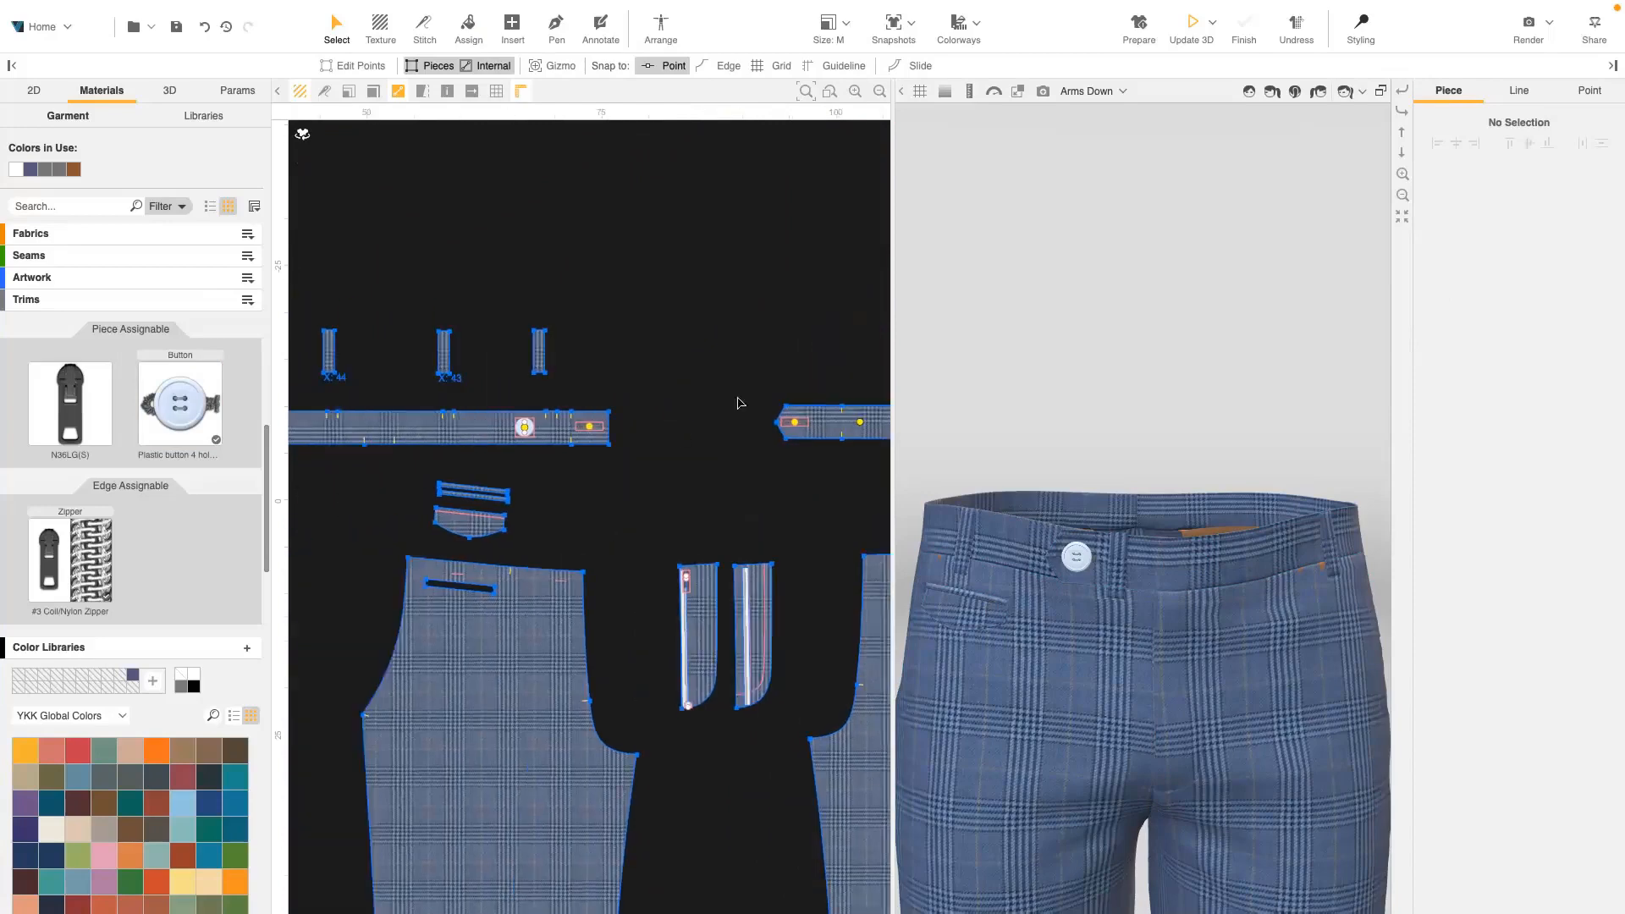
- Examine the placement of the buttons and buttonholes on both waistbands in the pattern and on the 3D trousers
scroll(792, 413, up, 7)
scroll(1095, 608, up, 2)
right_drag(1095, 608, 1165, 547)
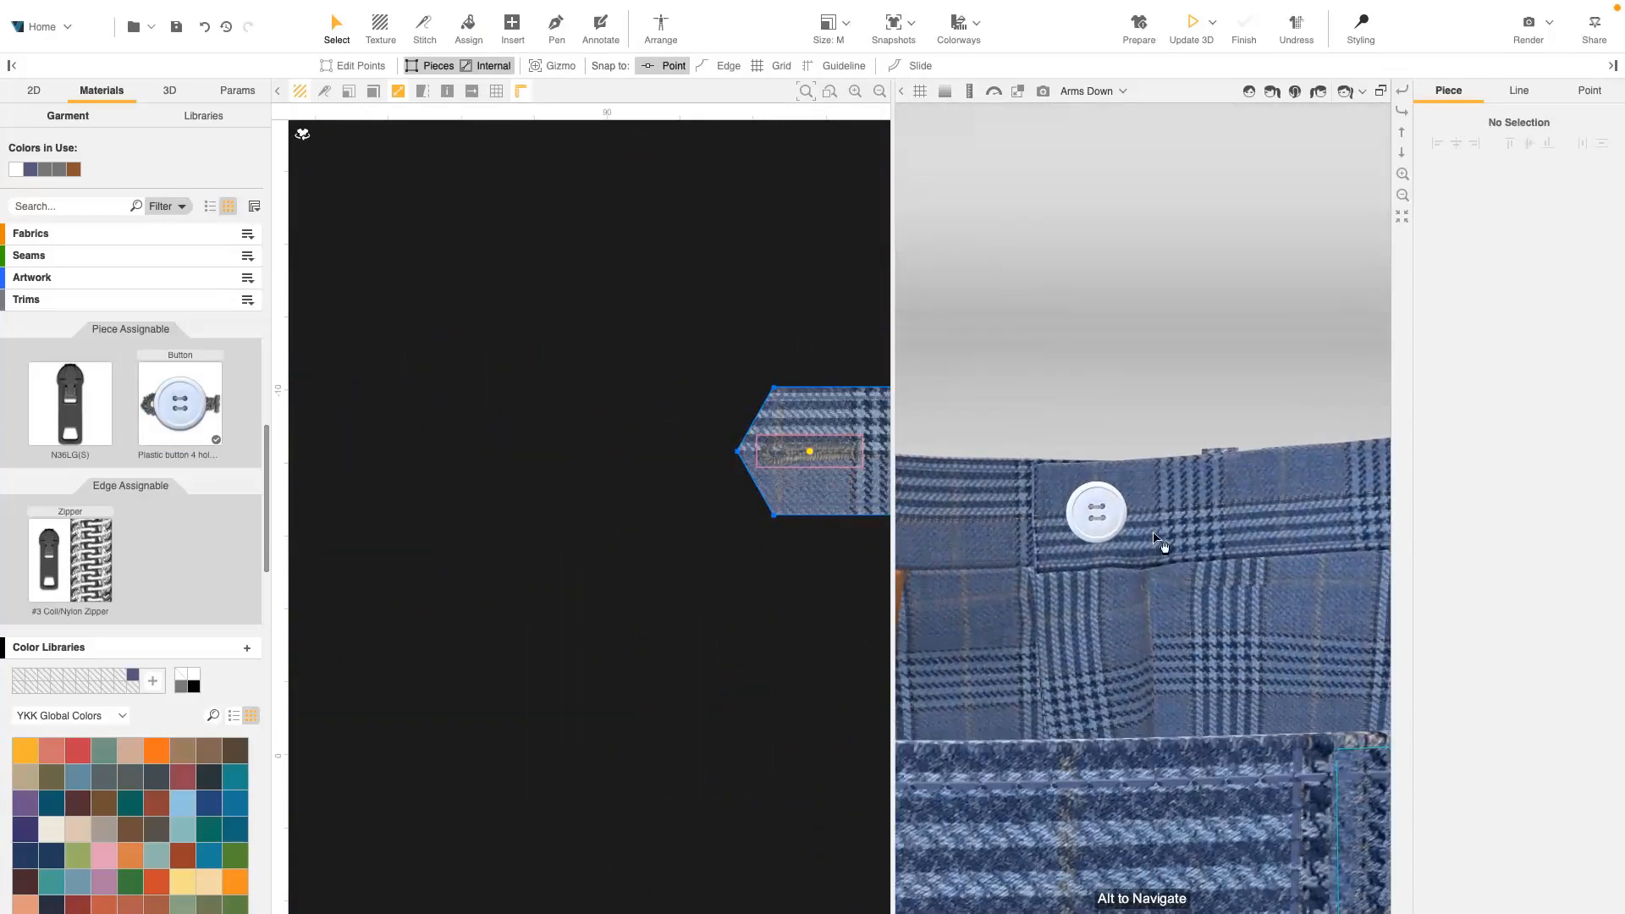
scroll(1134, 541, up, 5)
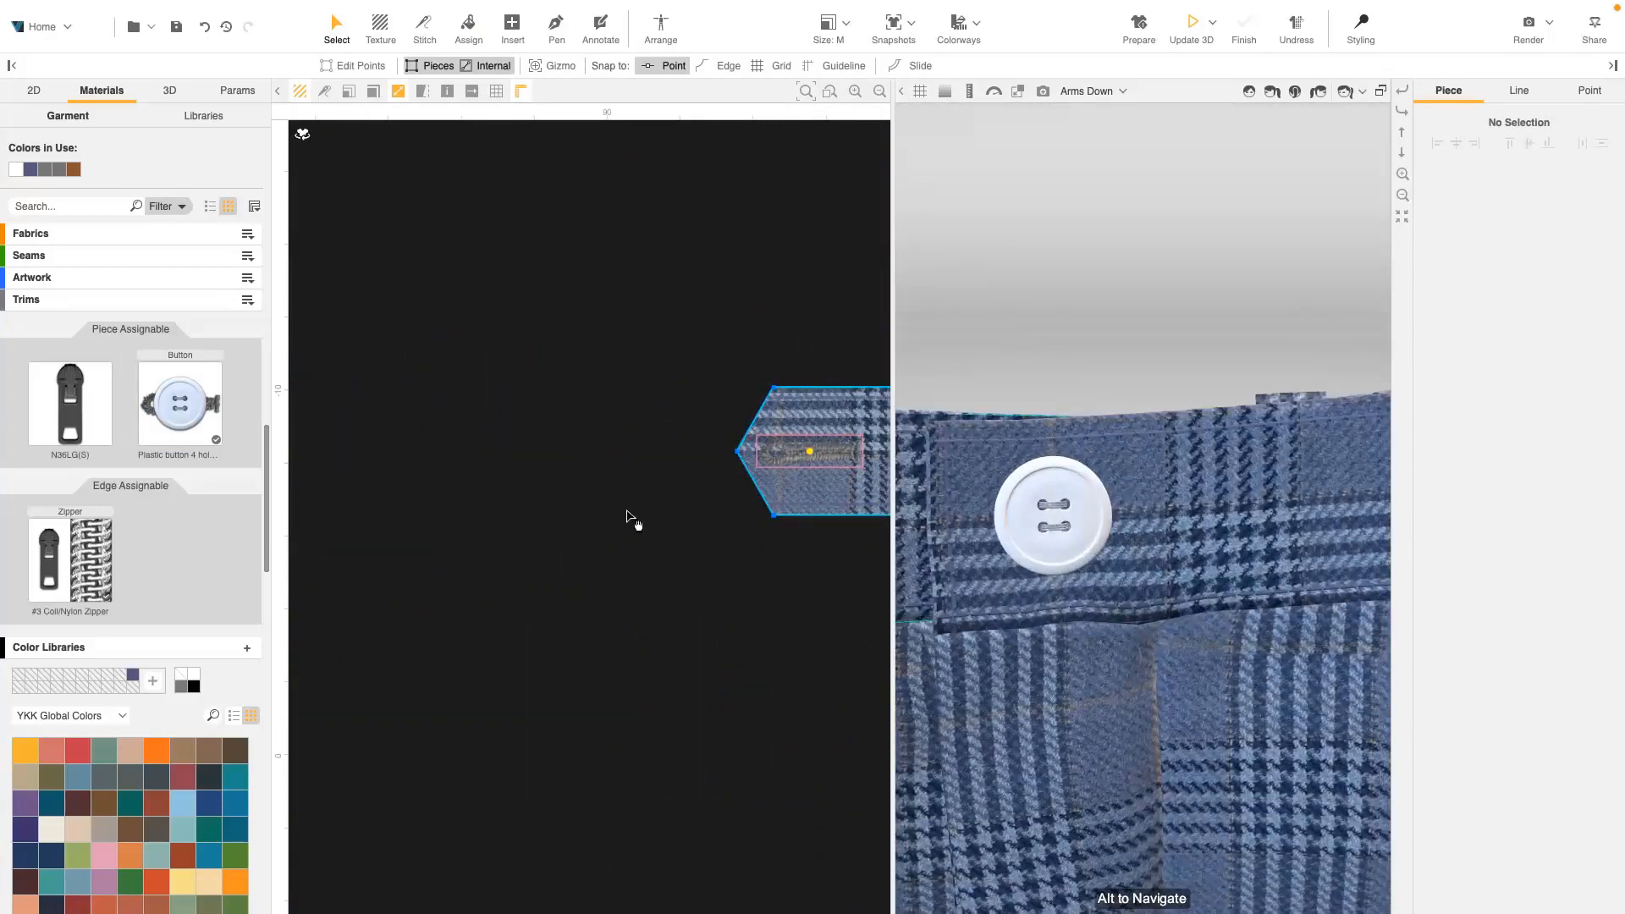
scroll(617, 508, down, 4)
middle_drag(364, 492, 595, 469)
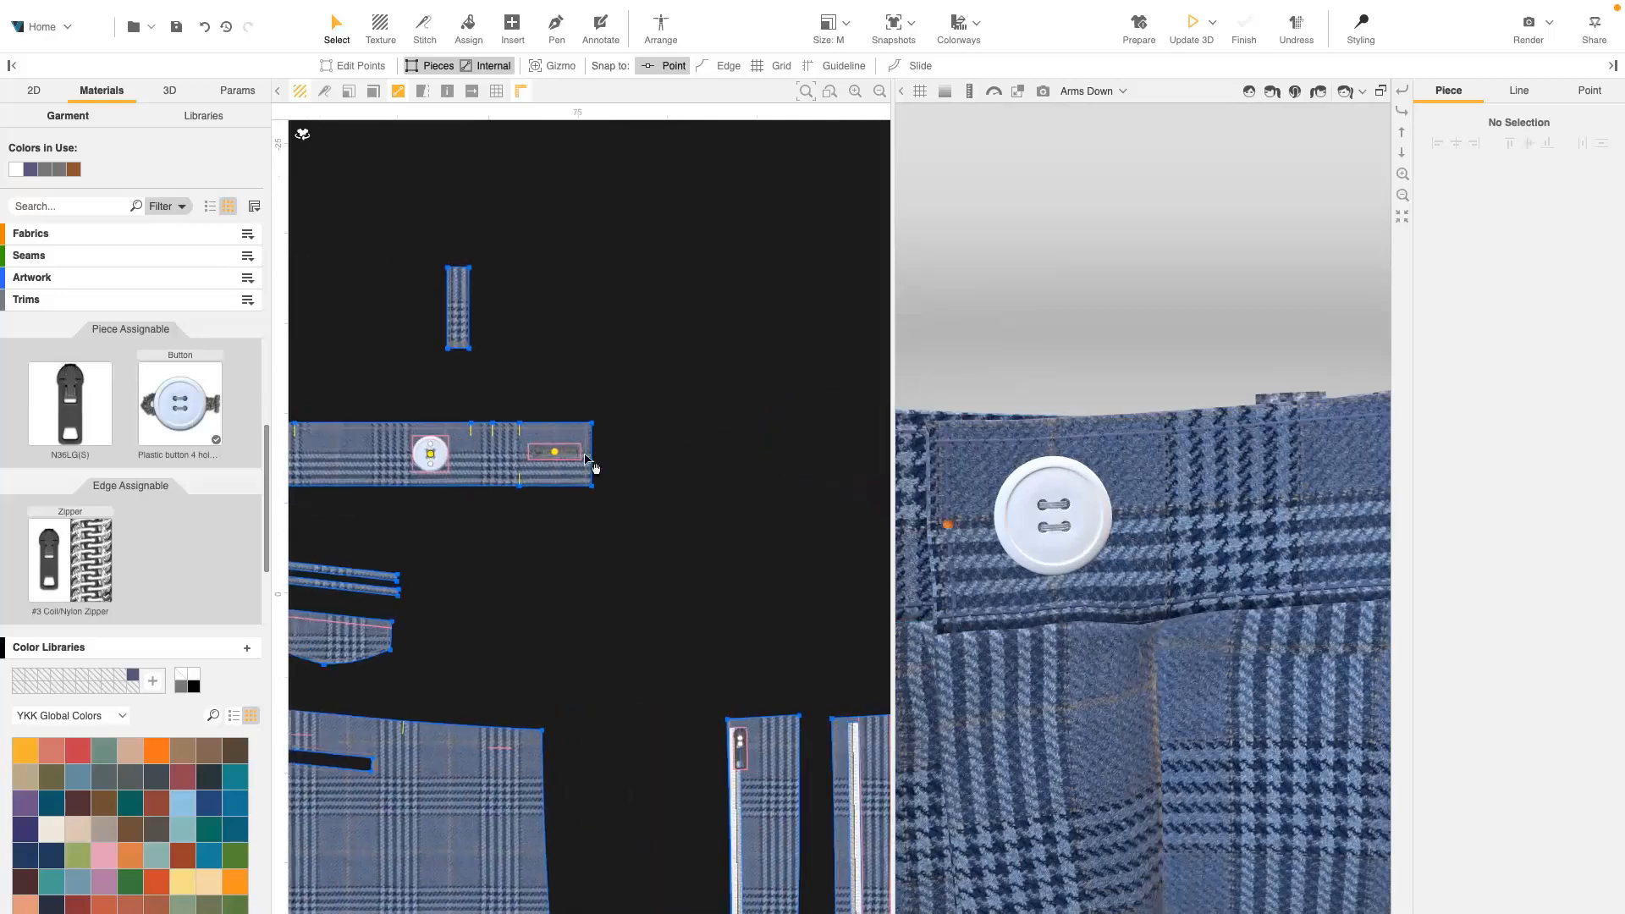
scroll(573, 458, up, 4)
click(584, 464)
scroll(410, 424, down, 3)
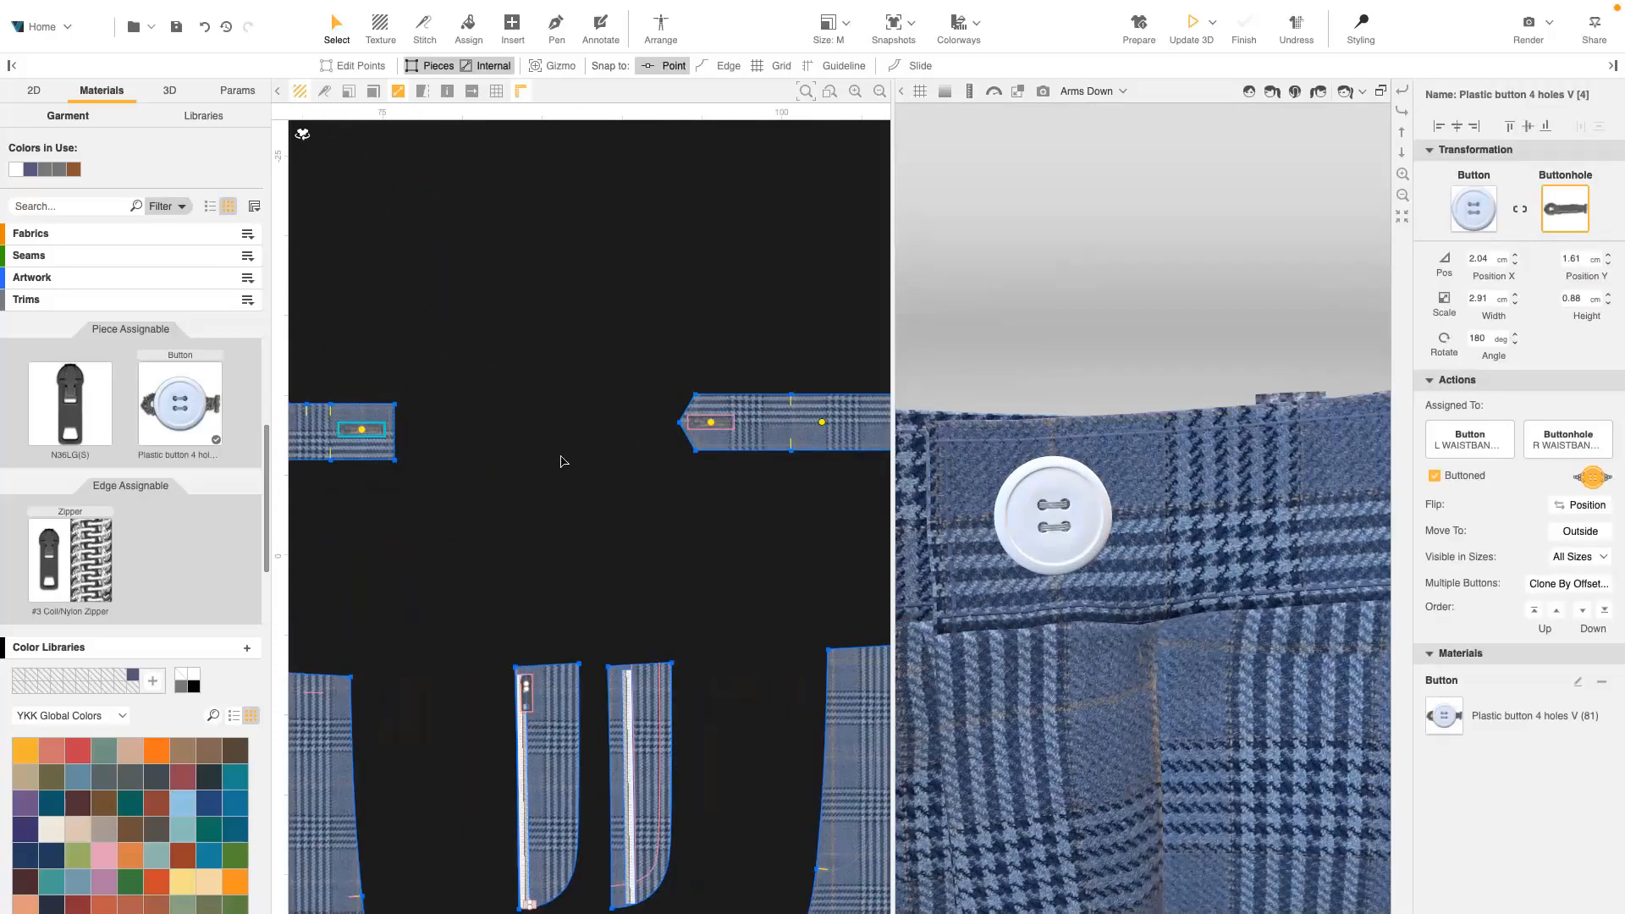
click(732, 428)
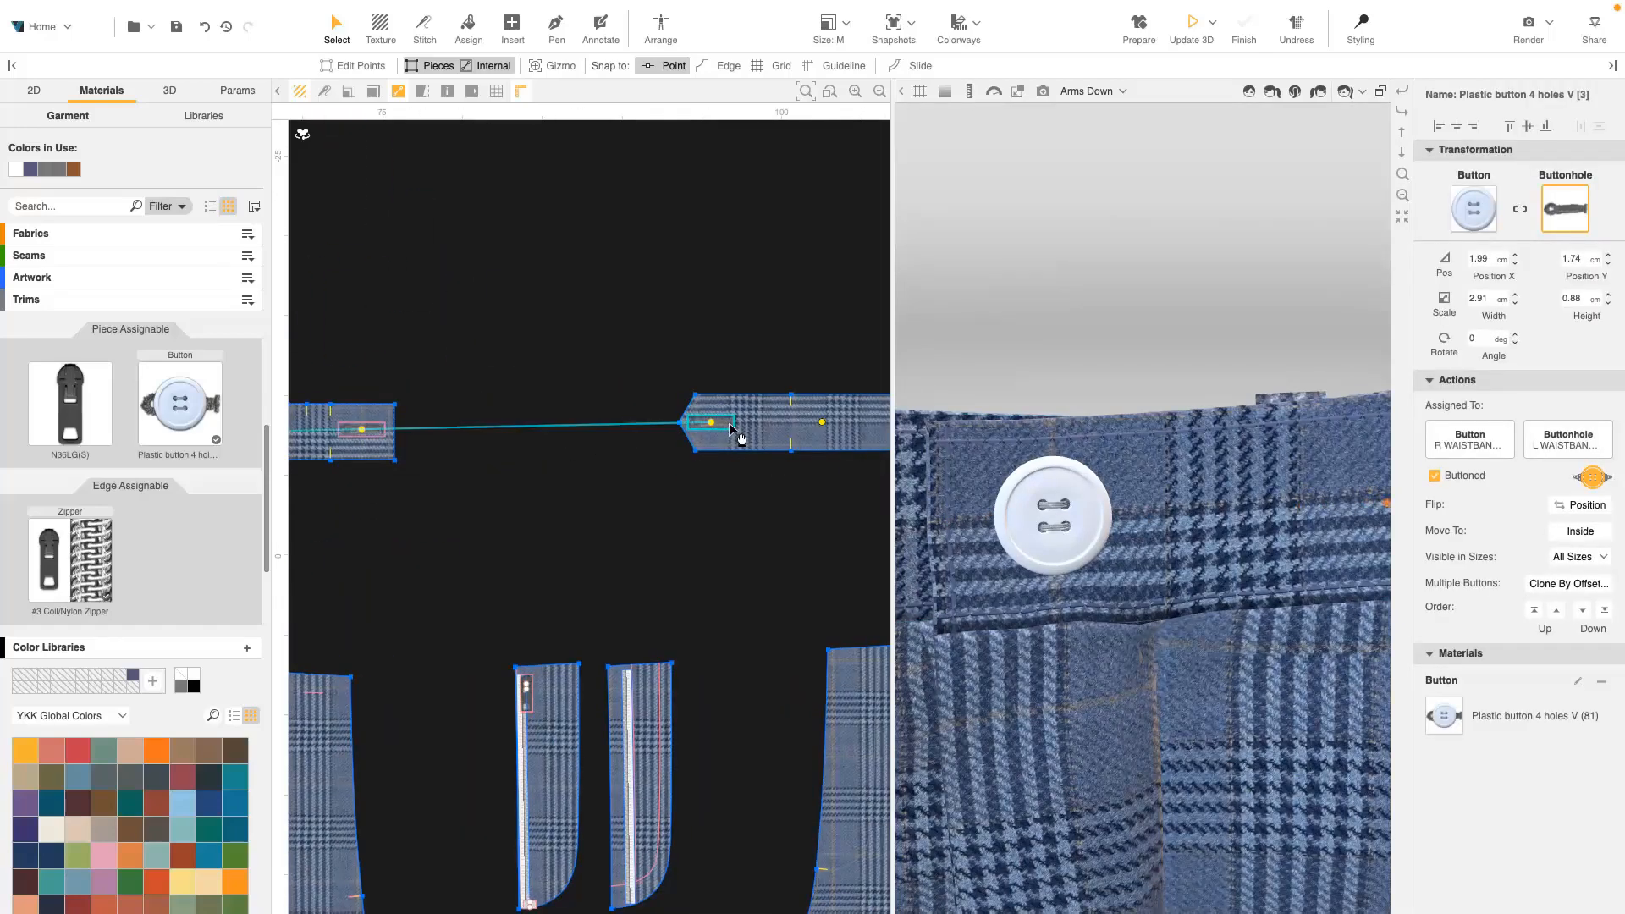
click(375, 430)
drag(1075, 364, 918, 537)
middle_drag(910, 539, 1075, 537)
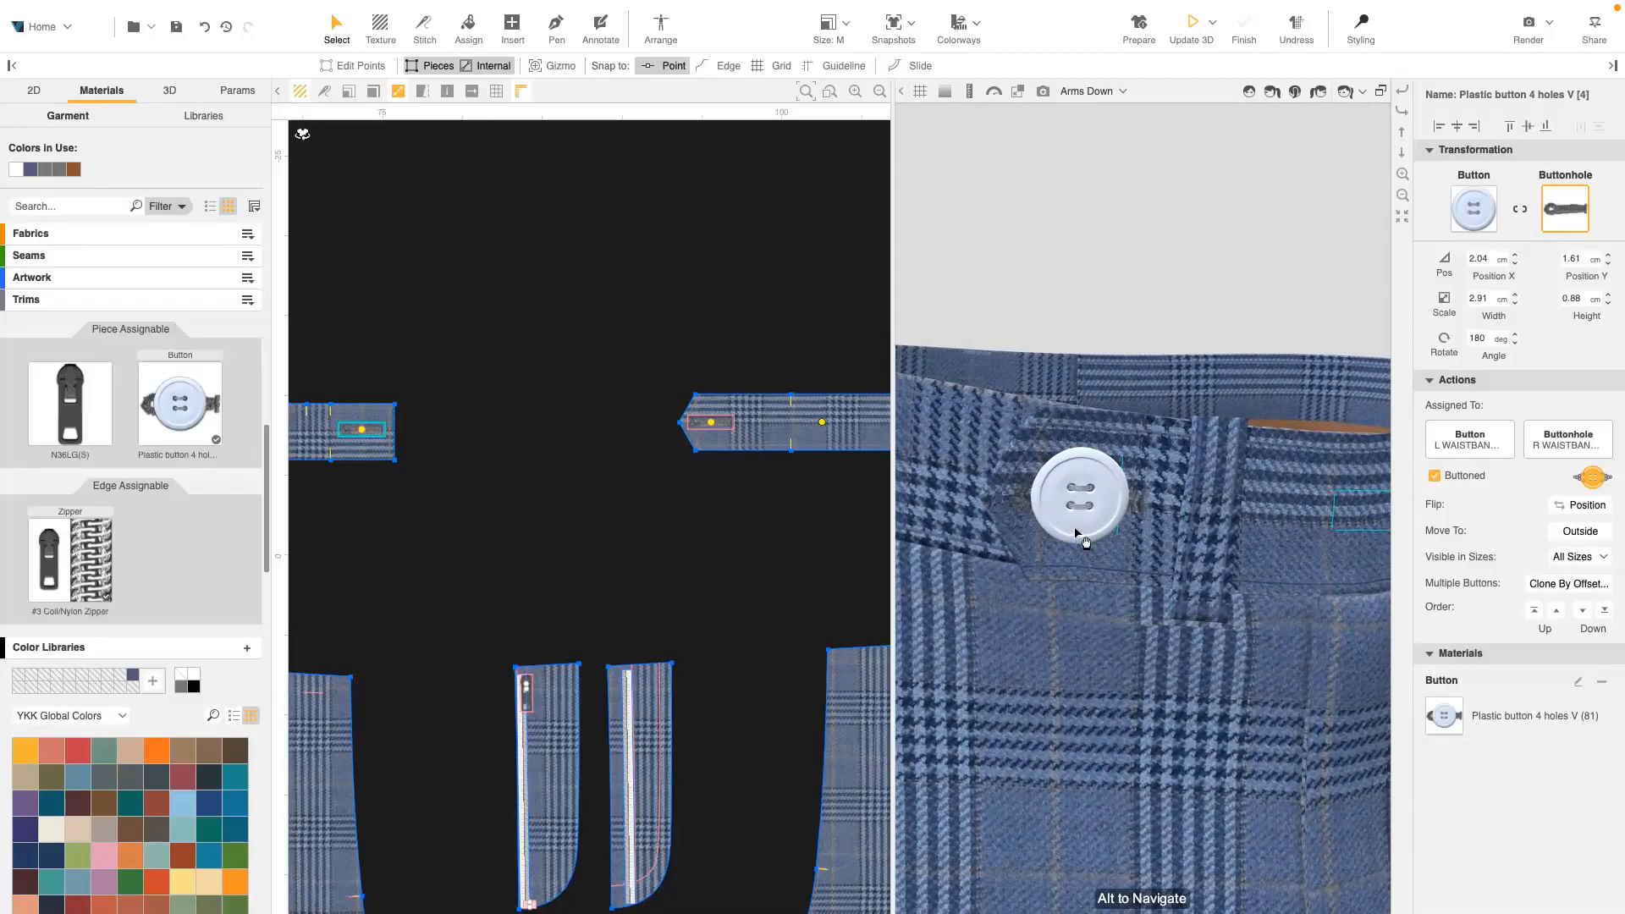
- Set the size of the plastic button's buttonhole diffuse image to 18 %
click(190, 409)
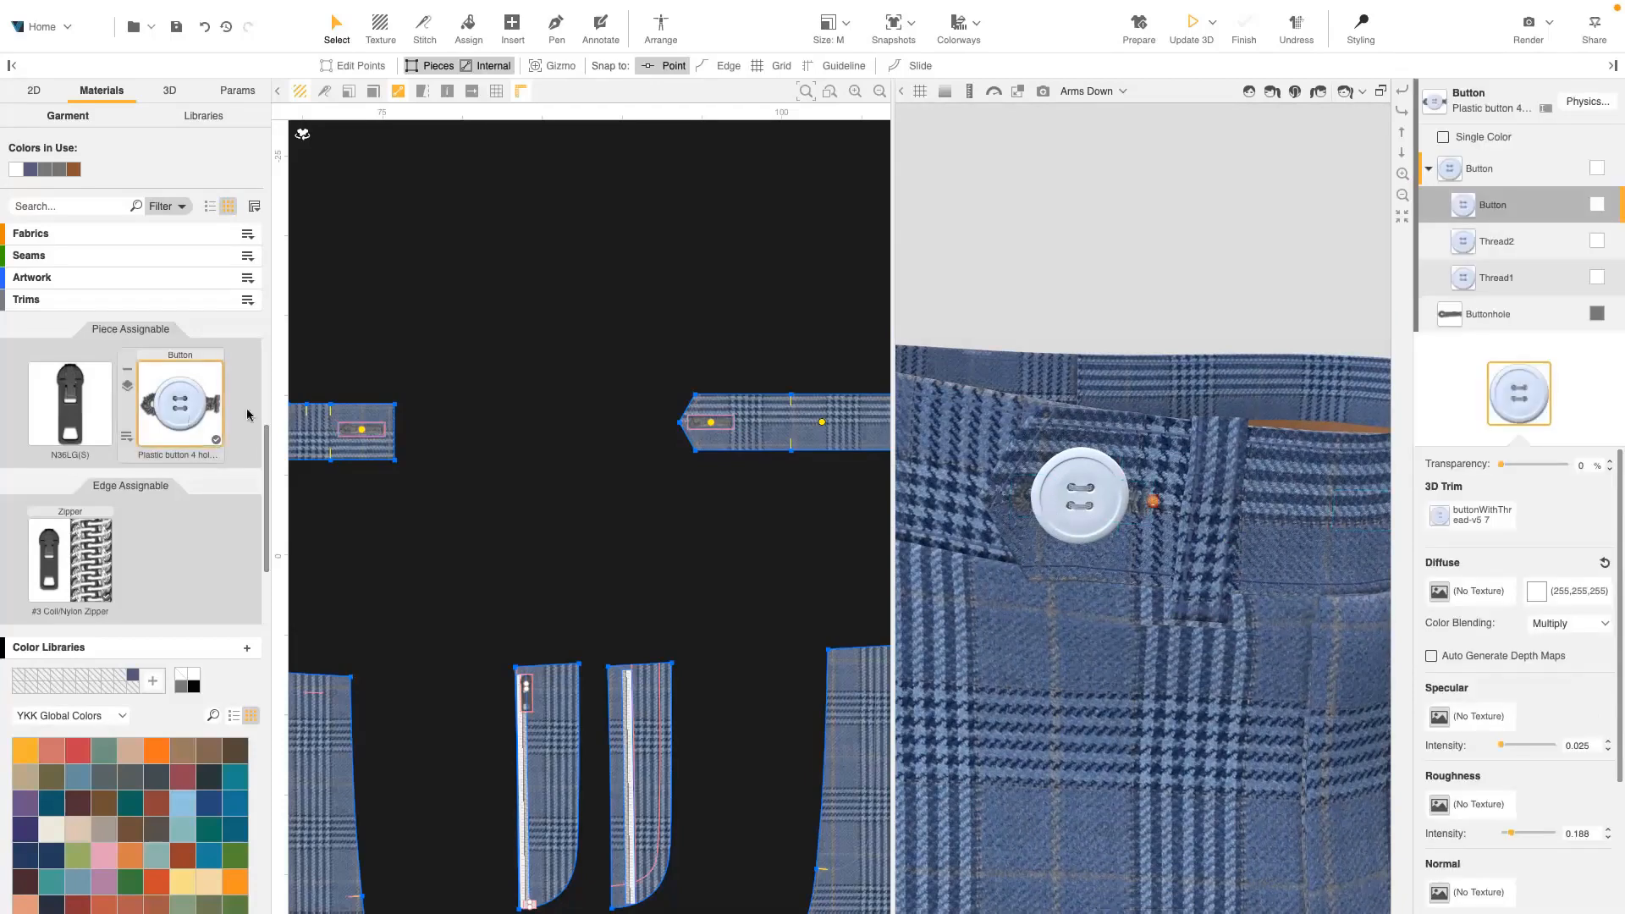
click(1472, 320)
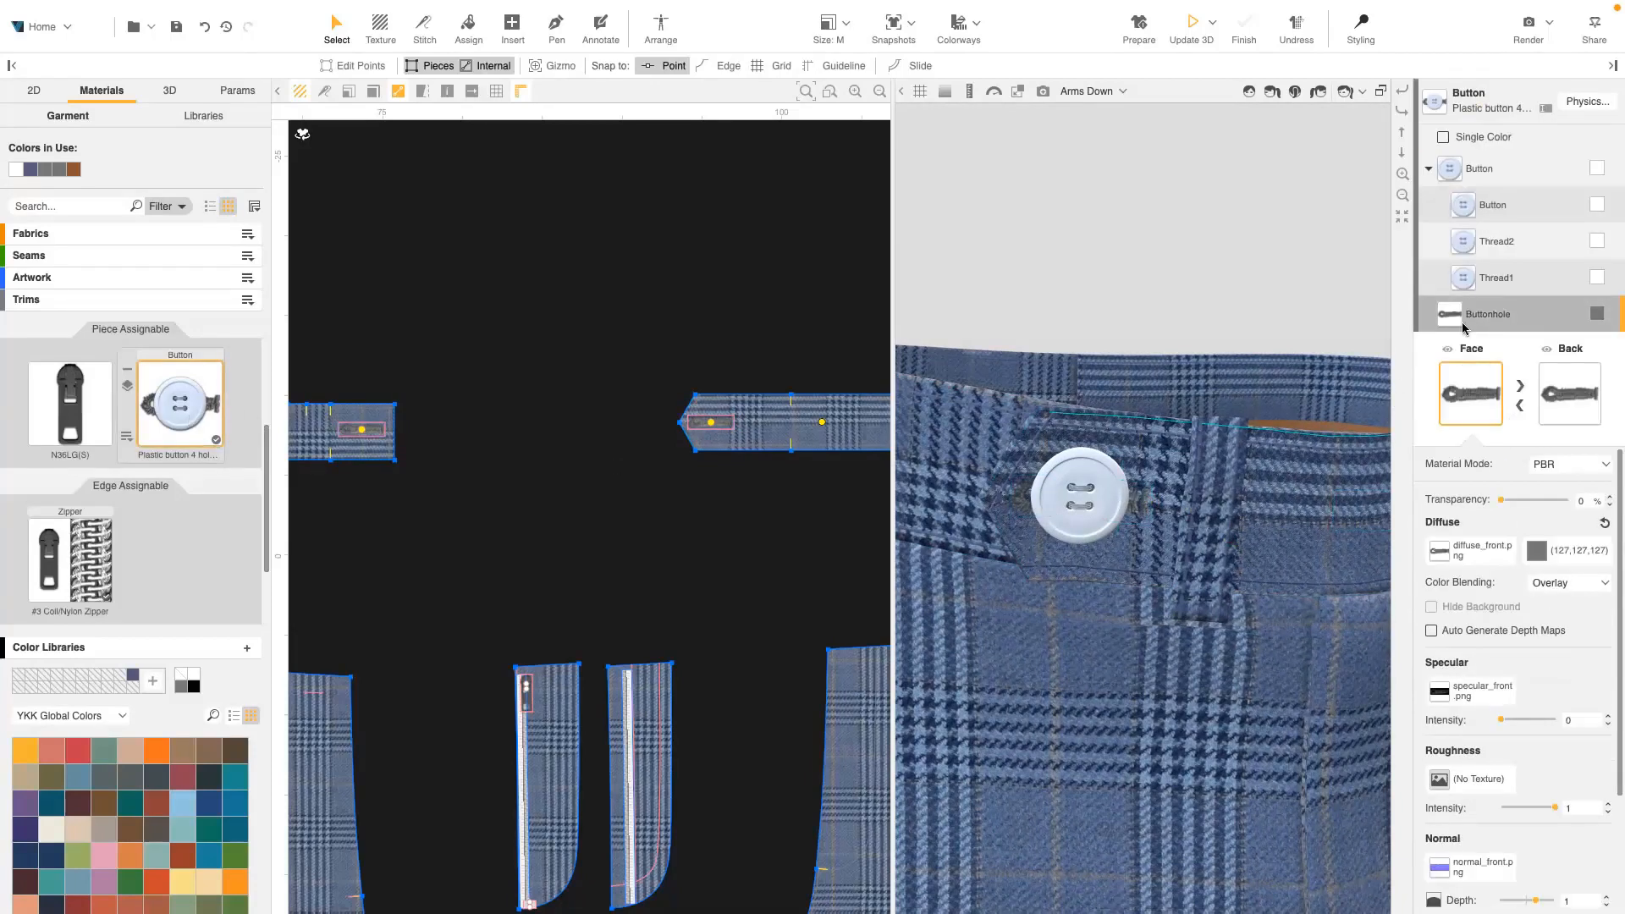
click(1474, 548)
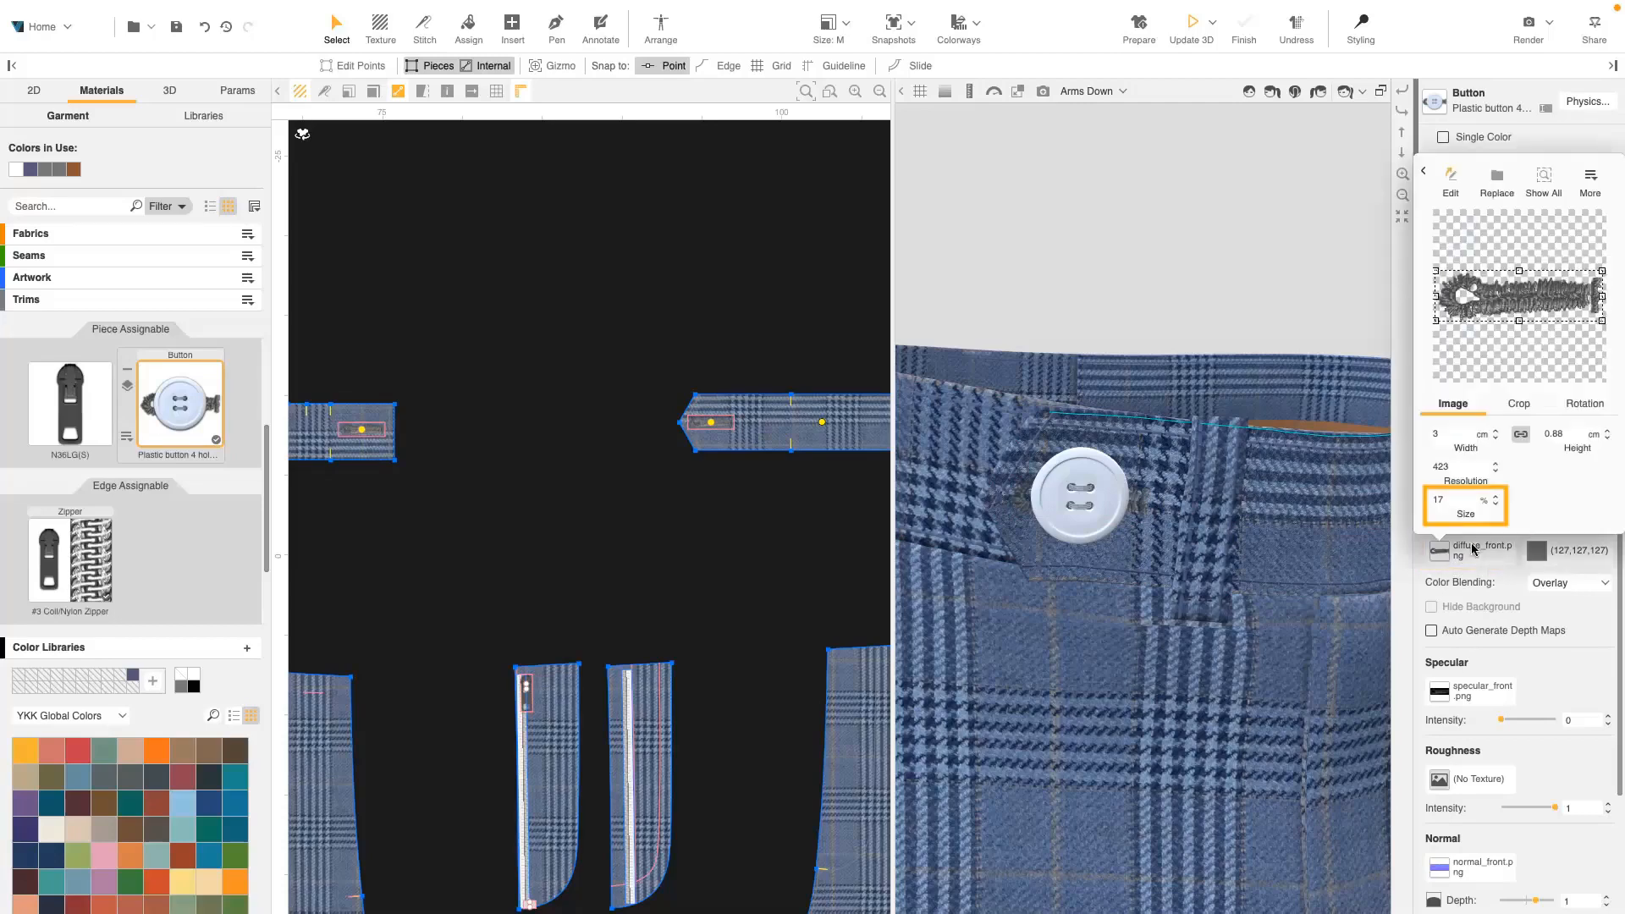
click(1496, 498)
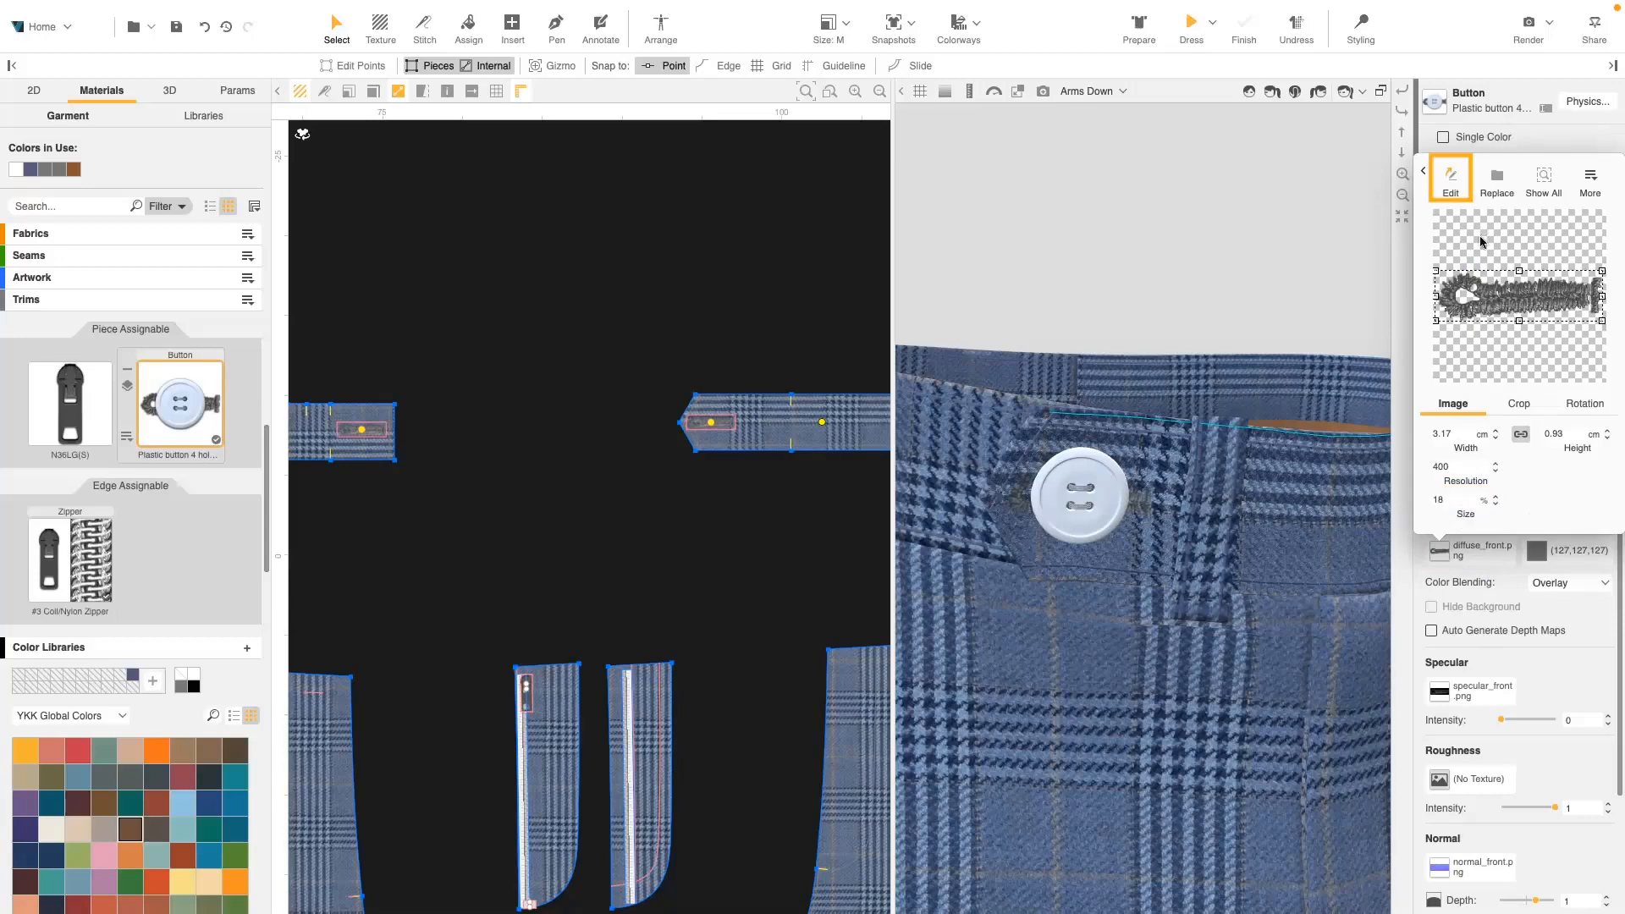
- Open the buttonhole image in Photoshop and extend its canvas evenly on both sides to about 1421 px wide
click(1451, 180)
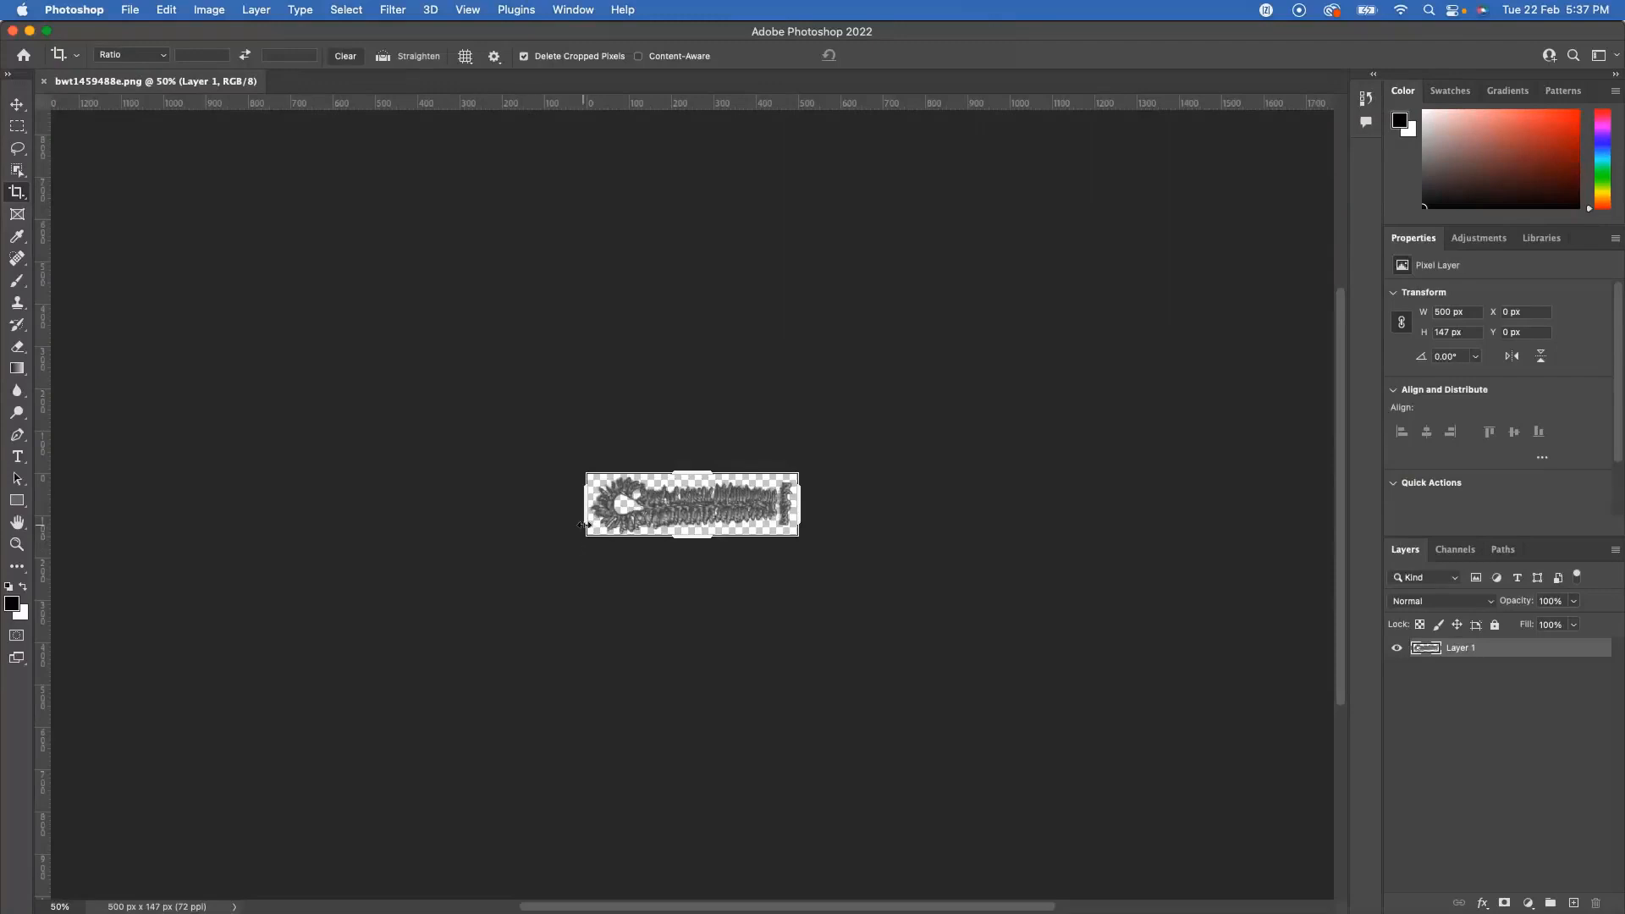
drag(584, 525, 491, 526)
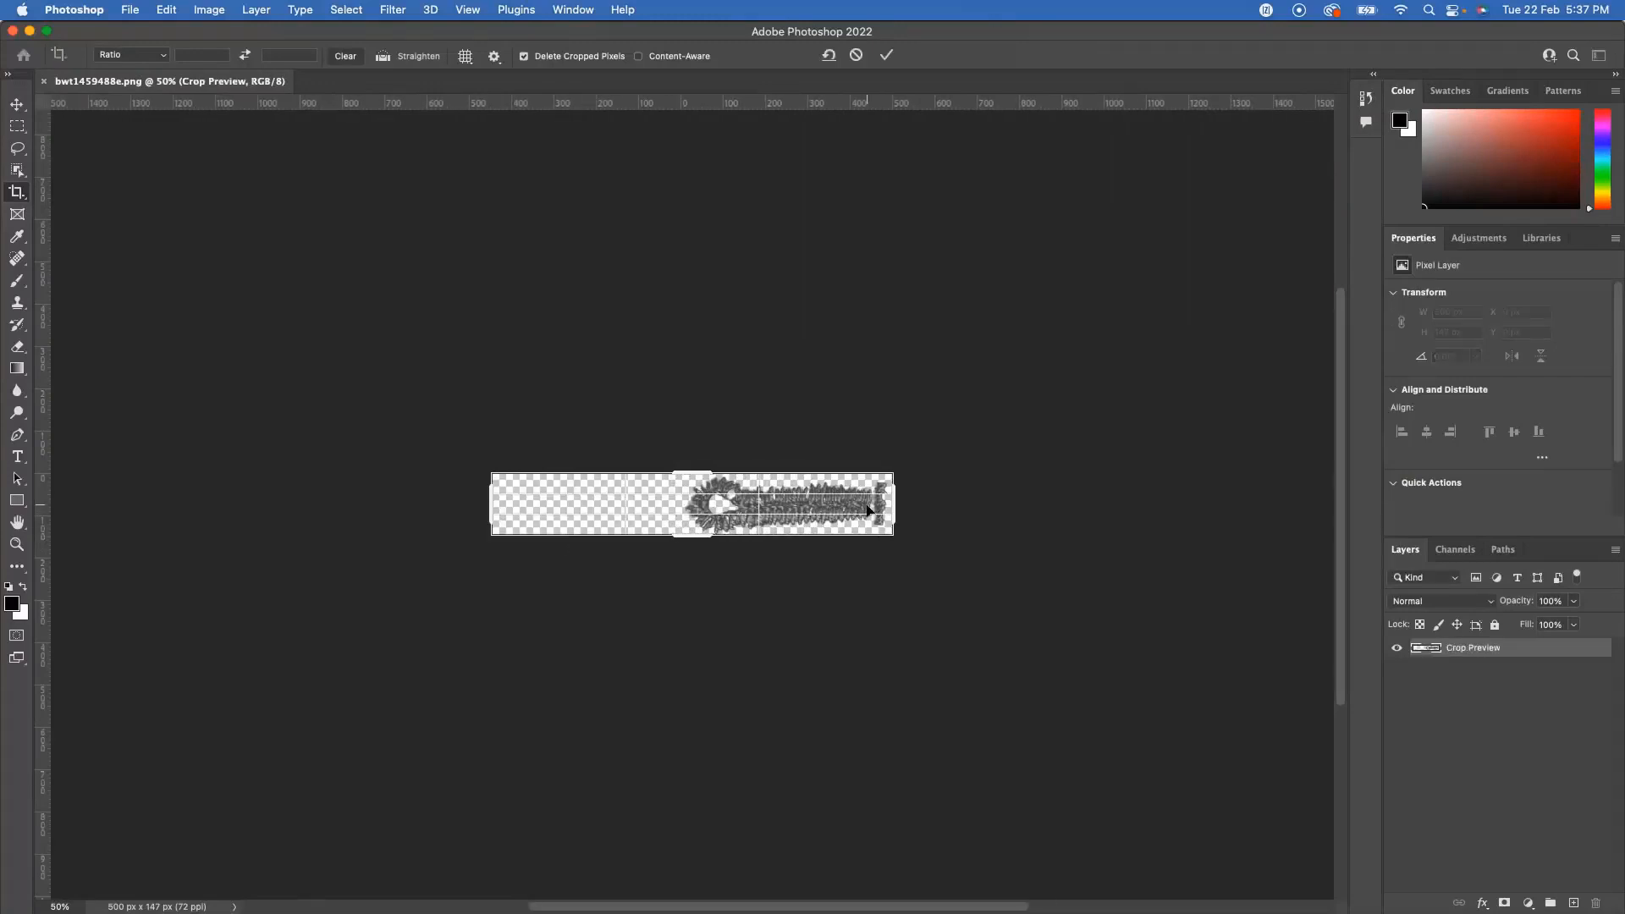
drag(899, 505, 997, 507)
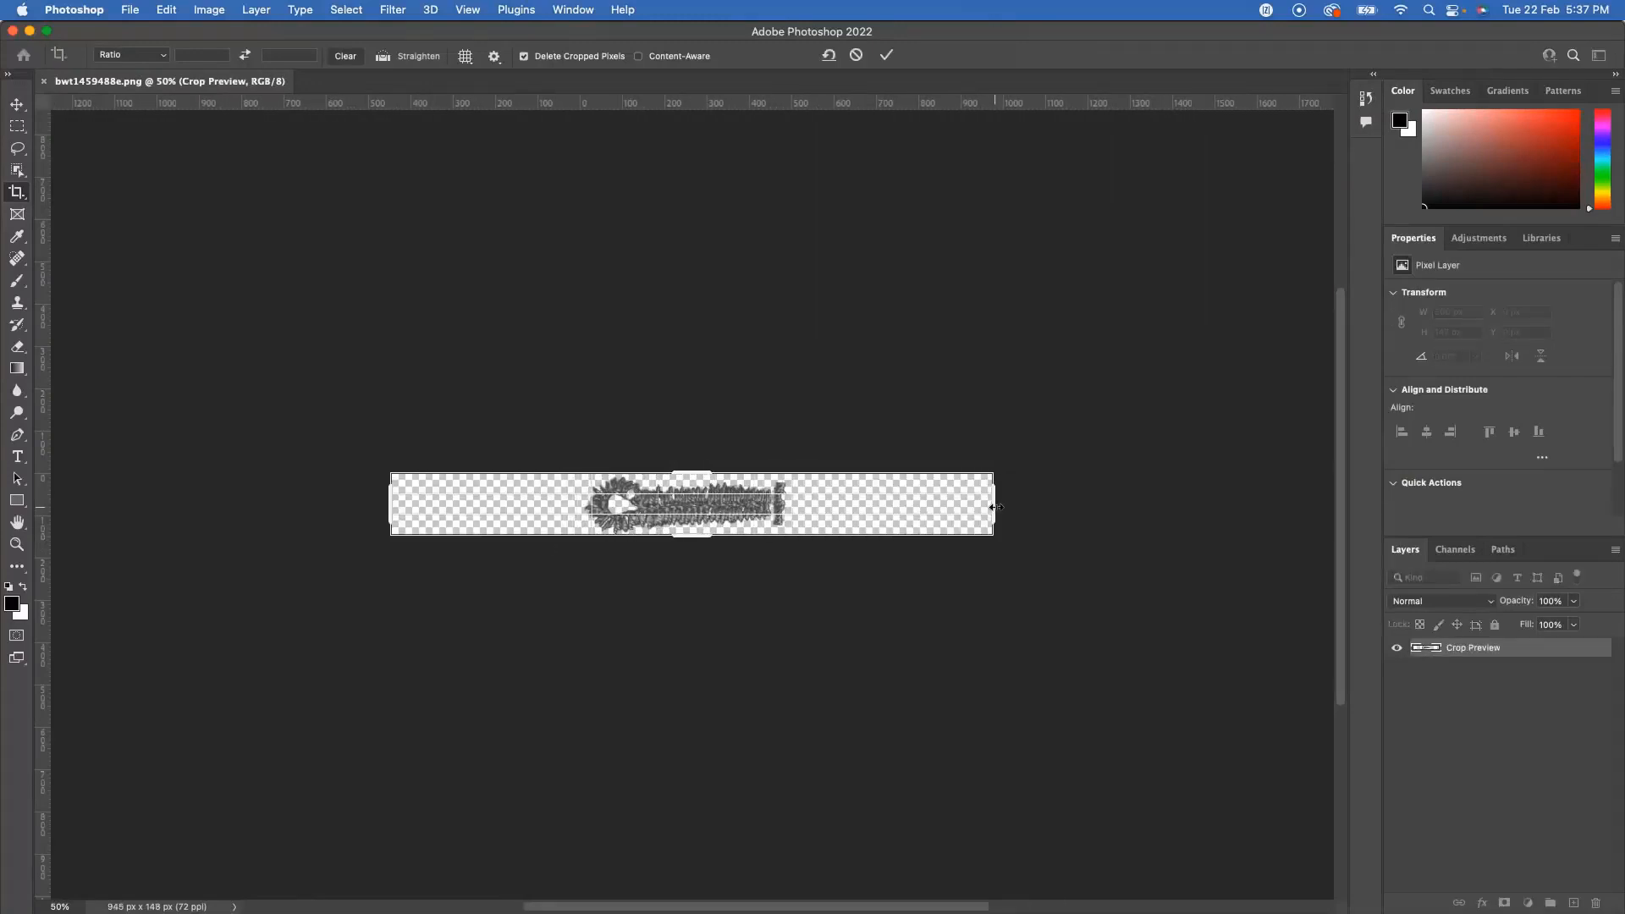
key(Return)
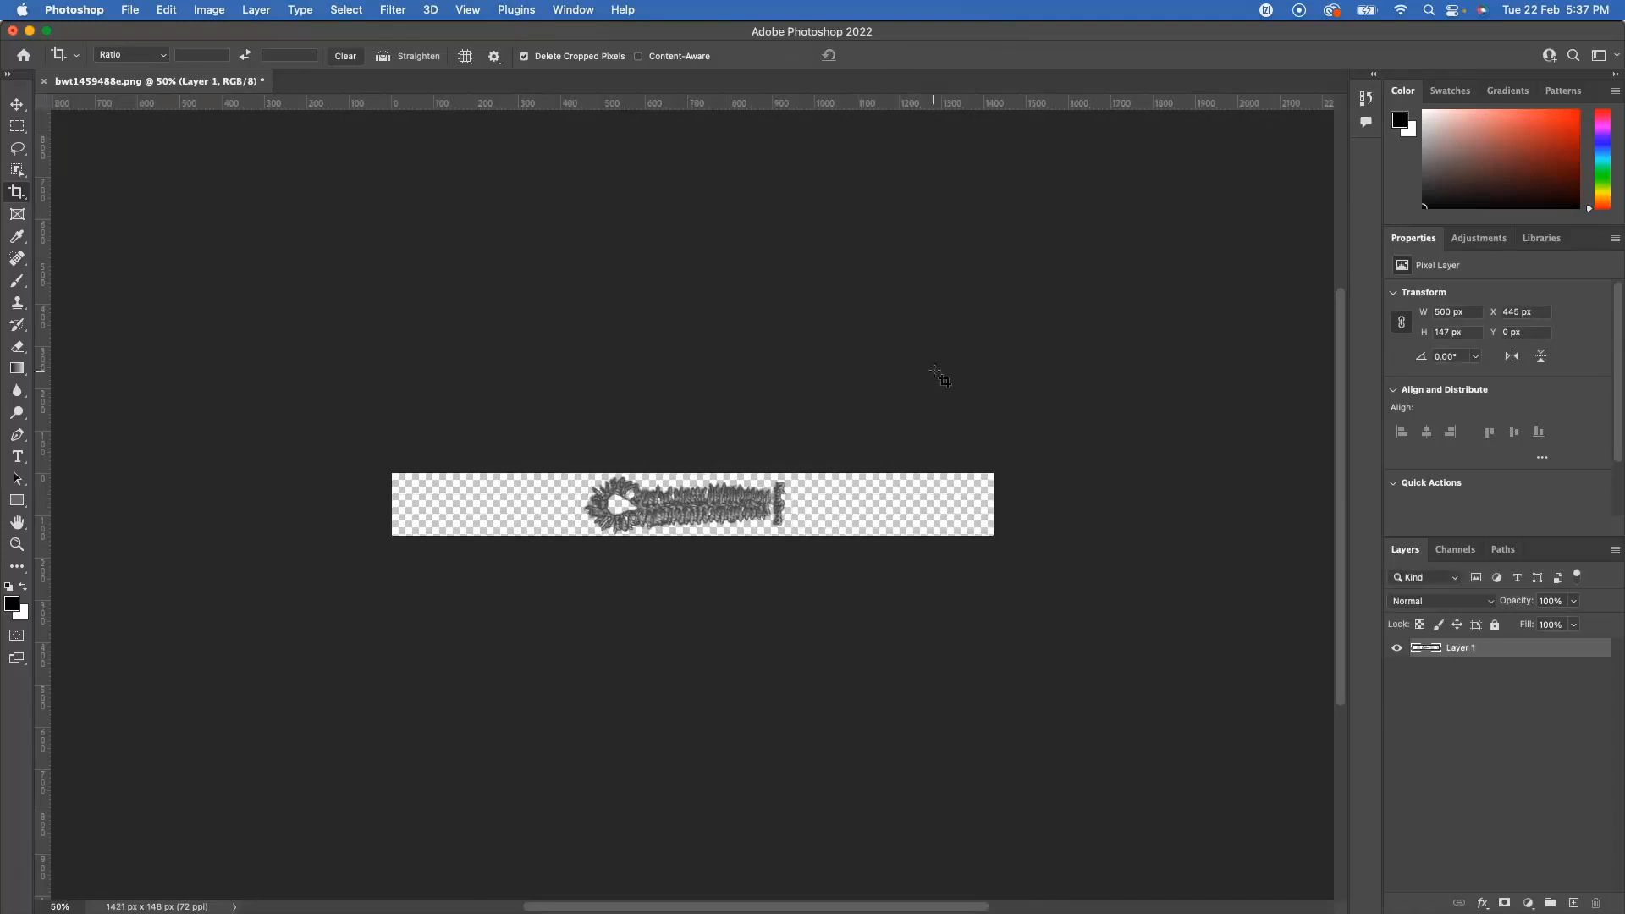
- Save the widened buttonhole image and accept the changed diffuse_front.png back in VStitcher
click(129, 9)
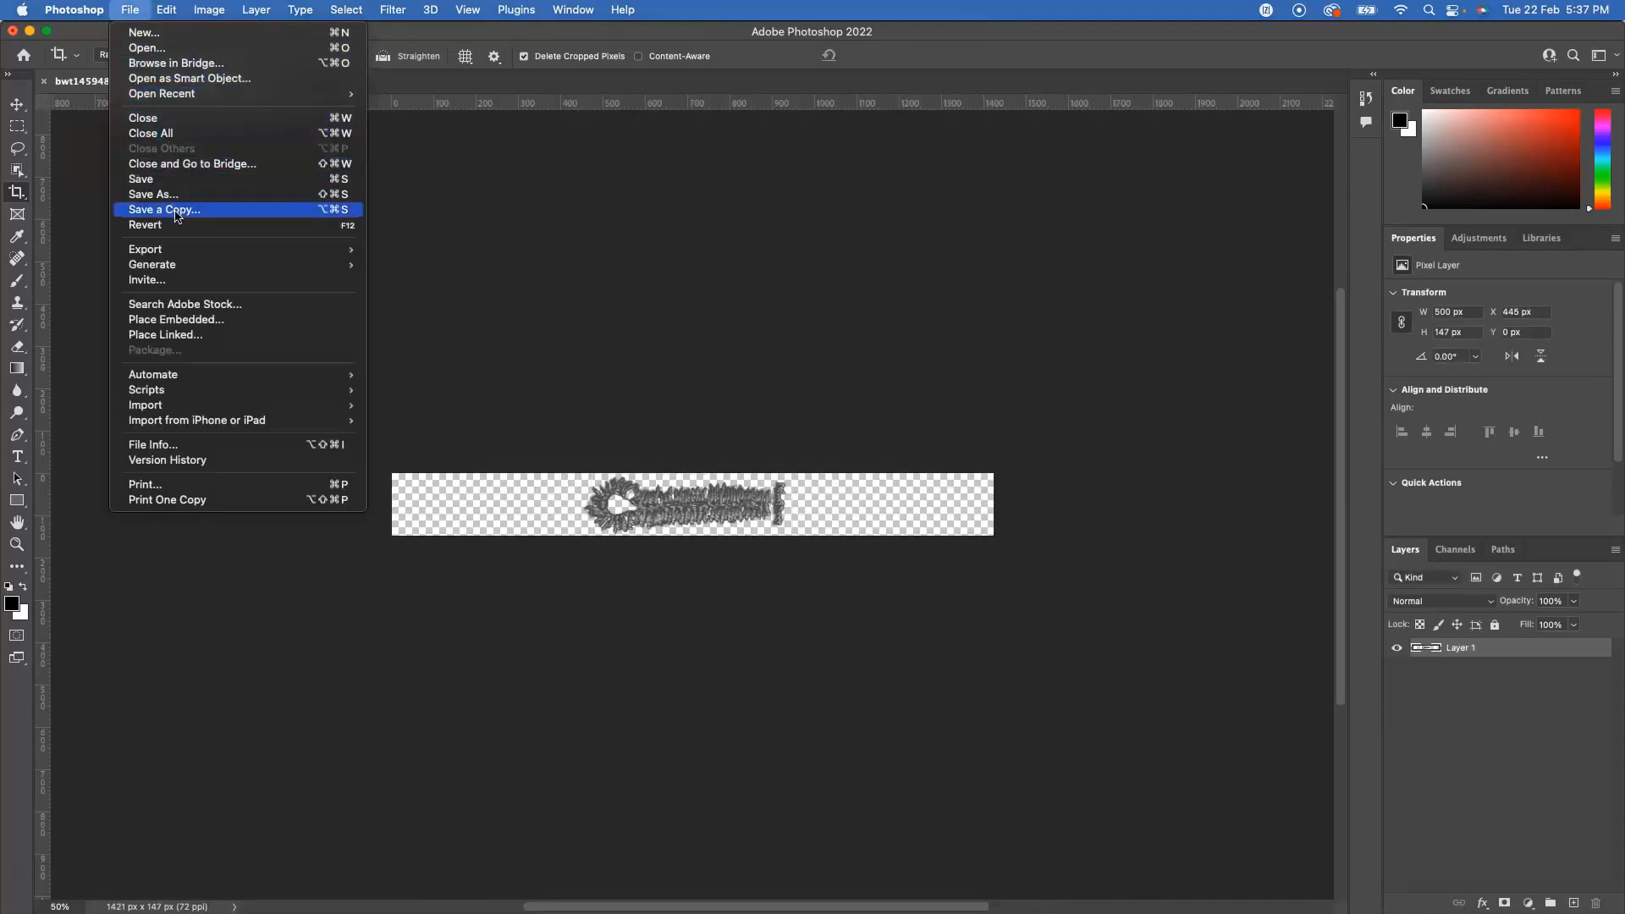
click(169, 178)
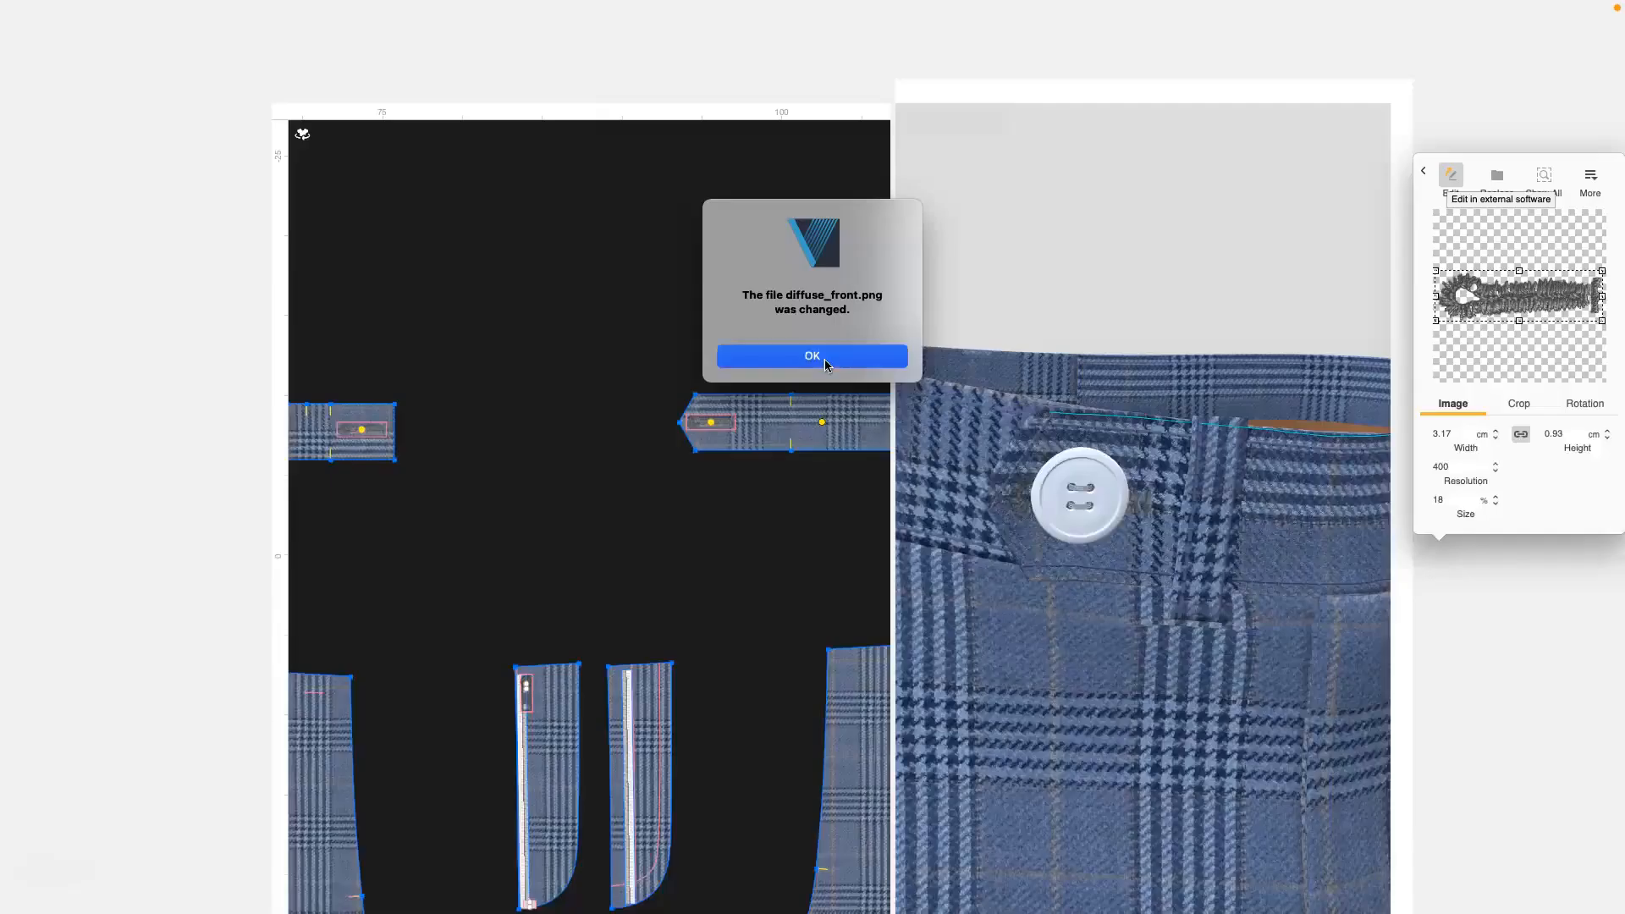
click(824, 359)
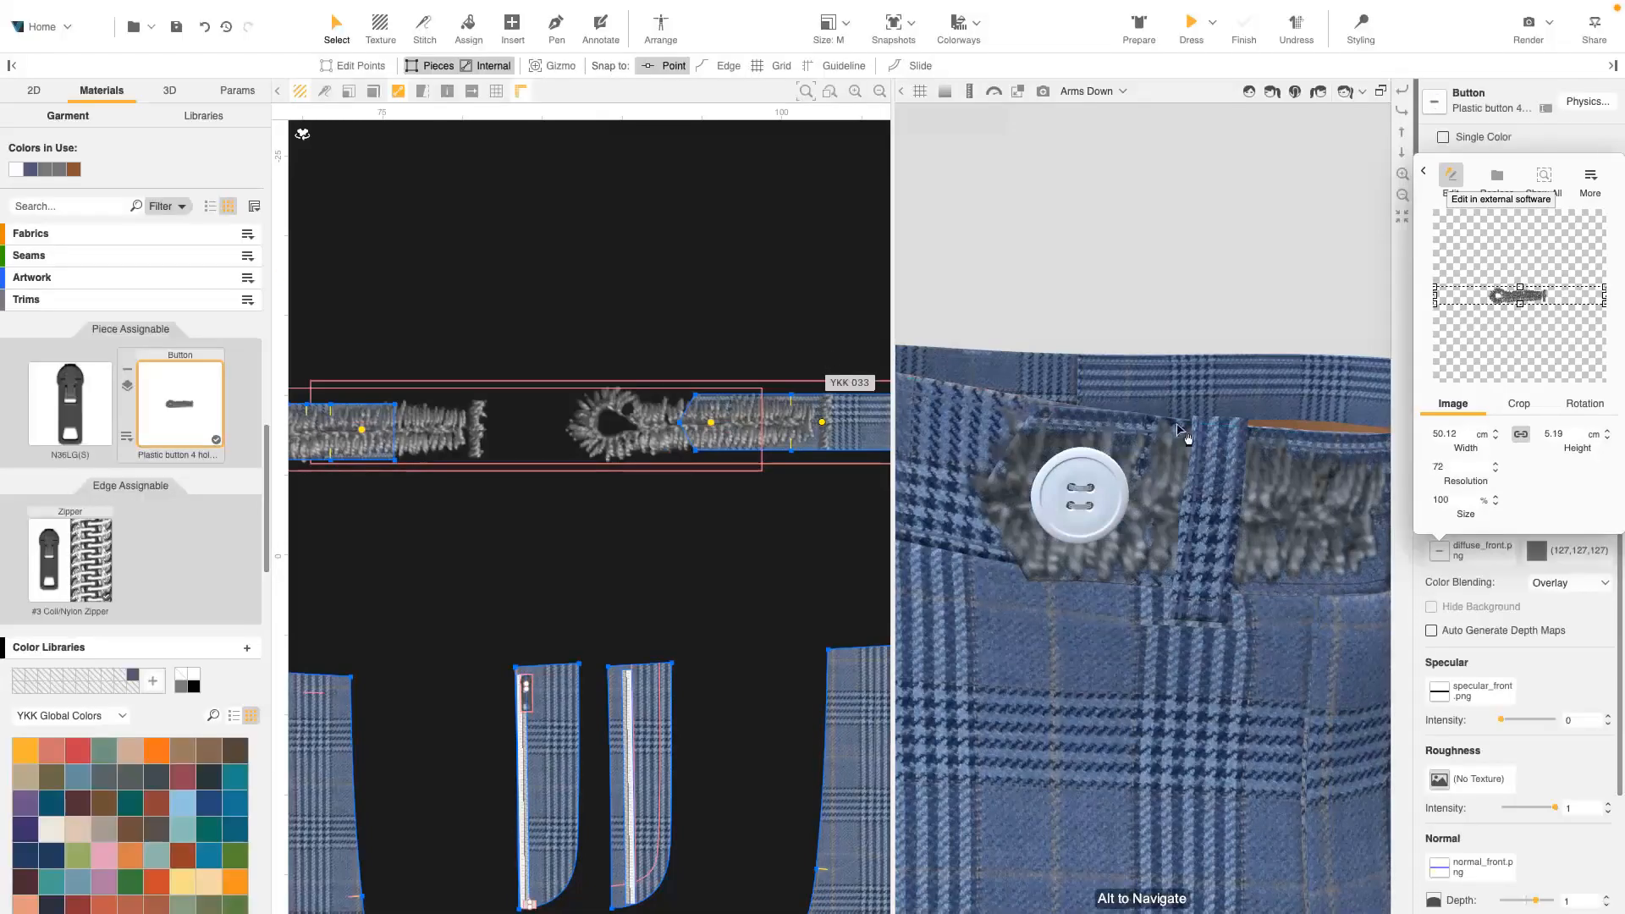
- Set the size of the edited buttonhole image to 18 %
double_click(1429, 500)
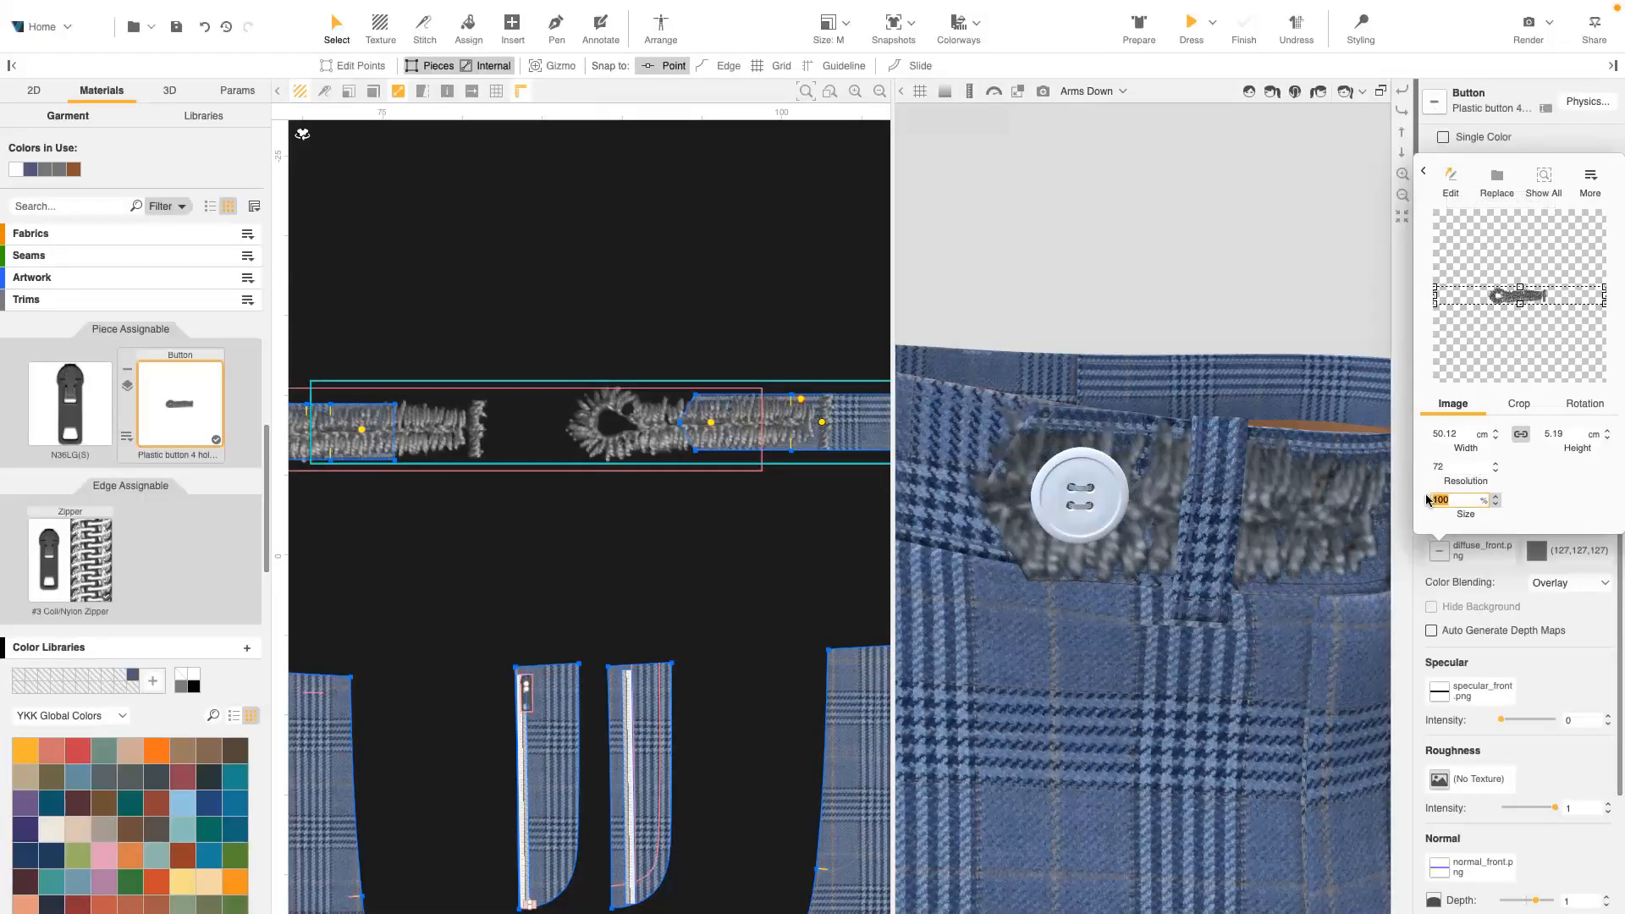
text(18)
key(Return)
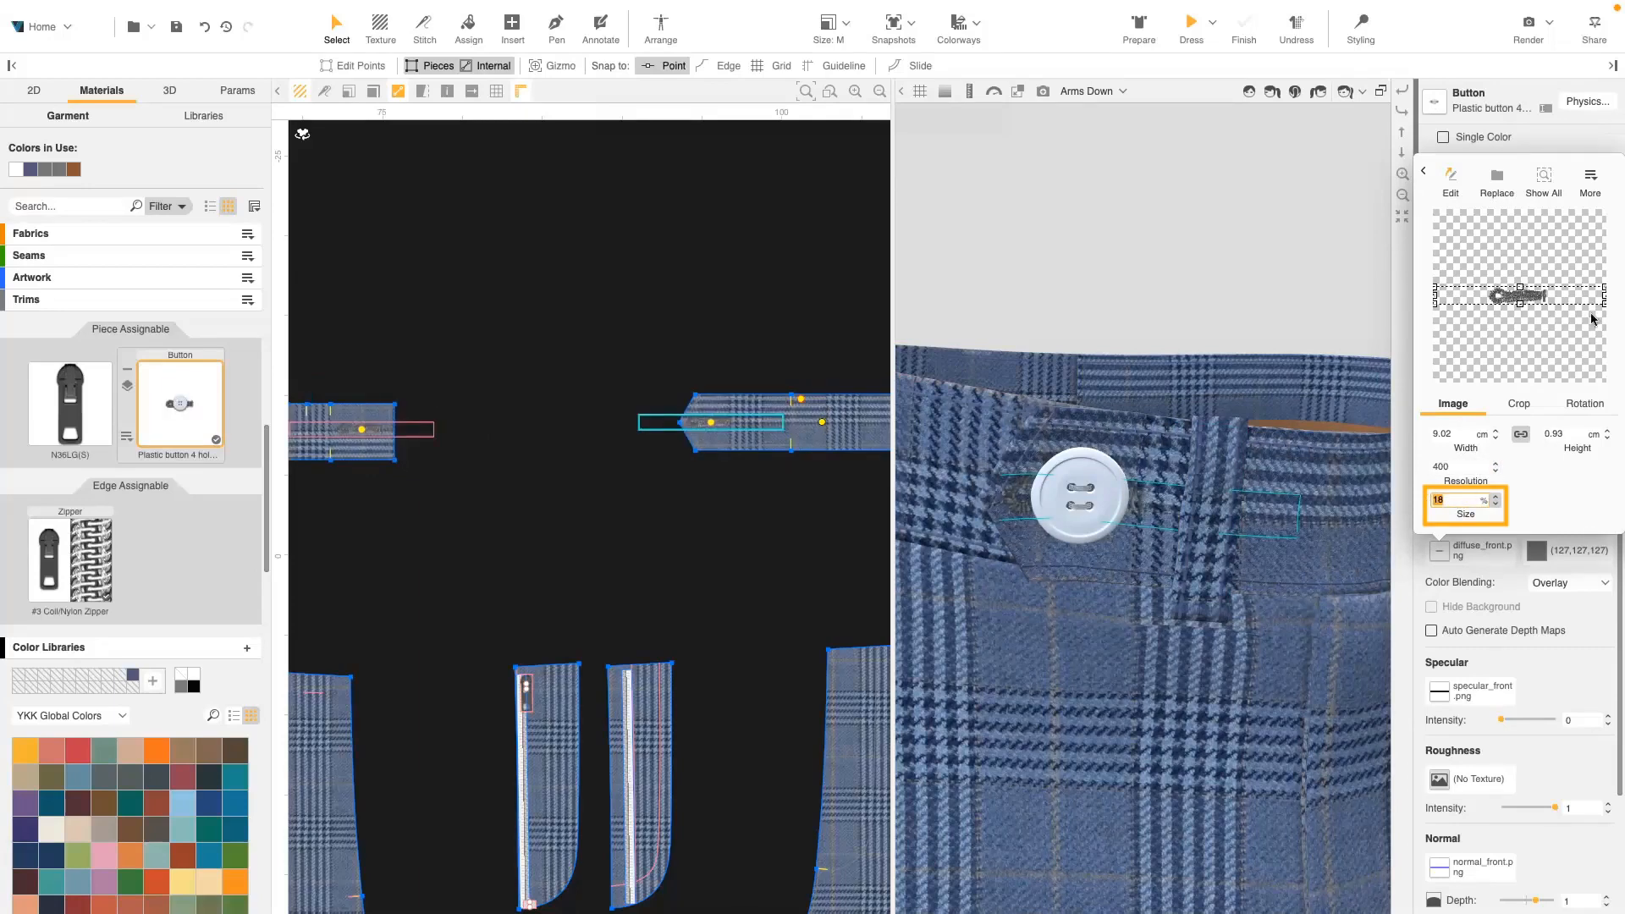
- Crop empty space off the bar end of the buttonhole image so the round eye sits on the waistband's marked point
scroll(726, 428, up, 10)
middle_drag(725, 428, 681, 479)
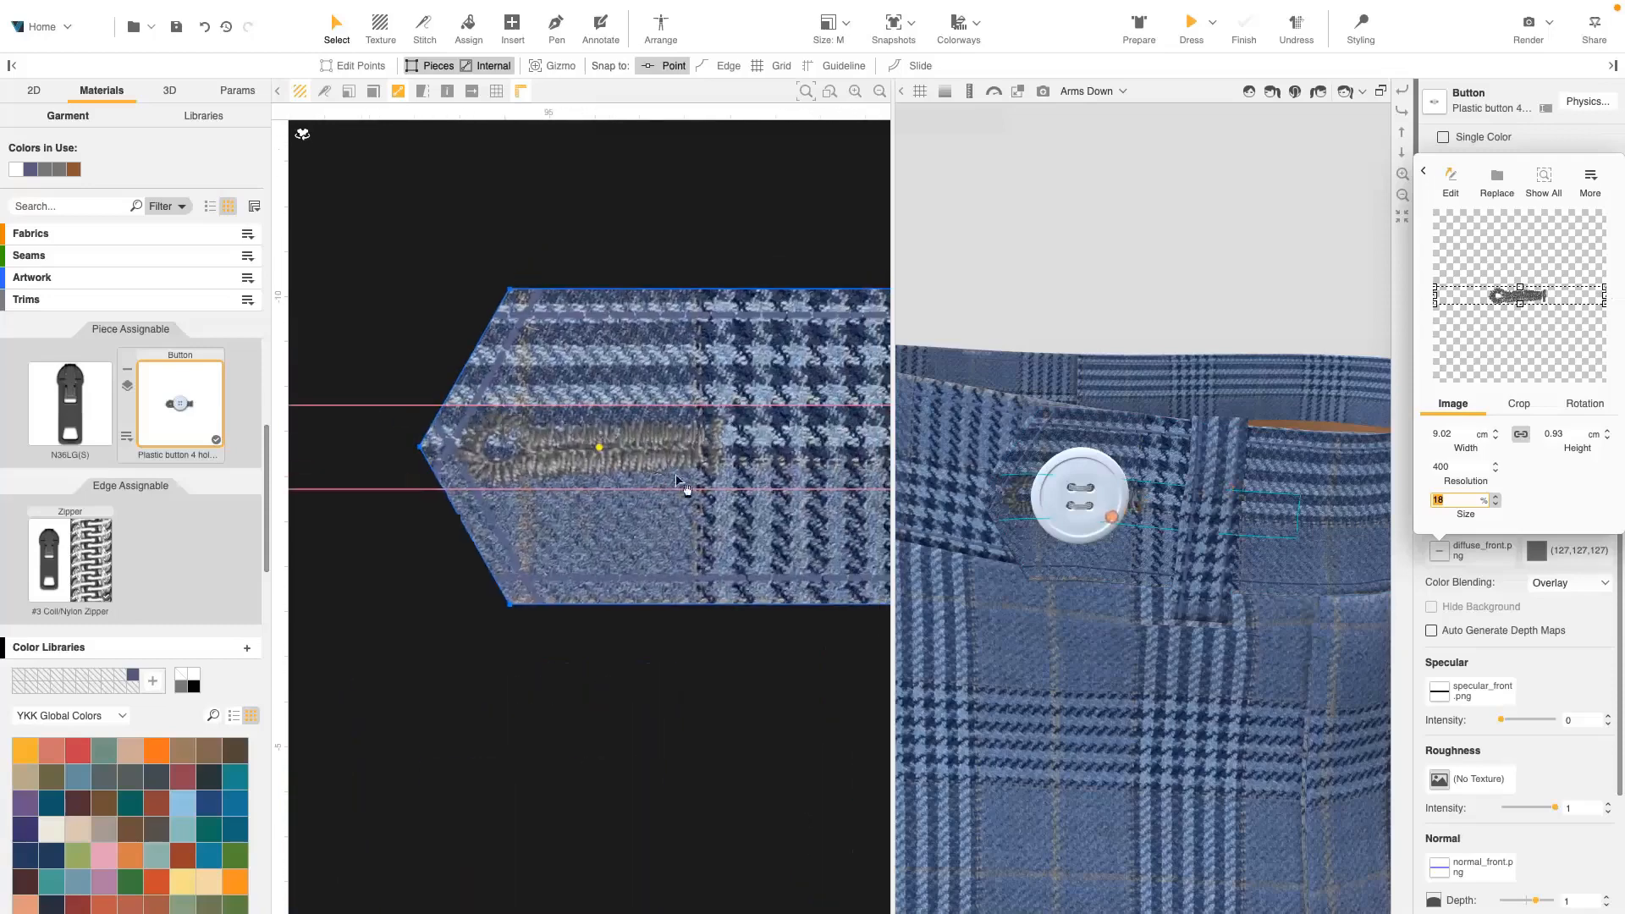
drag(1604, 298, 1567, 296)
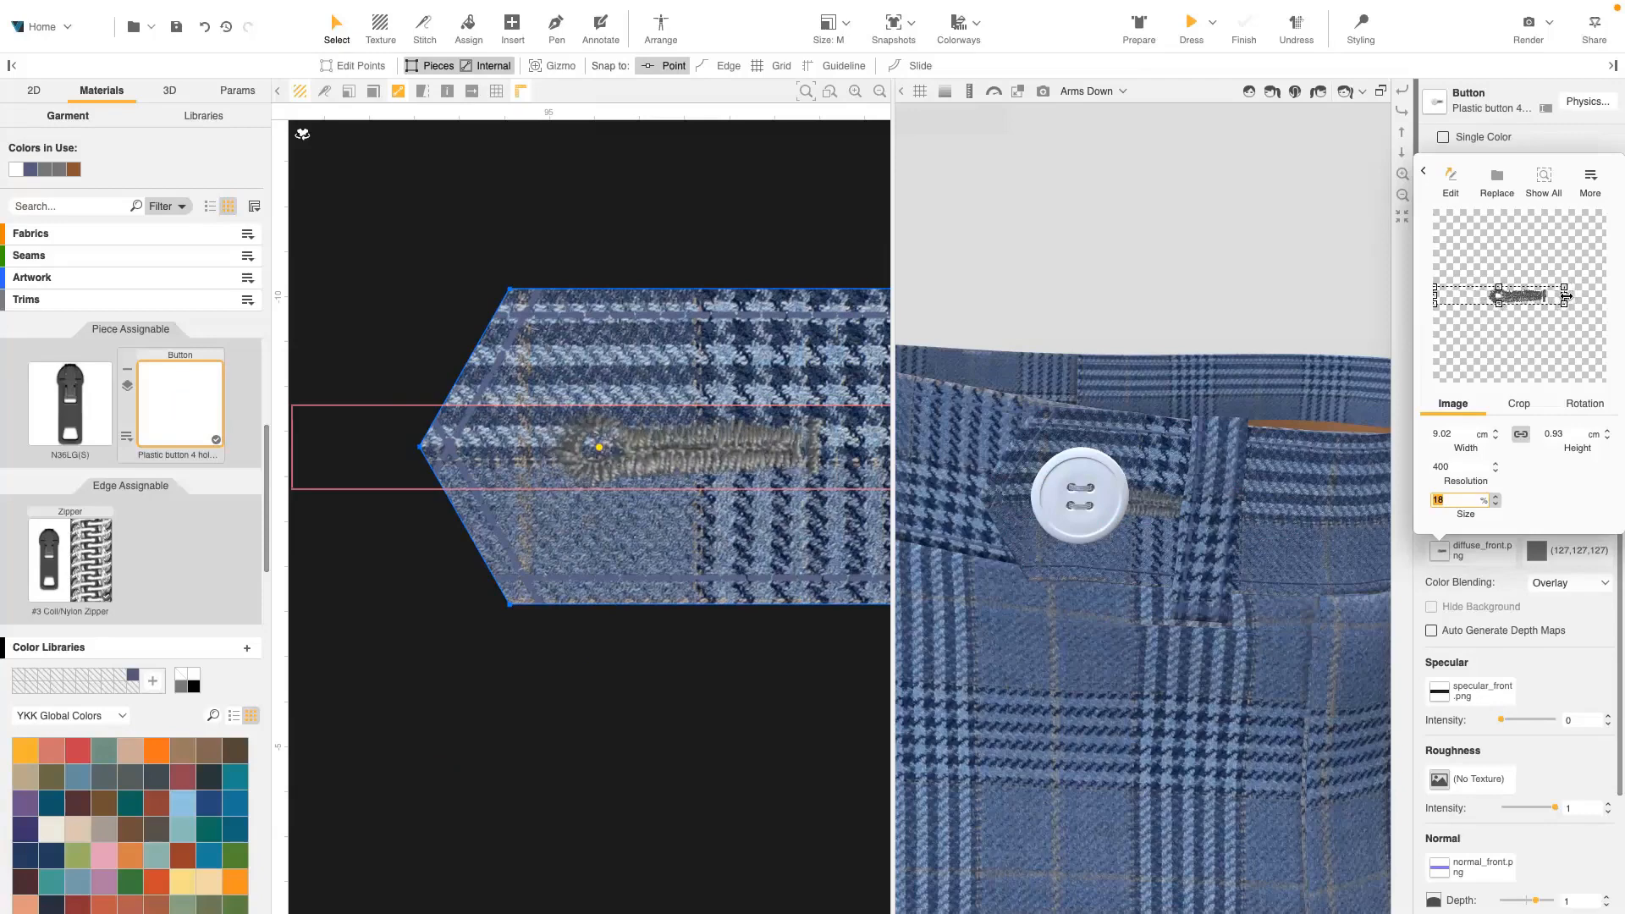
click(1571, 137)
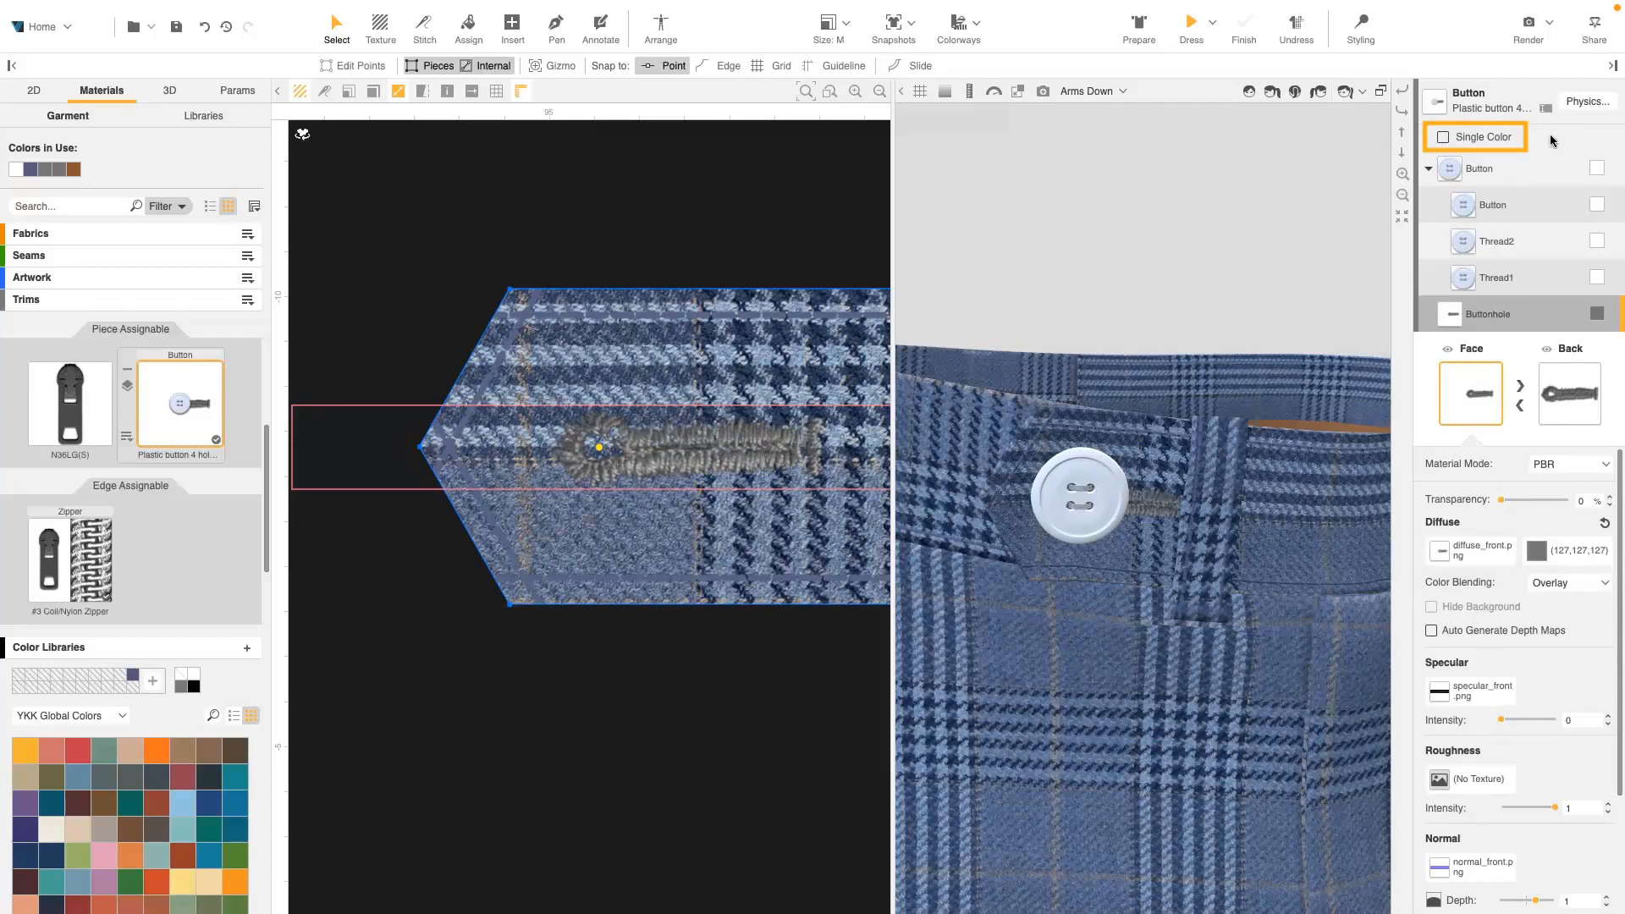
- Apply a single color to the button, threads and buttonhole, using the saved blue swatch (90,96,133)
click(1482, 138)
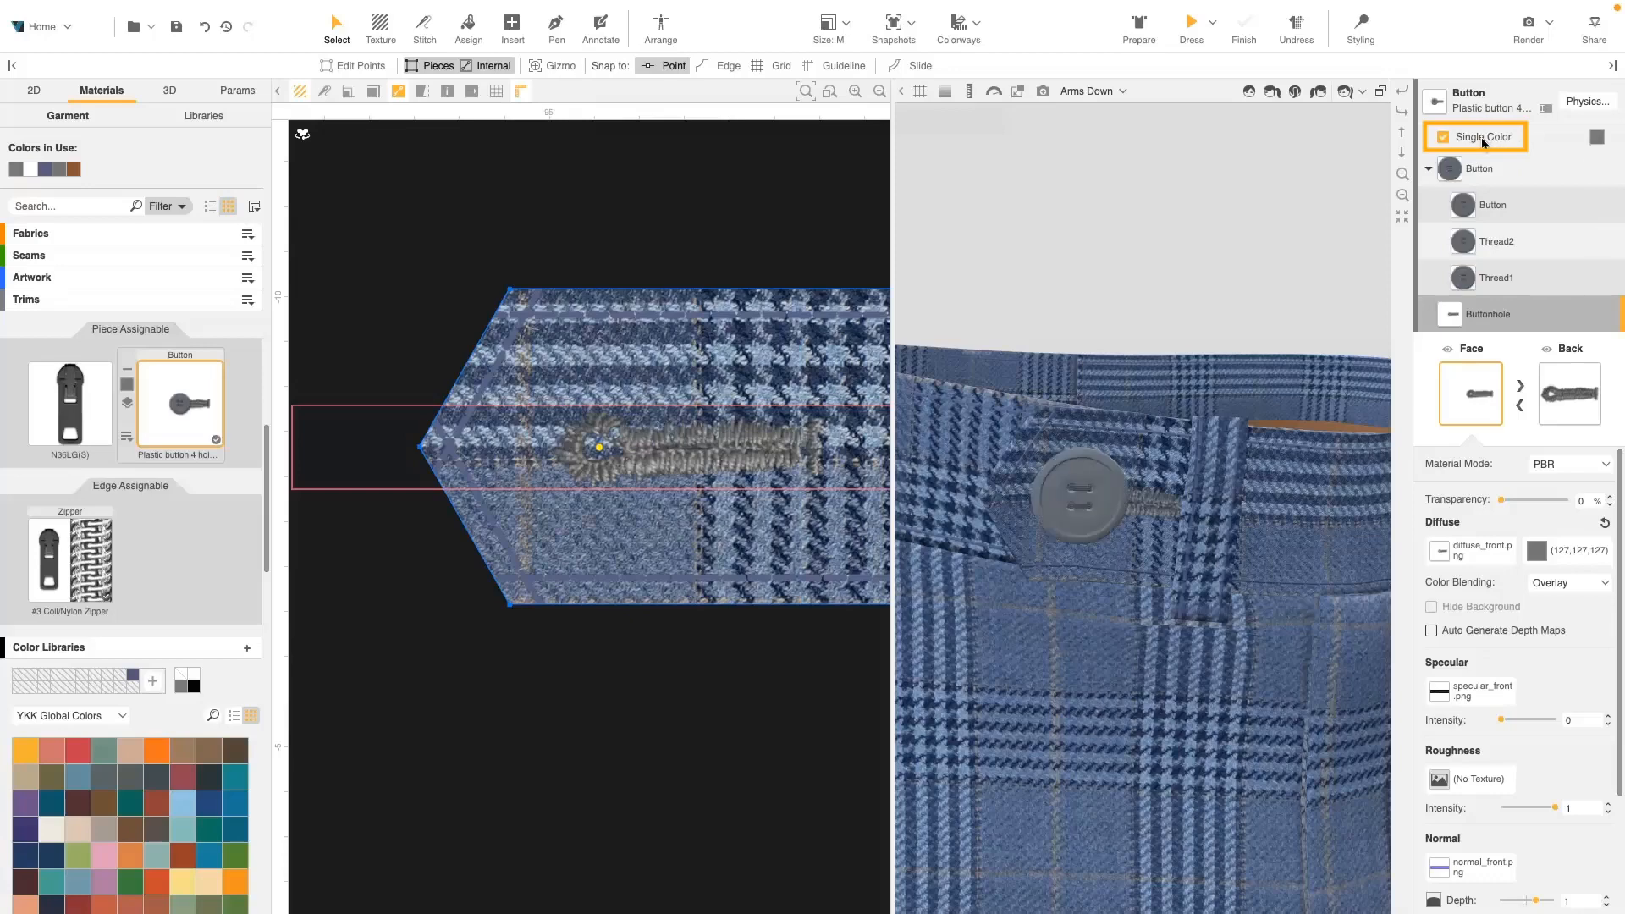
click(1597, 137)
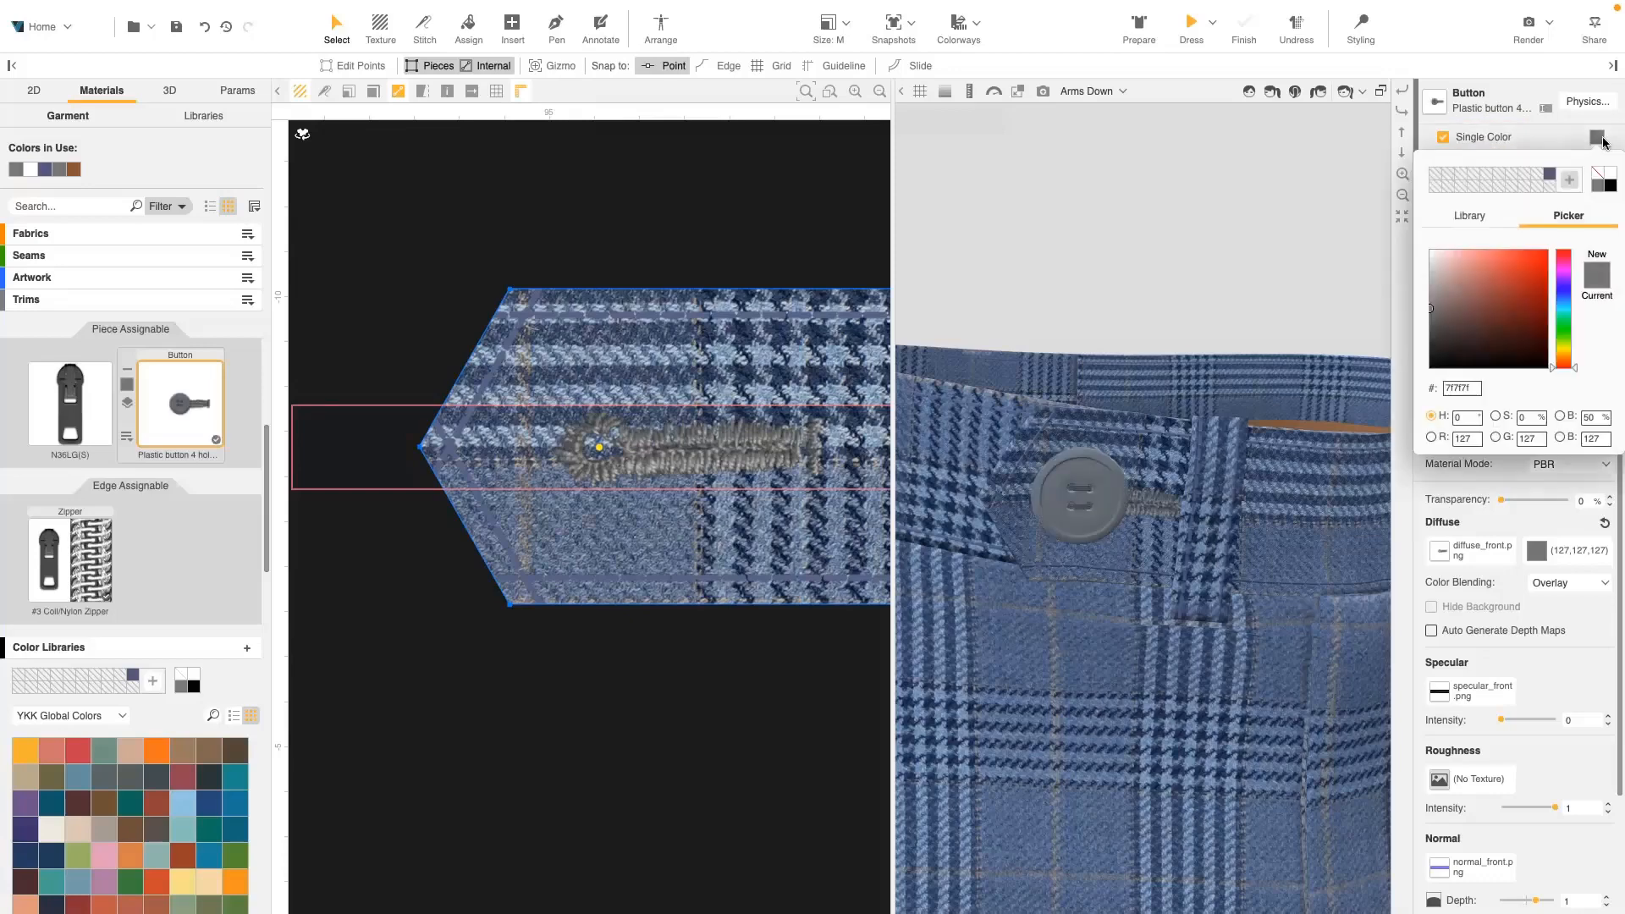
click(1551, 177)
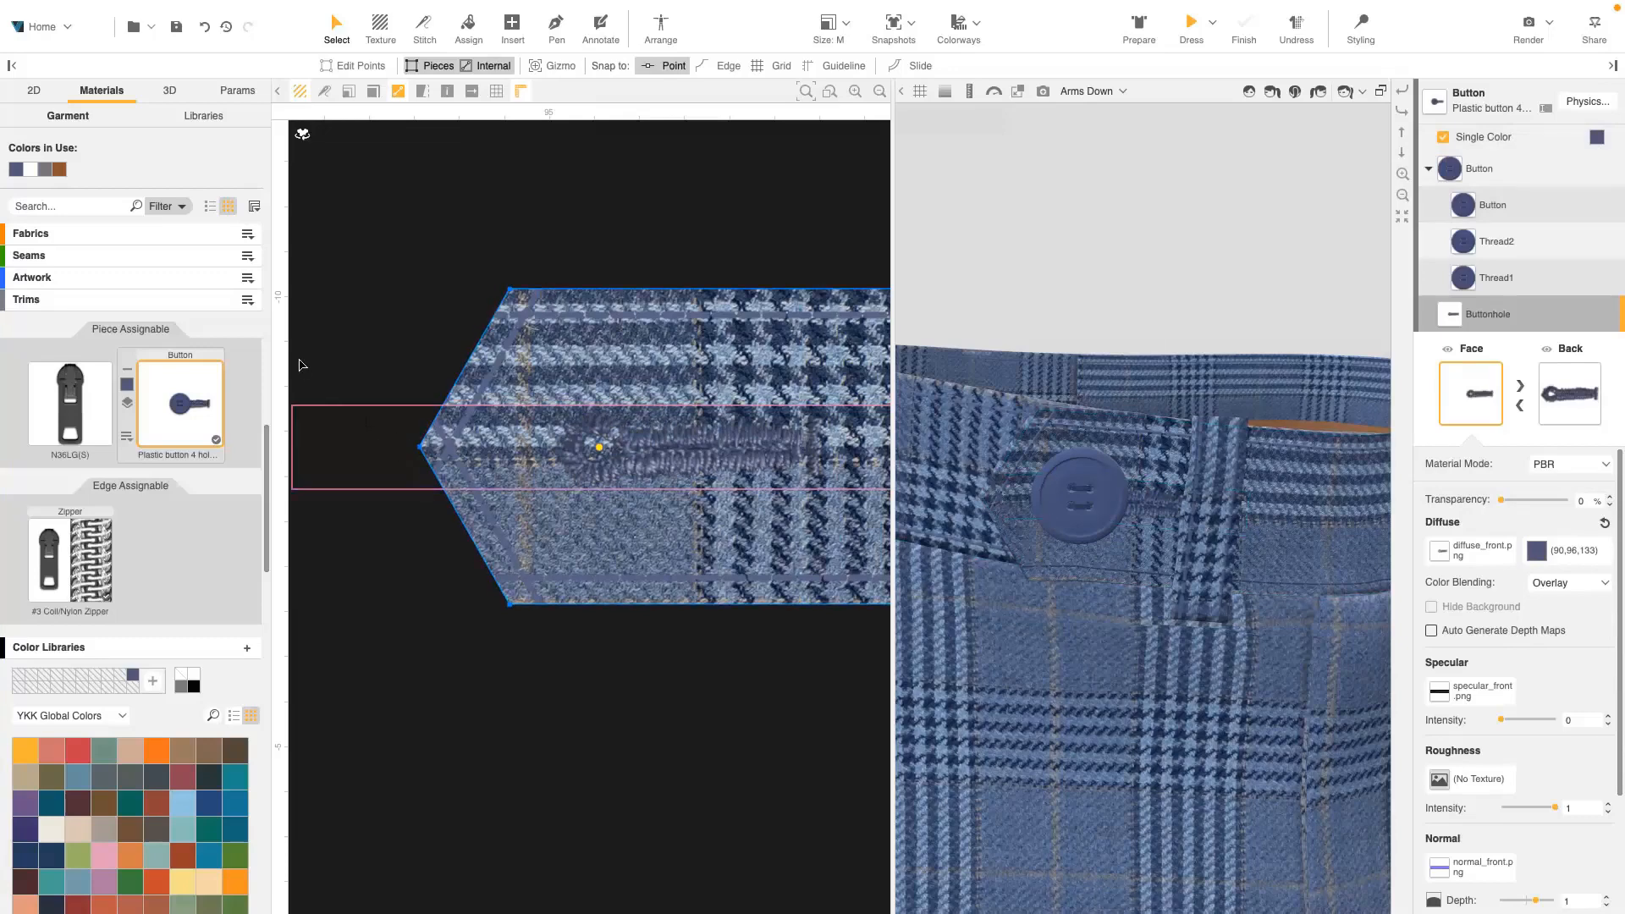
- Add the image Clothes Tag-BW Tailors.png as a piece assignable trim
click(248, 301)
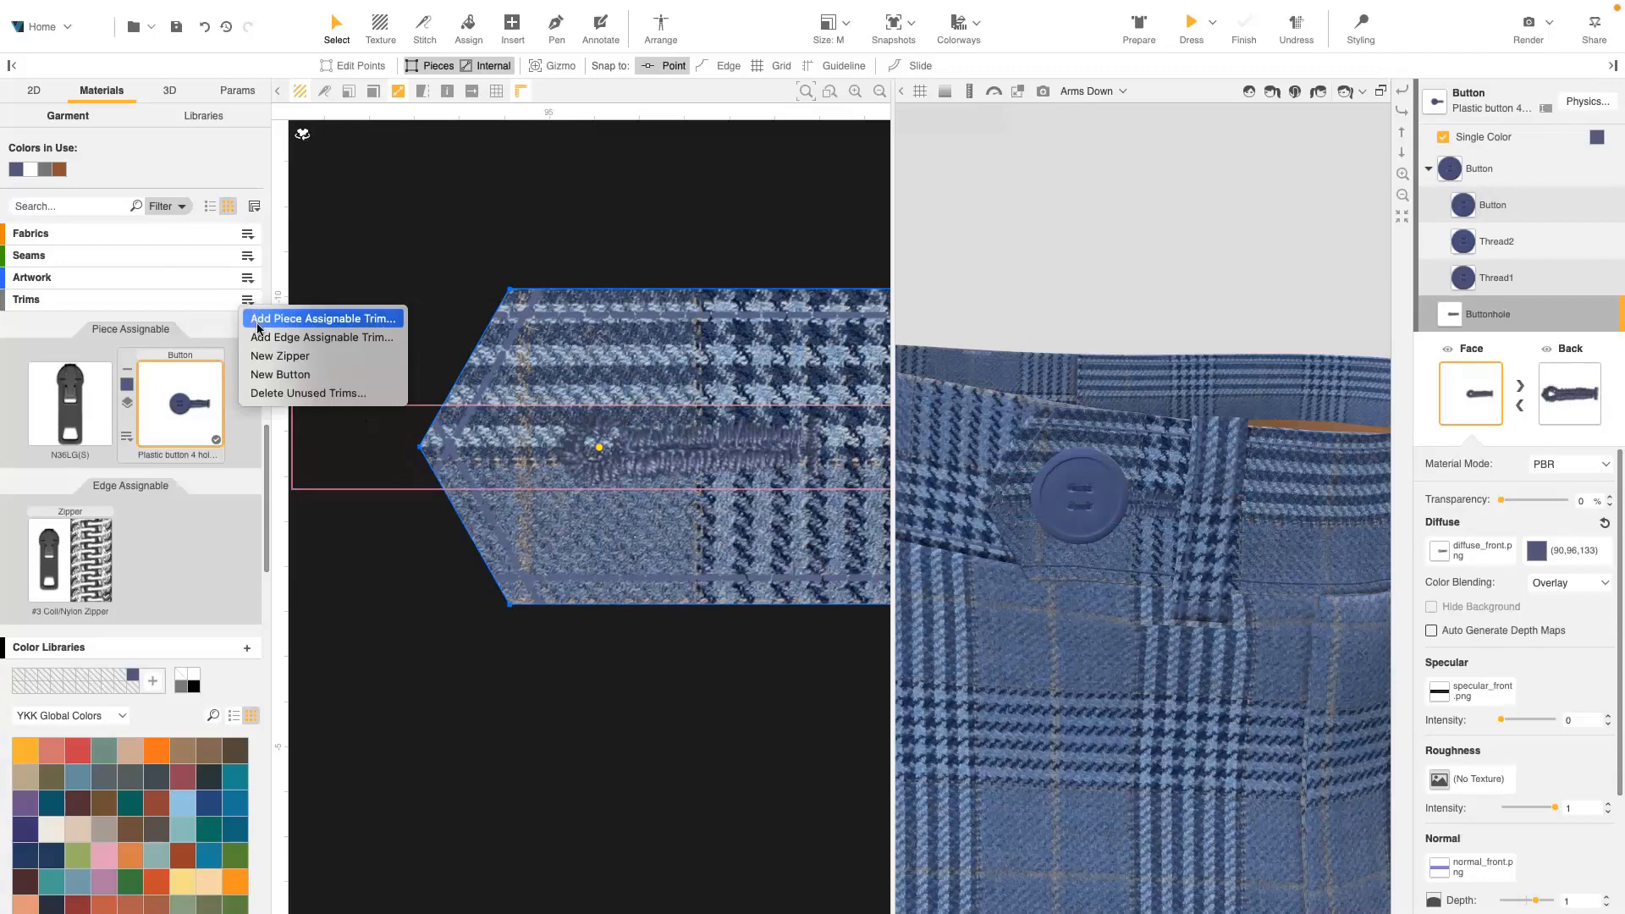
click(257, 321)
click(720, 225)
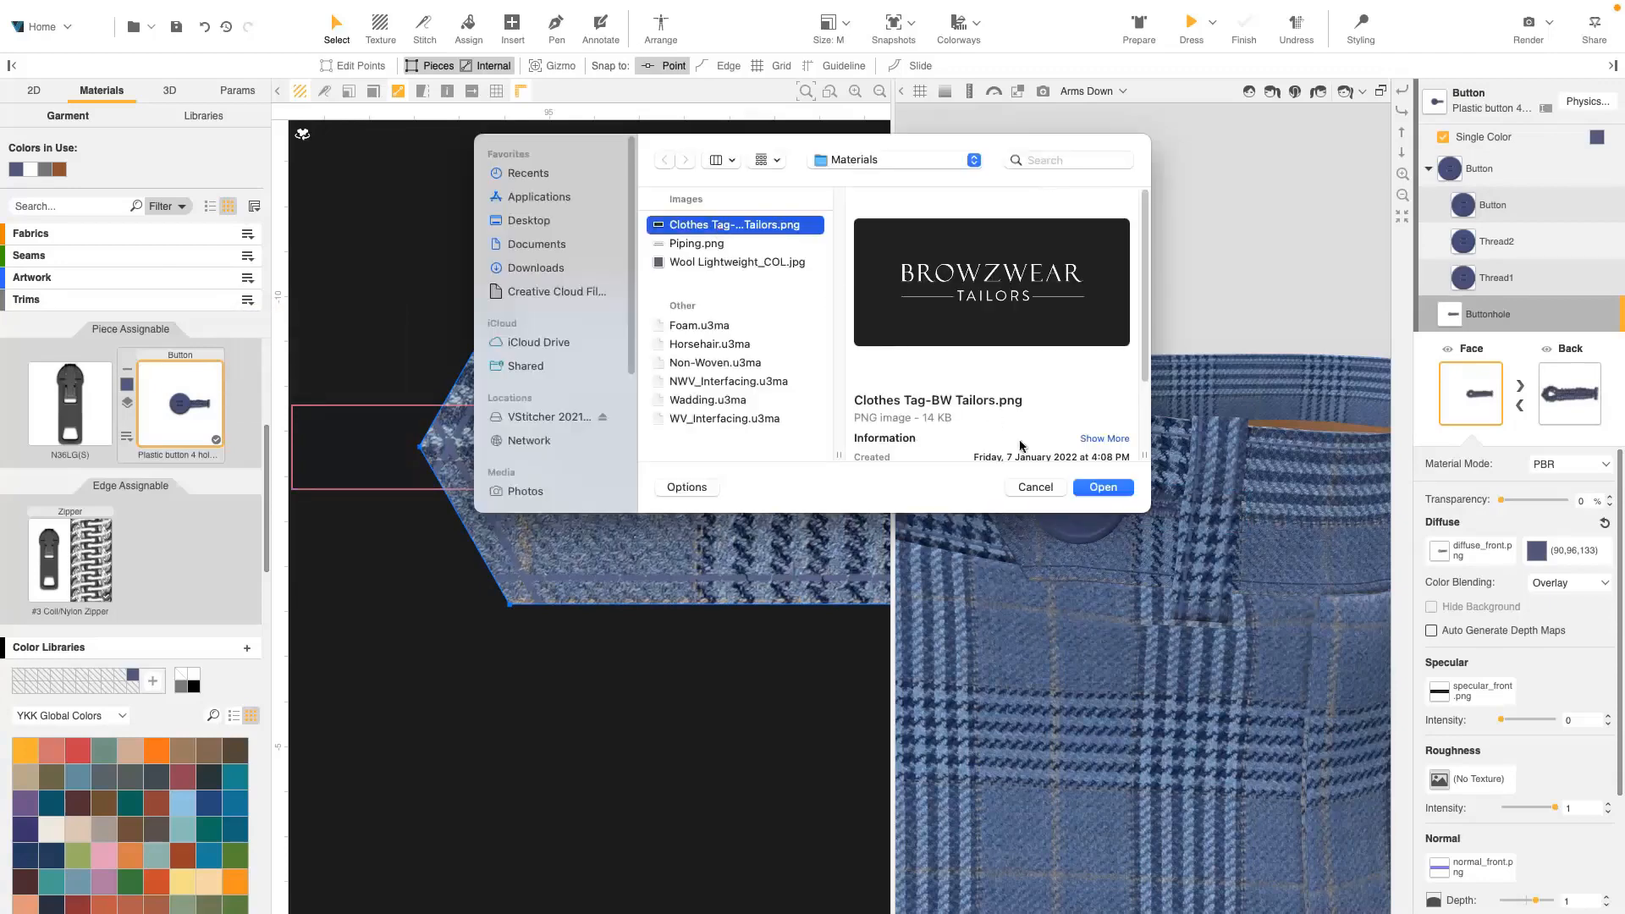
click(1100, 488)
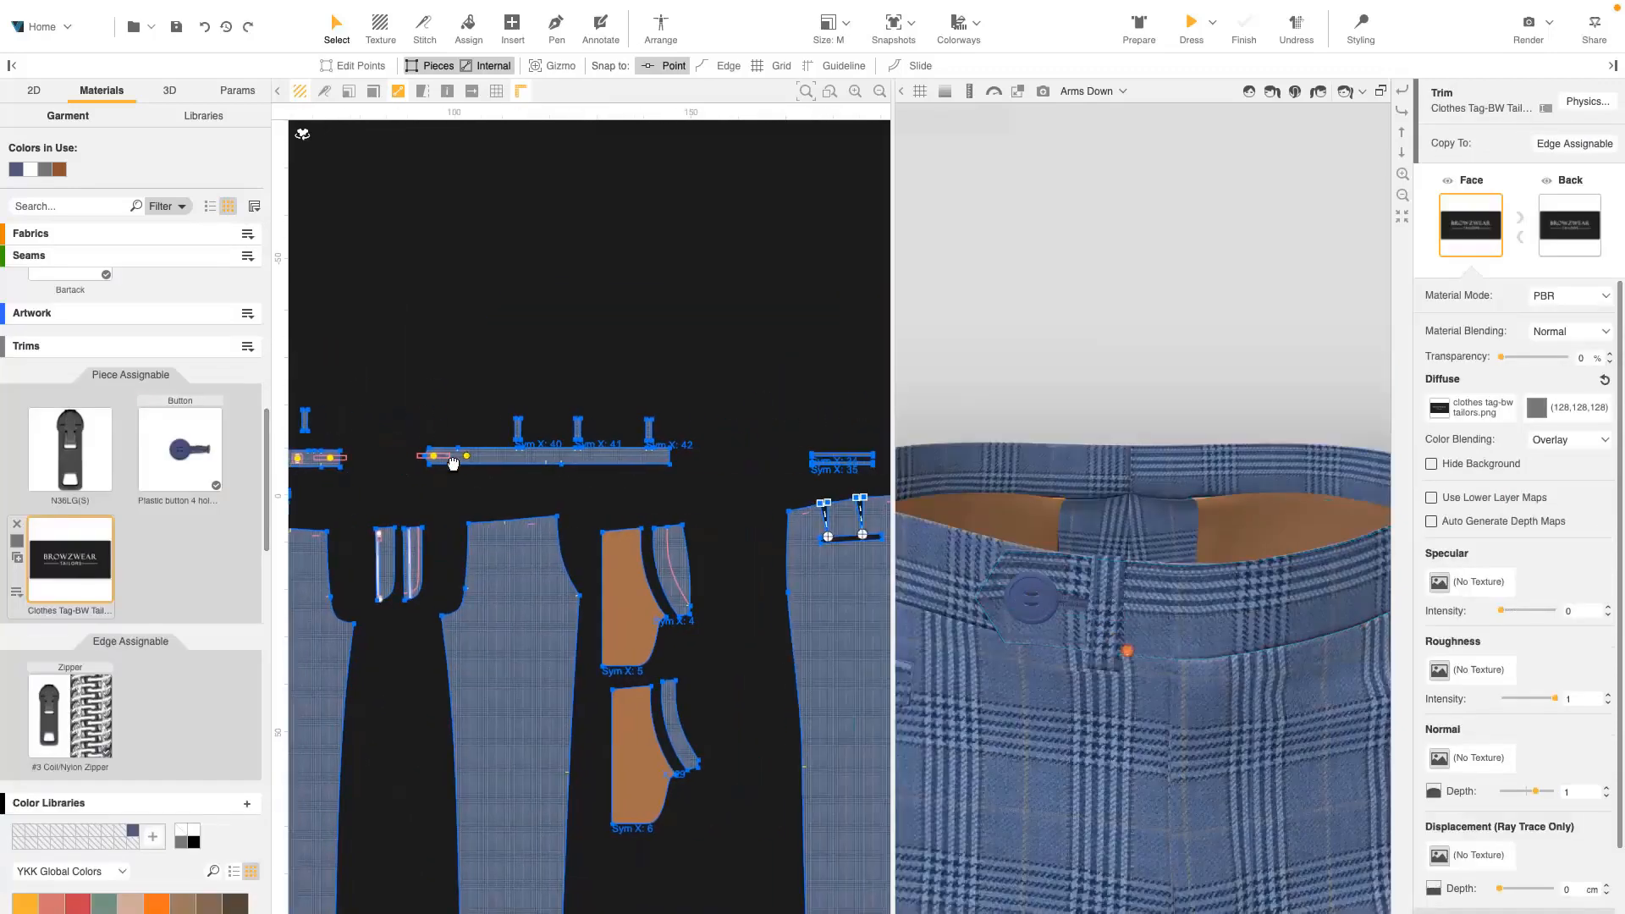
- Assign the clothes tag trim to the straight center-back end of the waistband piece with the pointed tip
middle_drag(453, 464, 726, 455)
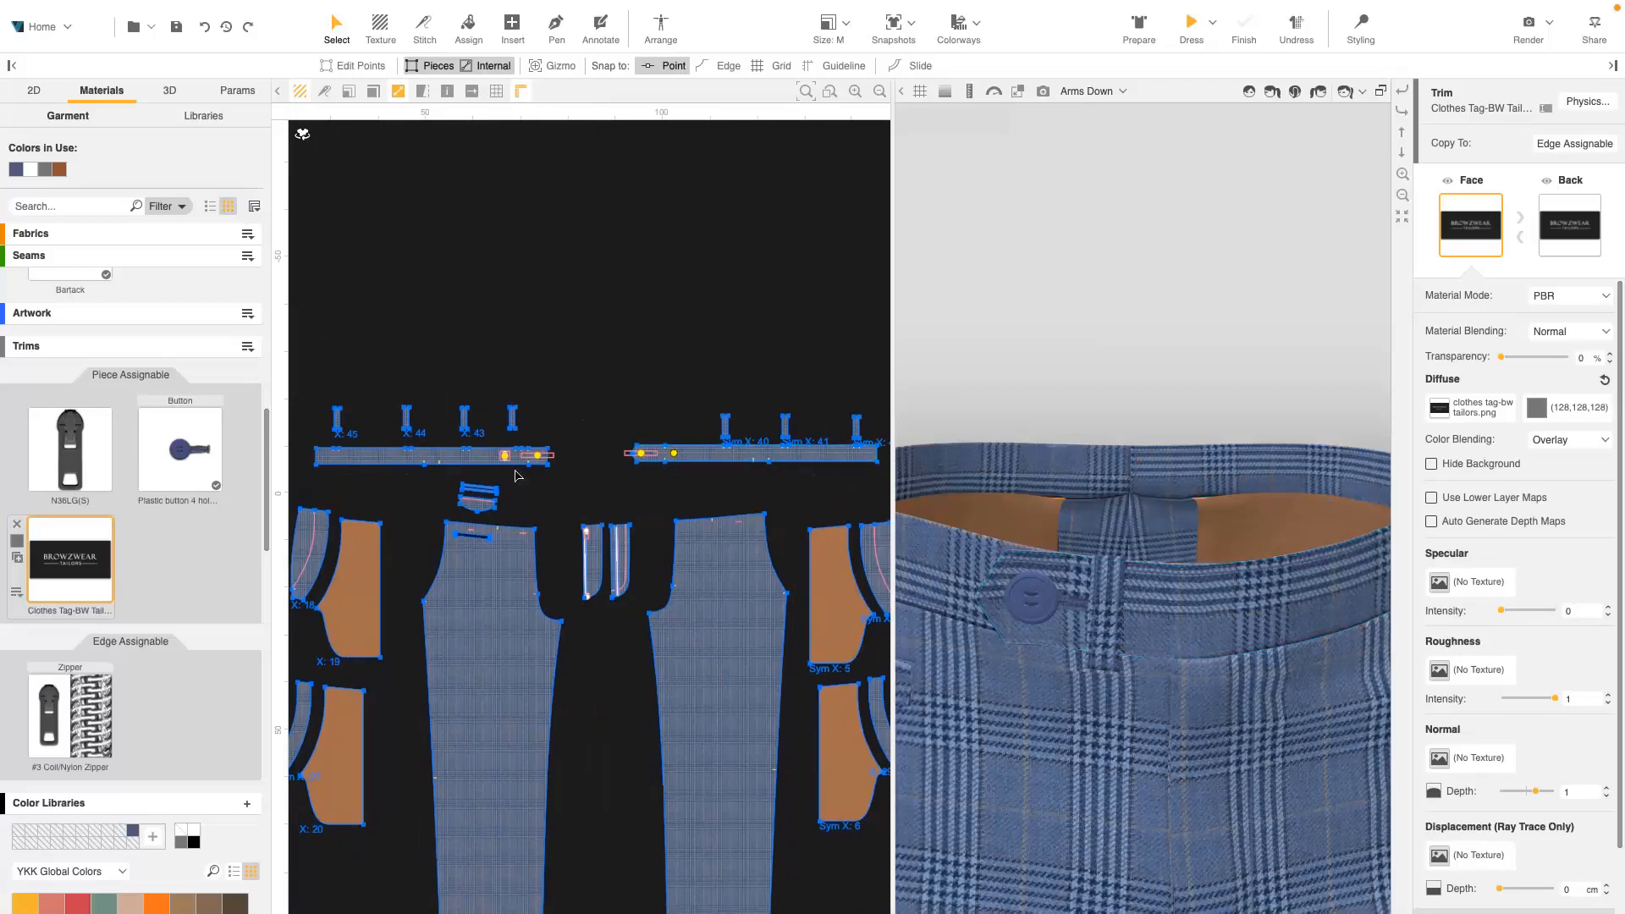
scroll(770, 467, up, 5)
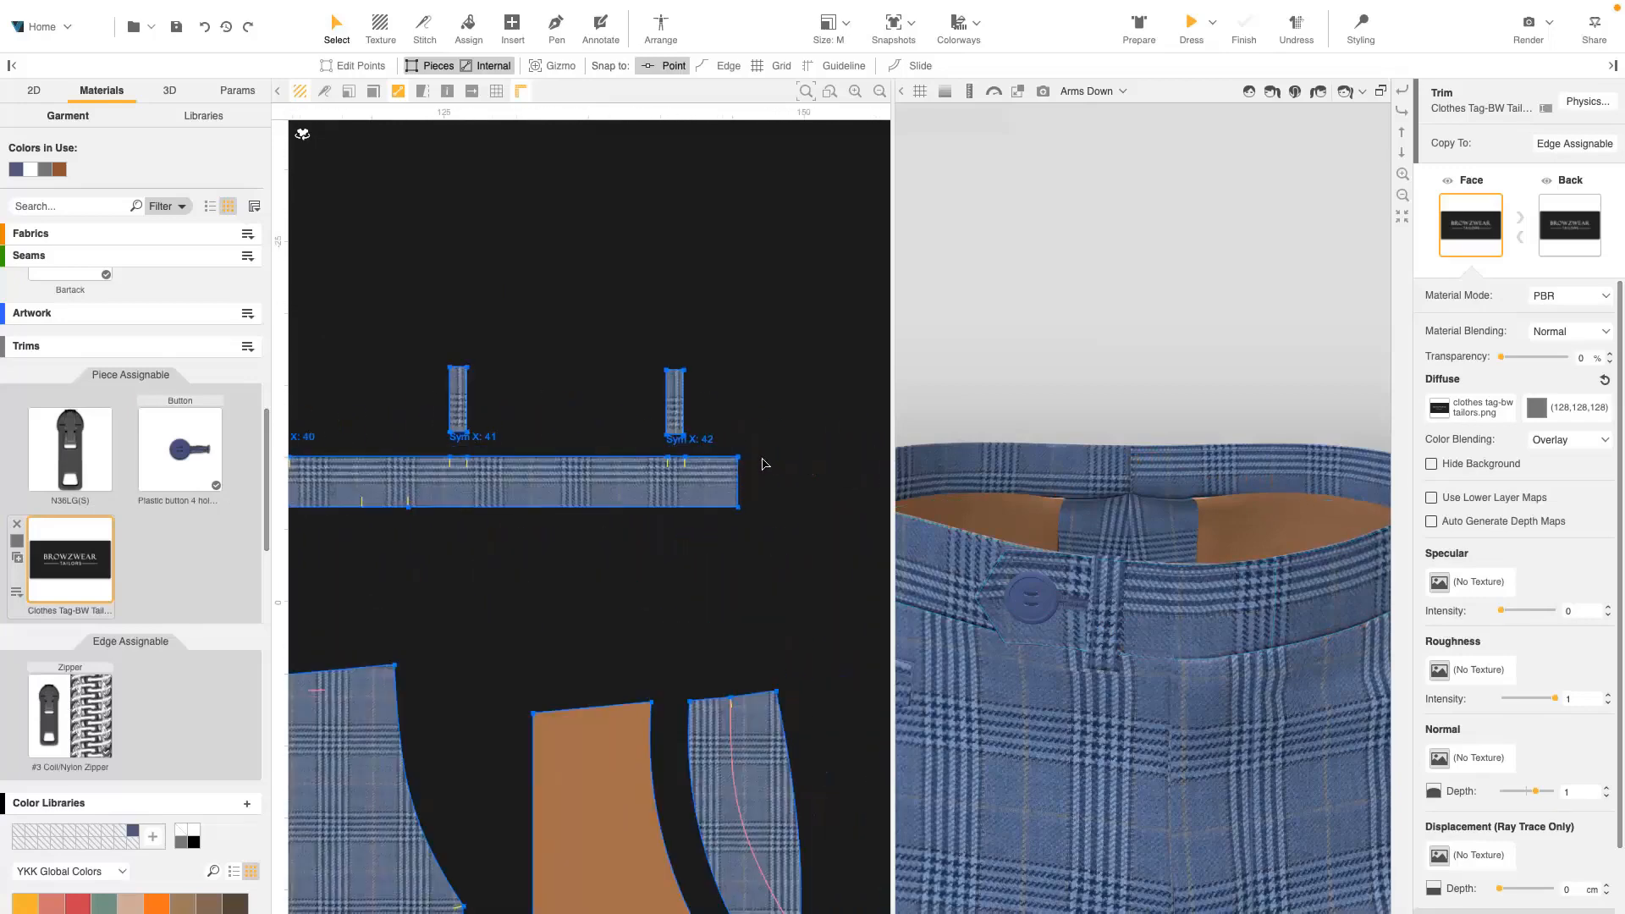
scroll(765, 464, up, 4)
key(a)
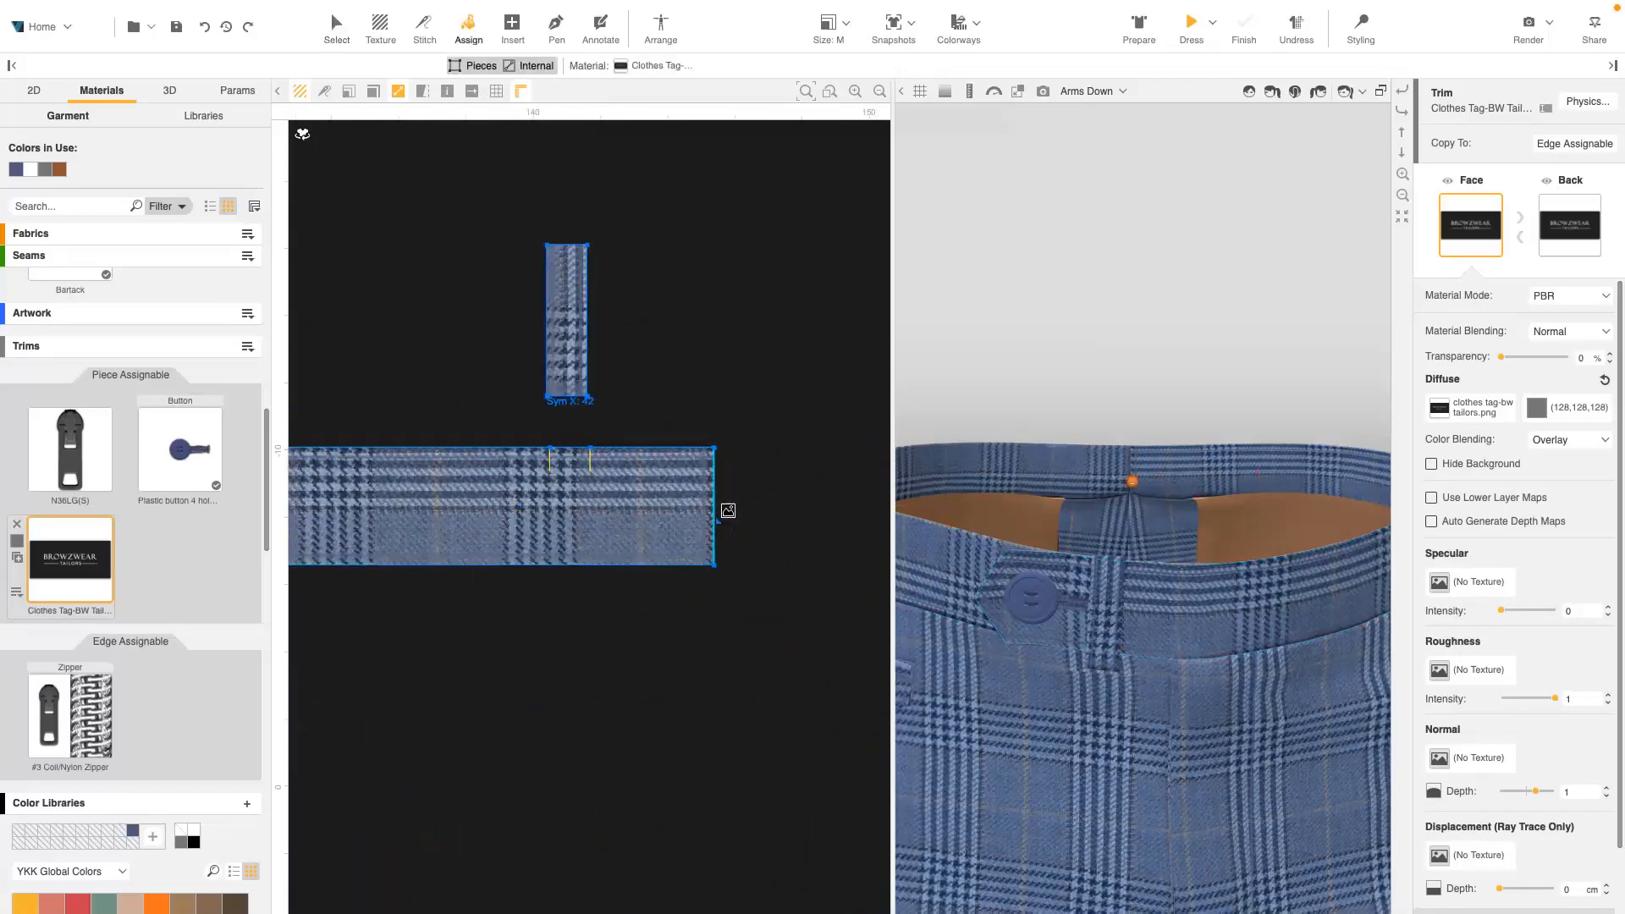
click(682, 508)
drag(602, 490, 611, 493)
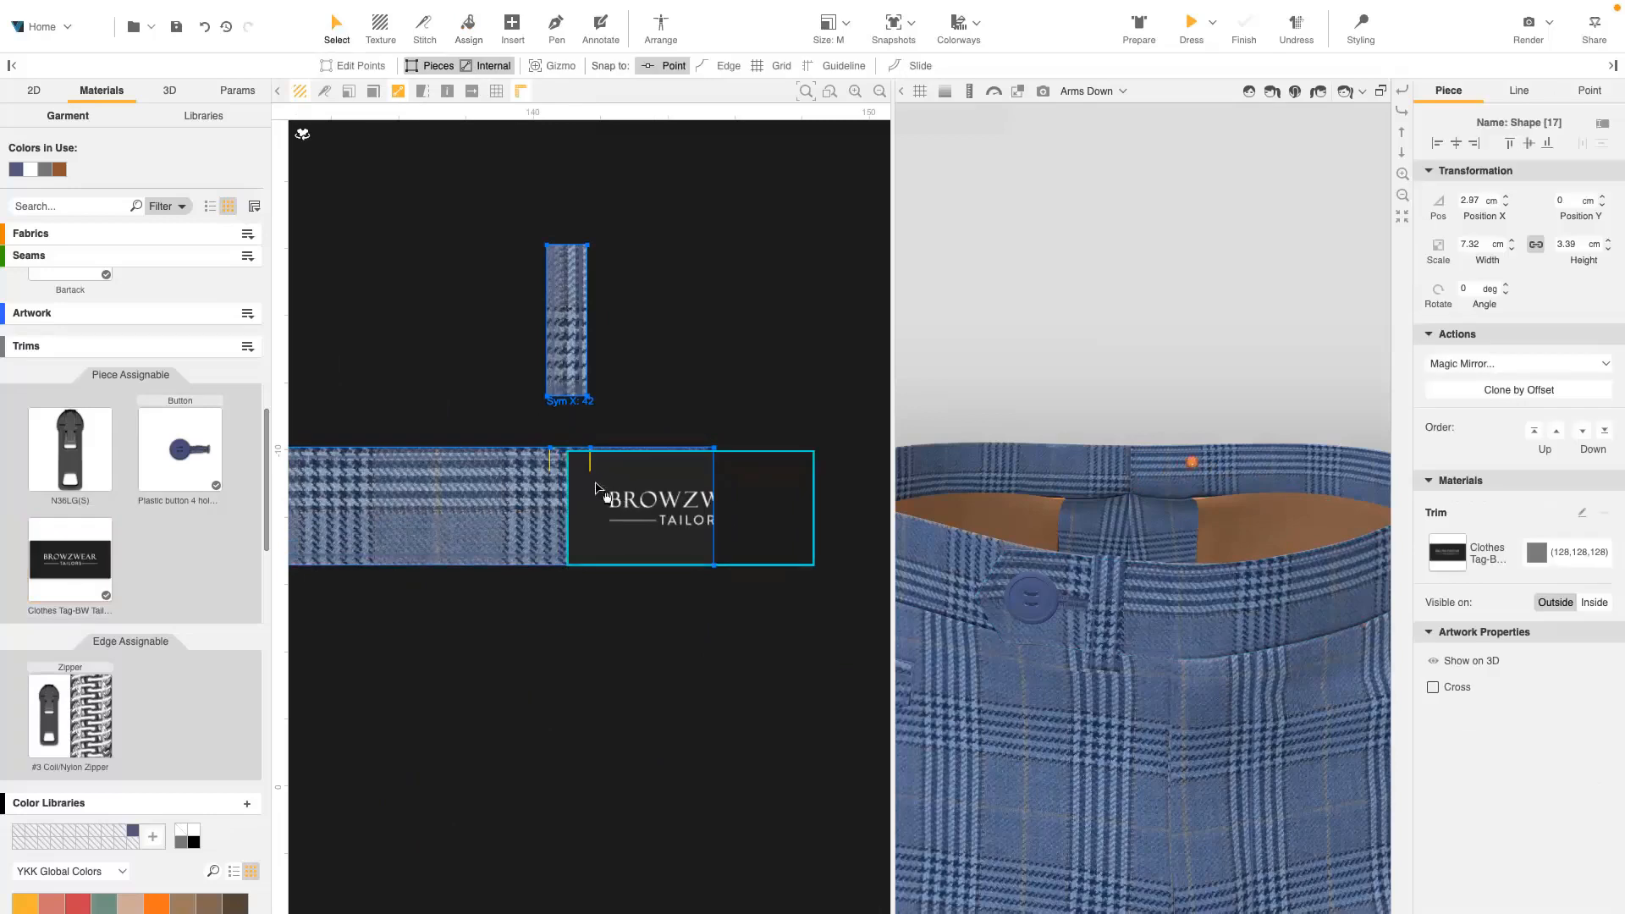
- Make the clothes tag visible on the inside of the waistband and set its width to 5 cm
click(1589, 600)
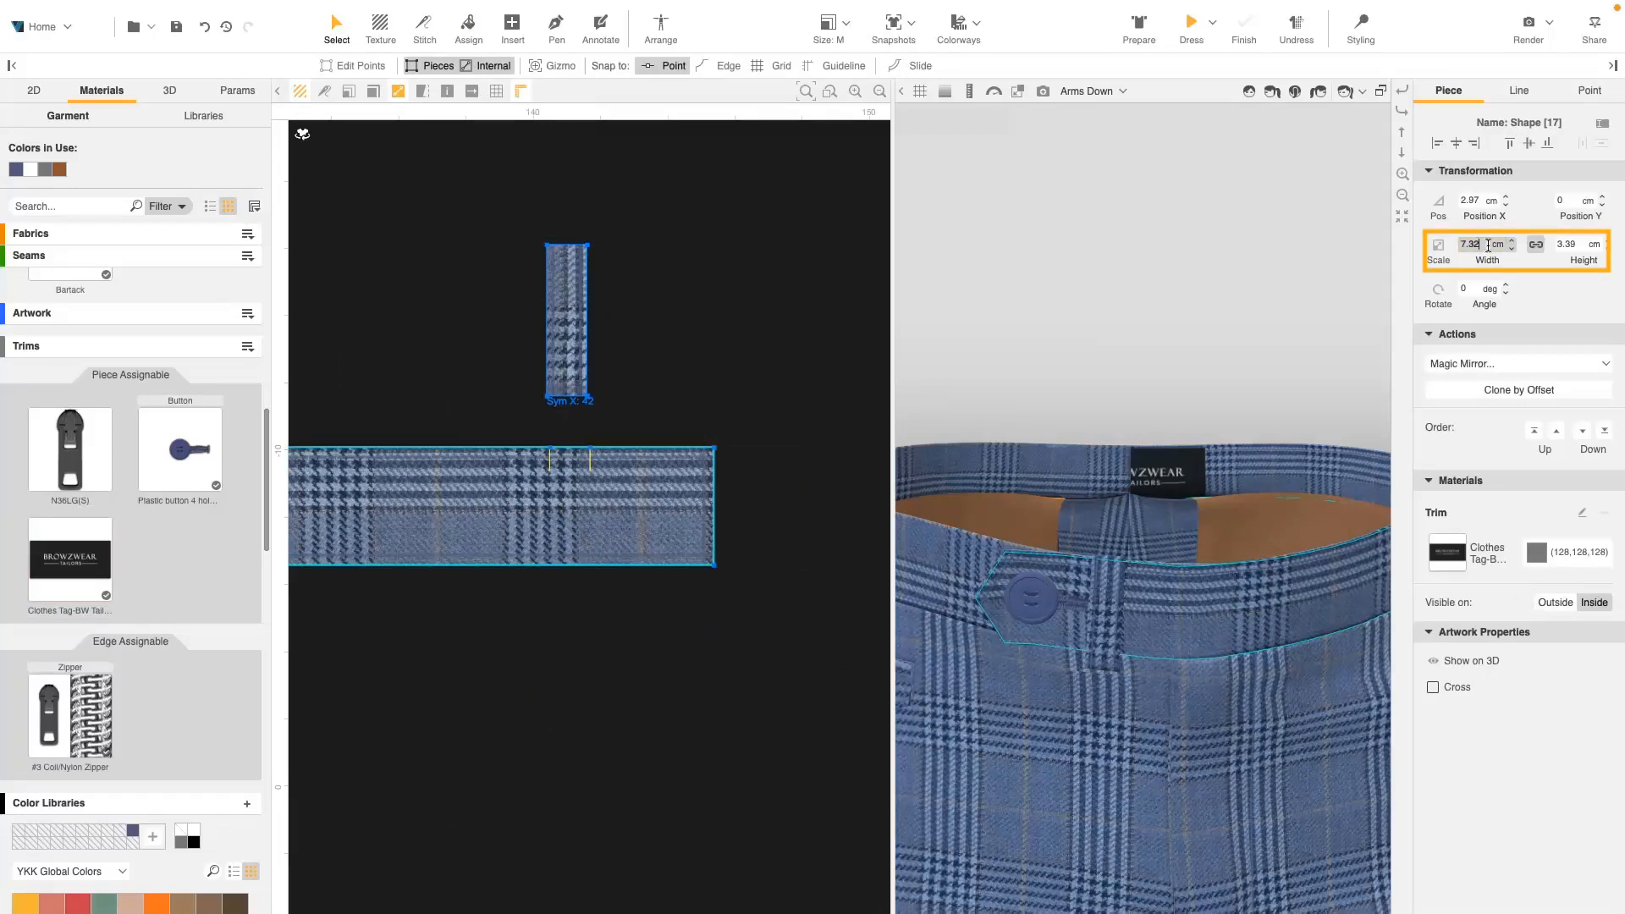
drag(1488, 245, 1461, 250)
text(5)
key(Return)
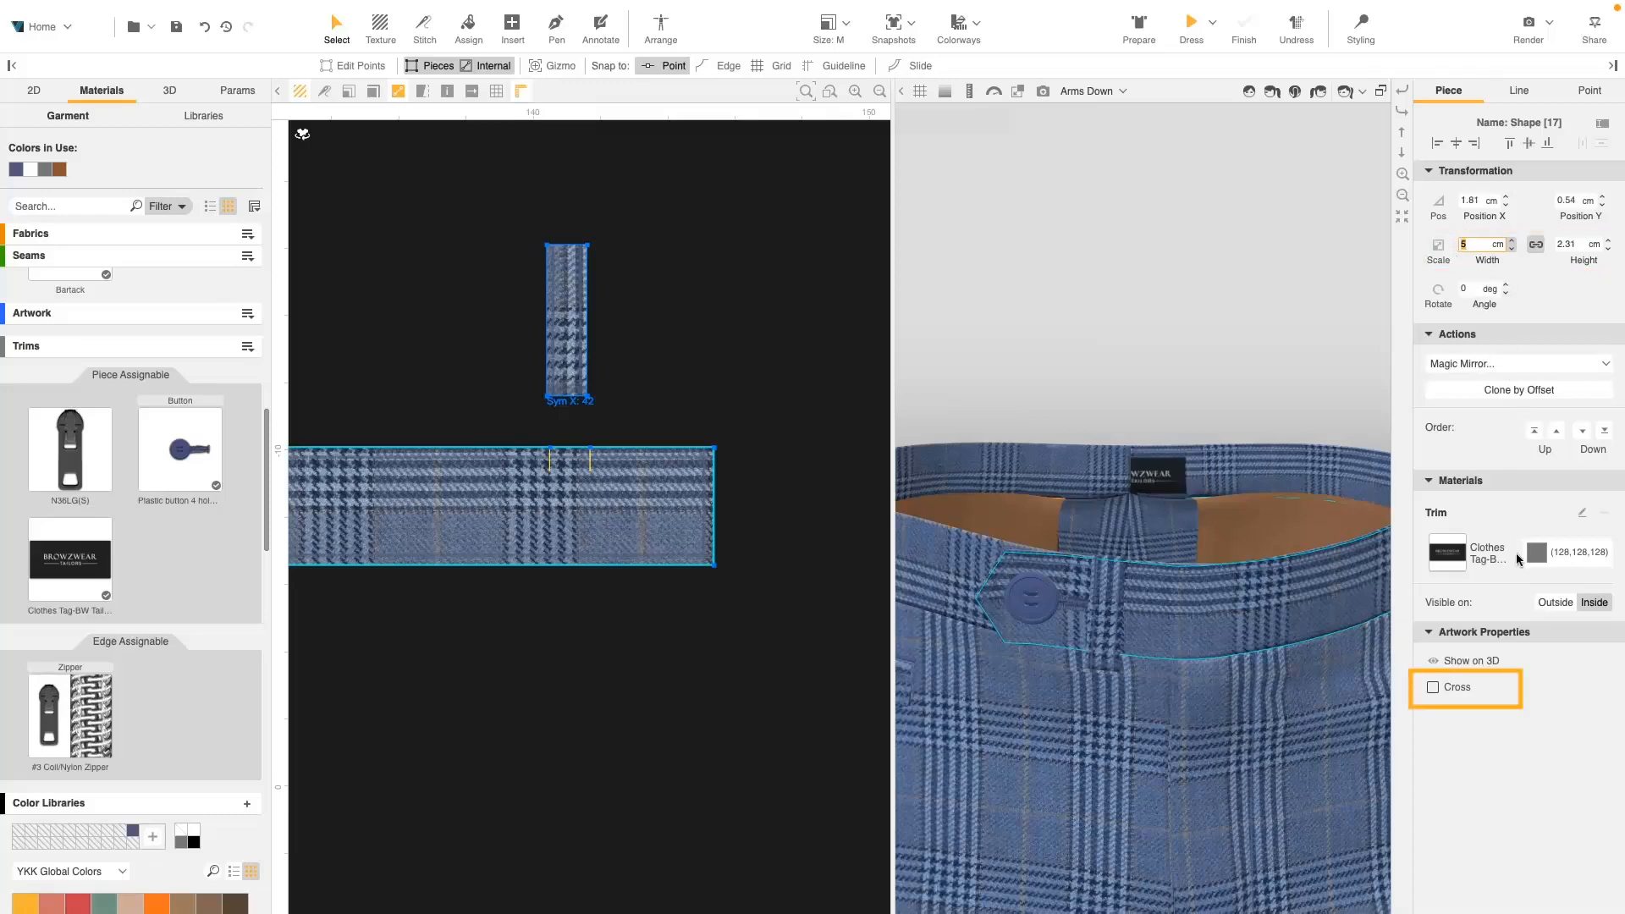
- Enable Cross for the clothes tag and, in the inside view, shift it to center it on the back waistband seam
click(1458, 687)
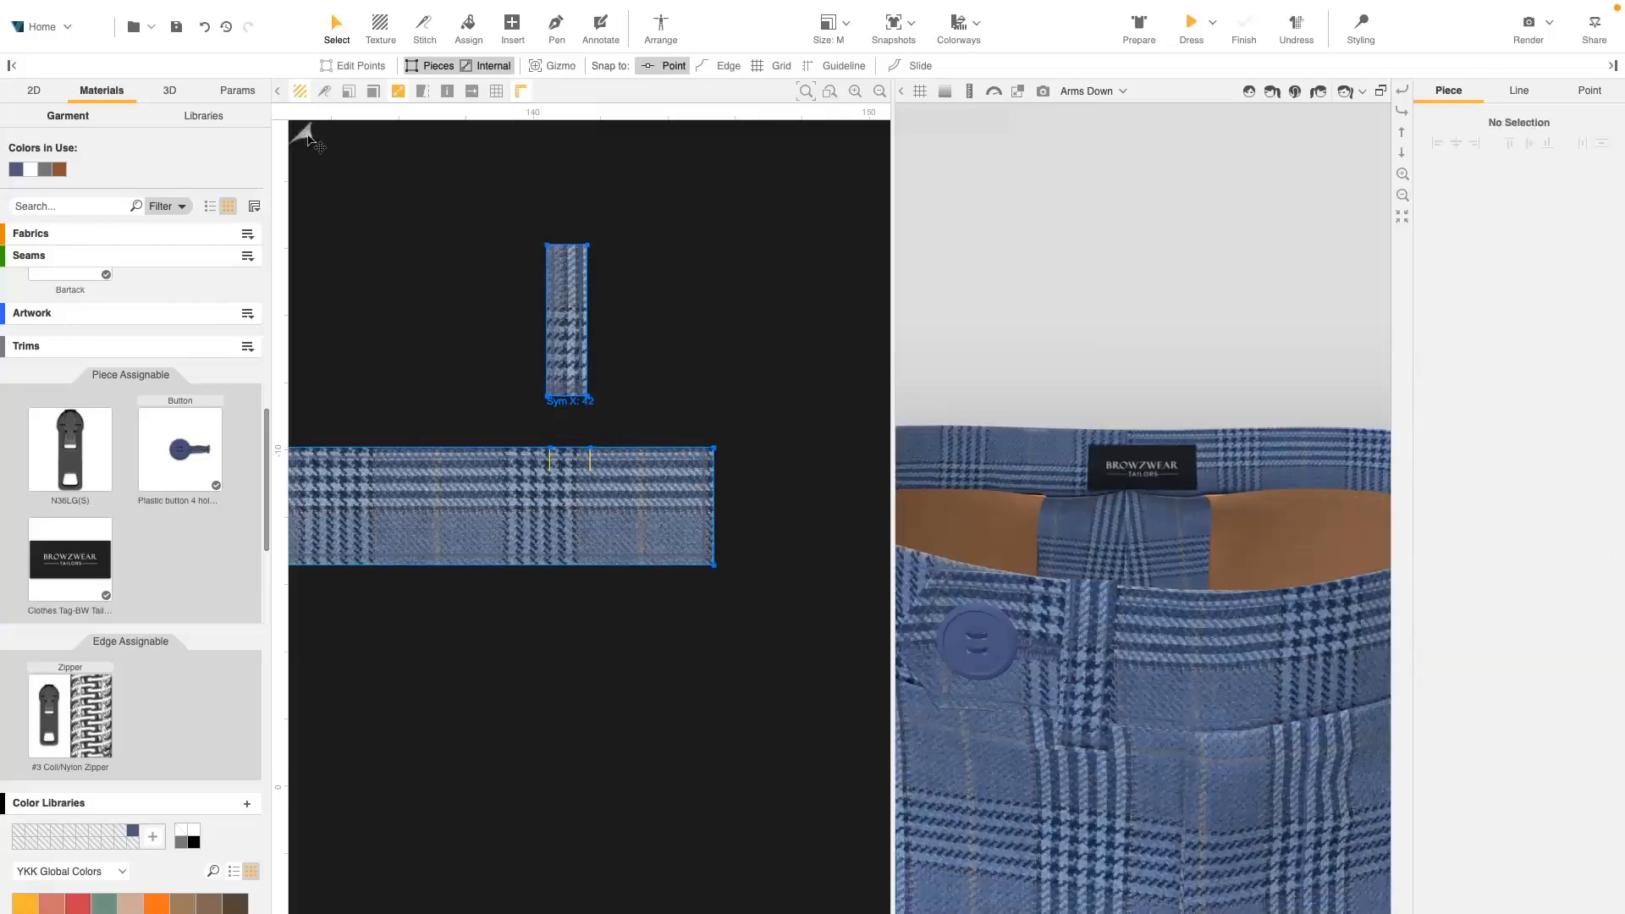
click(303, 135)
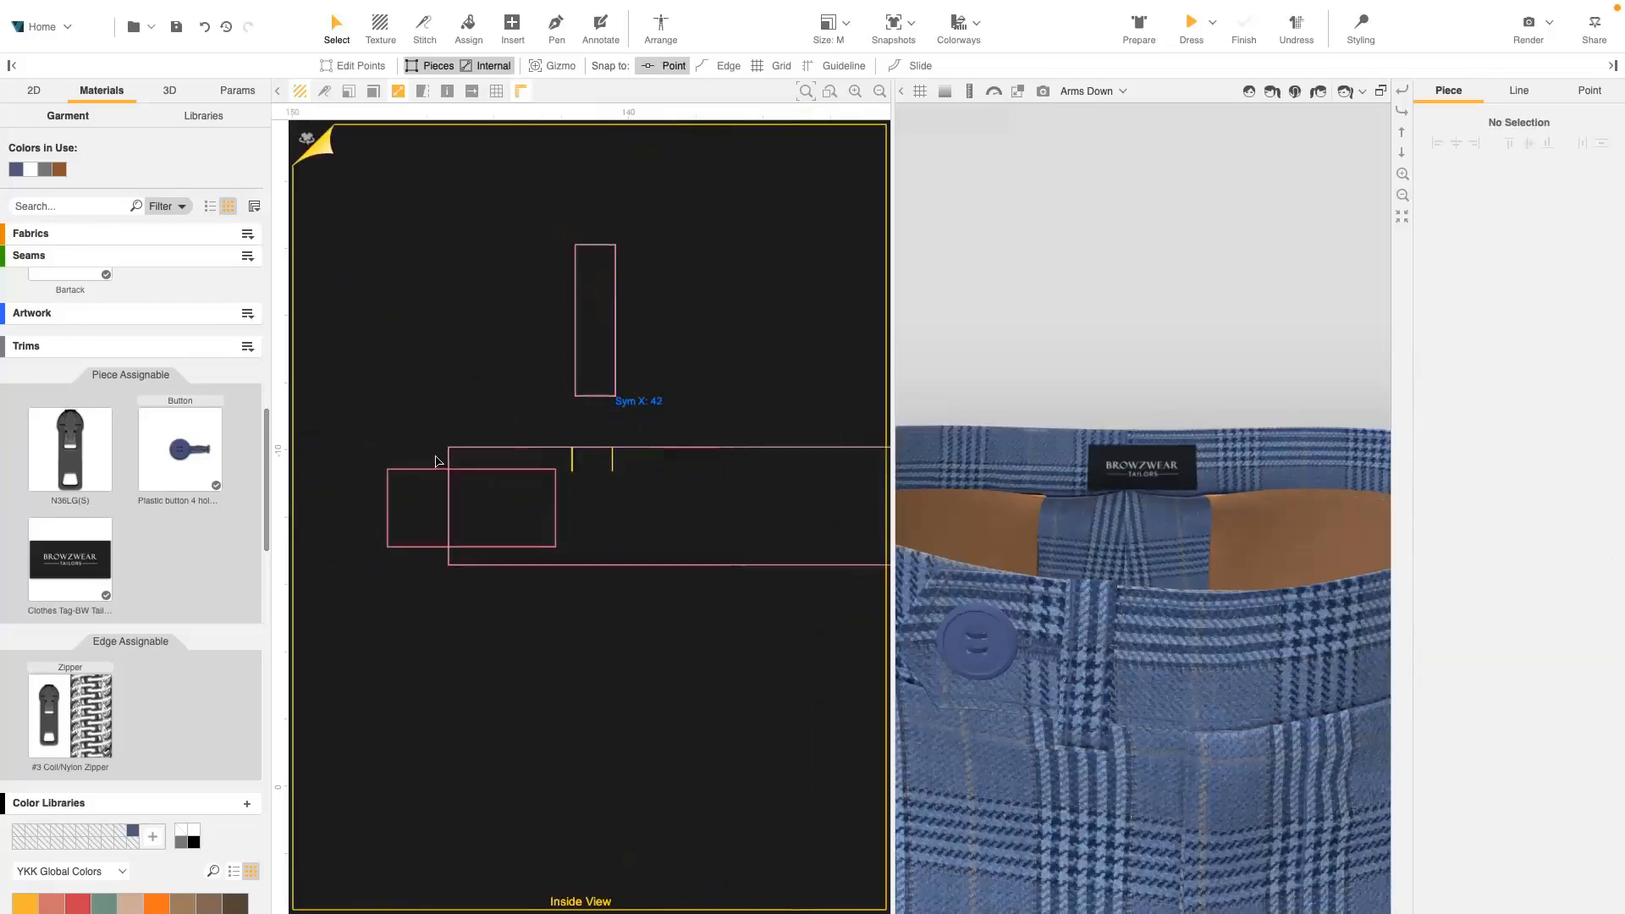
drag(522, 505, 491, 503)
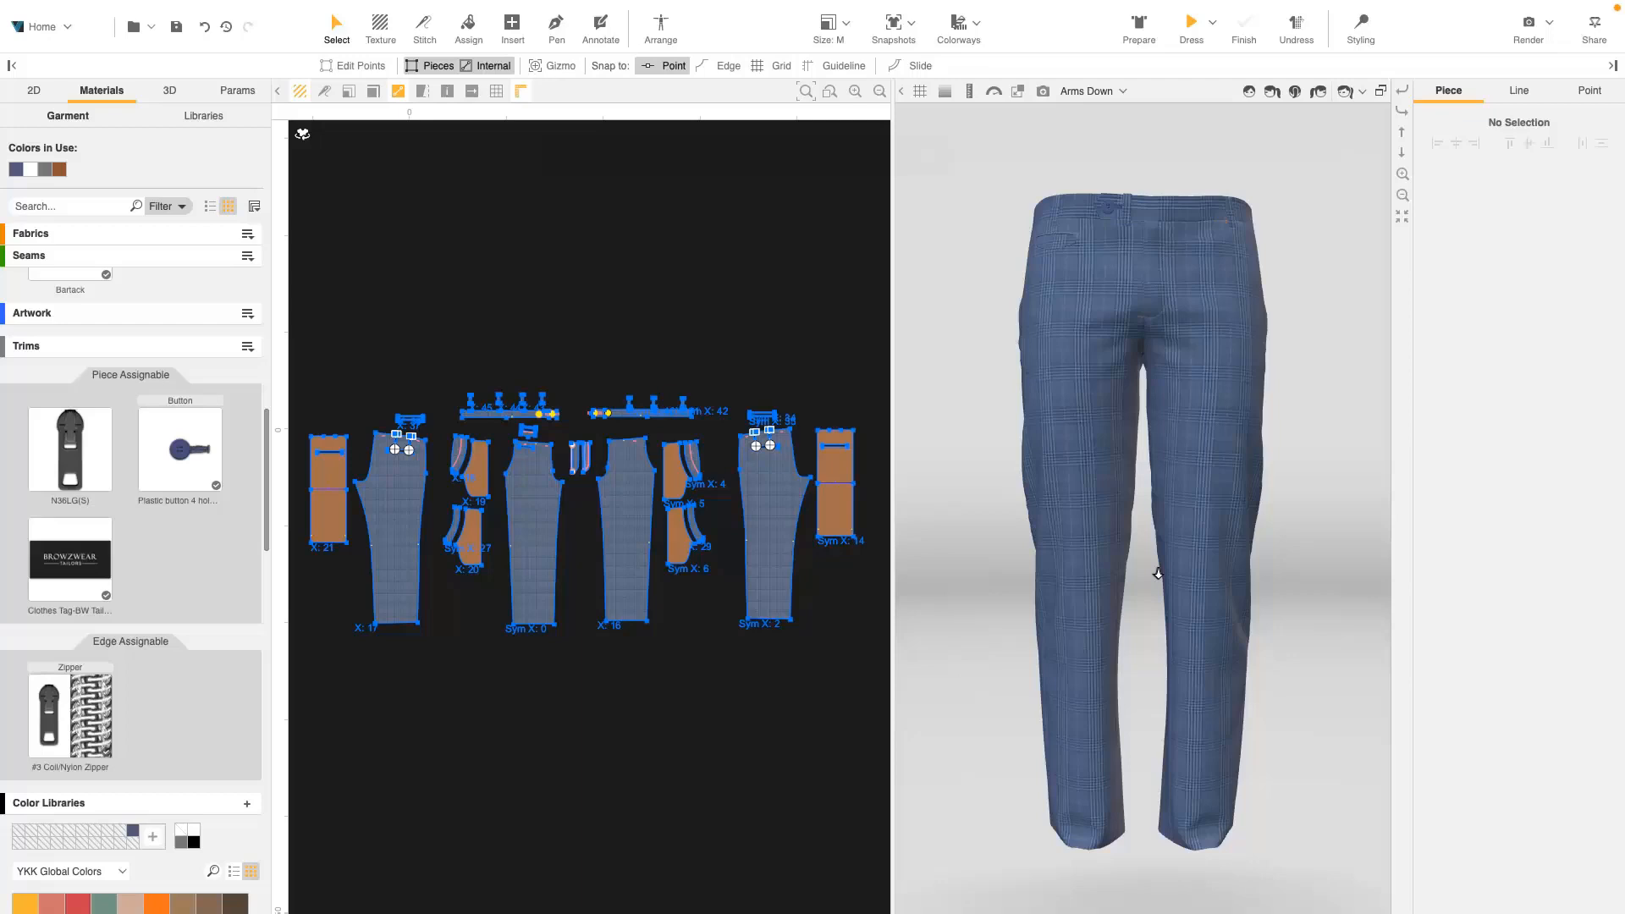
- Preview the front and waistband of the trousers in a V-Ray ray trace rendering, and close the preview
click(1043, 91)
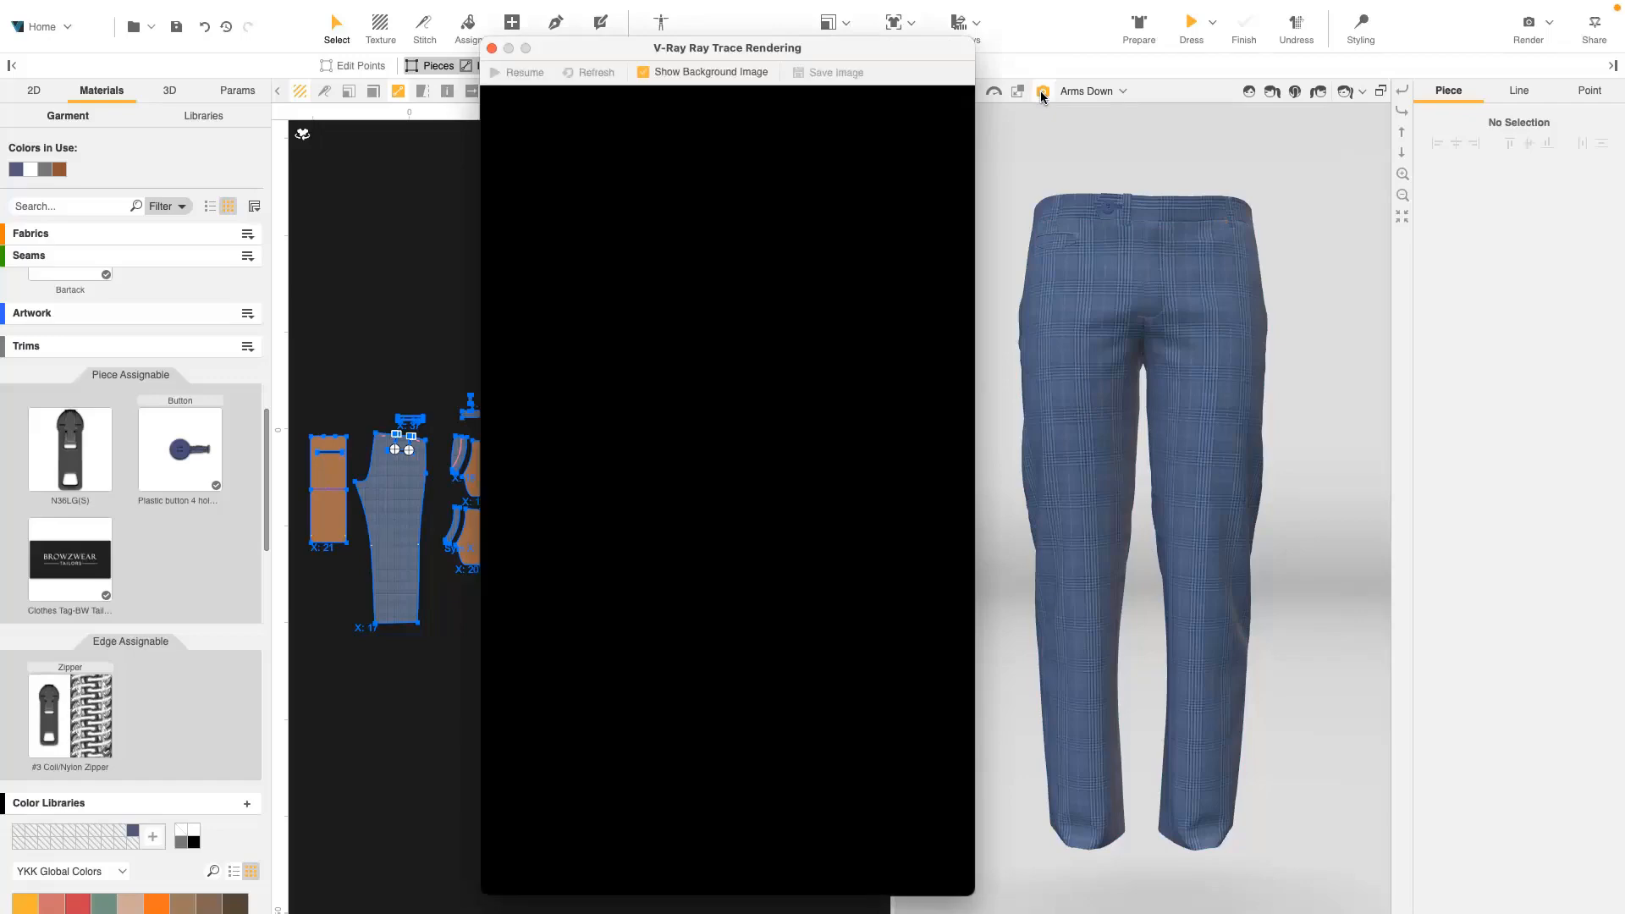
scroll(1284, 193, up, 5)
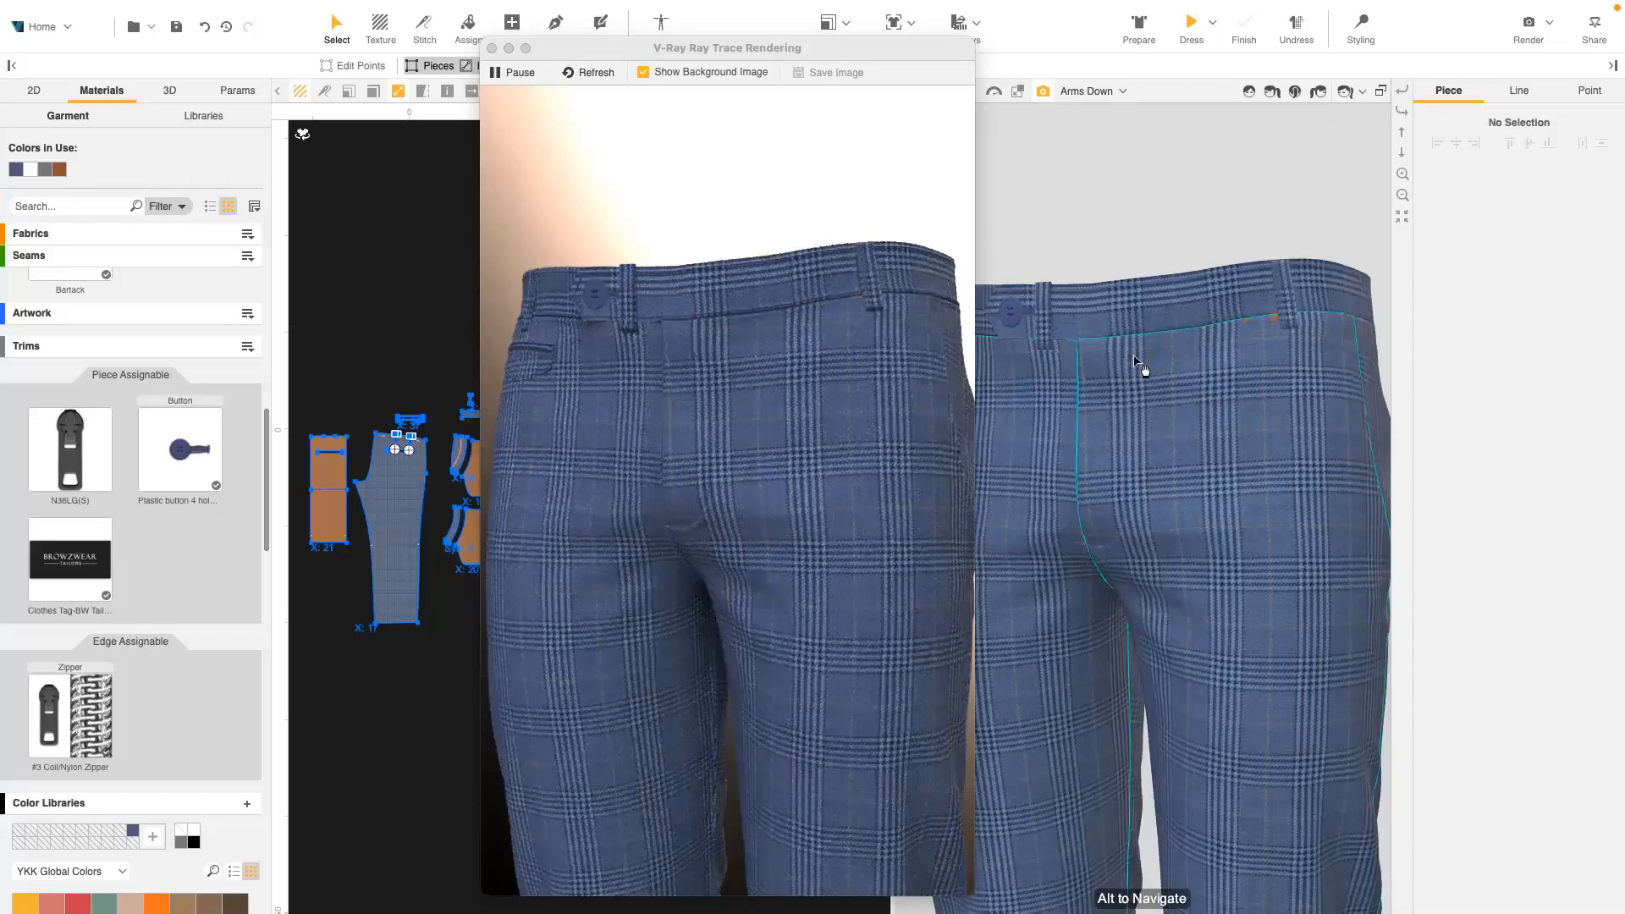
click(493, 50)
scroll(426, 444, up, 10)
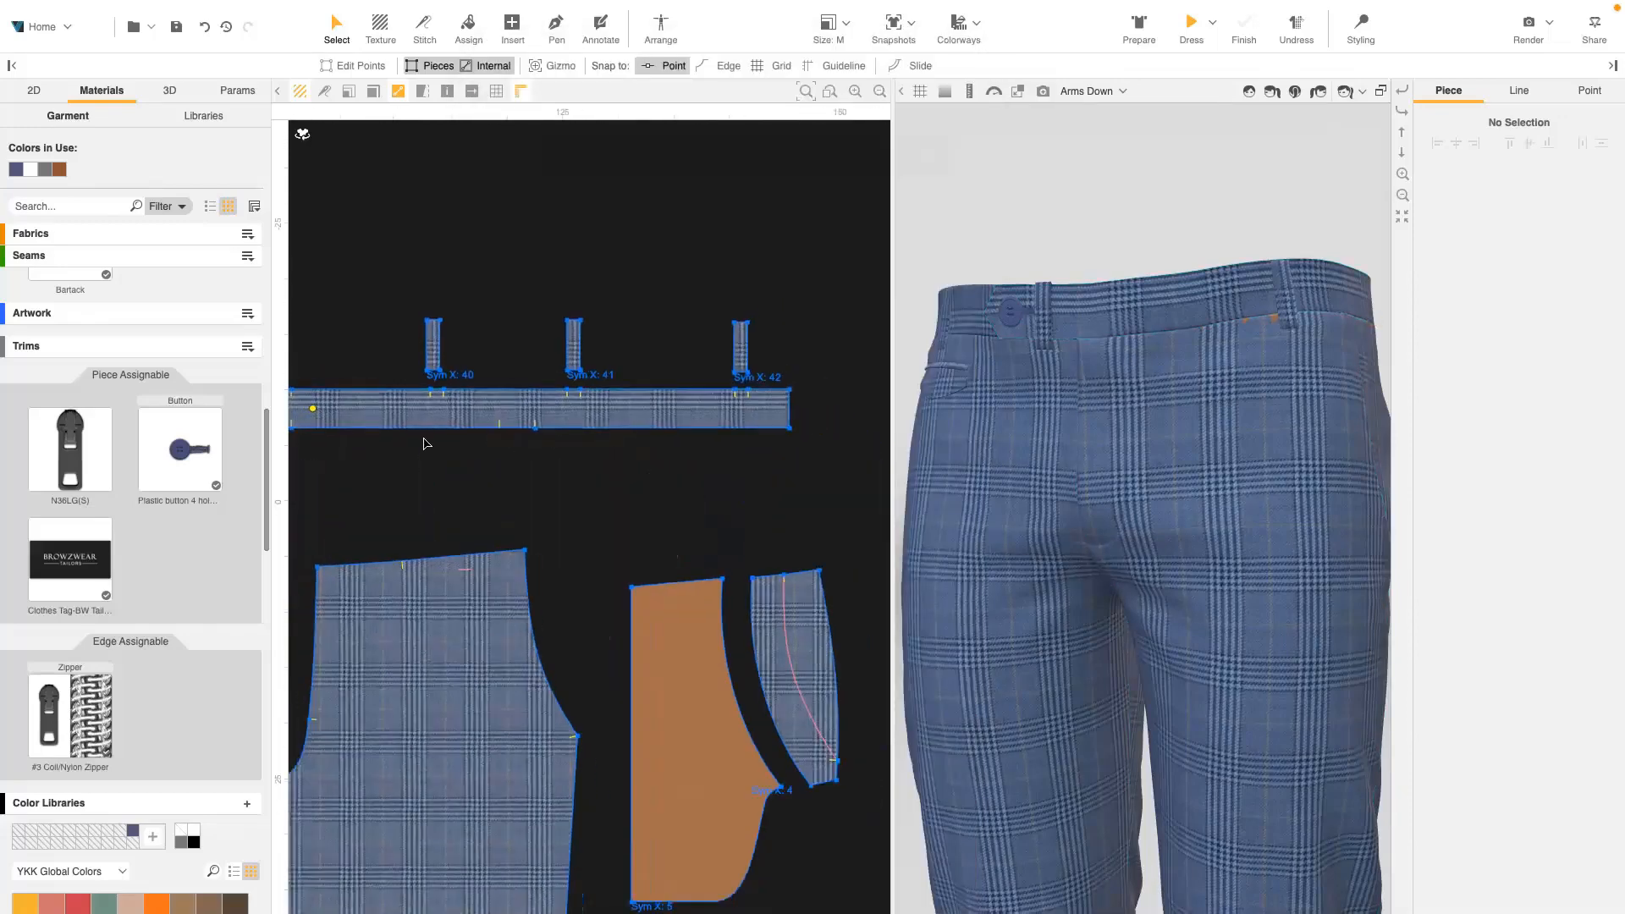
scroll(426, 443, down, 4)
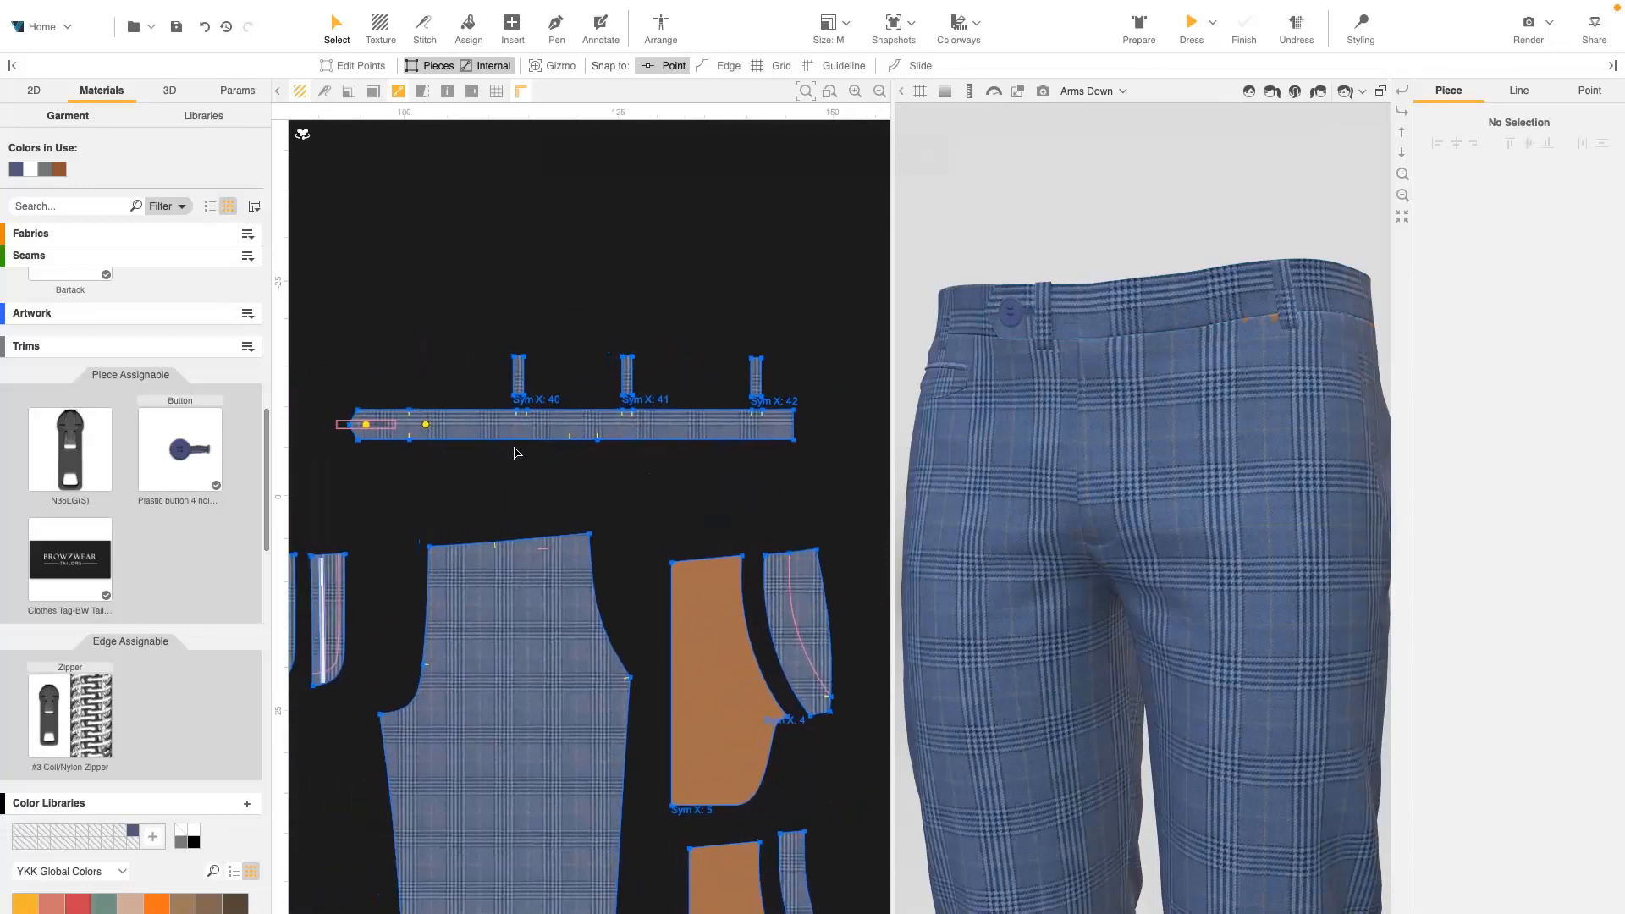
- Set all edges of the waistband piece with the pointed tip to Directional Seam with a stitch depth of 0.08 cm
click(457, 440)
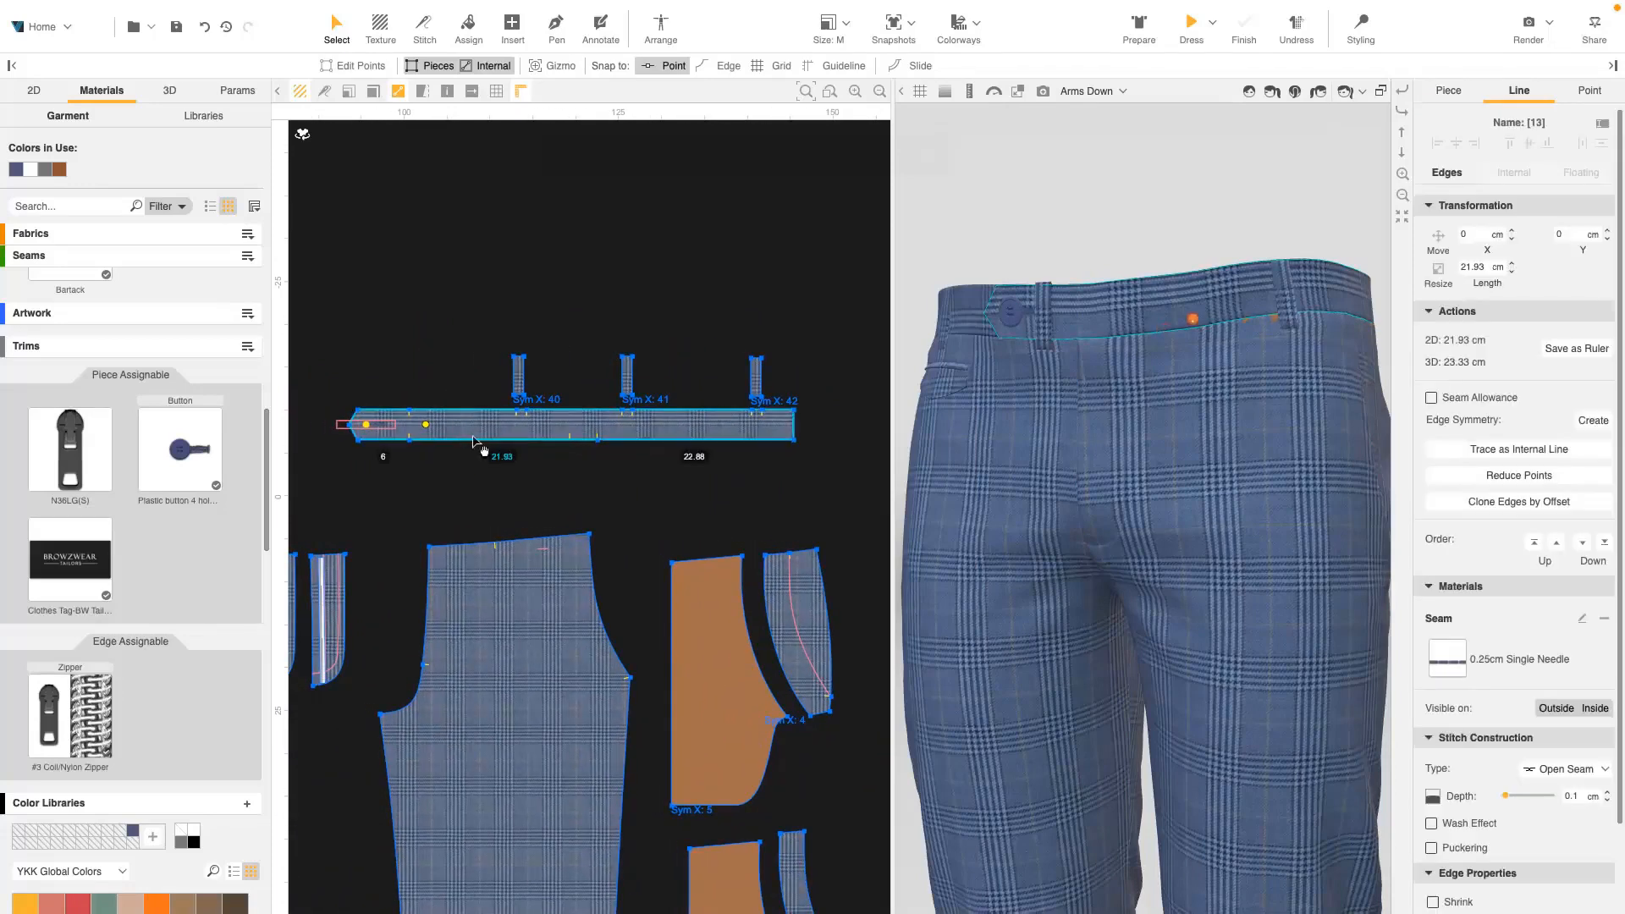
drag(804, 448, 328, 415)
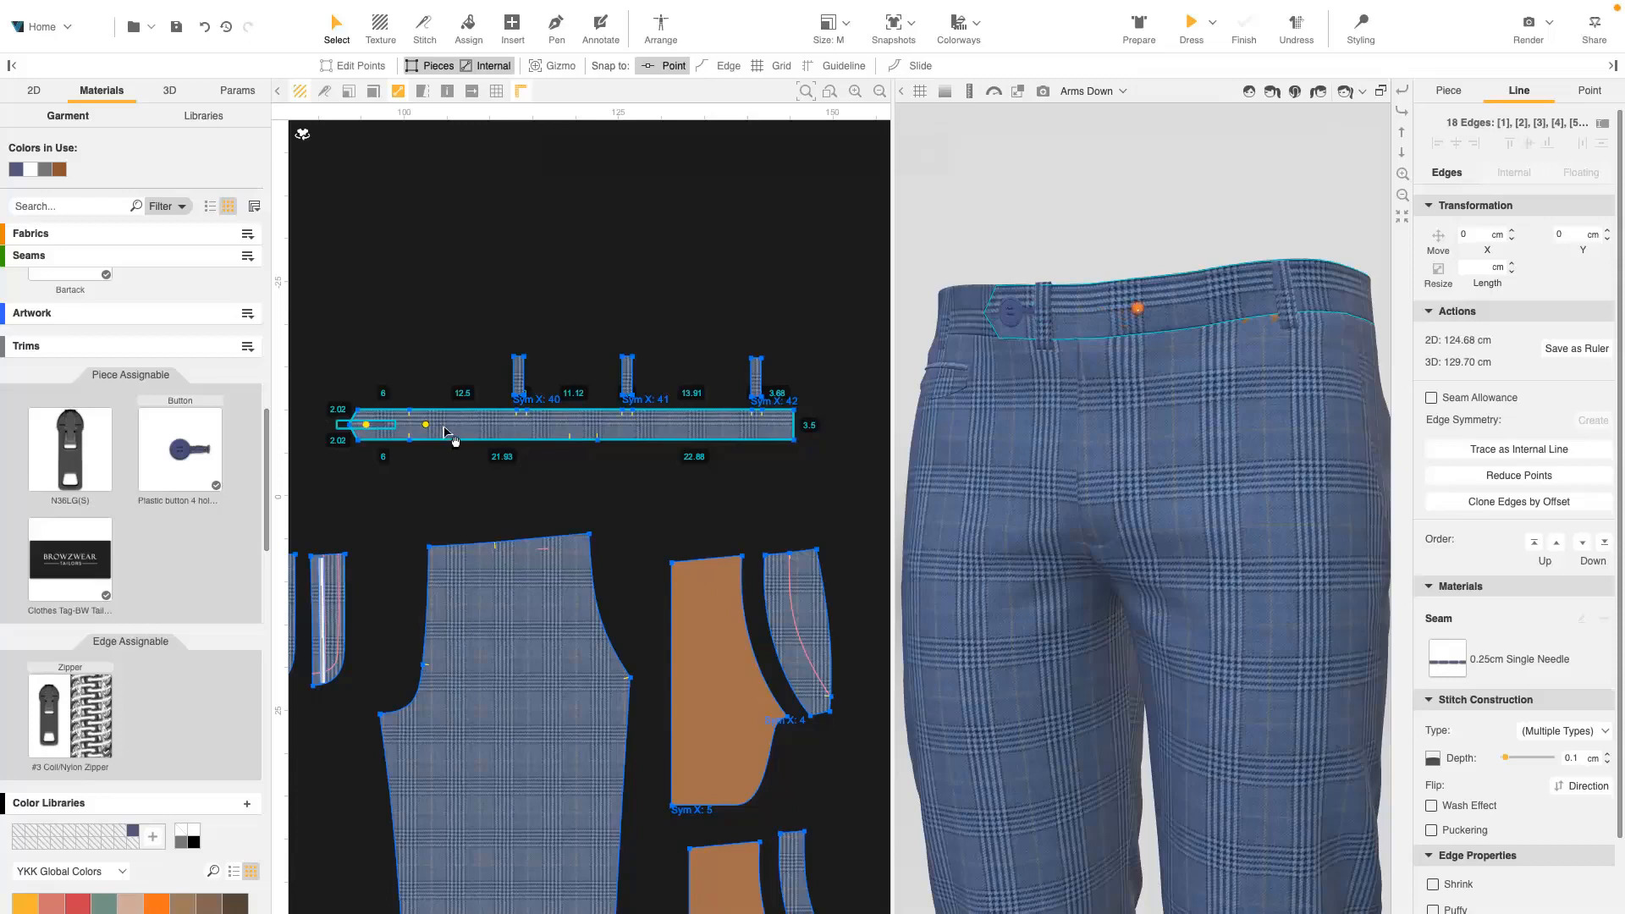
scroll(1528, 677, down, 1)
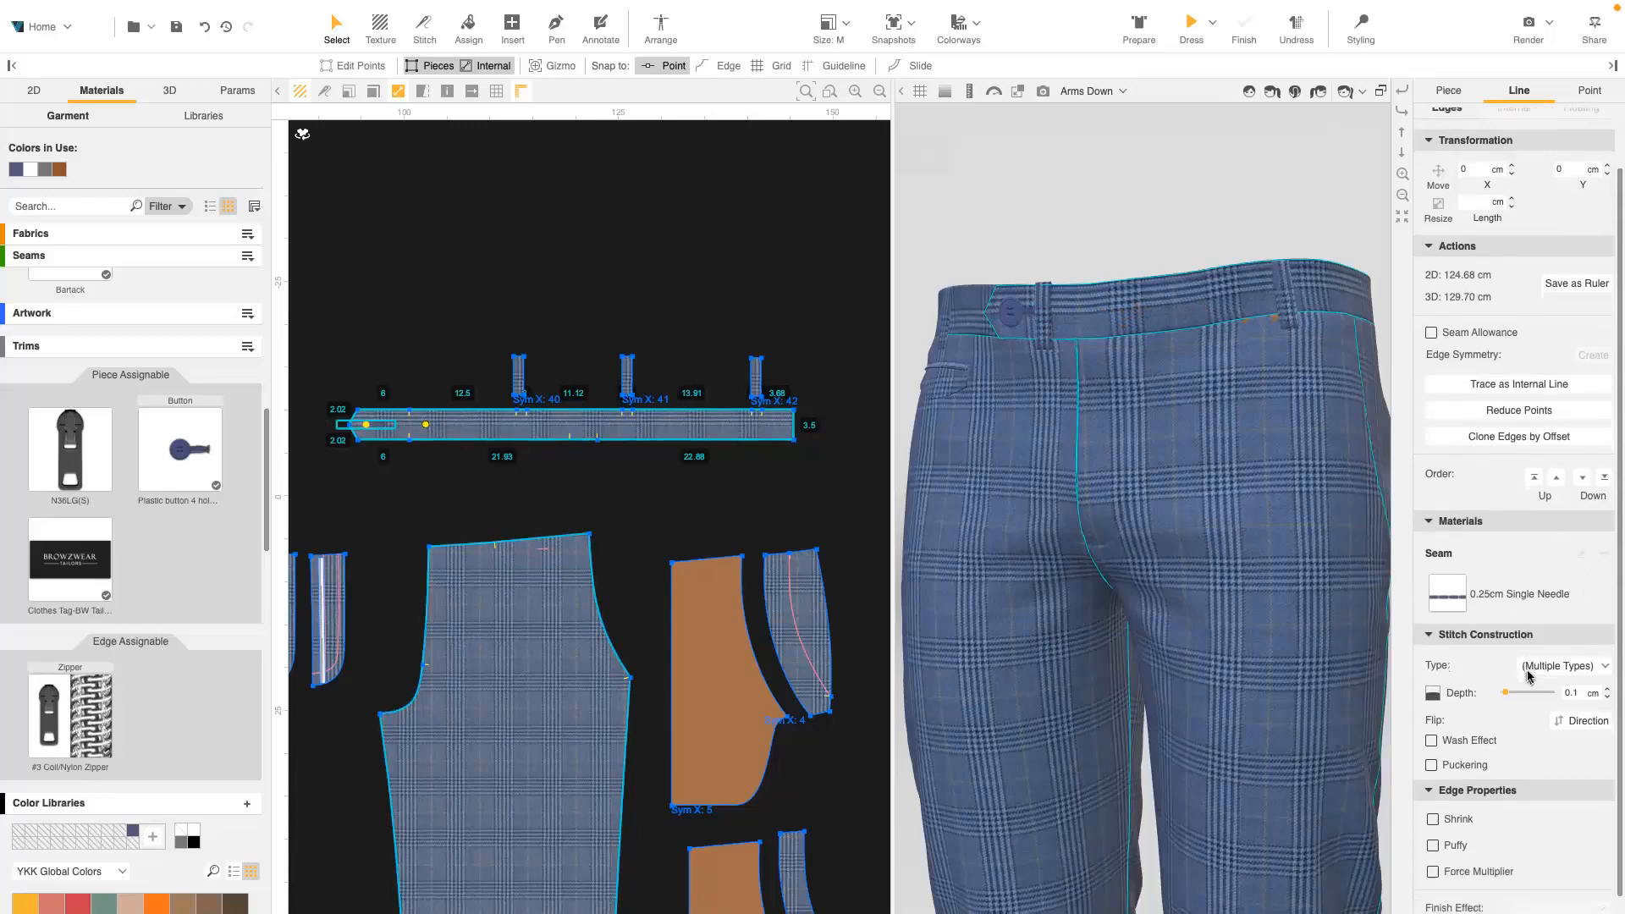
click(1557, 666)
click(1550, 705)
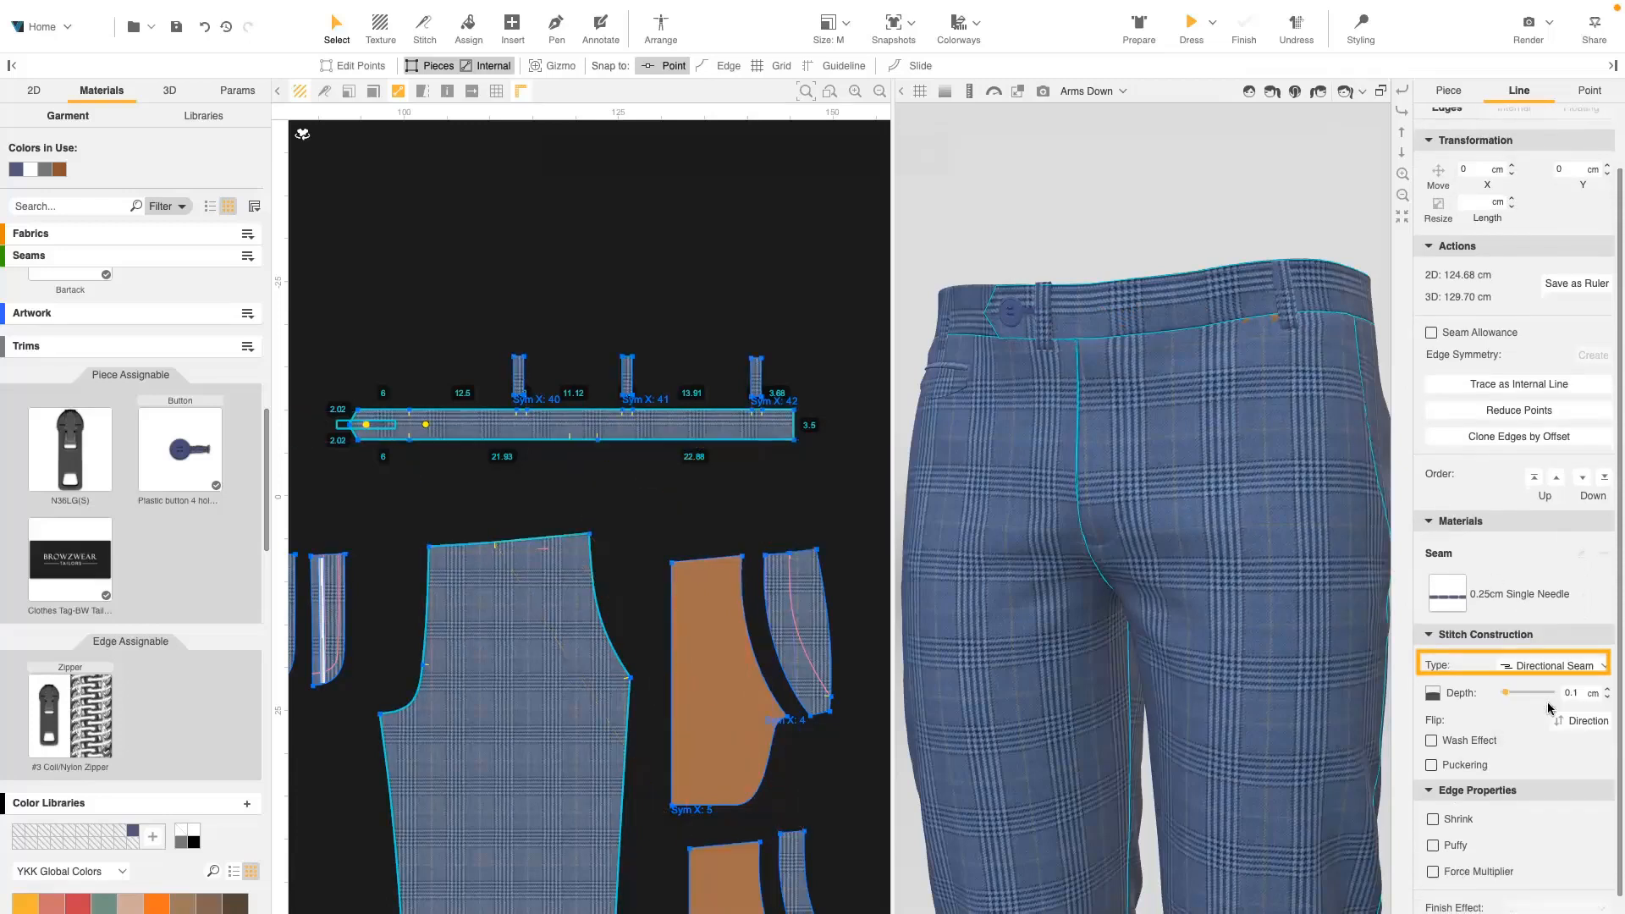
scroll(1161, 378, up, 5)
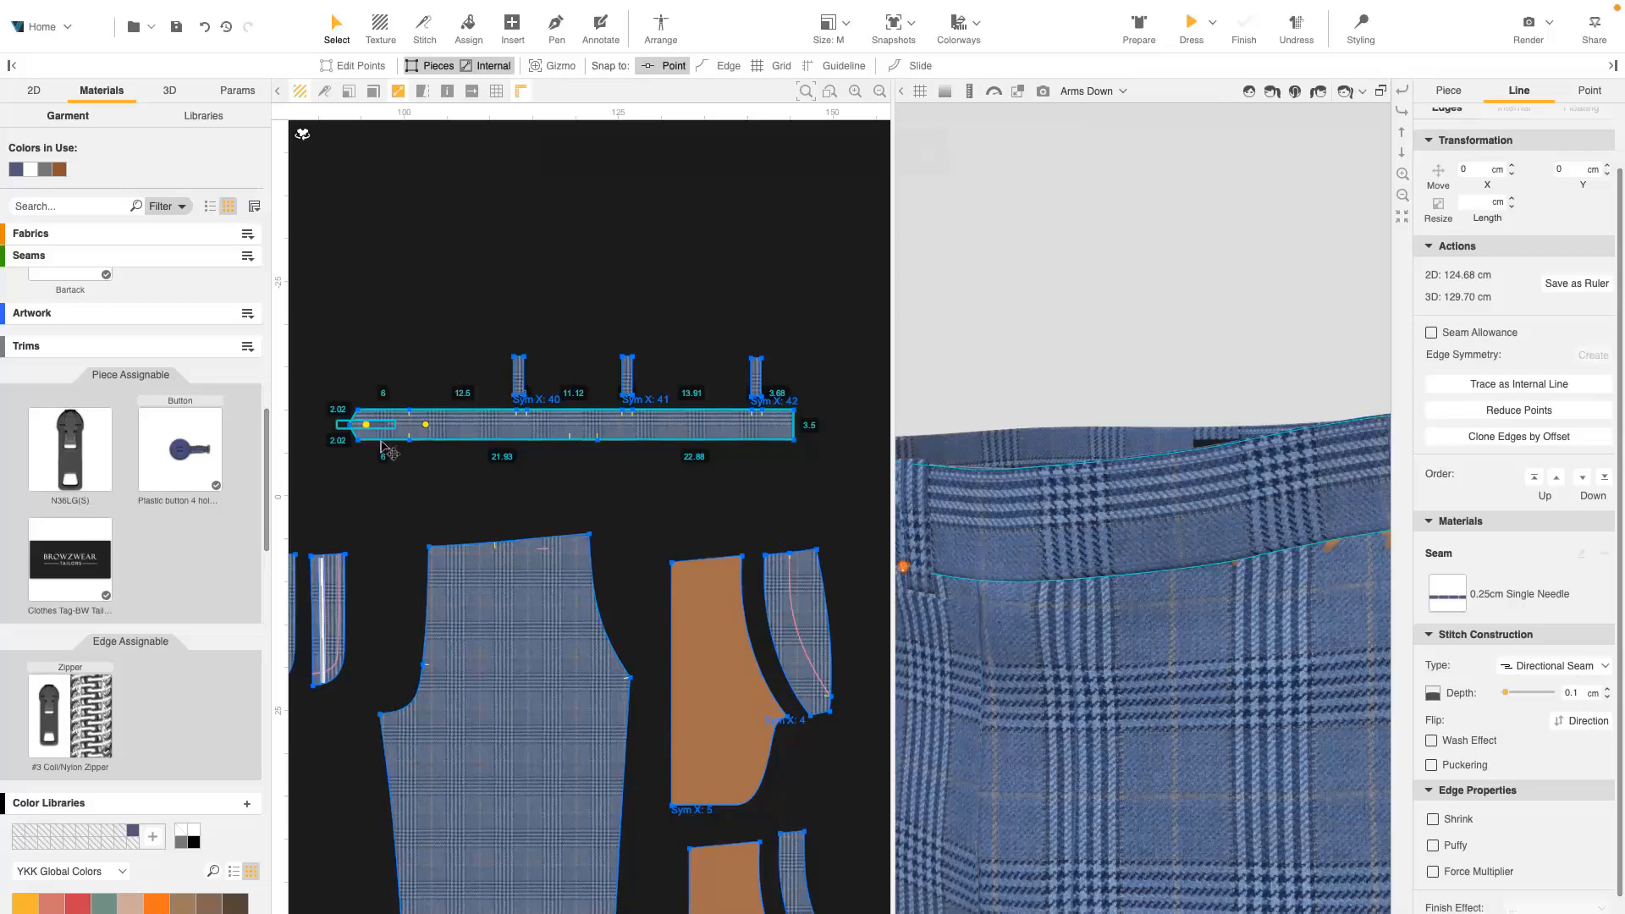
click(1580, 694)
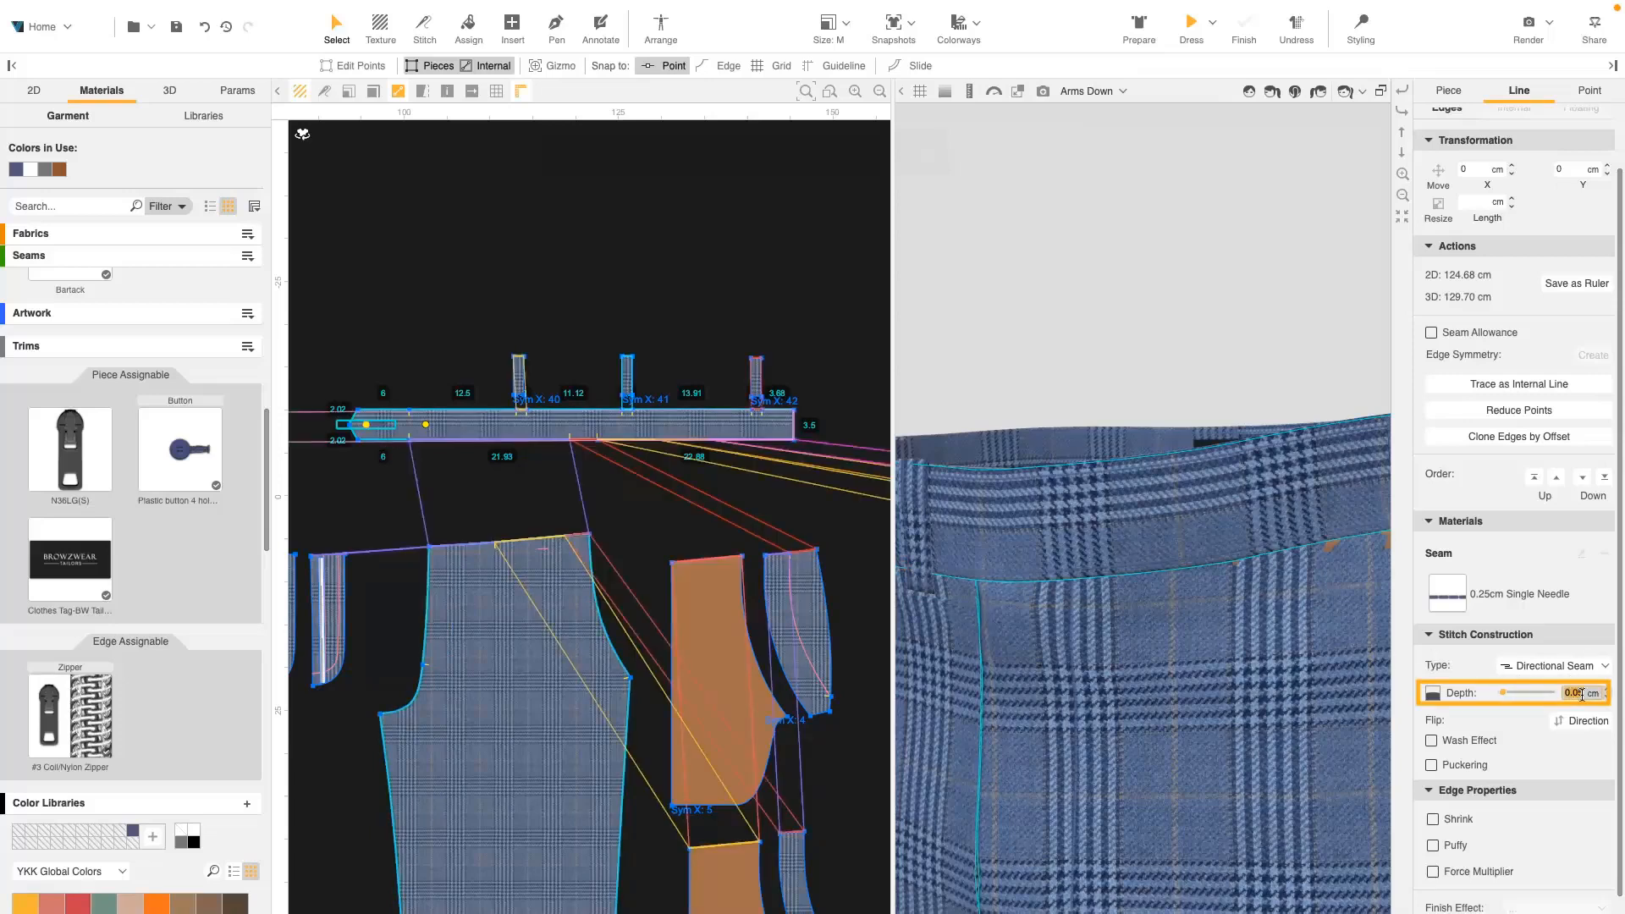
key(Return)
- Compare waistband stitch depths of 0.05 cm and 0.08 cm using a V-Ray ray trace rendering, restoring 0.08 cm before closing the preview
click(1043, 90)
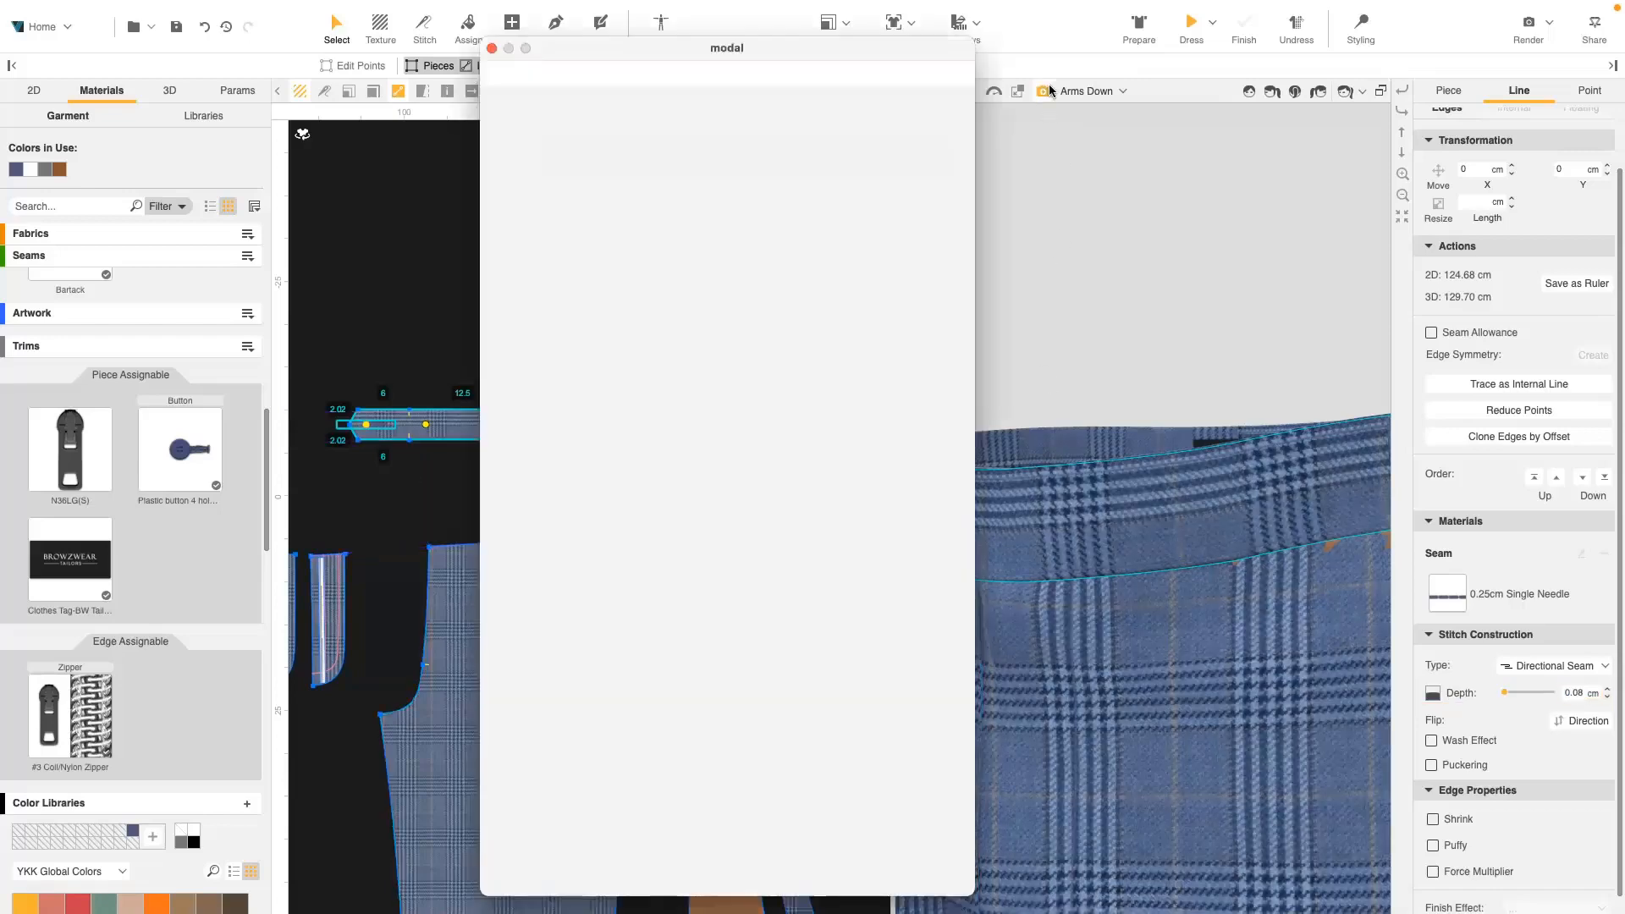
drag(811, 58, 802, 62)
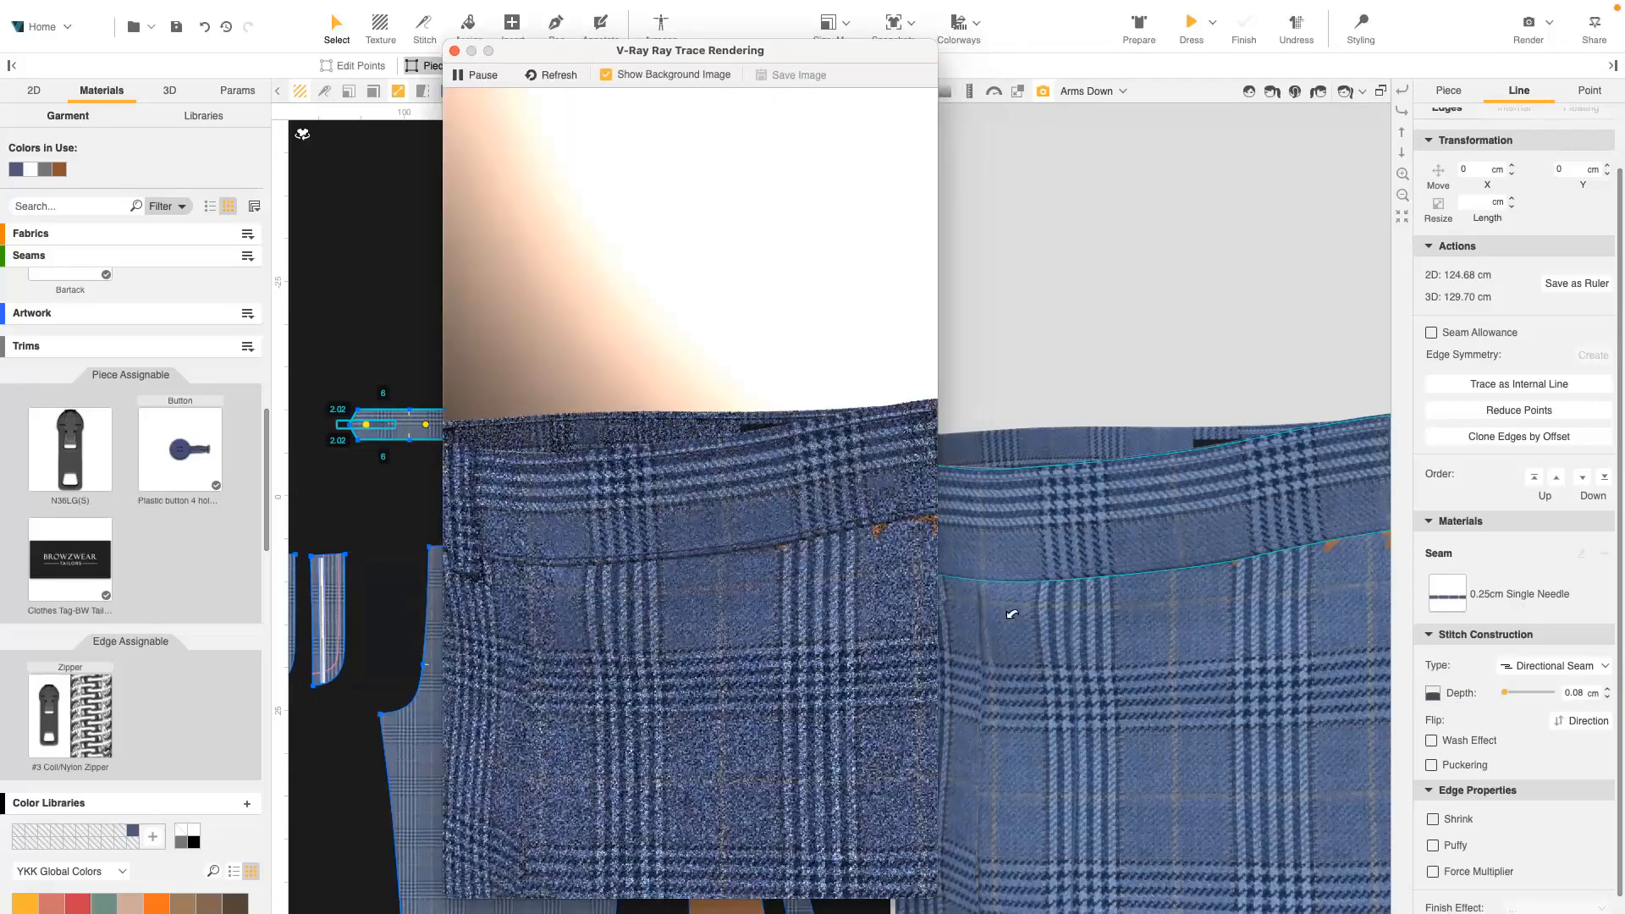
click(1585, 692)
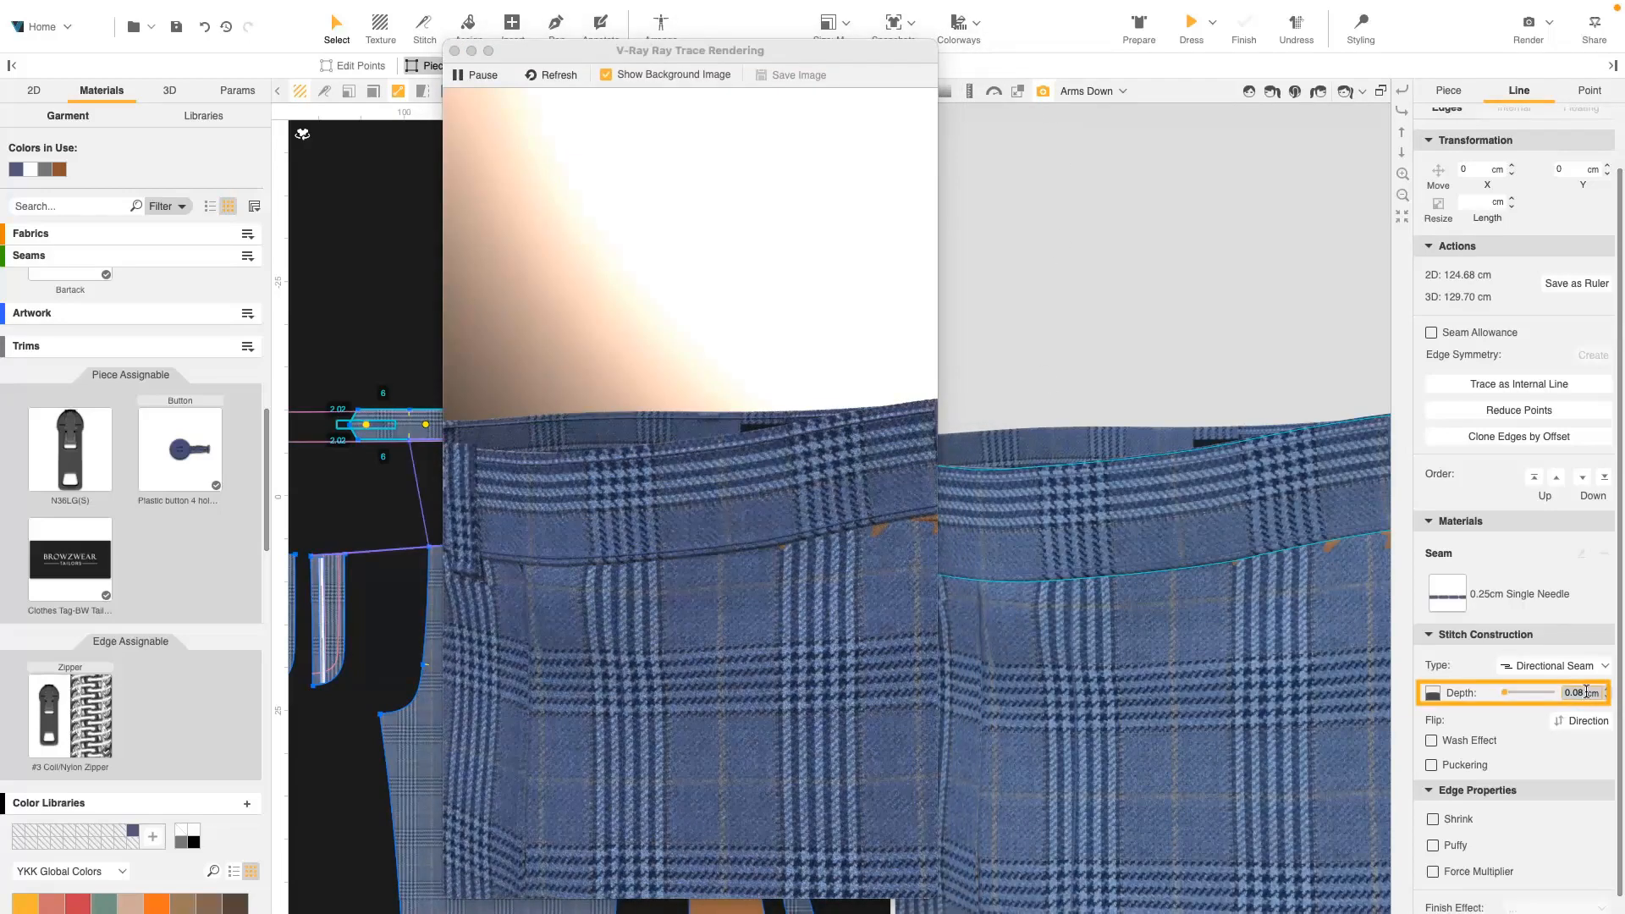
click(555, 75)
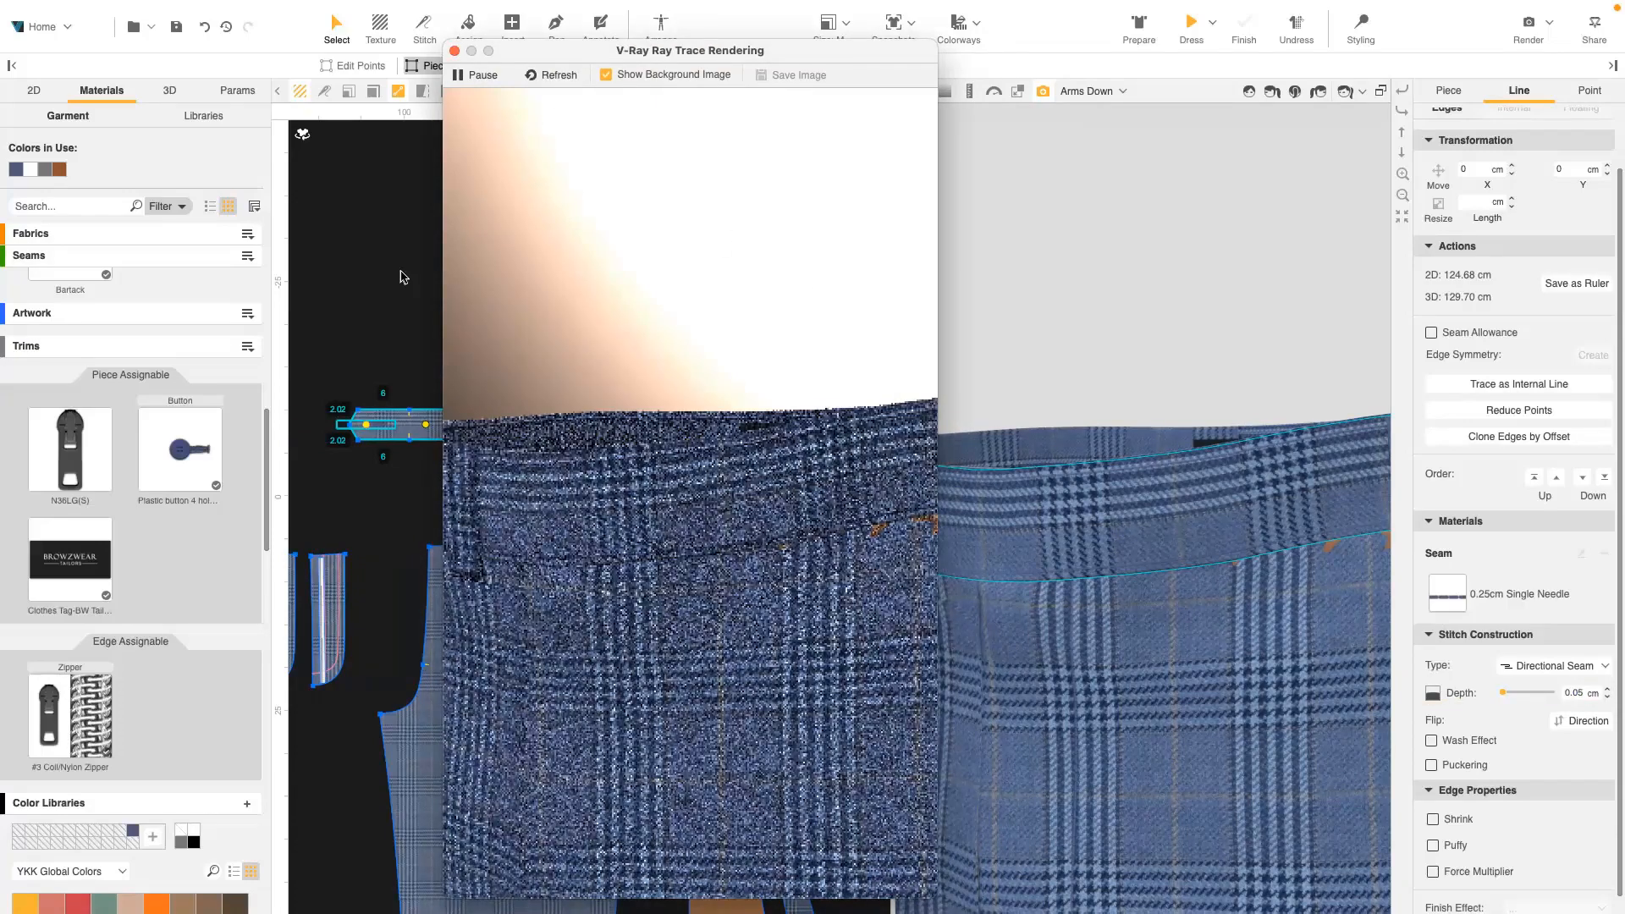
double_click(1586, 693)
text(0.08)
key(Return)
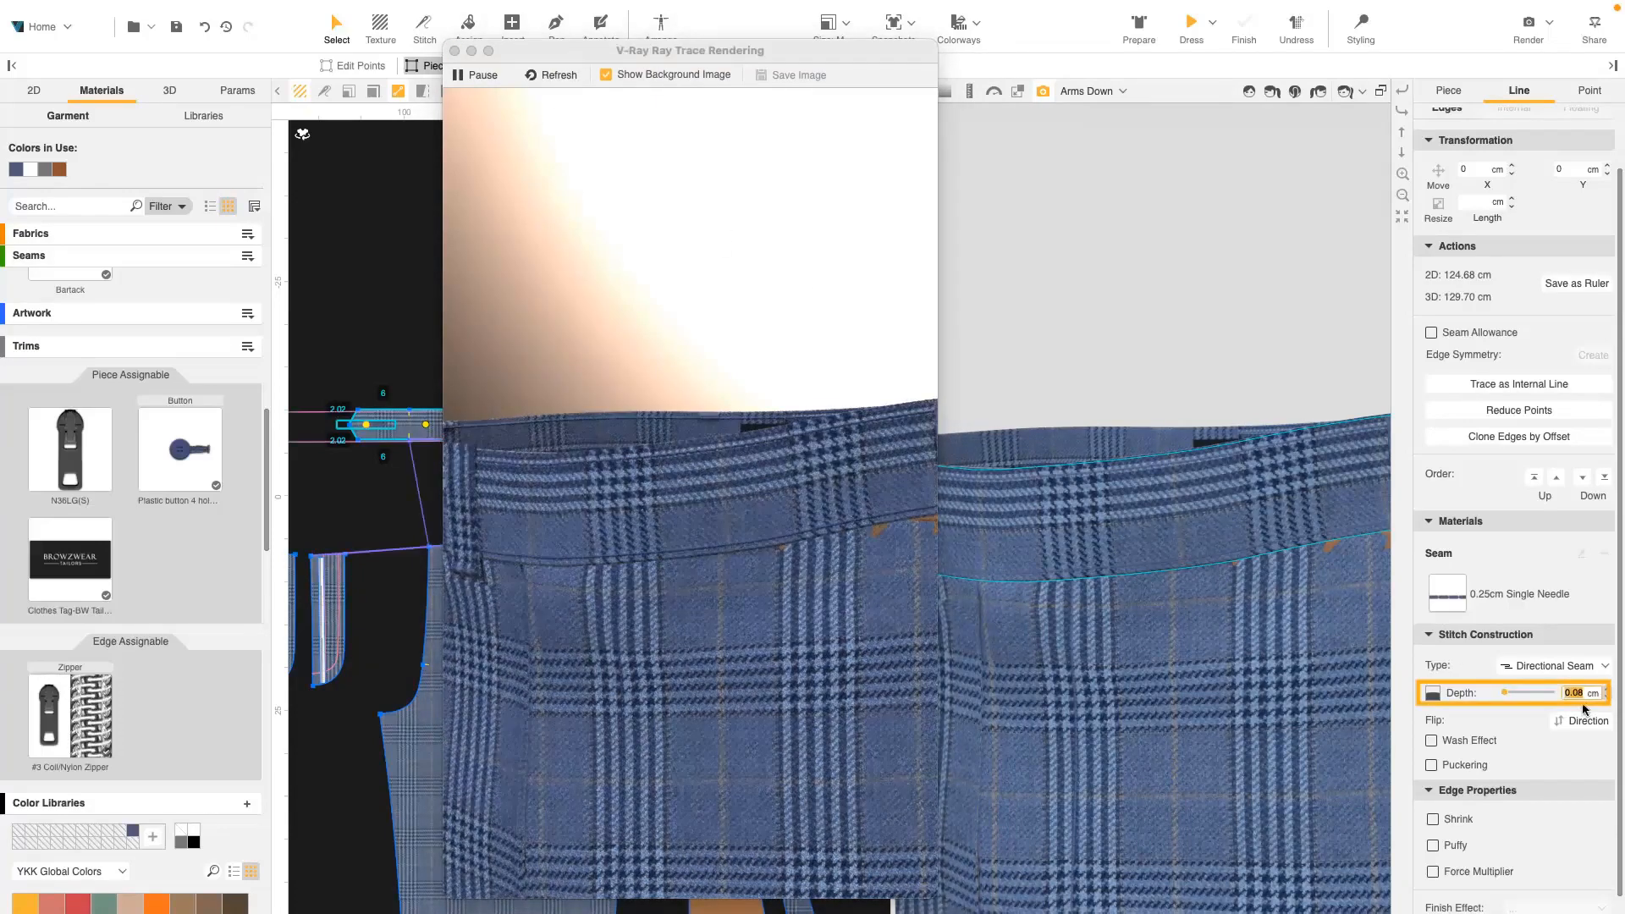
click(454, 51)
- Set all edges of the other waistband piece, which carries the button, to Directional Seam with a stitch depth of 0.08 cm
right_drag(957, 559, 1081, 570)
scroll(1081, 569, down, 5)
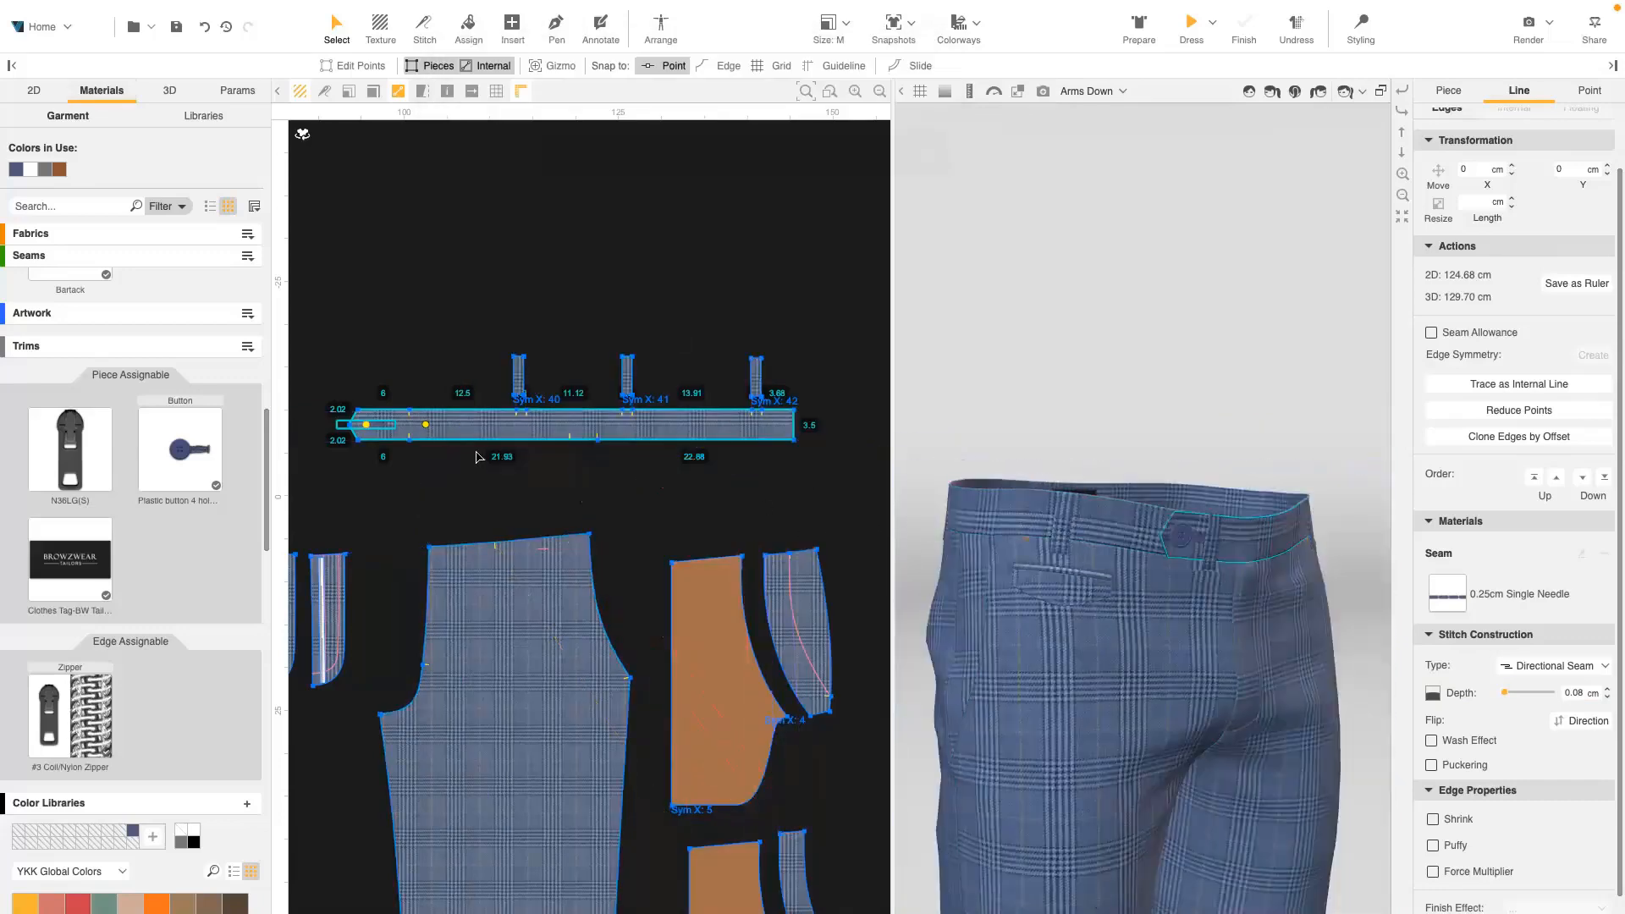
middle_drag(331, 472, 862, 493)
click(723, 493)
drag(725, 488, 294, 423)
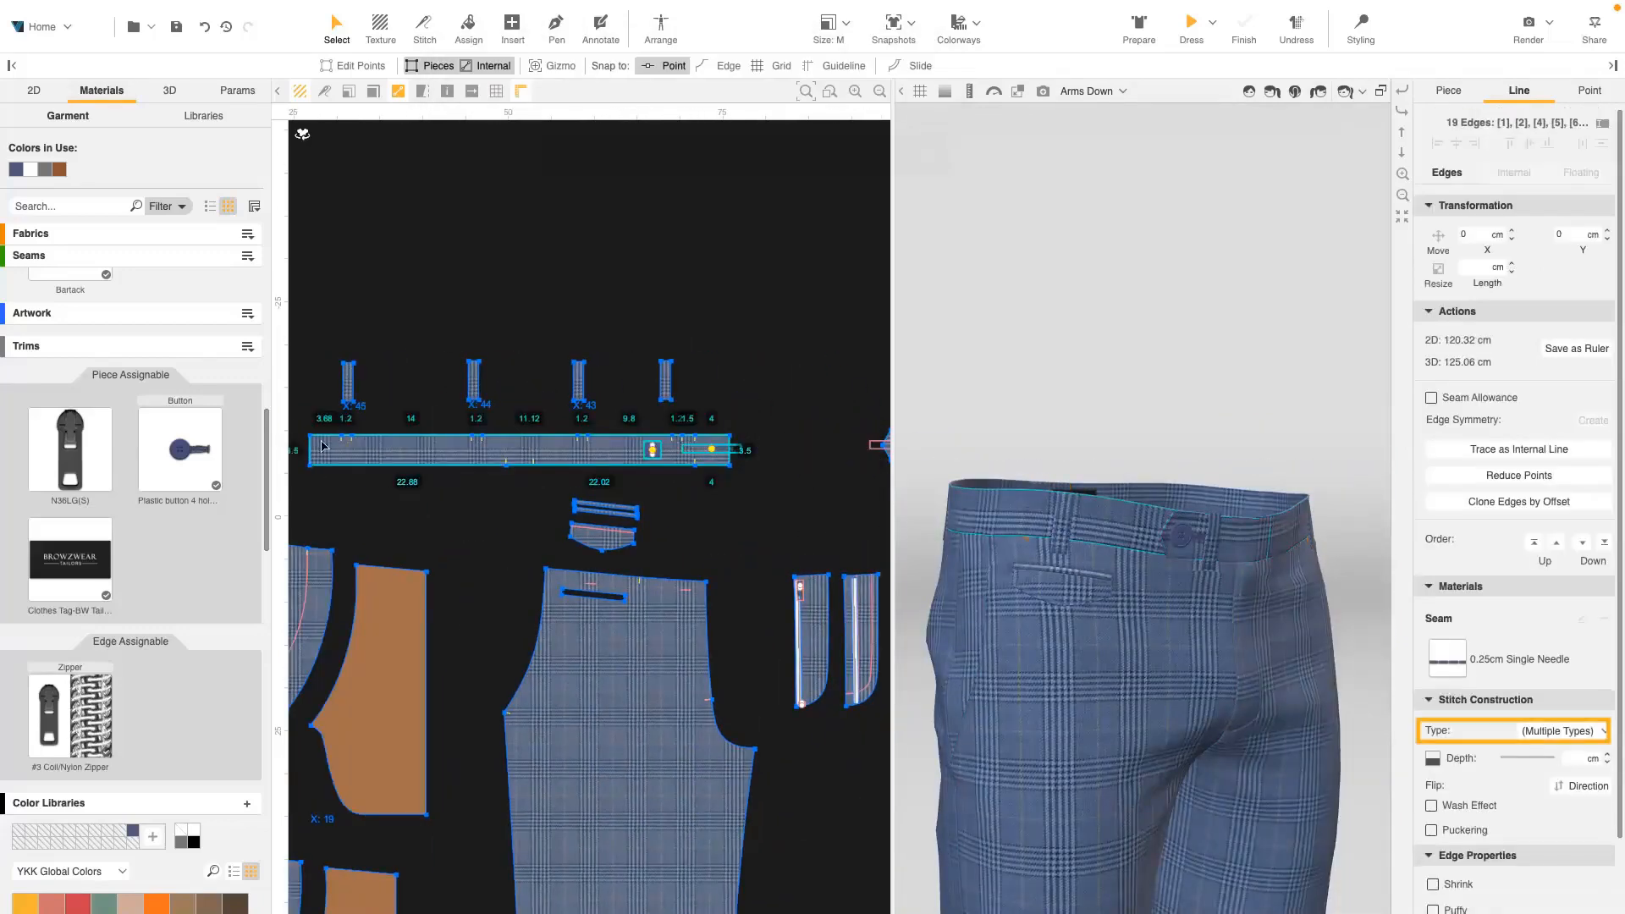
click(1561, 730)
click(1562, 768)
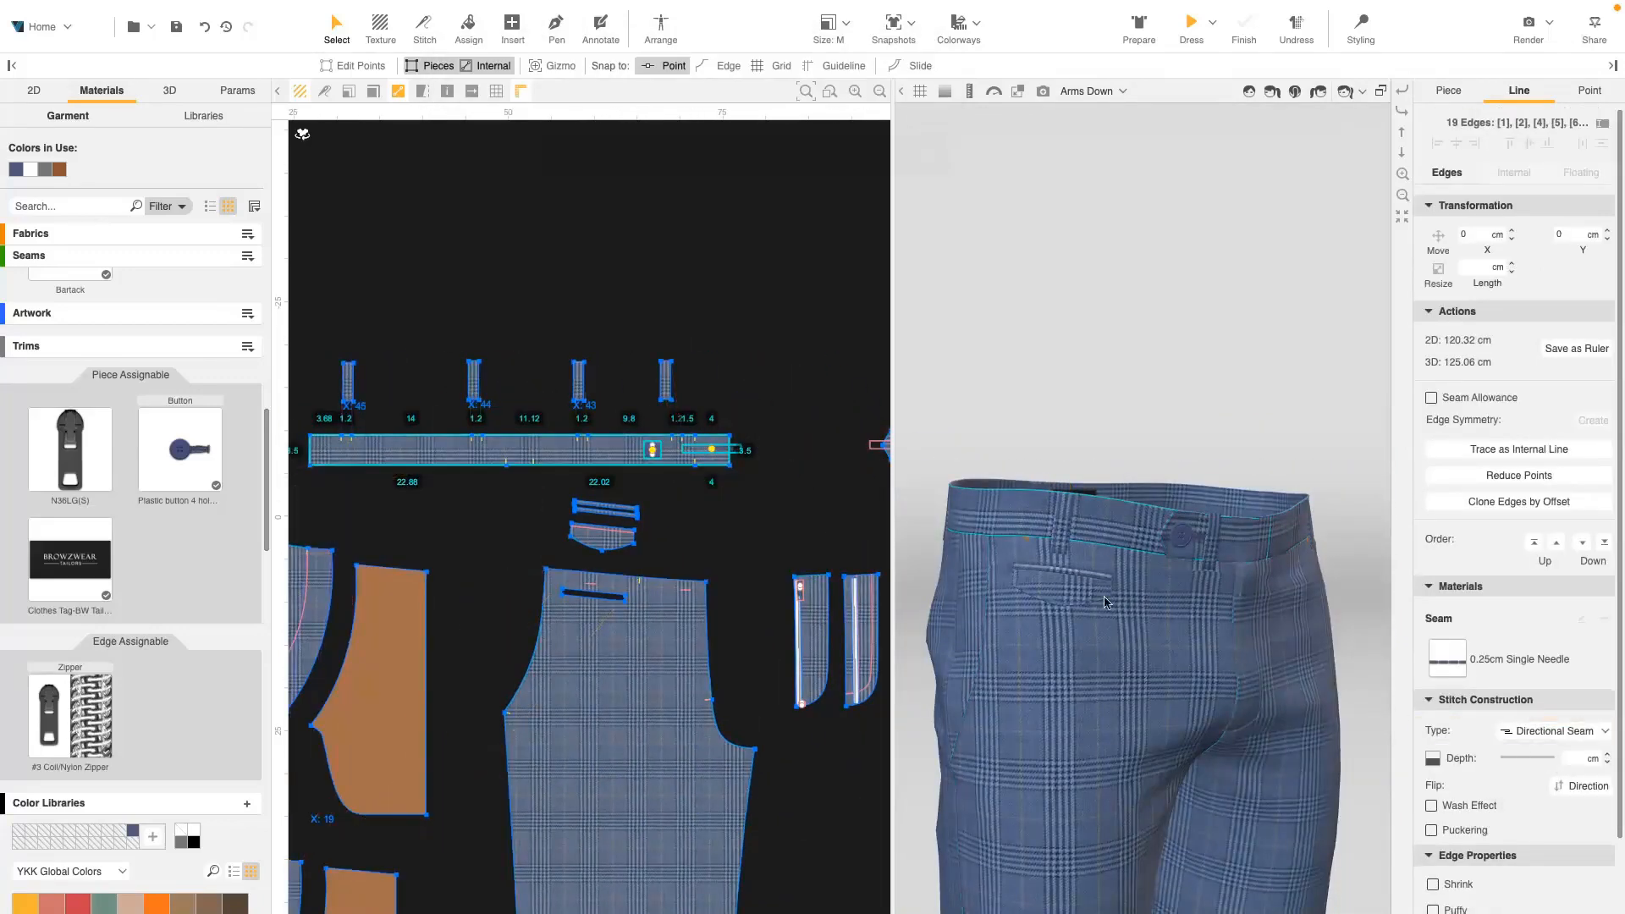
scroll(1105, 601, up, 5)
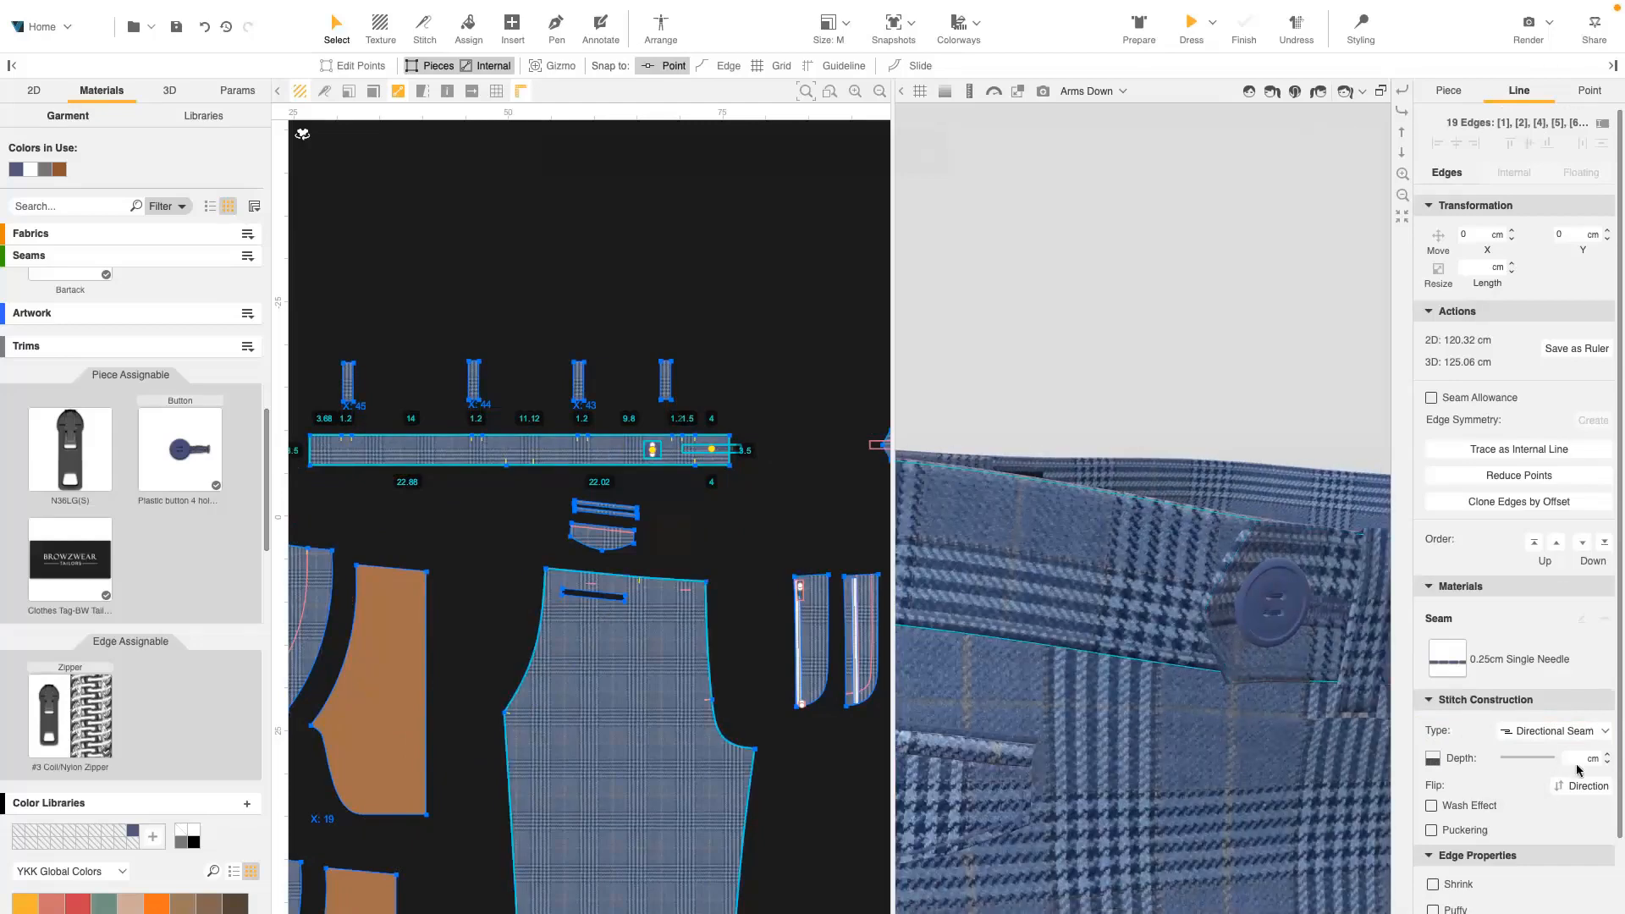
click(1581, 759)
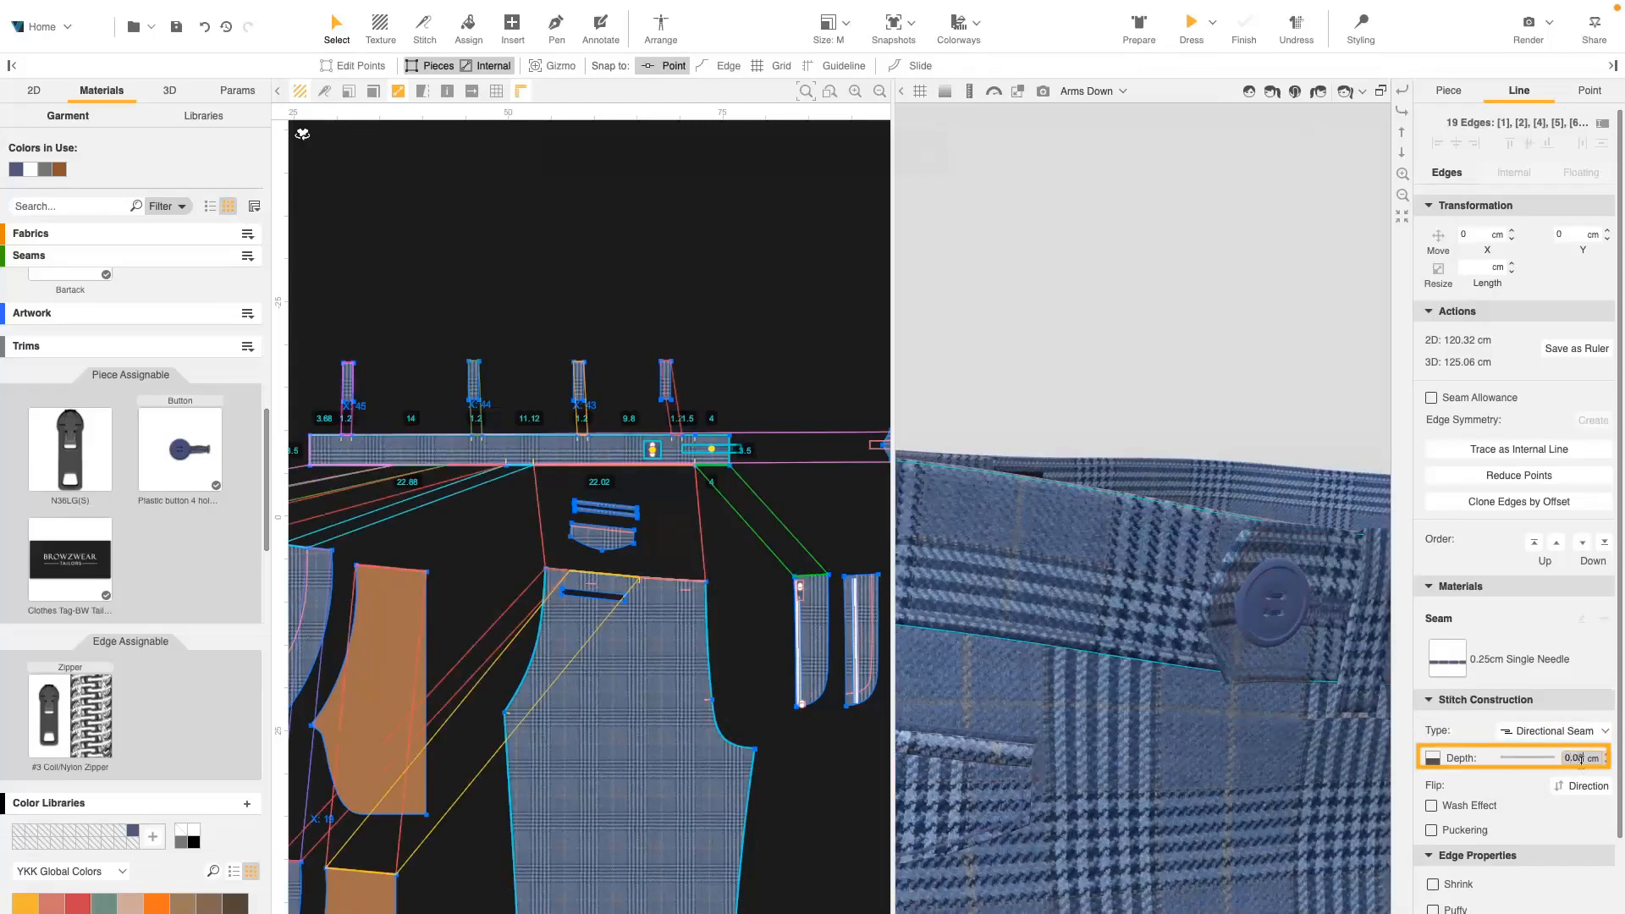
- Change the stitch construction type of all lines on the four belt loops above the button-side waistband to Directional Seam
click(722, 410)
drag(711, 411, 326, 338)
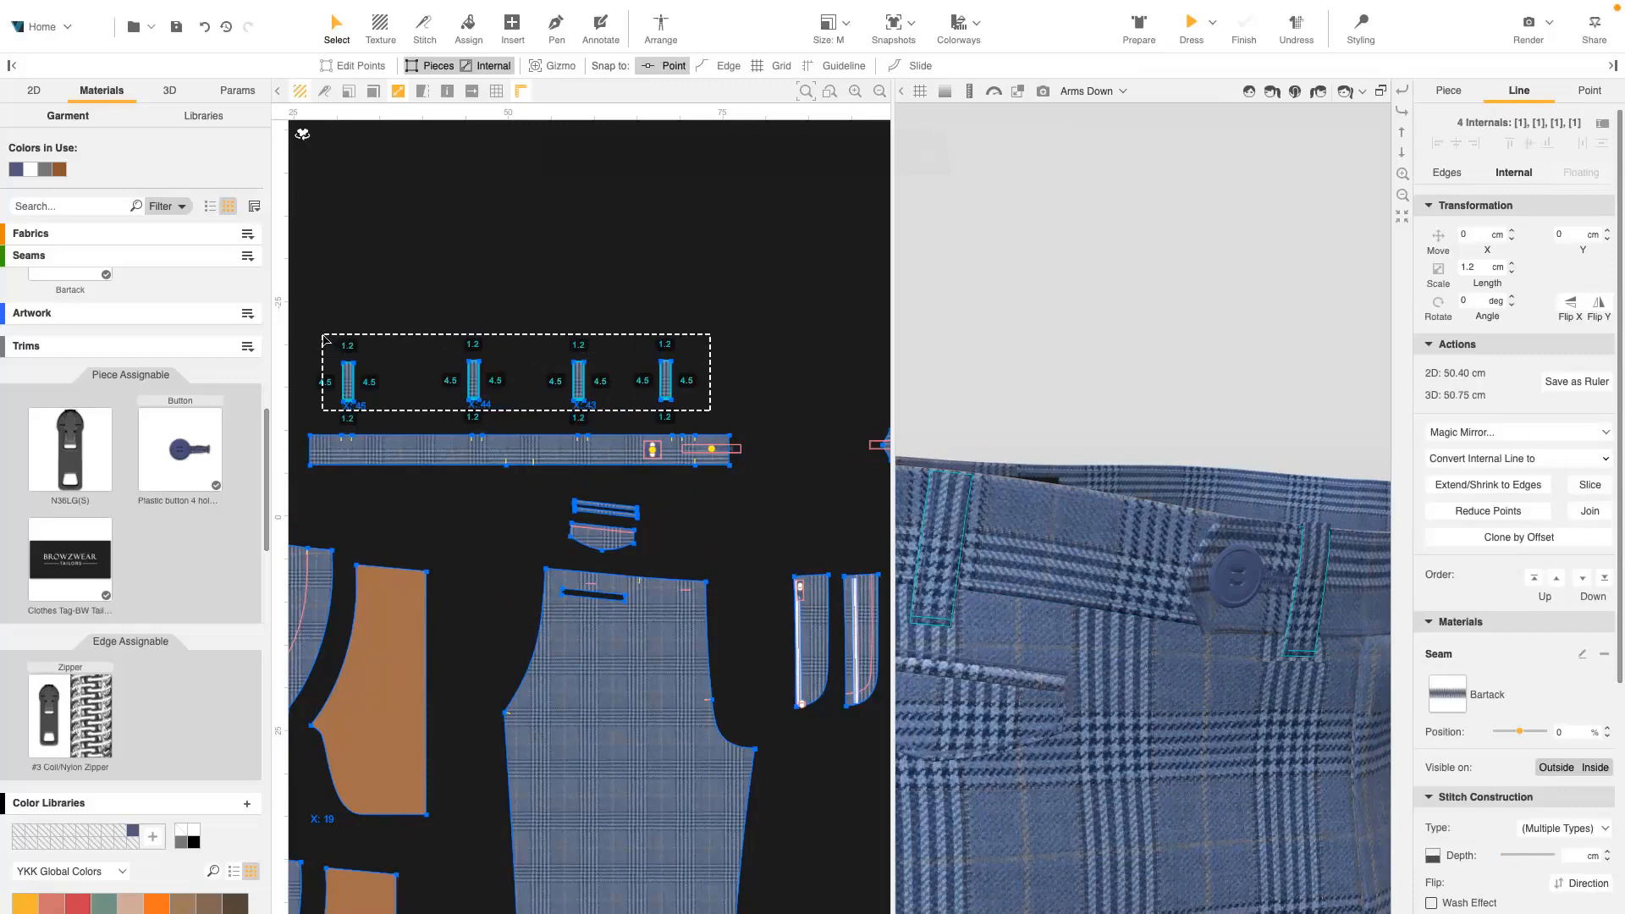
click(1545, 826)
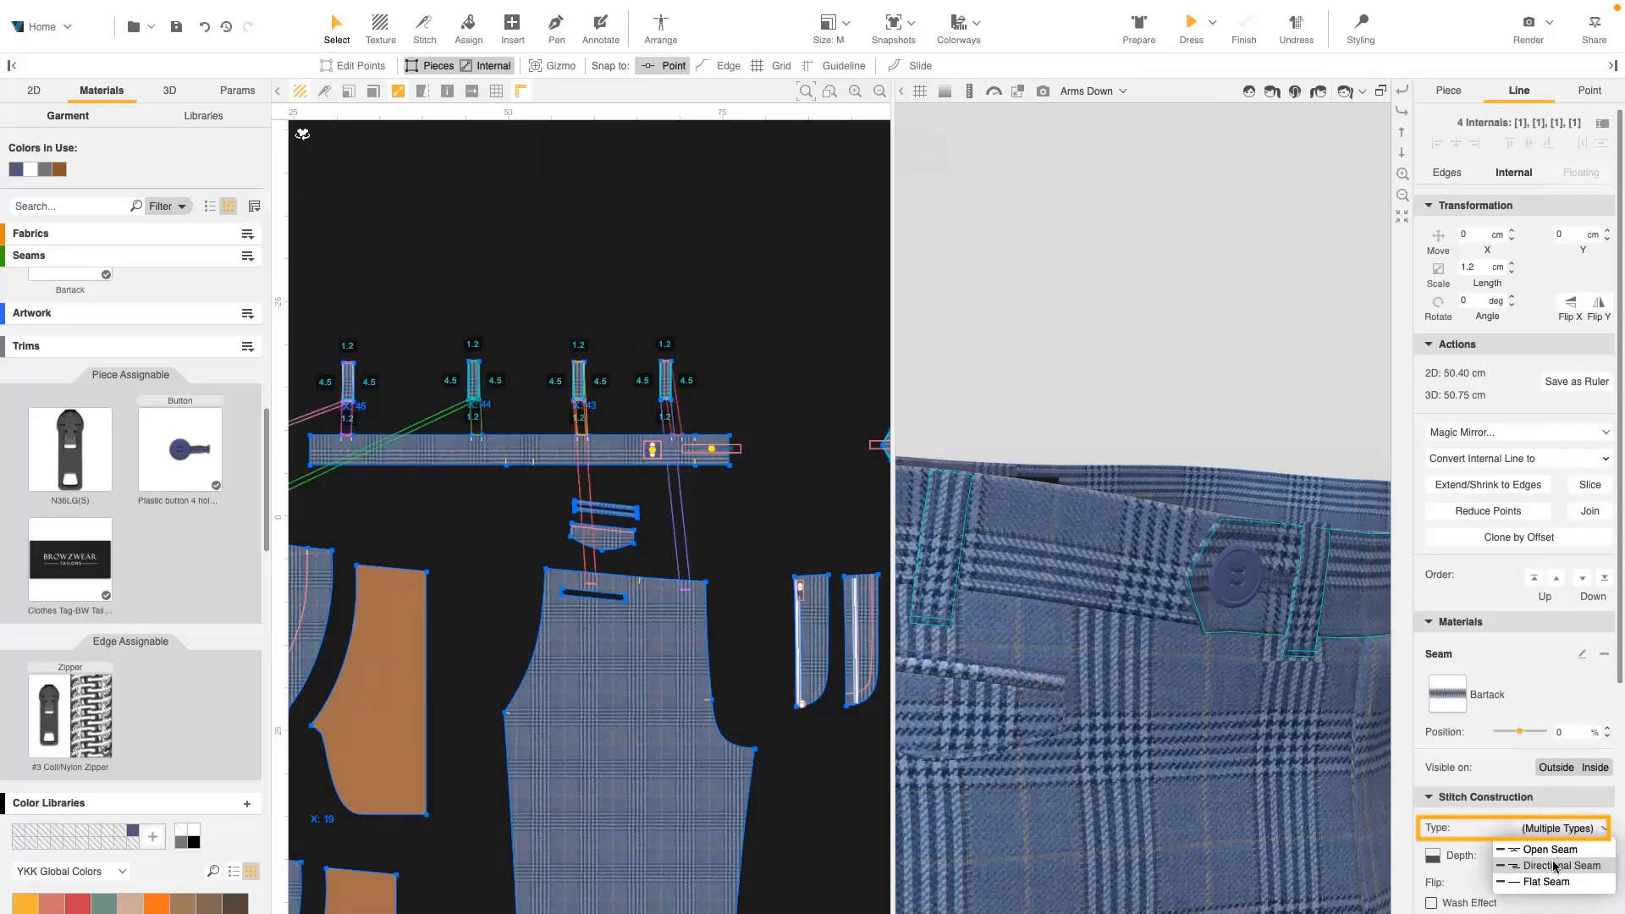
click(1553, 864)
drag(1363, 676, 1044, 625)
scroll(1044, 625, up, 3)
- Set the stitch depth of both long edges of all four belt loops to 0.08 cm
click(713, 381)
click(672, 381)
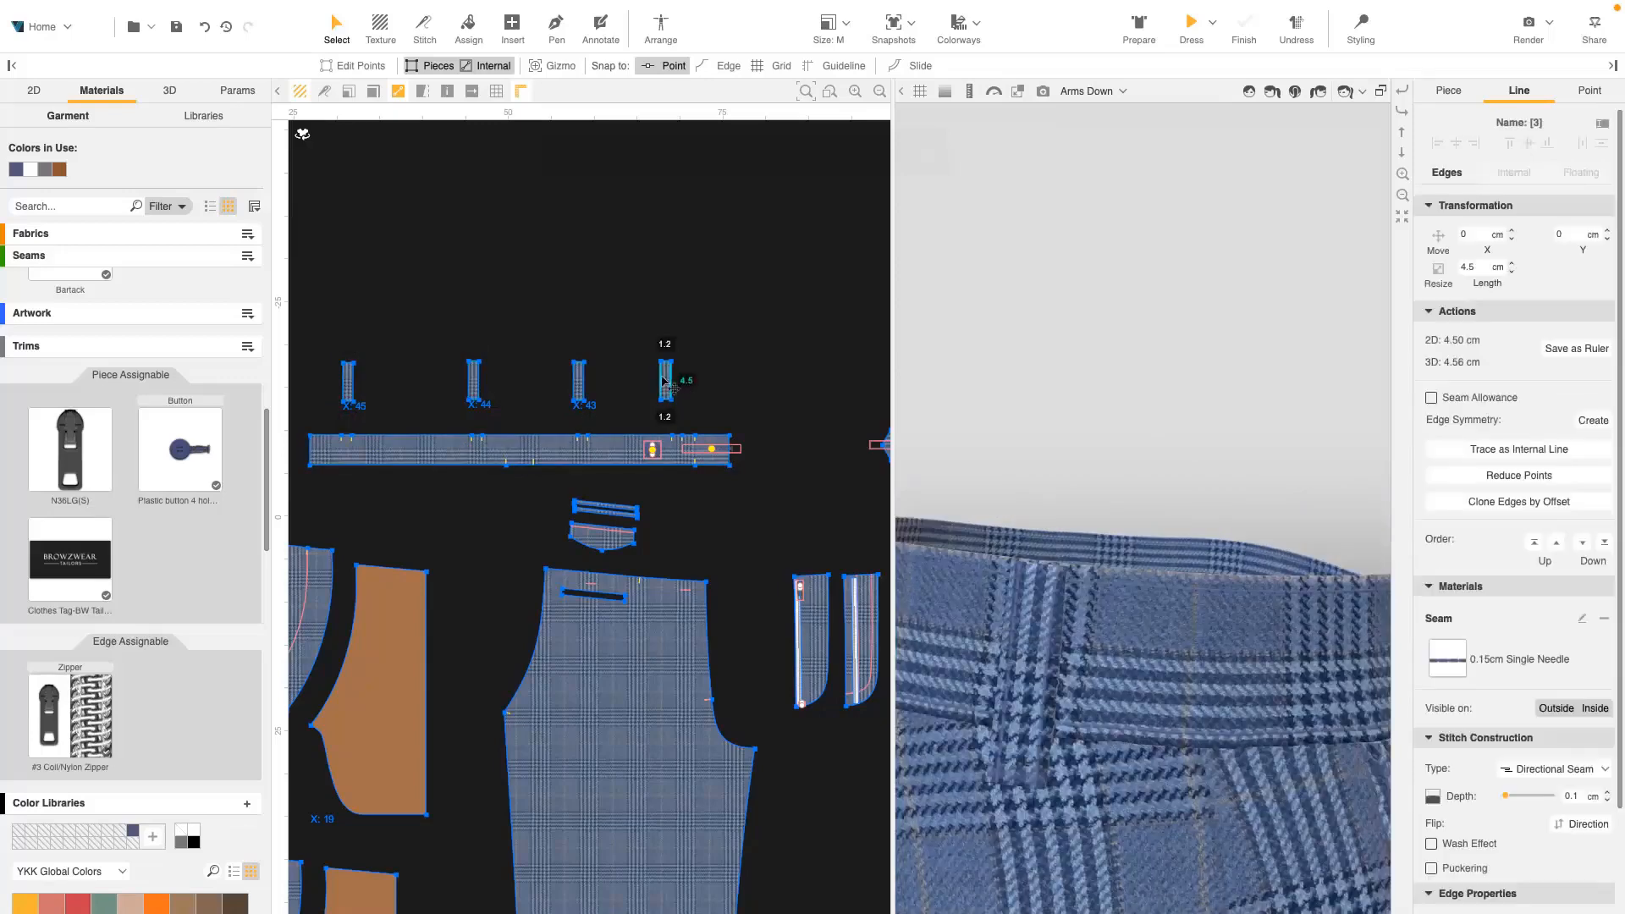
shift+click(660, 381)
shift+click(585, 381)
shift+click(573, 381)
shift+click(479, 381)
shift+click(468, 381)
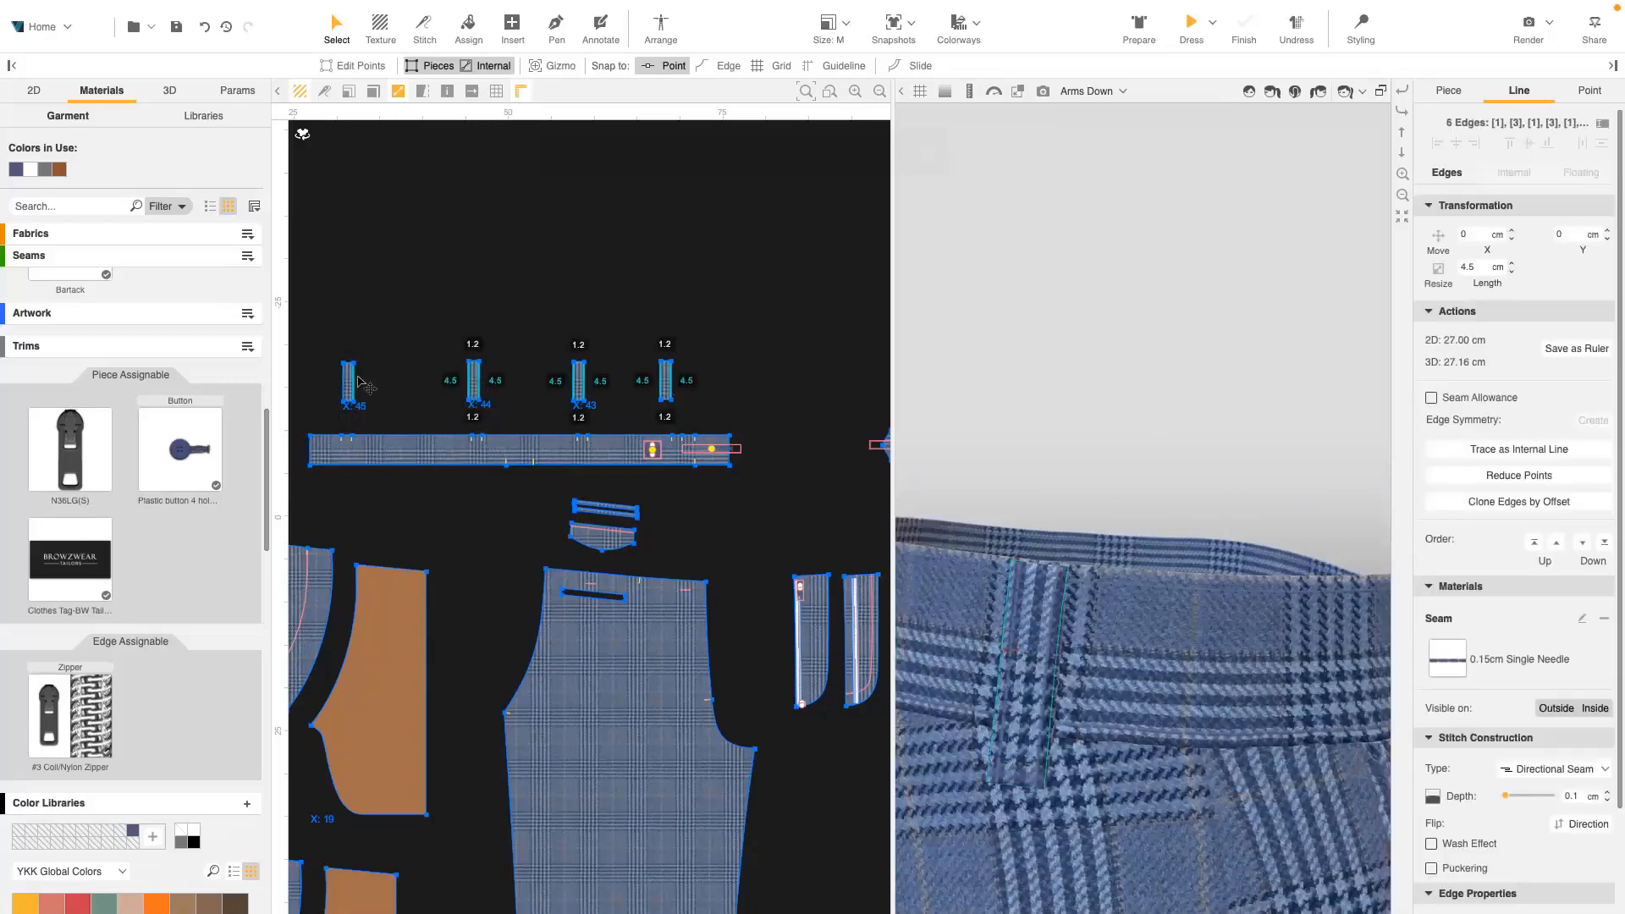
shift+click(343, 381)
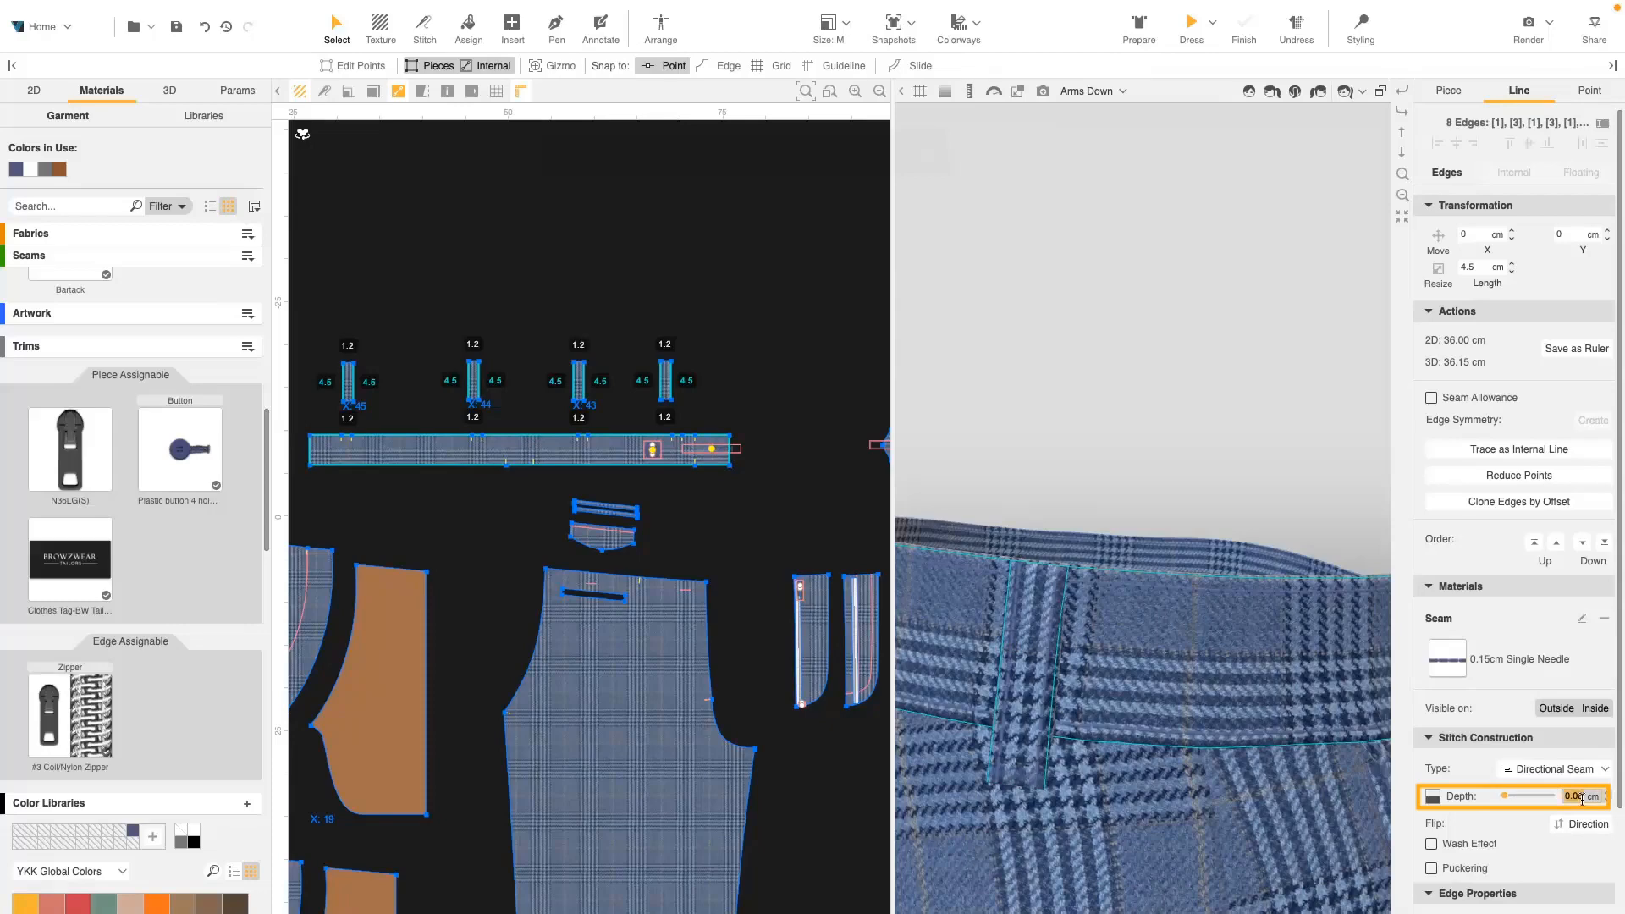
key(Return)
- Set the four edges of the welt pocket opening on the trouser panel to Directional Seam and edit their stitch depth
scroll(1258, 562, down, 5)
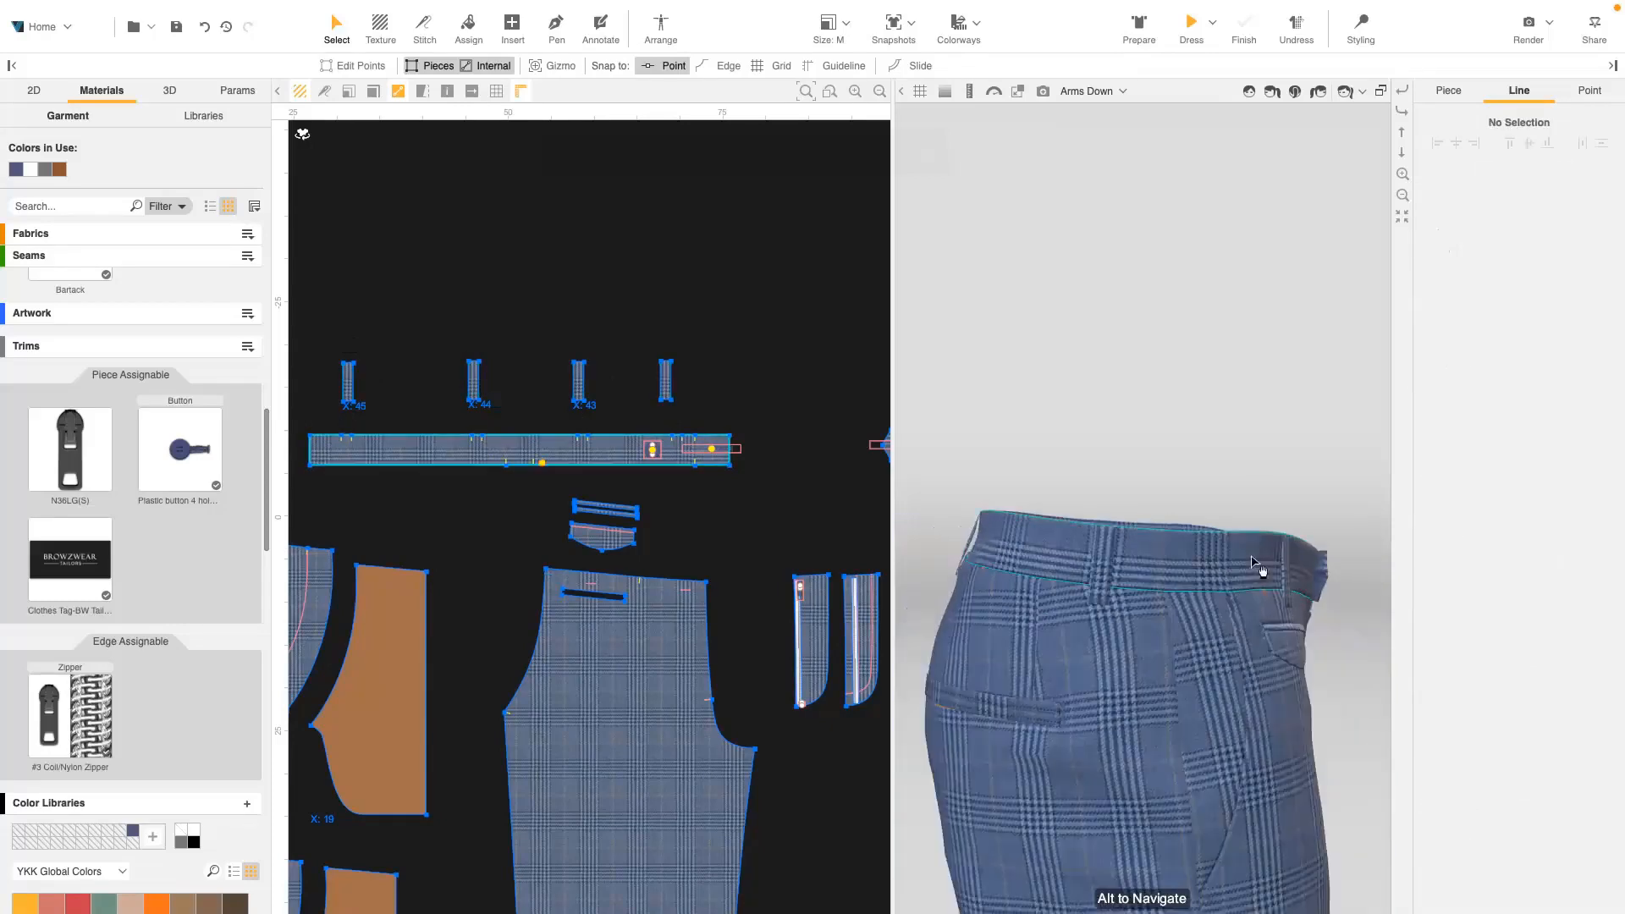
right_drag(1259, 562, 1338, 460)
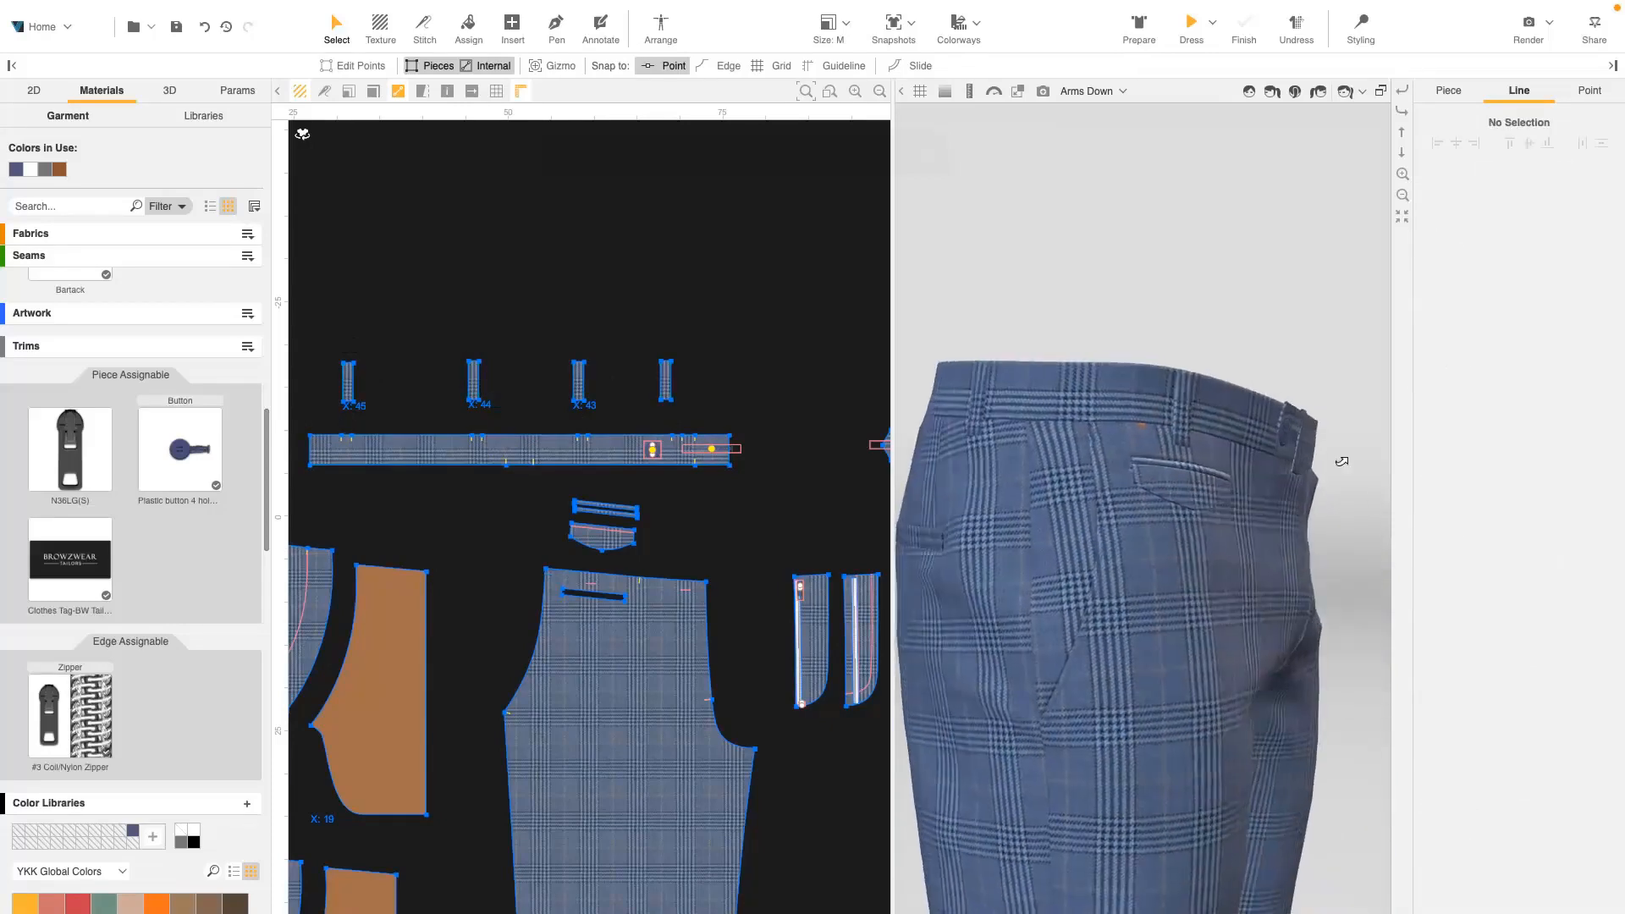
scroll(1125, 581, up, 8)
scroll(1115, 576, down, 3)
scroll(620, 511, up, 5)
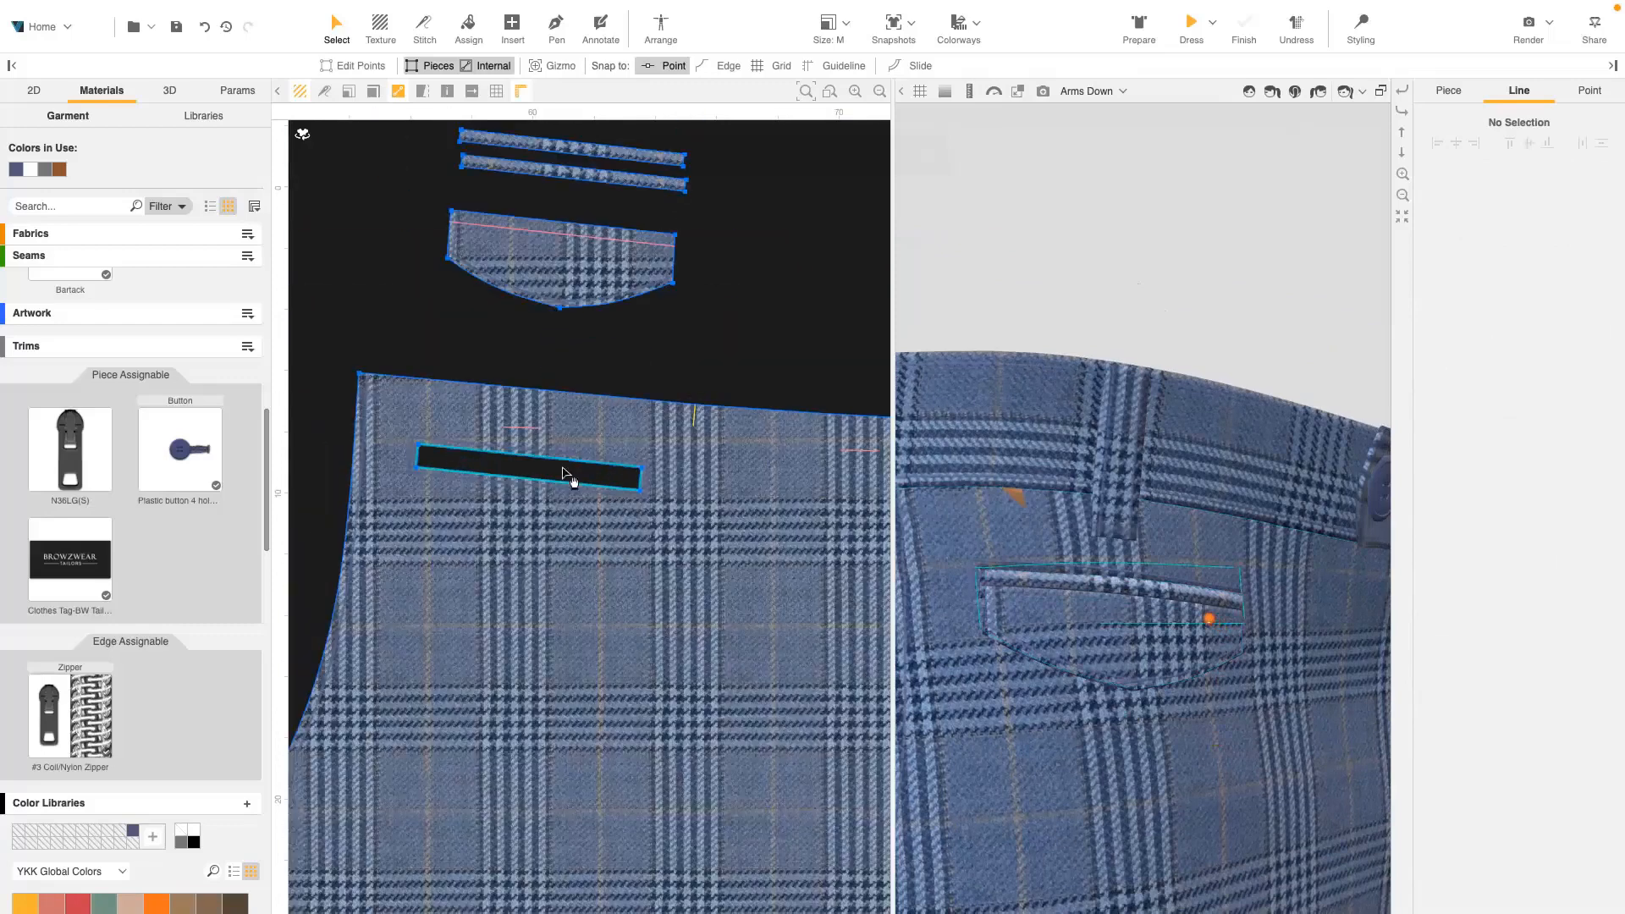
click(556, 469)
click(1566, 704)
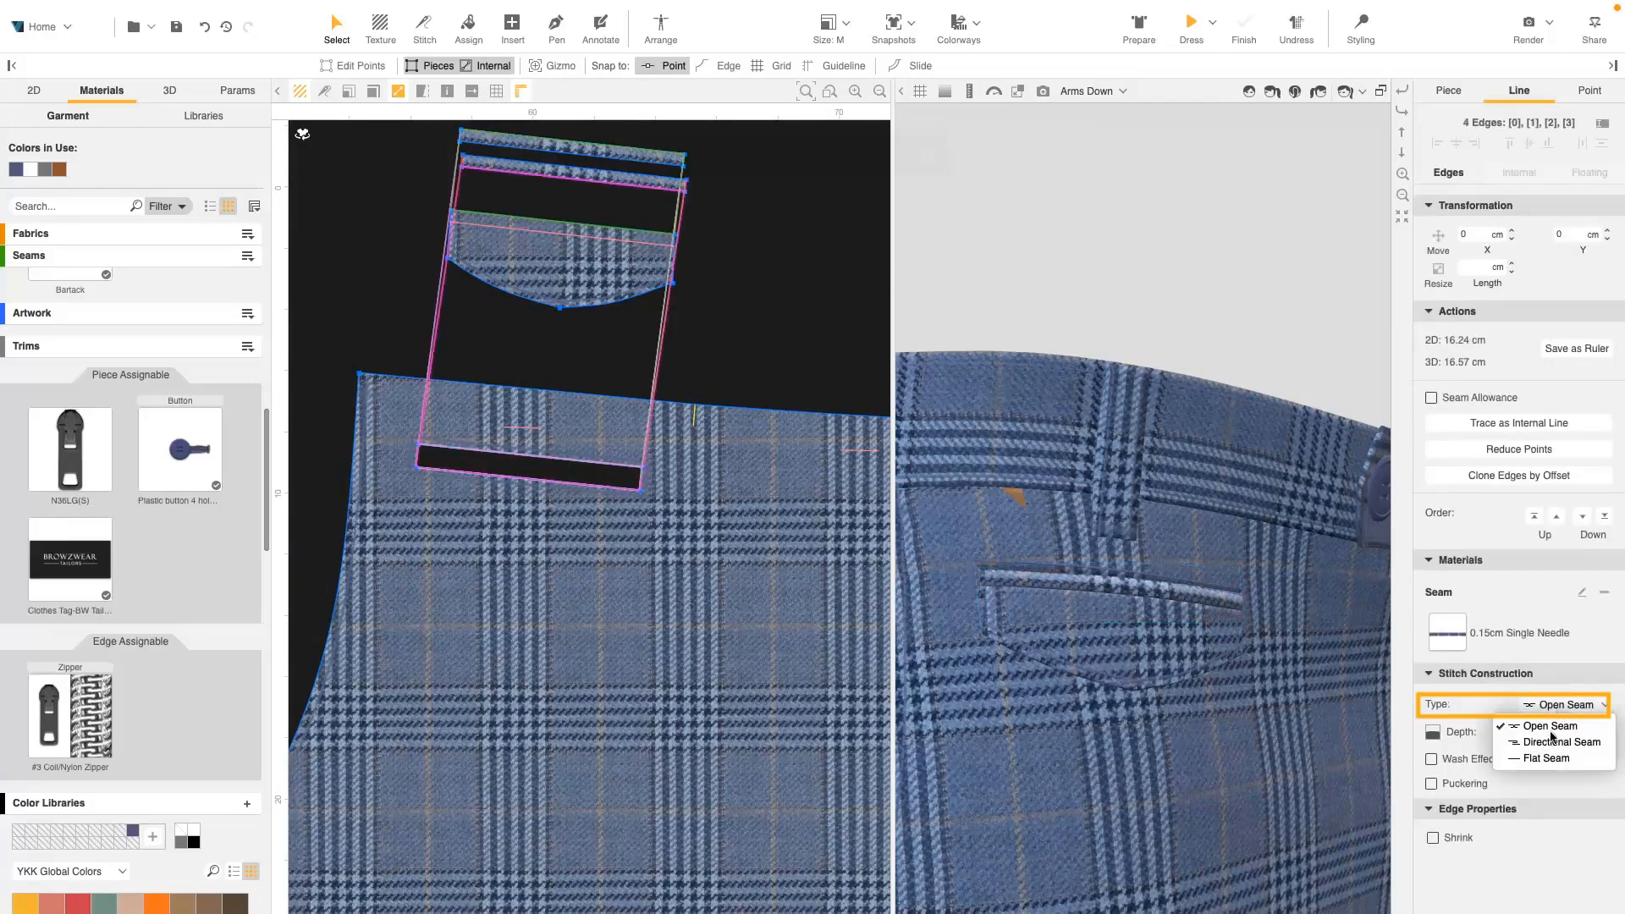
click(1557, 735)
click(1587, 731)
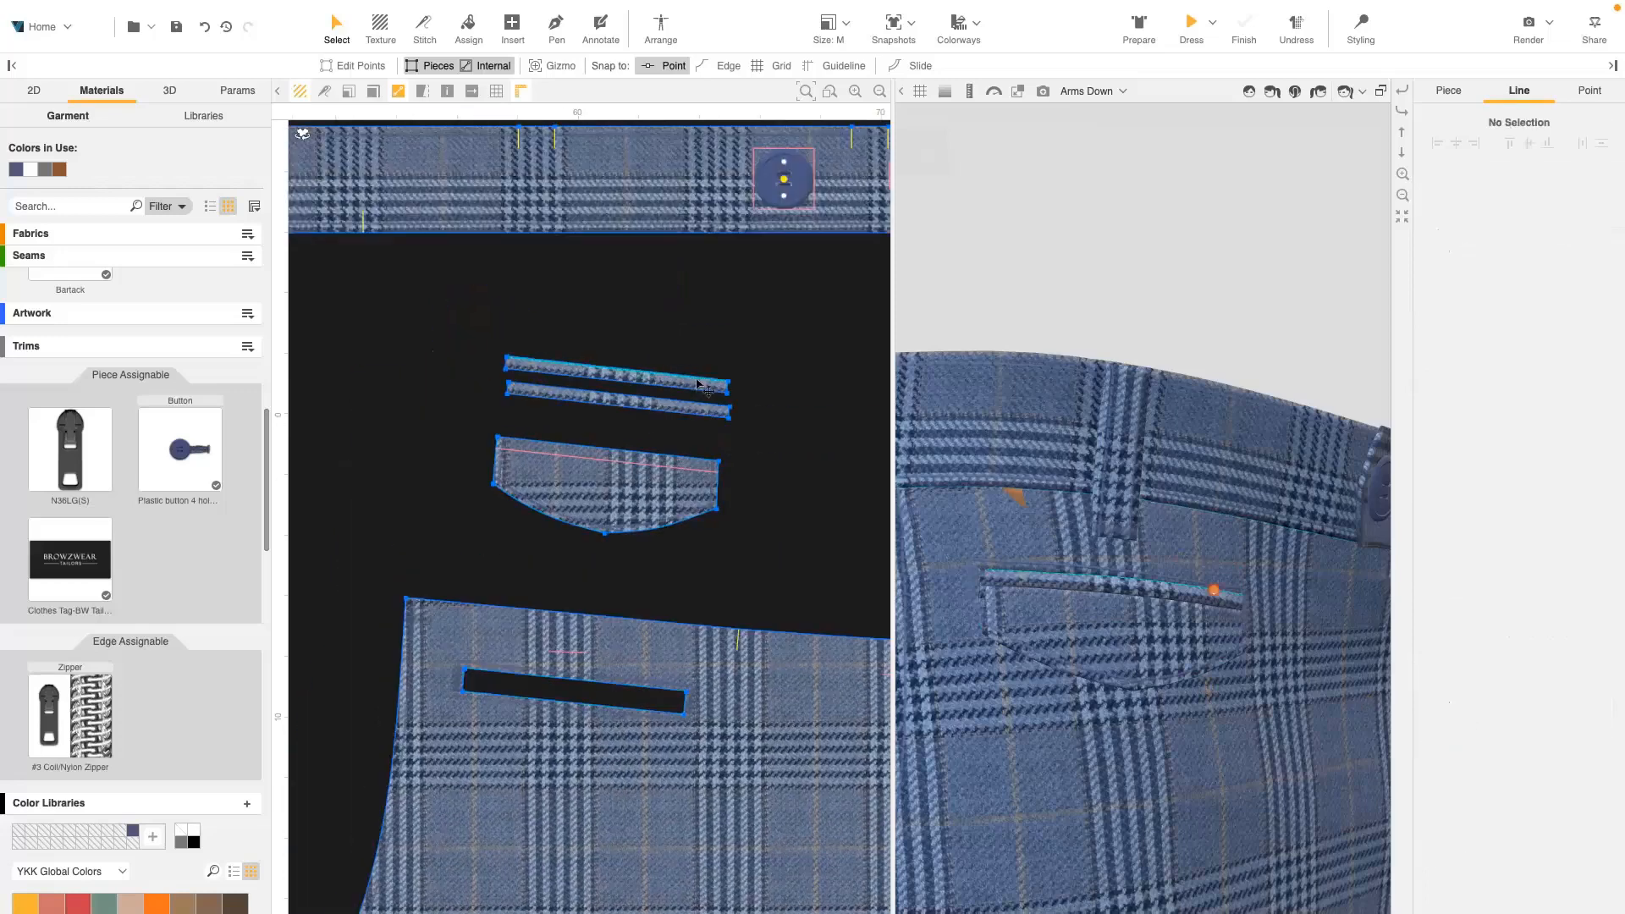
- Check the welt pocket in a V-Ray ray trace rendering with the upper welt strip's edge selected, and close the preview
click(703, 381)
click(708, 391)
click(1043, 90)
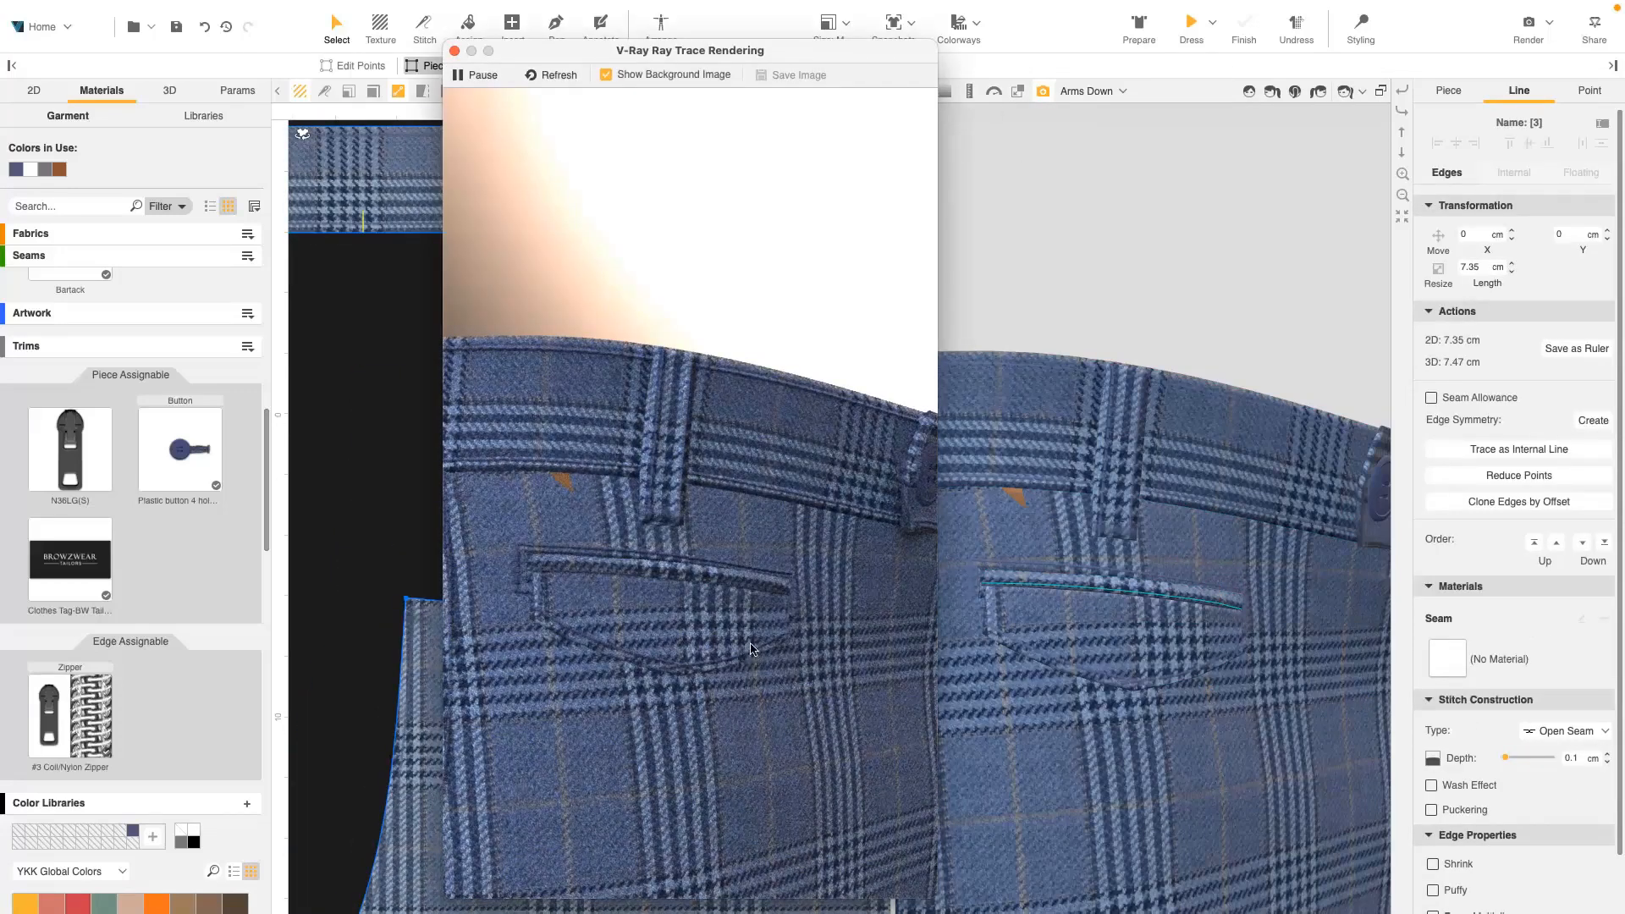
click(454, 51)
- Set the side and curved lower edges of the pocket flap to Directional Seam with a stitch depth of 0.08 cm
click(533, 581)
click(625, 532)
shift+click(581, 529)
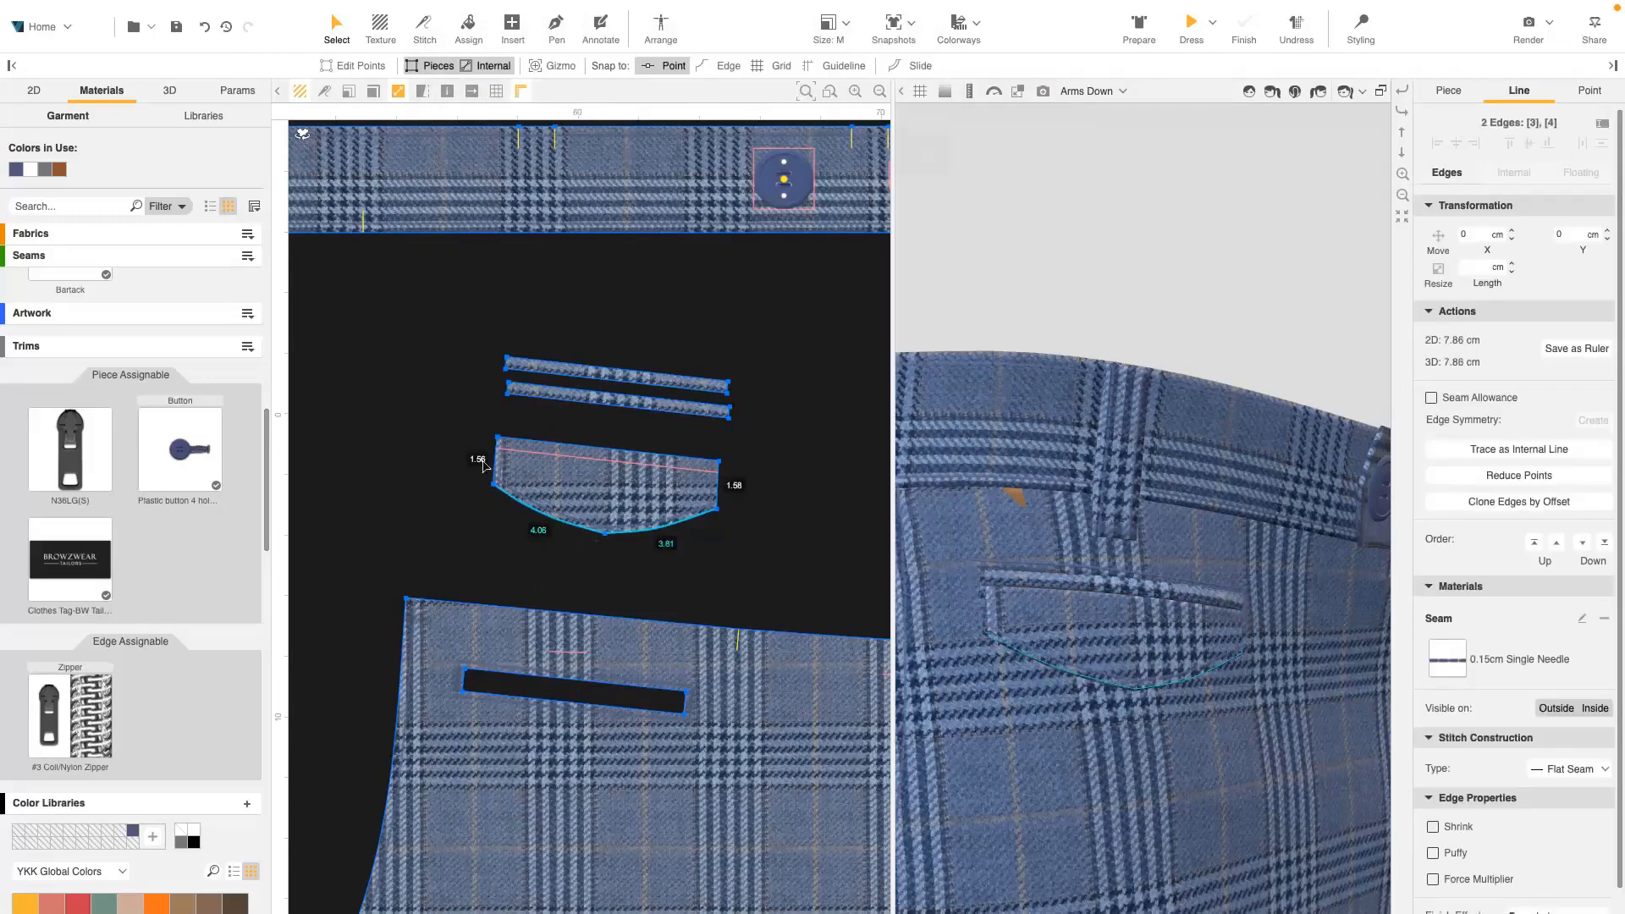
shift+click(719, 492)
click(1558, 771)
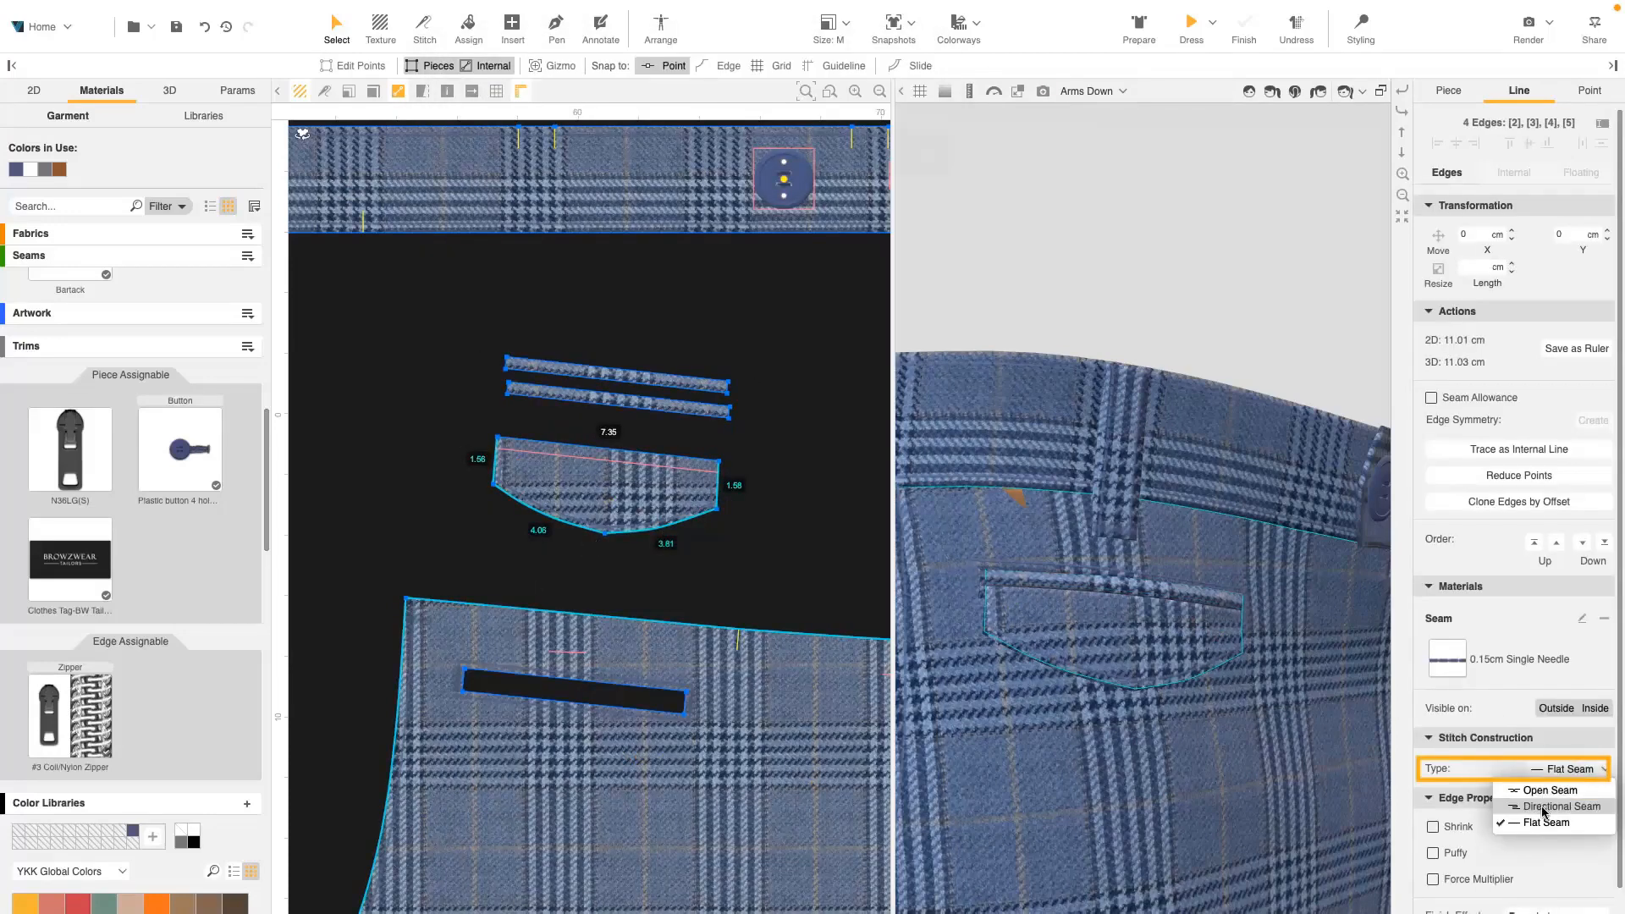
click(1546, 809)
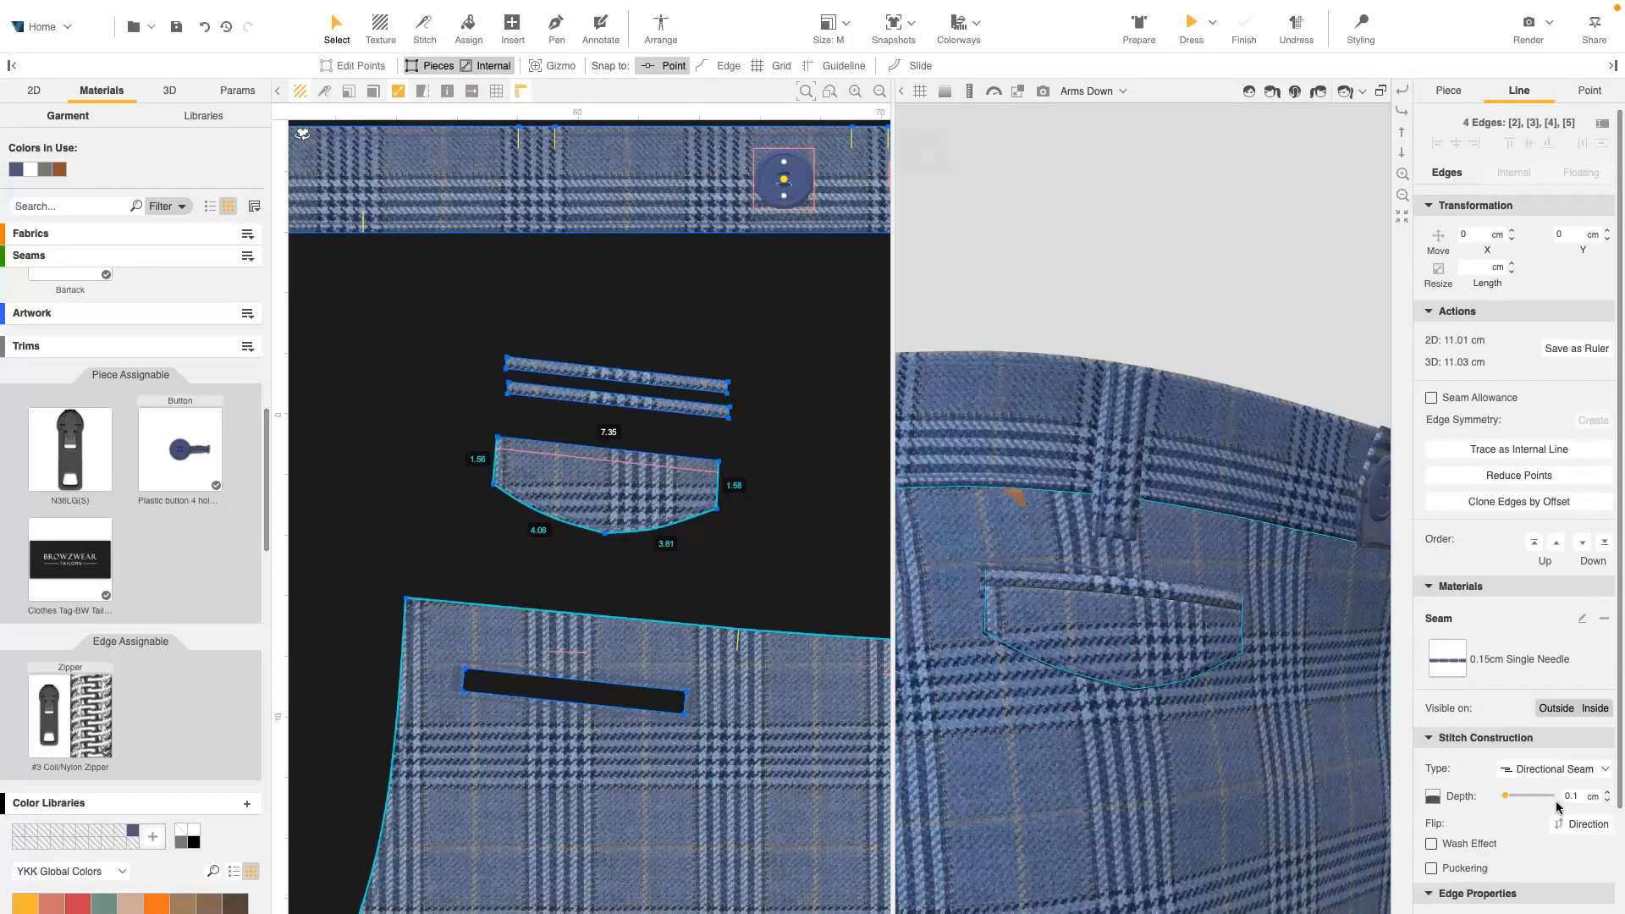
key(Return)
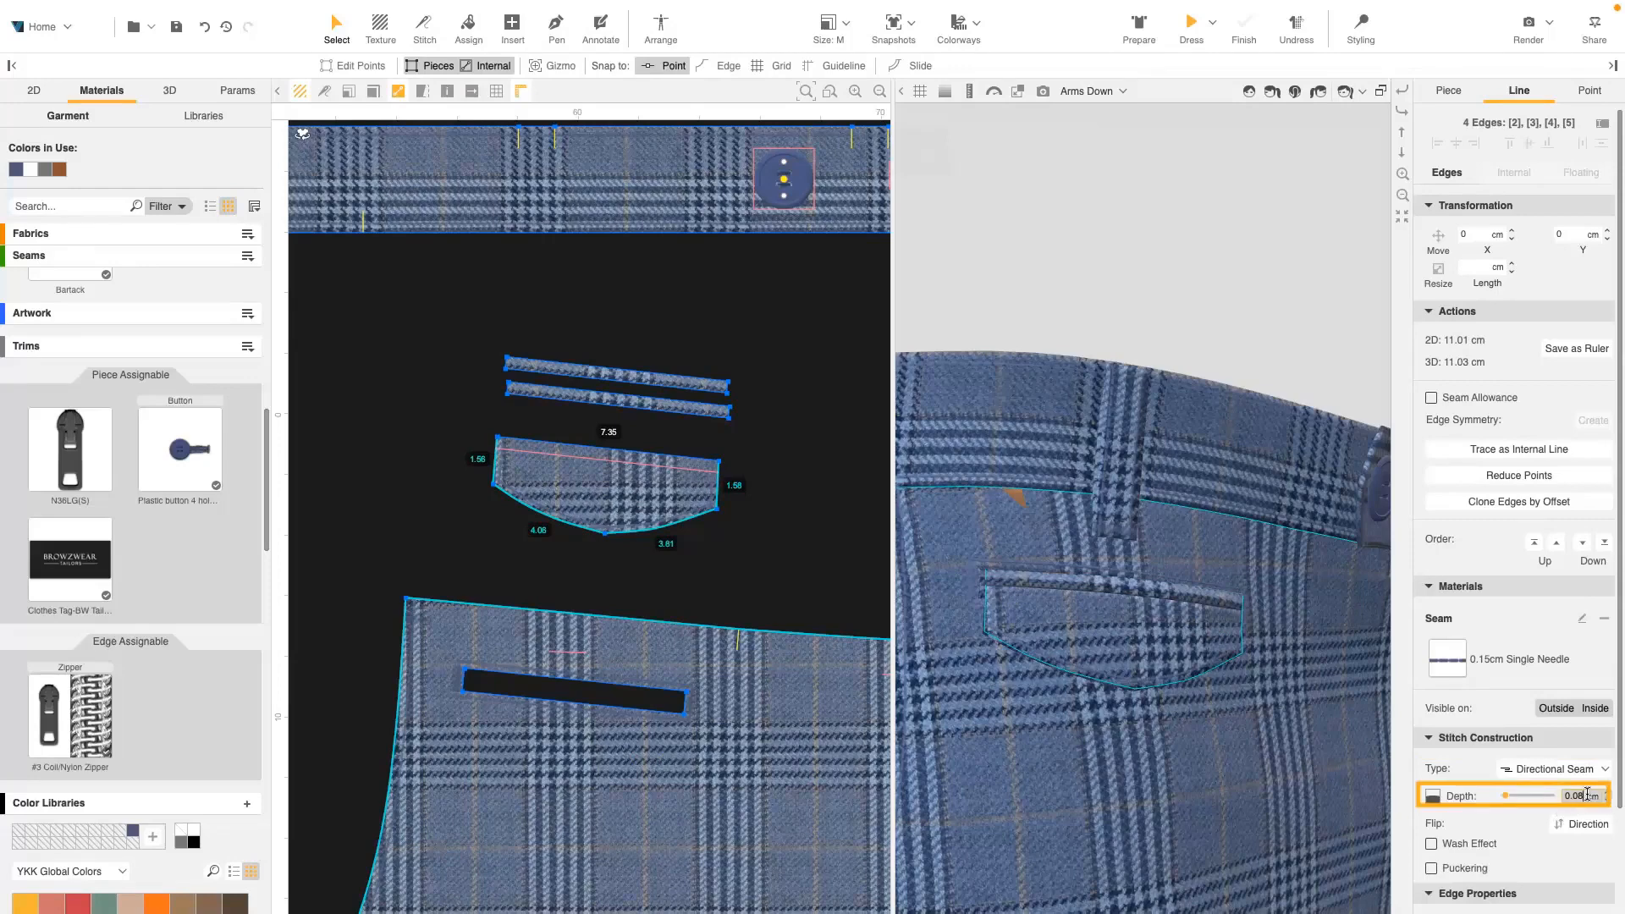
- Edit the stitch depth of the lower long edge of the upper welt strip
click(692, 390)
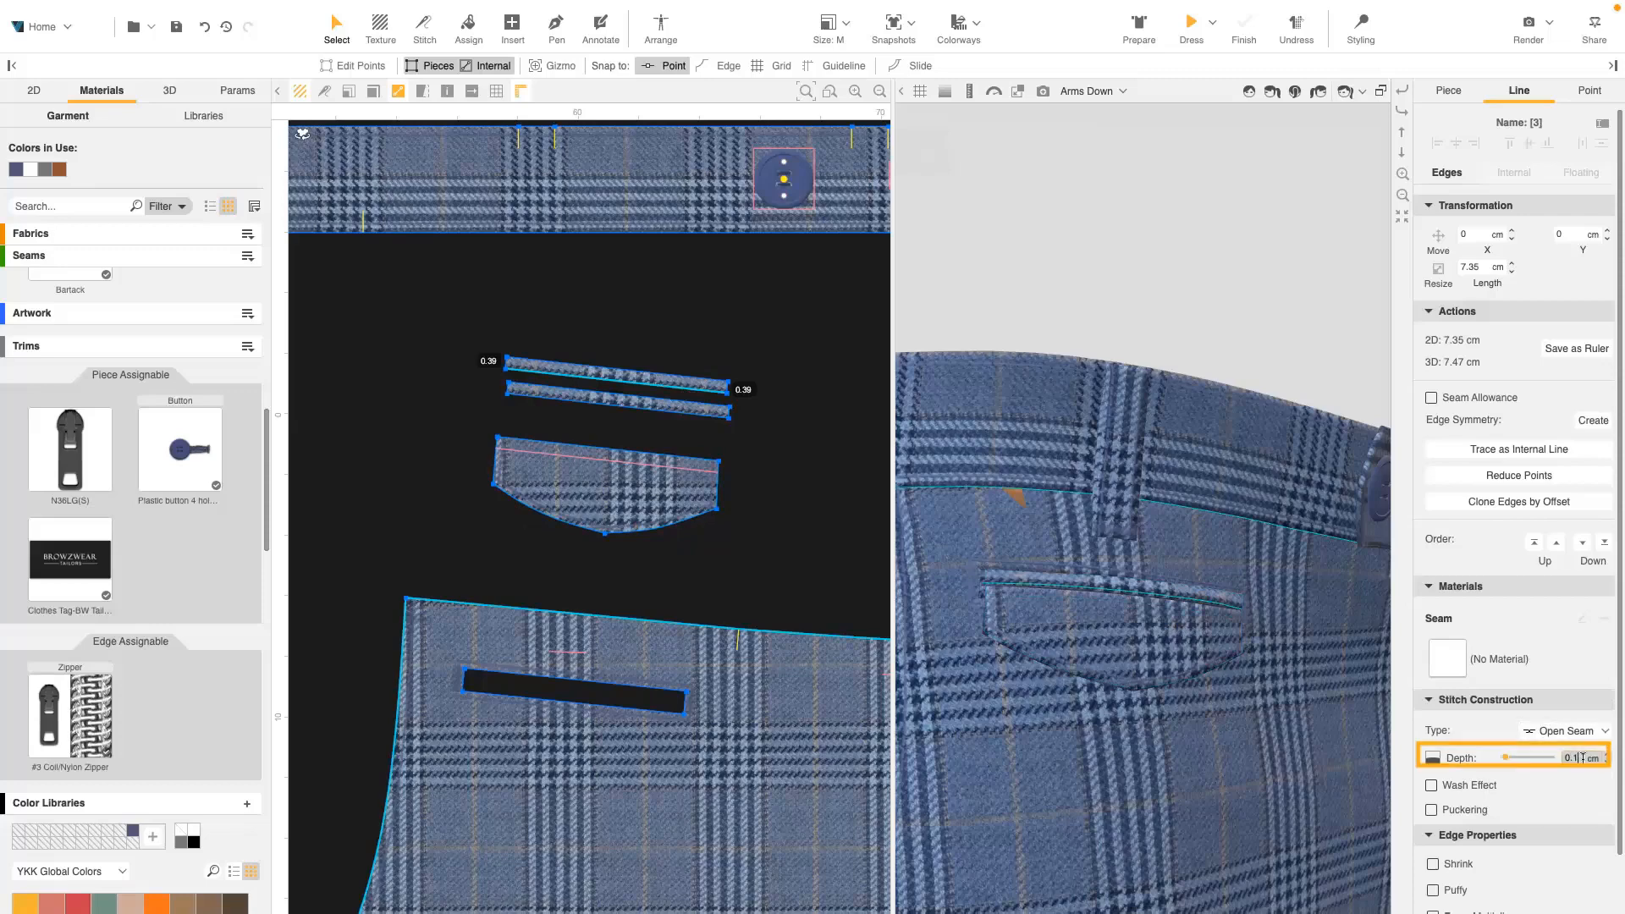
click(1583, 759)
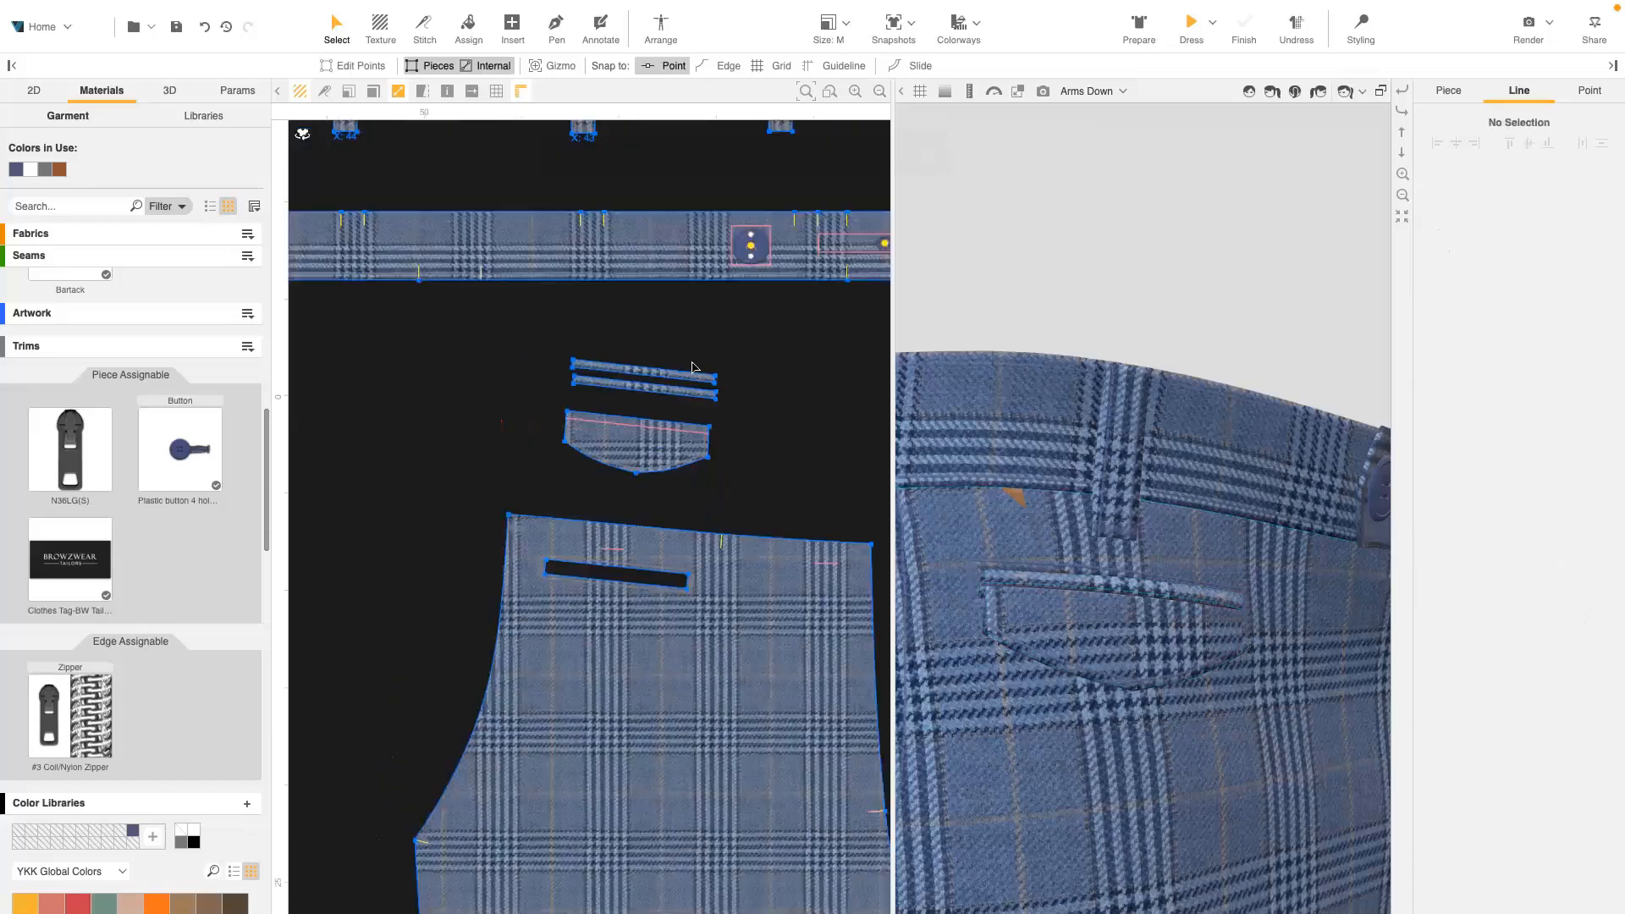
- Edit the stitch depth of the short lower edges of four belt loops together
middle_drag(583, 299, 651, 440)
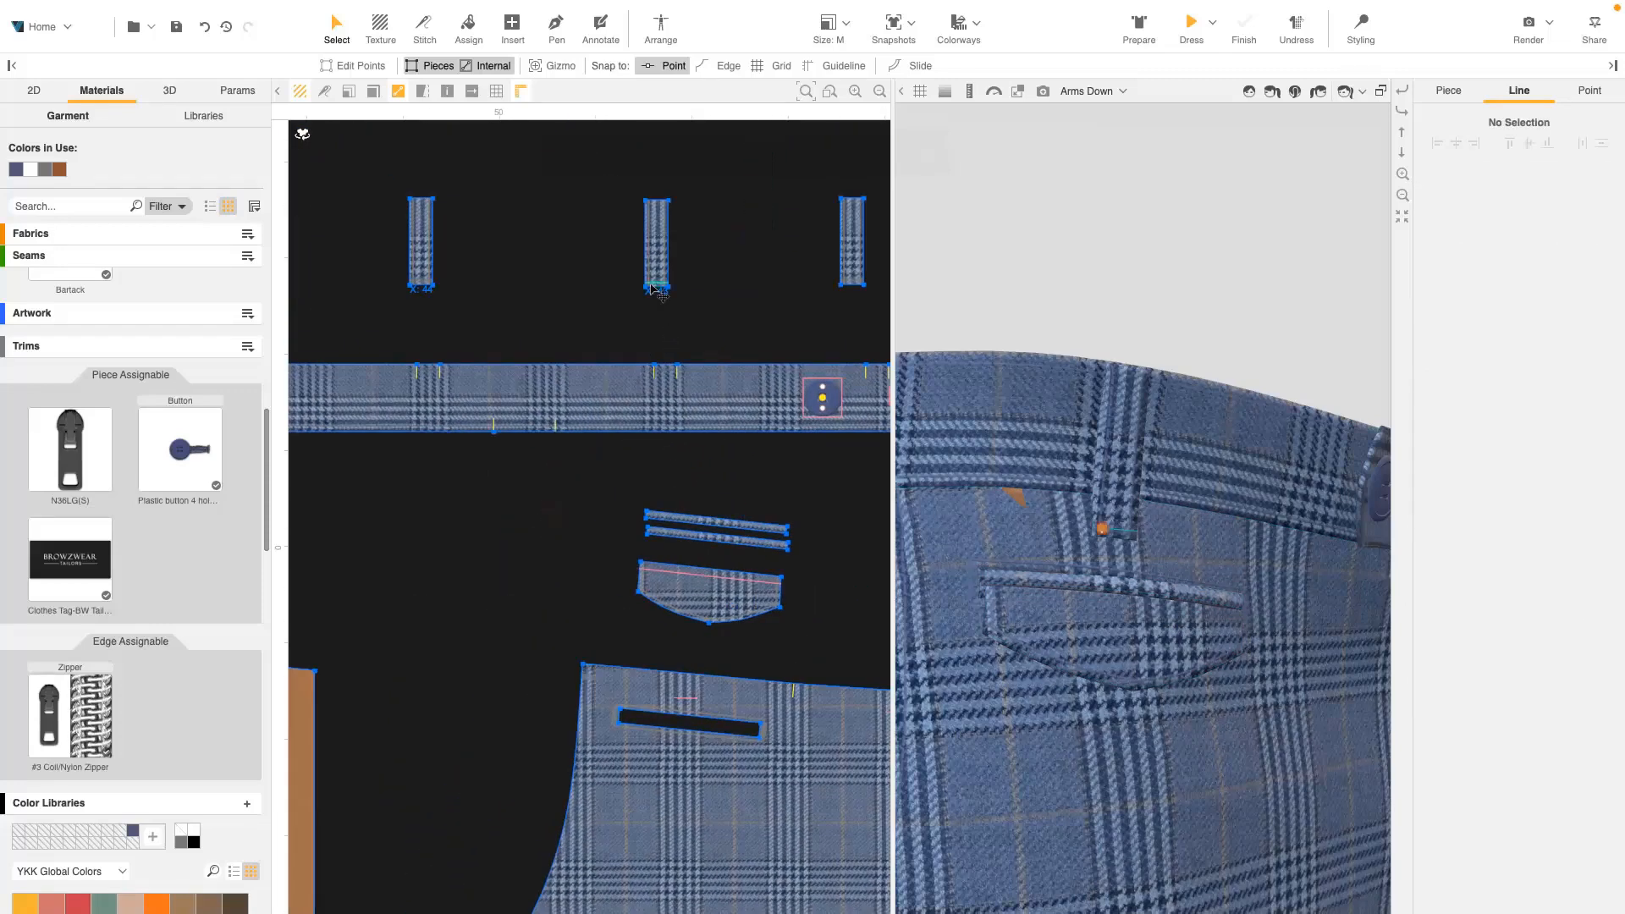
click(657, 286)
shift+click(853, 287)
shift+click(422, 287)
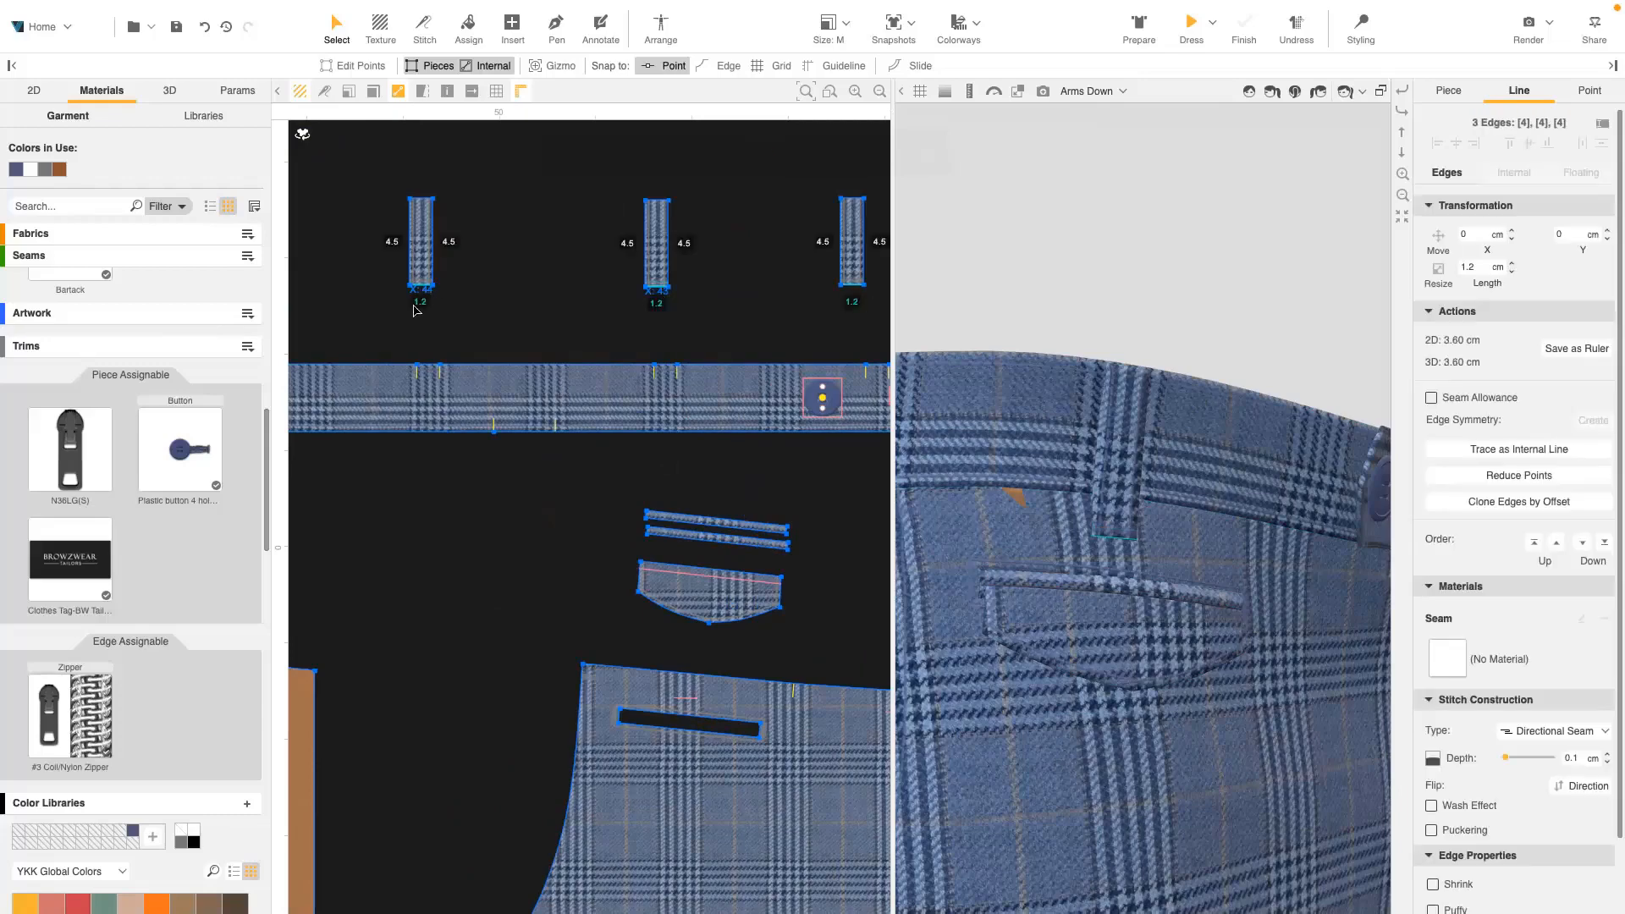
scroll(419, 308, down, 4)
middle_drag(489, 321, 843, 343)
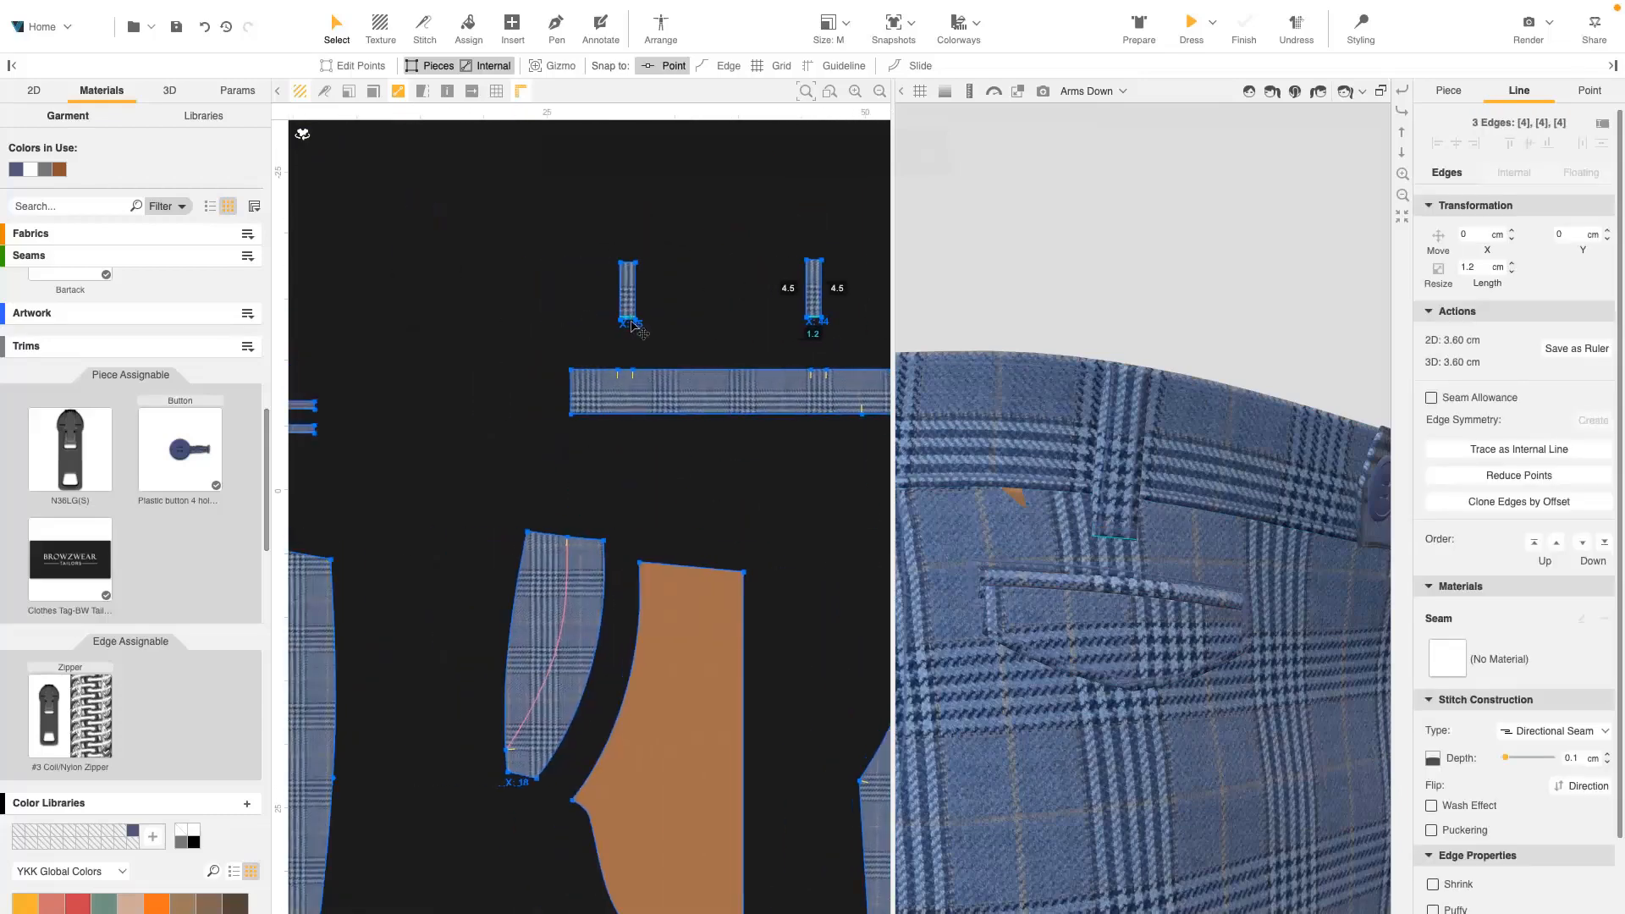
click(1586, 760)
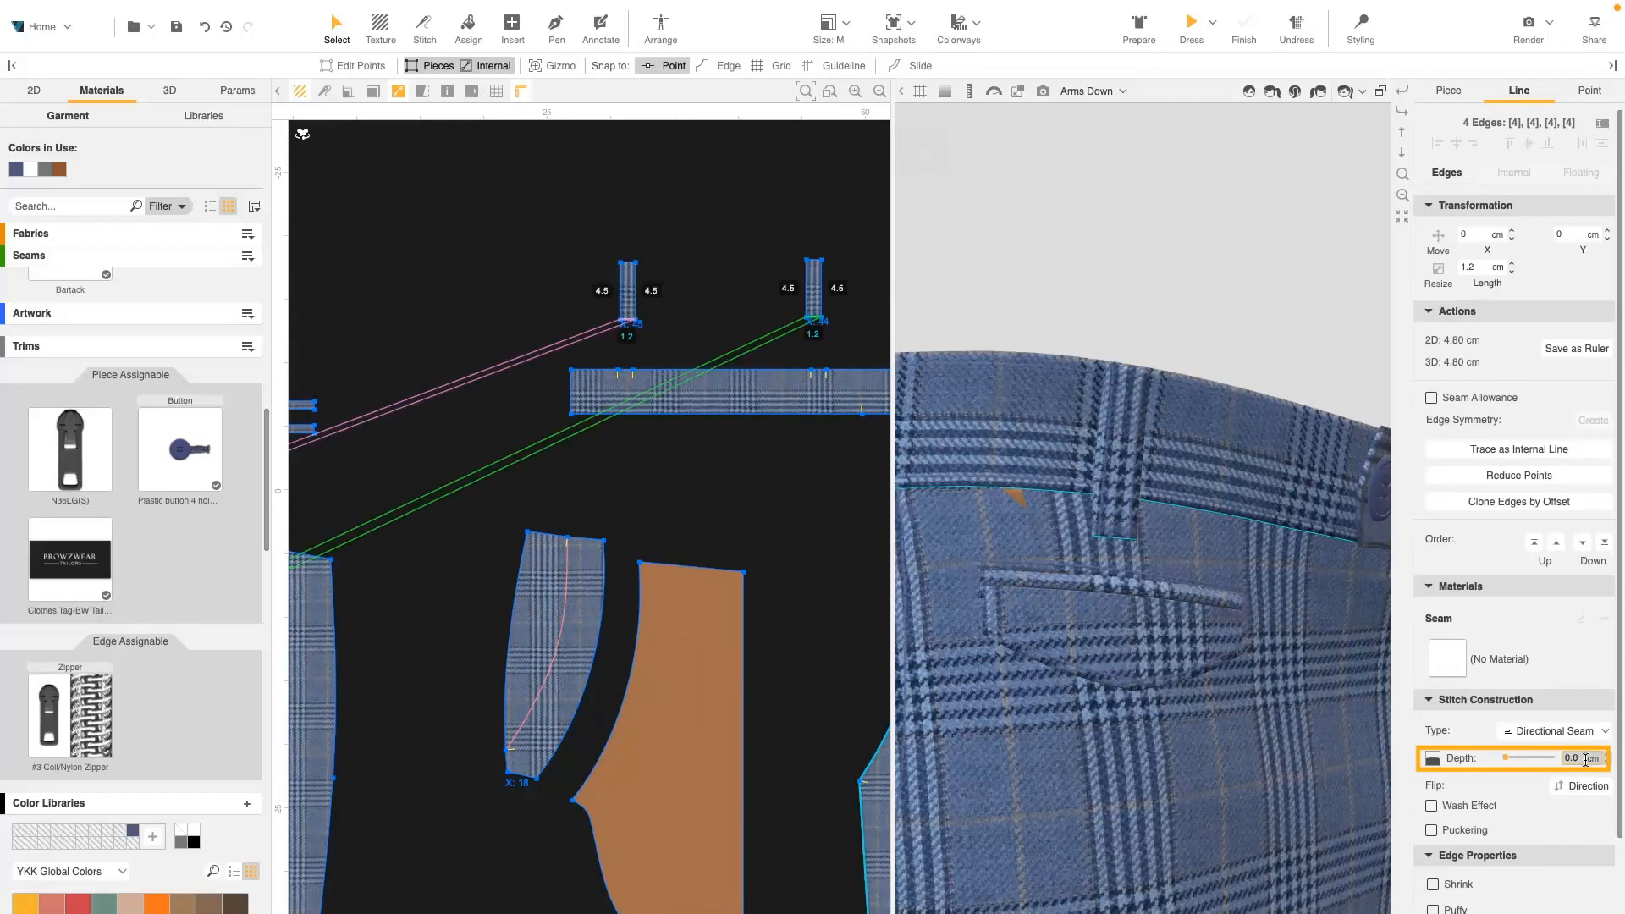
click(771, 560)
- Set the stitch depth of the front panel's curved side pocket opening edge to 0.08 cm
scroll(994, 594, down, 5)
drag(1027, 359, 1055, 668)
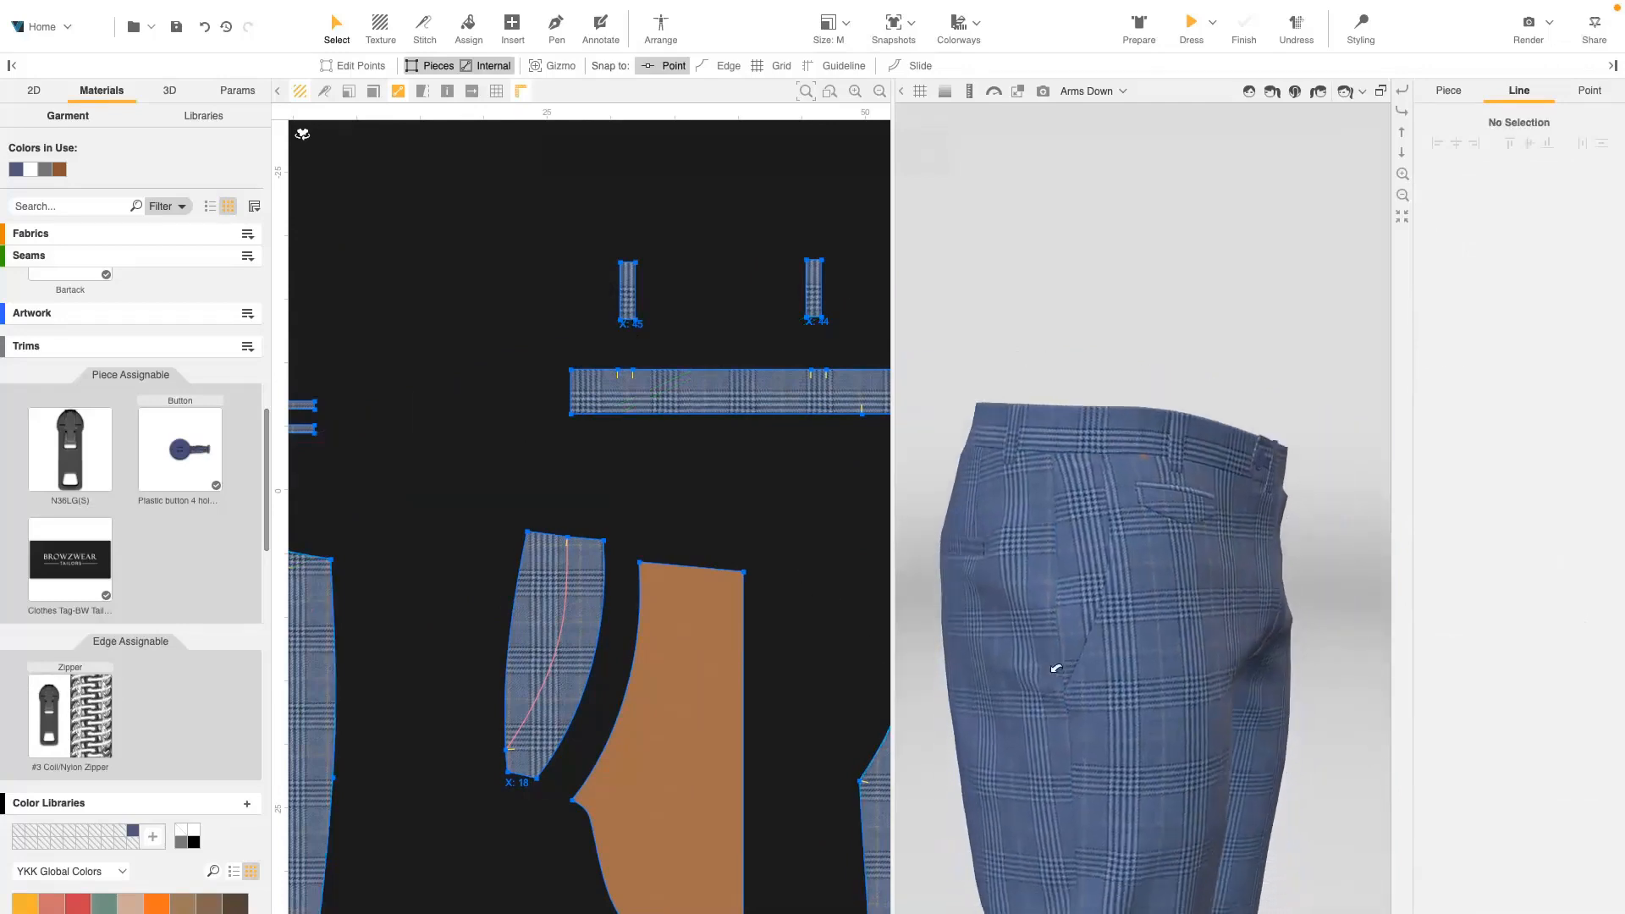
scroll(1063, 649, up, 3)
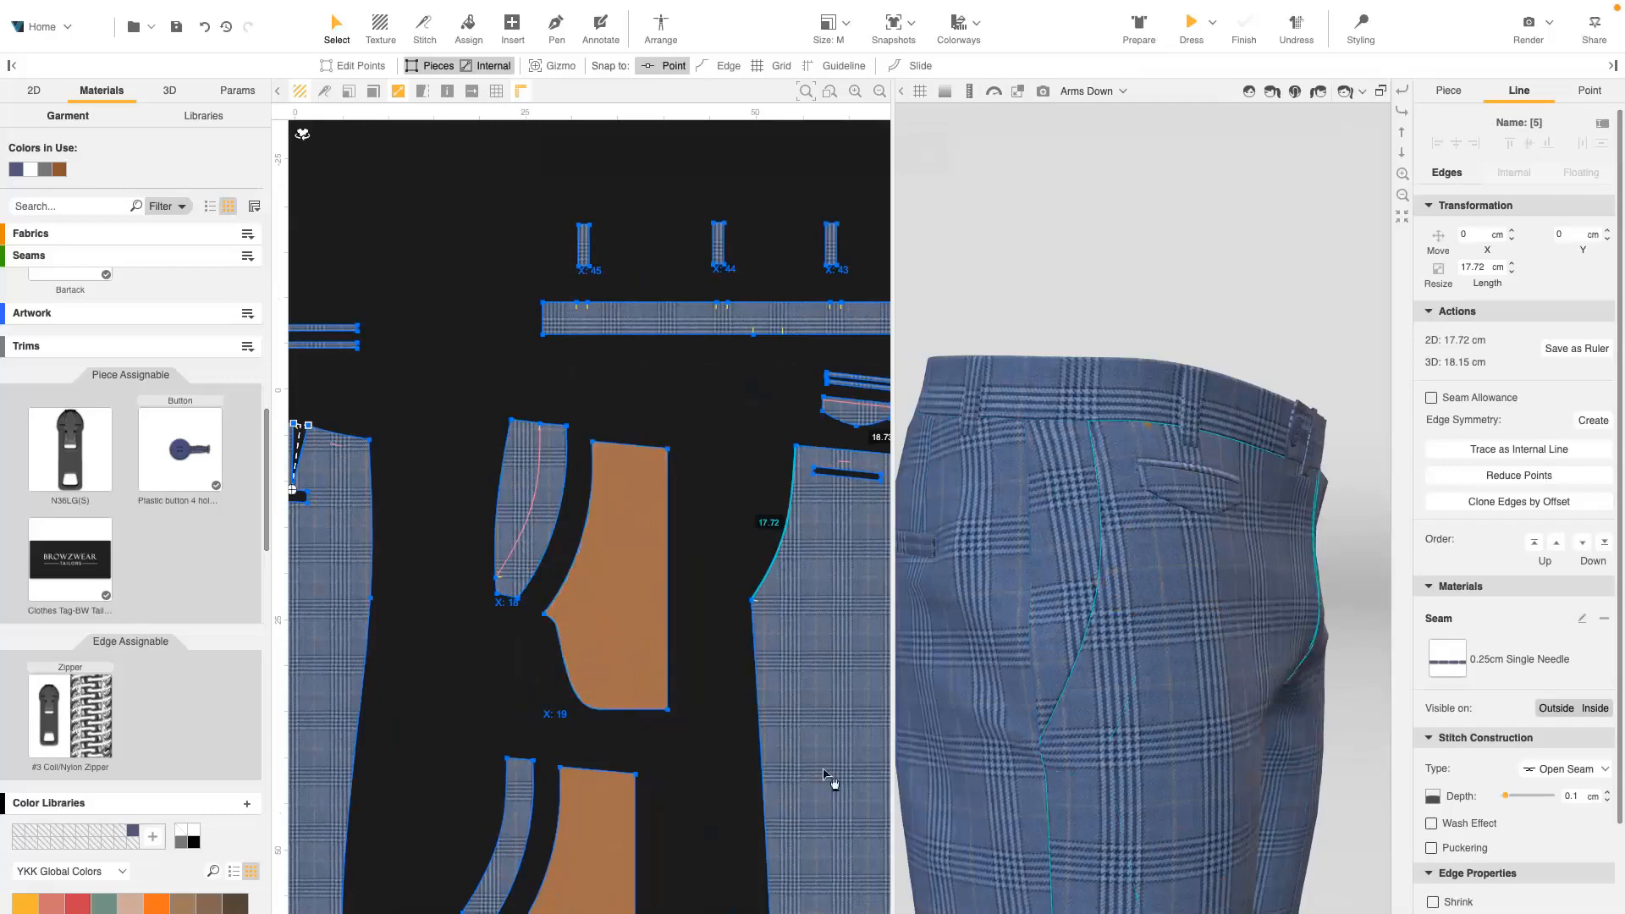
click(1582, 796)
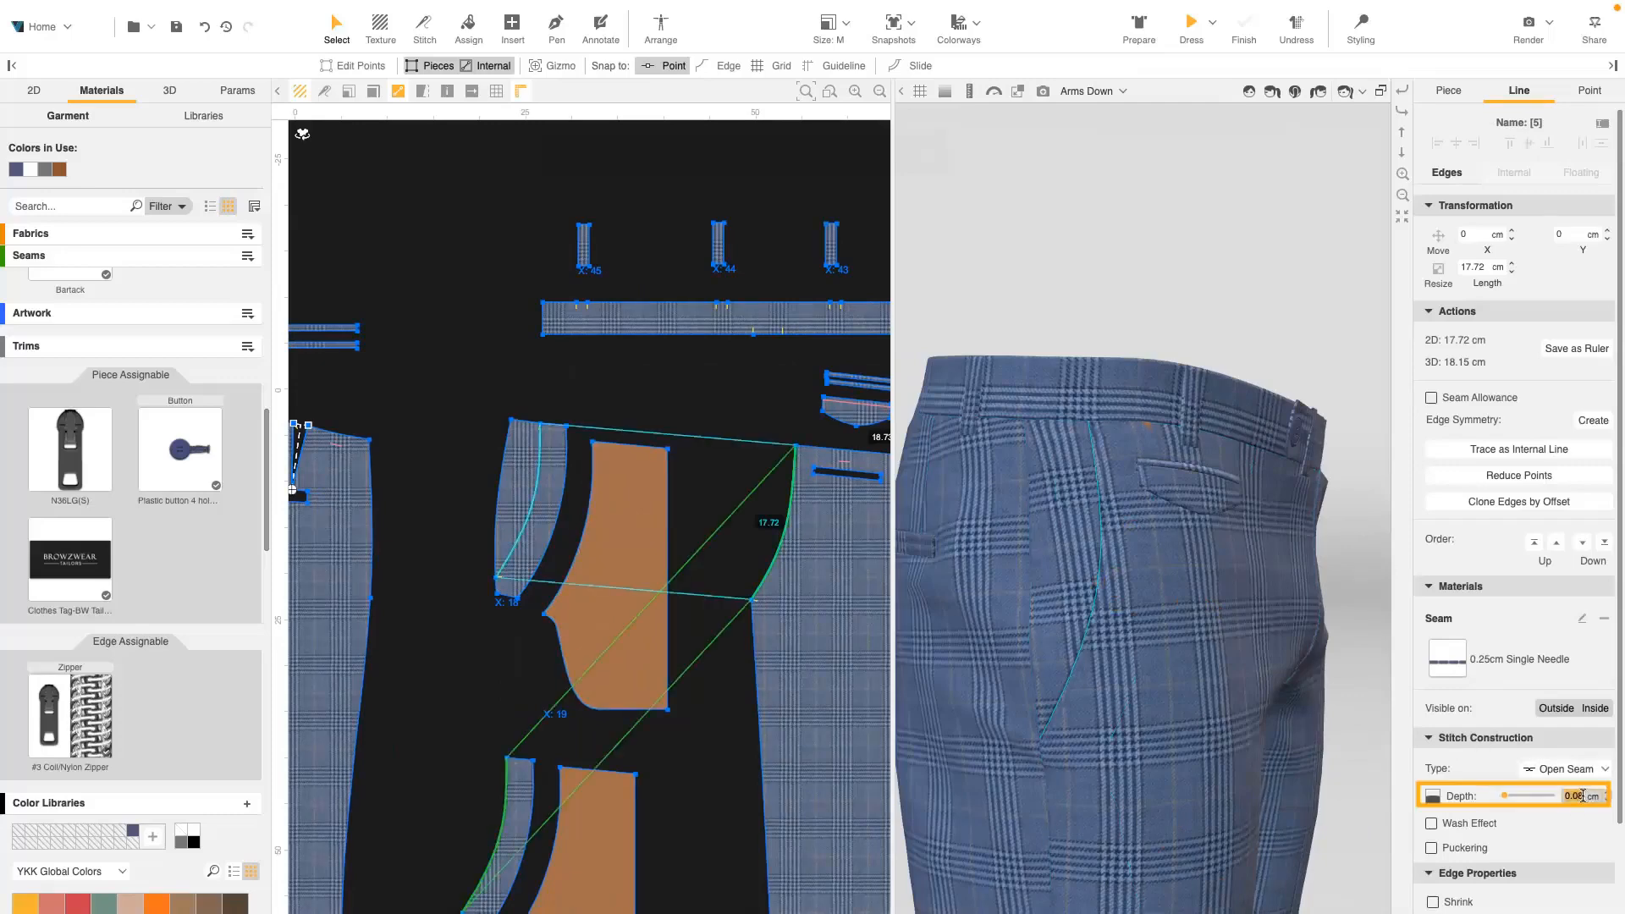
text(0.08)
key(Return)
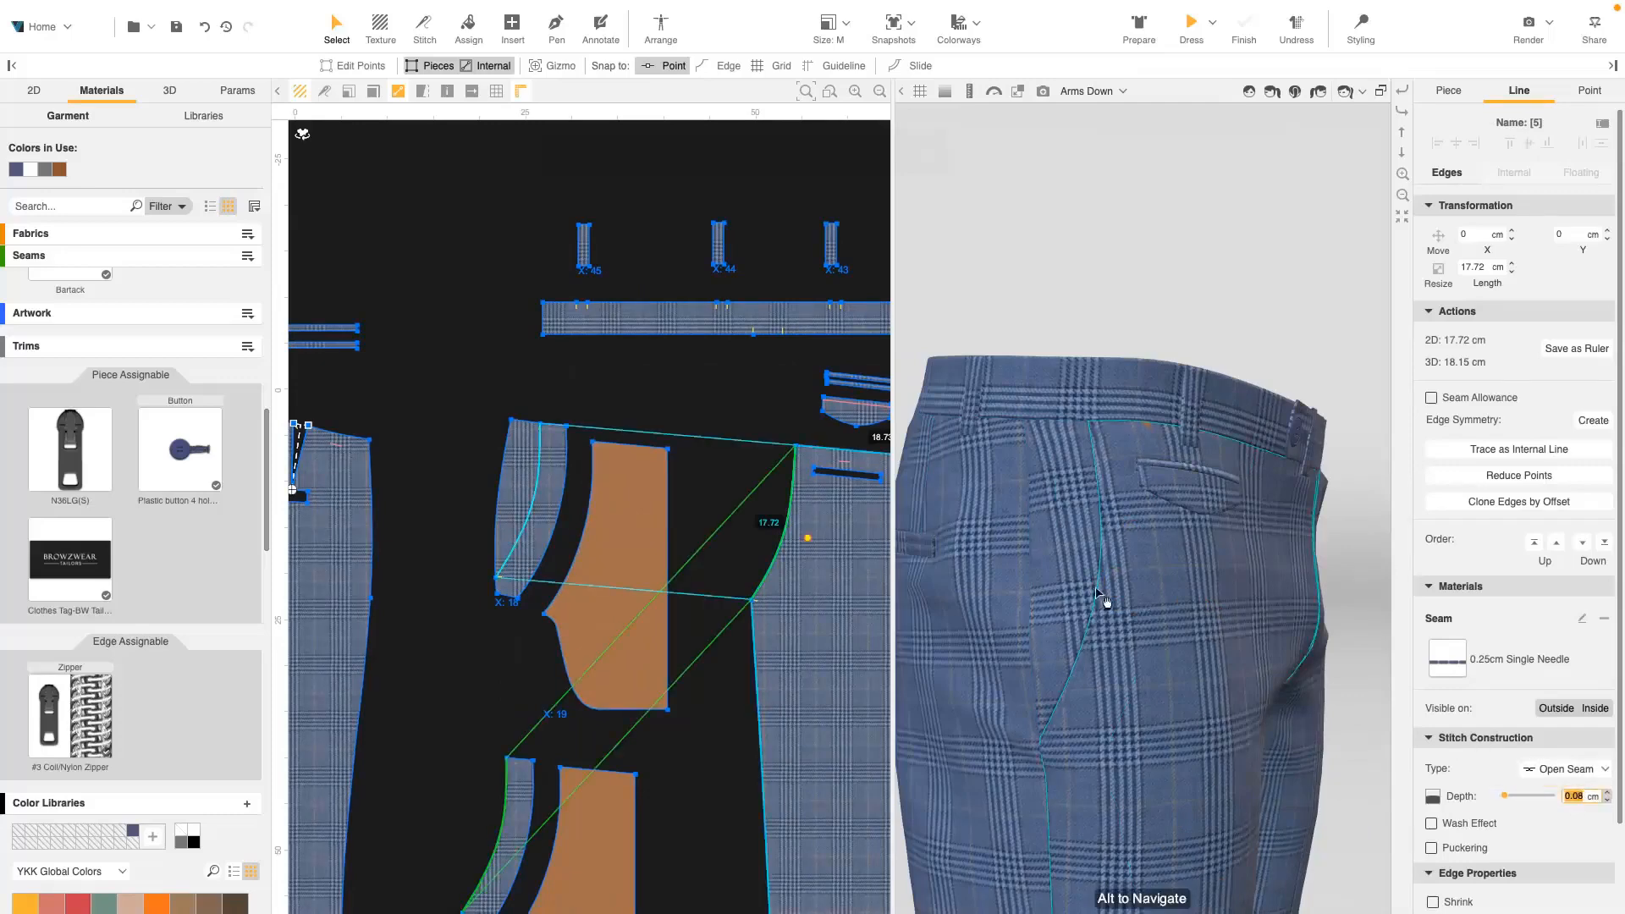
- Set the stitch depth of the back panel's upper and lower outseam edges to 0.08 cm
click(374, 521)
shift+click(372, 617)
scroll(418, 680, down, 3)
middle_drag(420, 669, 483, 409)
click(1567, 783)
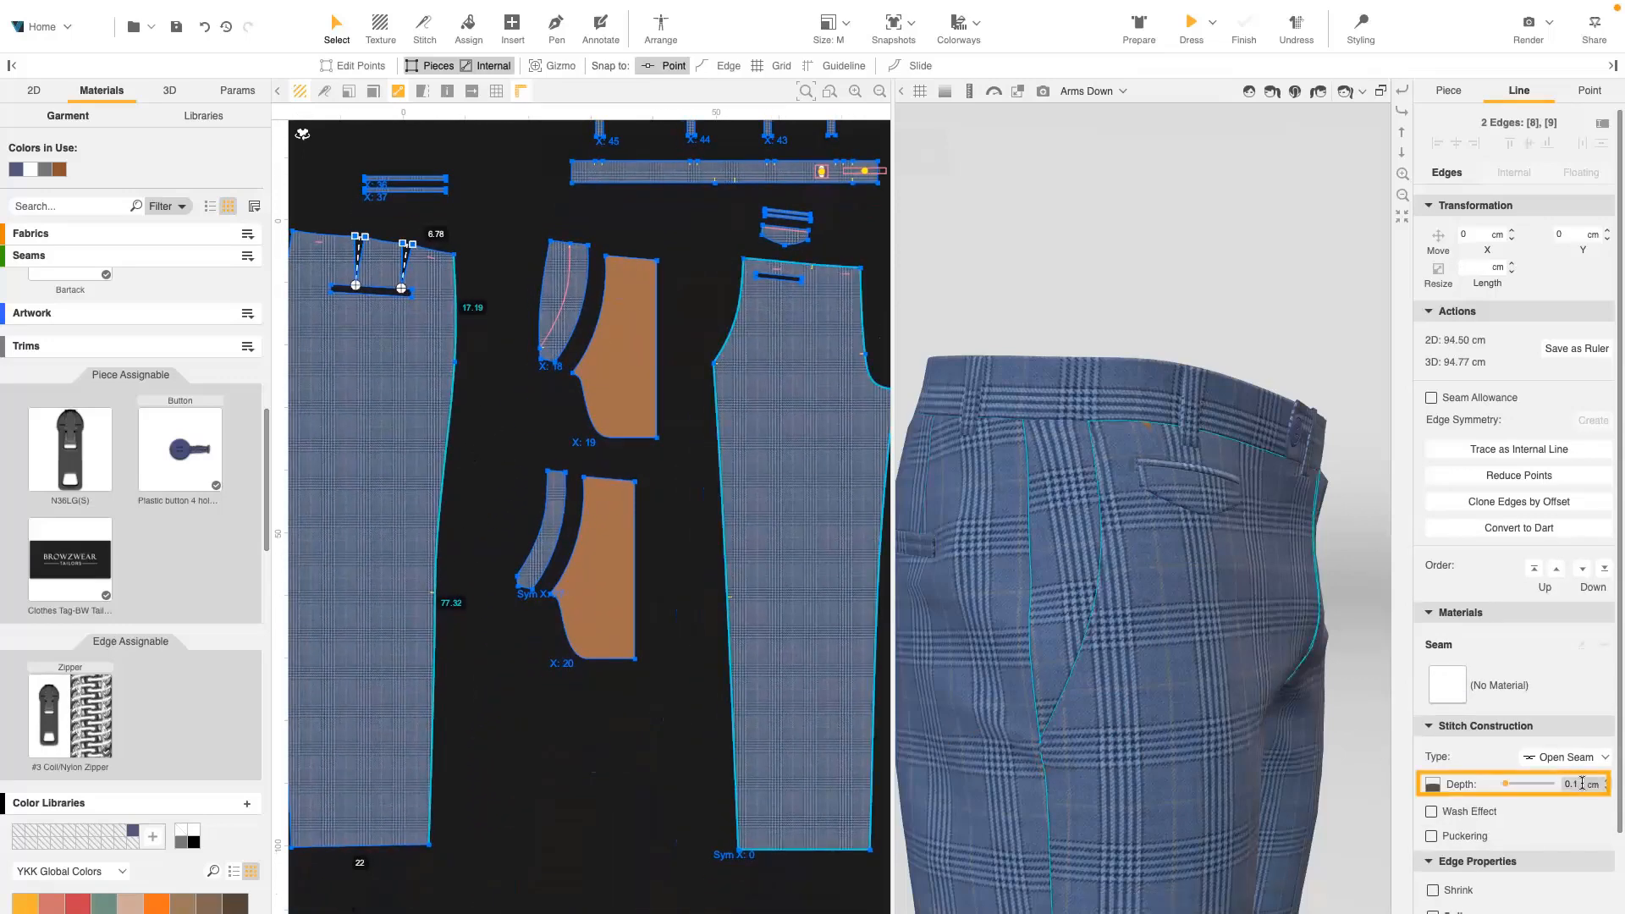
text(0.08)
key(Return)
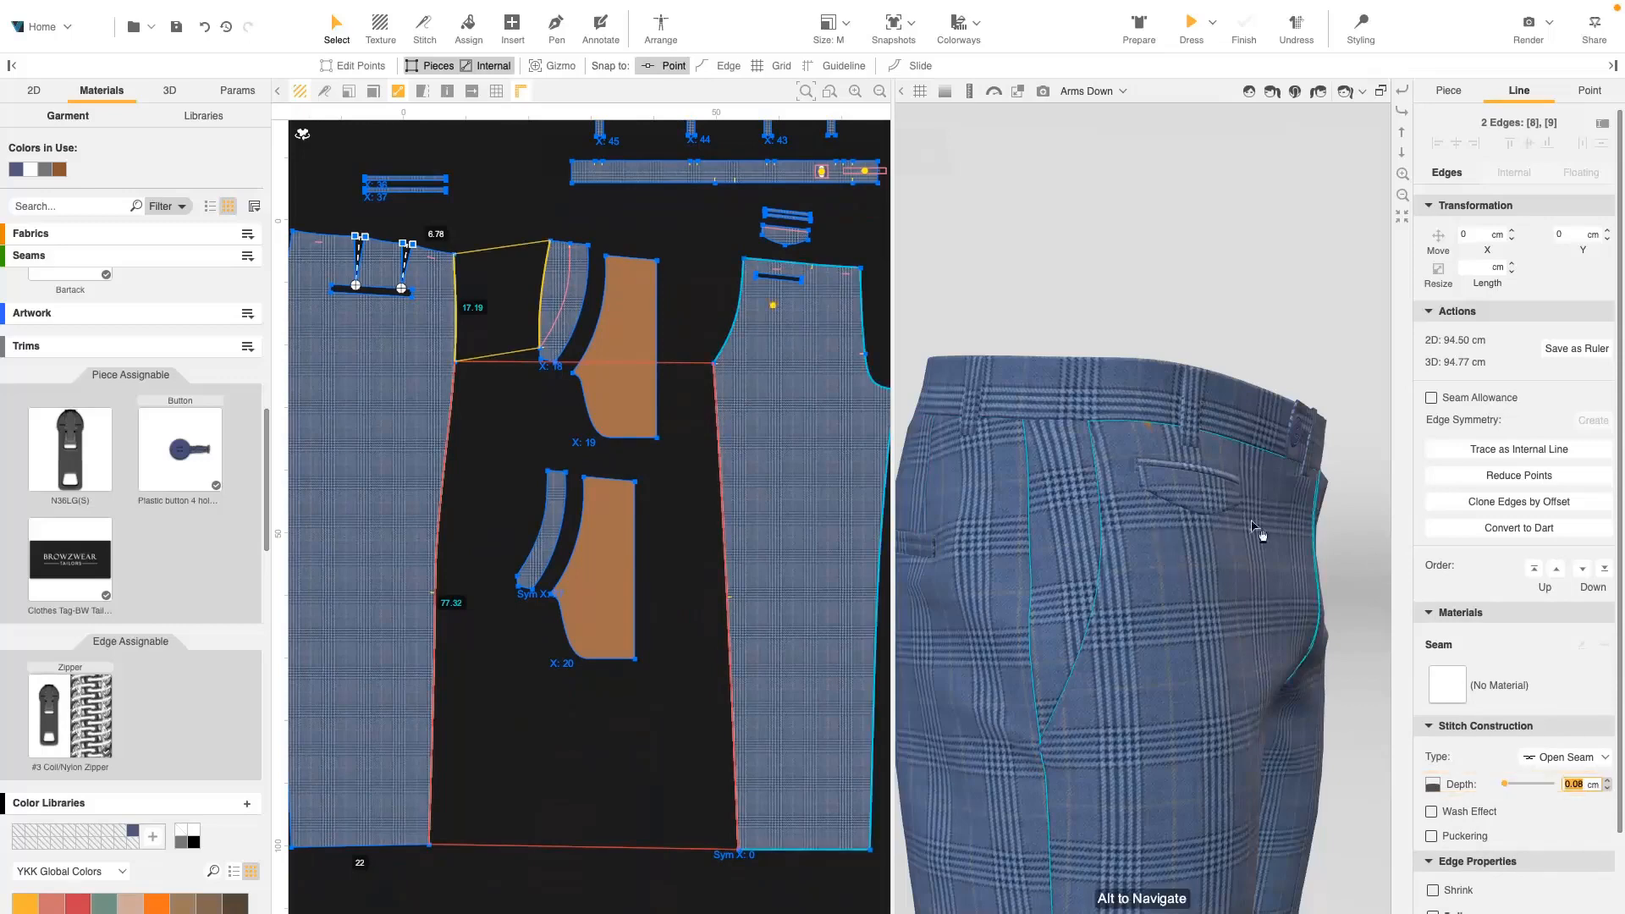
- Set the front panel's lower crotch curve to Directional Seam
mouse_move(1259, 534)
alt+mouse_down()
mouse_move(1462, 533)
mouse_move(1271, 542)
alt+mouse_up()
scroll(816, 364, up, 5)
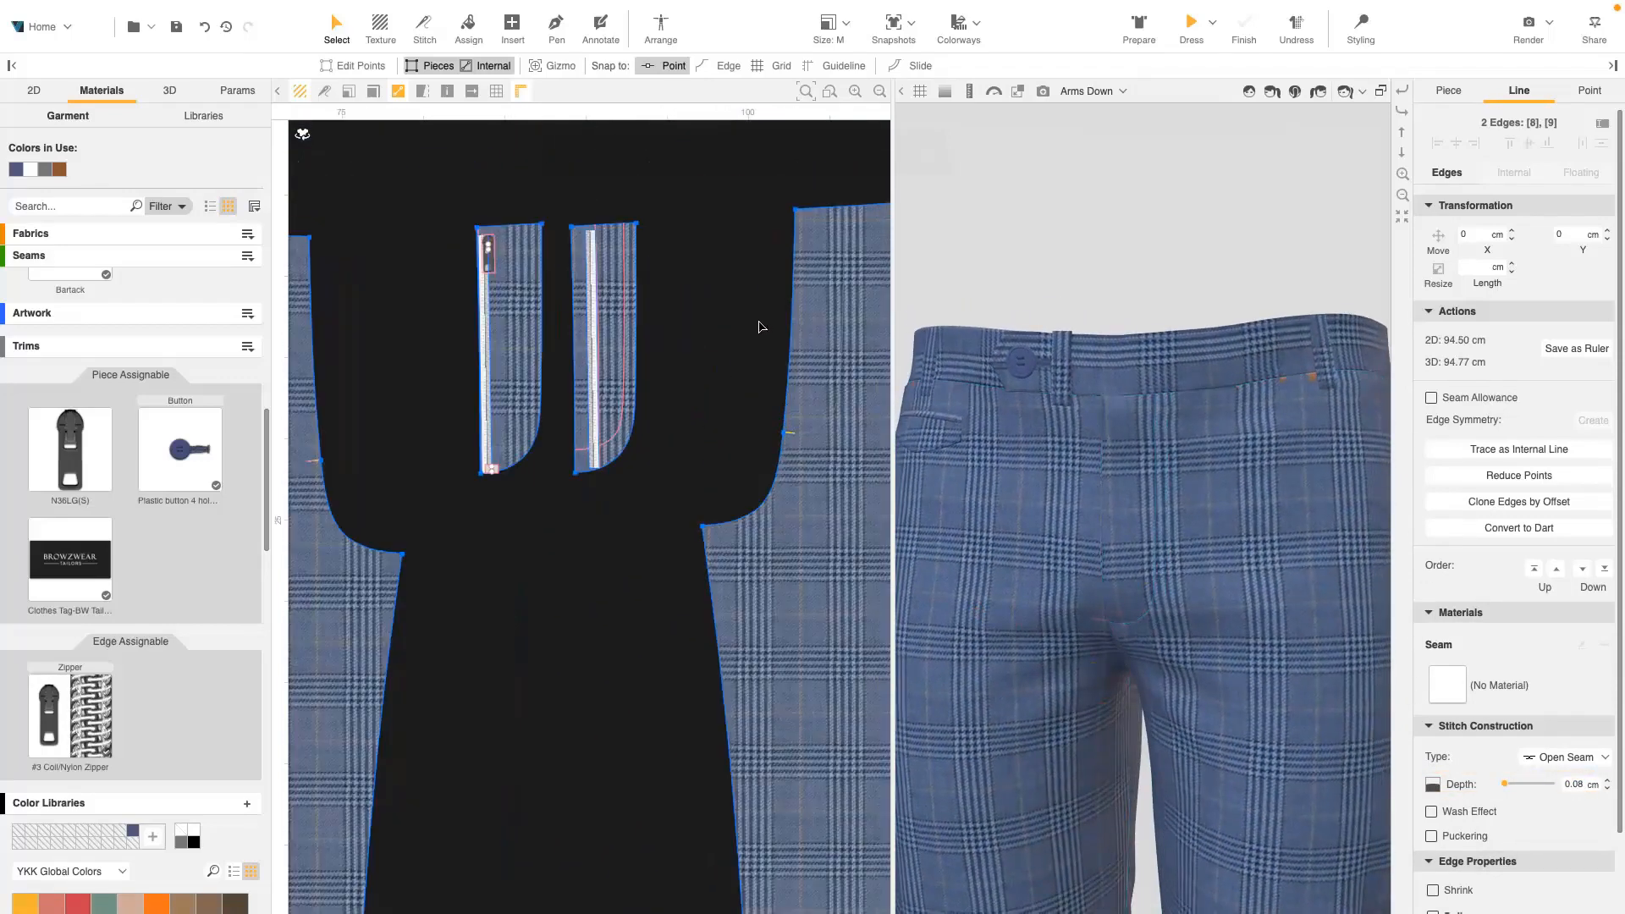
click(788, 324)
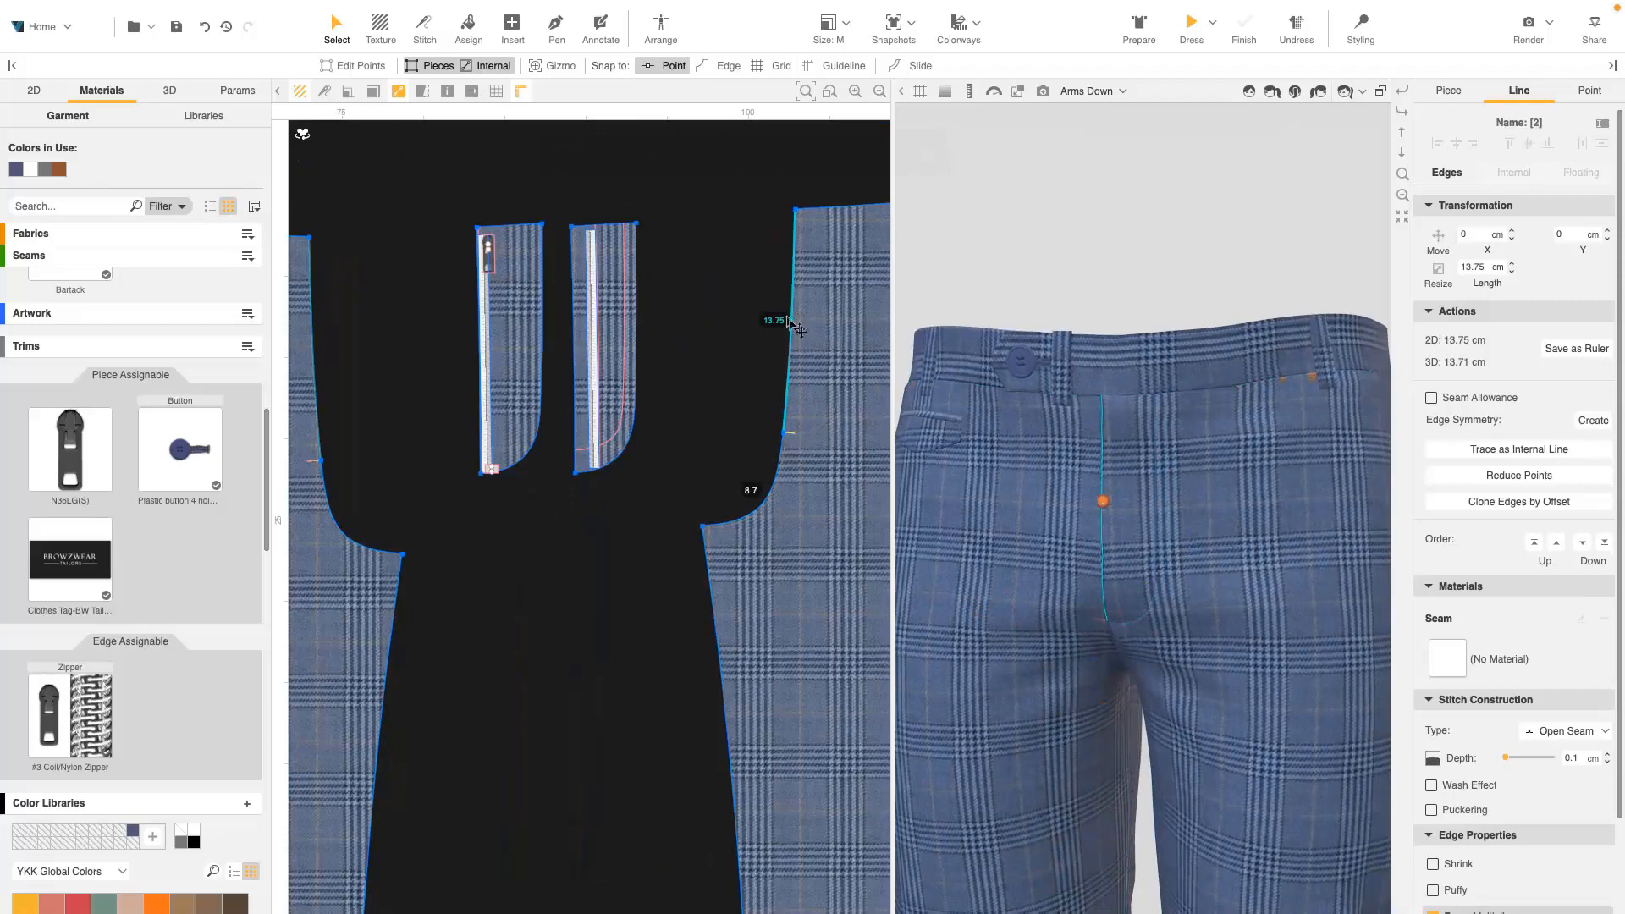
click(787, 484)
click(1575, 766)
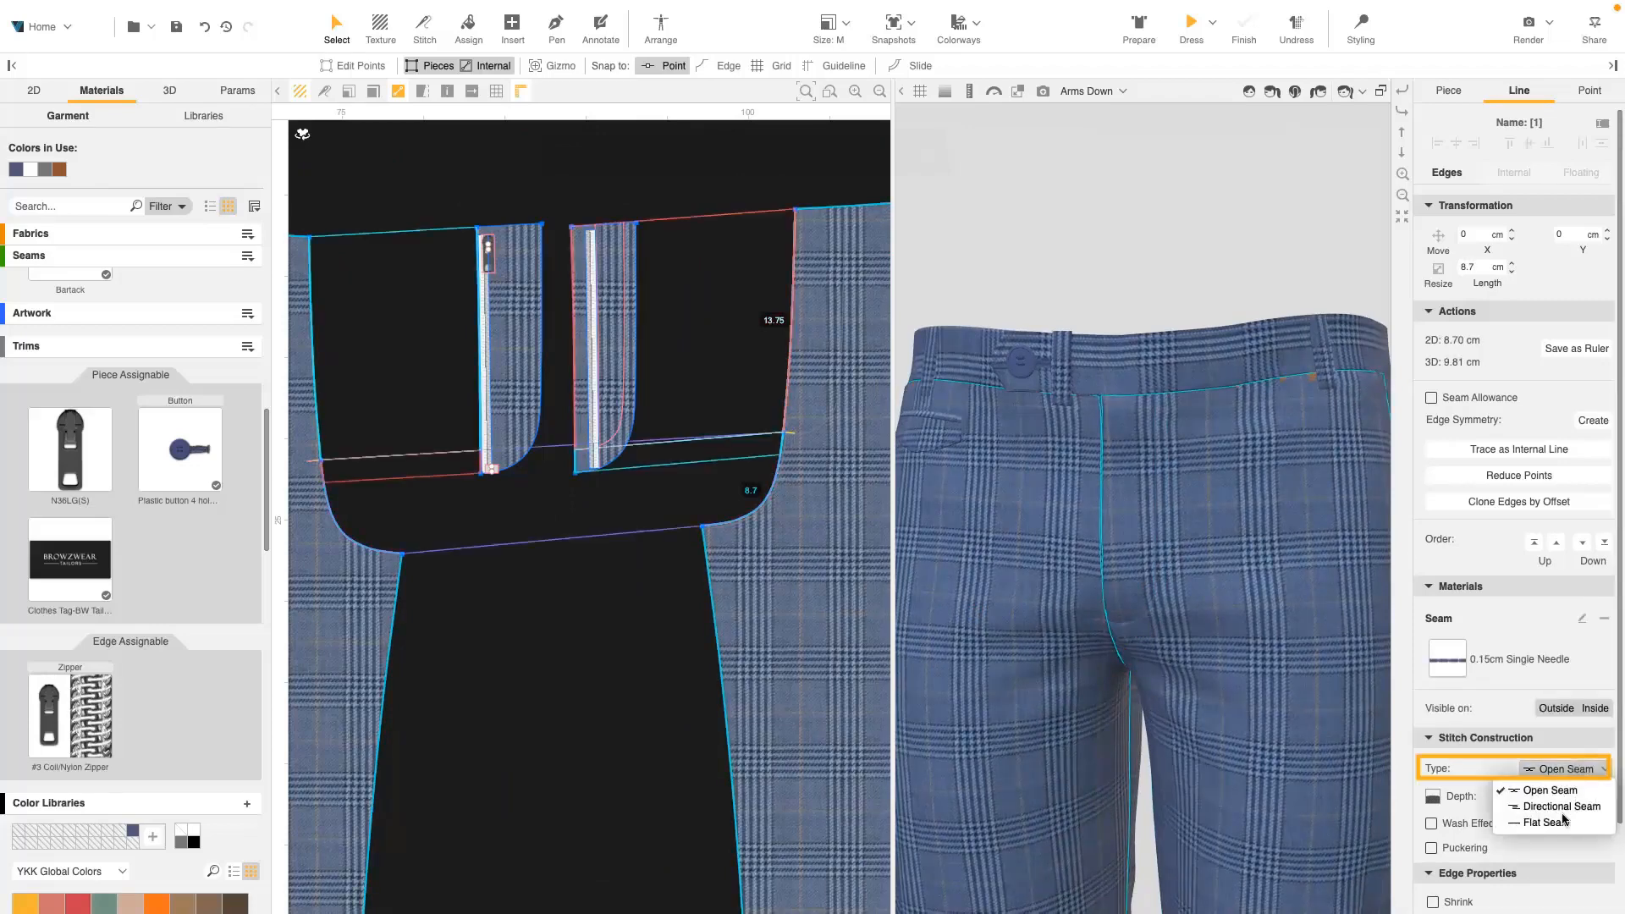
click(1478, 794)
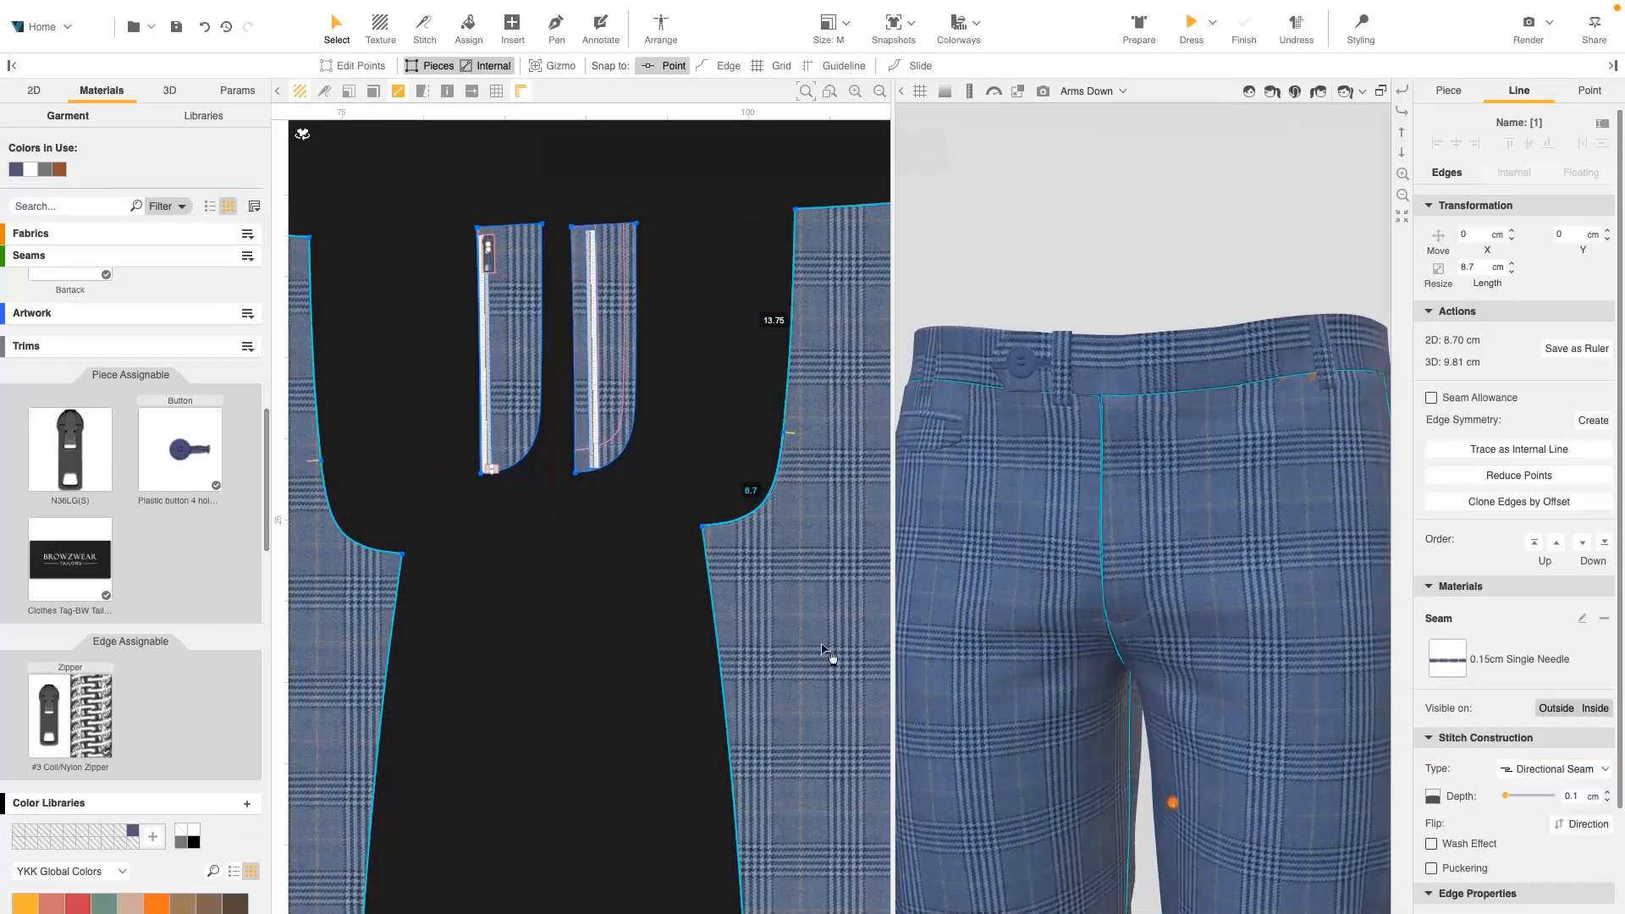
- Flip the seam direction of the front crotch curve and set its stitch depth to 0.08 cm
scroll(1109, 774, up, 5)
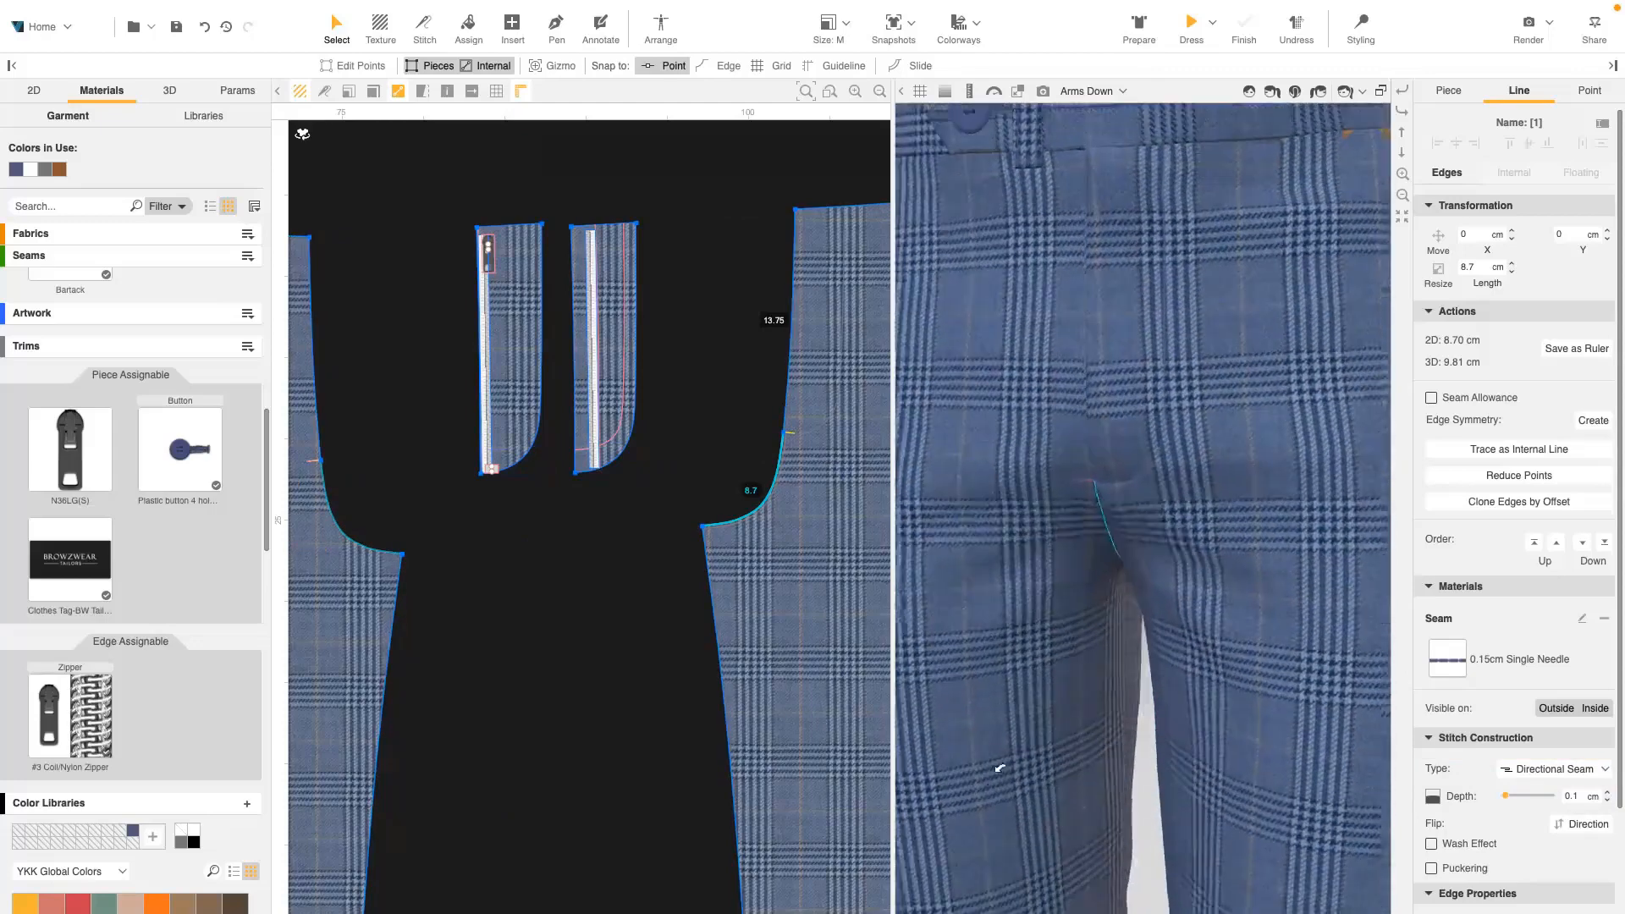
scroll(1137, 371, up, 5)
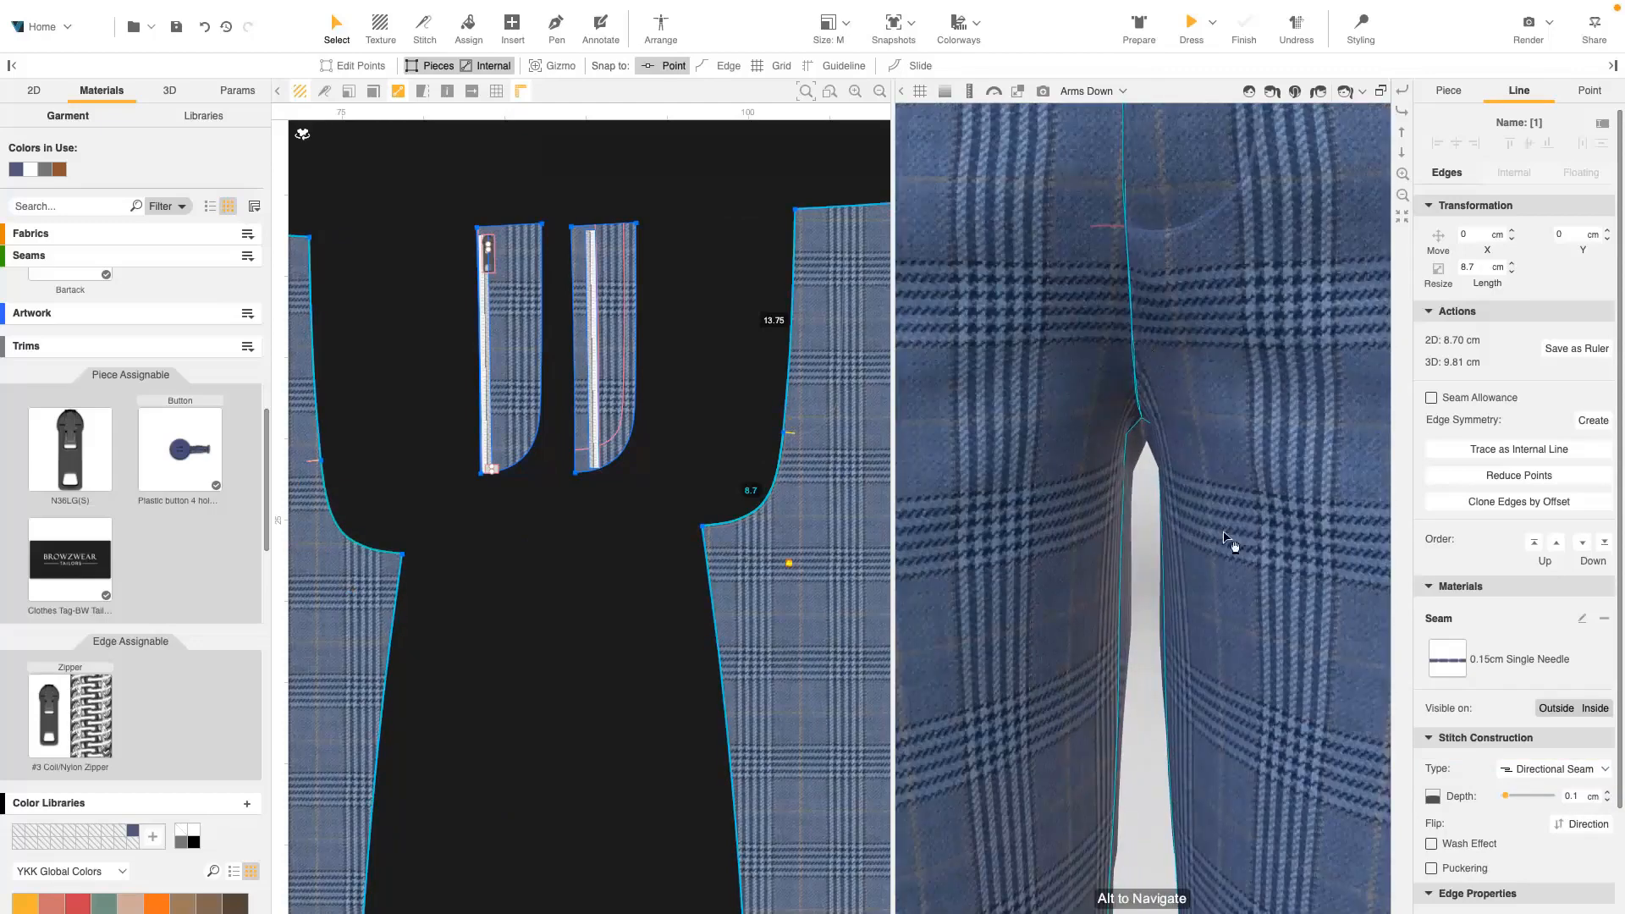
click(1573, 825)
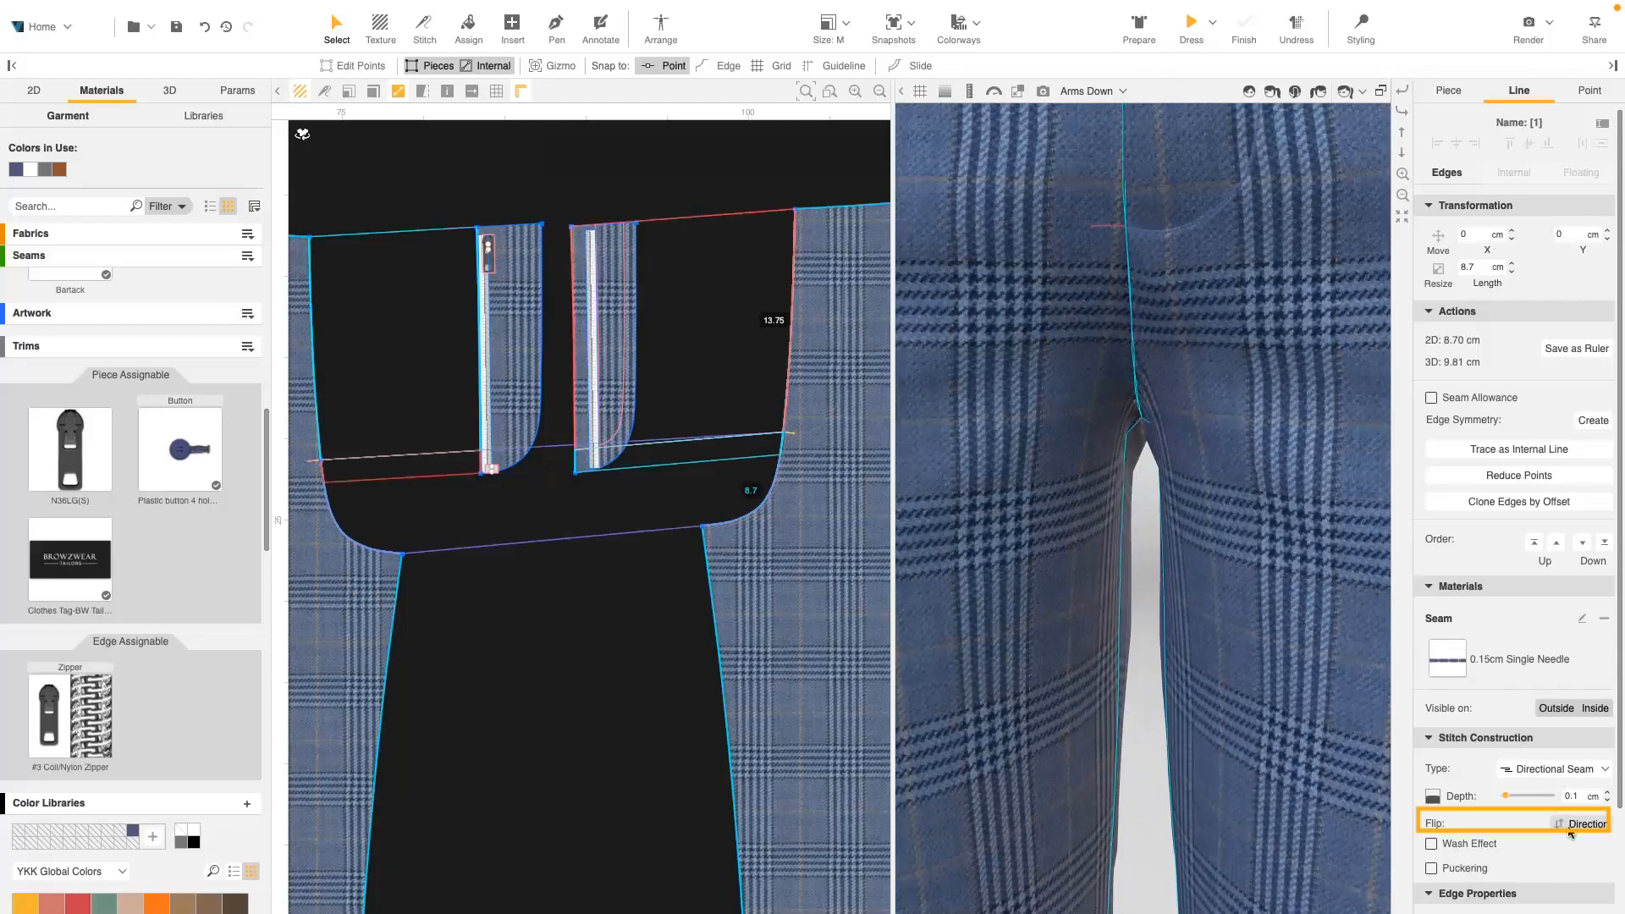
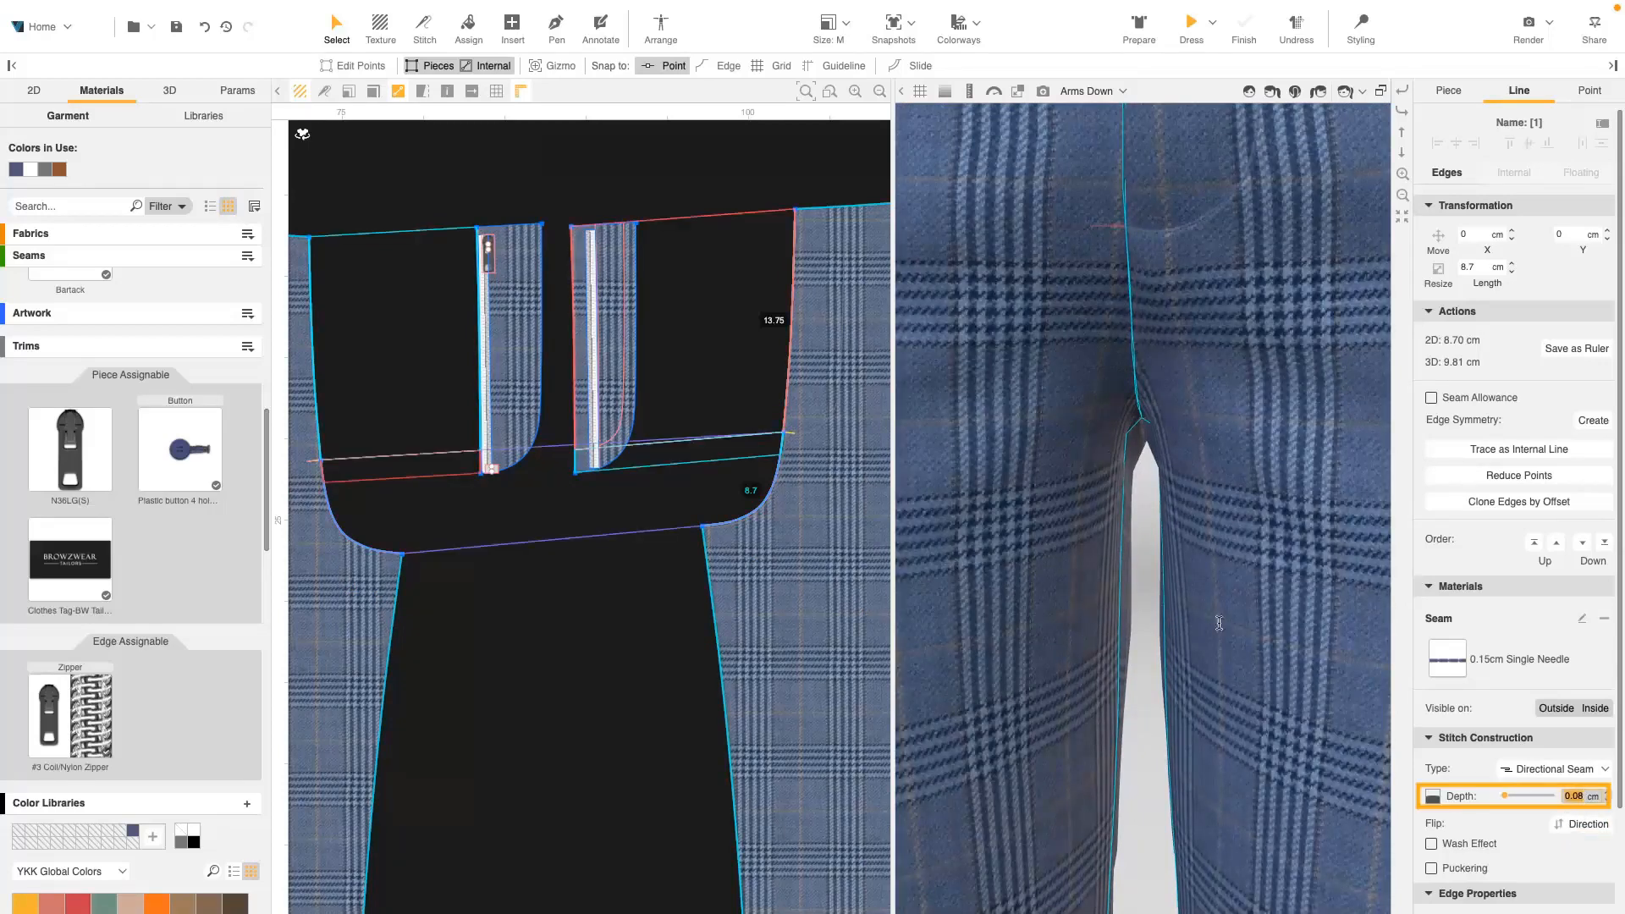
- Set the centre back and crotch edge of the back trouser panel to Directional Seam
scroll(712, 484, down, 5)
middle_drag(850, 487, 474, 499)
middle_drag(855, 508, 457, 529)
middle_drag(728, 529, 503, 539)
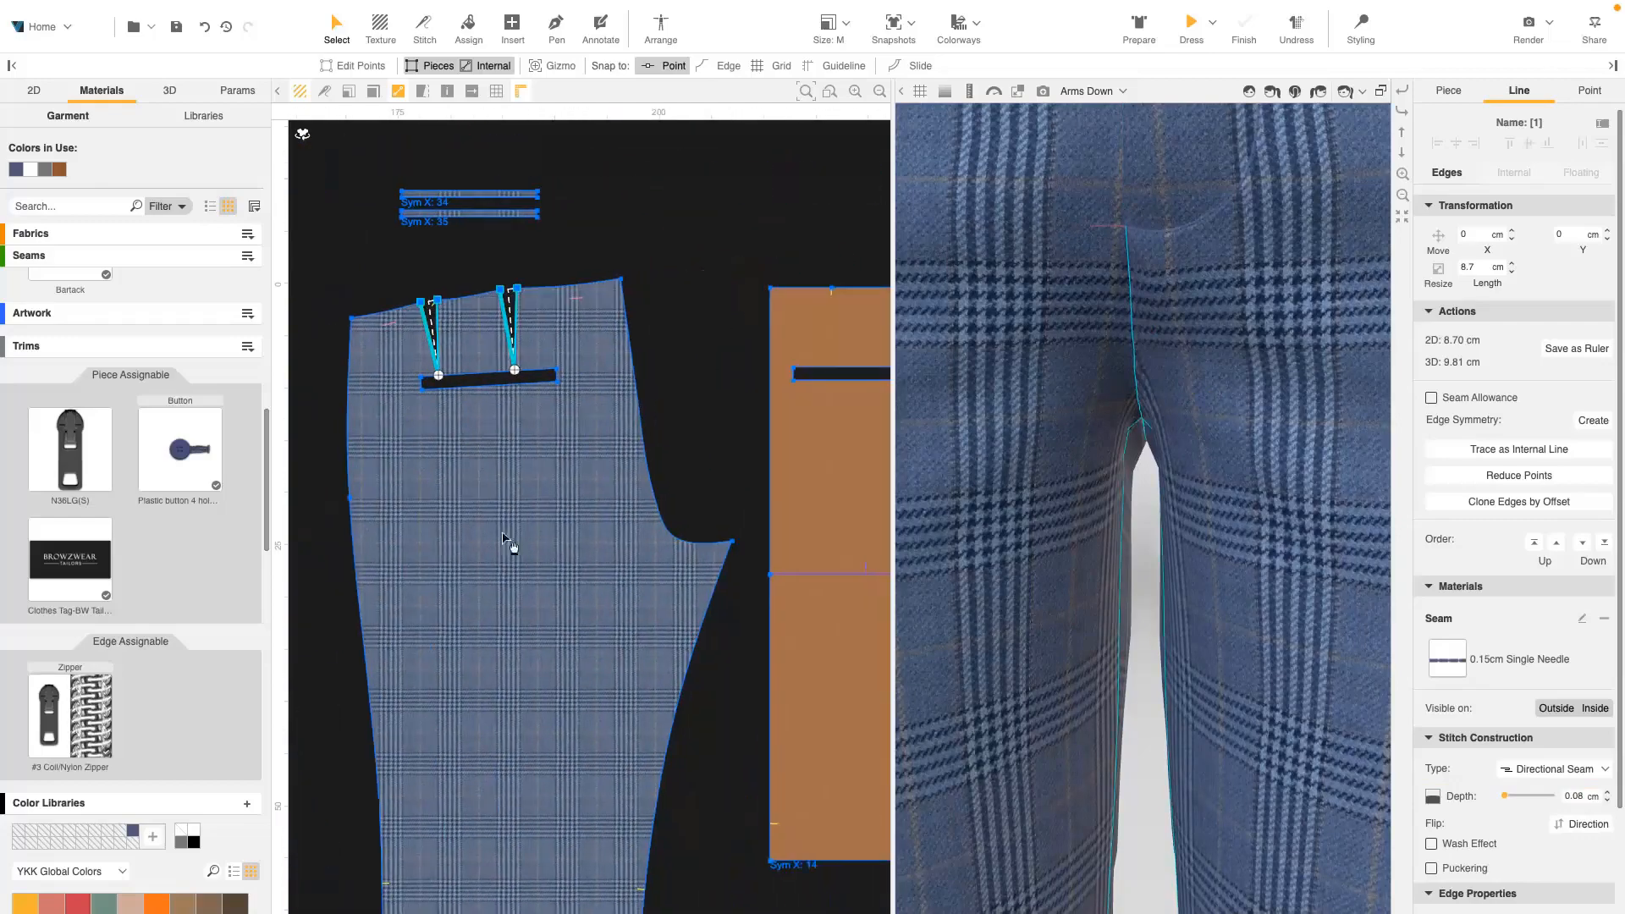
click(643, 407)
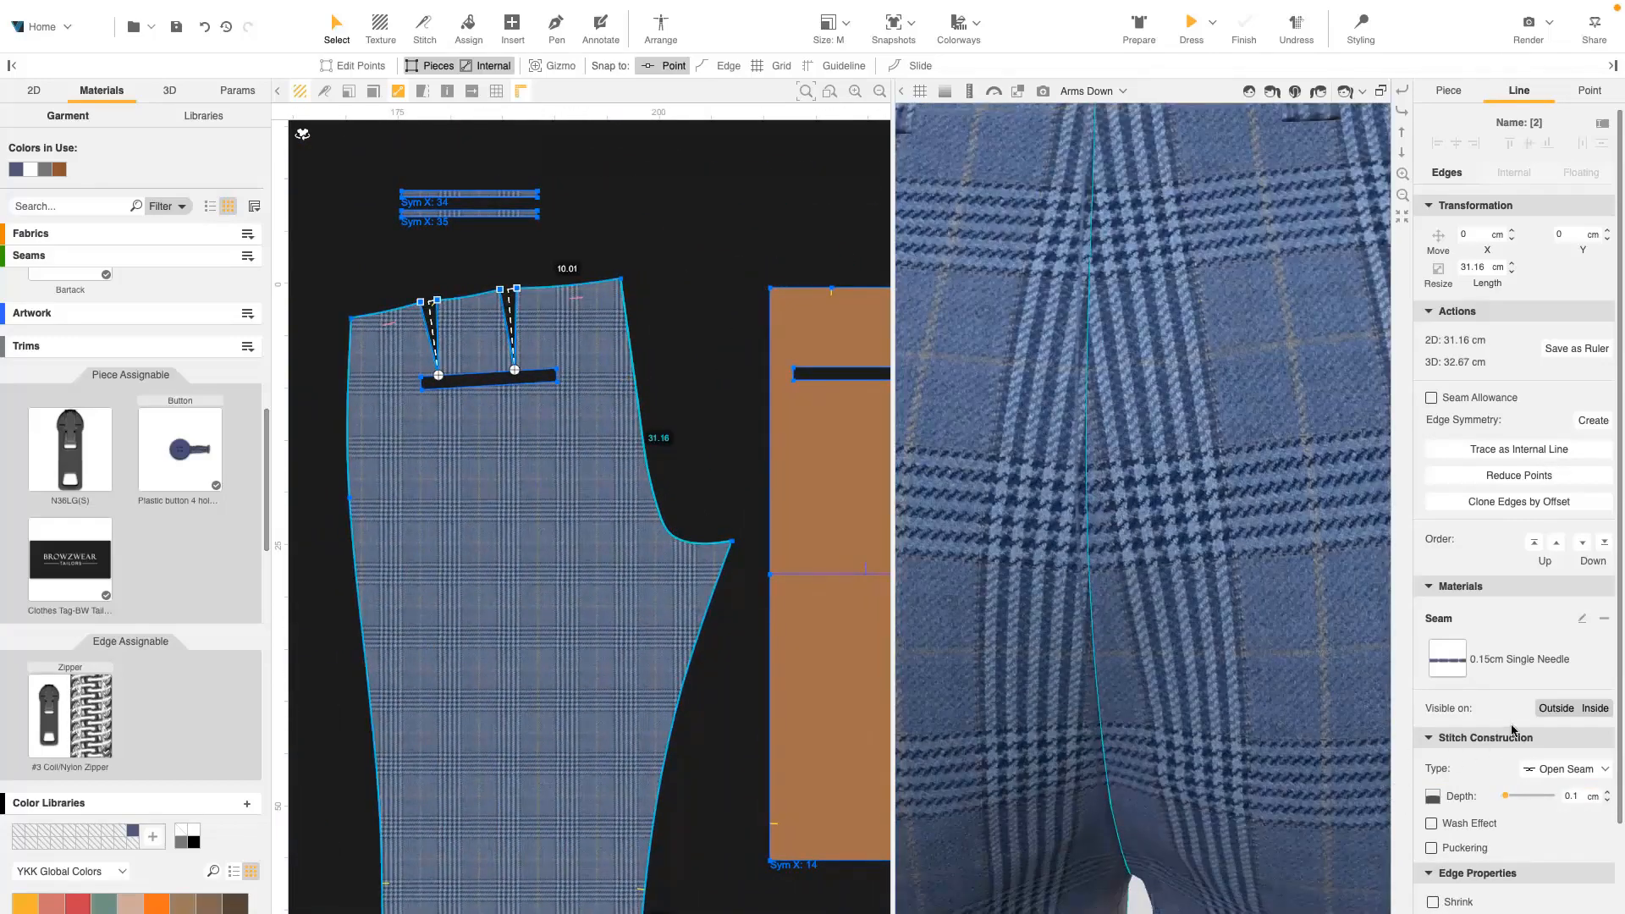
click(1566, 769)
click(1553, 799)
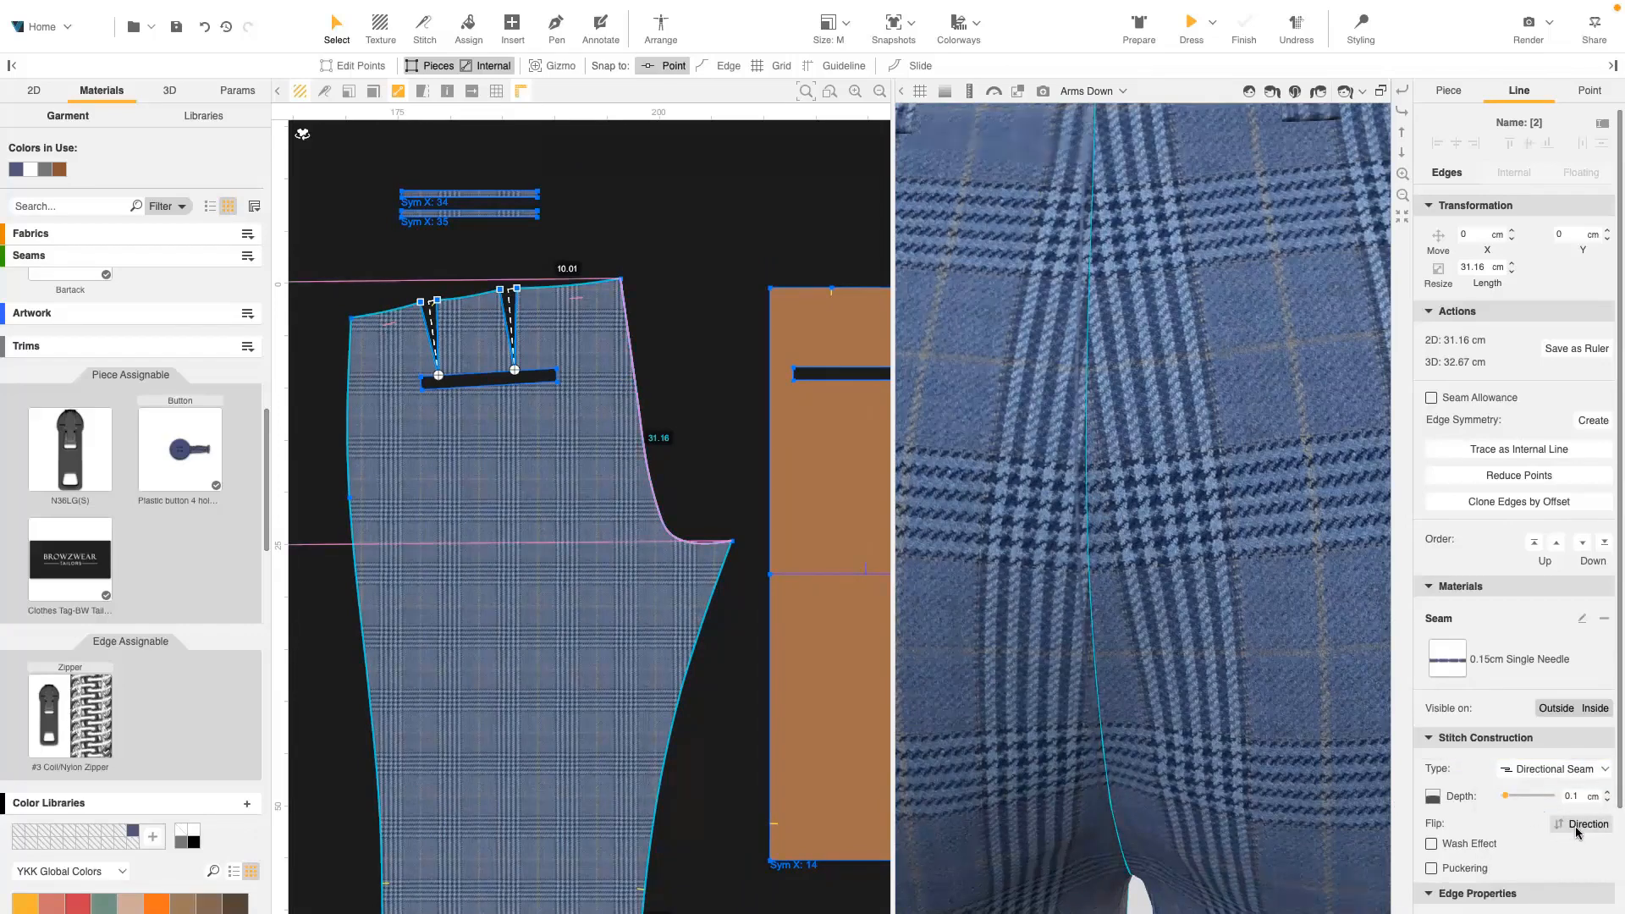
- Try flipping the seam direction of the back crotch edge and set its stitch depth to 0.08 cm
click(1576, 833)
click(1577, 832)
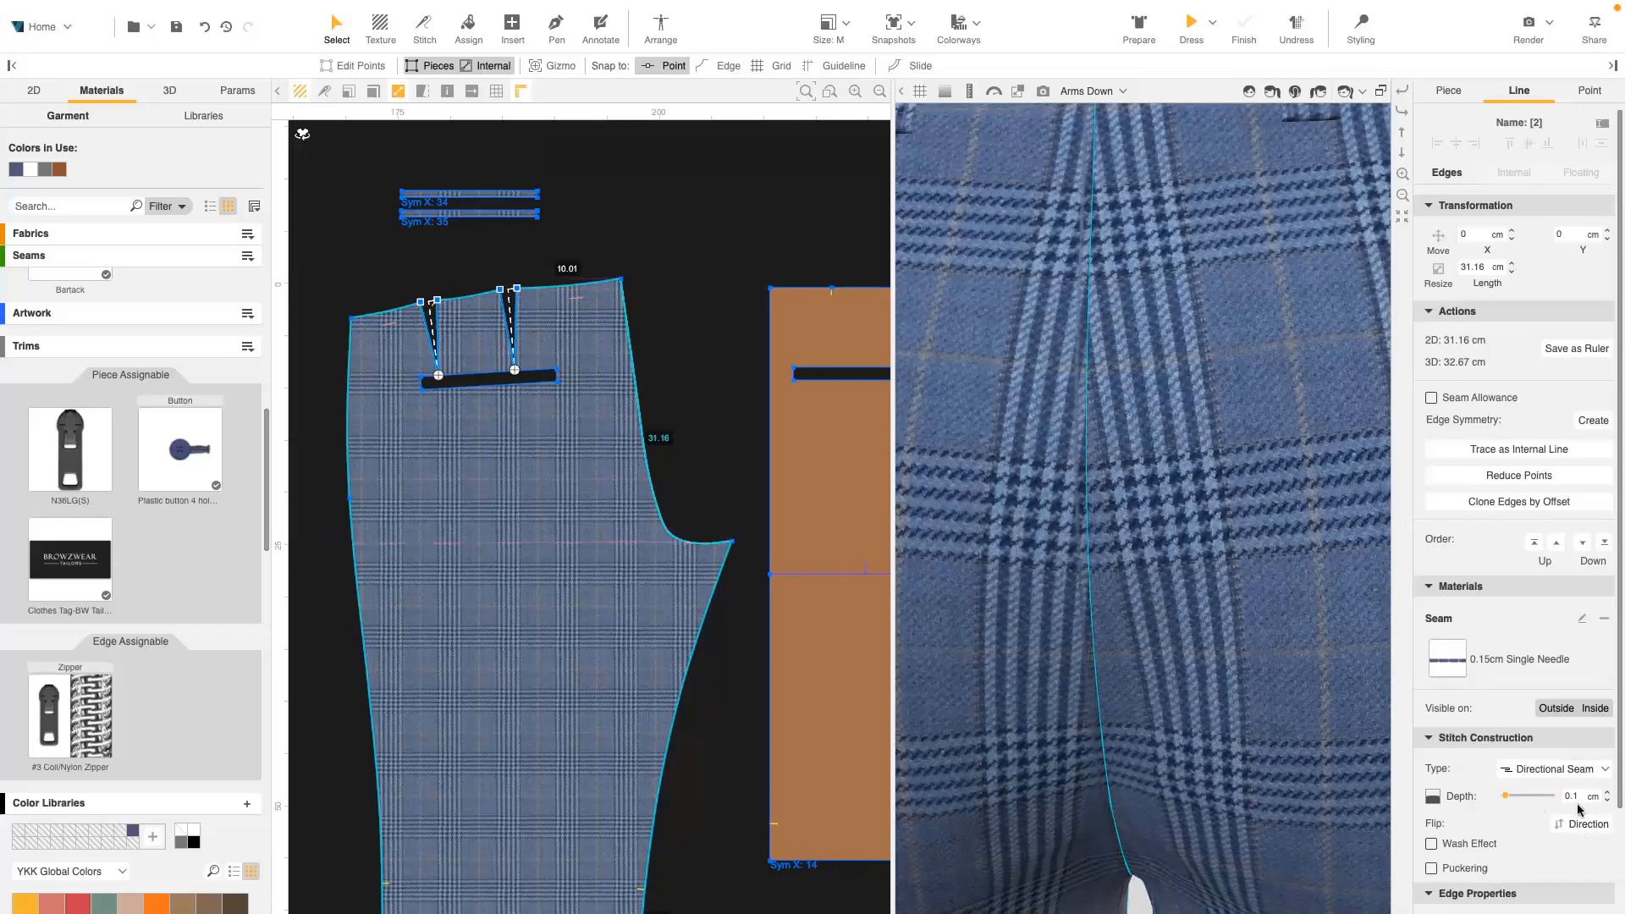
click(1582, 797)
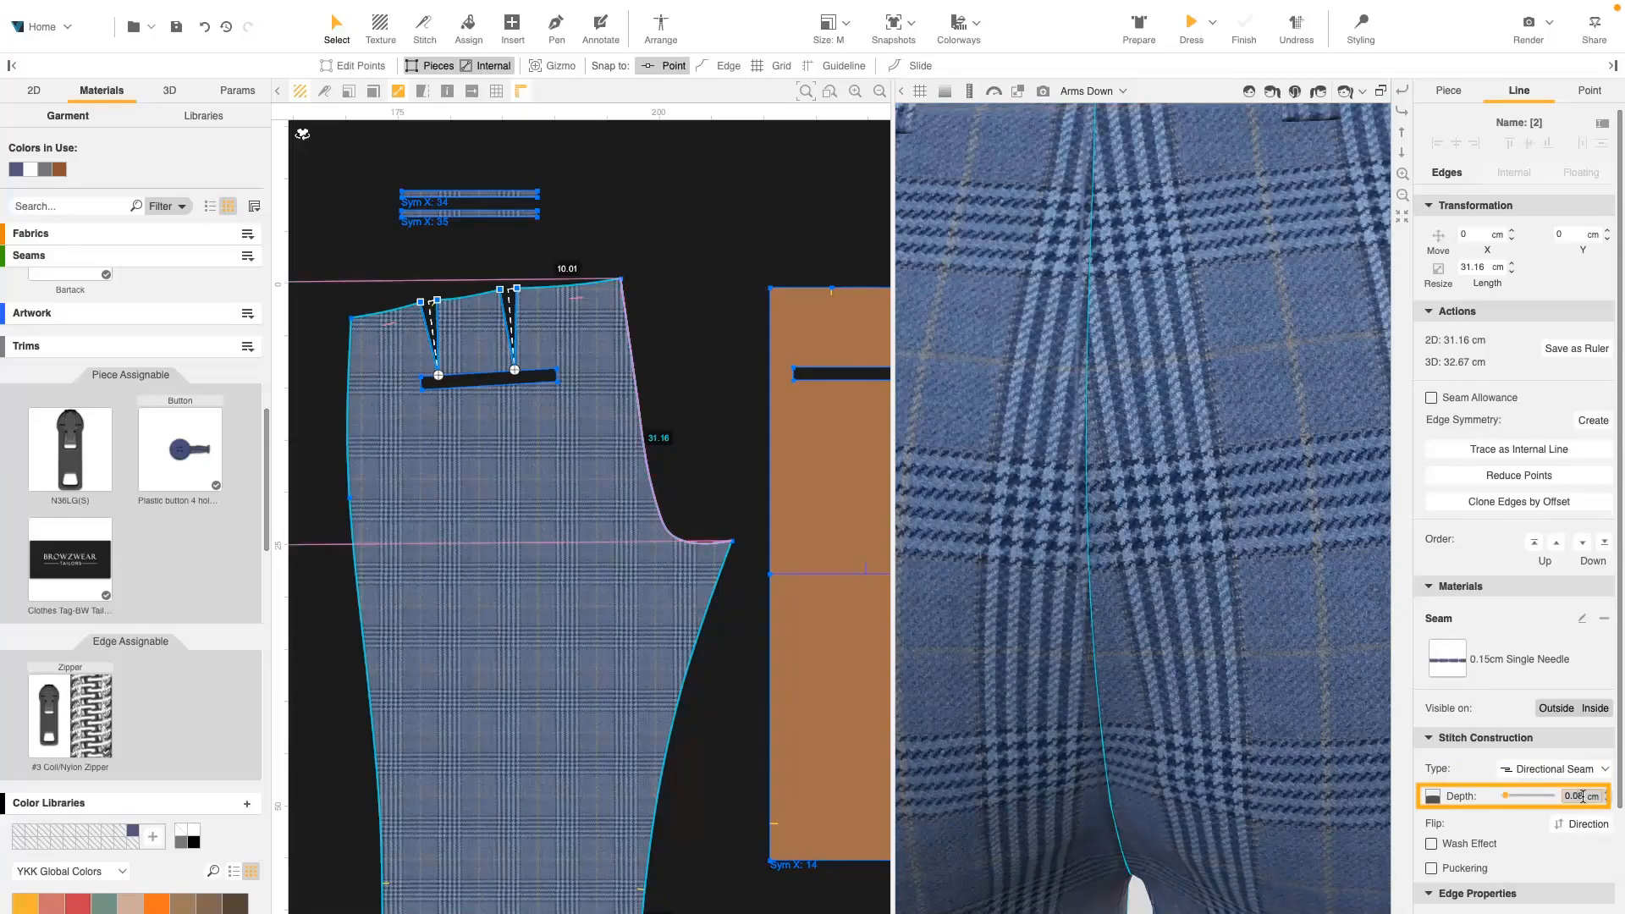
- Set the four edges of the back panel's welt pocket opening to Directional Seam with a stitch depth of 0.05 cm
scroll(1116, 593, down, 10)
alt+drag(1114, 590, 1202, 525)
scroll(1024, 443, up, 5)
scroll(501, 322, down, 1)
scroll(511, 330, up, 3)
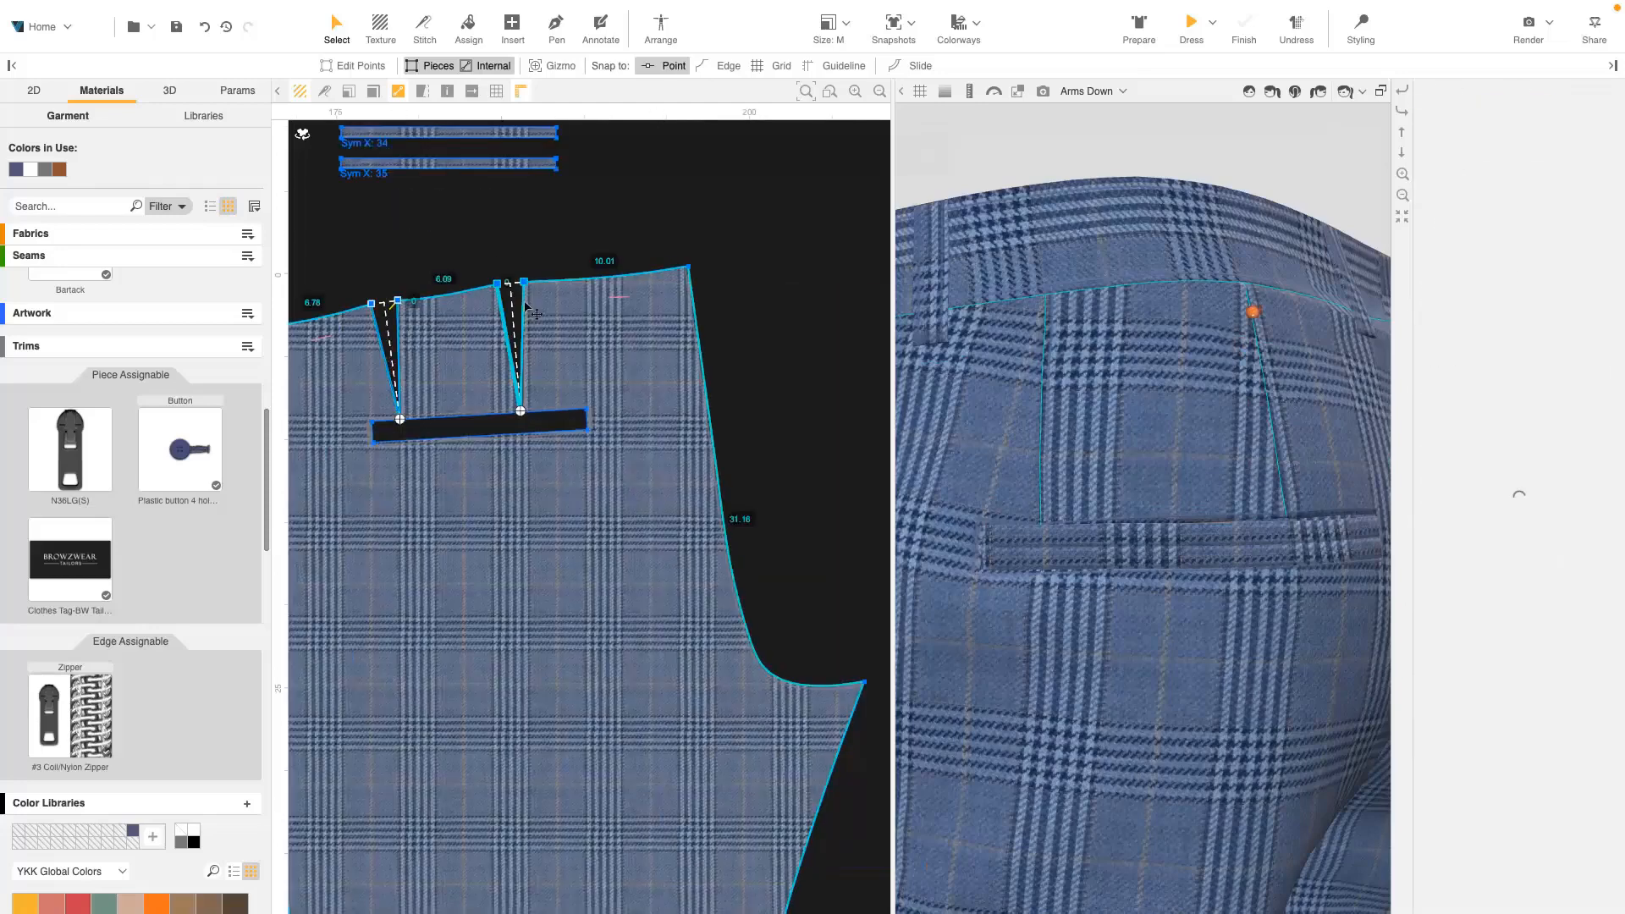
click(518, 339)
click(460, 429)
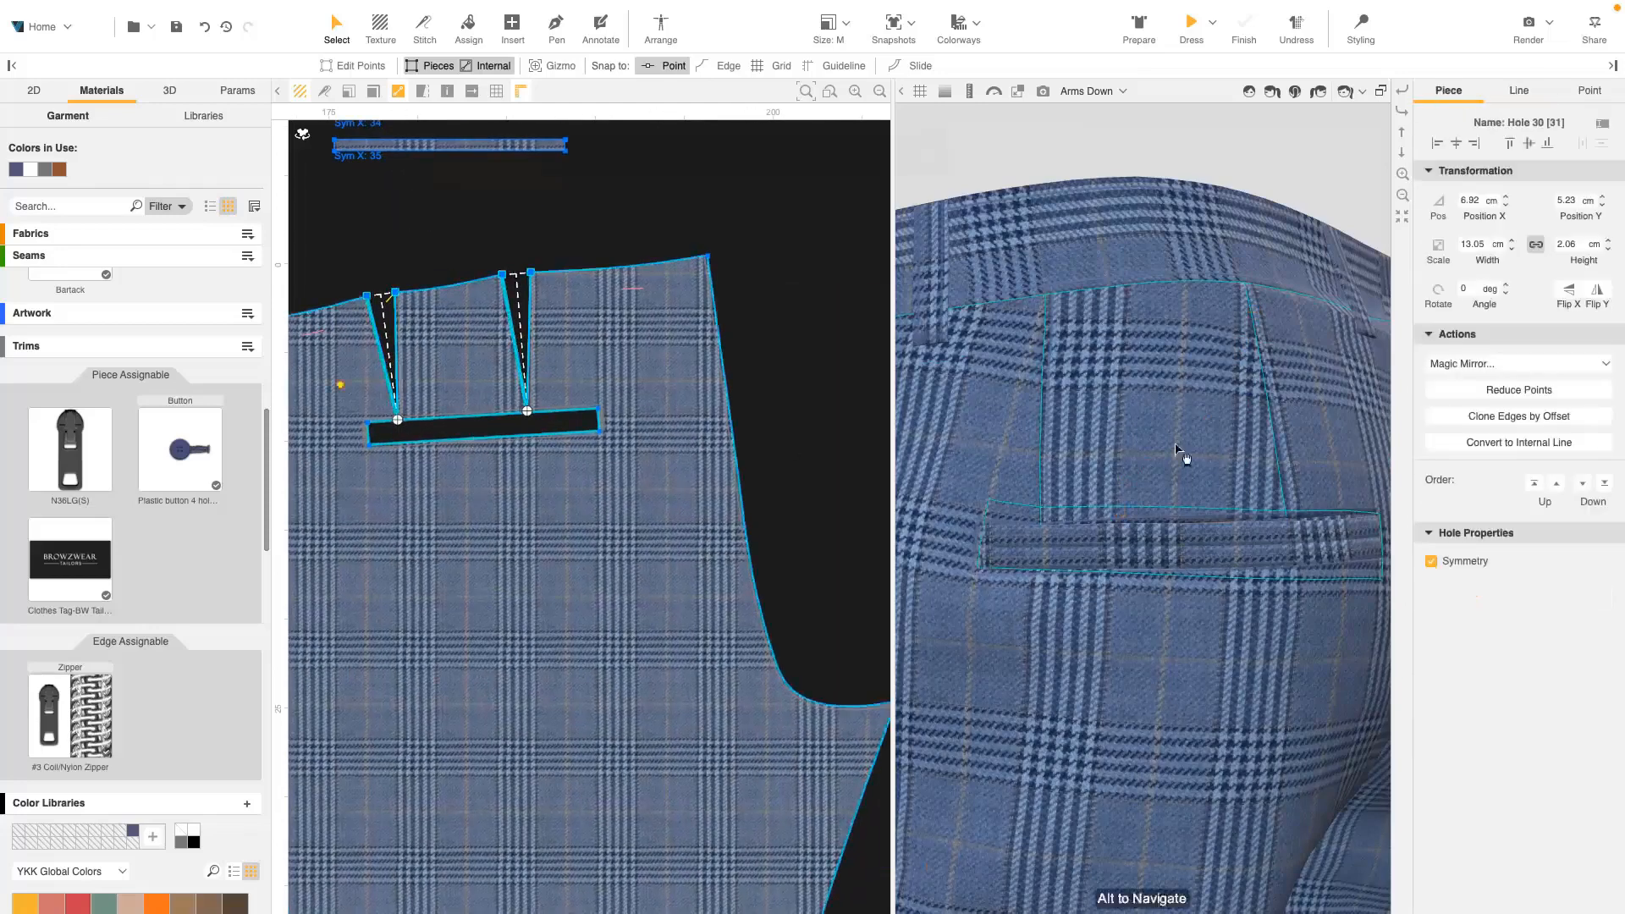
click(1520, 91)
click(1553, 706)
click(1554, 708)
click(1555, 708)
click(1581, 737)
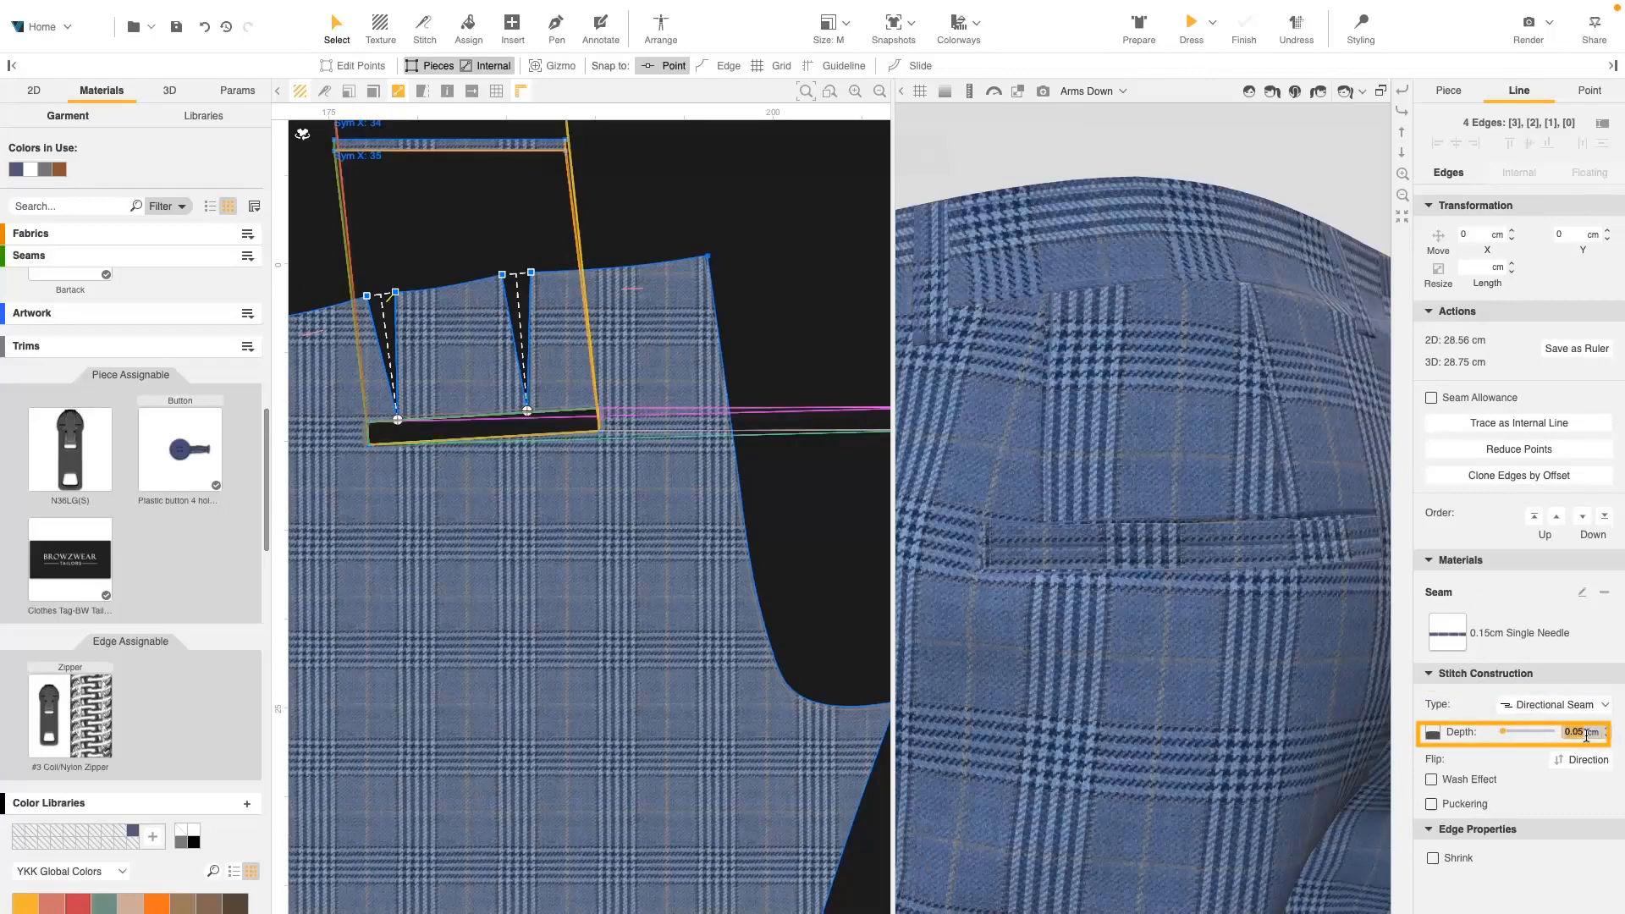
- Edit the stitch depth of the lower long edge of the back pocket's upper welt strip
scroll(472, 355, down, 2)
middle_drag(479, 364, 540, 557)
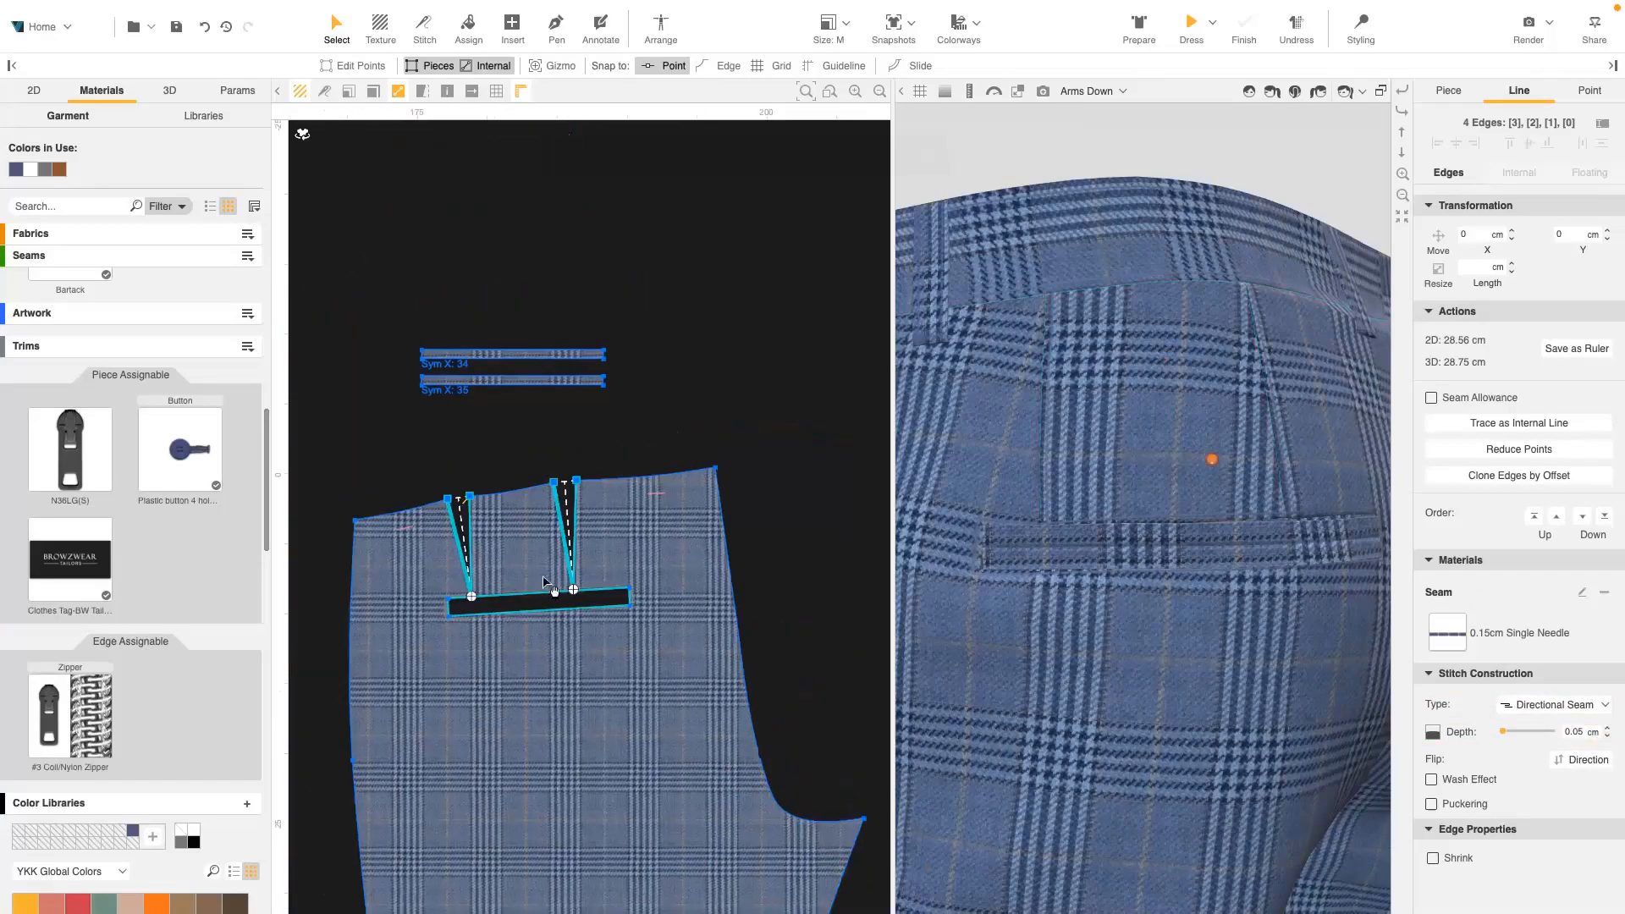
scroll(480, 381, up, 6)
click(535, 327)
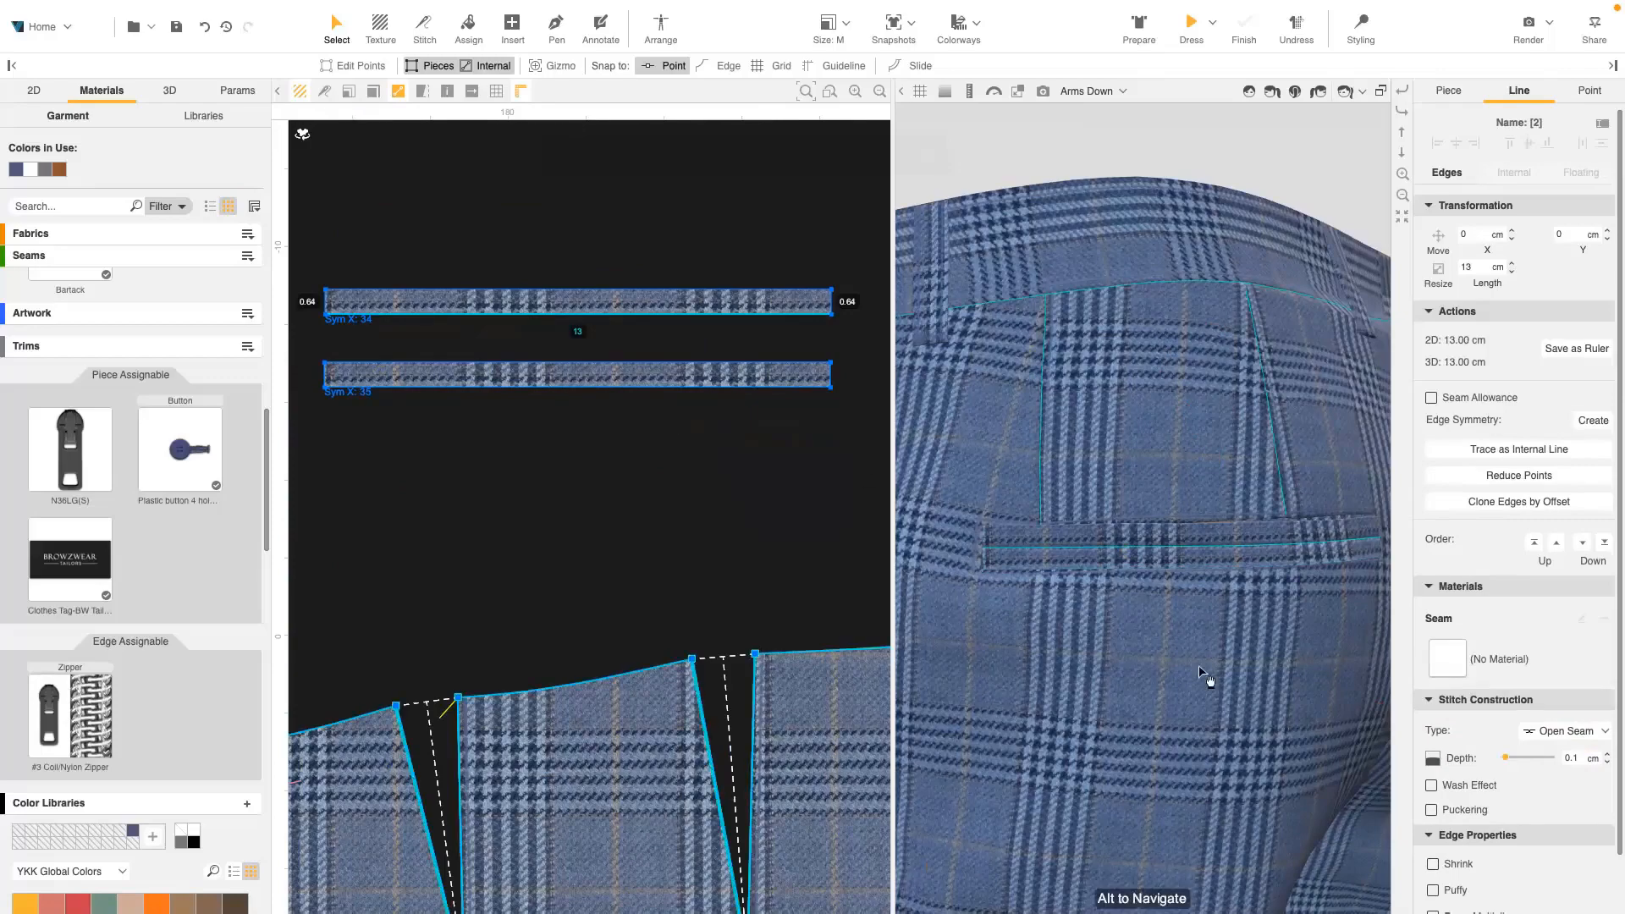
click(1577, 759)
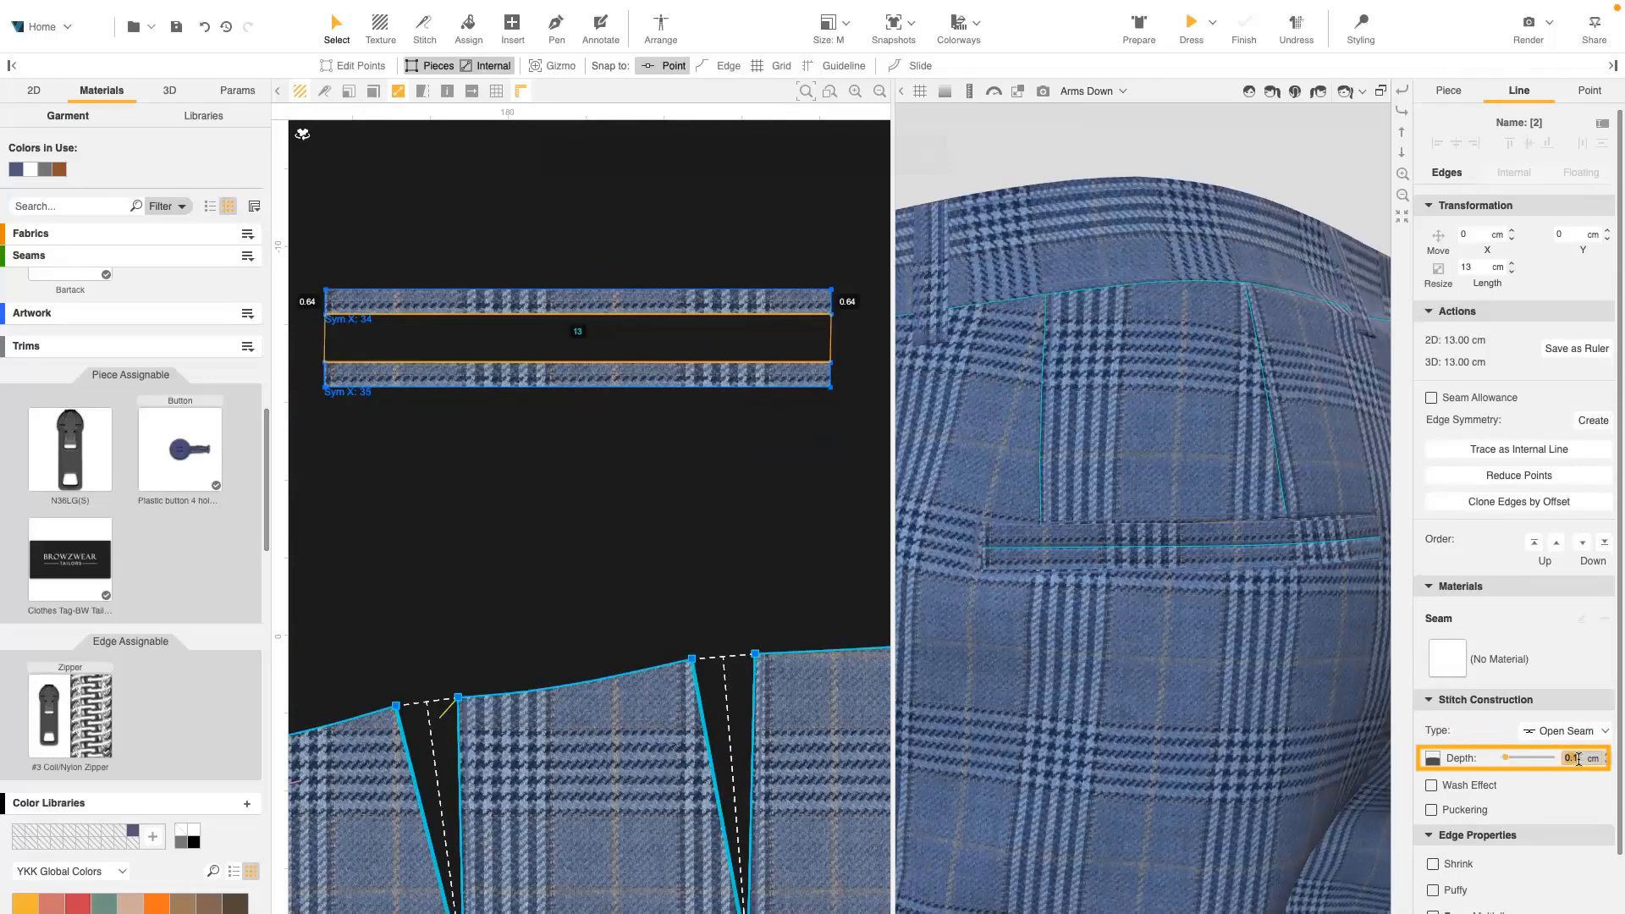
click(716, 291)
- Examine the back of the trousers and the leg hems in the 3D view
scroll(729, 639, down, 5)
middle_drag(729, 639, 640, 424)
scroll(1151, 506, down, 5)
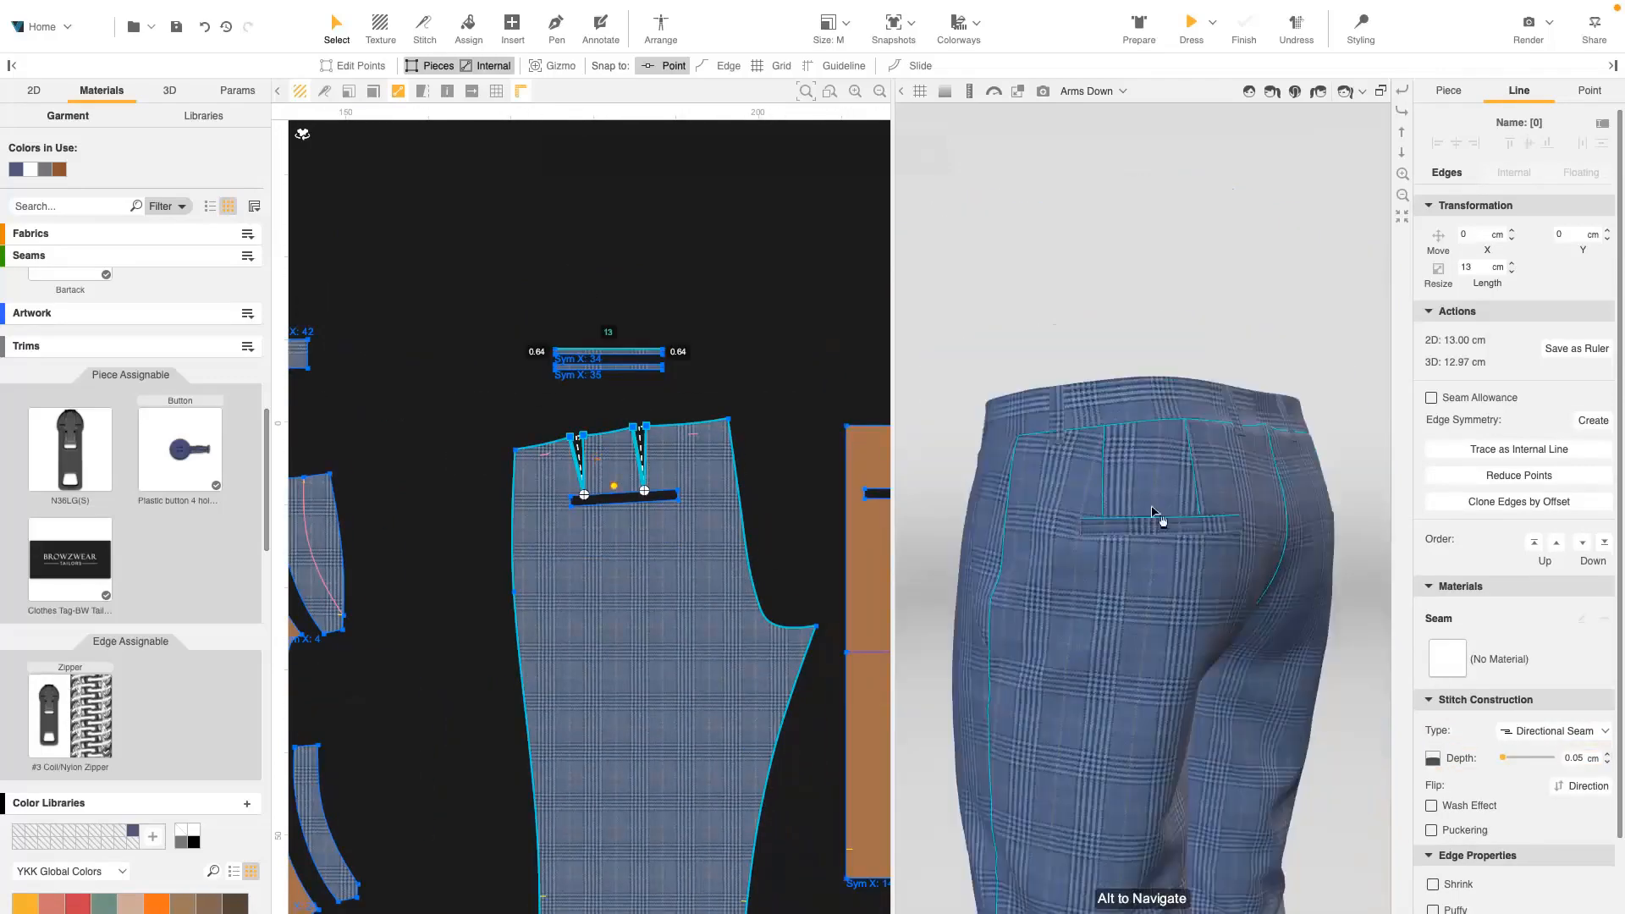
drag(1364, 562, 1278, 574)
middle_drag(1278, 574, 1303, 414)
drag(1359, 414, 1278, 423)
middle_drag(1255, 740, 1227, 368)
drag(910, 614, 954, 637)
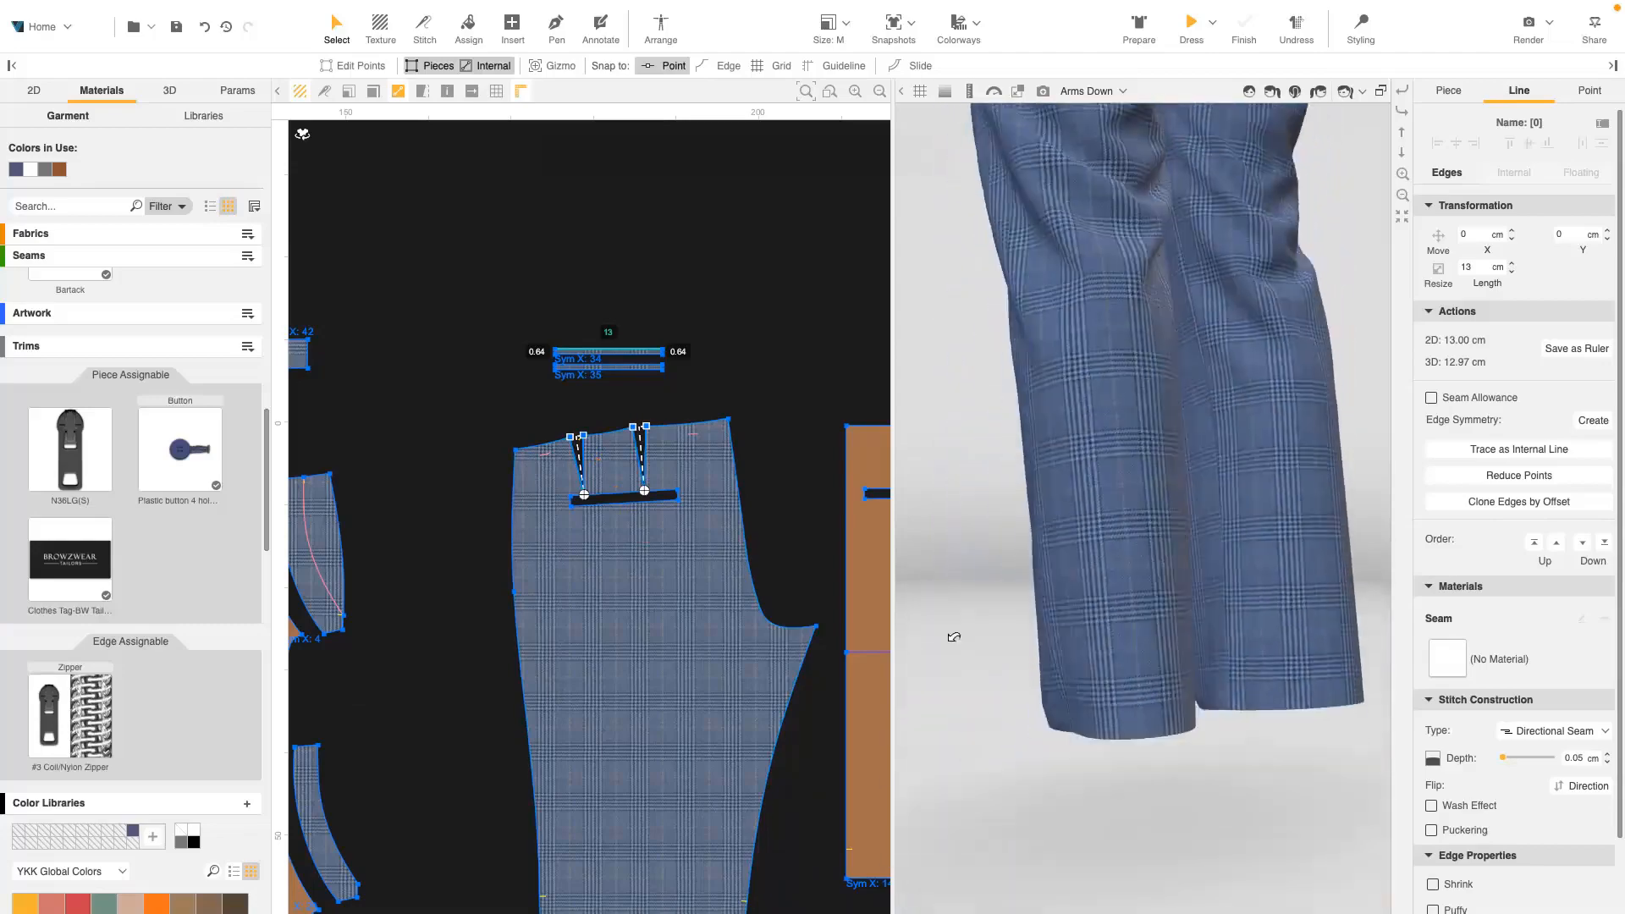
scroll(954, 637, up, 5)
scroll(714, 773, down, 5)
scroll(696, 621, up, 8)
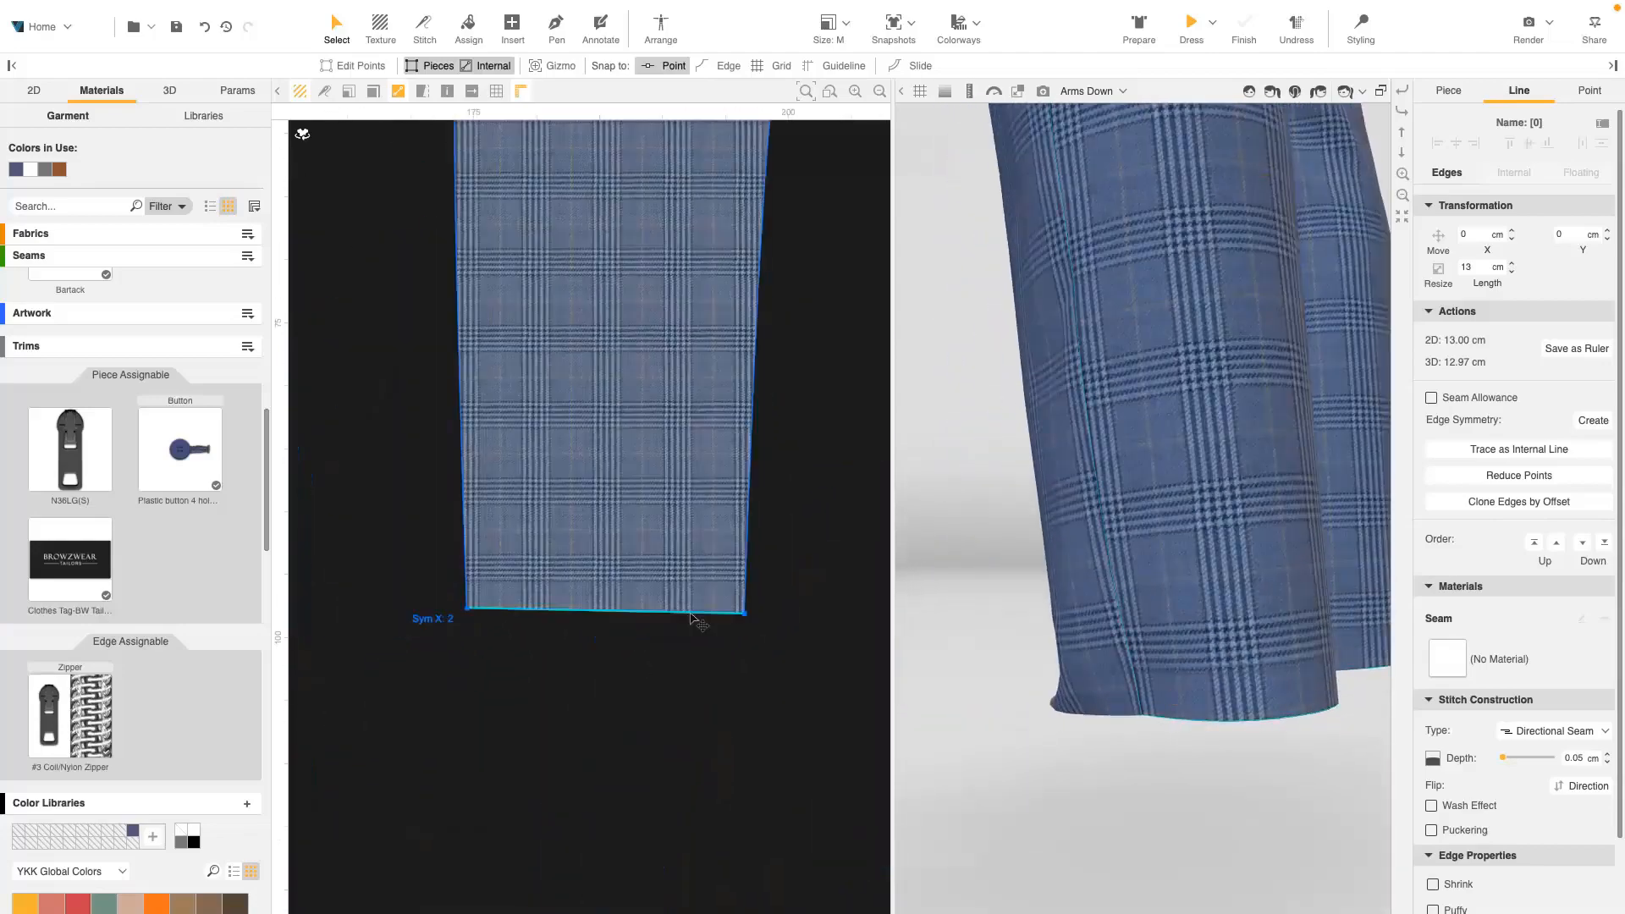
- Change the seam type of the hem edges on the four front and back leg panels together
click(691, 615)
scroll(691, 619, down, 1)
middle_drag(691, 619, 1032, 672)
shift+click(630, 676)
middle_drag(339, 653, 729, 672)
shift+click(635, 719)
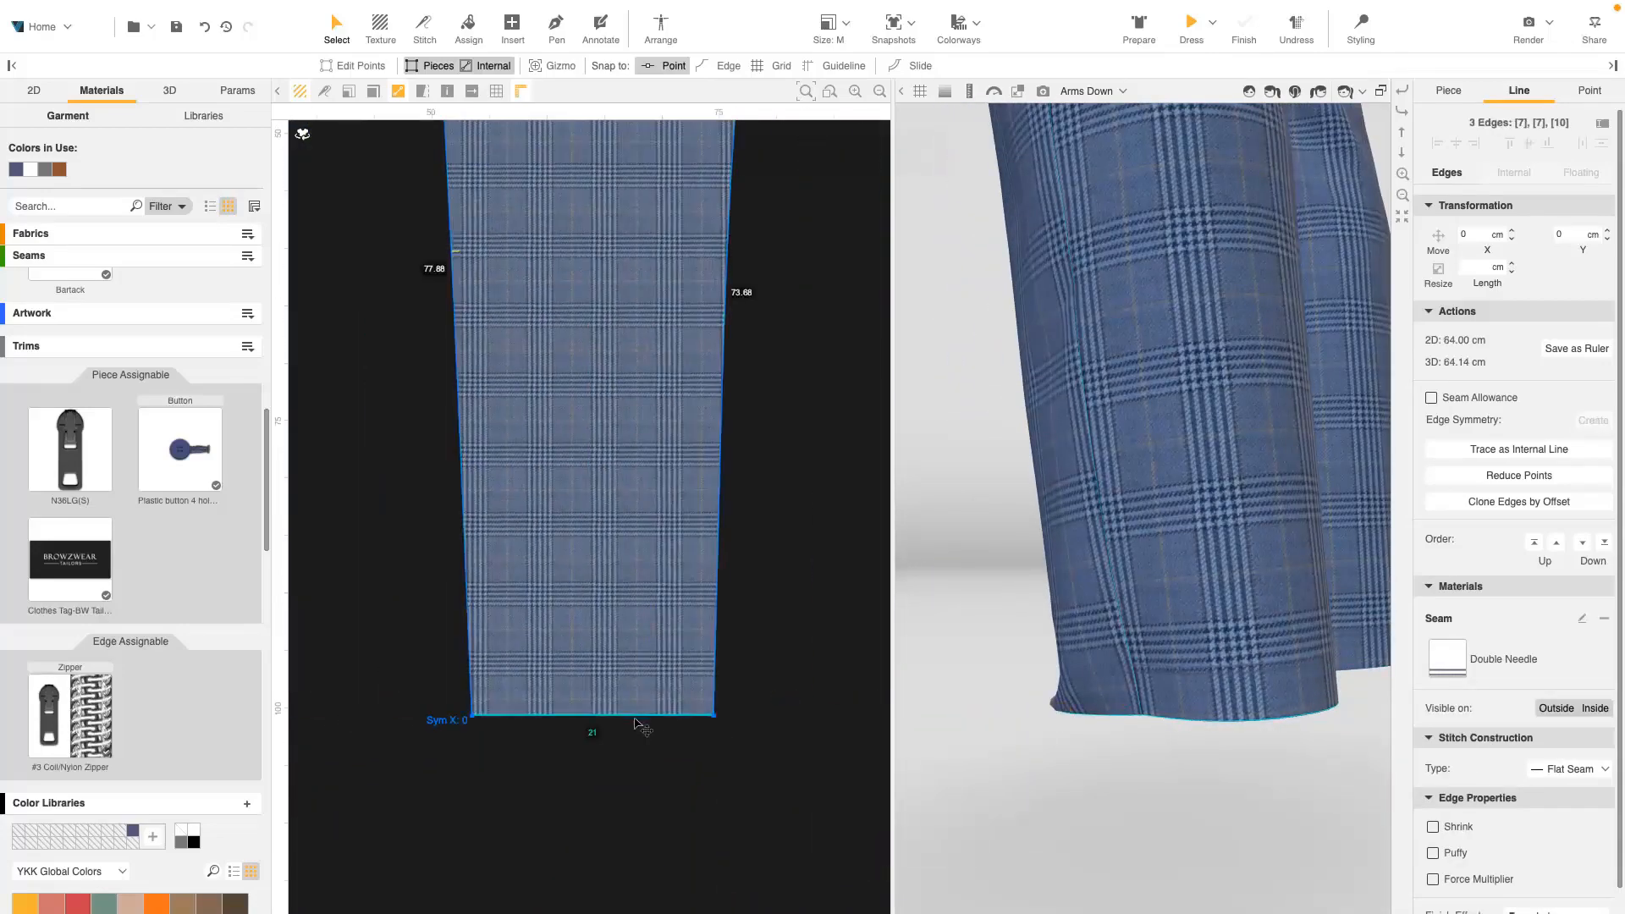
middle_drag(635, 719, 1047, 703)
middle_drag(479, 657, 877, 655)
shift+click(582, 692)
scroll(644, 694, down, 5)
middle_drag(677, 696, 411, 695)
middle_drag(773, 703, 369, 699)
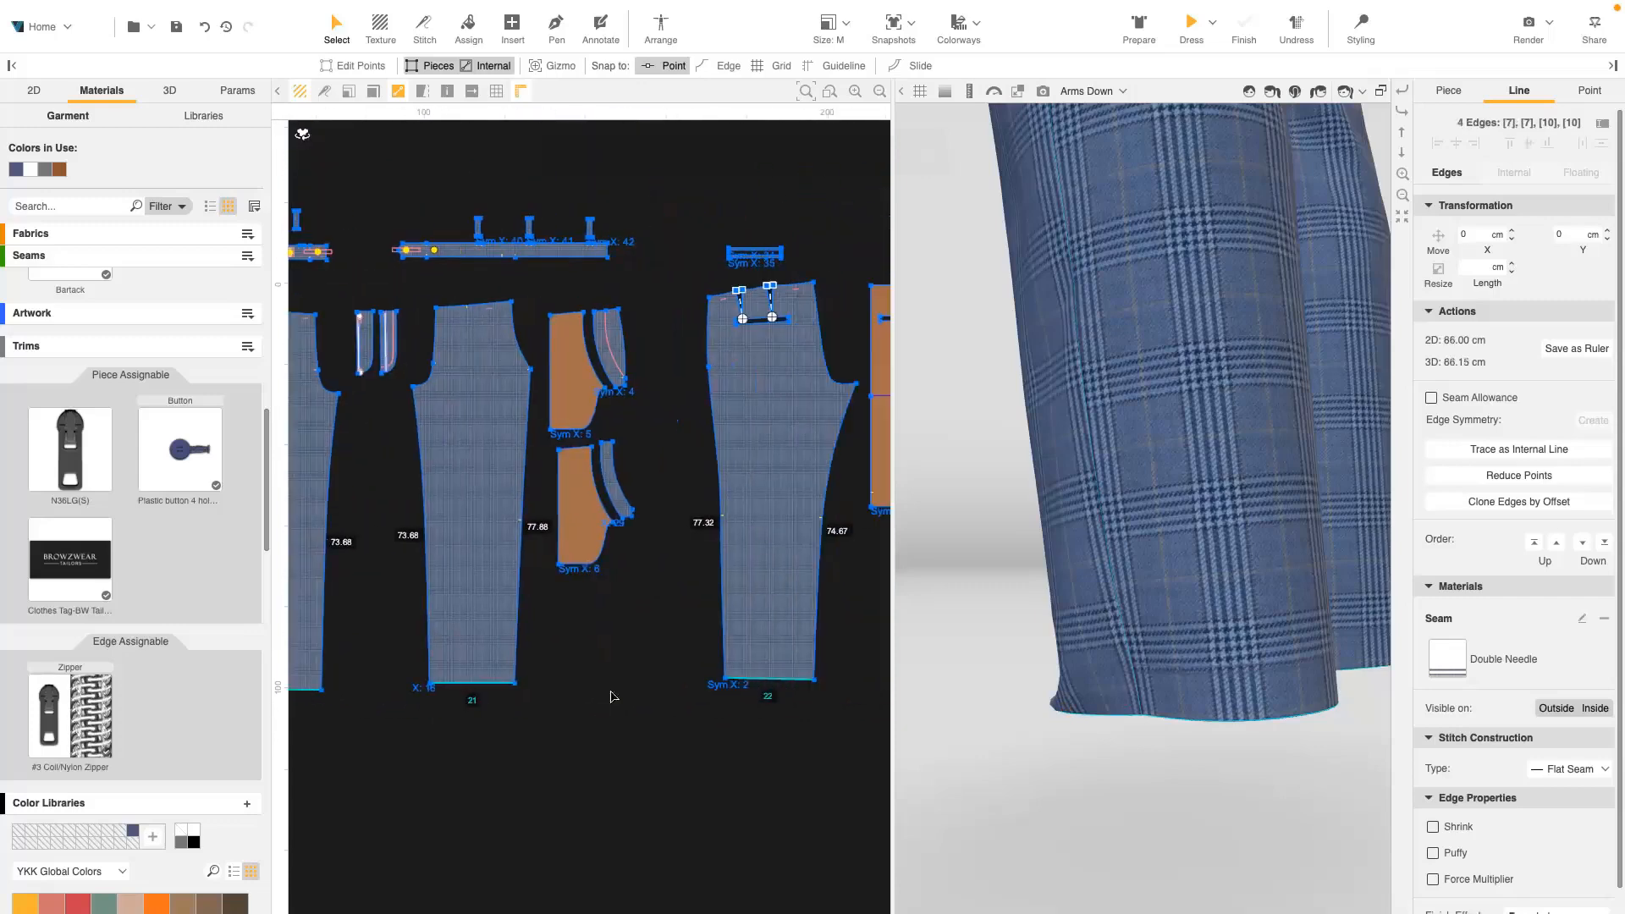
click(1568, 769)
click(1552, 789)
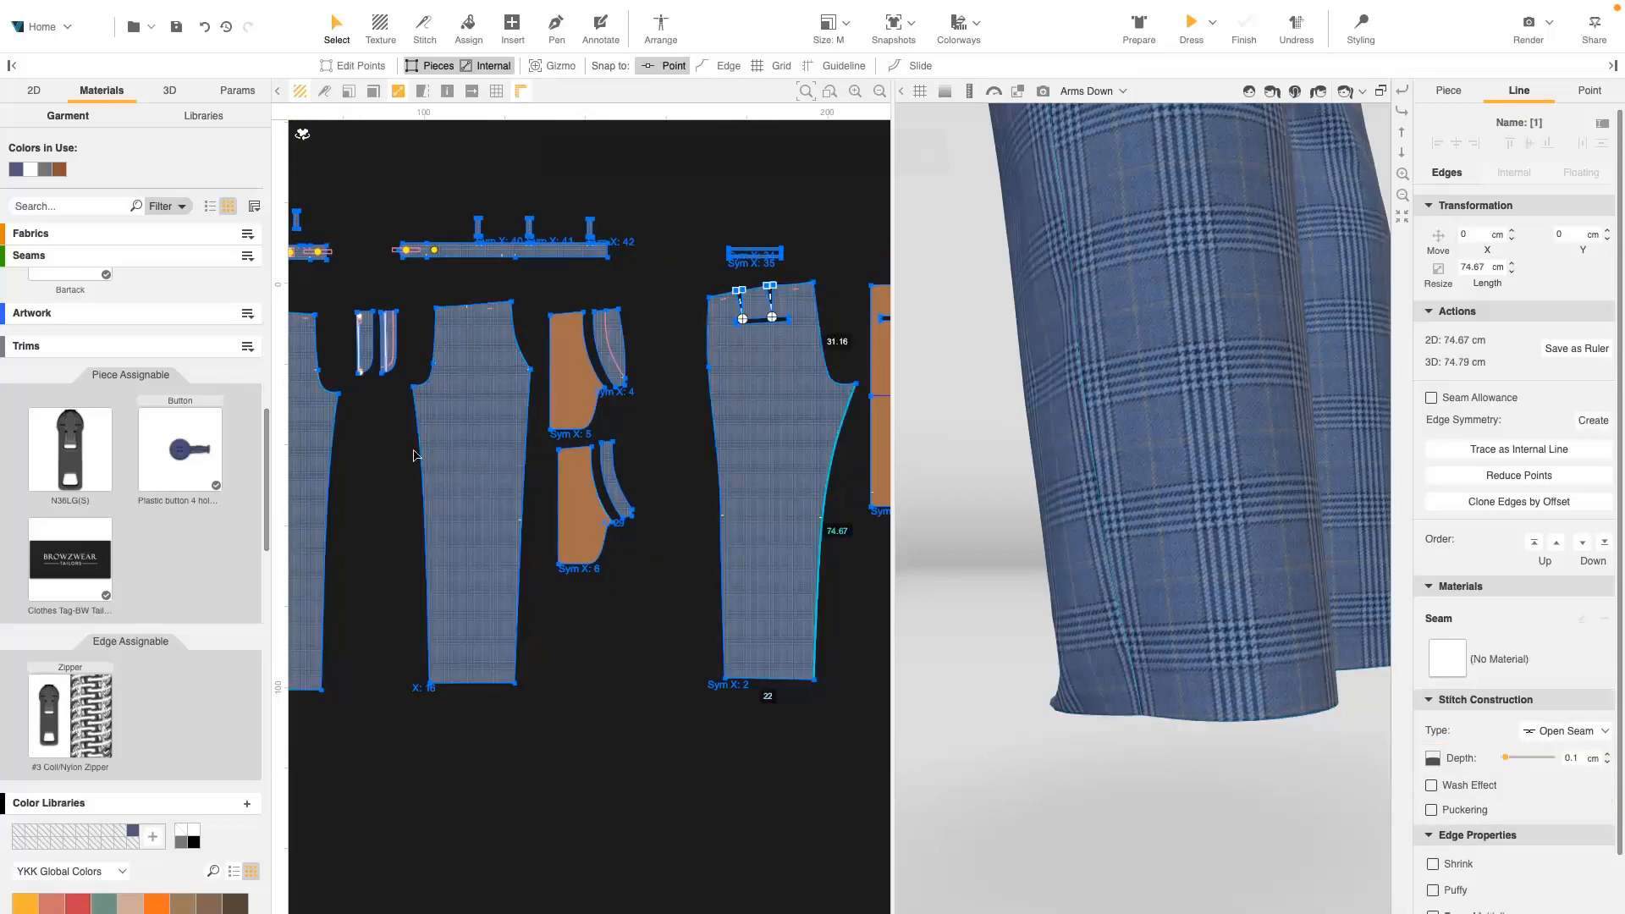
- Set the stitch depth of the front and back inseam edges to 0.08 cm and preview the trousers' back in a ray-trace render
click(1578, 758)
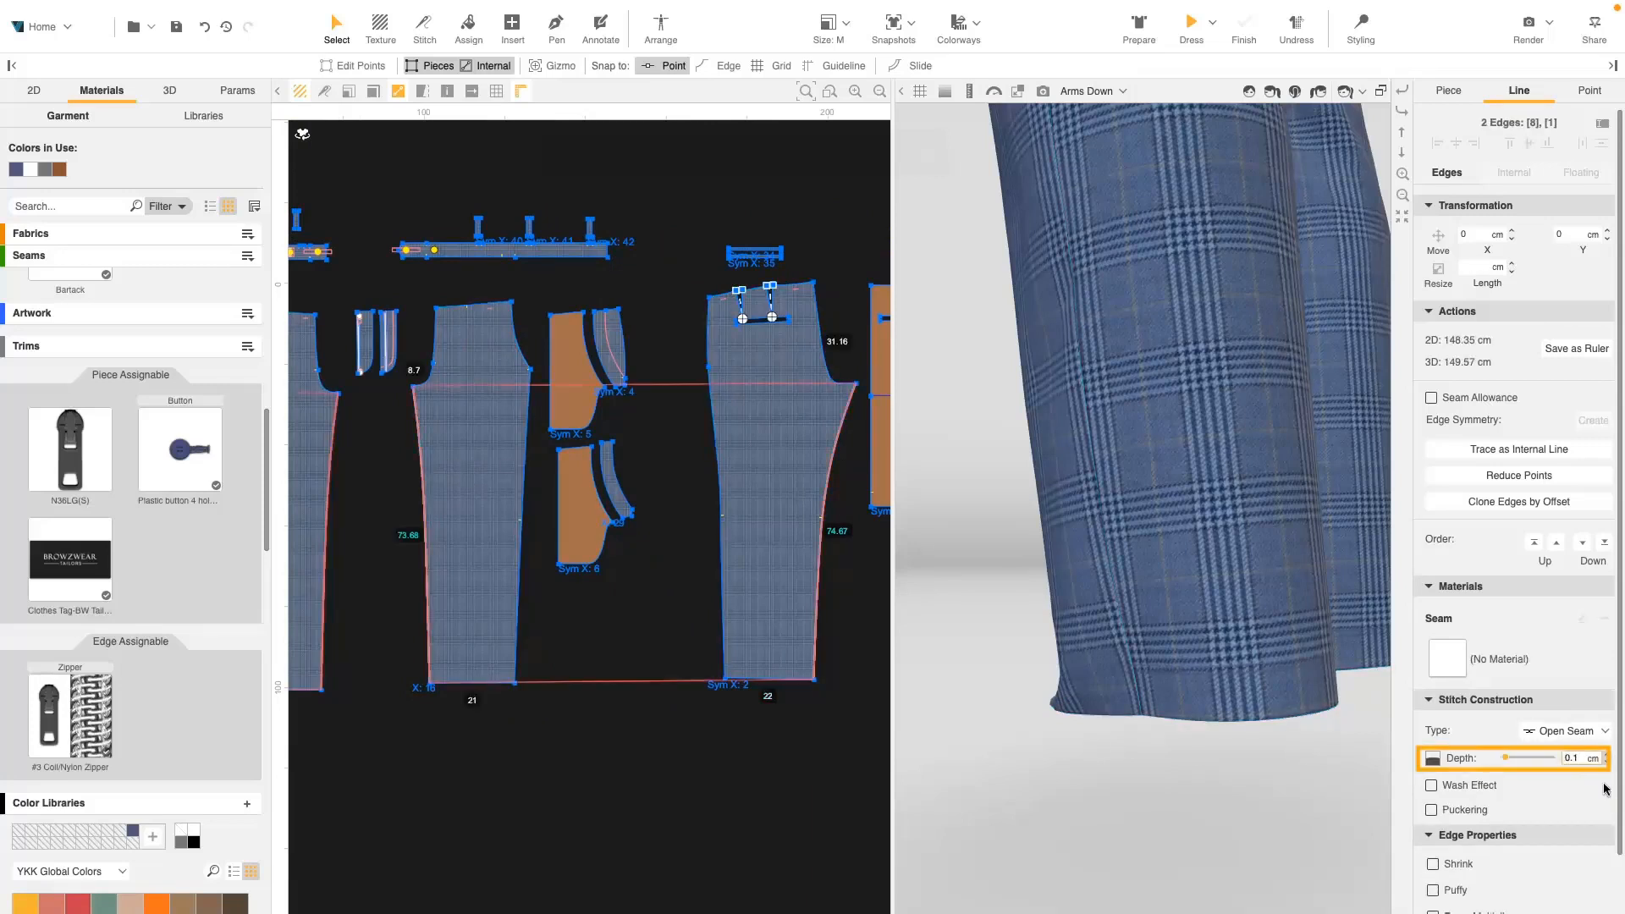
key(Return)
scroll(1202, 474, down, 5)
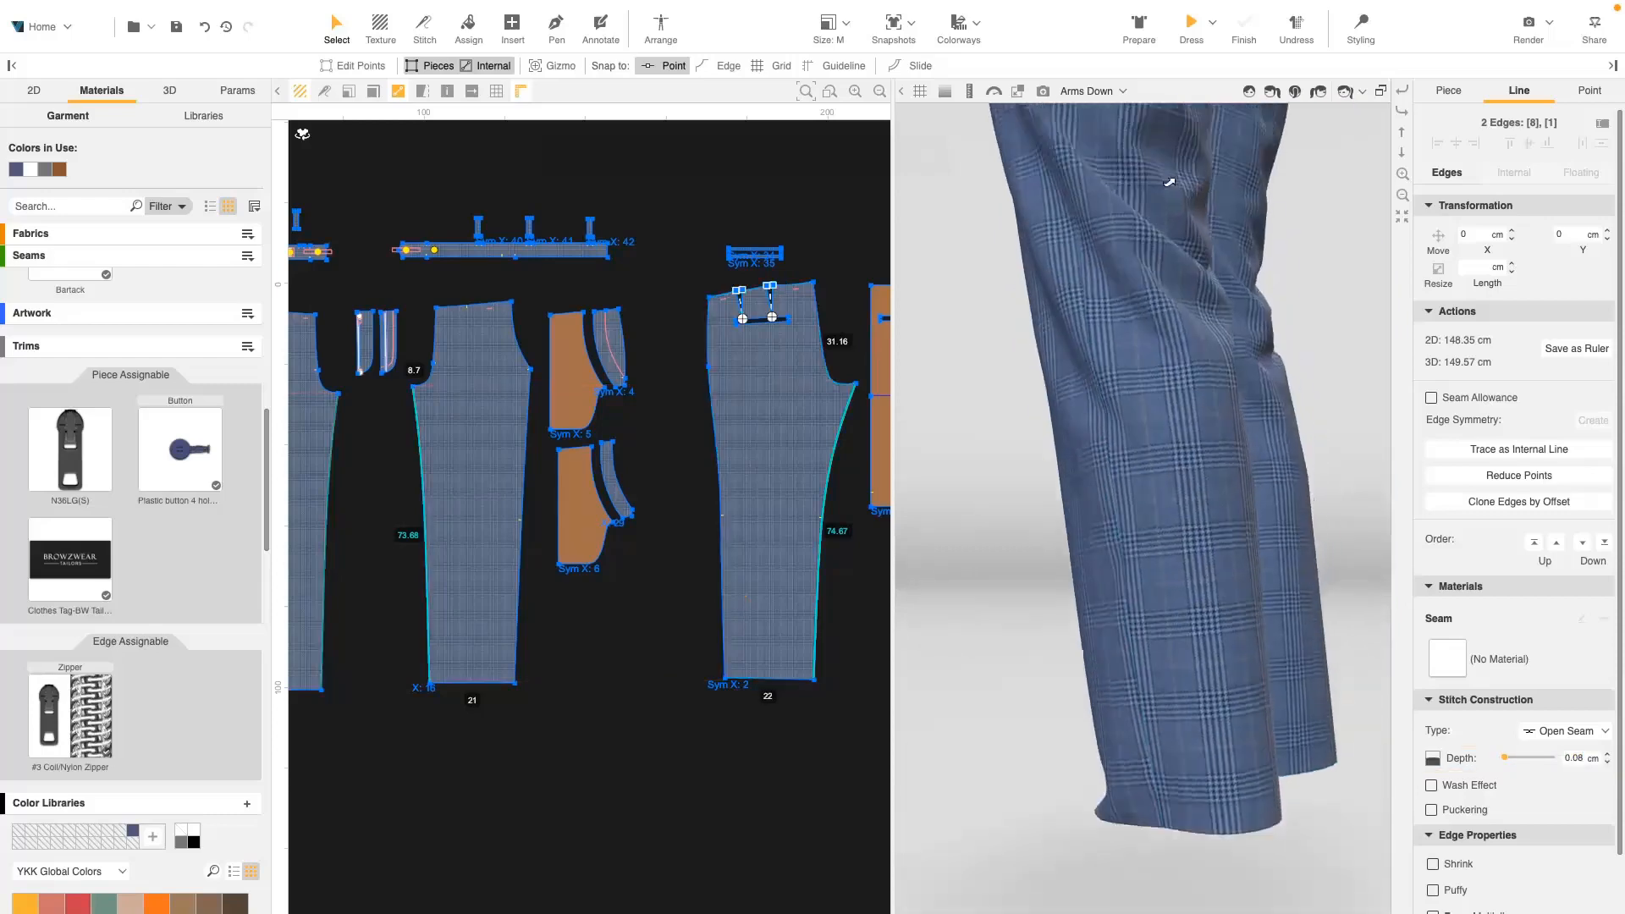
middle_drag(1262, 339, 1288, 756)
click(1043, 90)
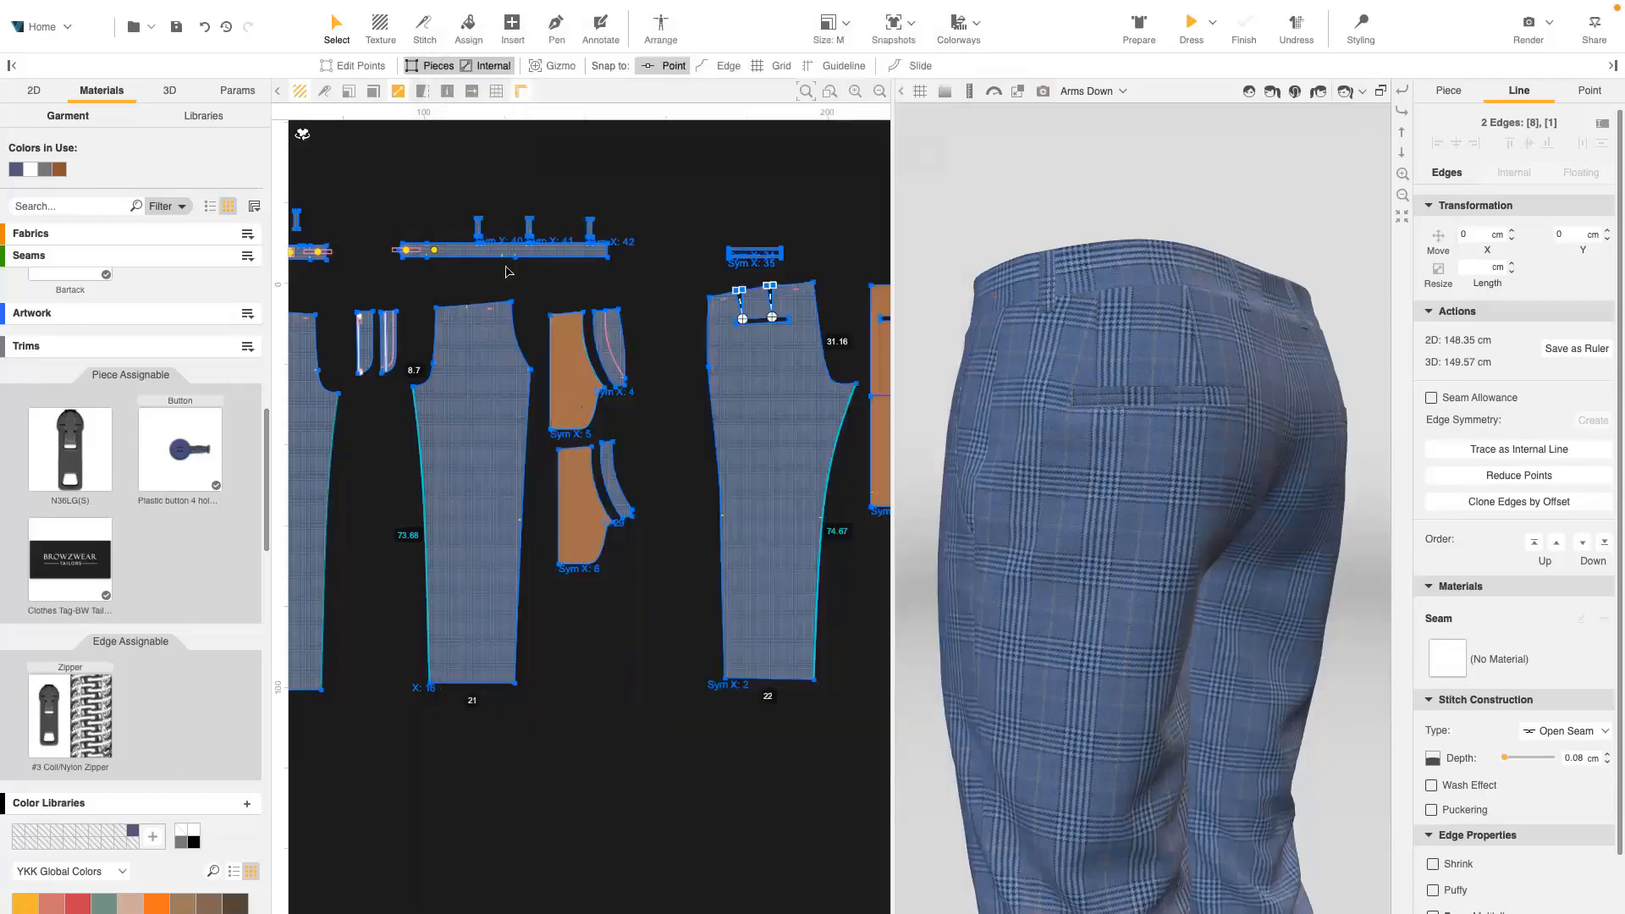
- Set the stitch depth of all upper-edge segments along both waistband pieces to 0.05 cm together
scroll(511, 265, up, 5)
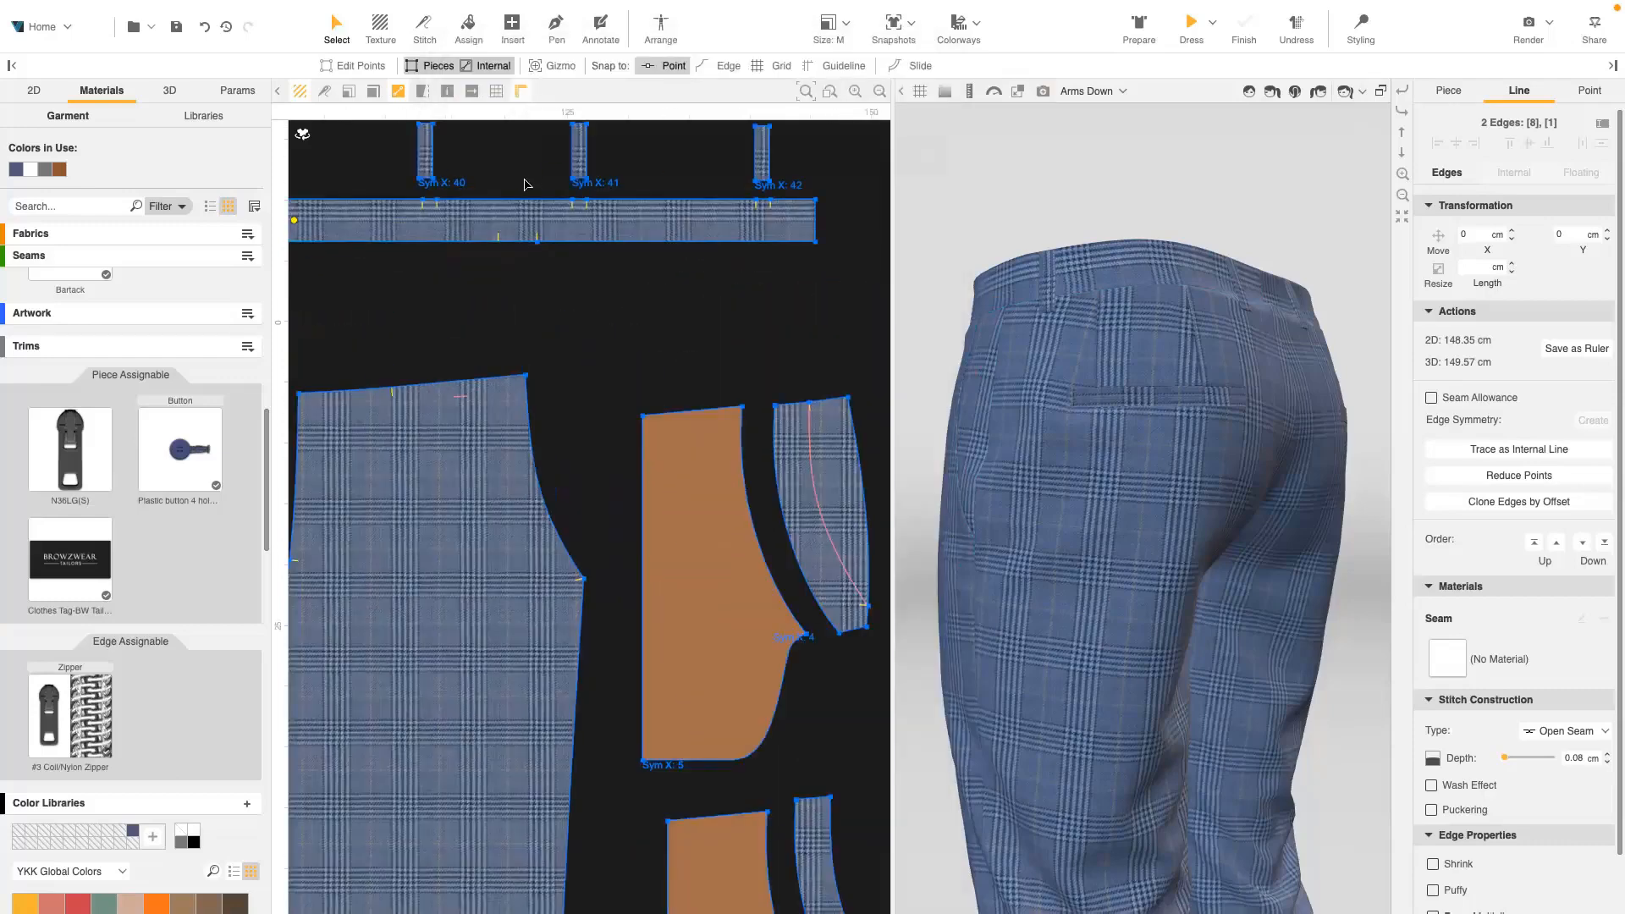
click(530, 201)
shift+click(580, 200)
shift+click(610, 200)
shift+click(763, 201)
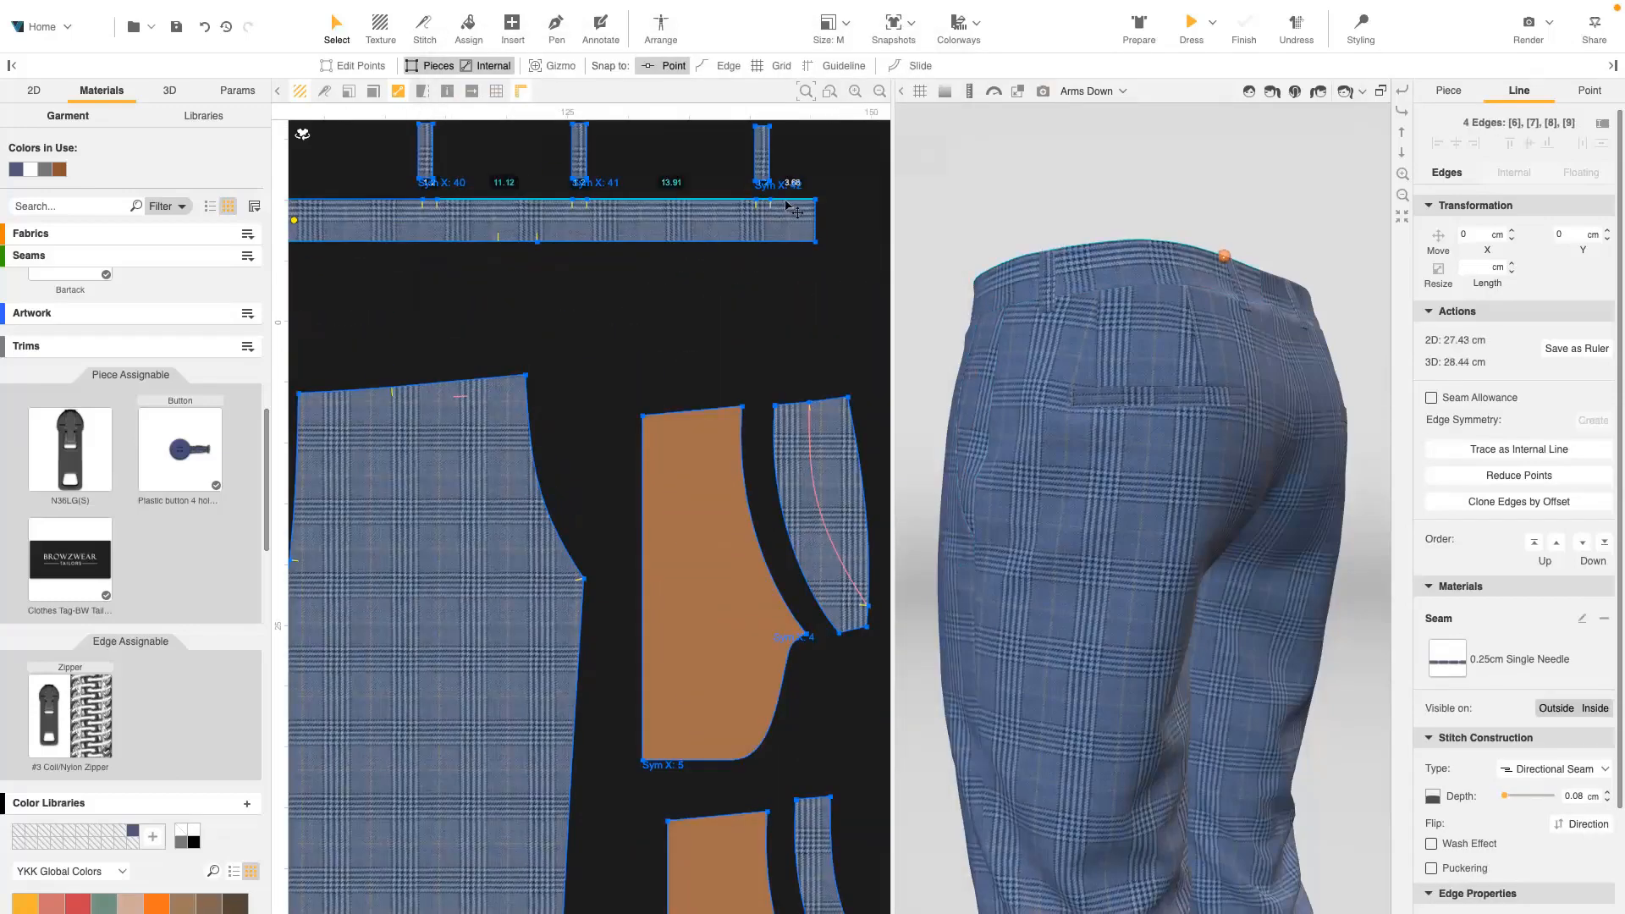
shift+click(789, 200)
middle_drag(427, 212, 693, 325)
shift+click(693, 310)
shift+click(589, 310)
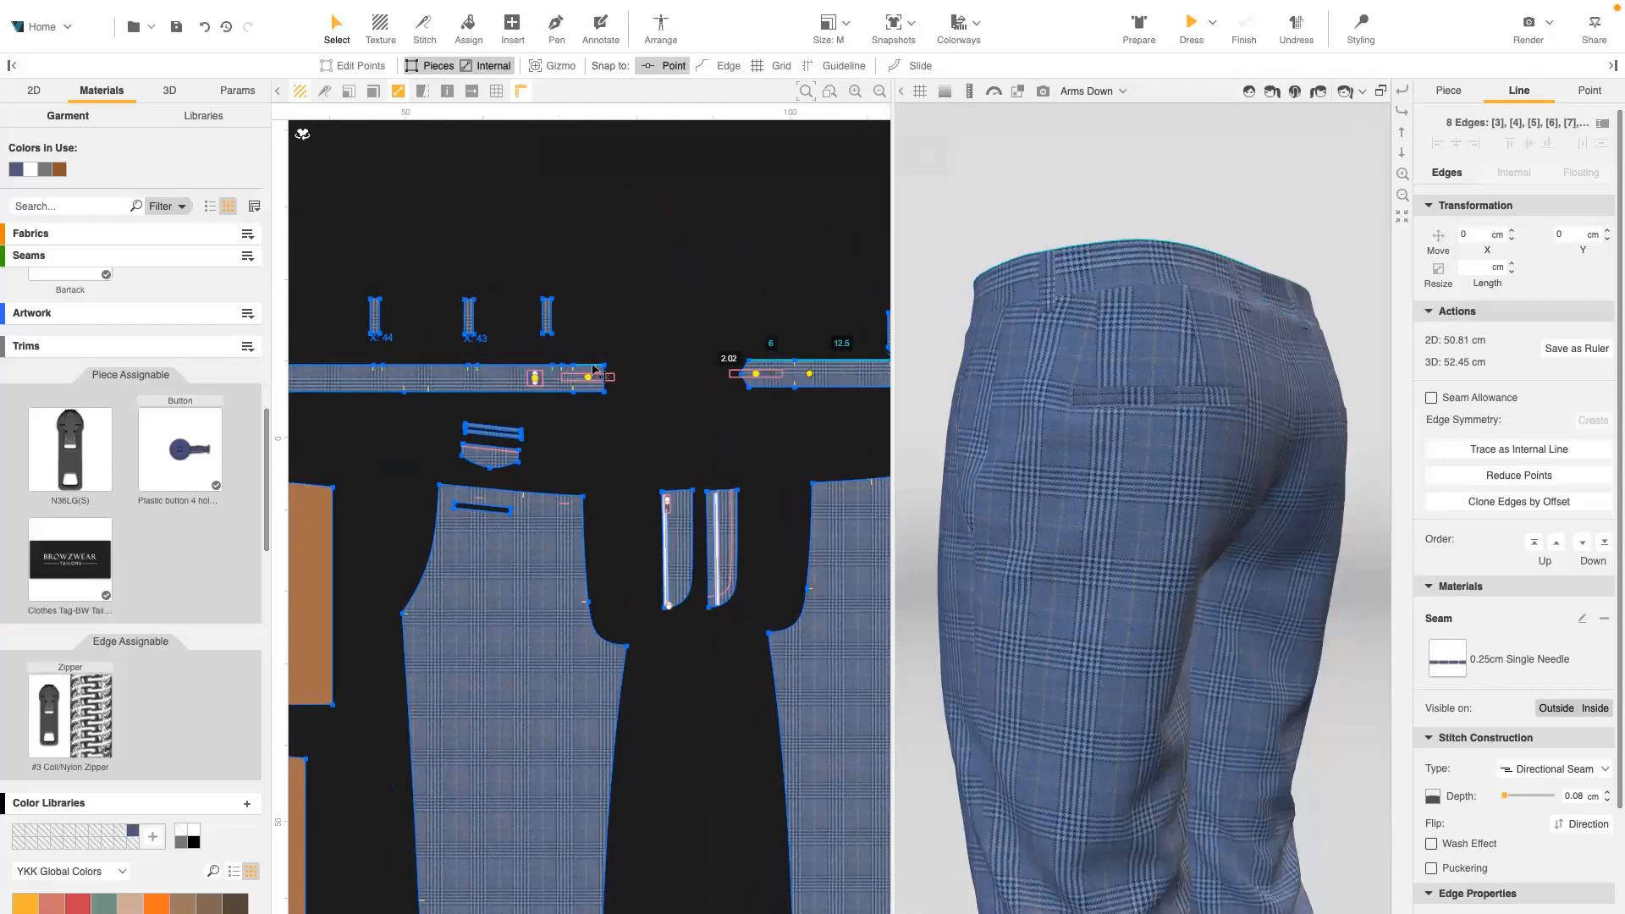
drag(596, 370, 472, 365)
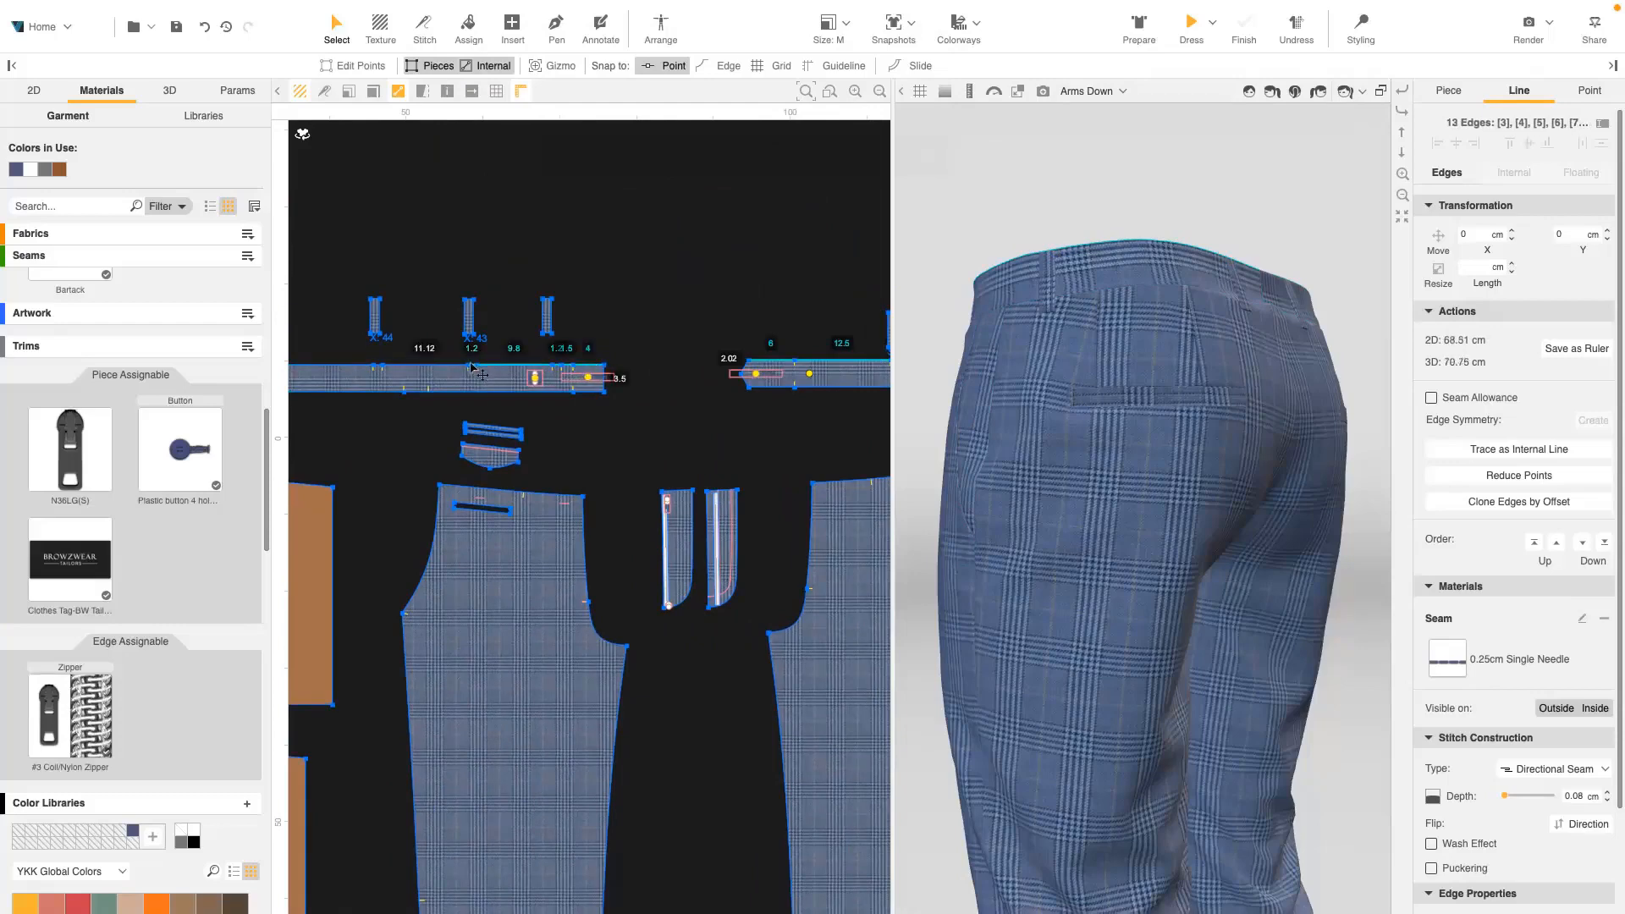
shift+click(425, 365)
middle_drag(426, 365, 747, 410)
scroll(720, 410, up, 5)
shift+click(713, 408)
shift+click(593, 408)
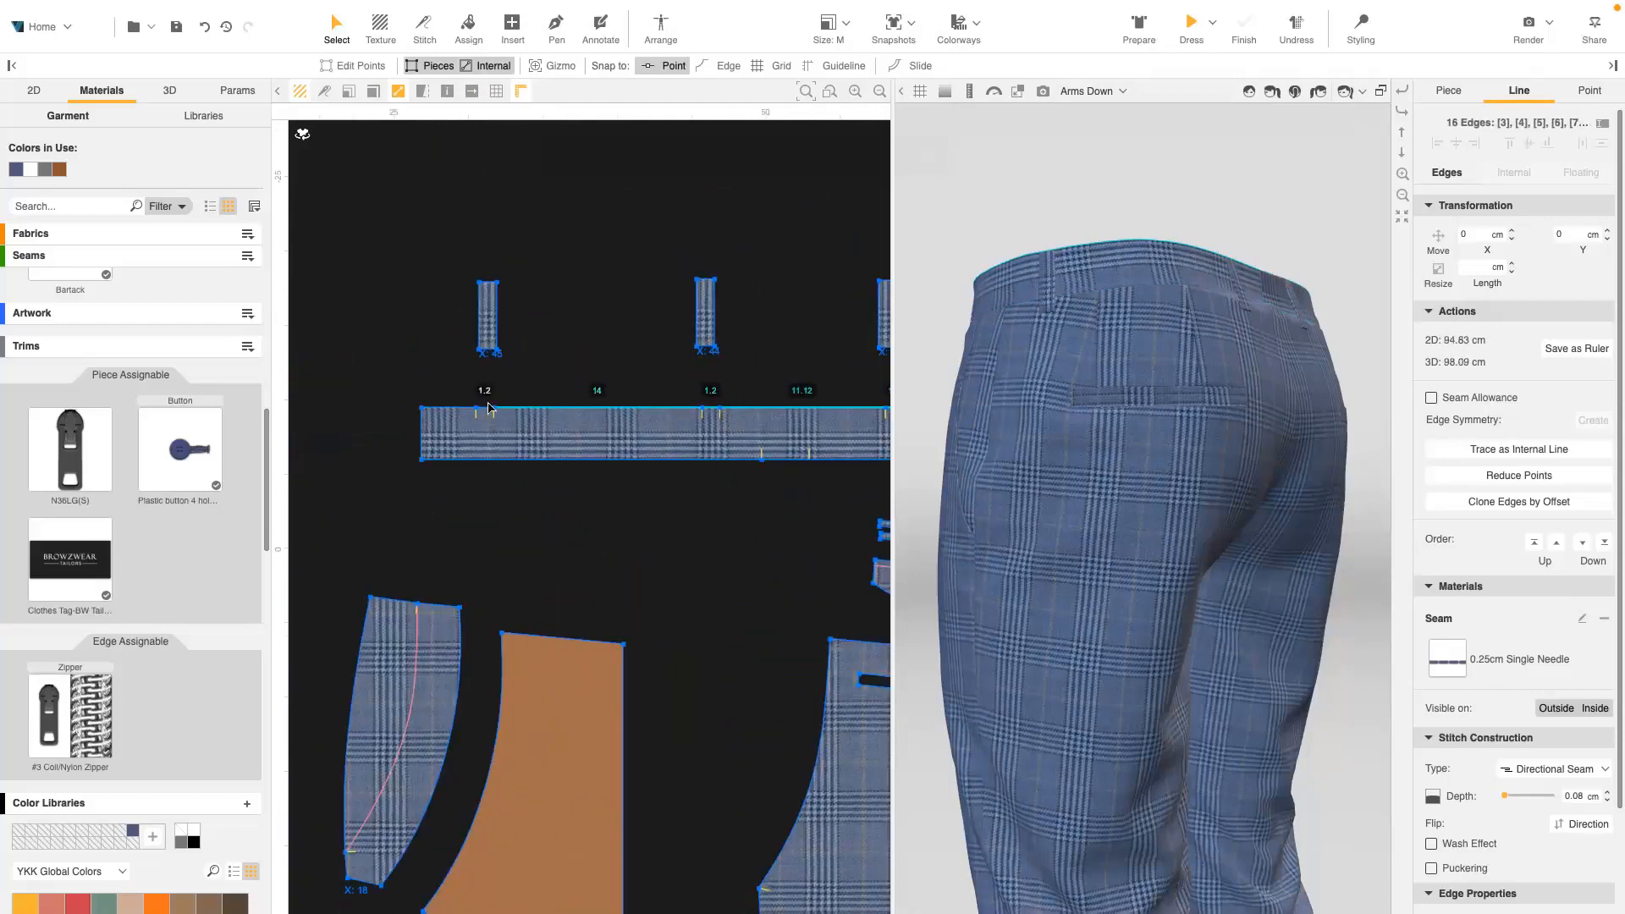
shift+click(487, 408)
shift+click(459, 409)
click(1585, 795)
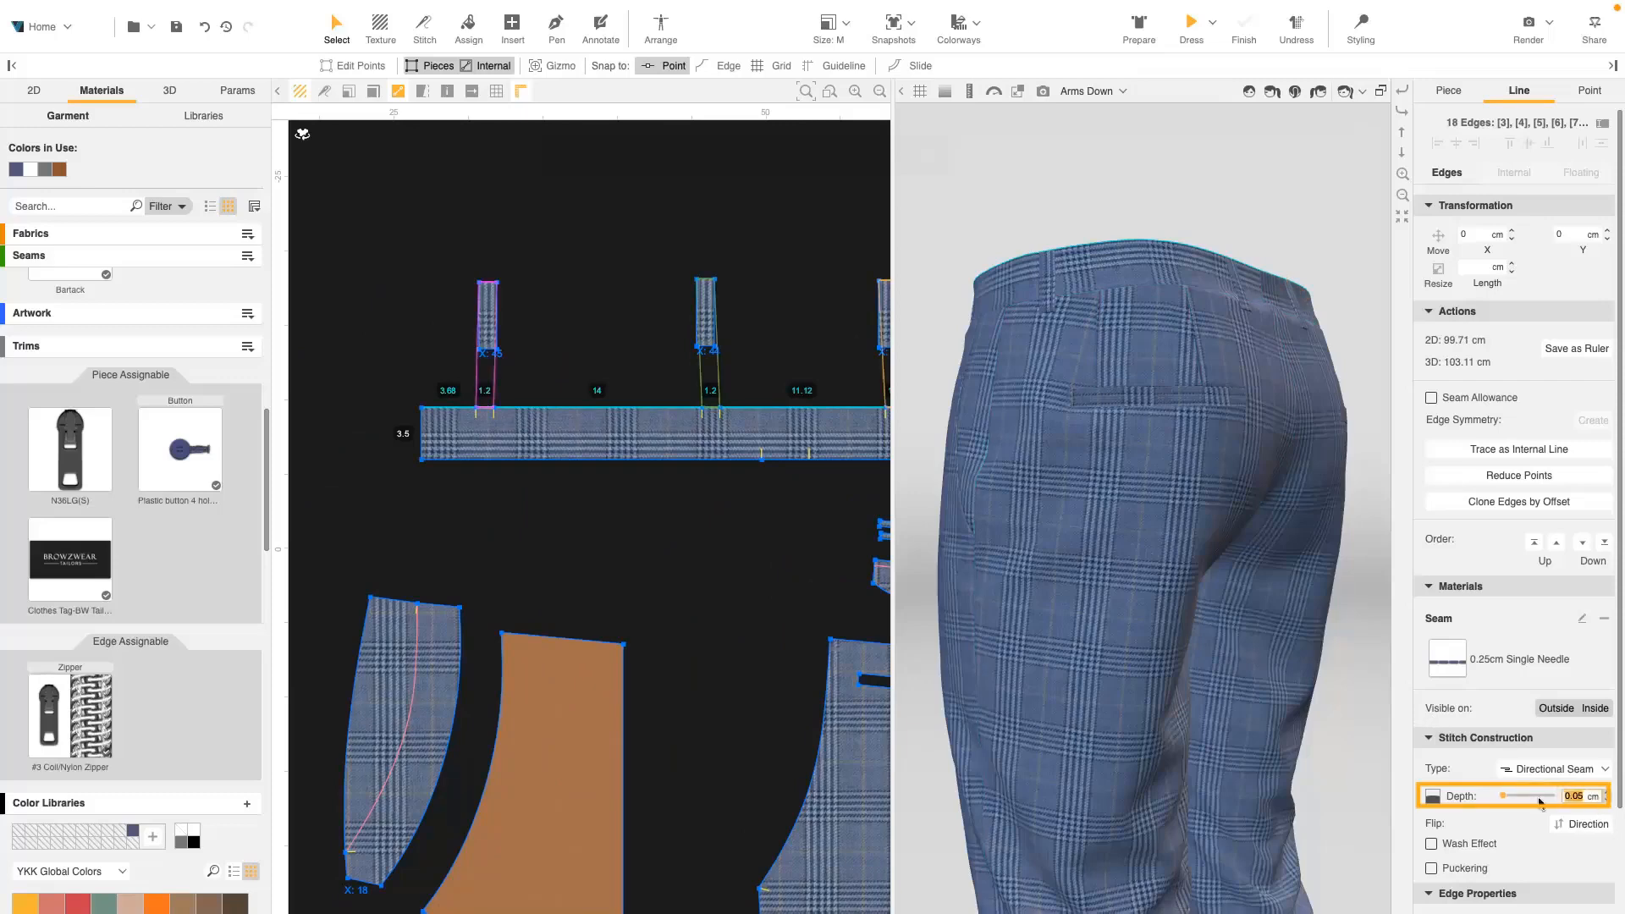
- Ray-trace a close front view of the waistband, button and fly
right_drag(960, 282, 1015, 520)
scroll(1016, 584, up, 5)
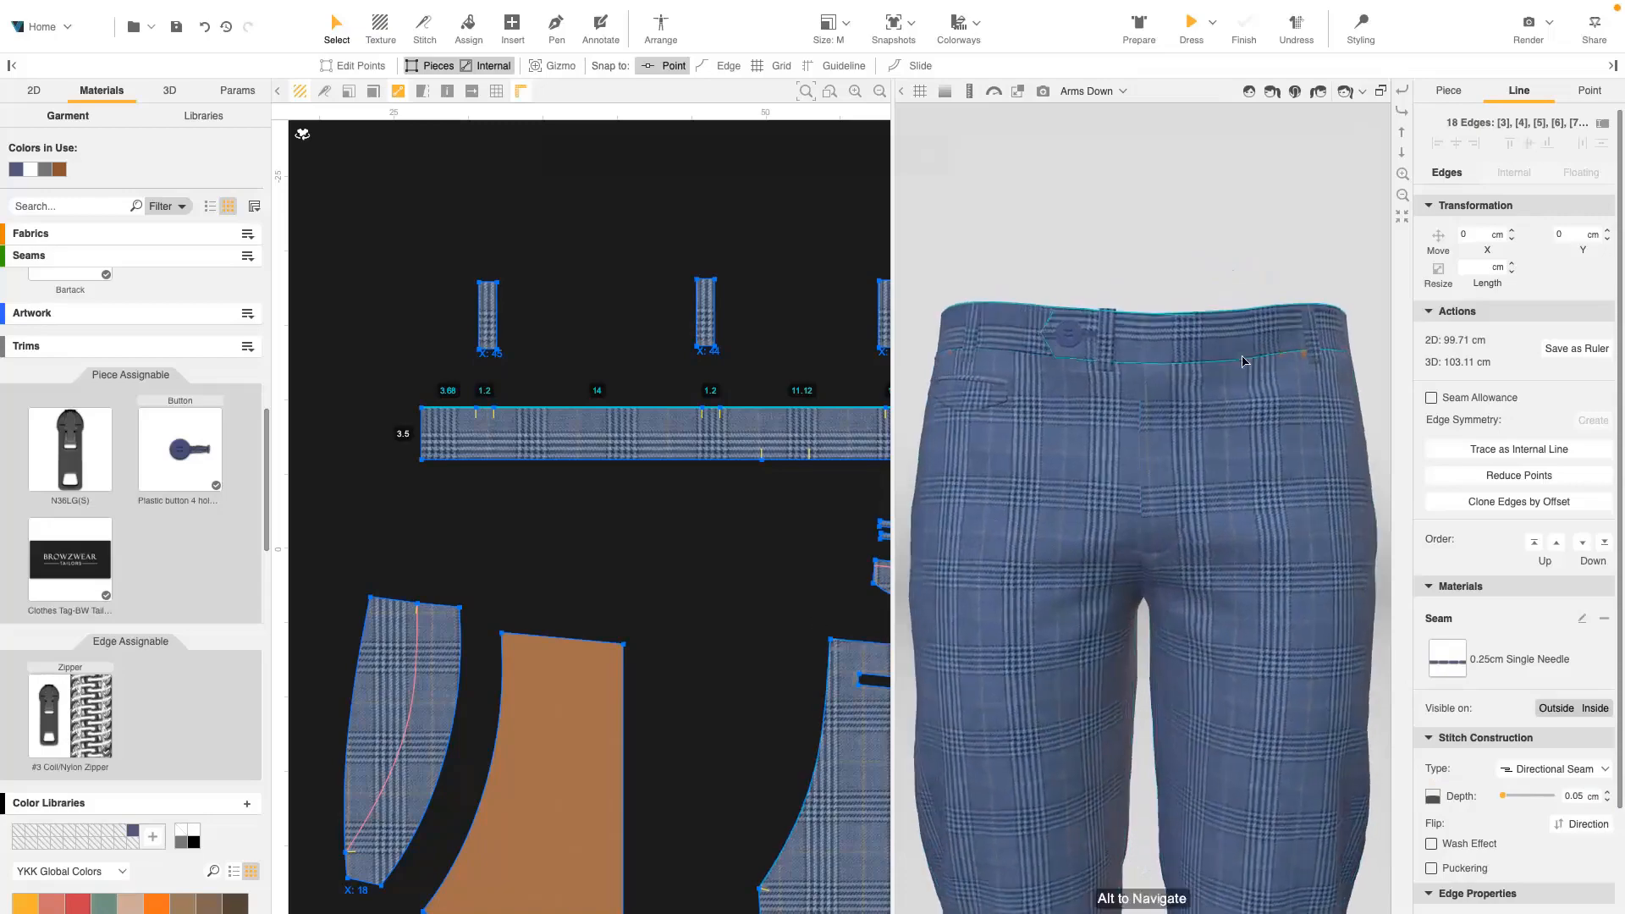
click(1043, 92)
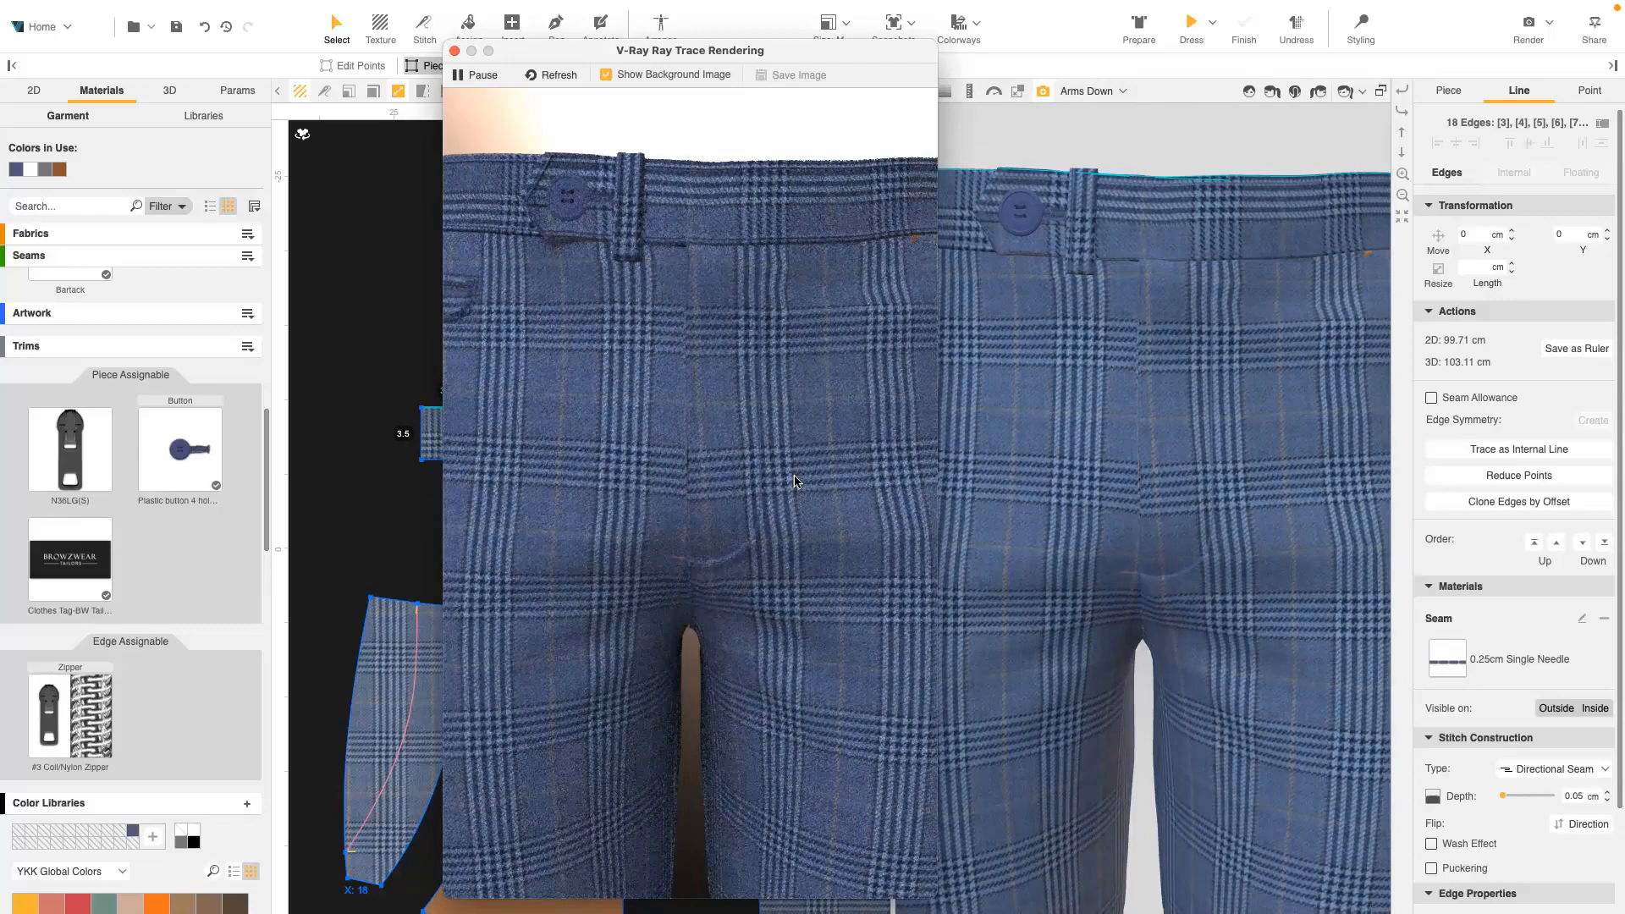
- Try to lower the stitch depth of the curved fly topstitch line with the ray-trace render open
click(1209, 468)
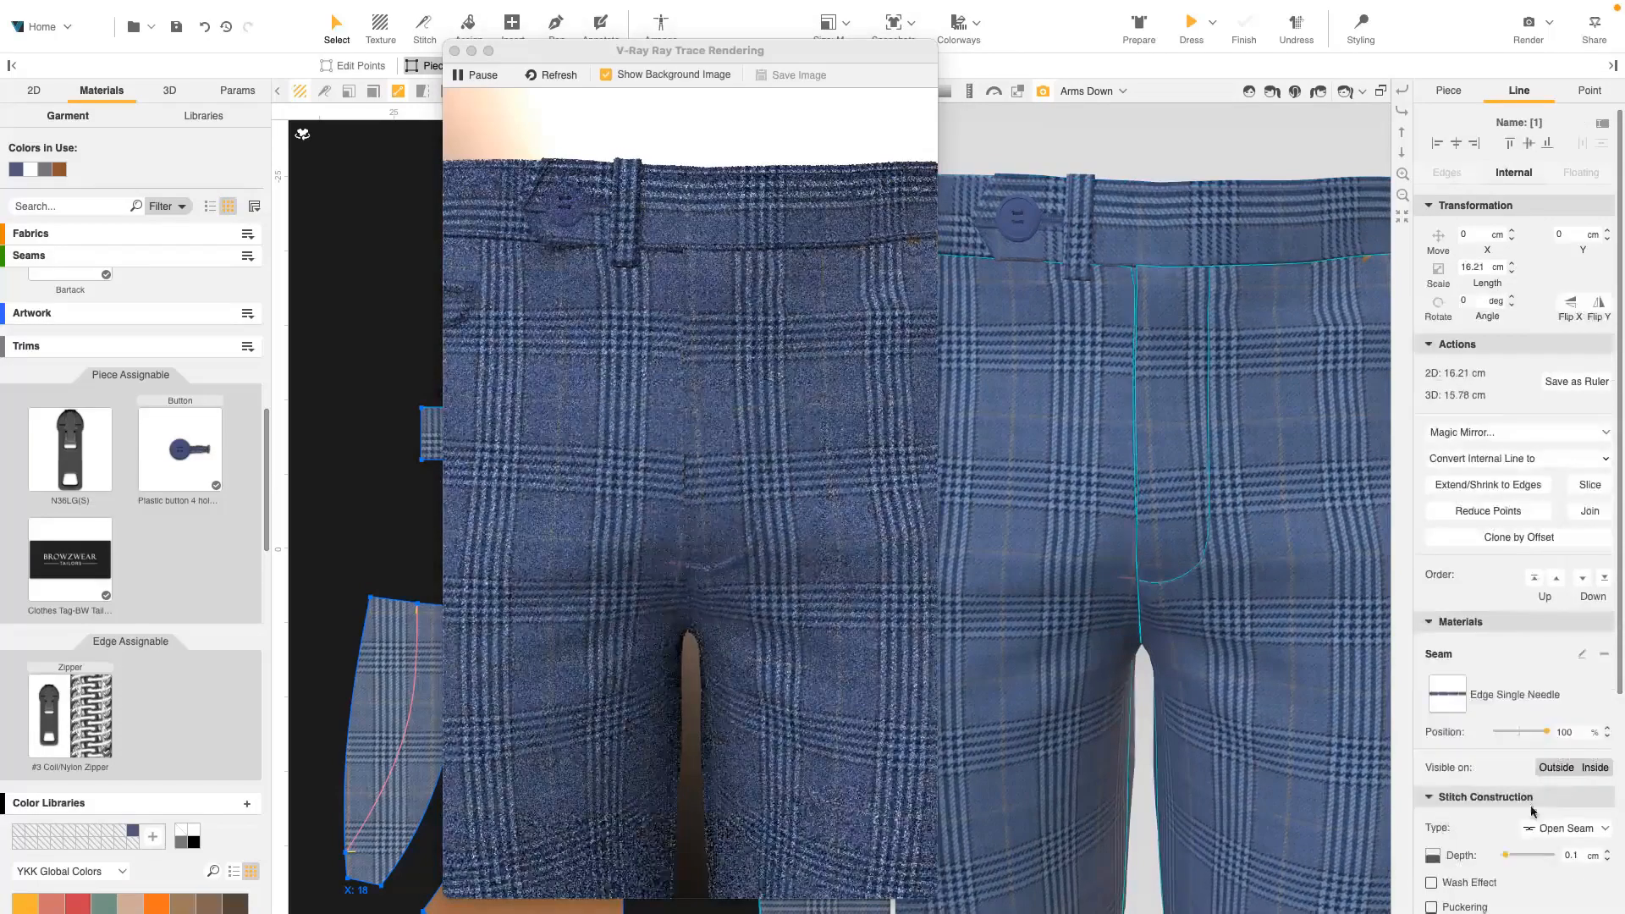
scroll(1566, 820, down, 1)
click(1575, 768)
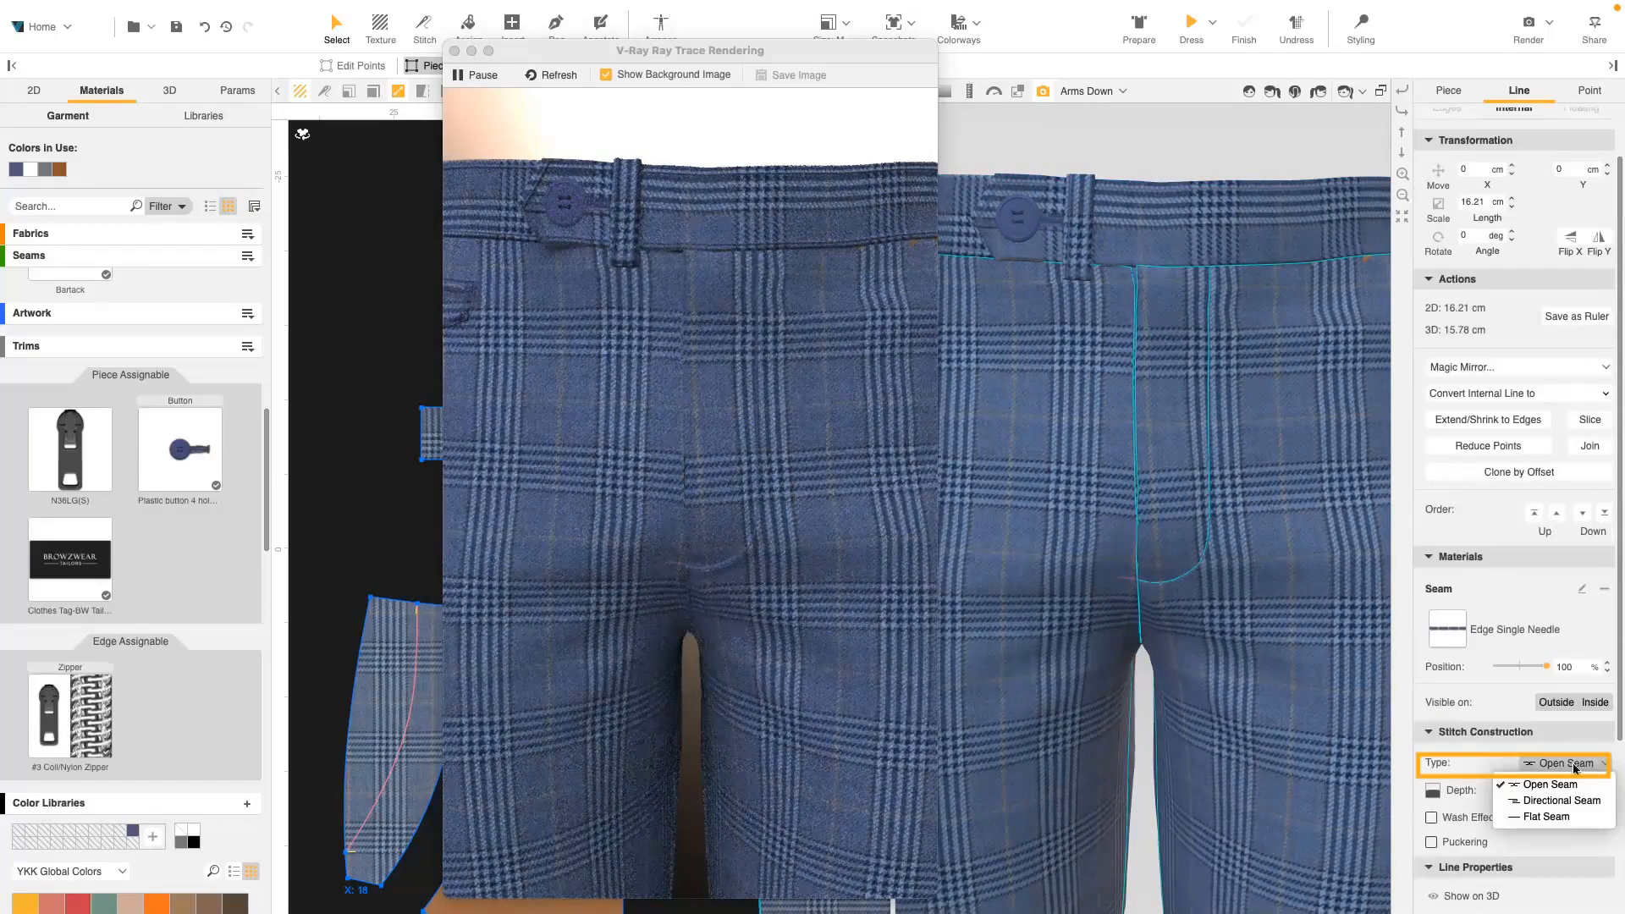
click(1572, 785)
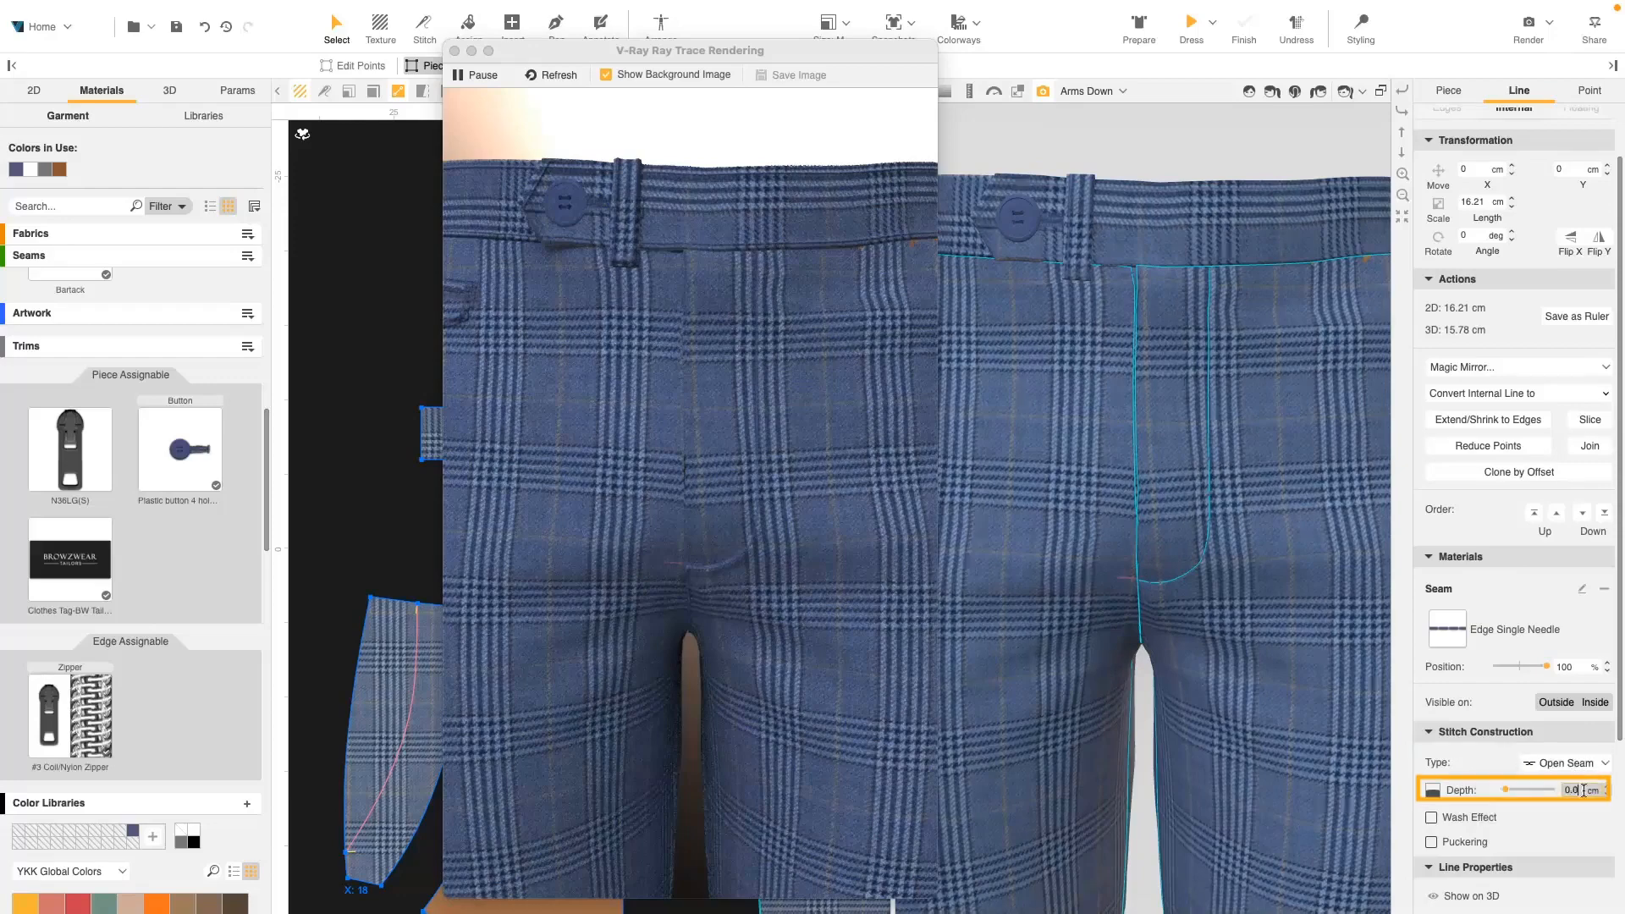
key(Escape)
key(1)
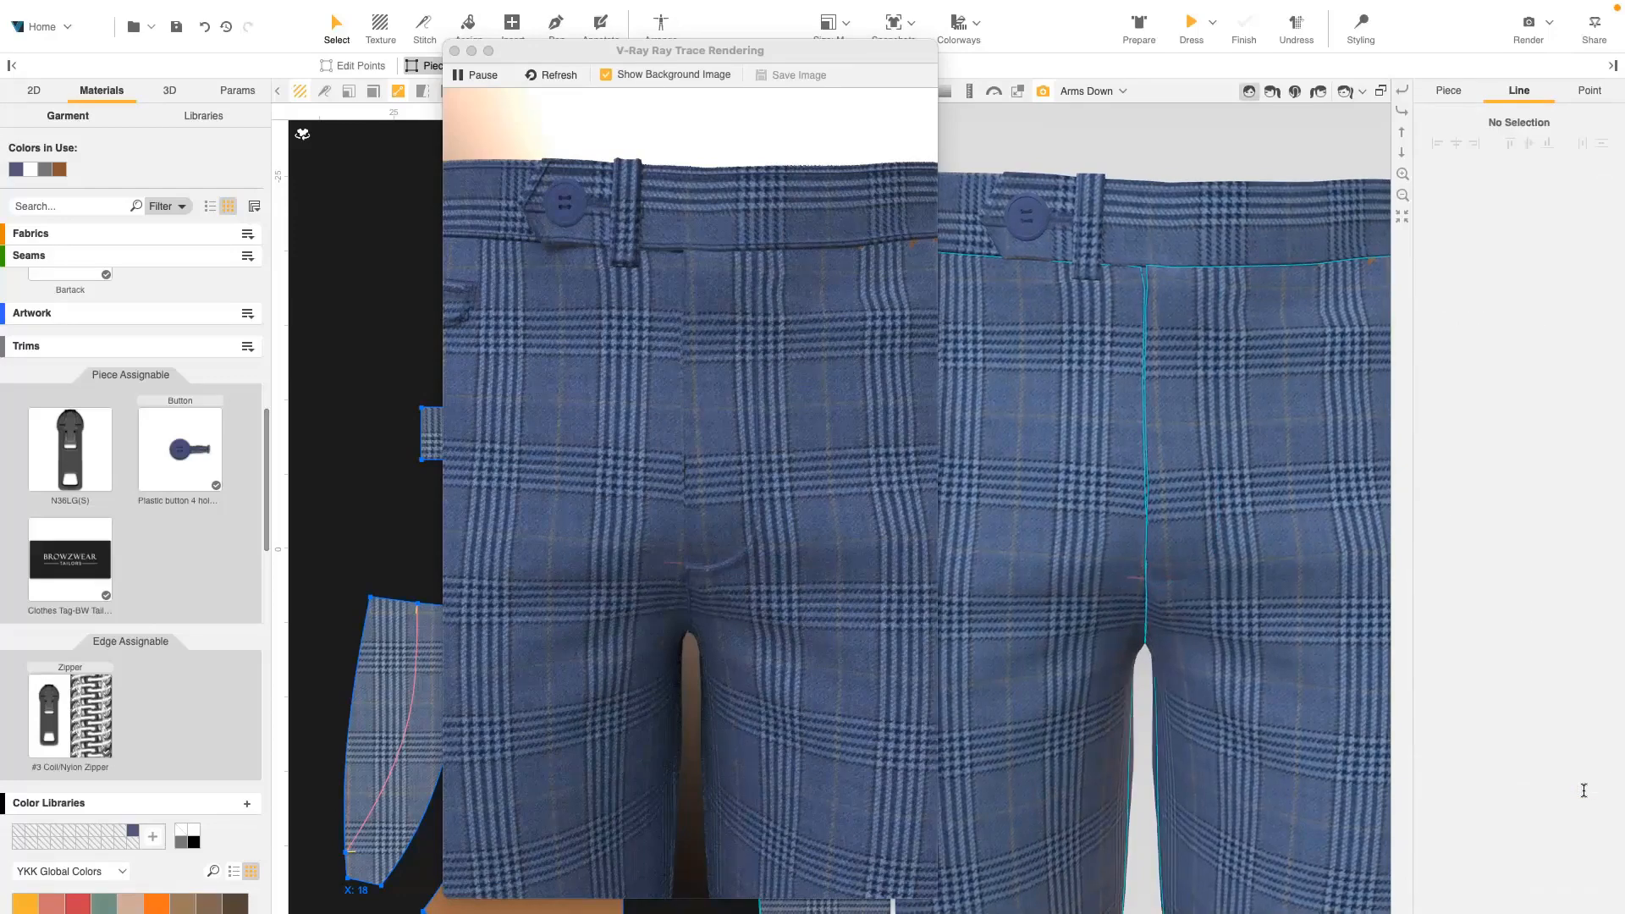
click(1223, 492)
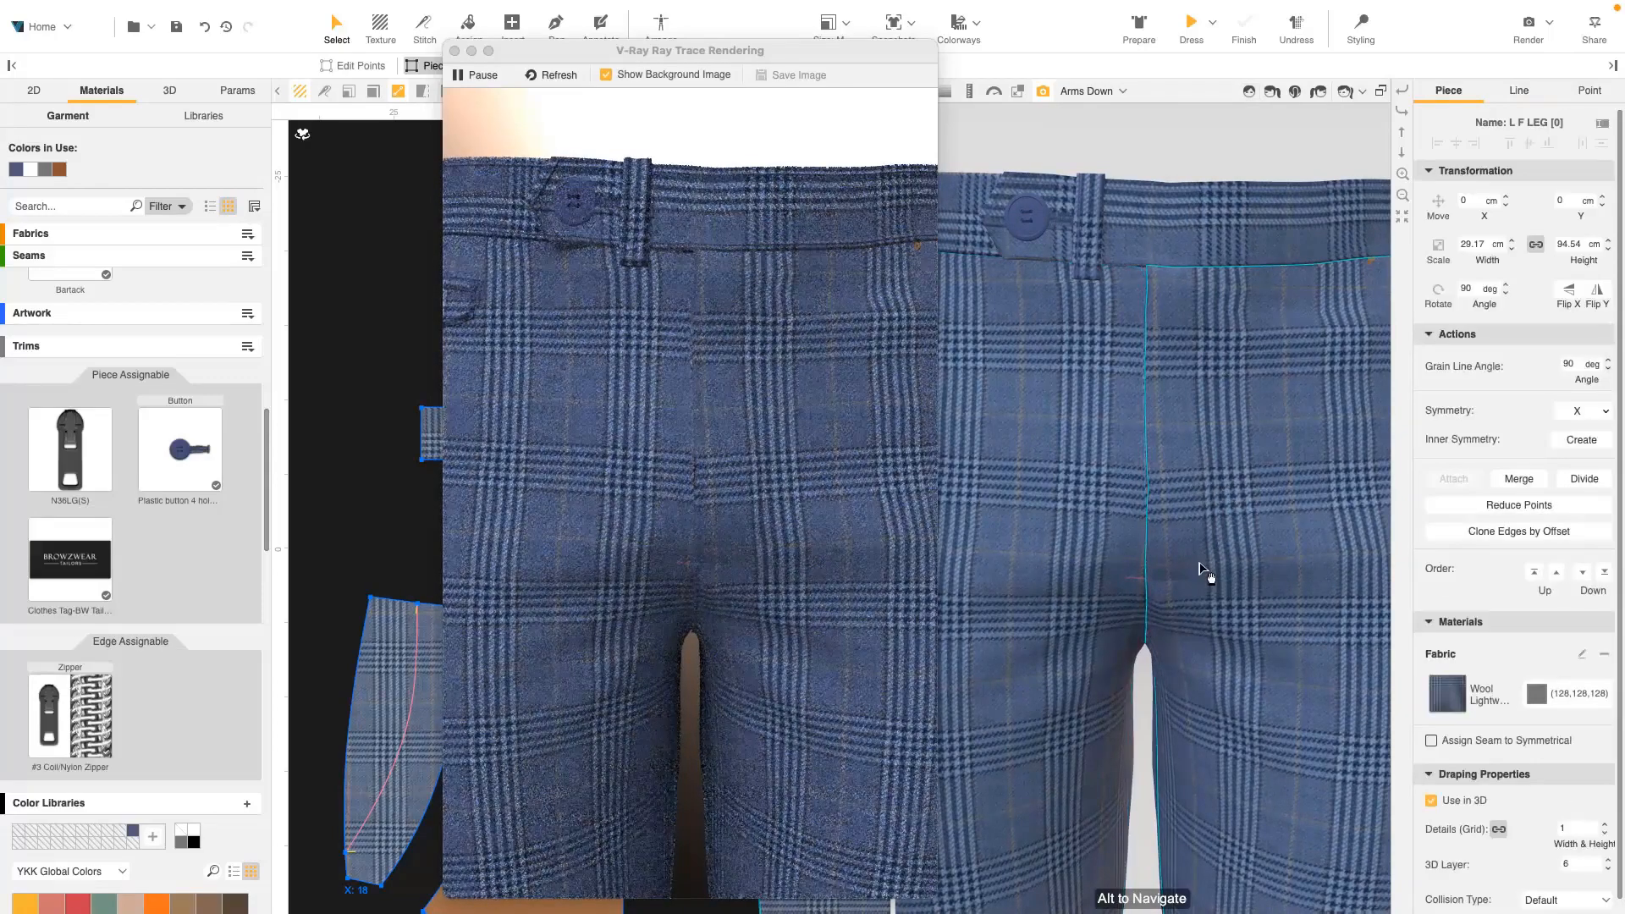
click(403, 521)
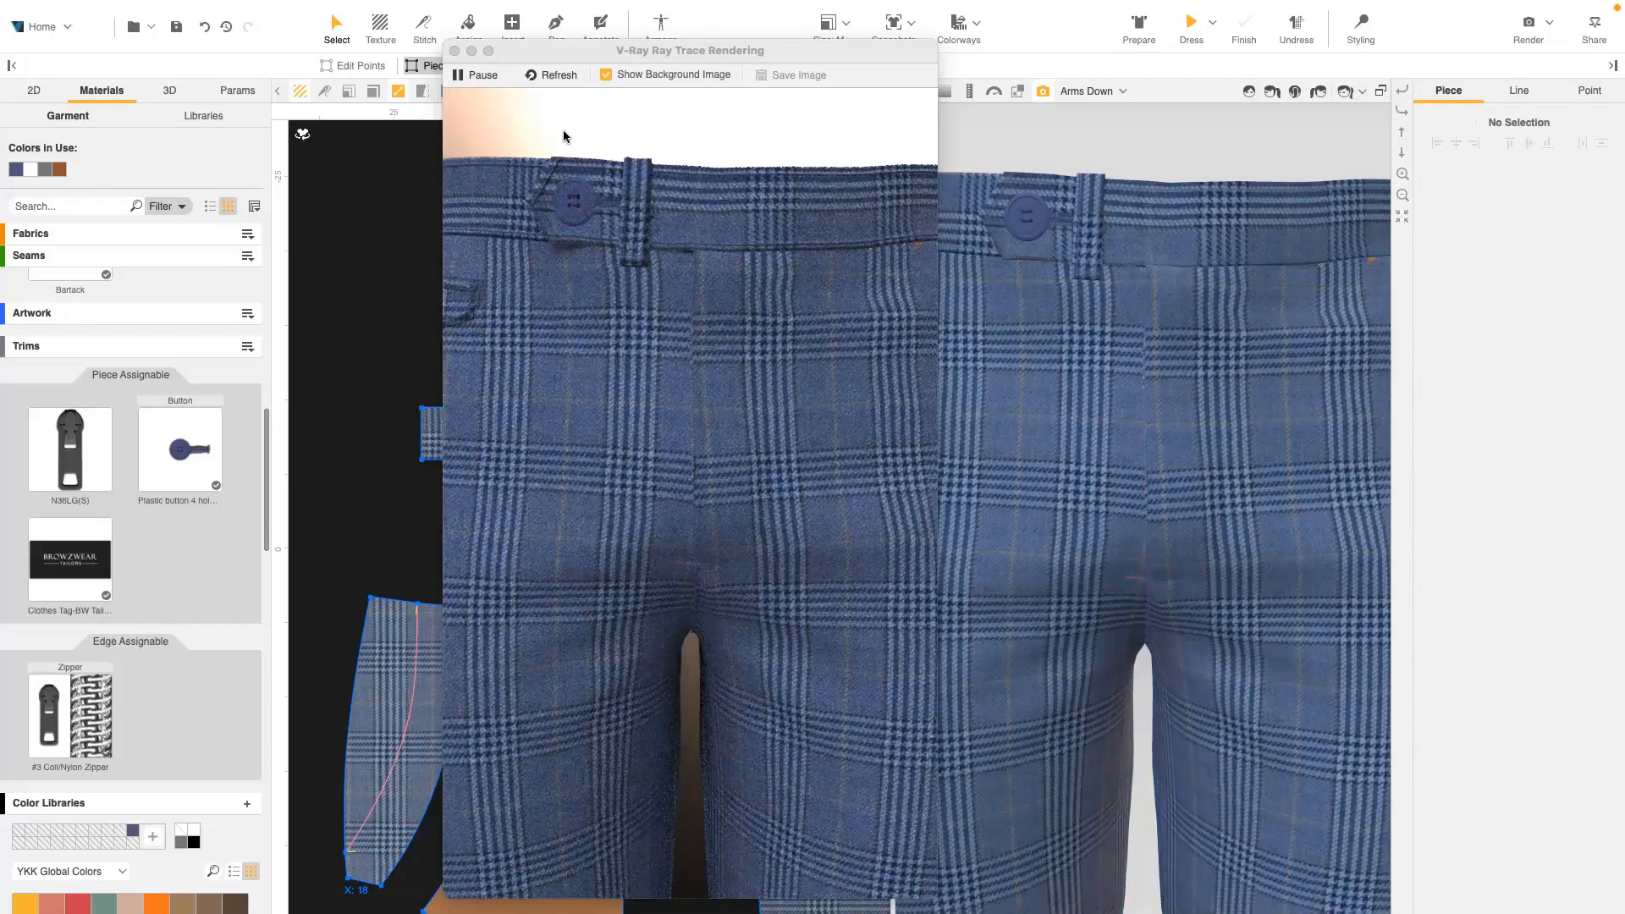
- Set the curved fly topstitch line's stitch depth to 0.02 cm with the render closed, and ray-trace the front again
click(455, 52)
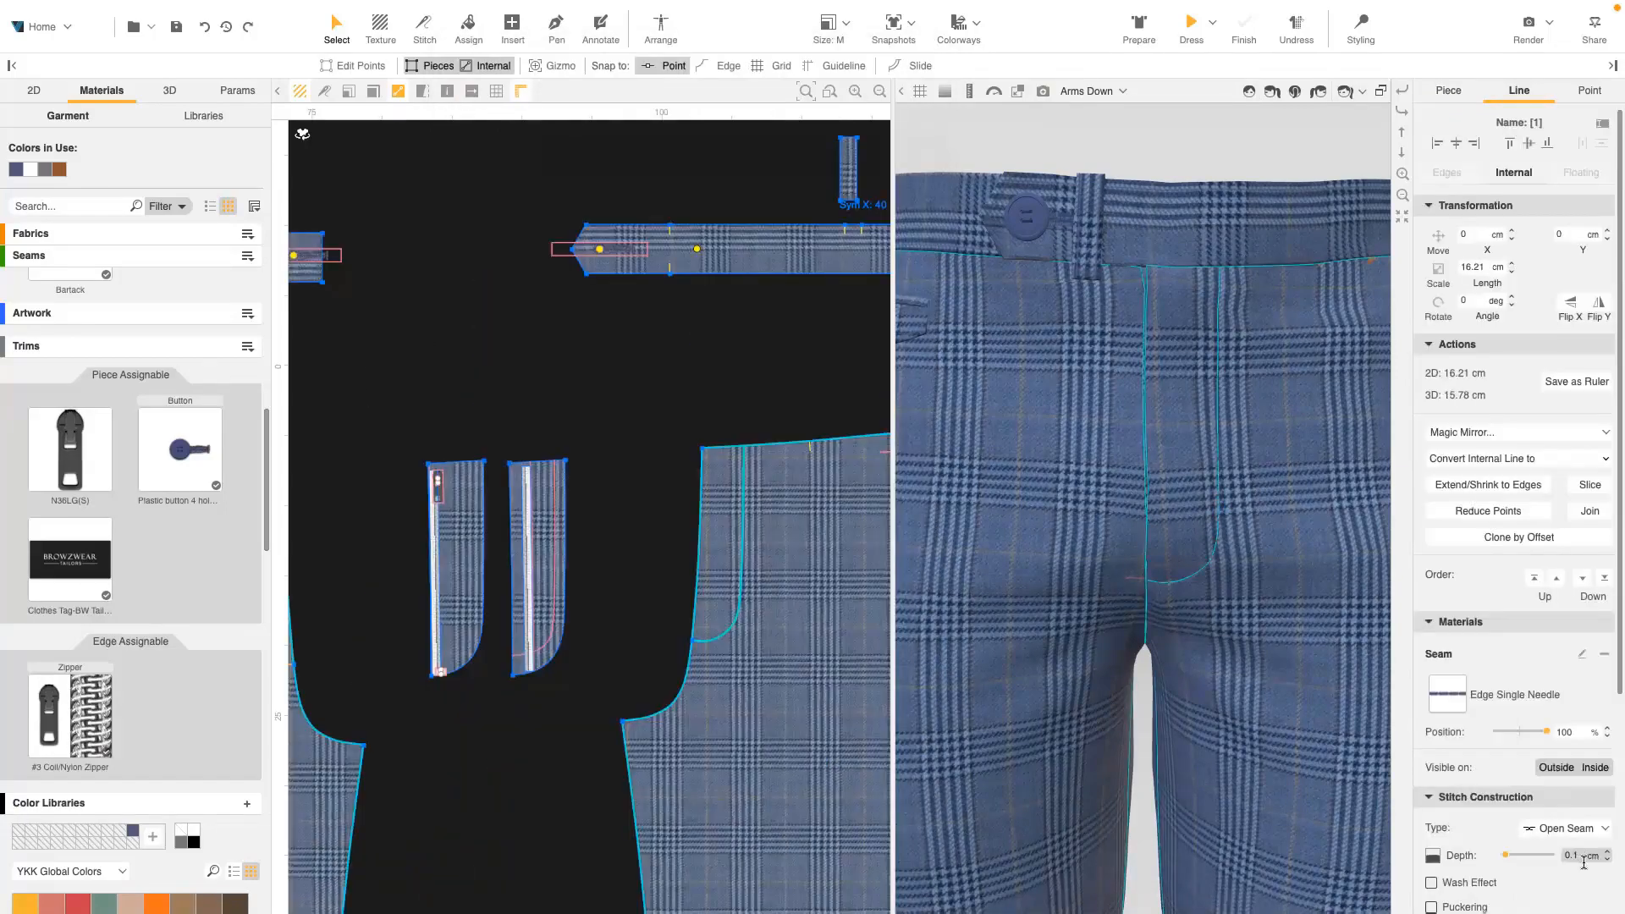
scroll(1584, 863, down, 3)
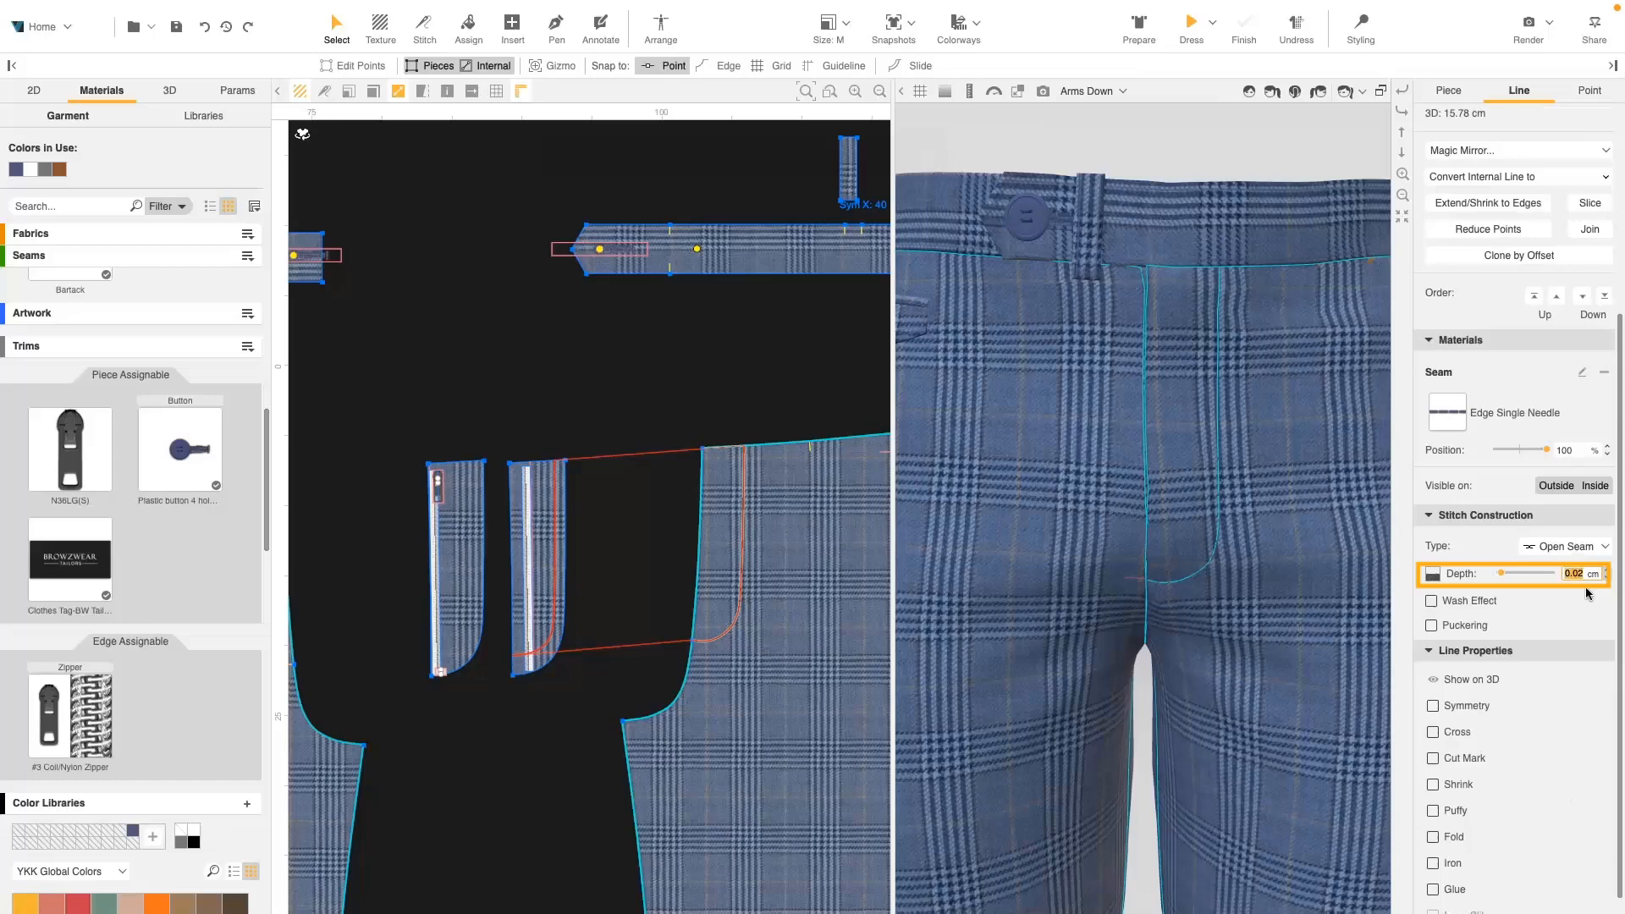
key(Escape)
click(1043, 91)
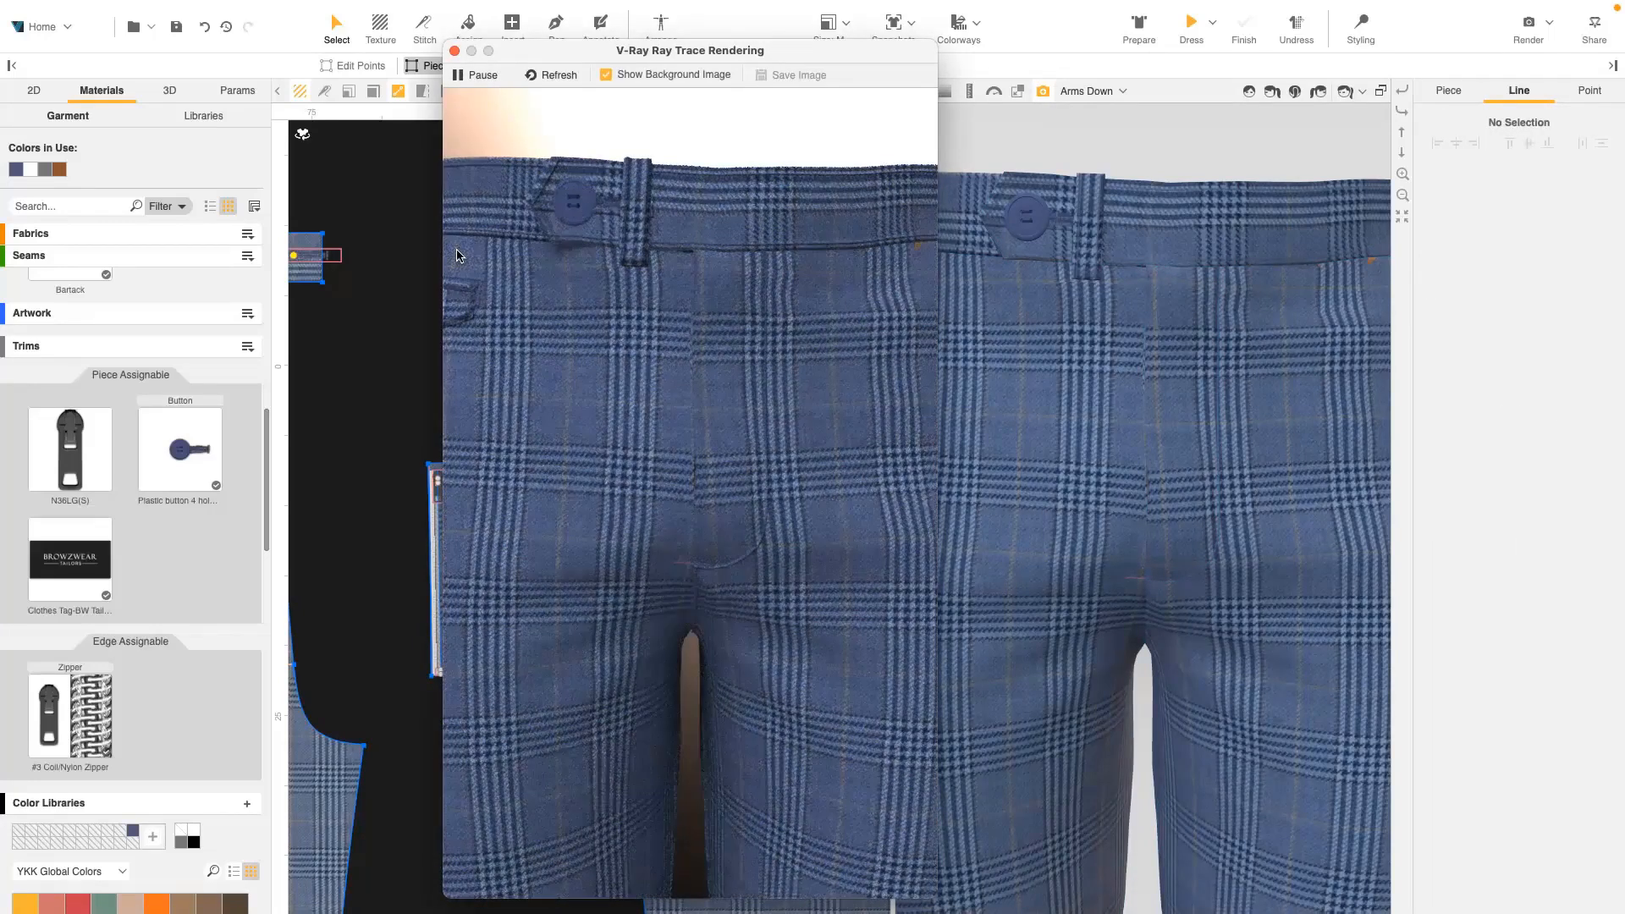
- Open the material properties of the 0.25cm Single Needle seam for review
scroll(76, 489, up, 5)
click(76, 491)
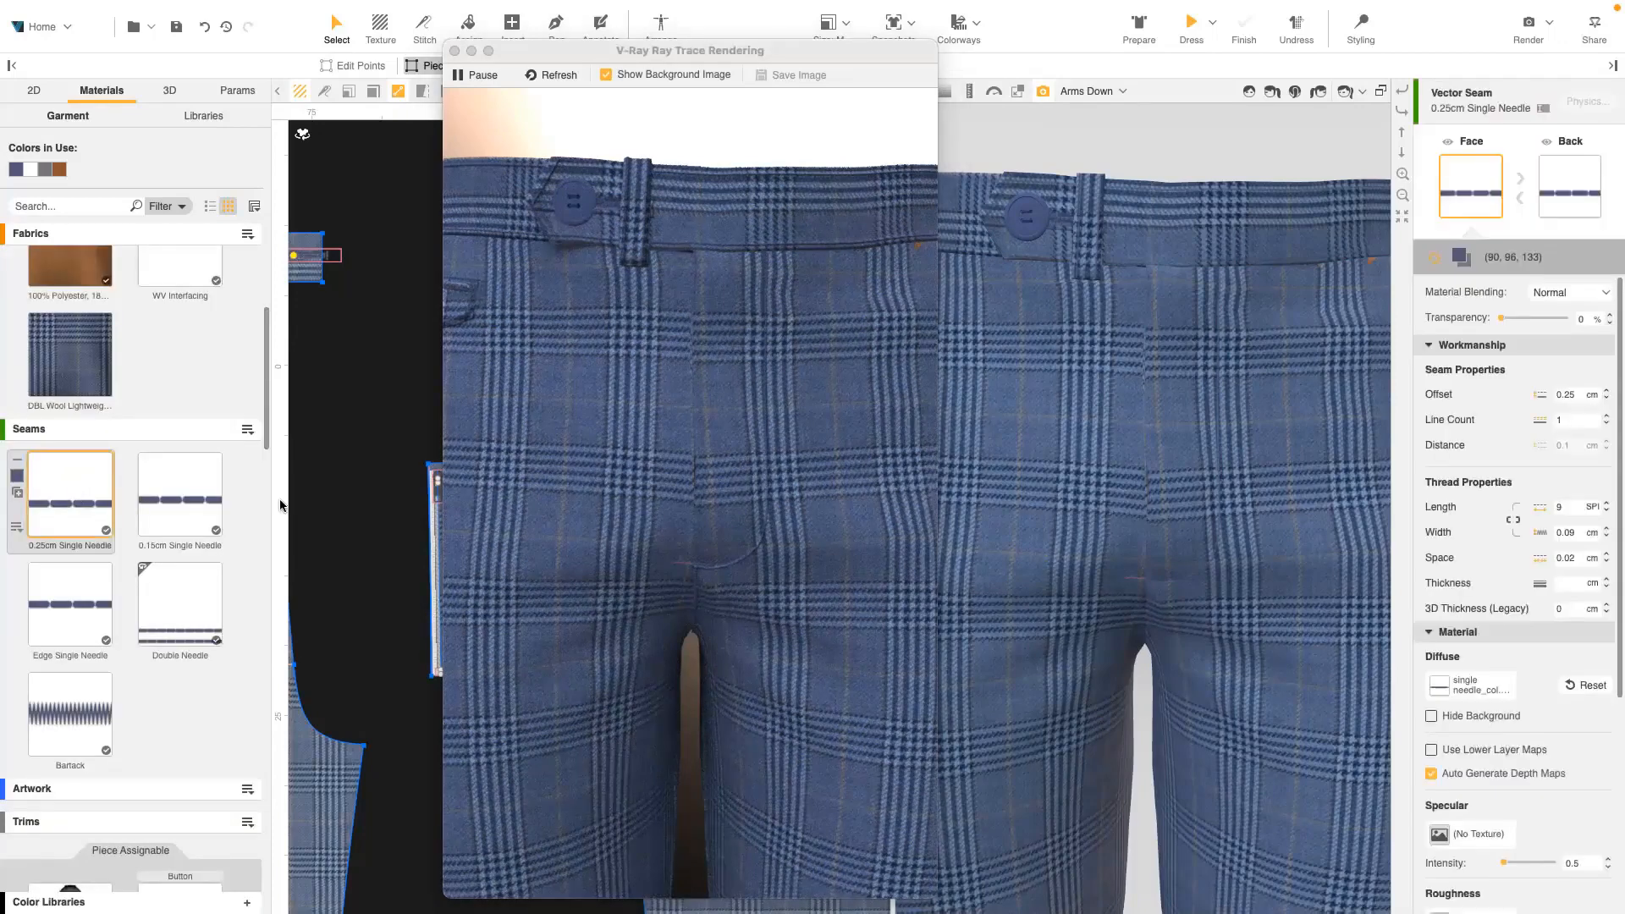
scroll(1582, 820, down, 5)
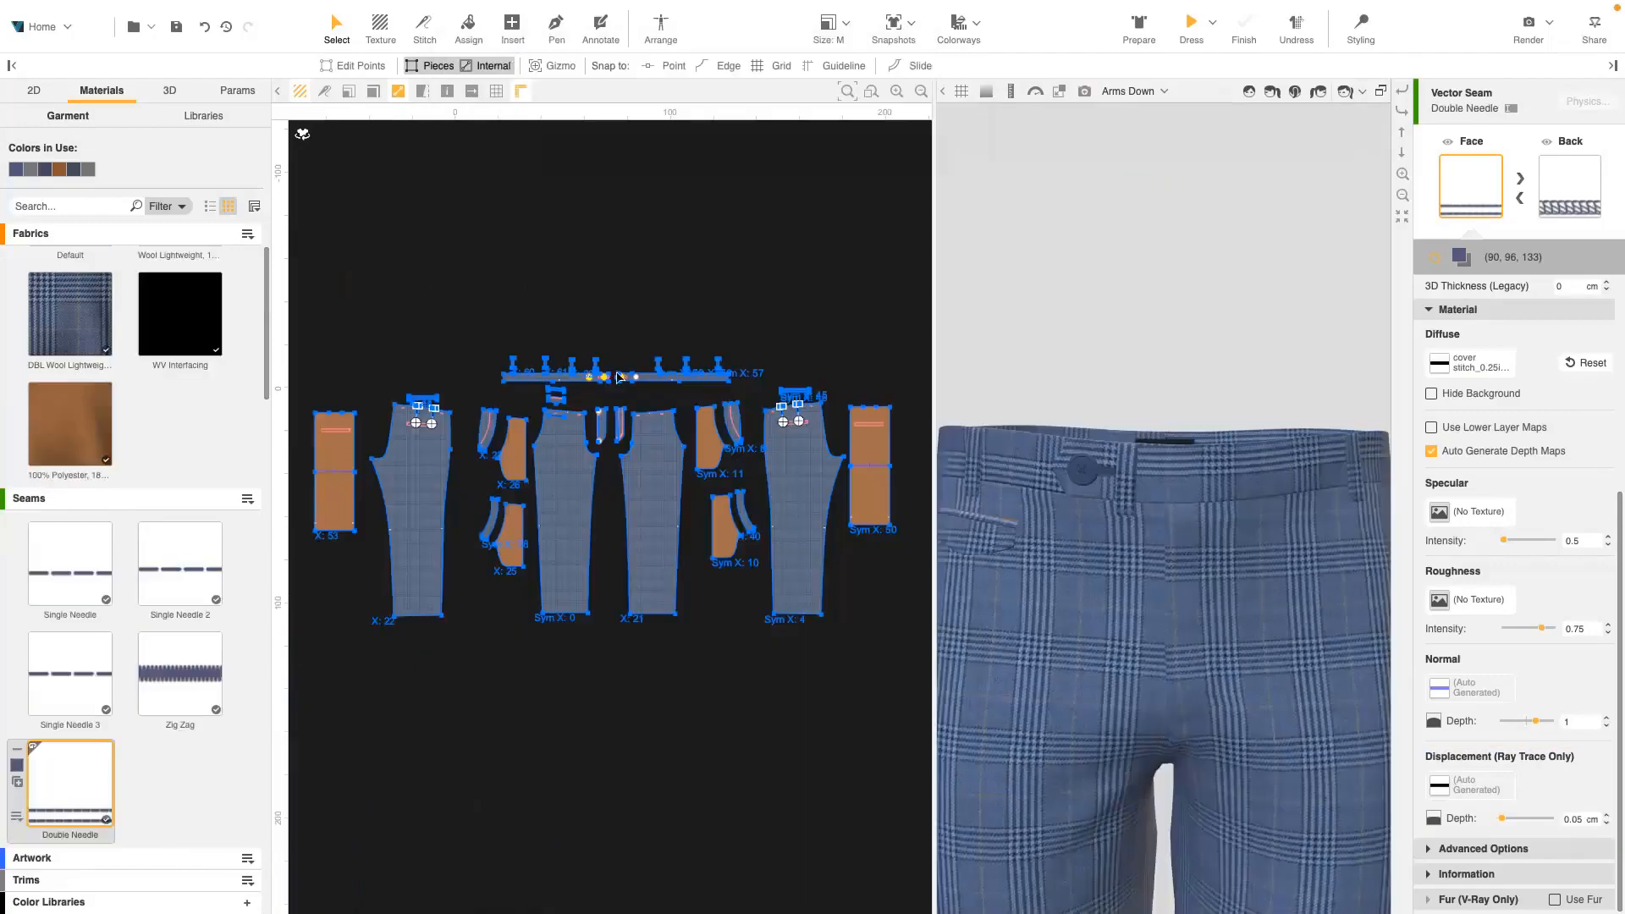
- Add a Force Multiplier of amount 5 and depth 1 cm to the selected edges of the small front welt strip and update the 3D garment
click(663, 753)
drag(933, 596, 773, 596)
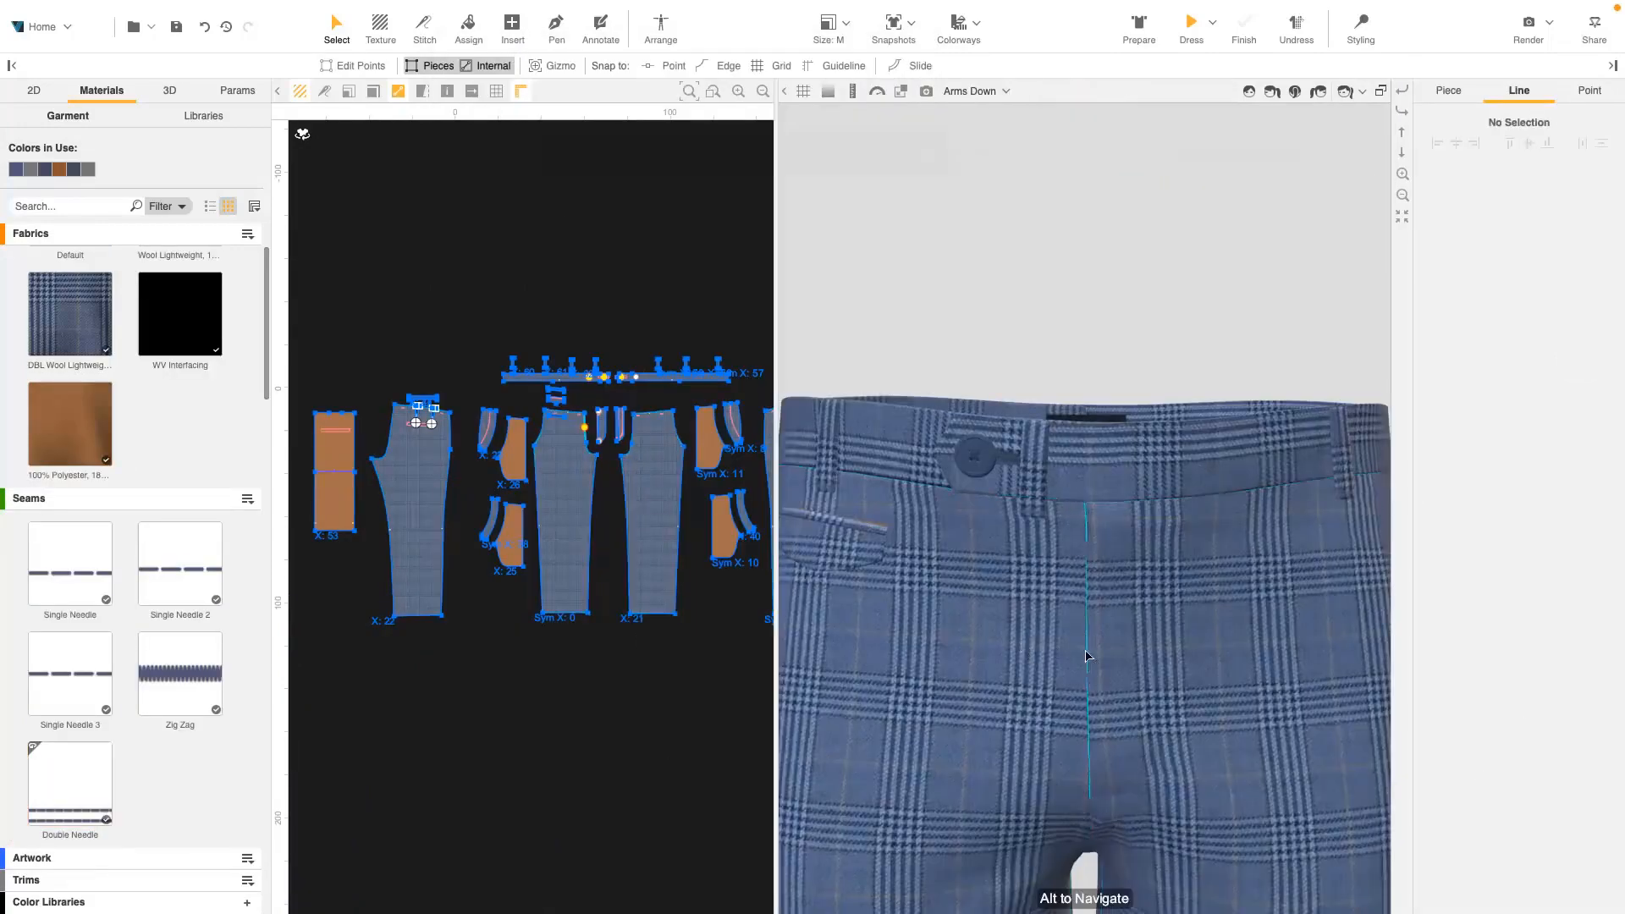
drag(1295, 551, 1182, 509)
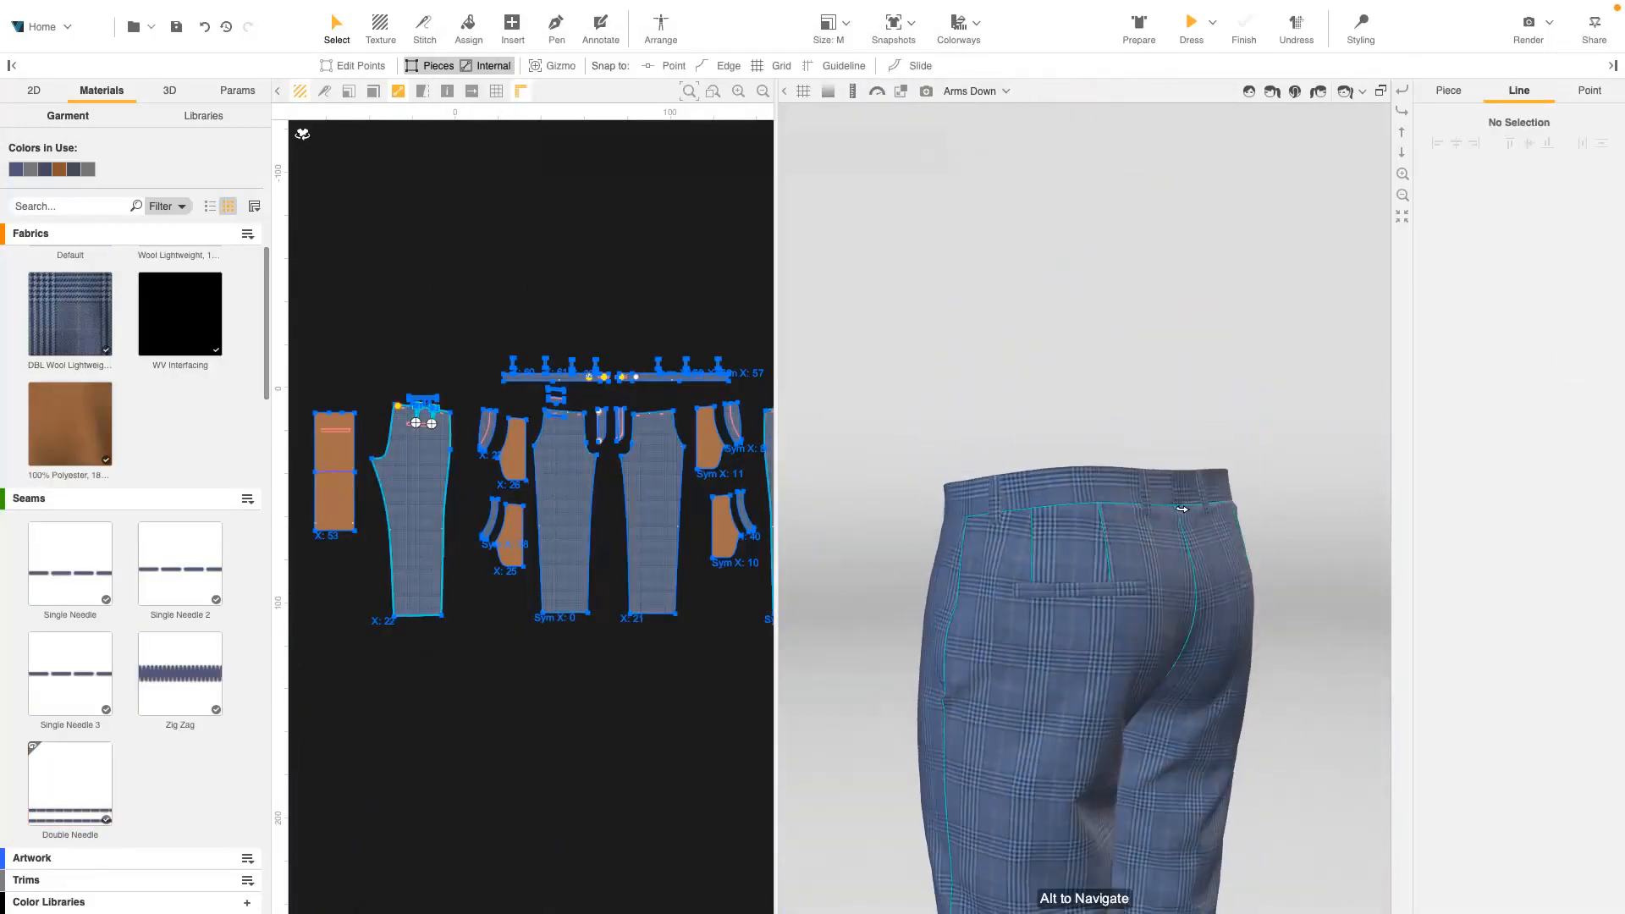
scroll(1219, 500, up, 5)
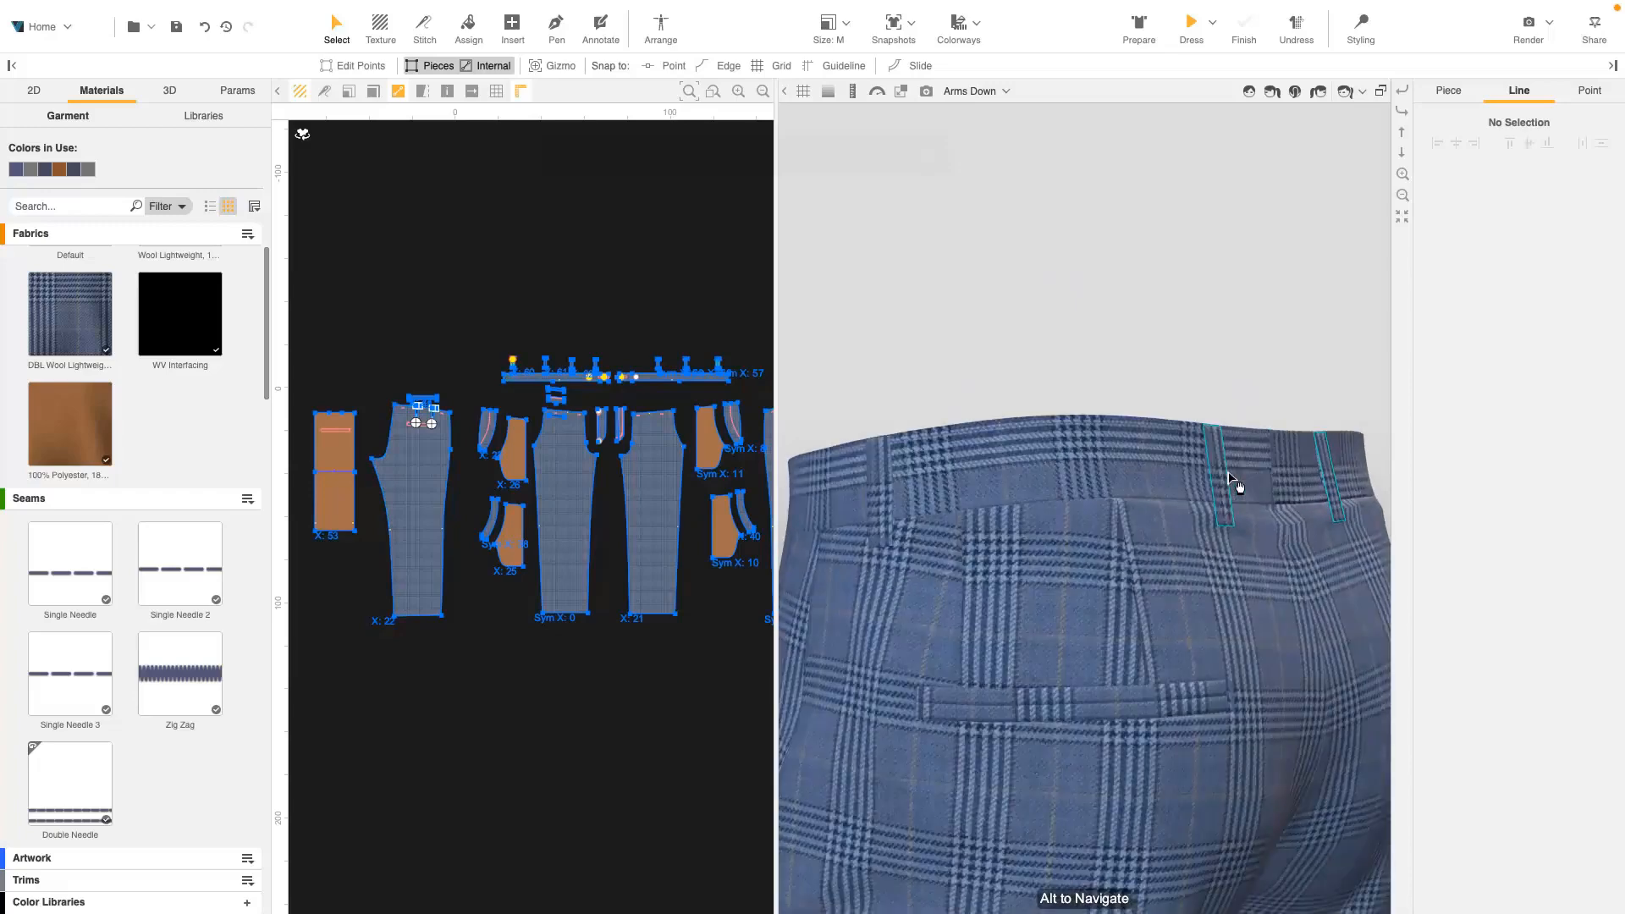
scroll(617, 458, up, 5)
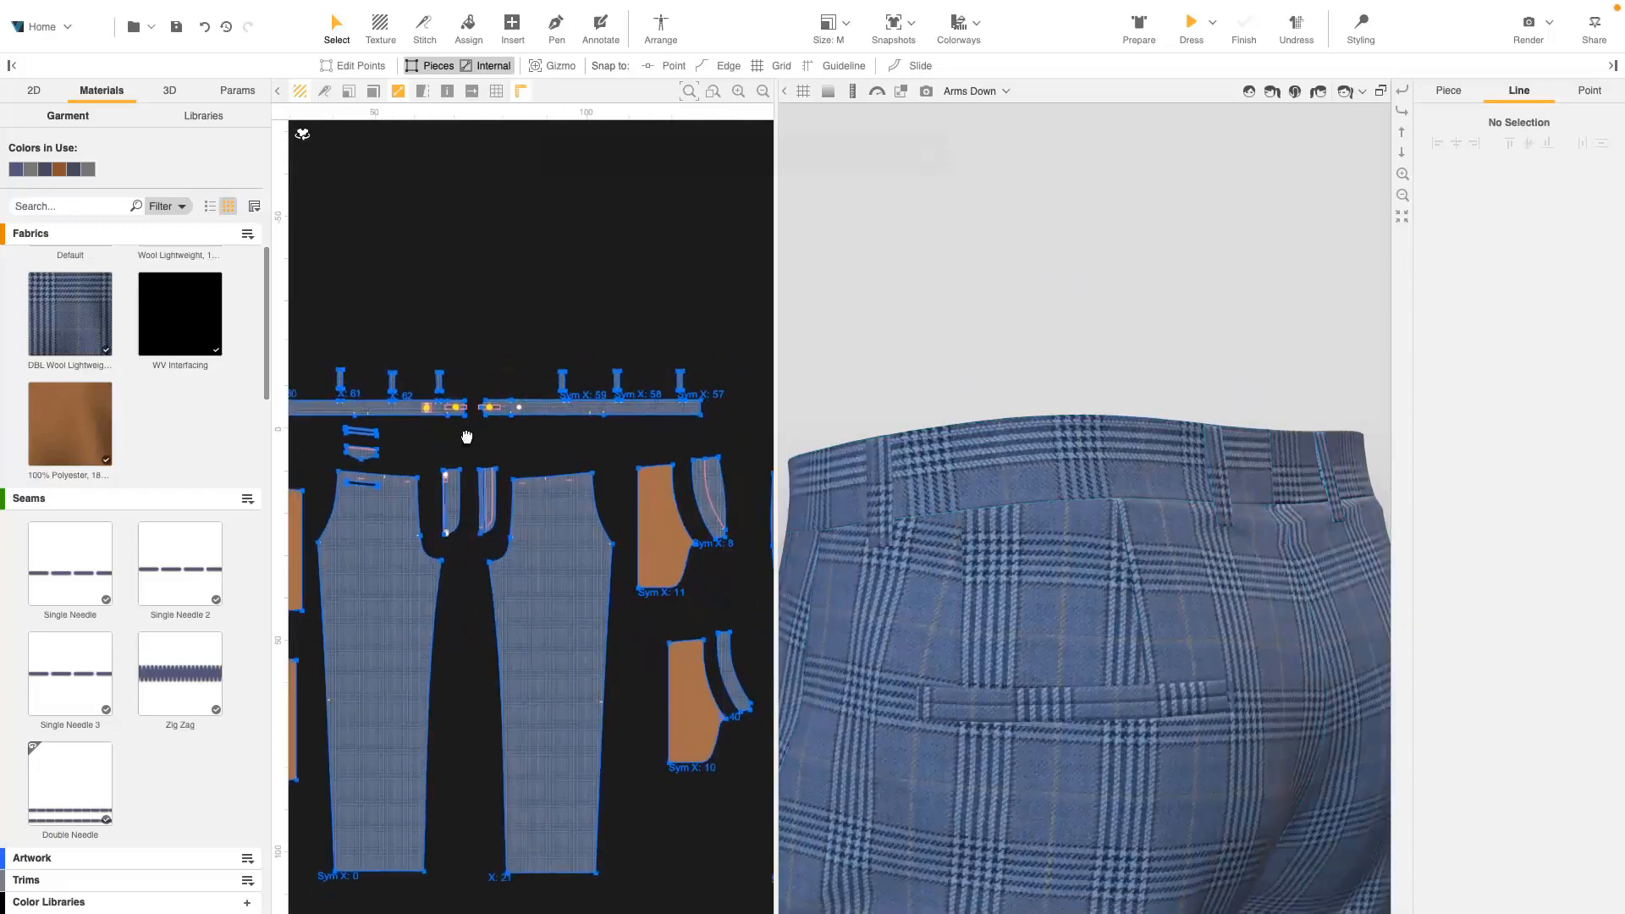
drag(755, 433, 295, 397)
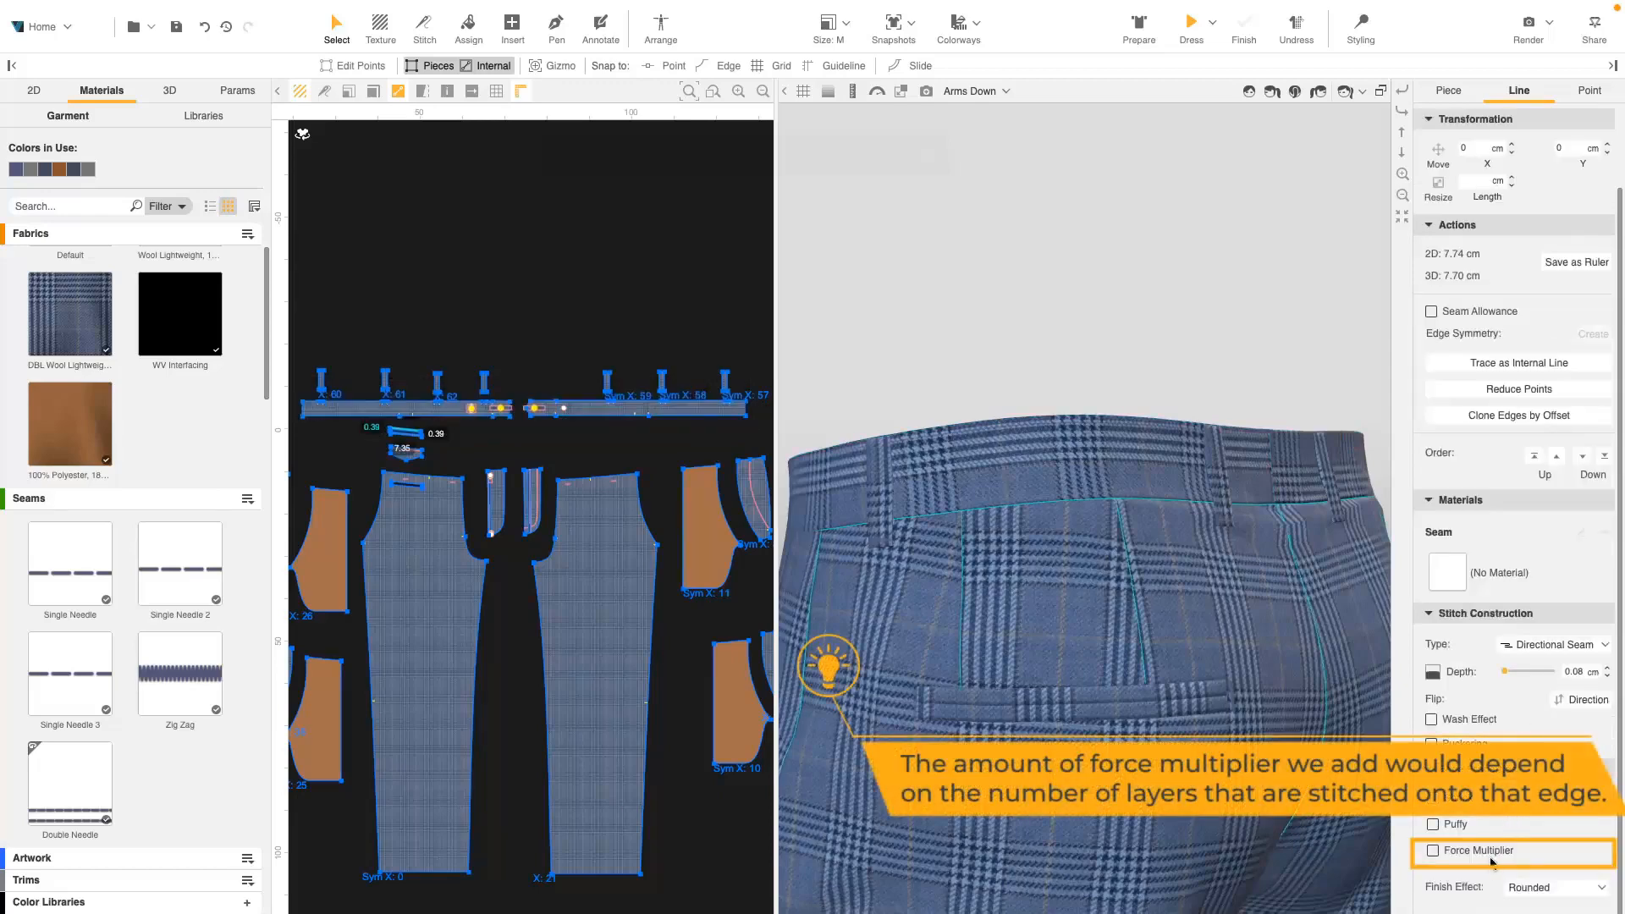
click(1492, 857)
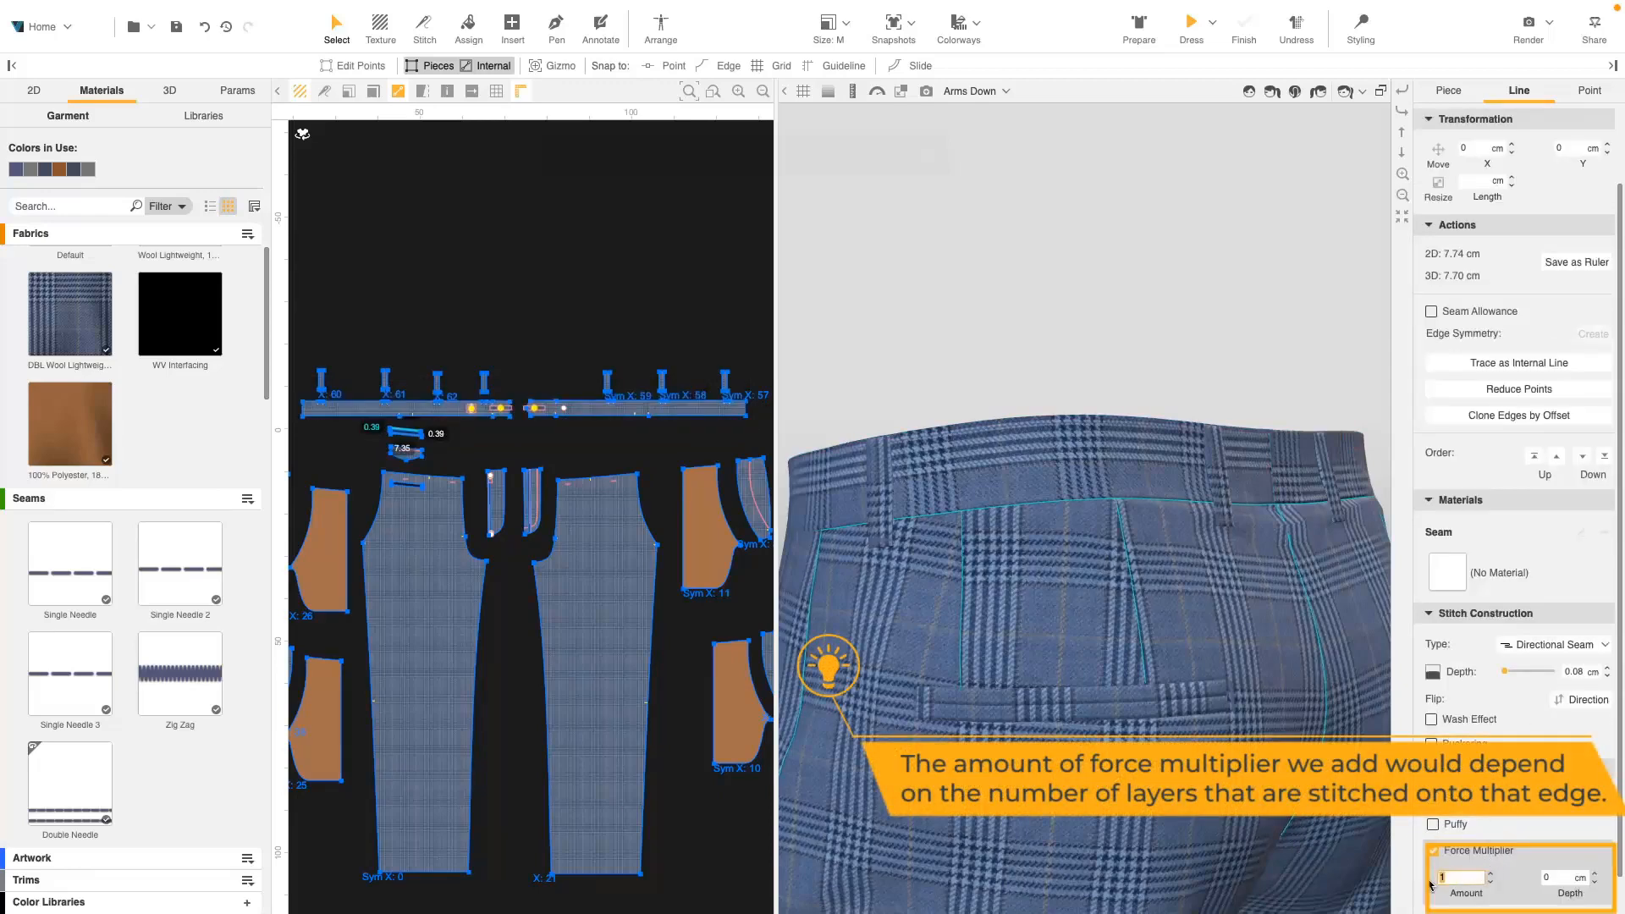
click(1565, 877)
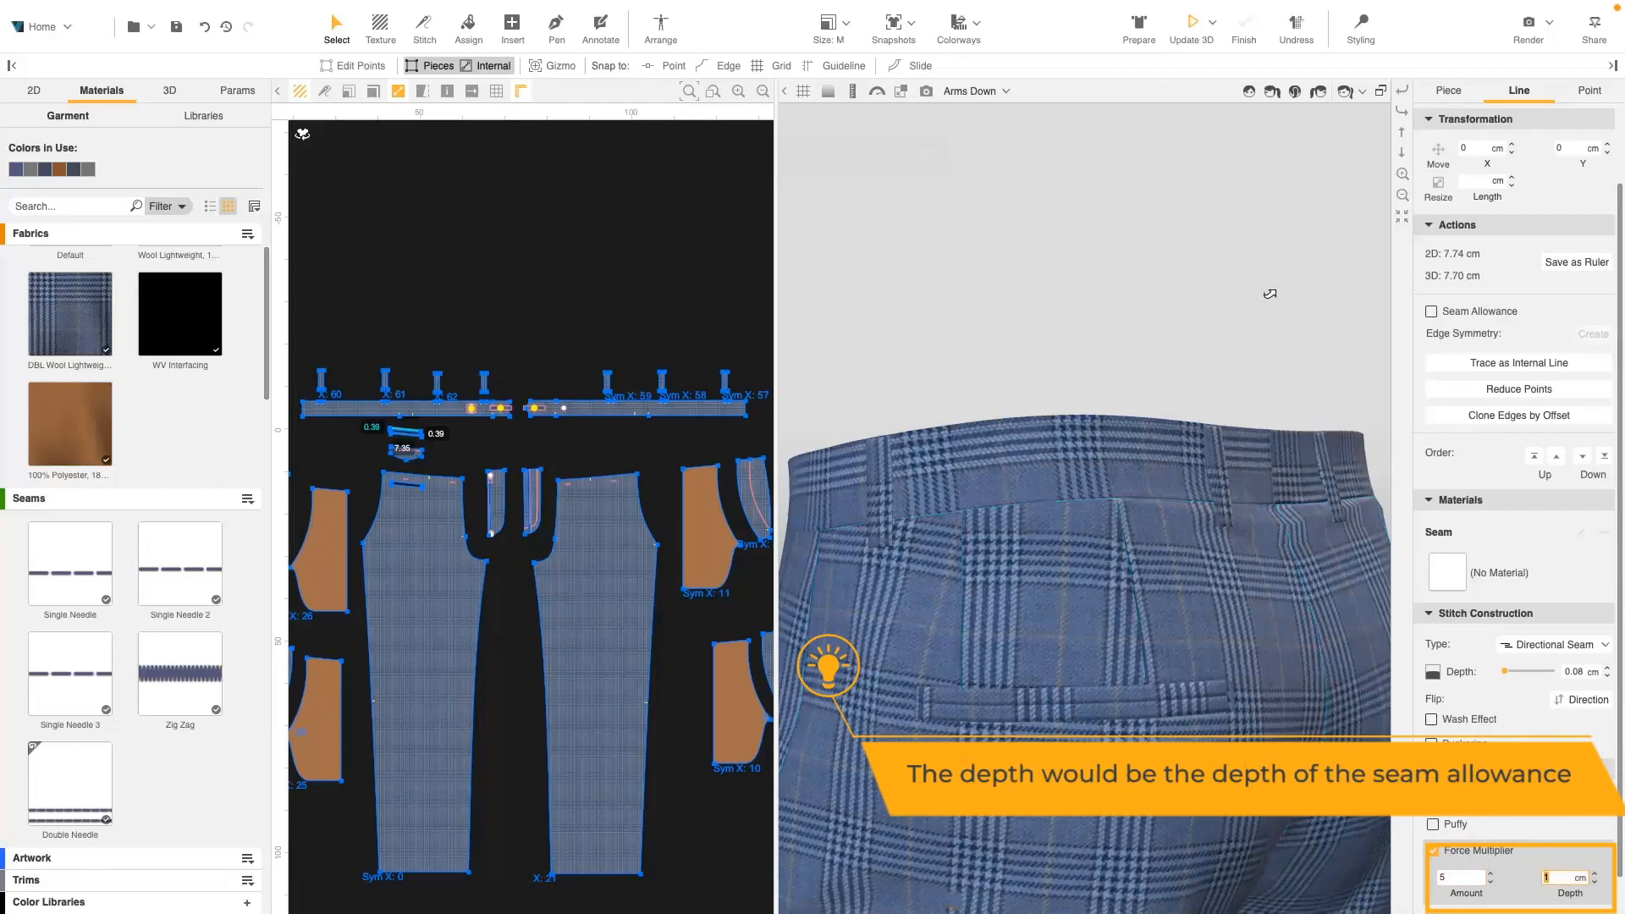
click(1193, 27)
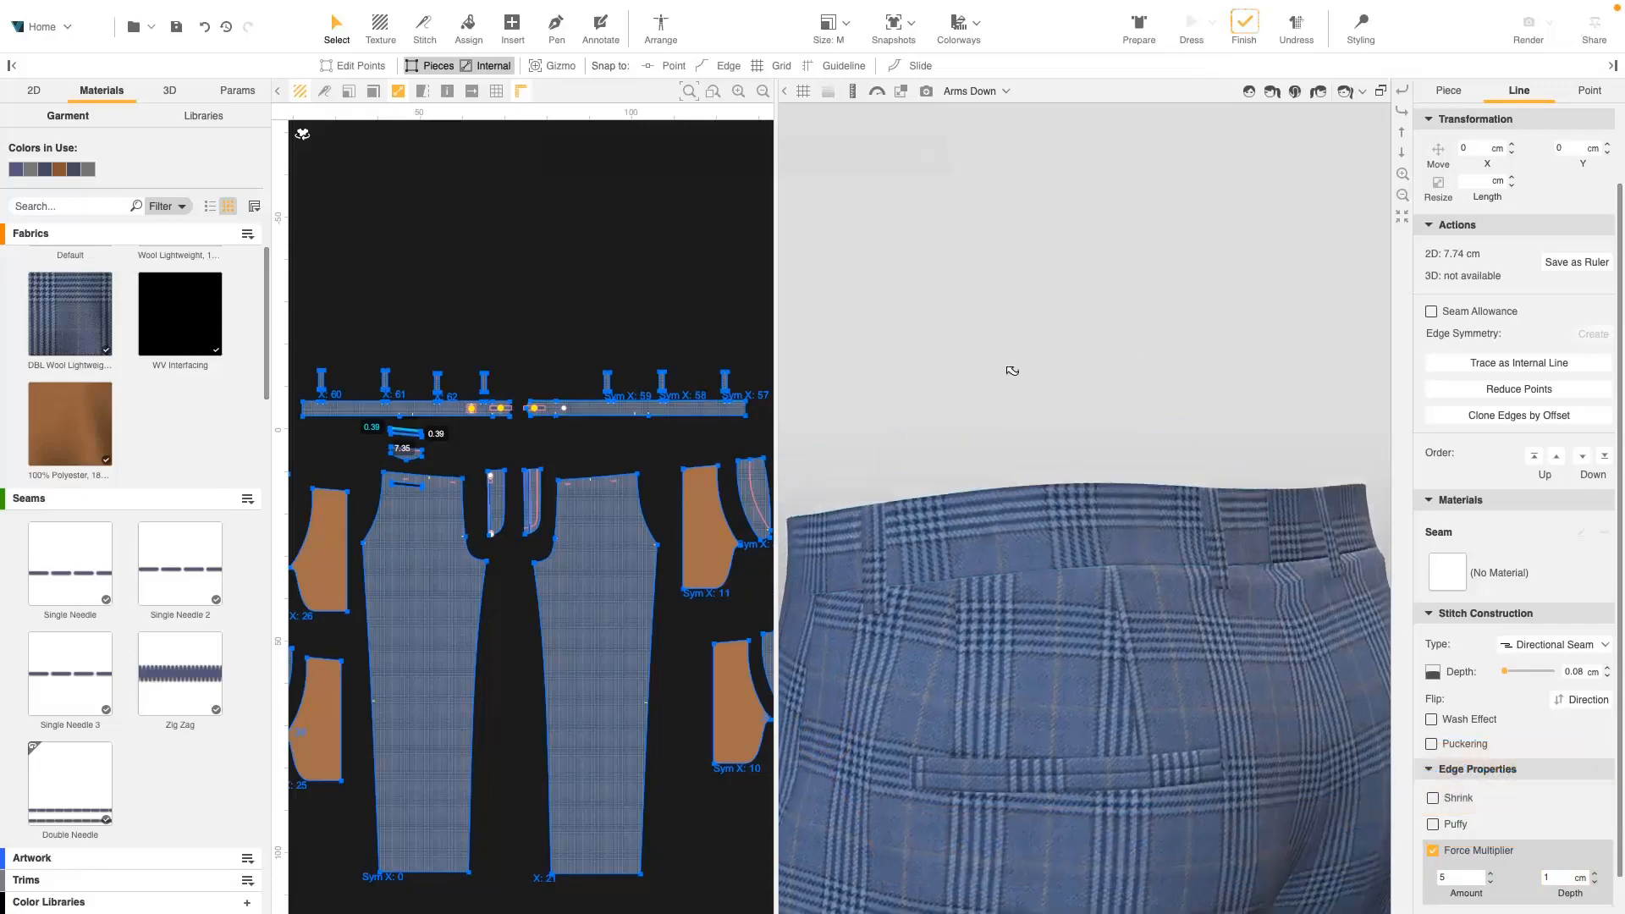
- Enable Force Multiplier with an amount of 4 on the edges of all the belt loops together
right_drag(671, 528, 918, 585)
scroll(923, 583, down, 5)
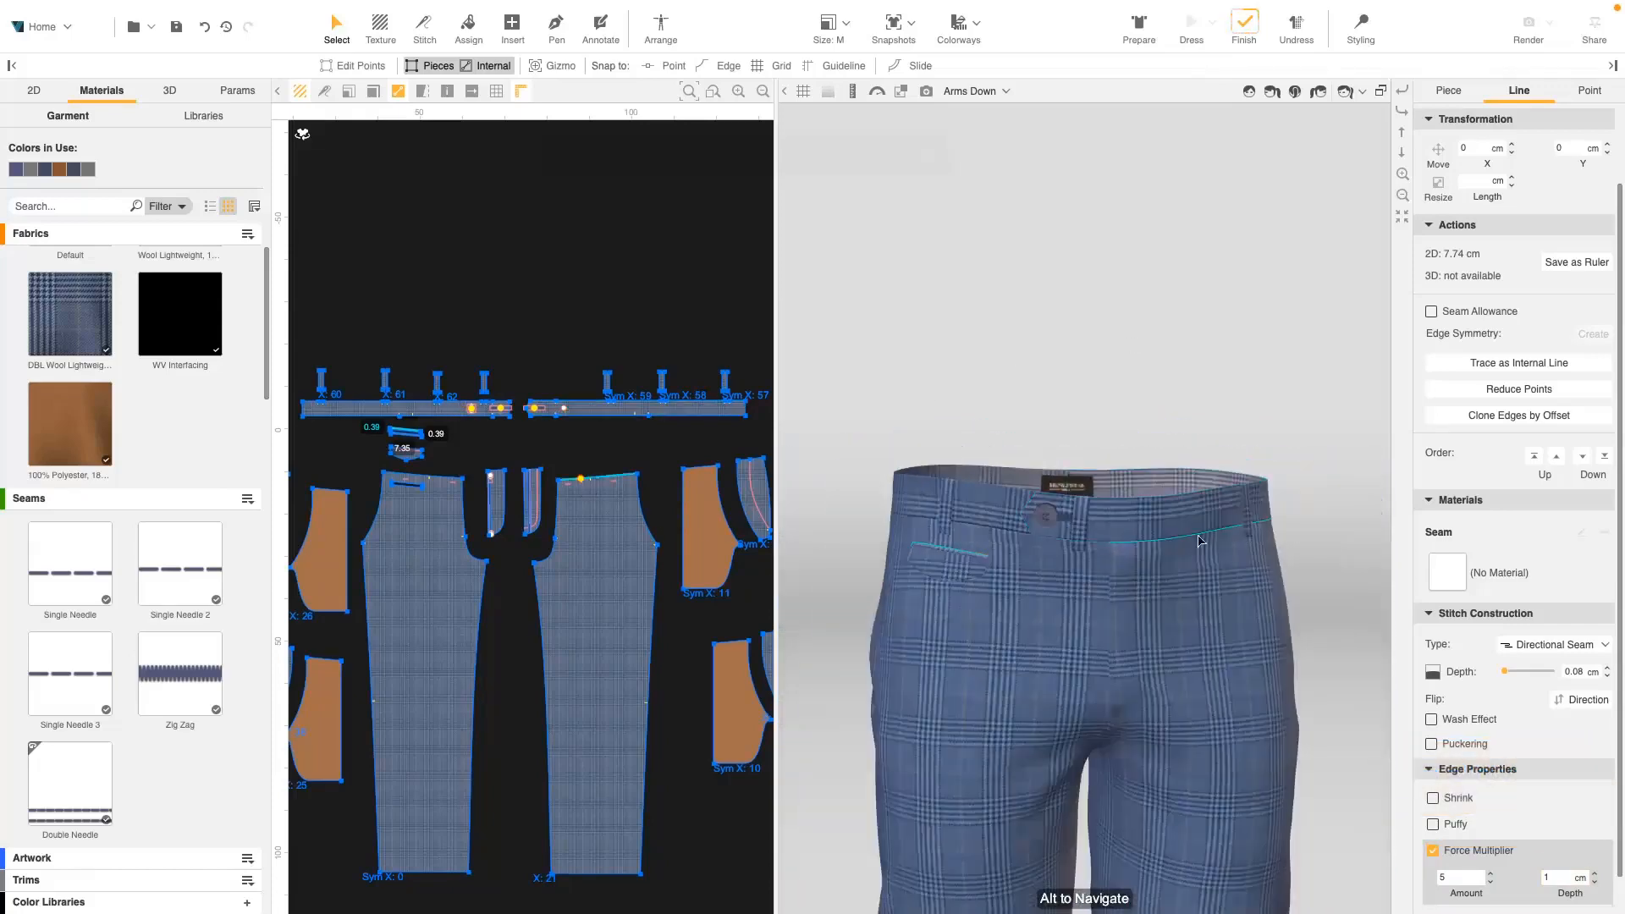
right_drag(1342, 631, 1266, 624)
drag(308, 351, 737, 393)
click(1473, 852)
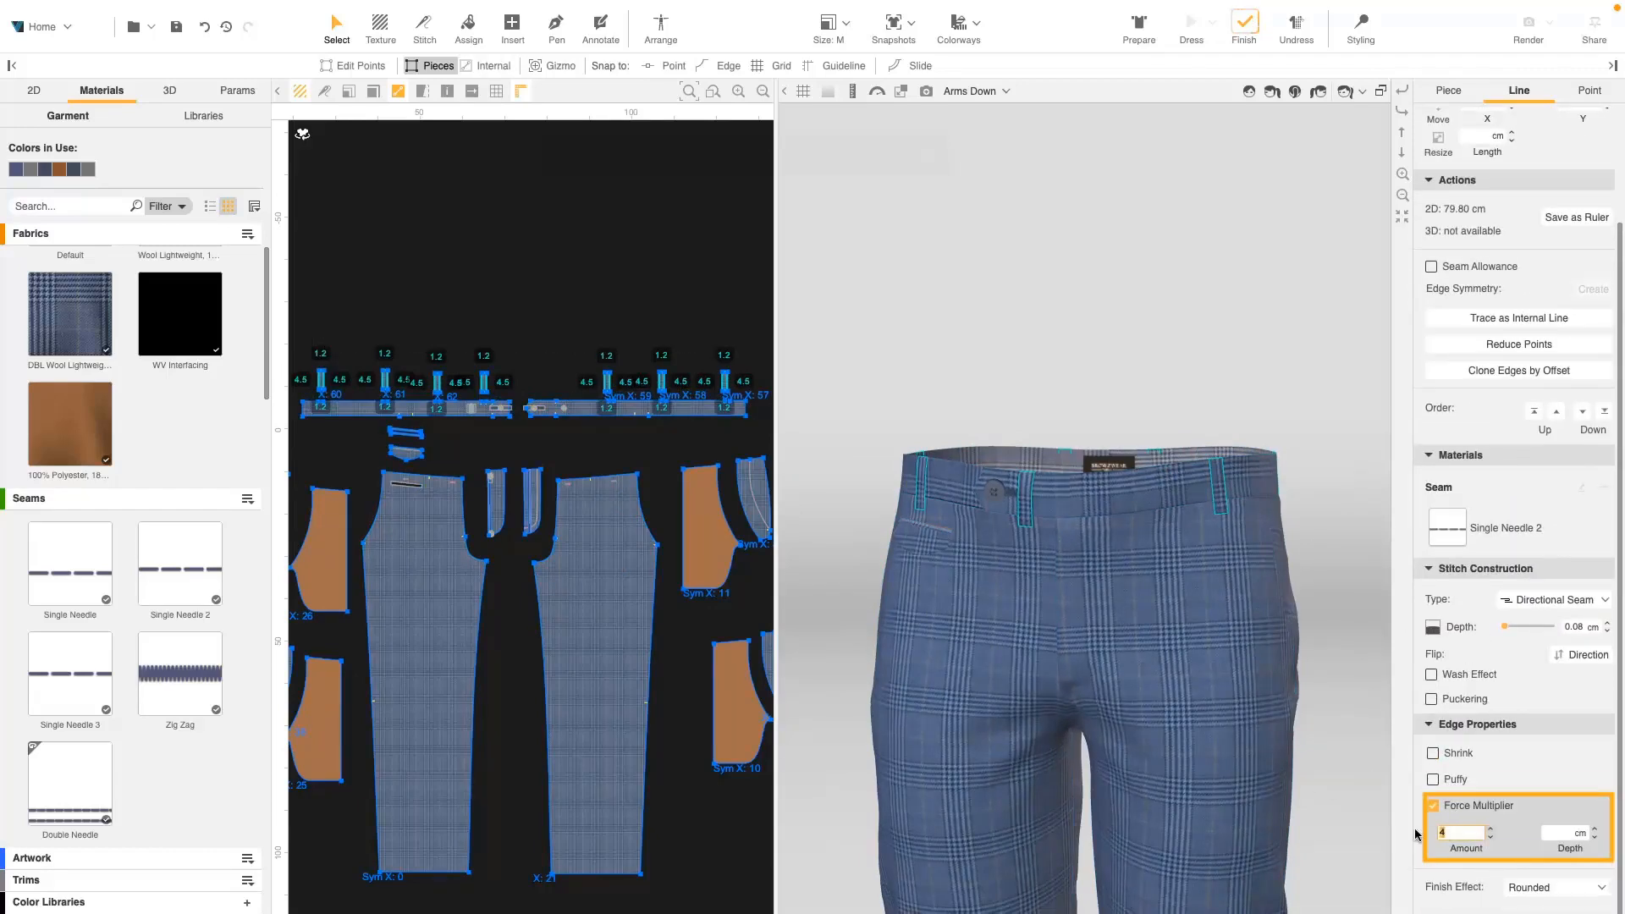
- Add a Force Multiplier of amount 4 and depth 1 cm to the front and back crotch seam edges and update the 3D garment
scroll(1318, 544, up, 5)
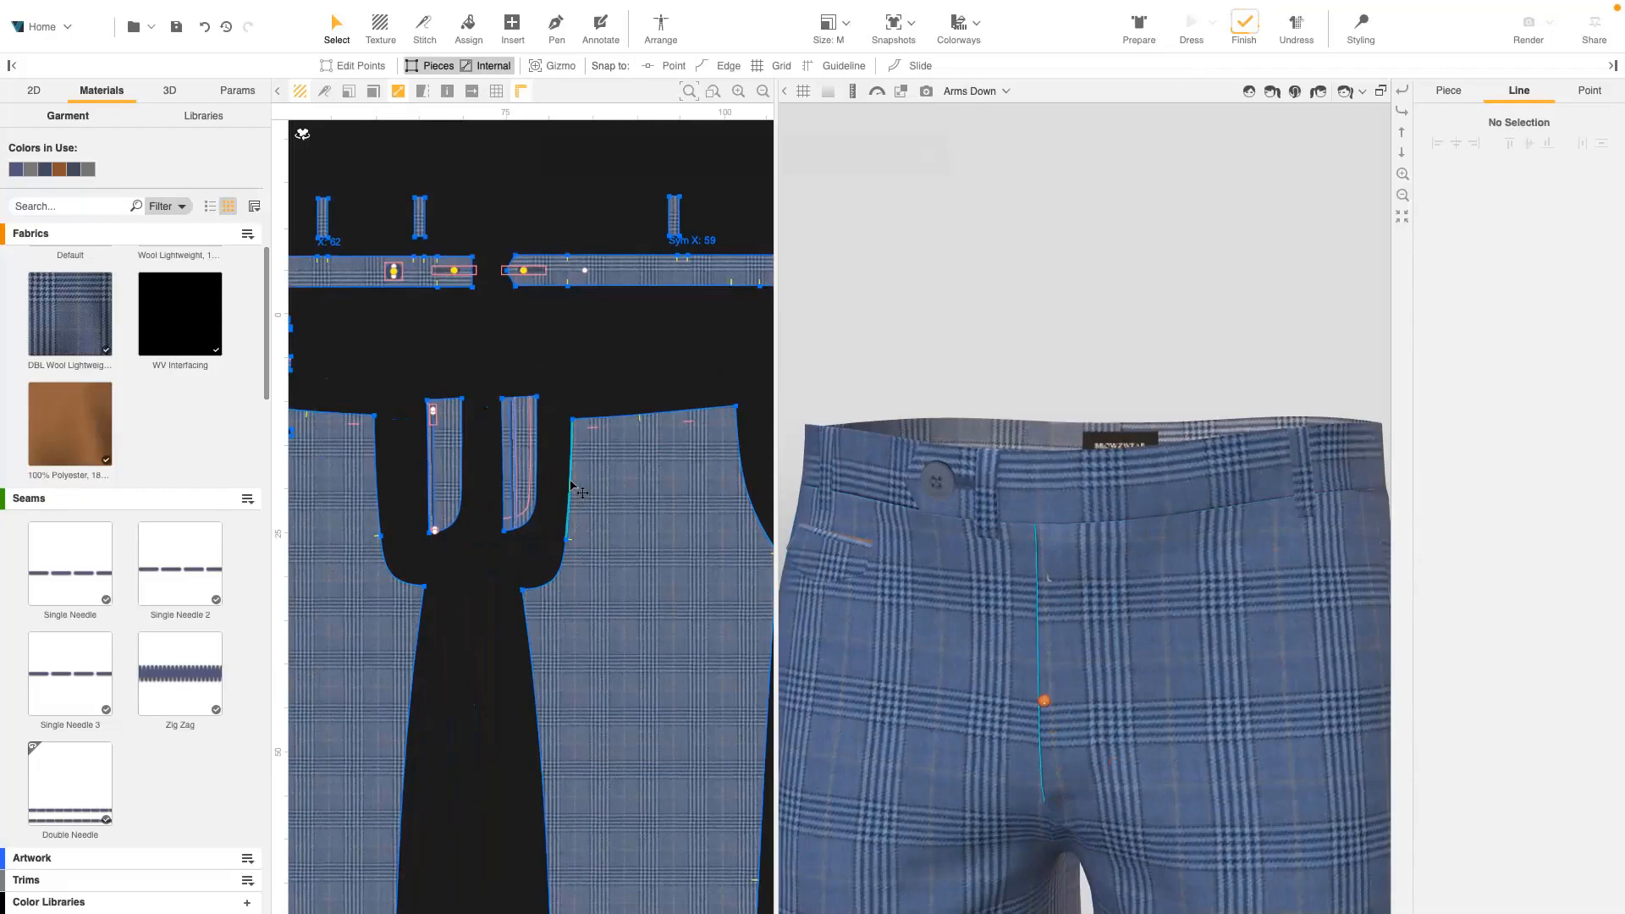
click(571, 490)
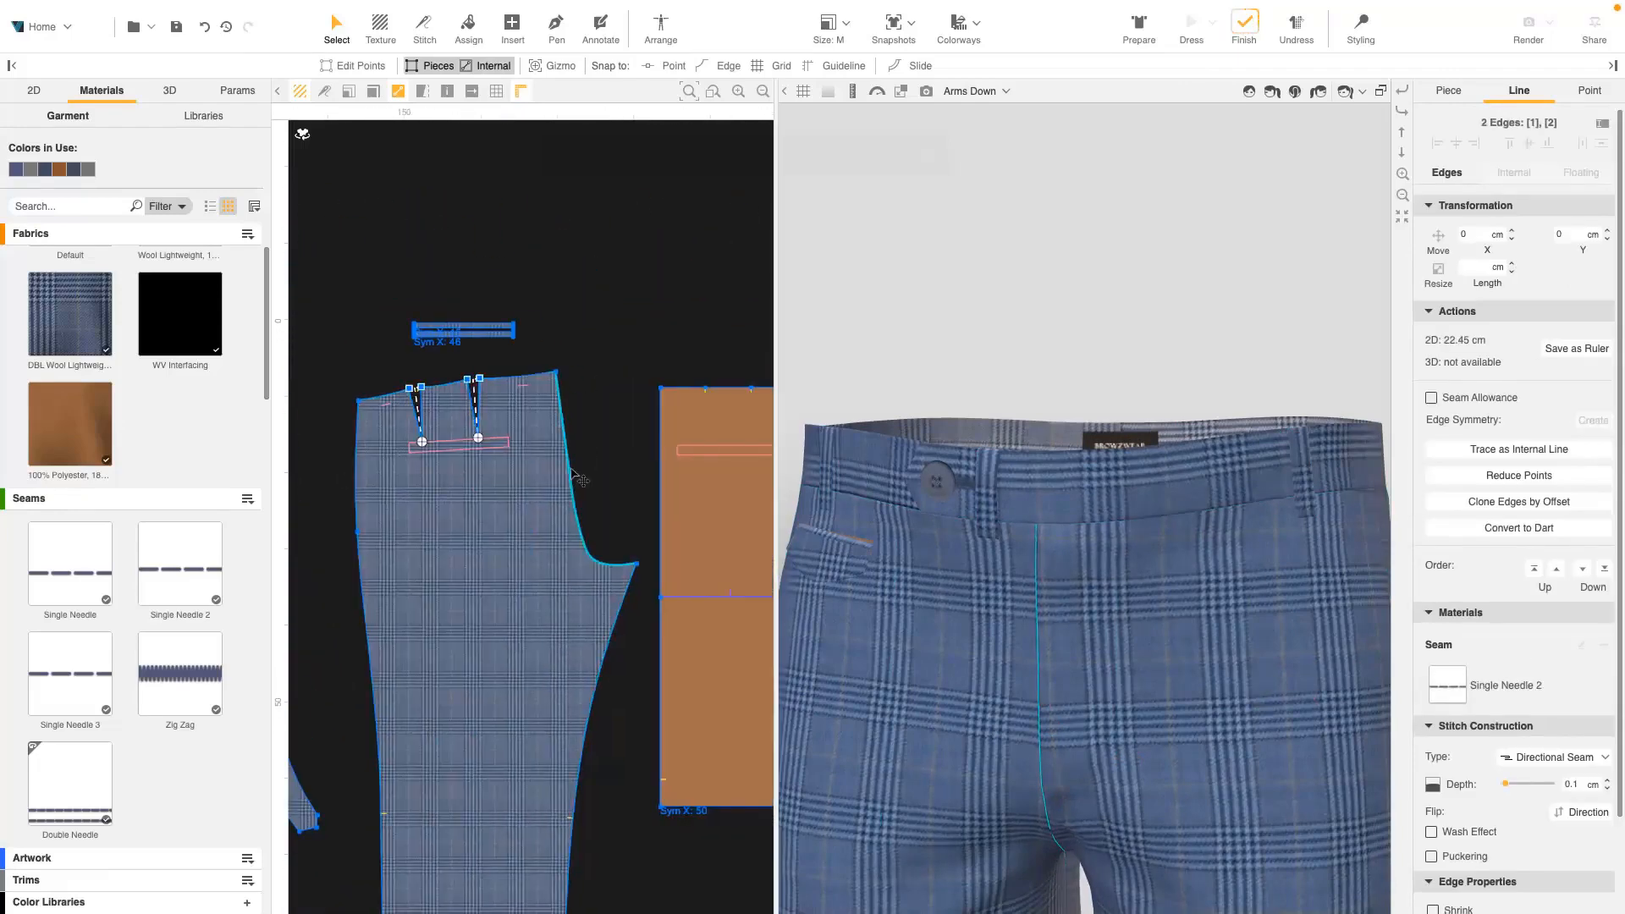
shift+click(570, 480)
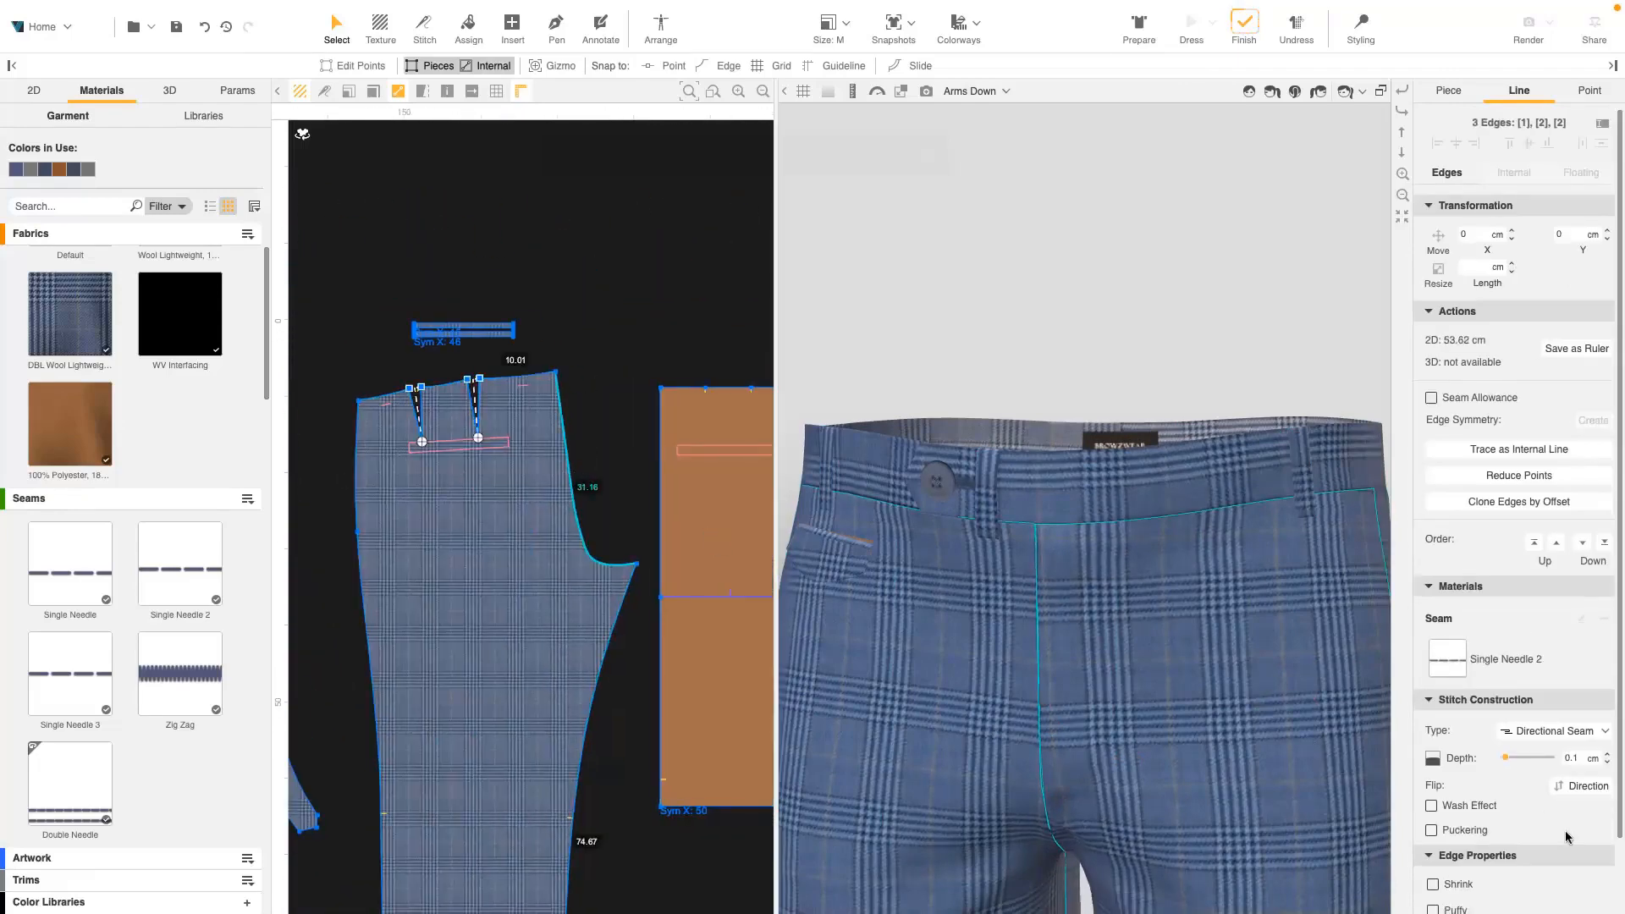
scroll(1566, 836, down, 3)
click(1433, 850)
click(1439, 879)
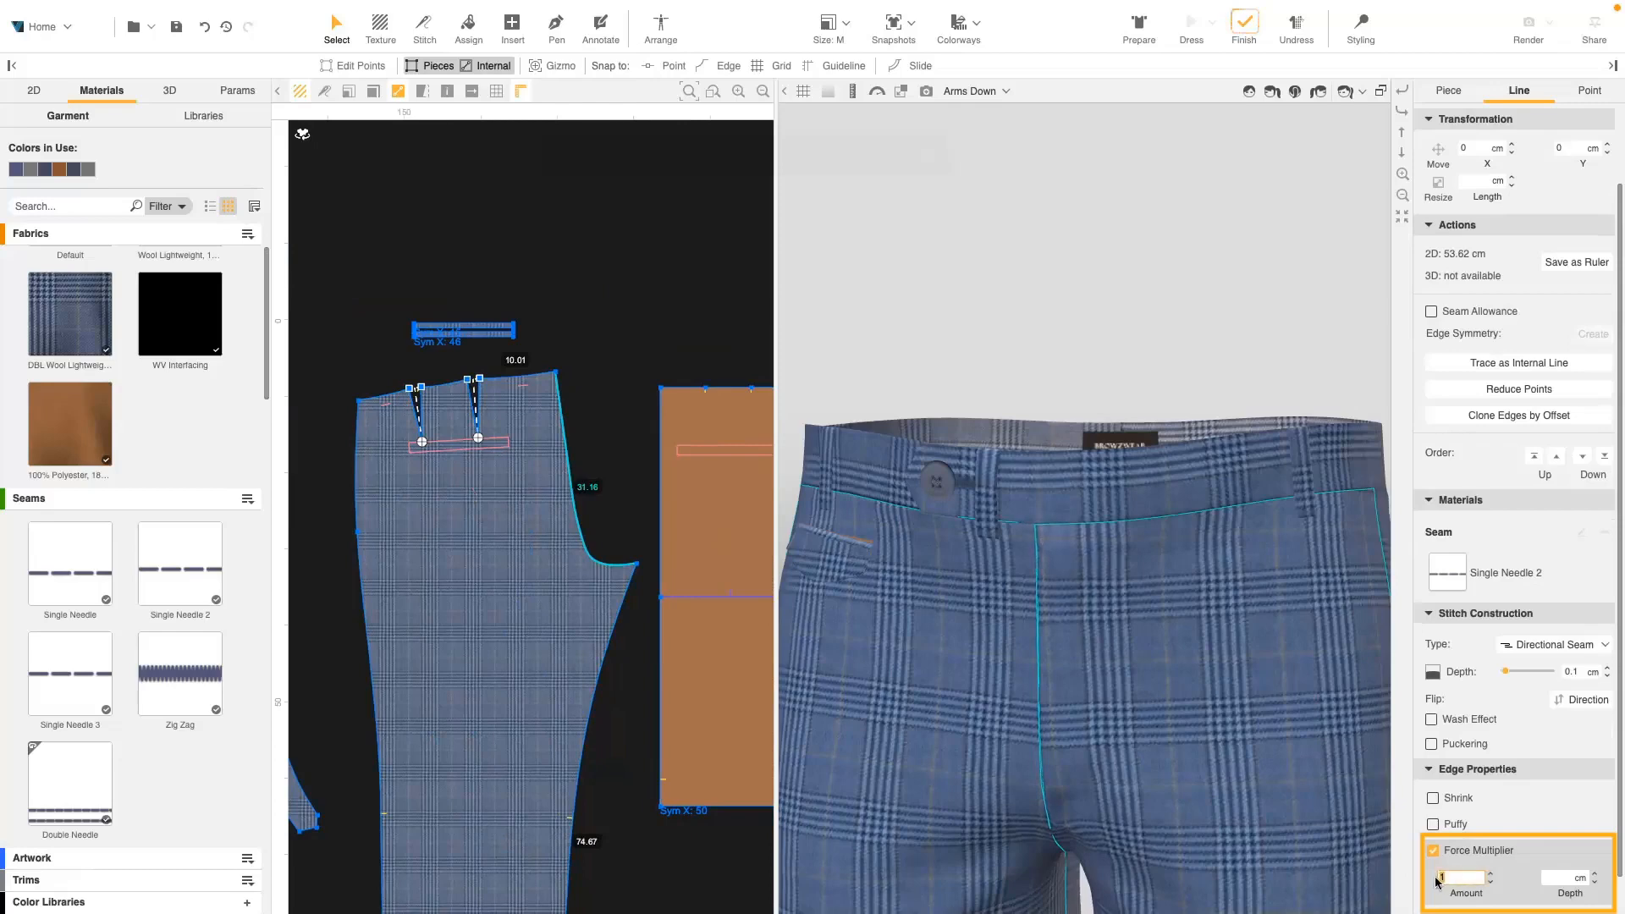
click(1574, 878)
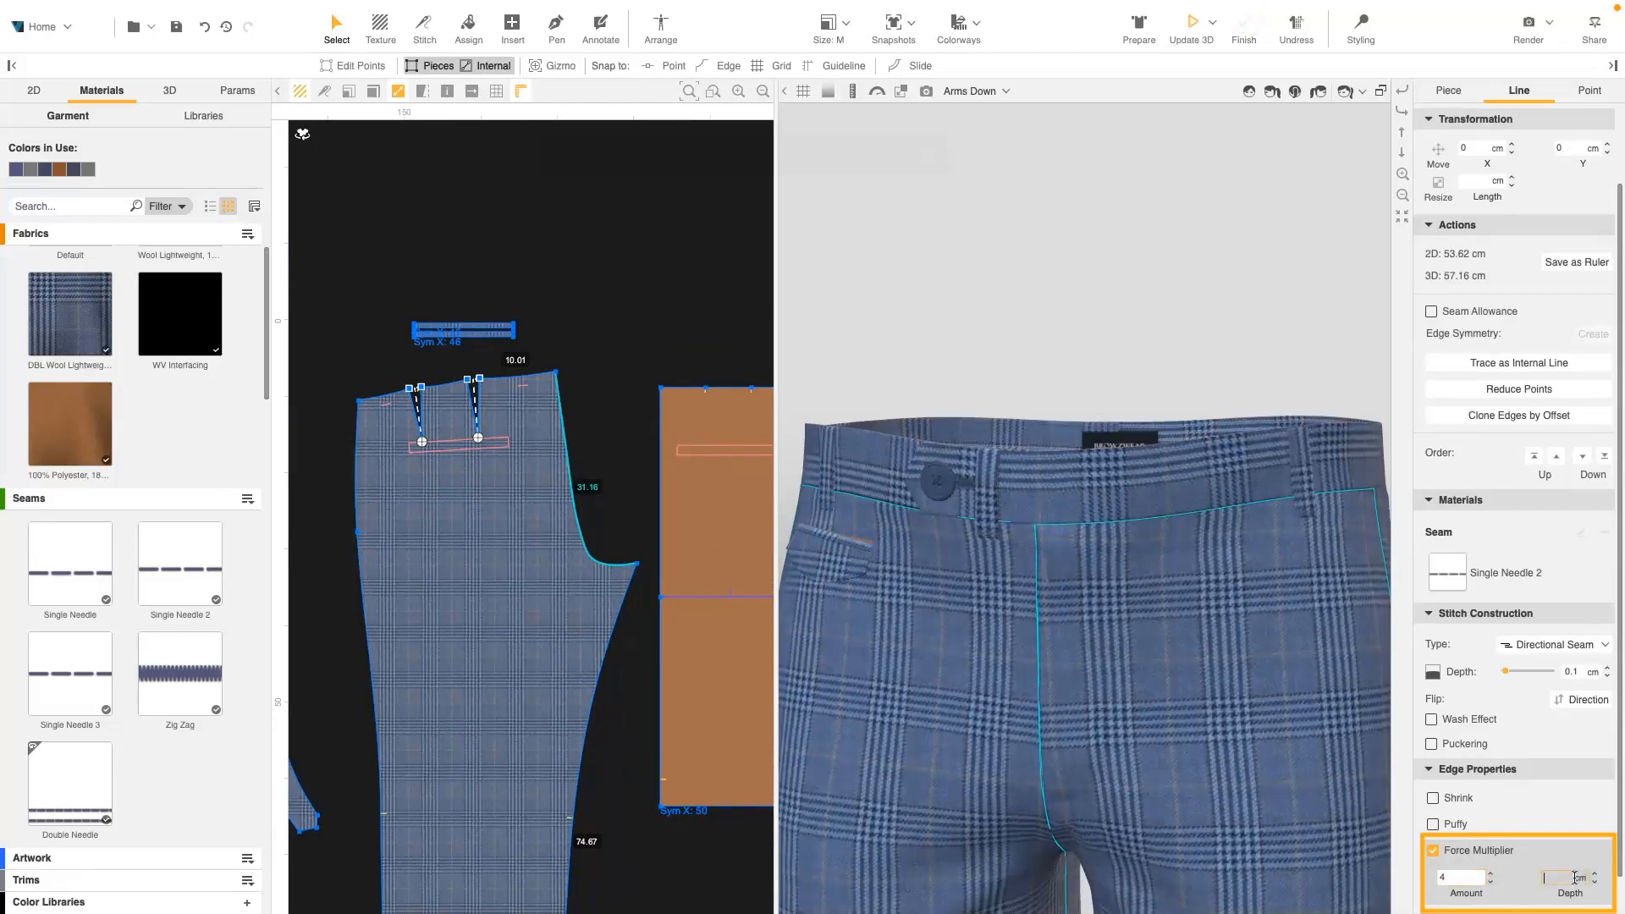
click(1193, 32)
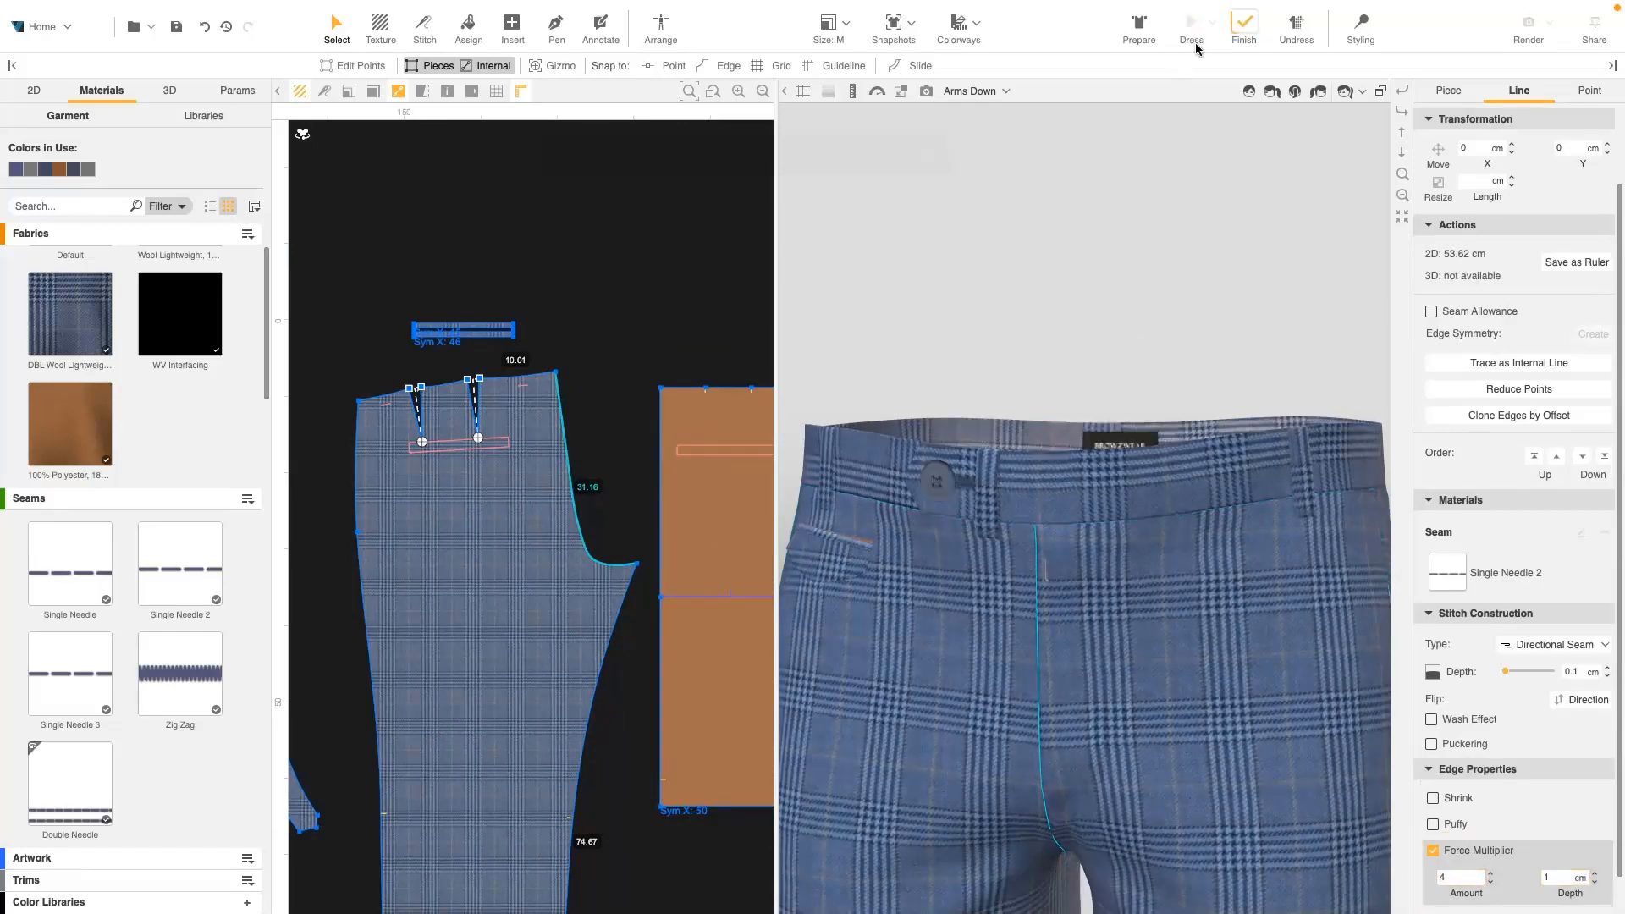
- Add a Force Multiplier of amount 4 and depth 1 cm to the slanted pocket opening edge of the front leg and update the 3D garment
scroll(481, 571, down, 3)
right_drag(381, 539, 680, 493)
click(678, 494)
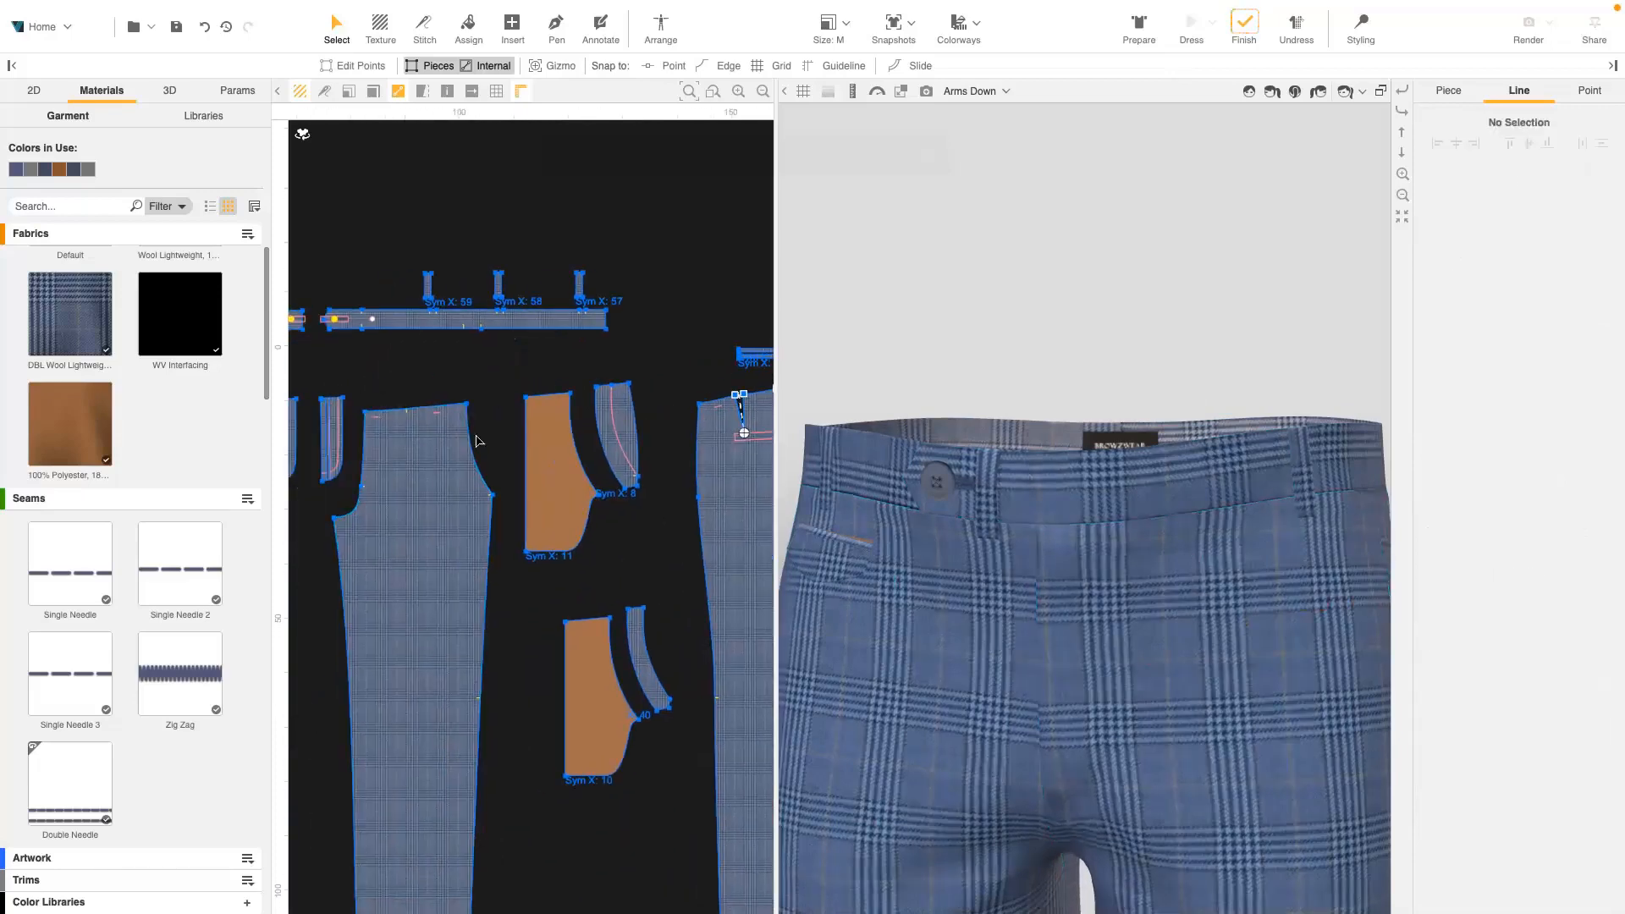
click(474, 439)
right_drag(1110, 457, 1279, 669)
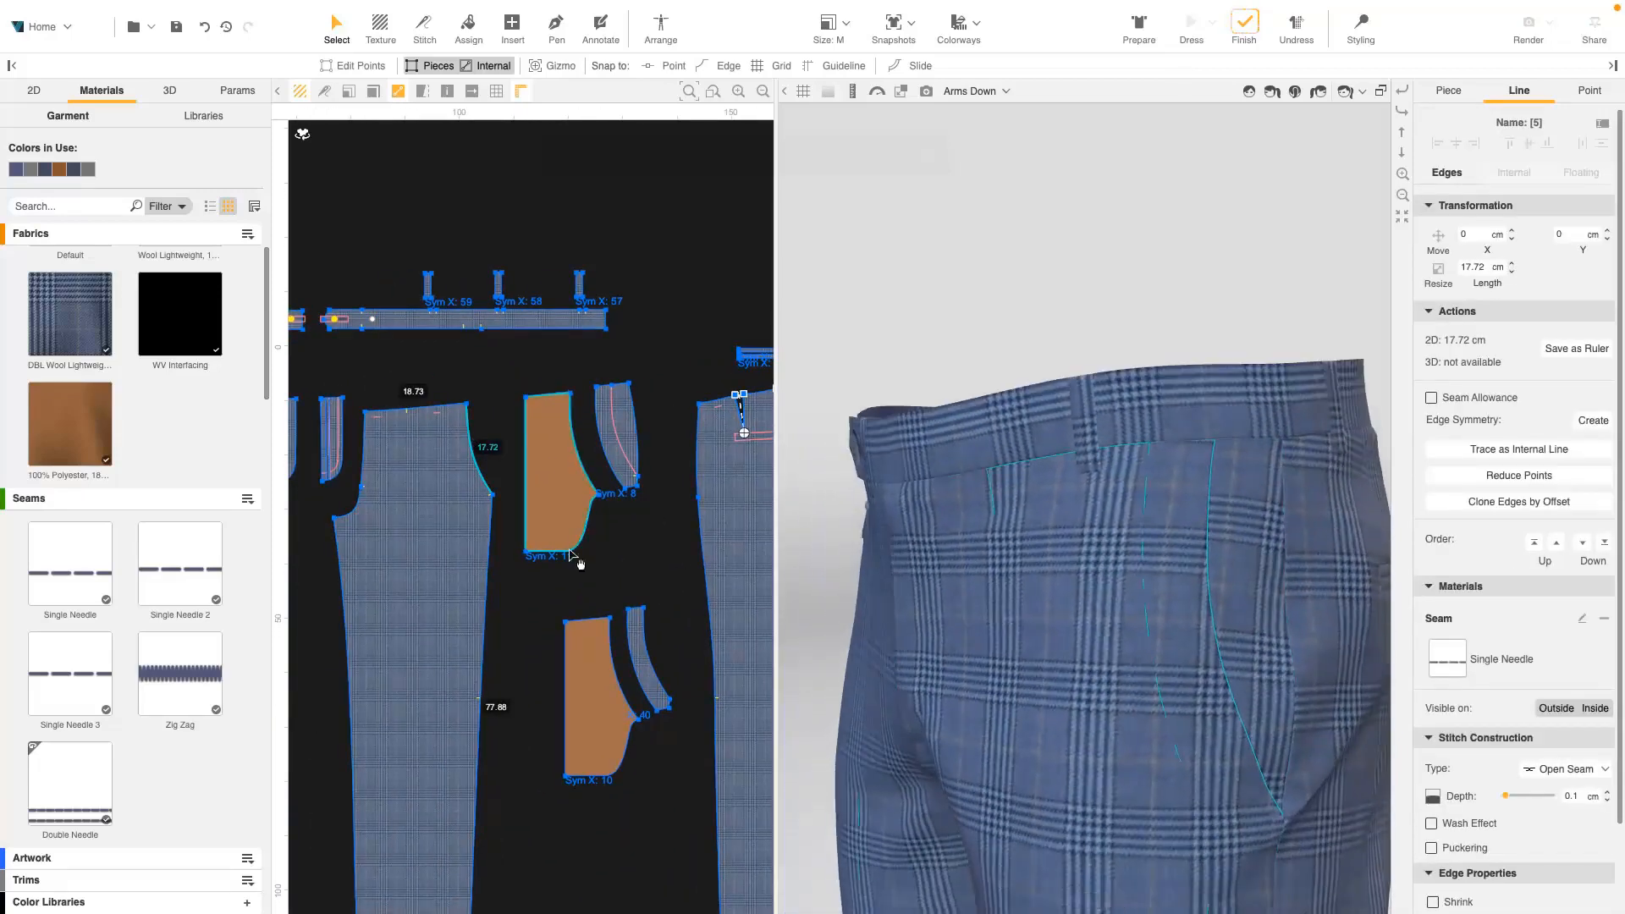
scroll(1476, 855, down, 3)
click(1434, 851)
drag(1445, 879, 1428, 882)
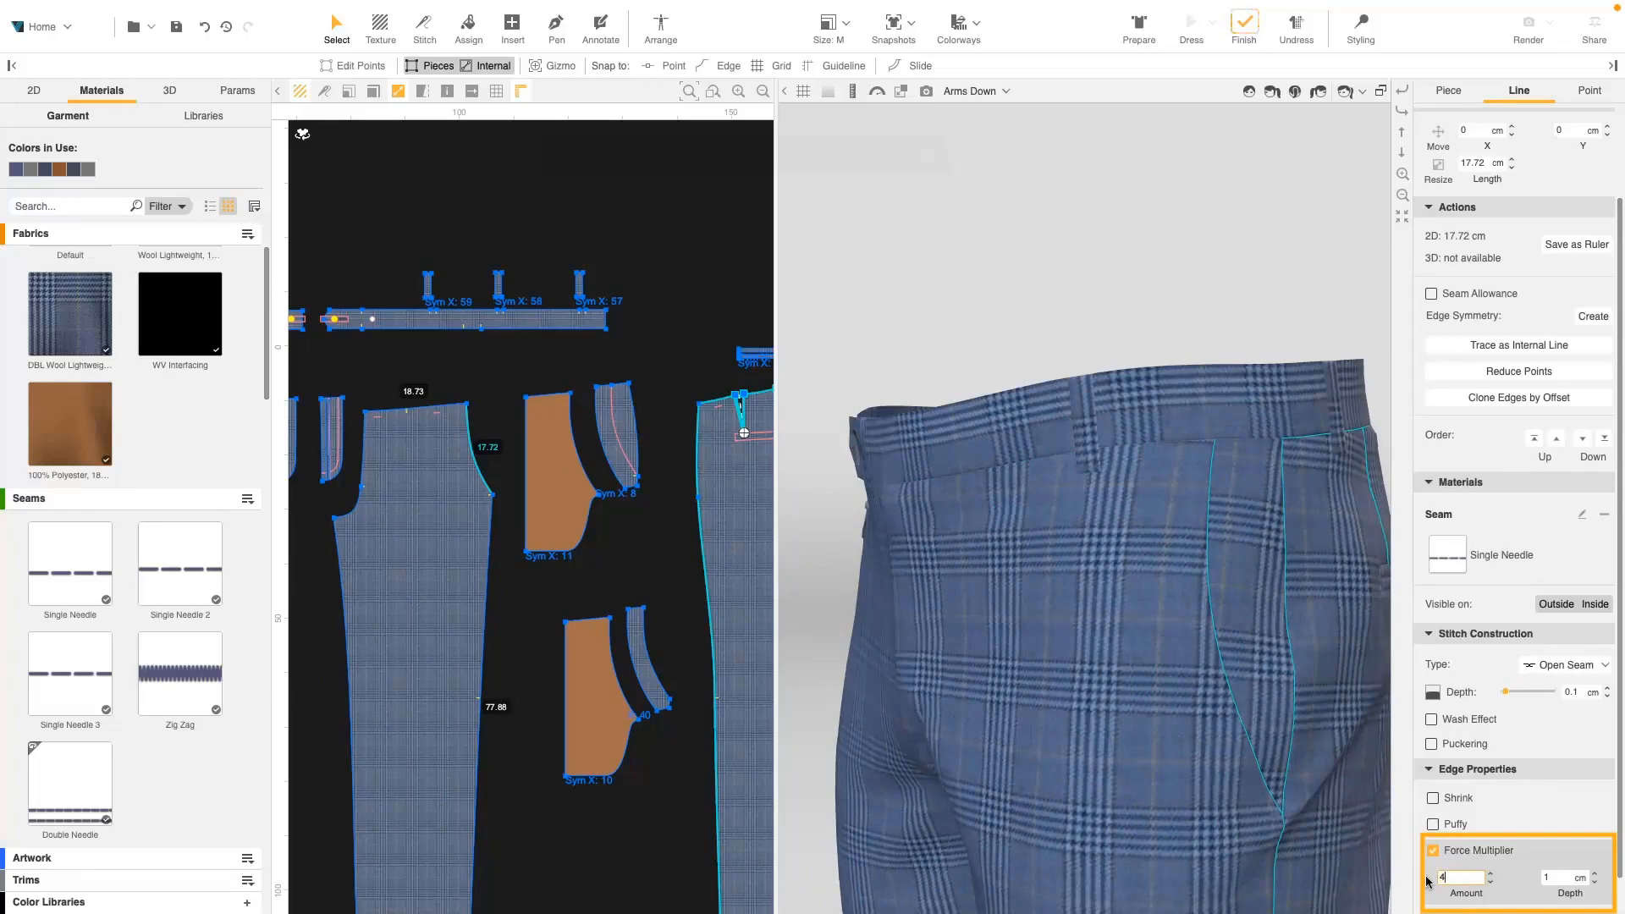
key(Tab)
click(1198, 25)
- Examine the updated trousers in 3D from the side, back and front
scroll(1309, 545, down, 5)
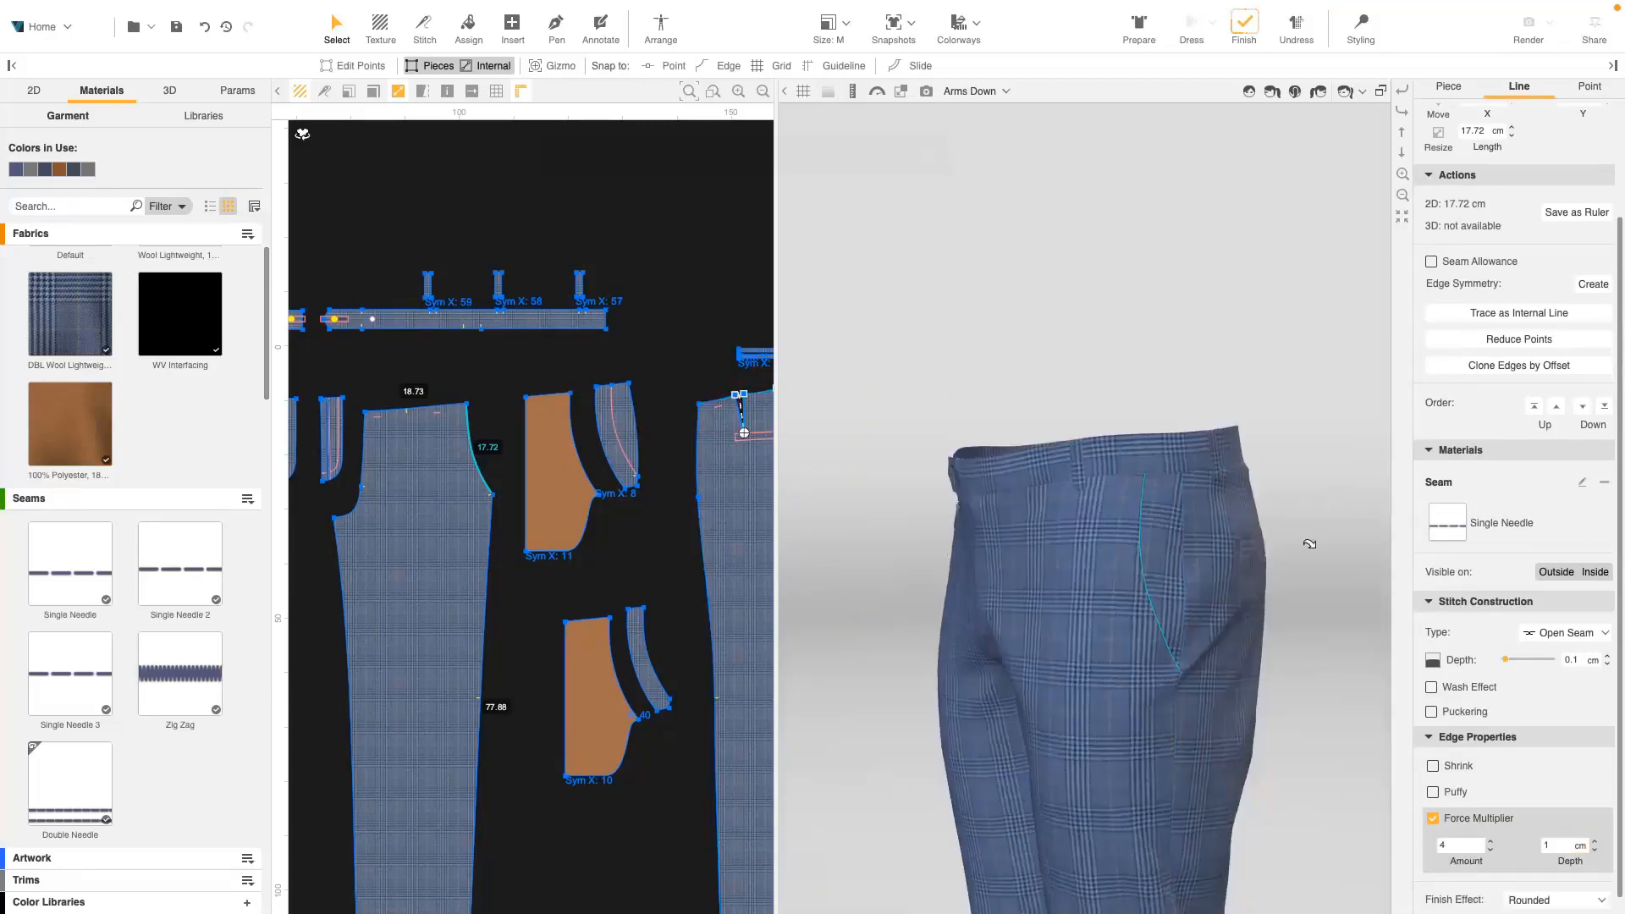
click(1309, 544)
click(808, 621)
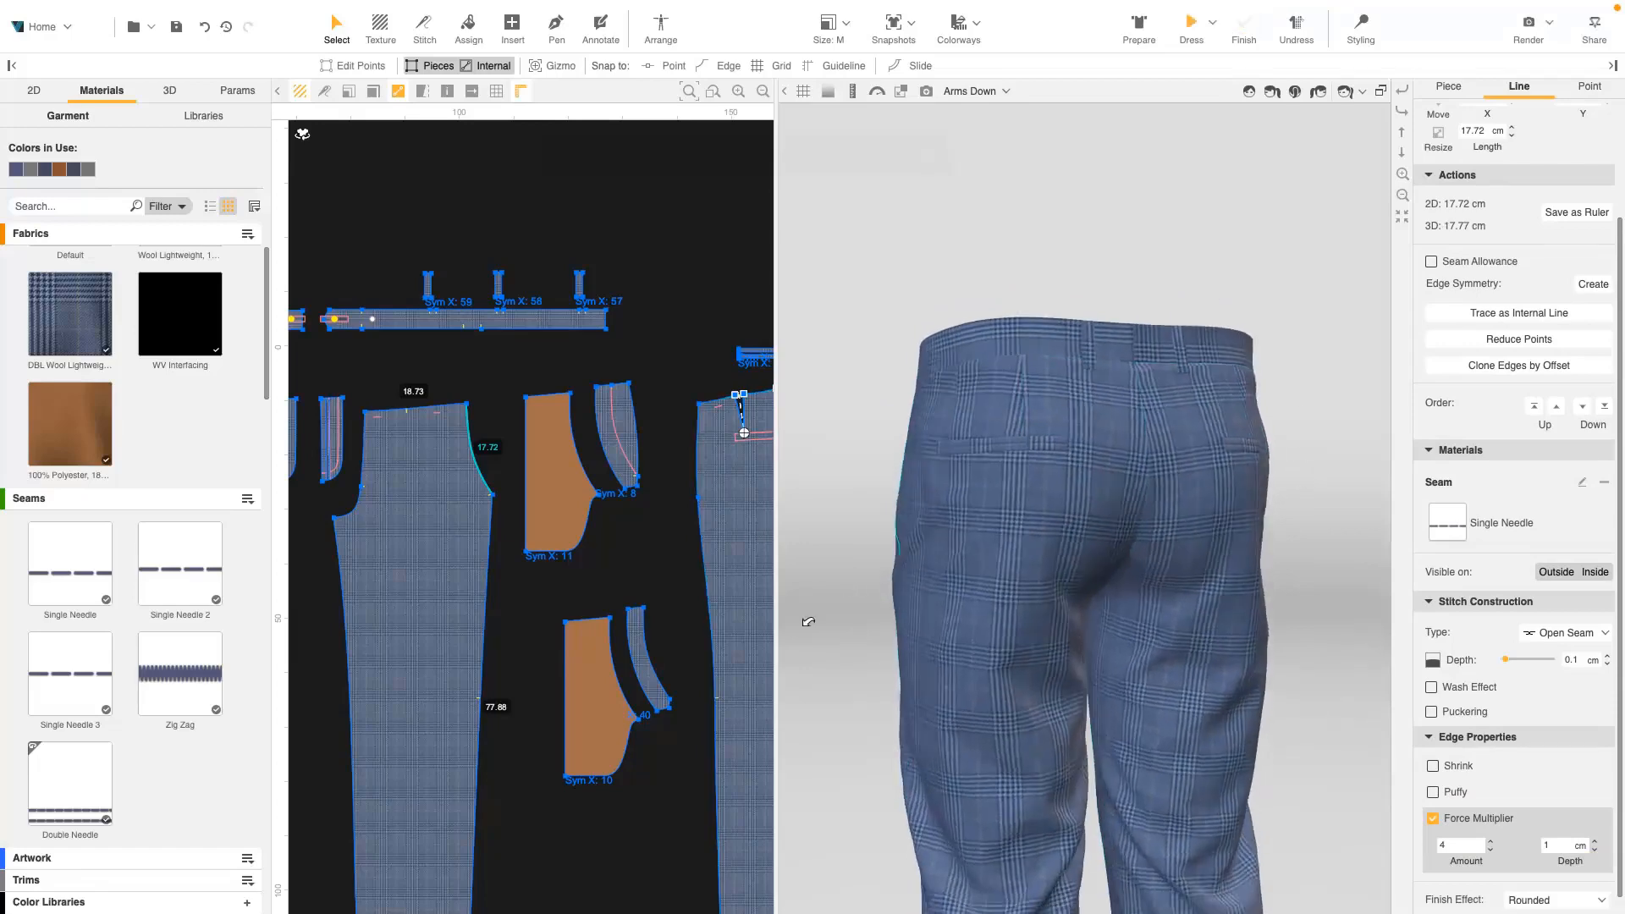
click(808, 622)
scroll(969, 562, down, 5)
click(1085, 776)
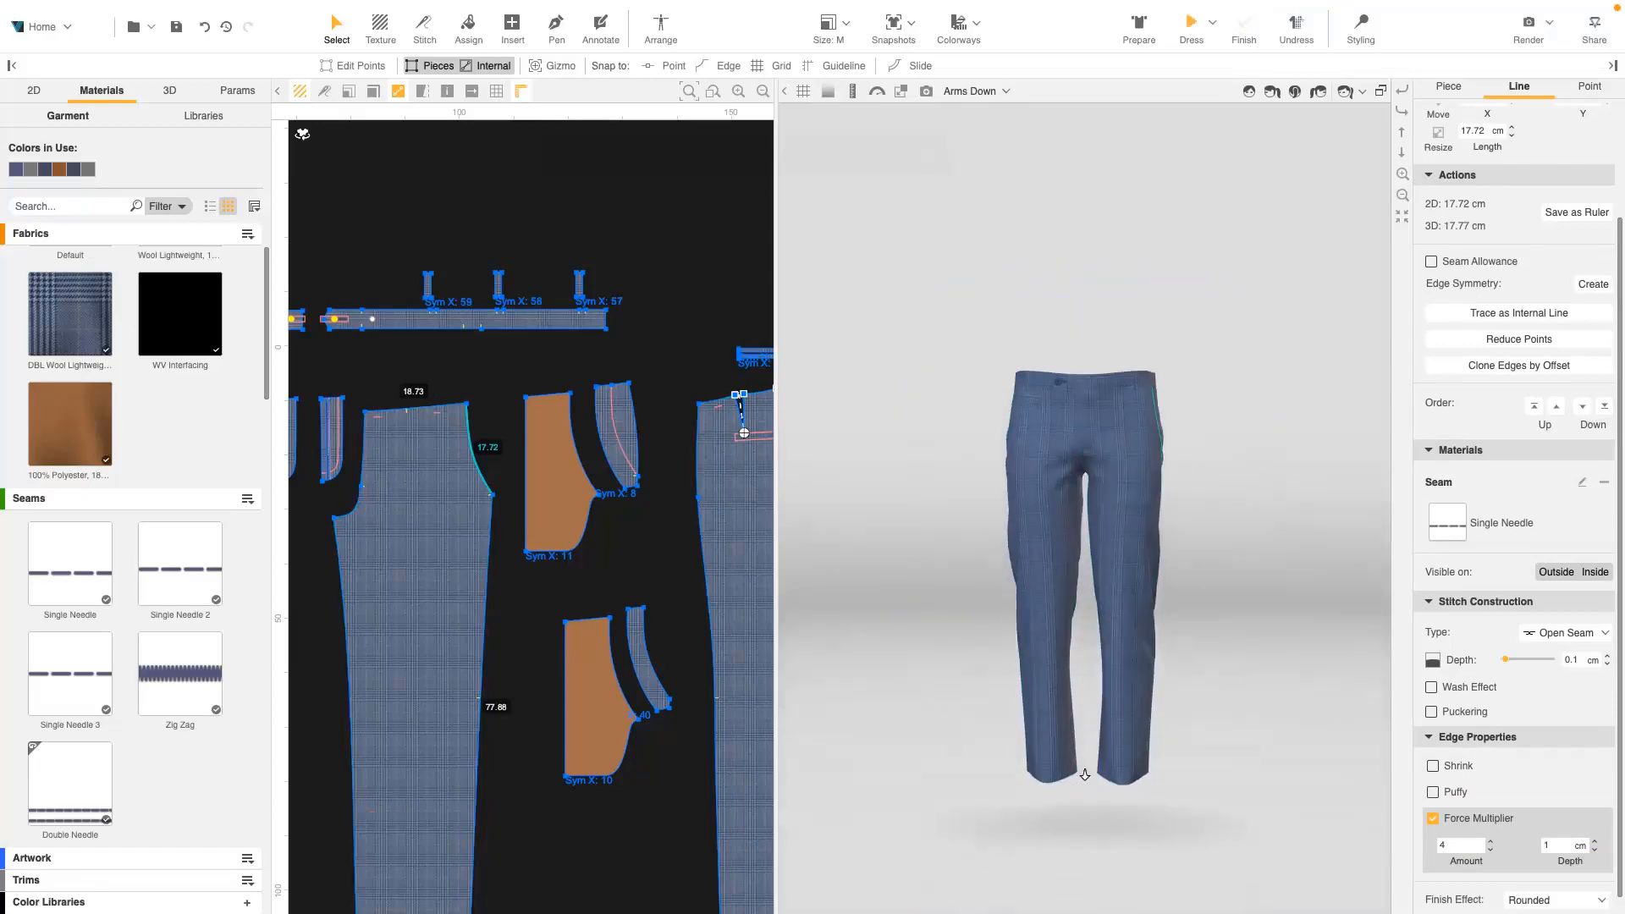
scroll(1083, 754, up, 3)
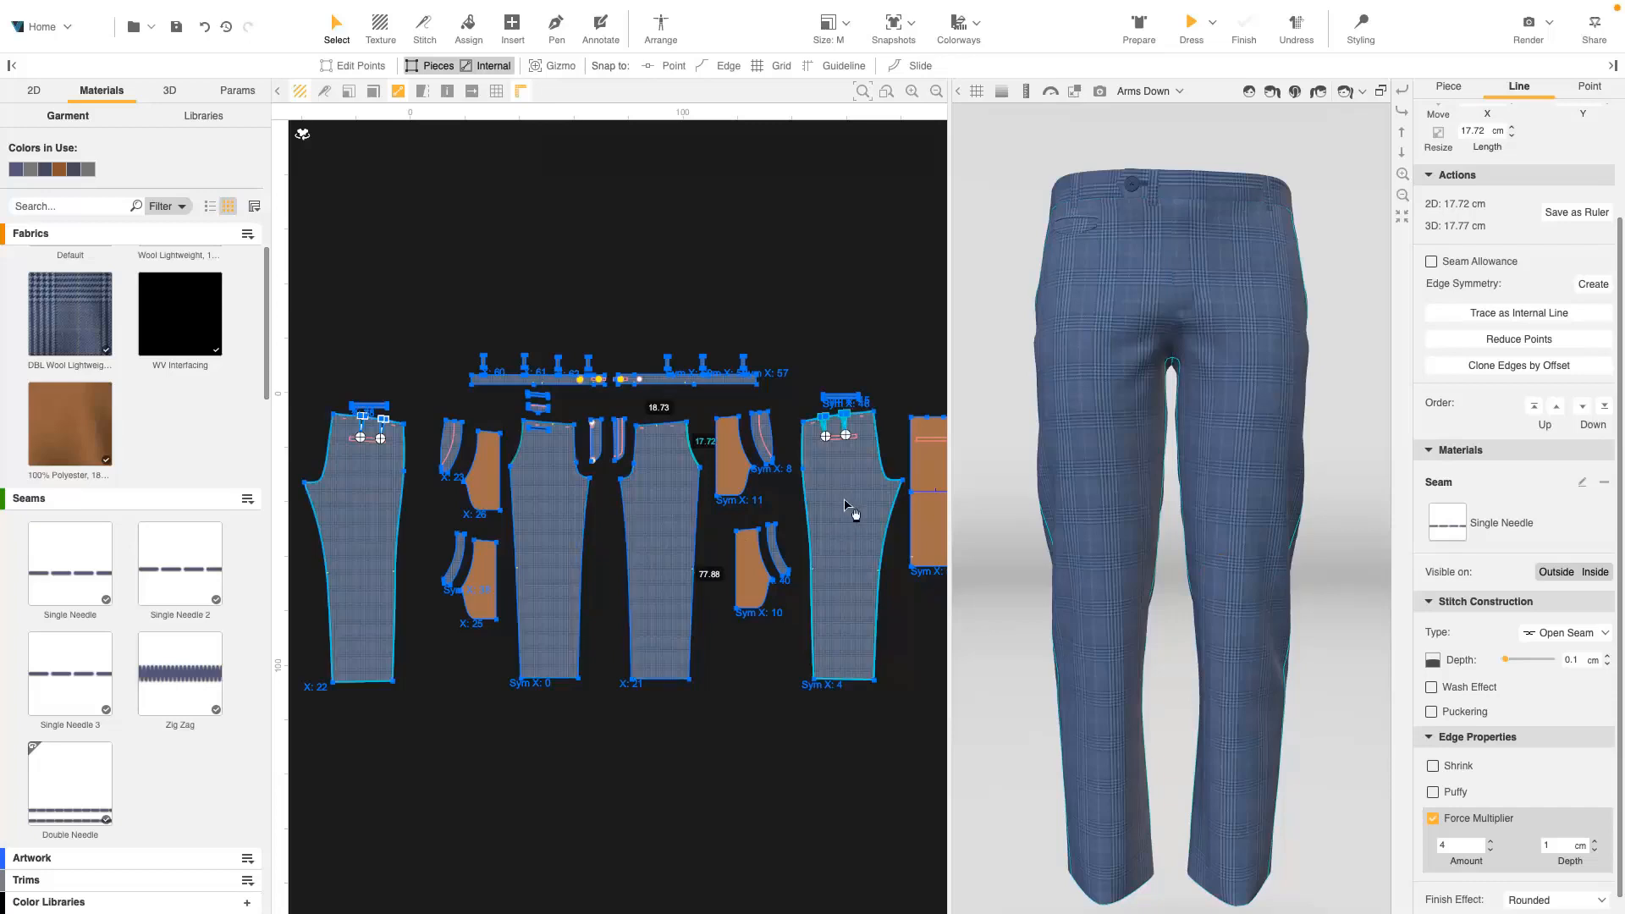
- Show the grain lines and draw a straight internal line about 74.5 cm long along the front leg's grain line toward the hem
click(468, 93)
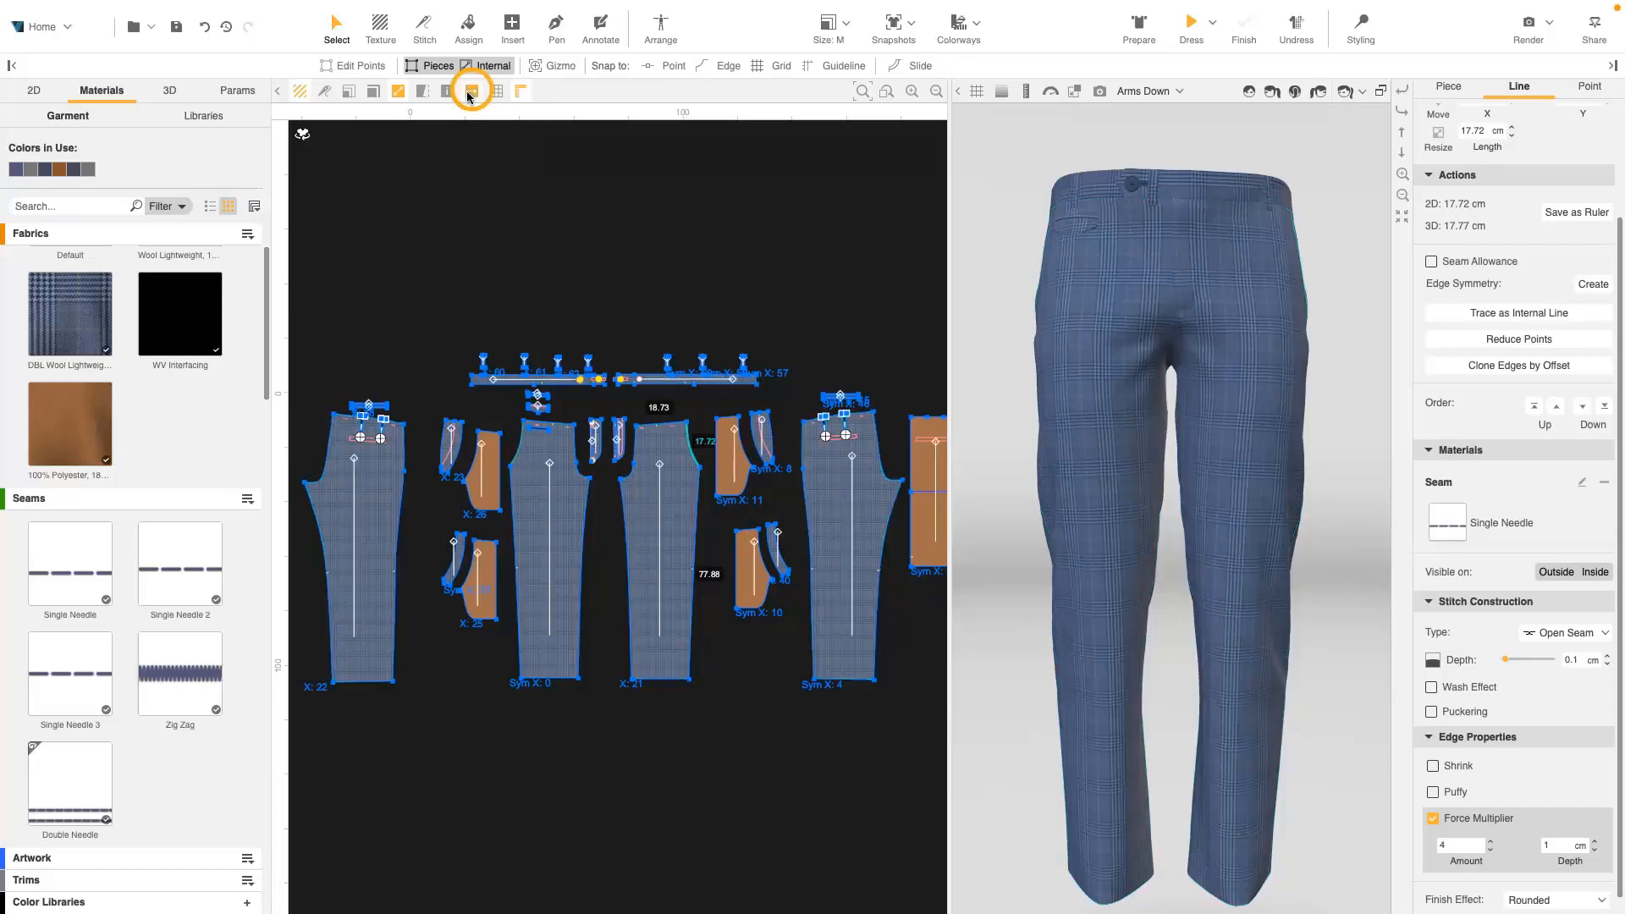
key(p)
click(551, 463)
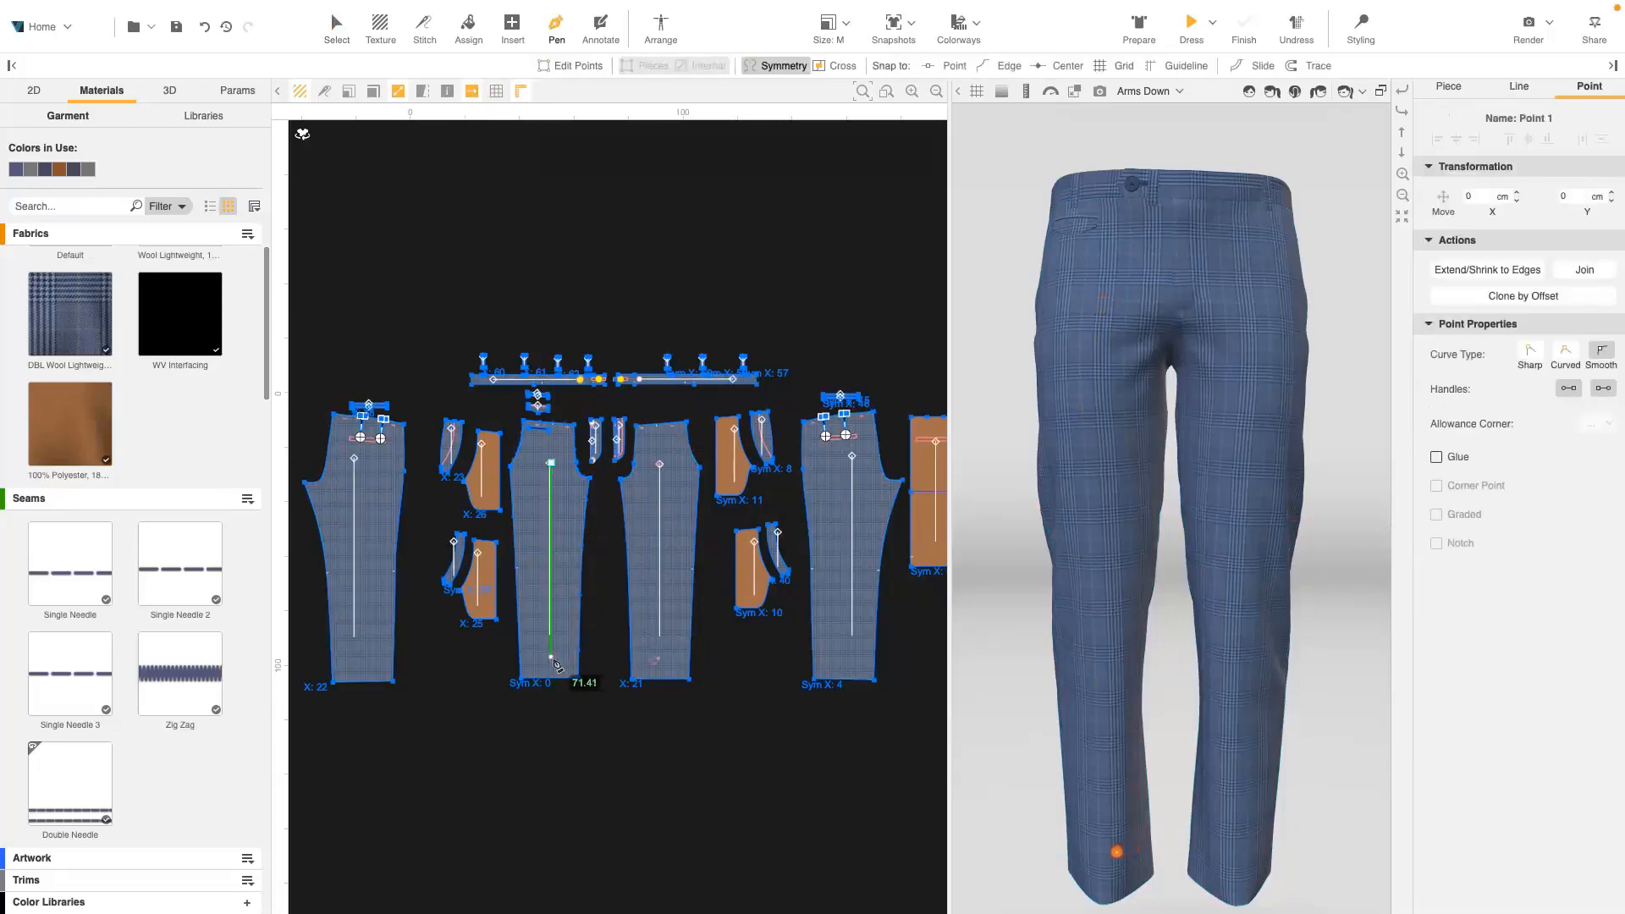
double_click(551, 664)
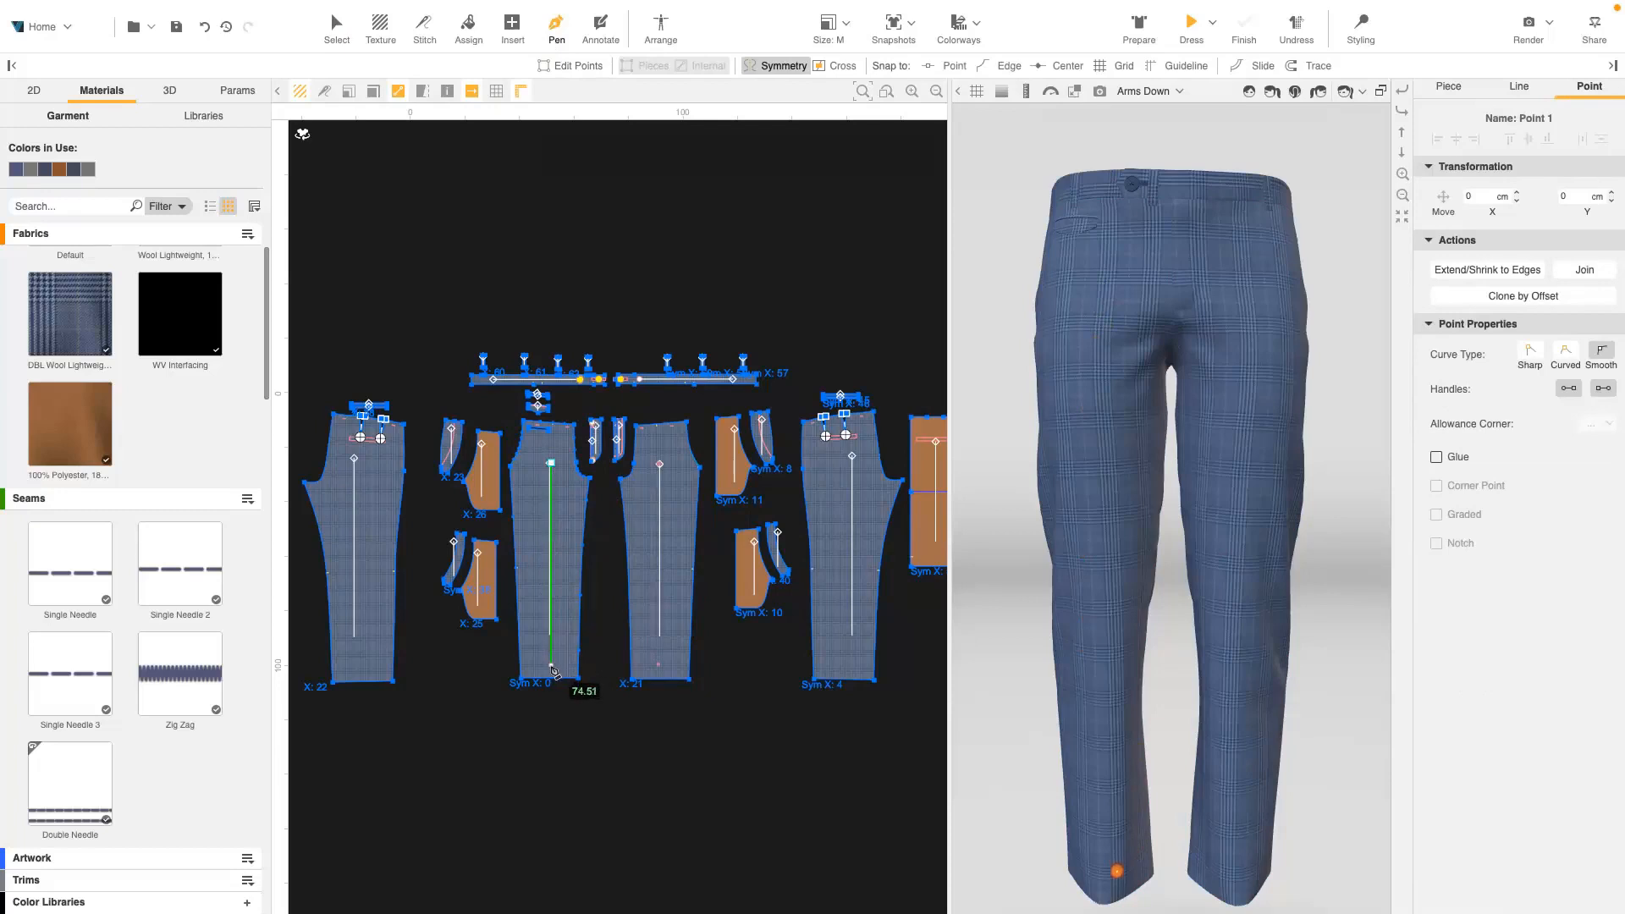
- Draw a matching internal line about 75.5 cm long along the back leg's grain line, and hide the grain lines
click(853, 459)
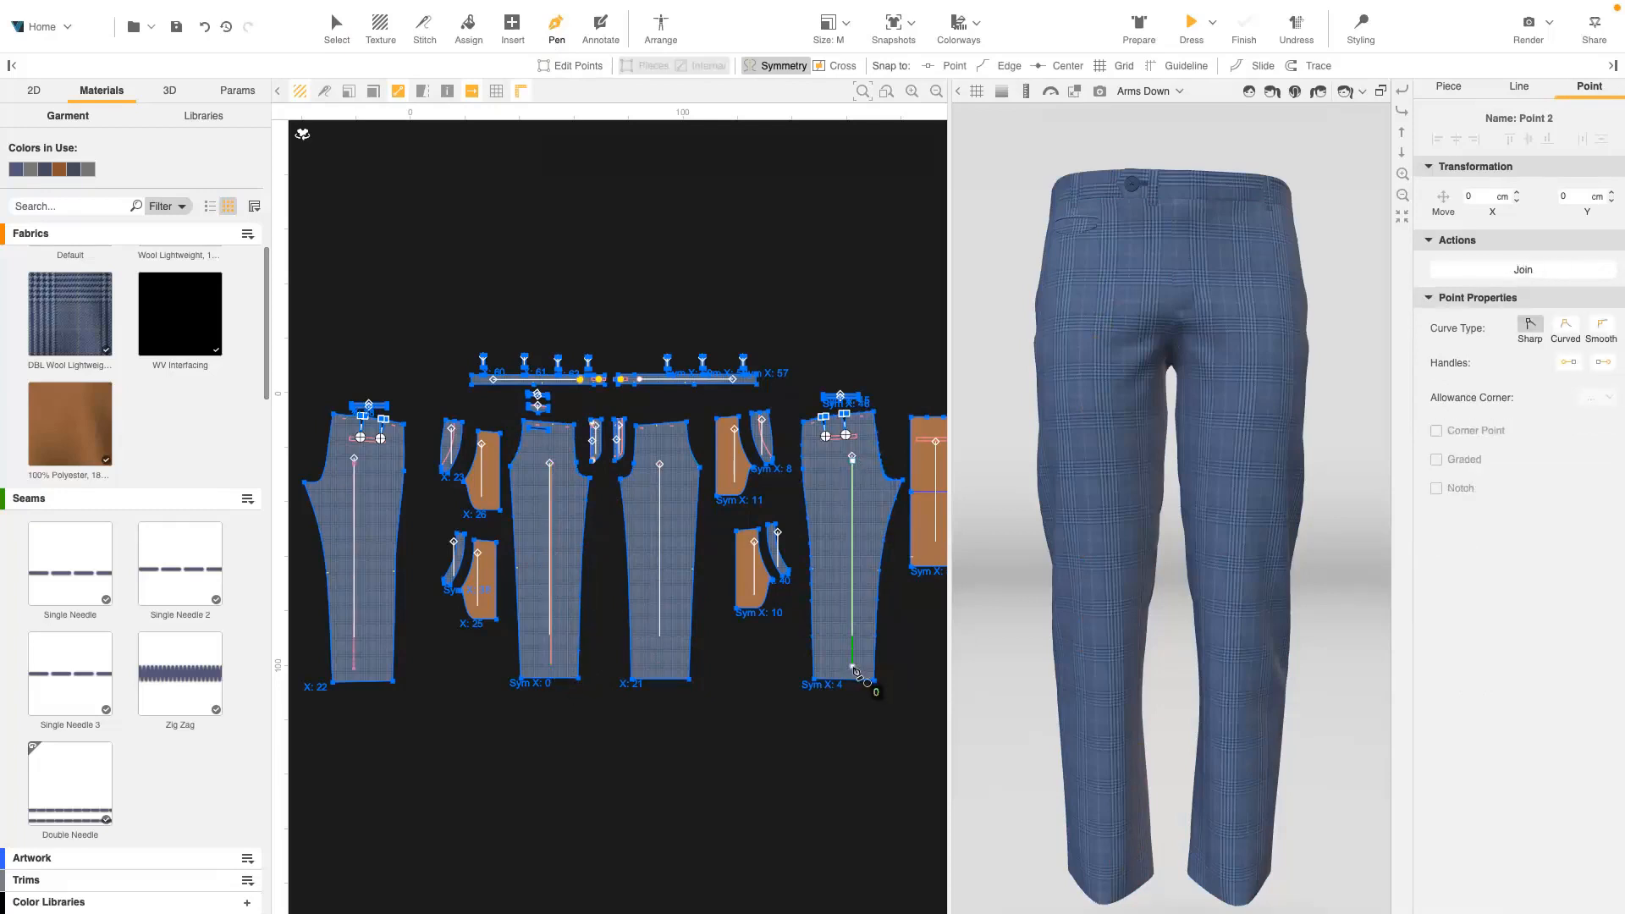
double_click(854, 668)
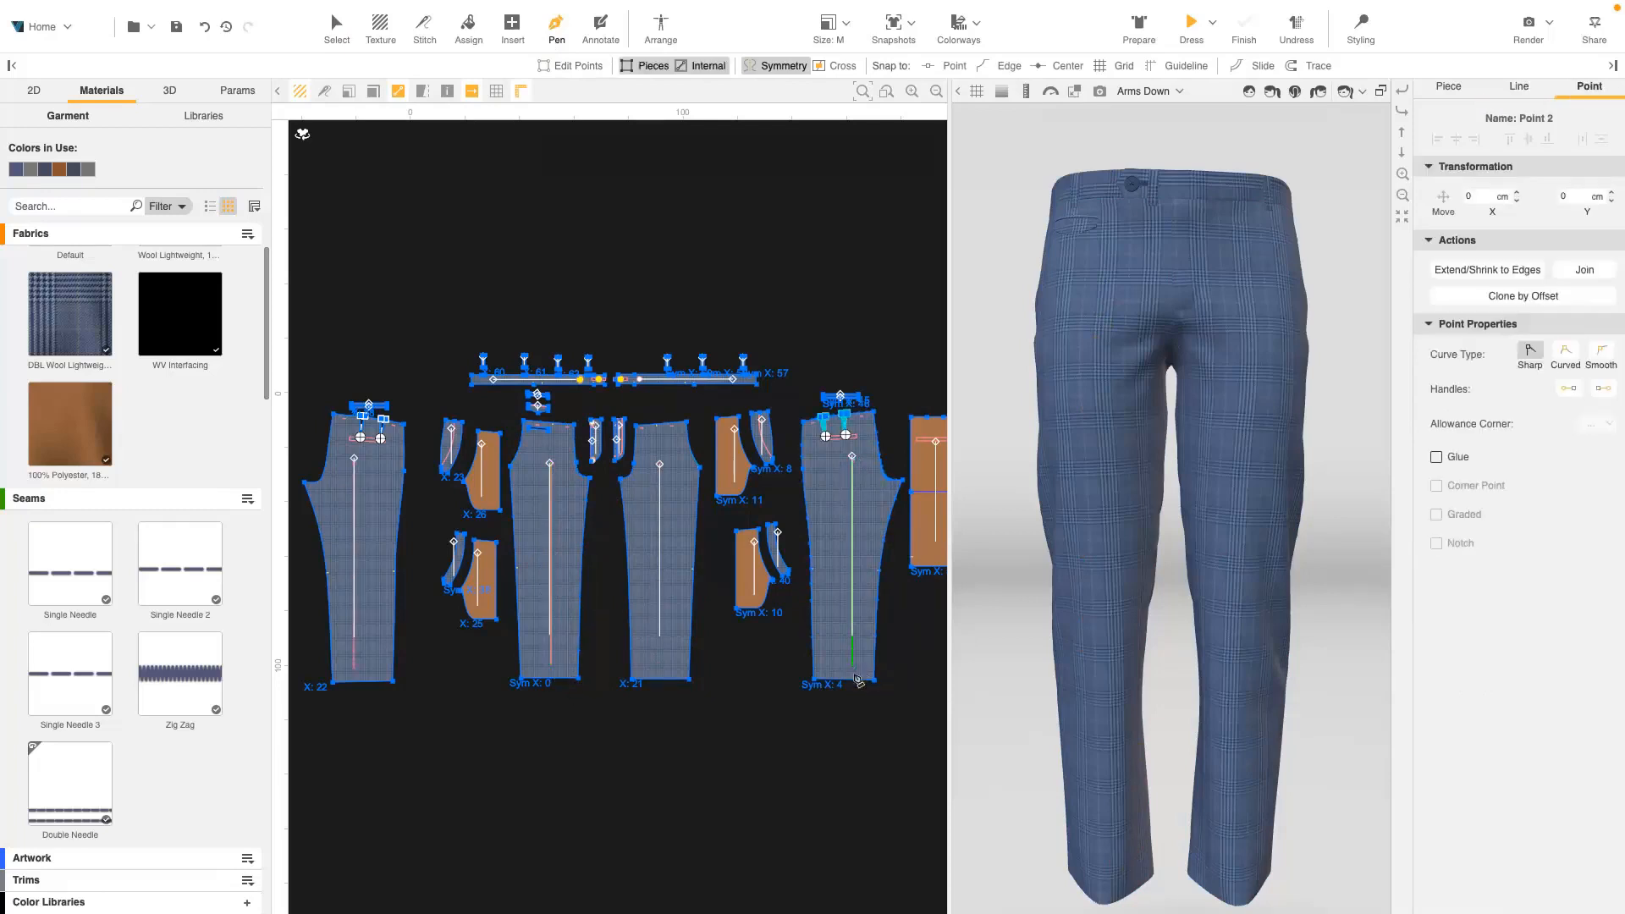
click(472, 93)
key(Escape)
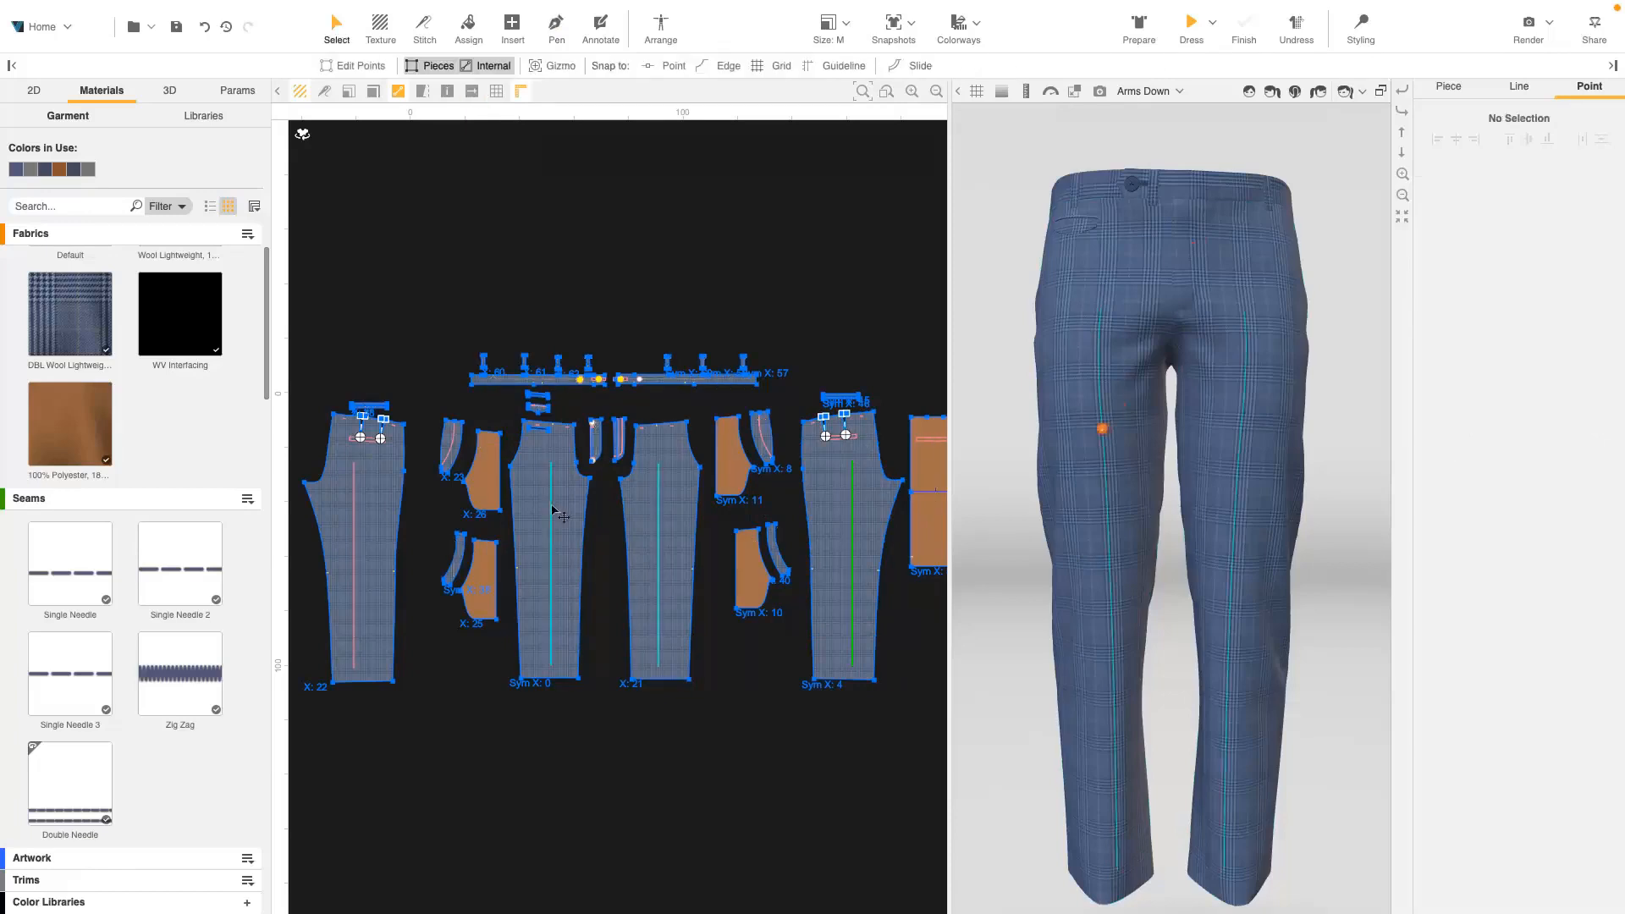
- Enable Iron with an angle of 90 degrees on the front and back crease lines together and update the 3D garment
click(354, 526)
scroll(1562, 816, down, 3)
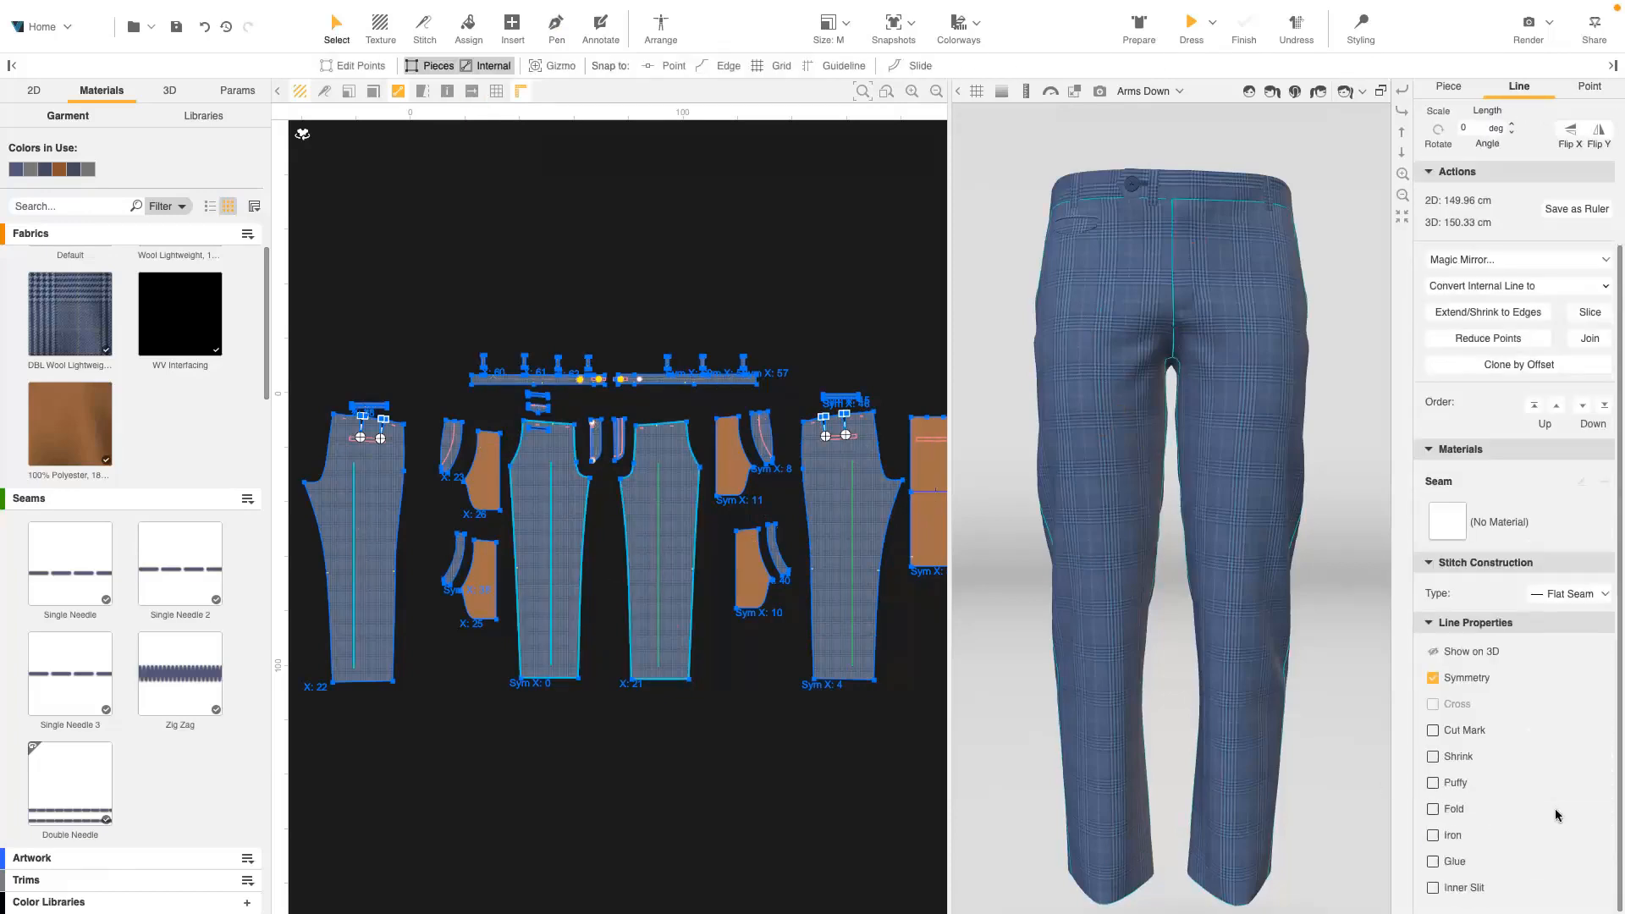
click(1461, 841)
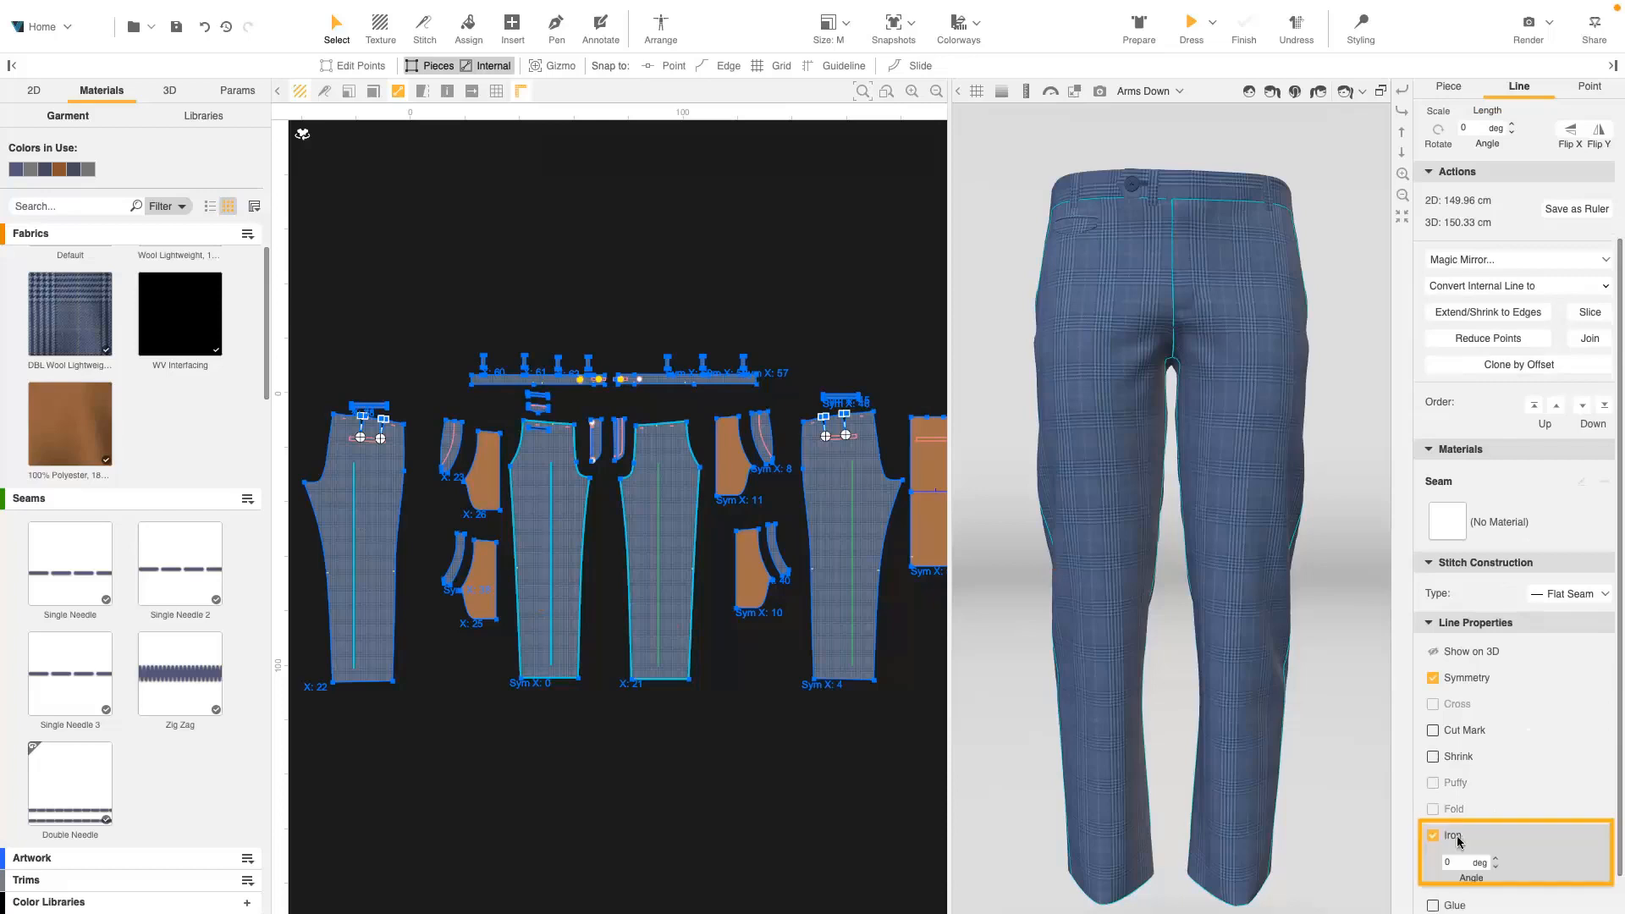
scroll(1458, 842, down, 1)
drag(1459, 828, 1435, 830)
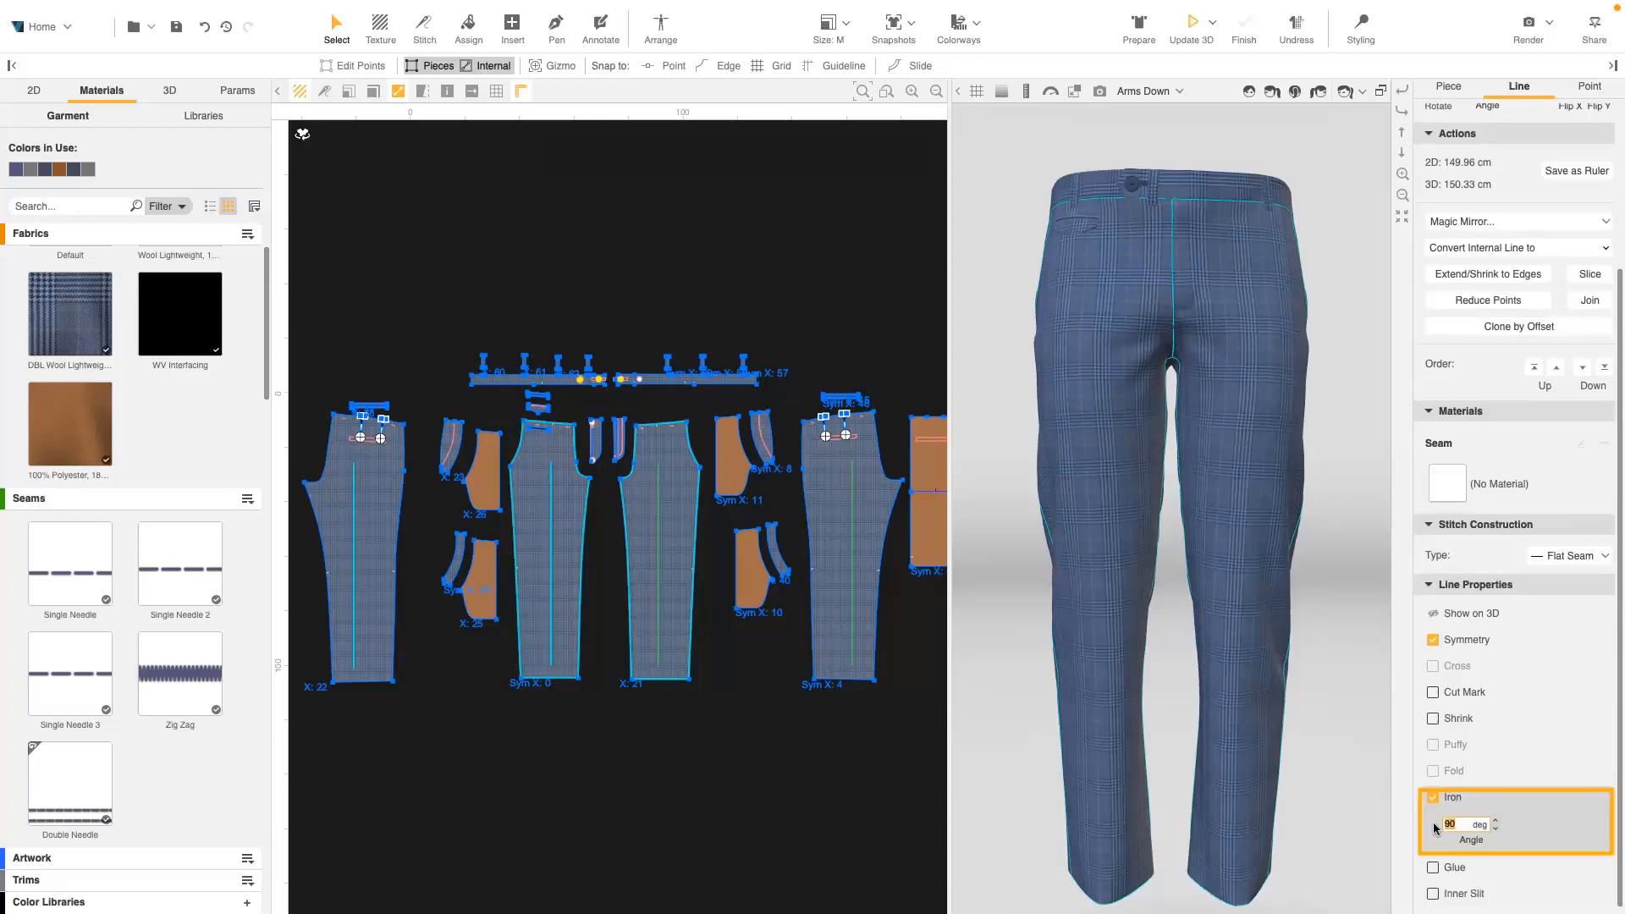
click(1193, 26)
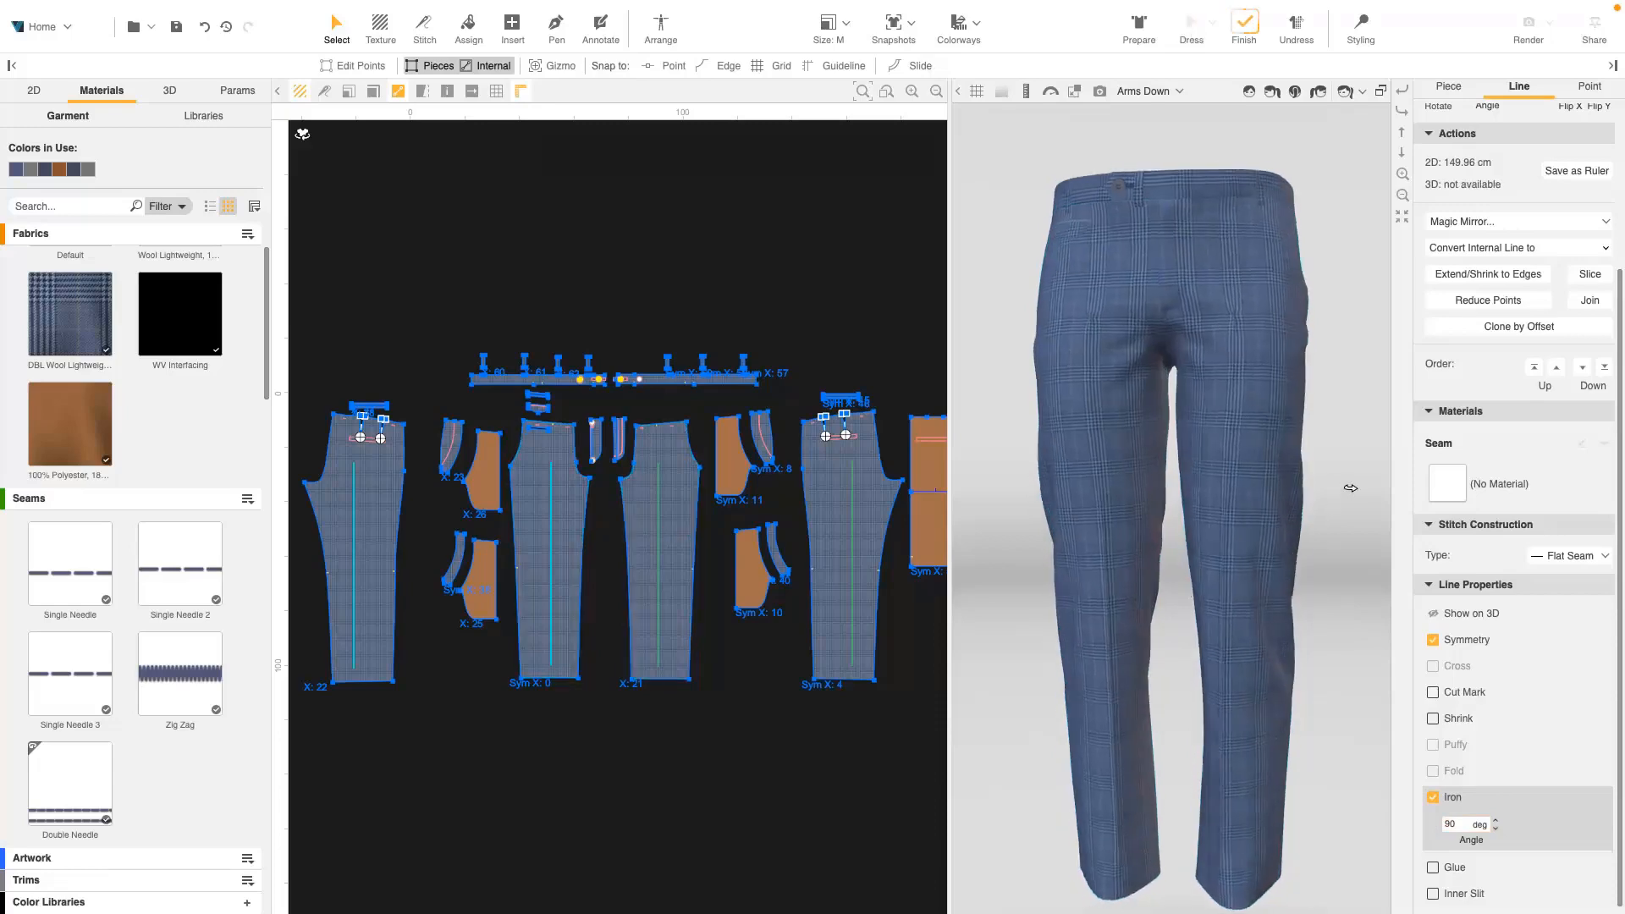
- Shift the back leg's crease line slightly toward the side seam, update the 3D garment and check the creases from the front
drag(1349, 486, 1302, 542)
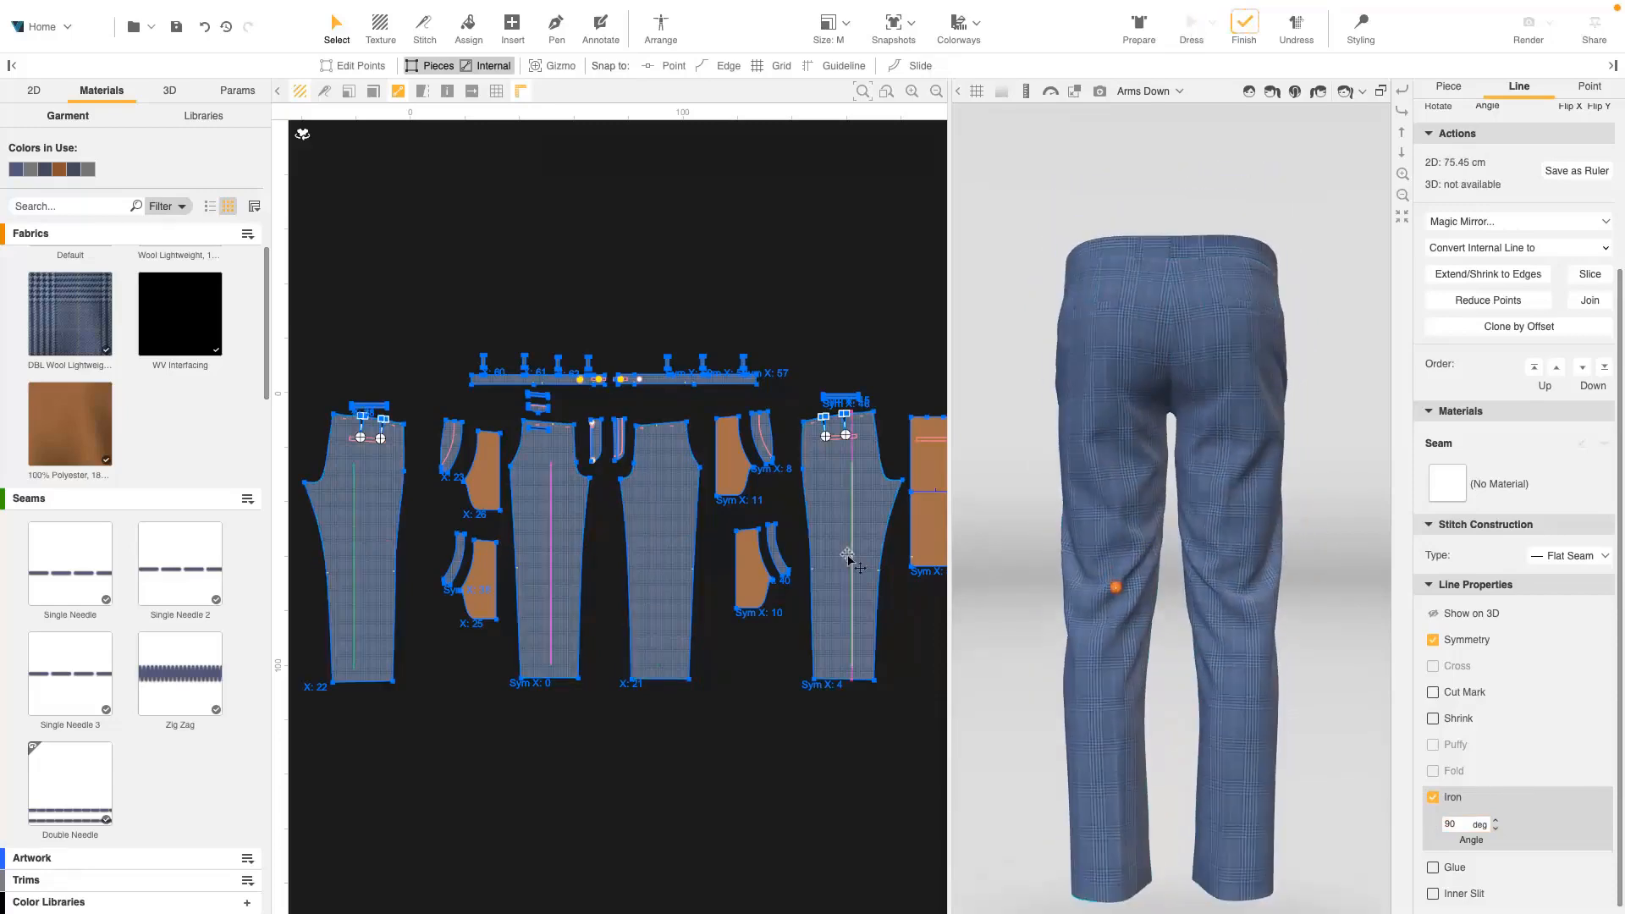
drag(853, 556, 846, 555)
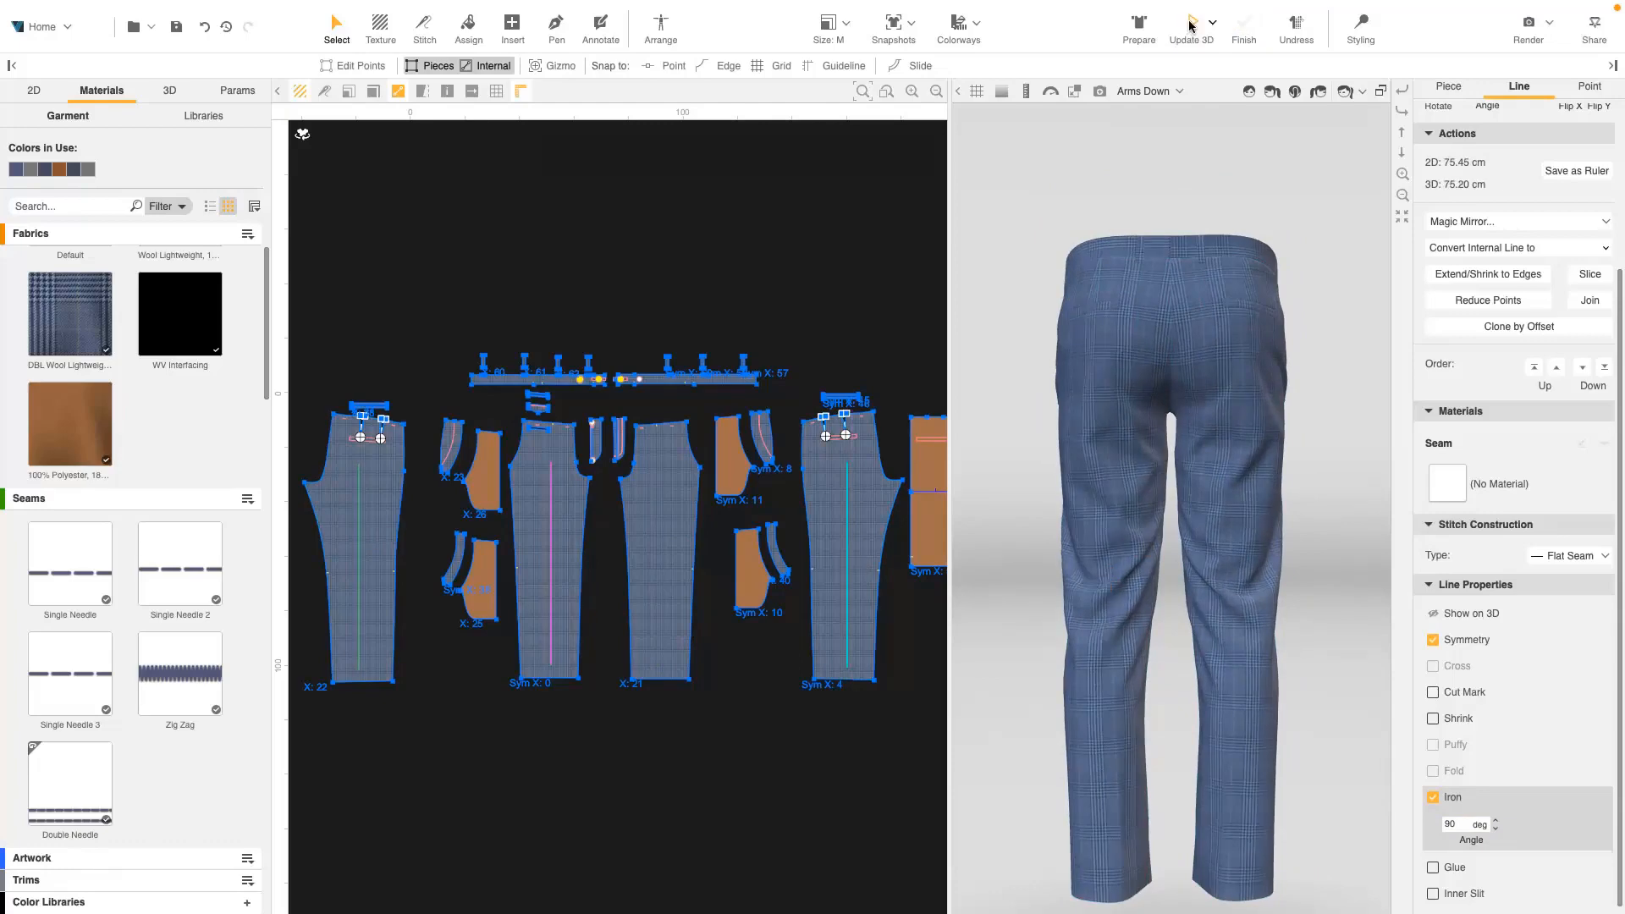
click(1192, 28)
drag(1178, 483, 1034, 479)
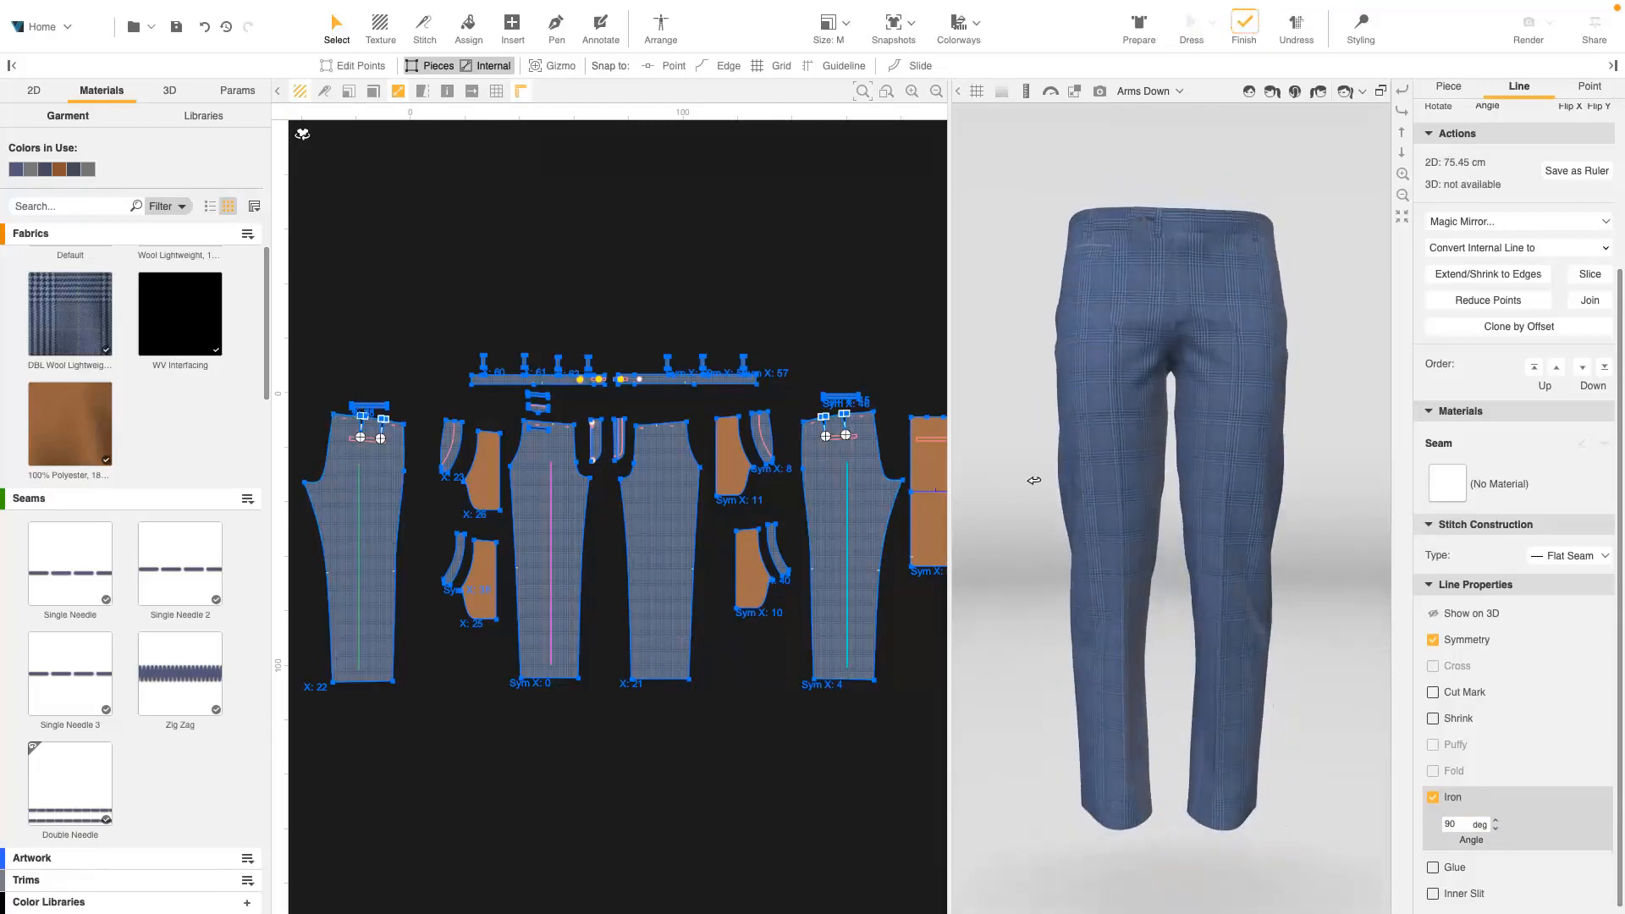
scroll(1034, 479, up, 5)
drag(1357, 435, 1270, 438)
- Shorten the front leg's crease line by lowering its upper end point about 6.9 cm, and check it on the 3D garment
click(552, 463)
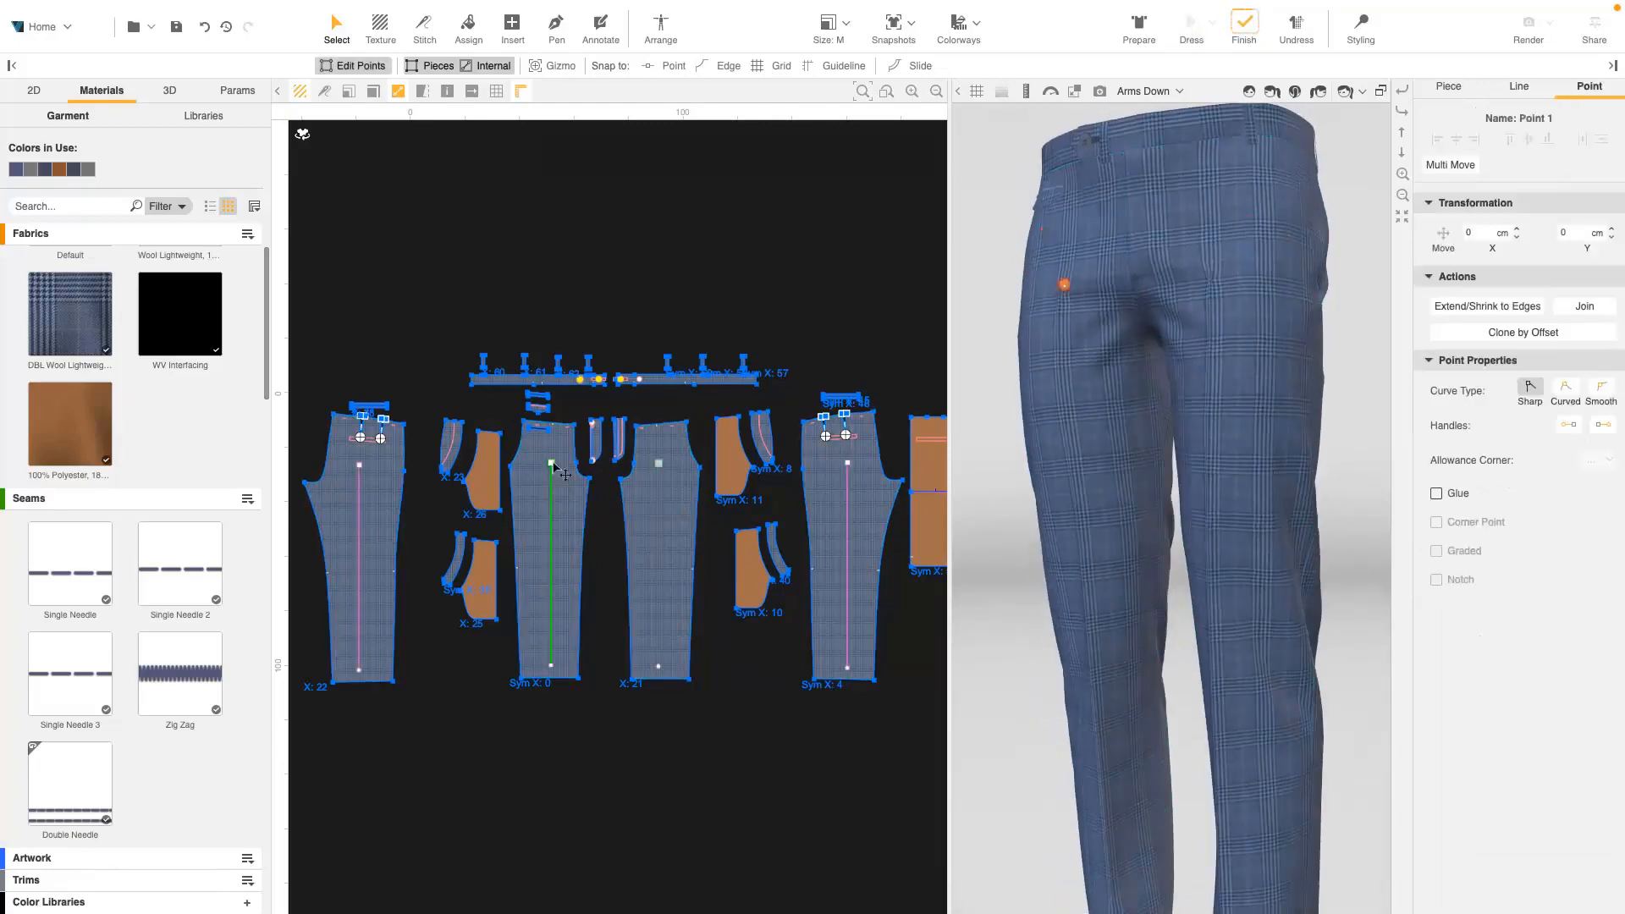
drag(553, 464, 549, 484)
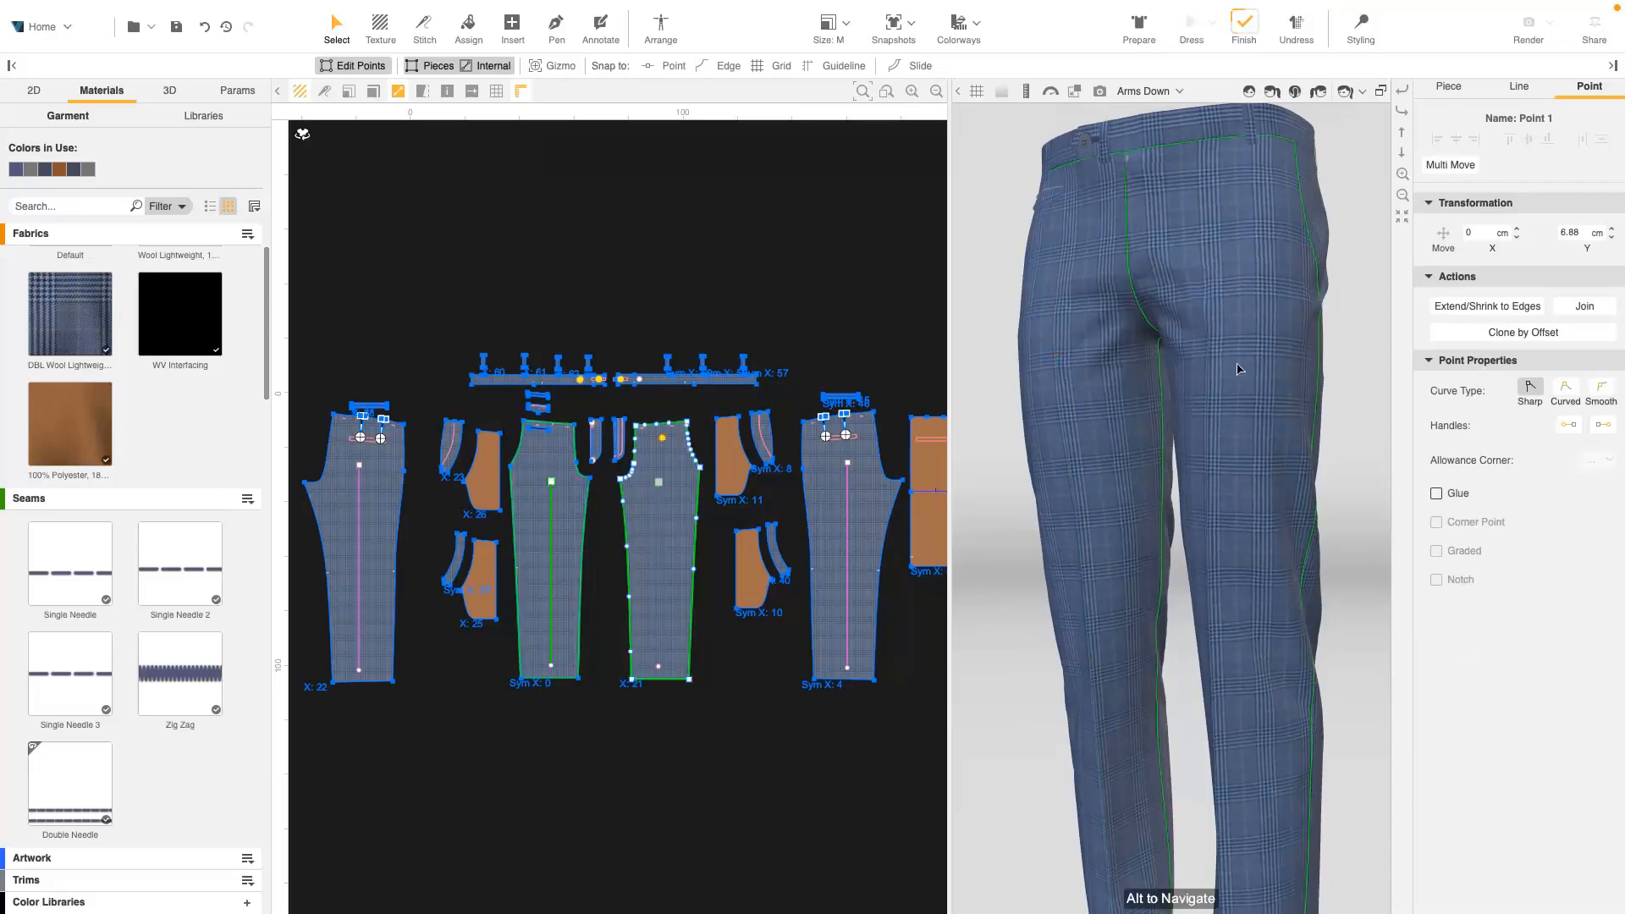
drag(1305, 353, 1054, 648)
click(1103, 575)
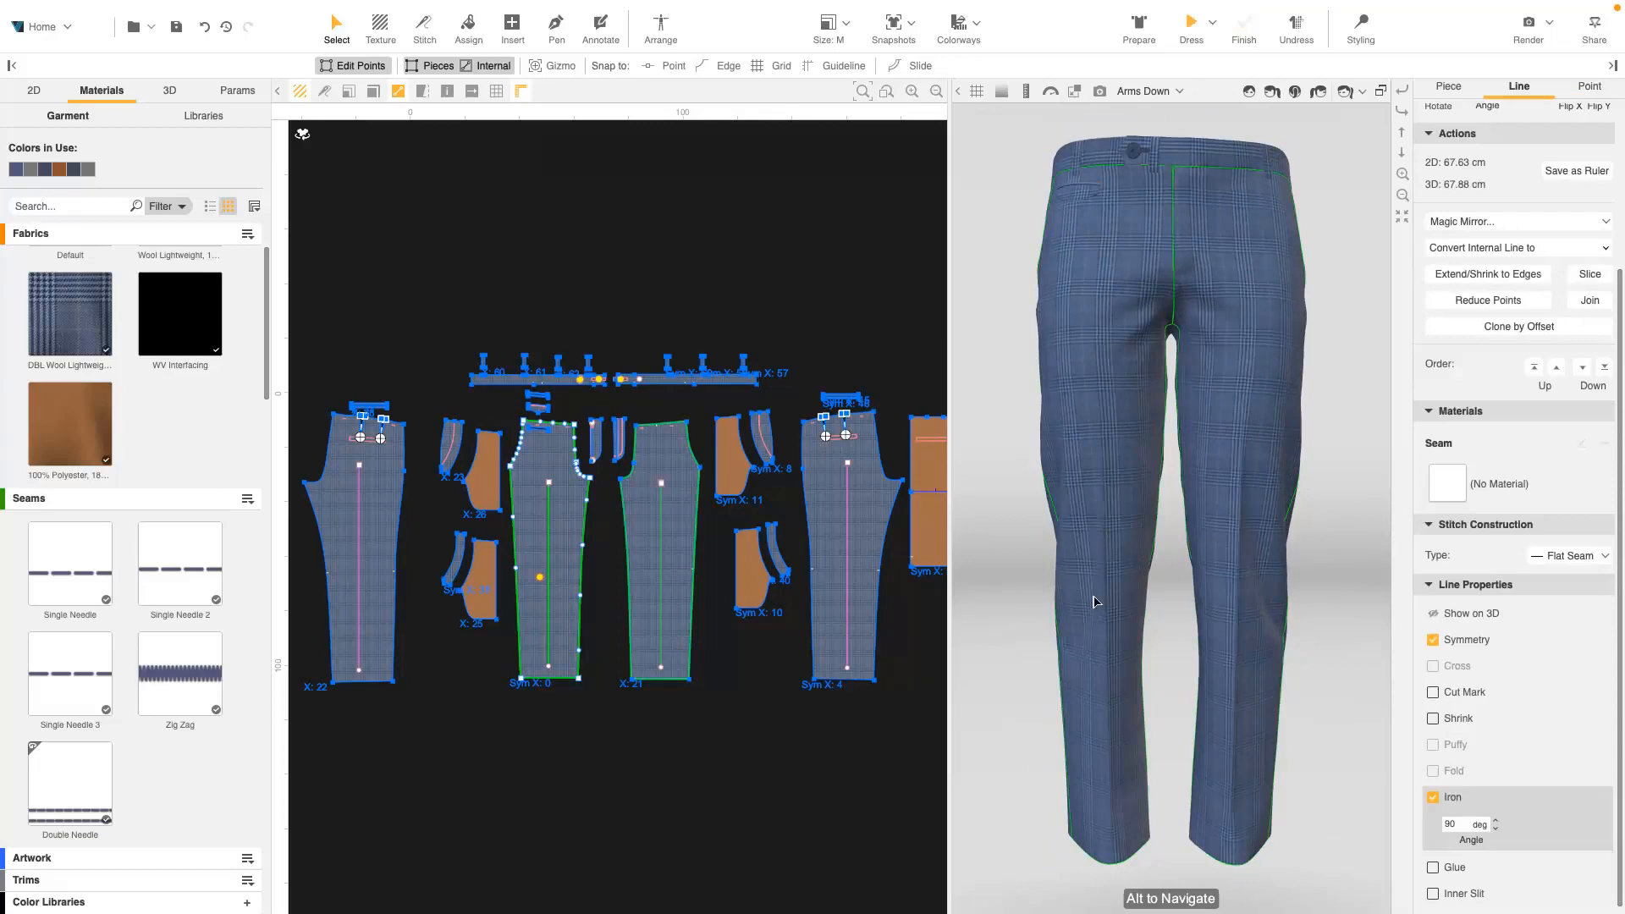
click(882, 360)
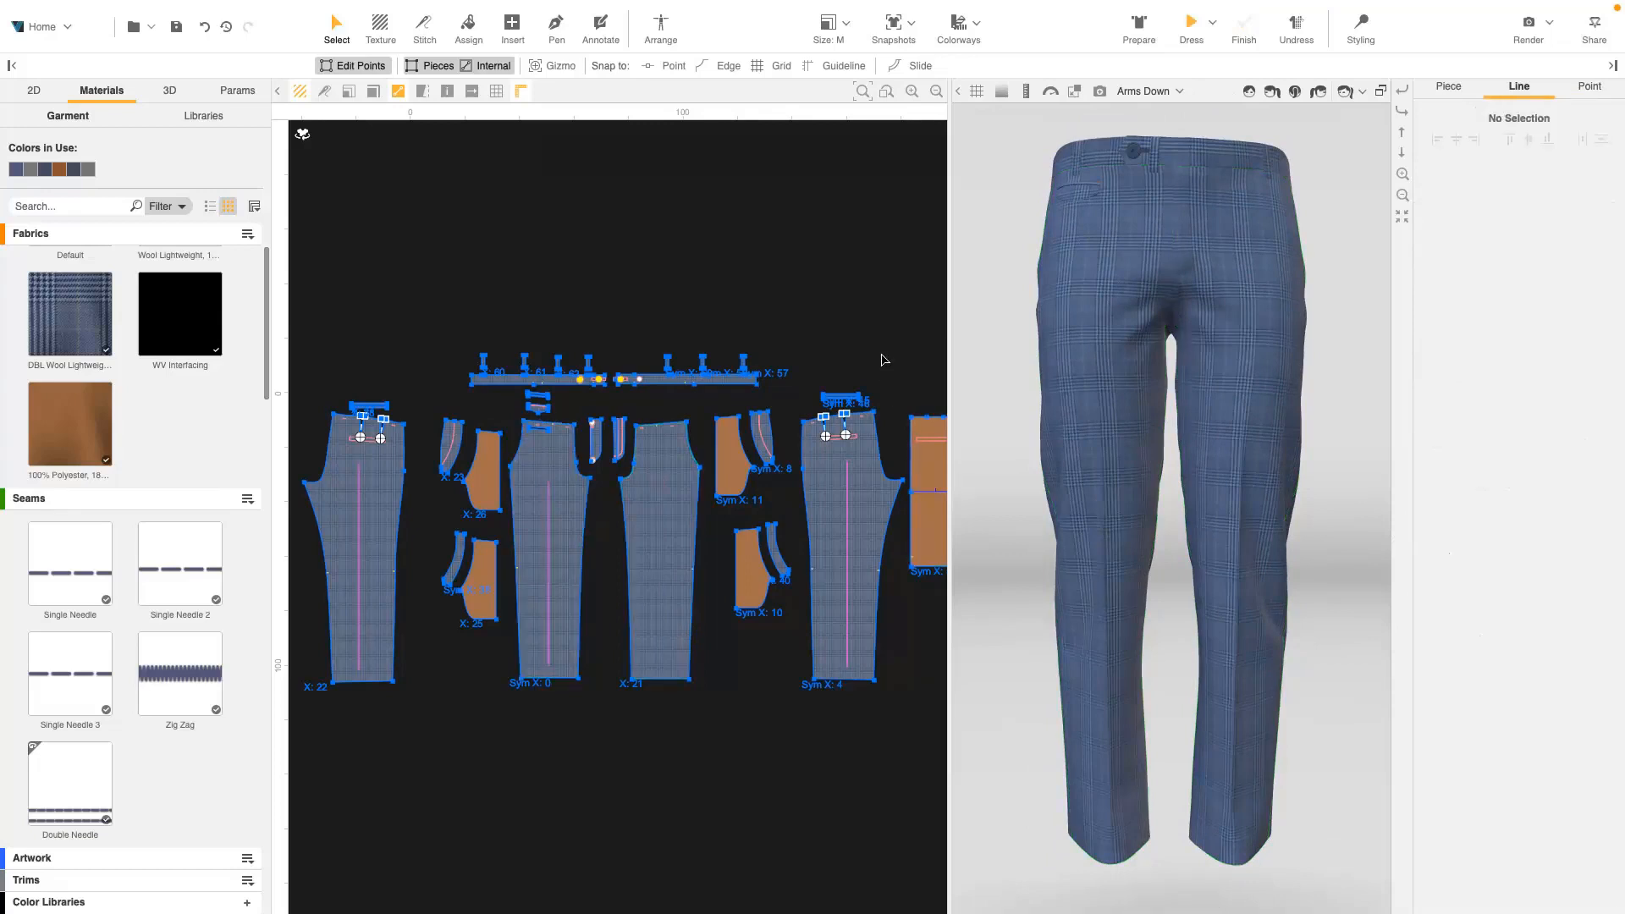
- Change the Details (Grid) value of the four front and back leg pieces together
click(861, 91)
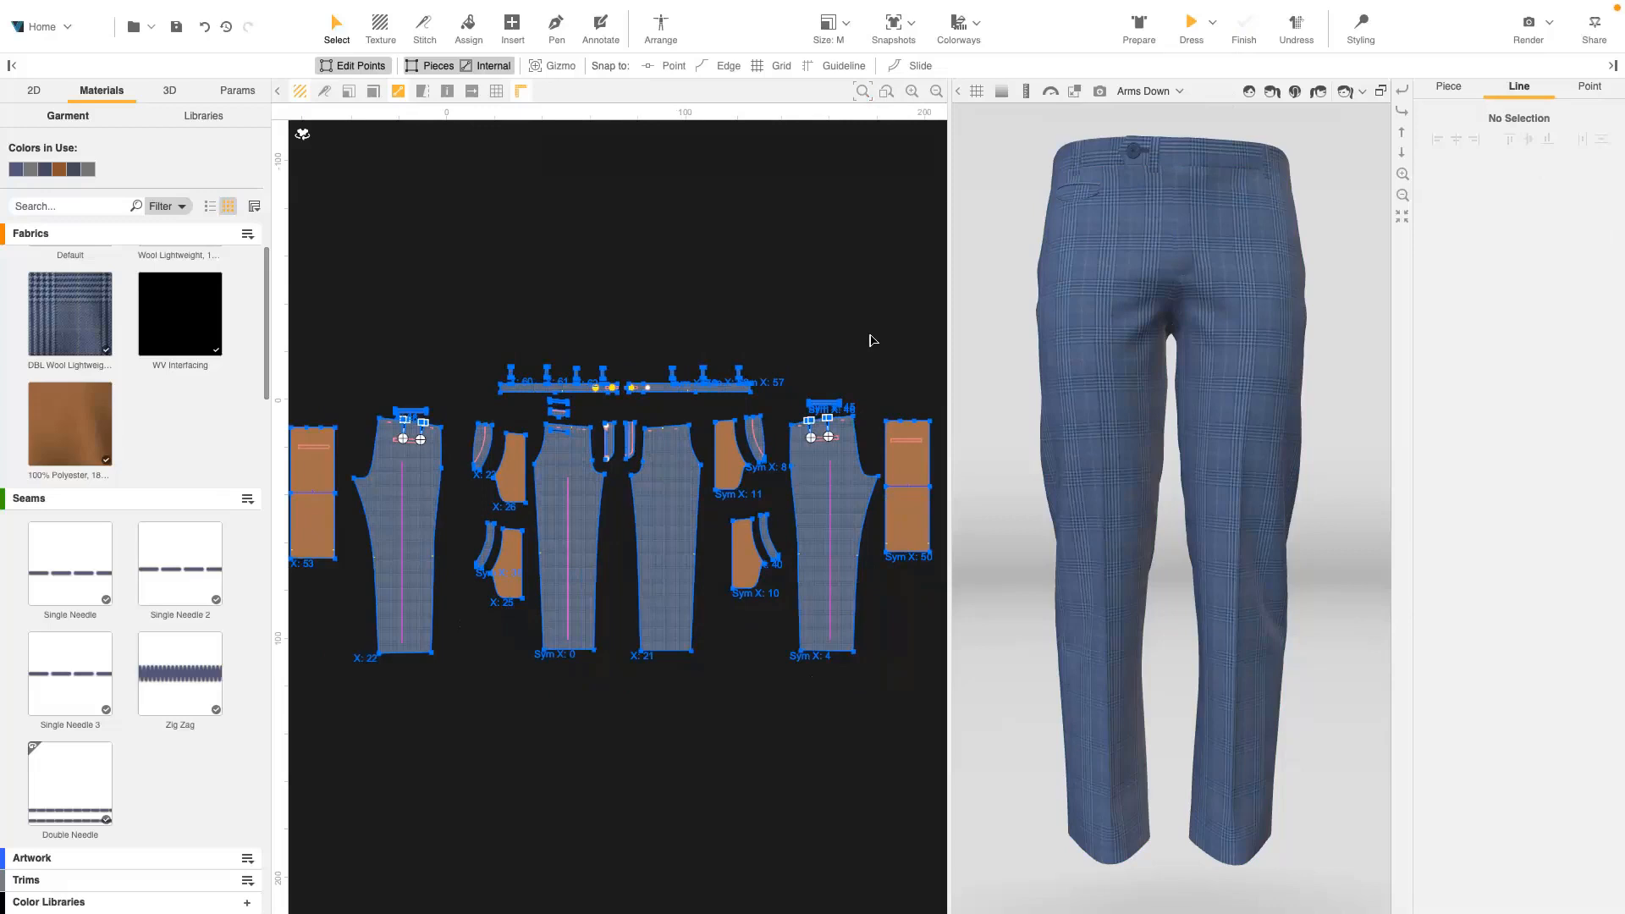
click(562, 489)
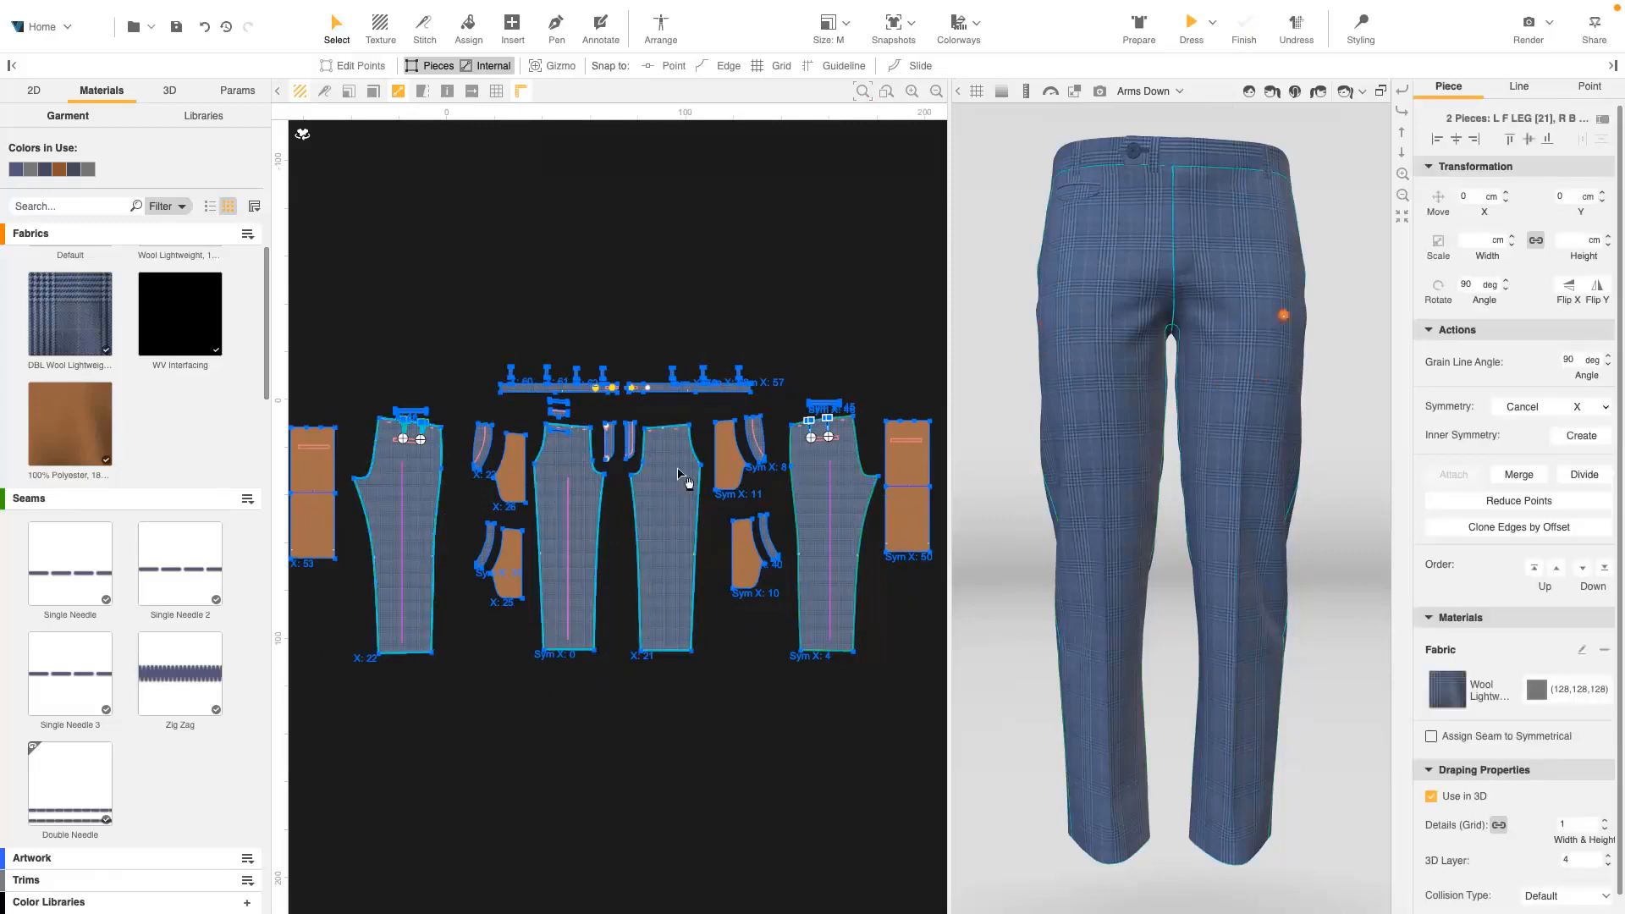
shift+click(849, 482)
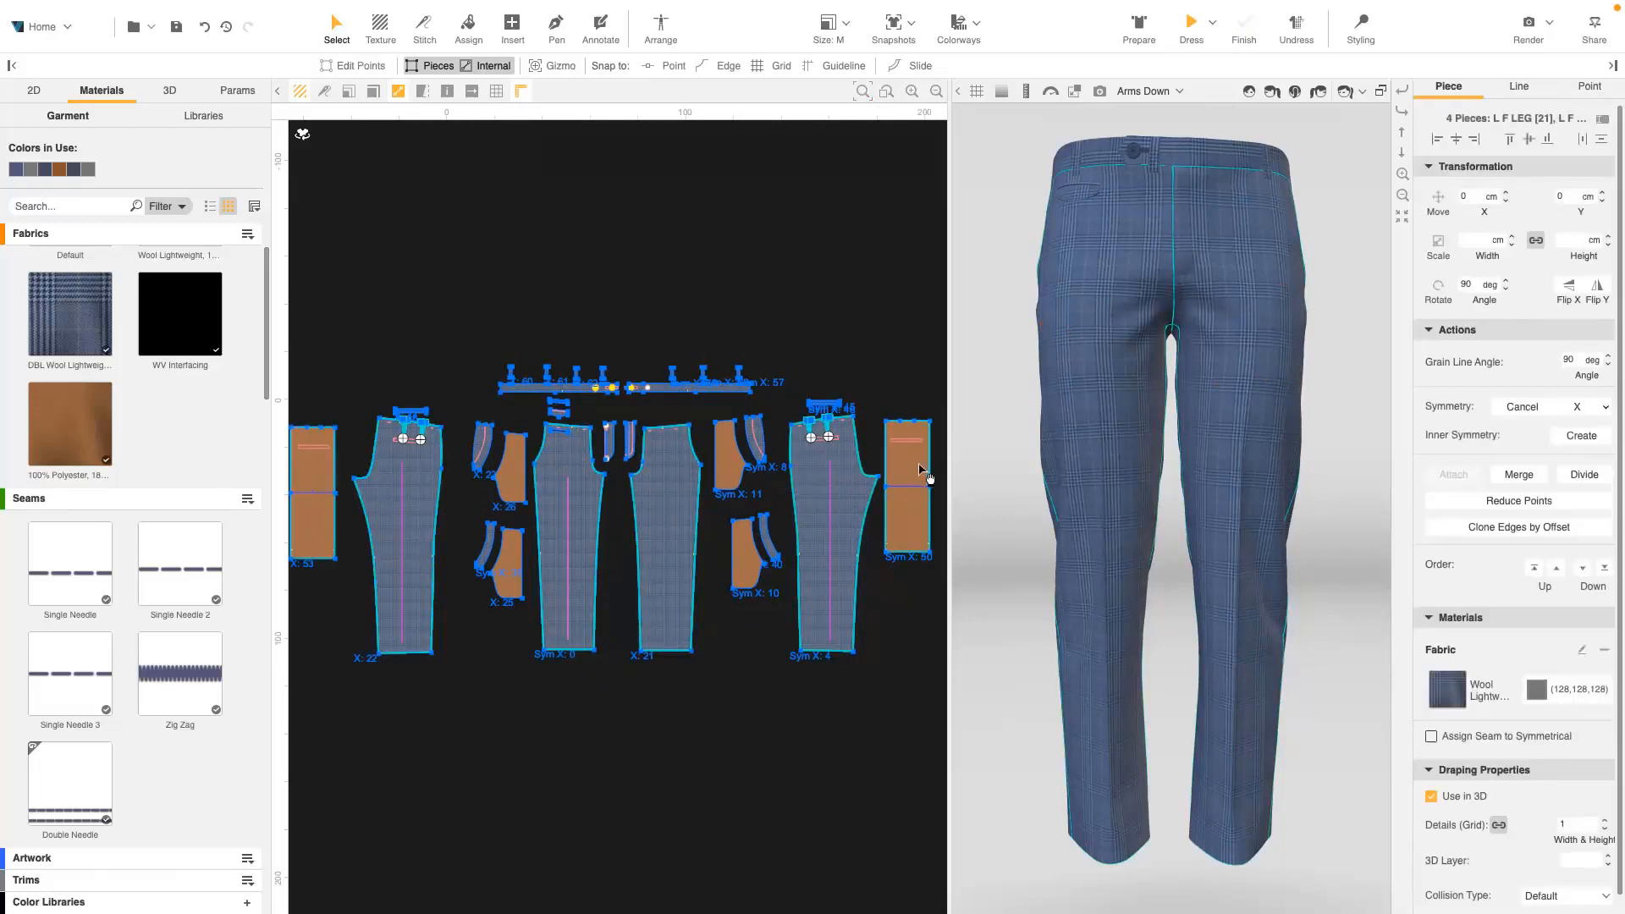
click(1549, 824)
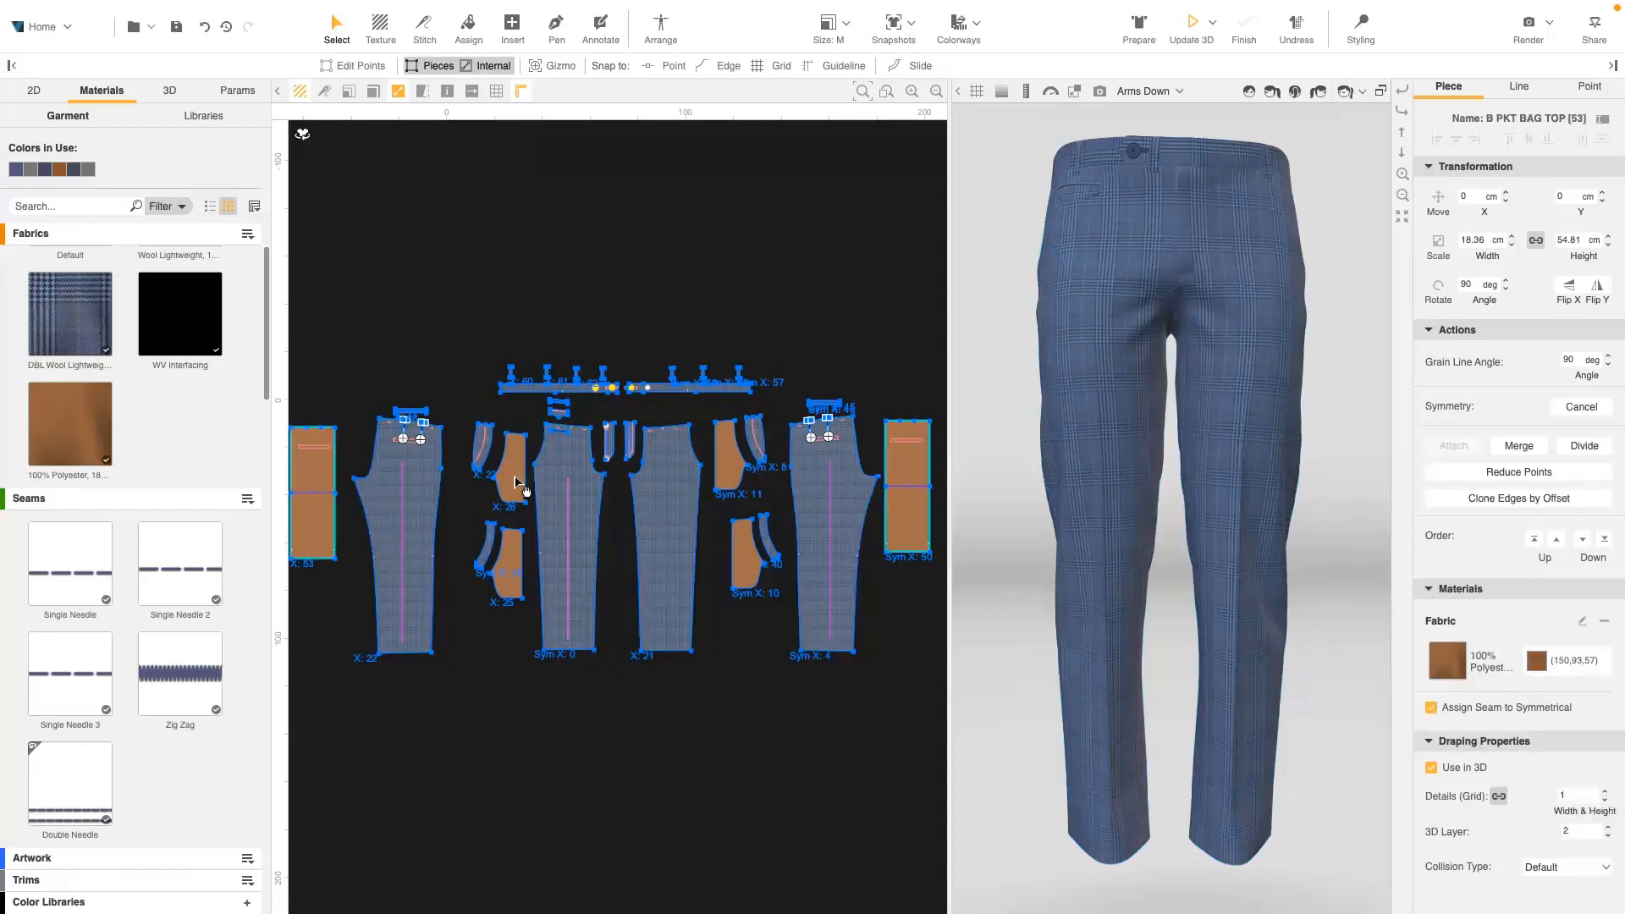
- Select the front and back pocket bag pieces together and change their Details (Grid) value
shift+double_click(523, 491)
shift+click(511, 565)
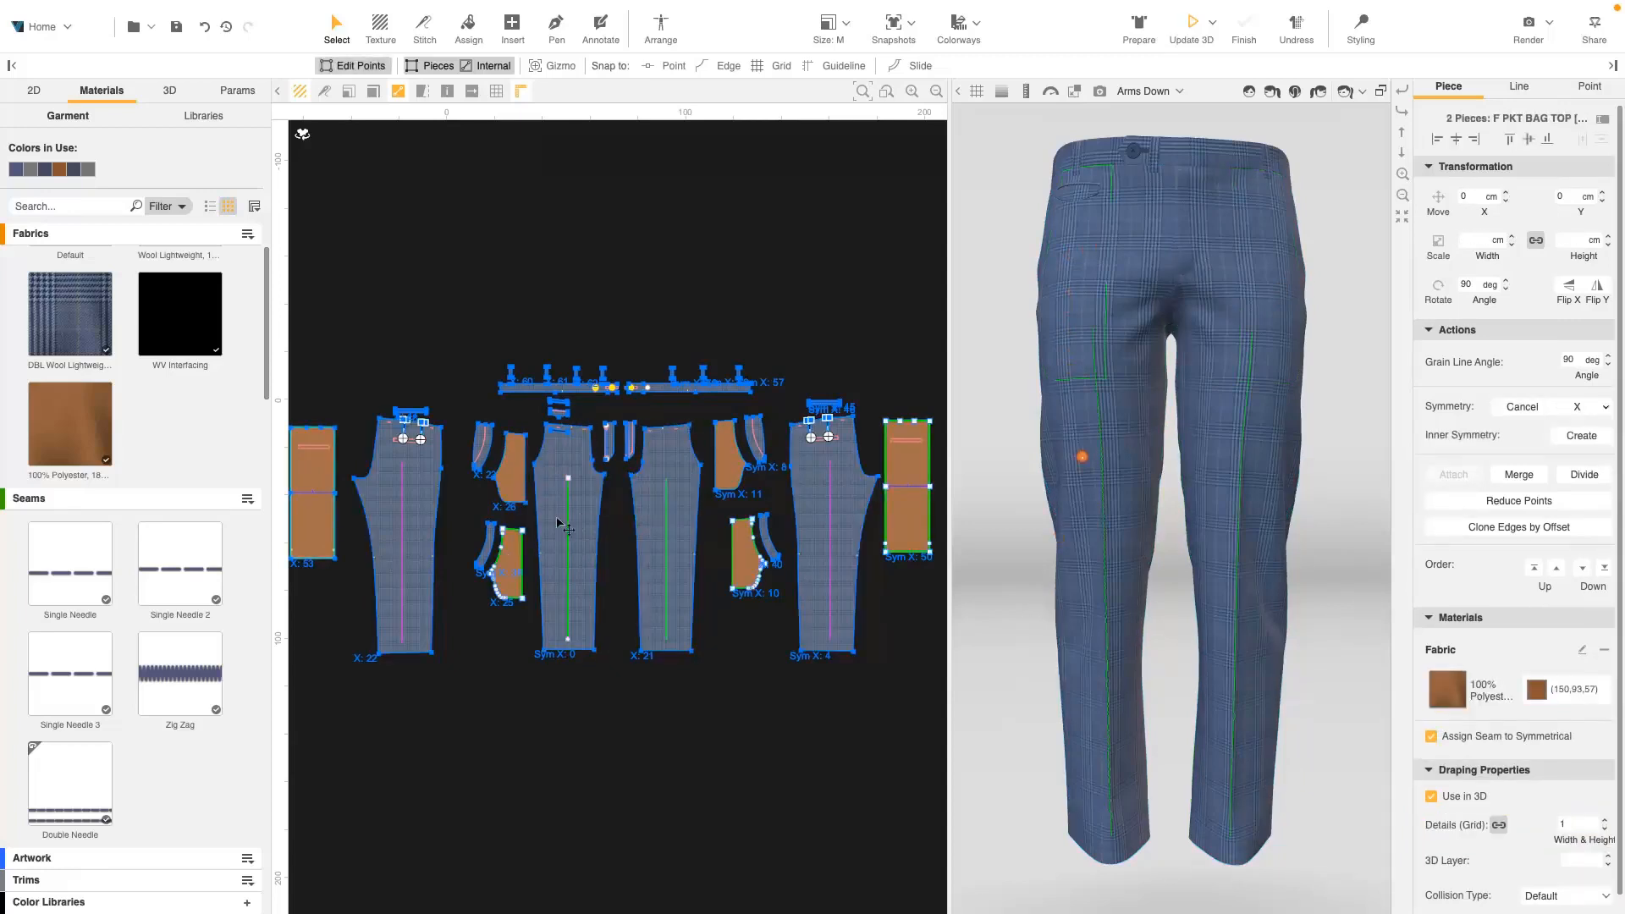
shift+click(523, 493)
shift+double_click(522, 488)
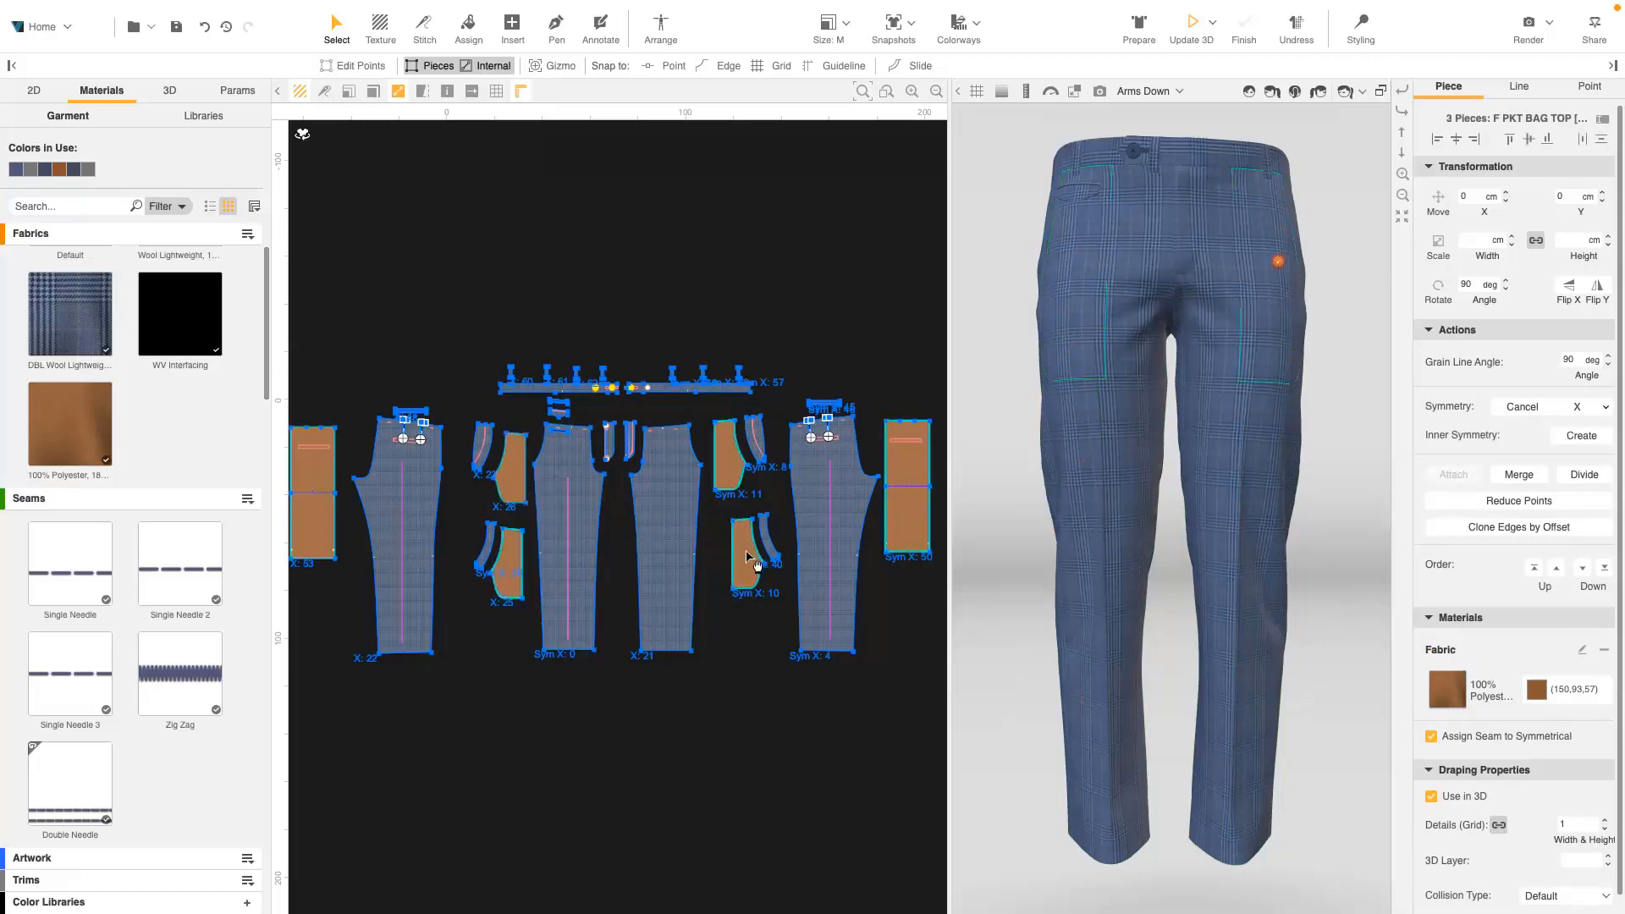
shift+click(751, 557)
click(1549, 824)
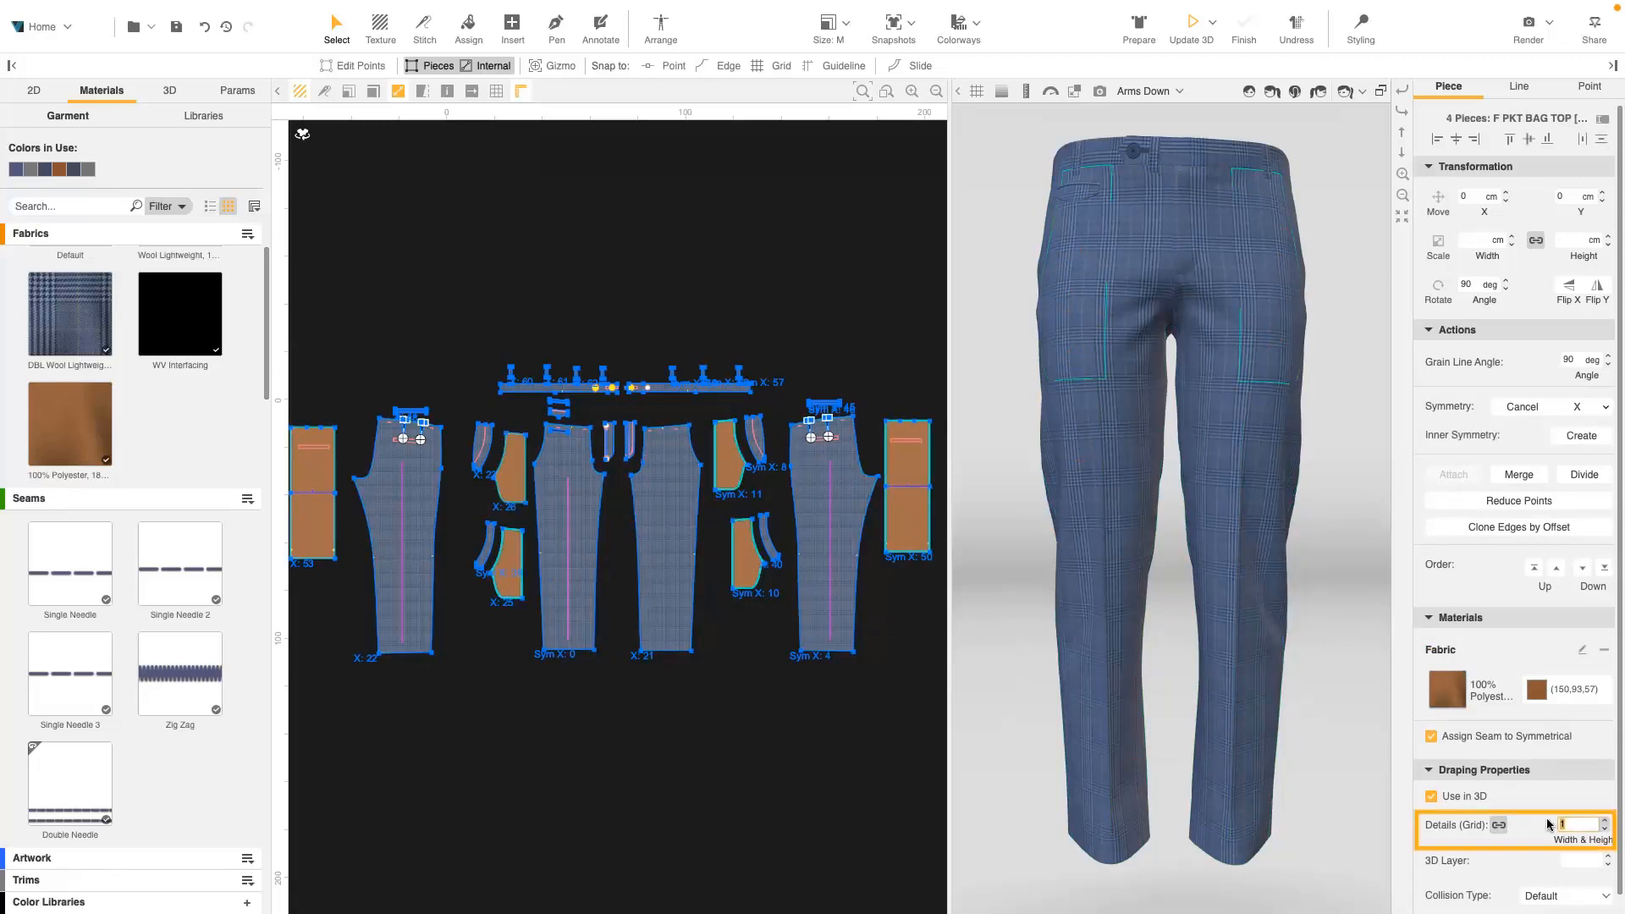
key(Return)
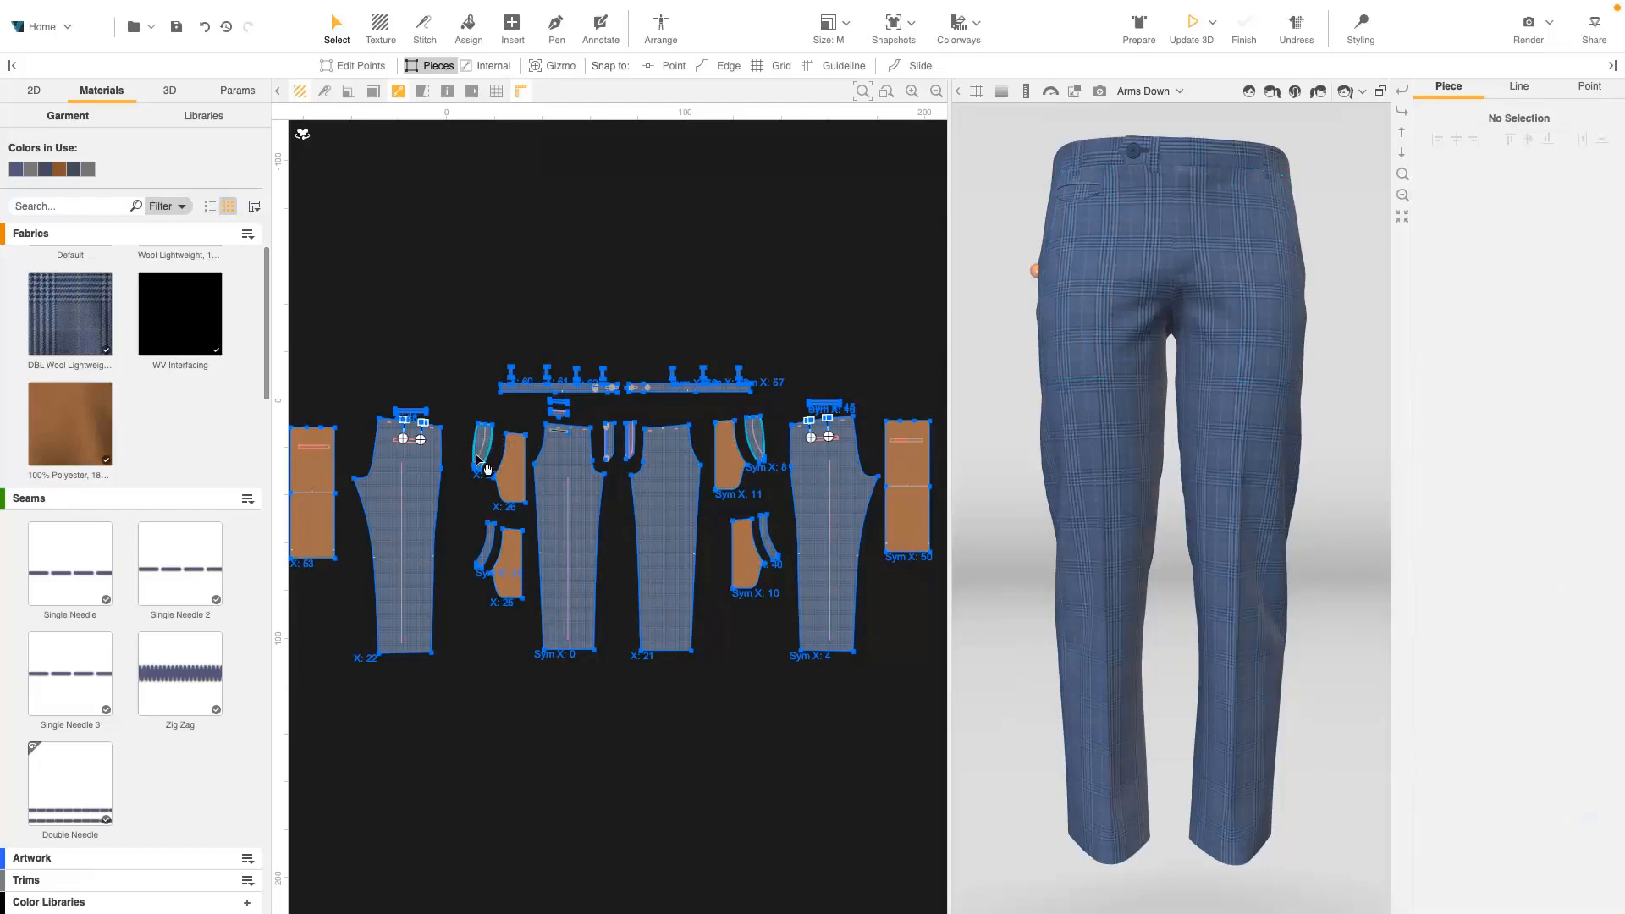
- Set Details (Grid) to 0.4 for the pocket facings, fly pieces and waistband pieces together
click(483, 458)
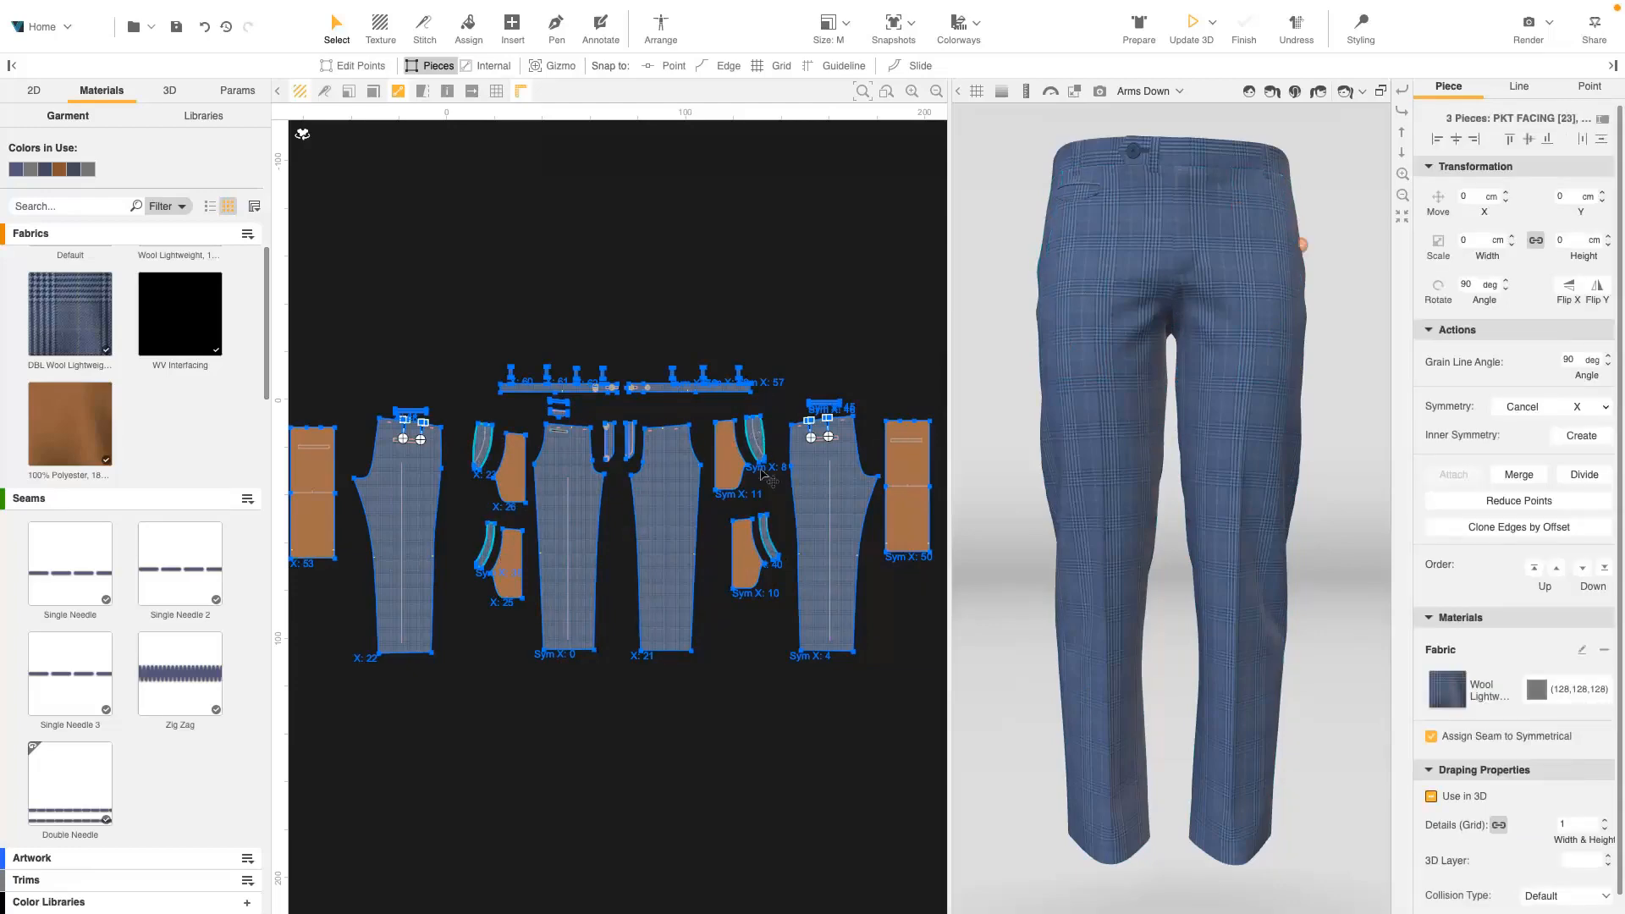
click(633, 441)
scroll(633, 441, up, 3)
shift+click(611, 446)
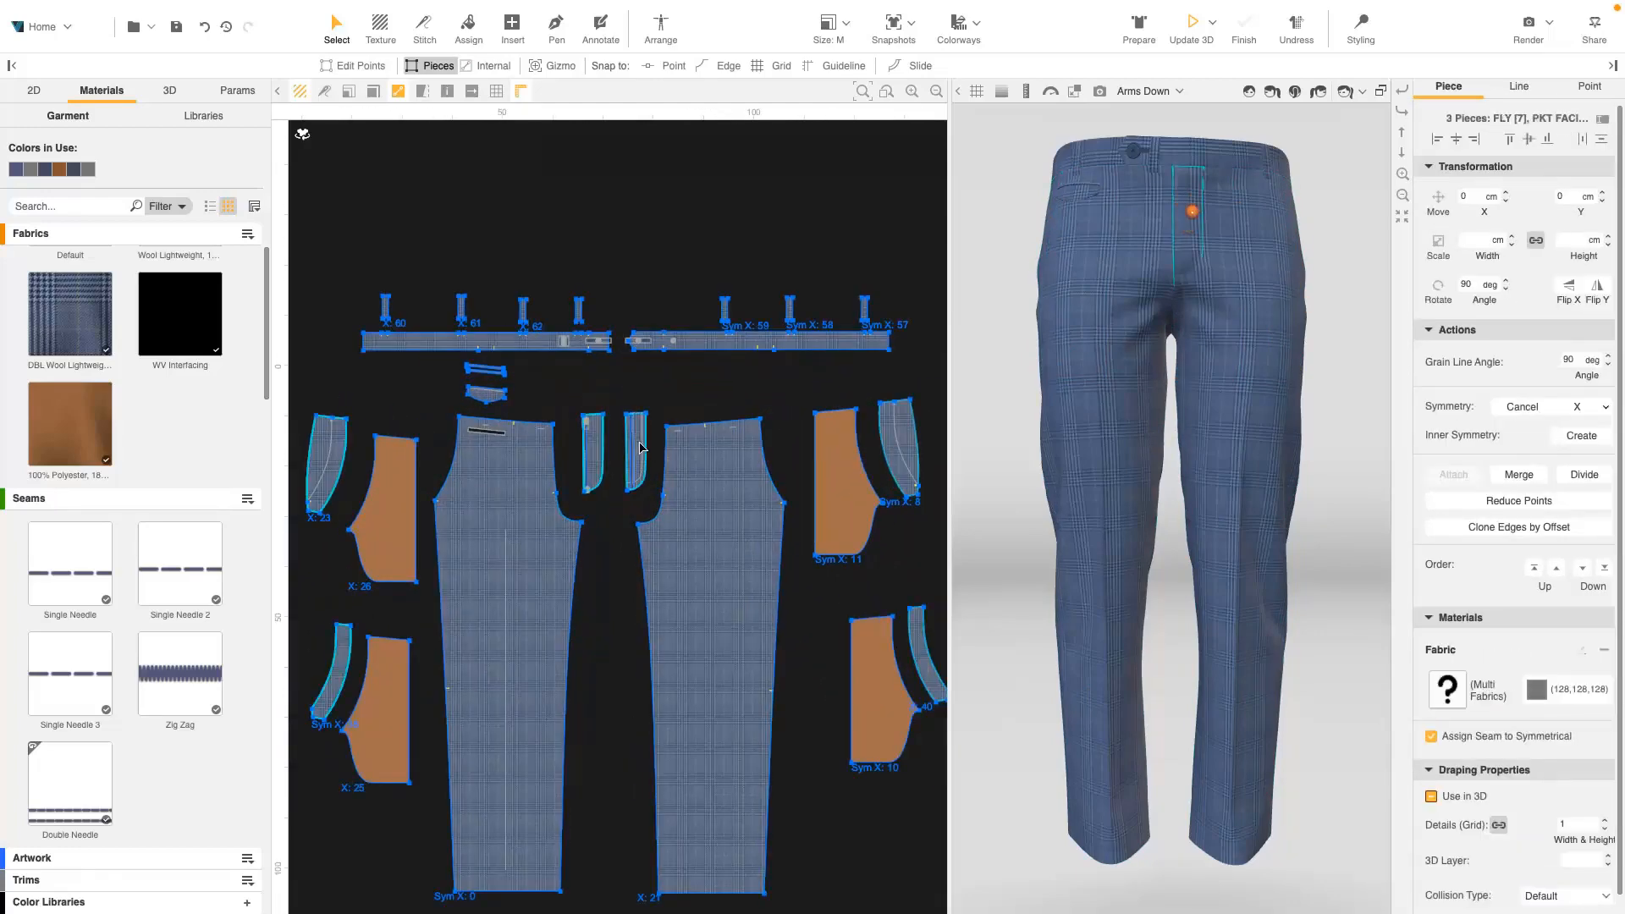
shift+click(855, 342)
shift+click(529, 342)
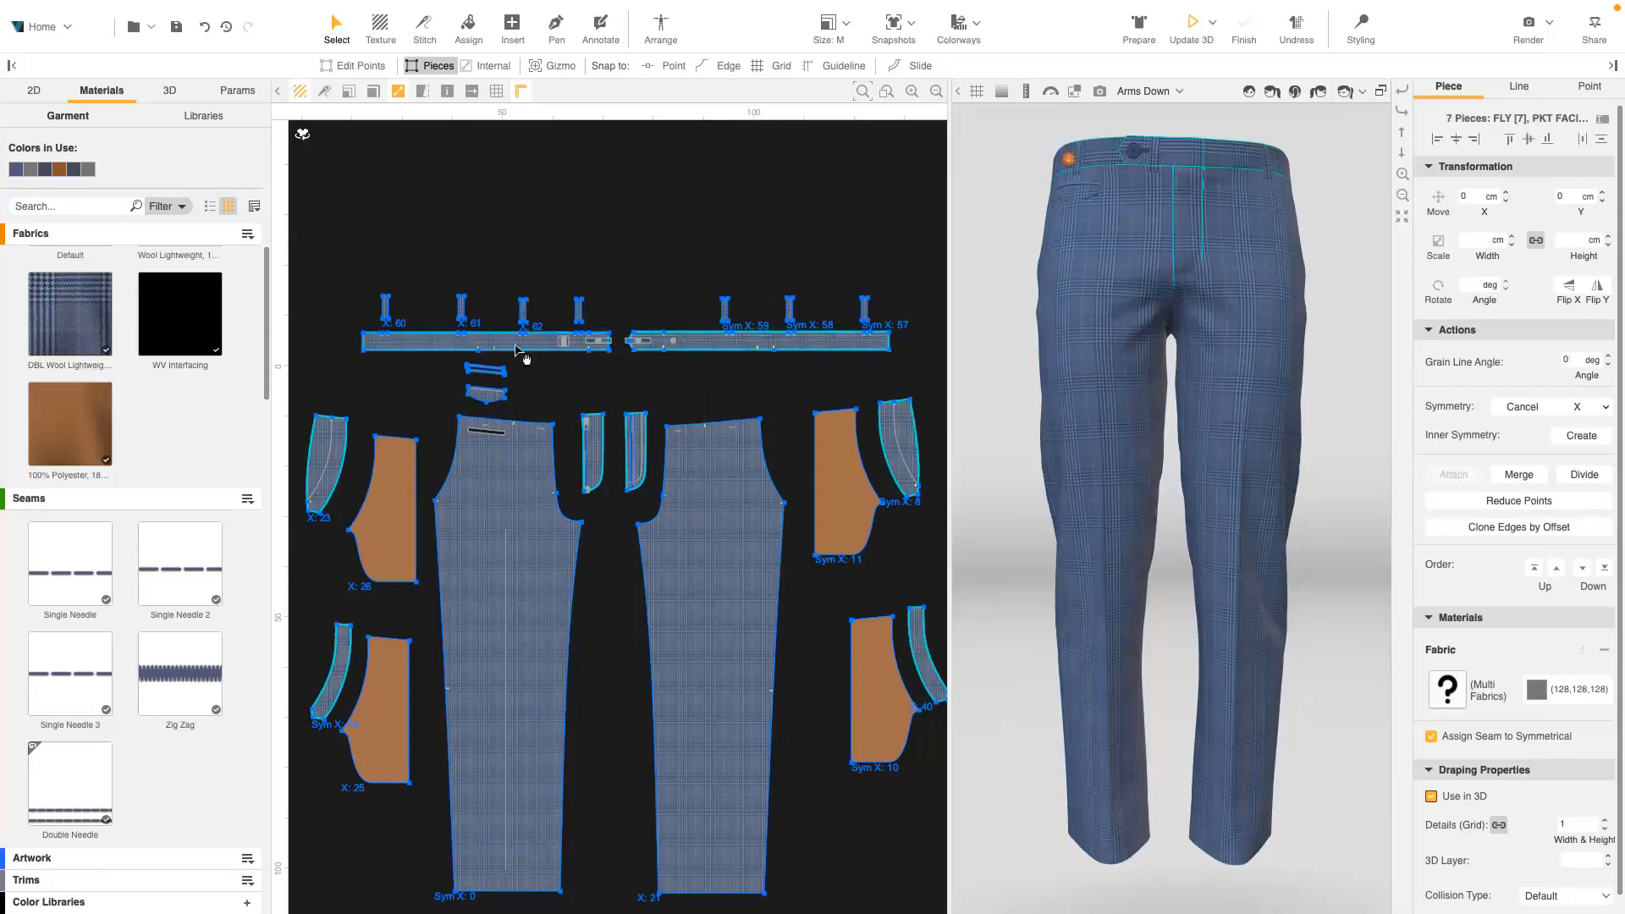
shift+click(505, 395)
click(1562, 823)
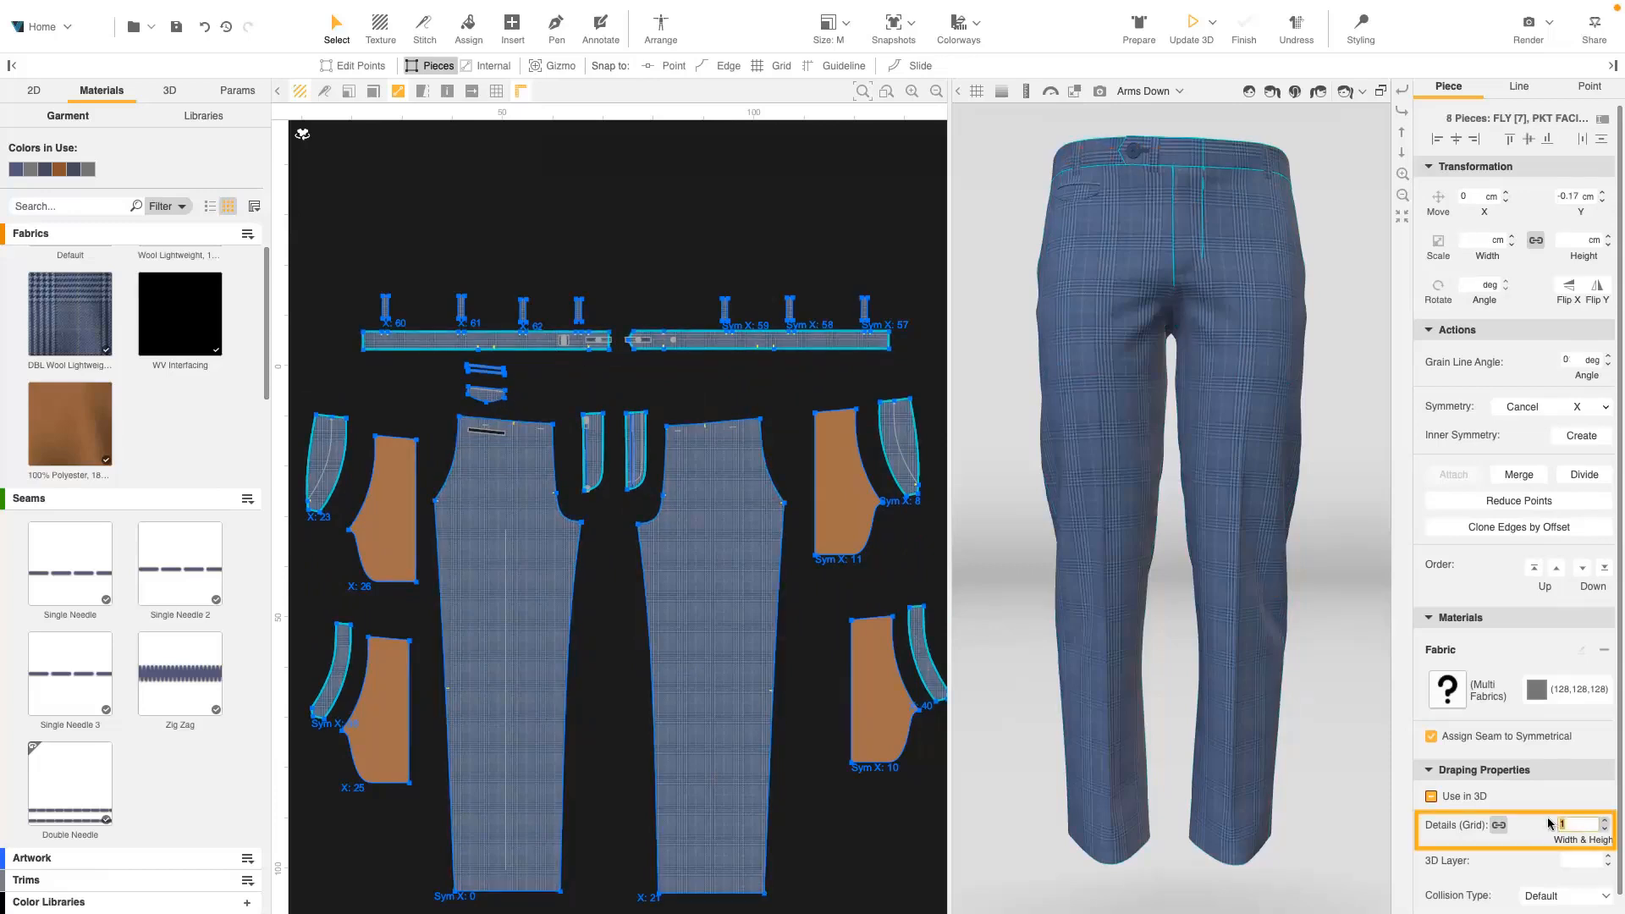
text(0.4)
- Change the Details (Grid) value of the seven belt loops, and of the three coin pocket pieces
drag(362, 275, 890, 352)
click(1542, 825)
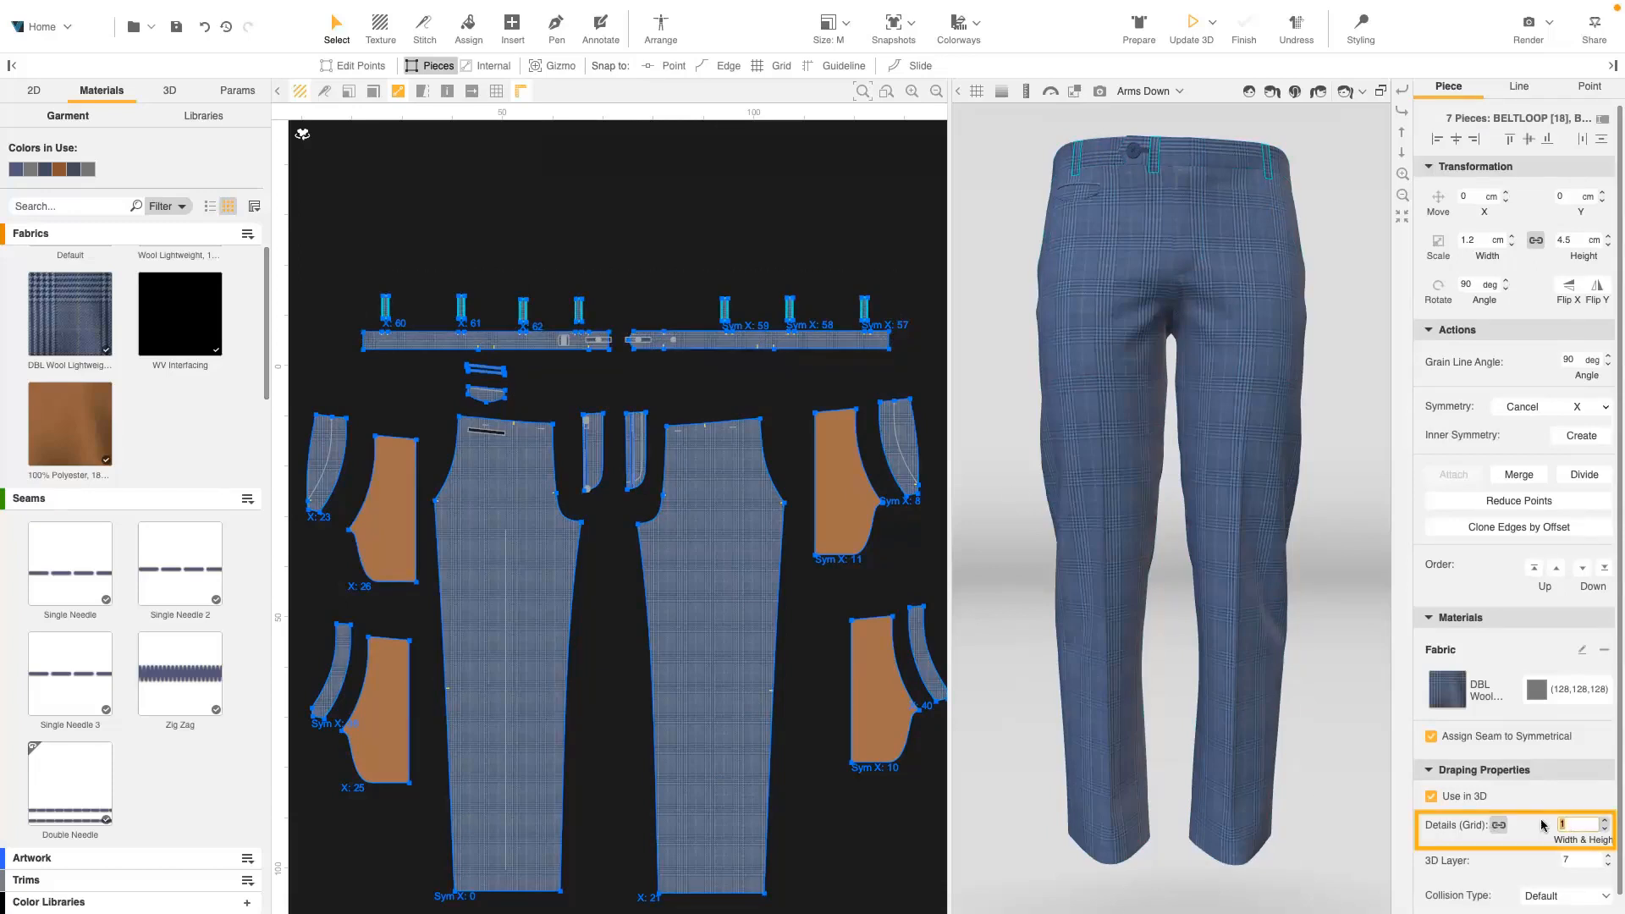
drag(448, 357, 521, 418)
click(1578, 828)
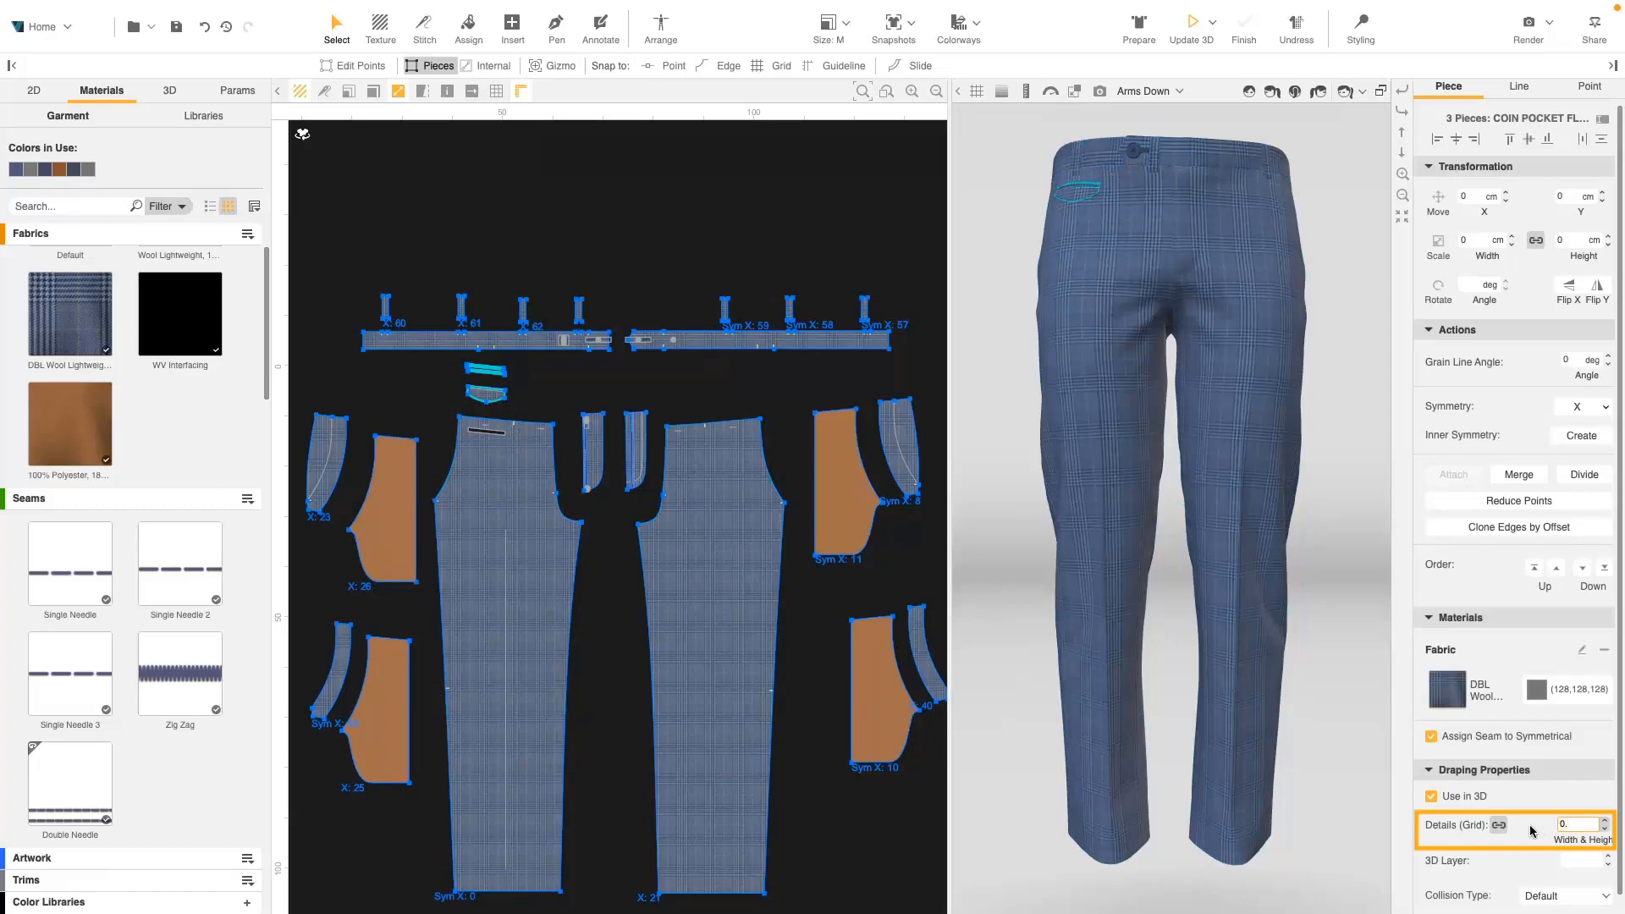
- Set Details (Grid) to 0.3 for the four narrow welt pieces above the two back legs
scroll(381, 441, down, 5)
scroll(646, 414, up, 5)
drag(580, 352, 771, 404)
scroll(771, 407, down, 6)
scroll(474, 436, up, 4)
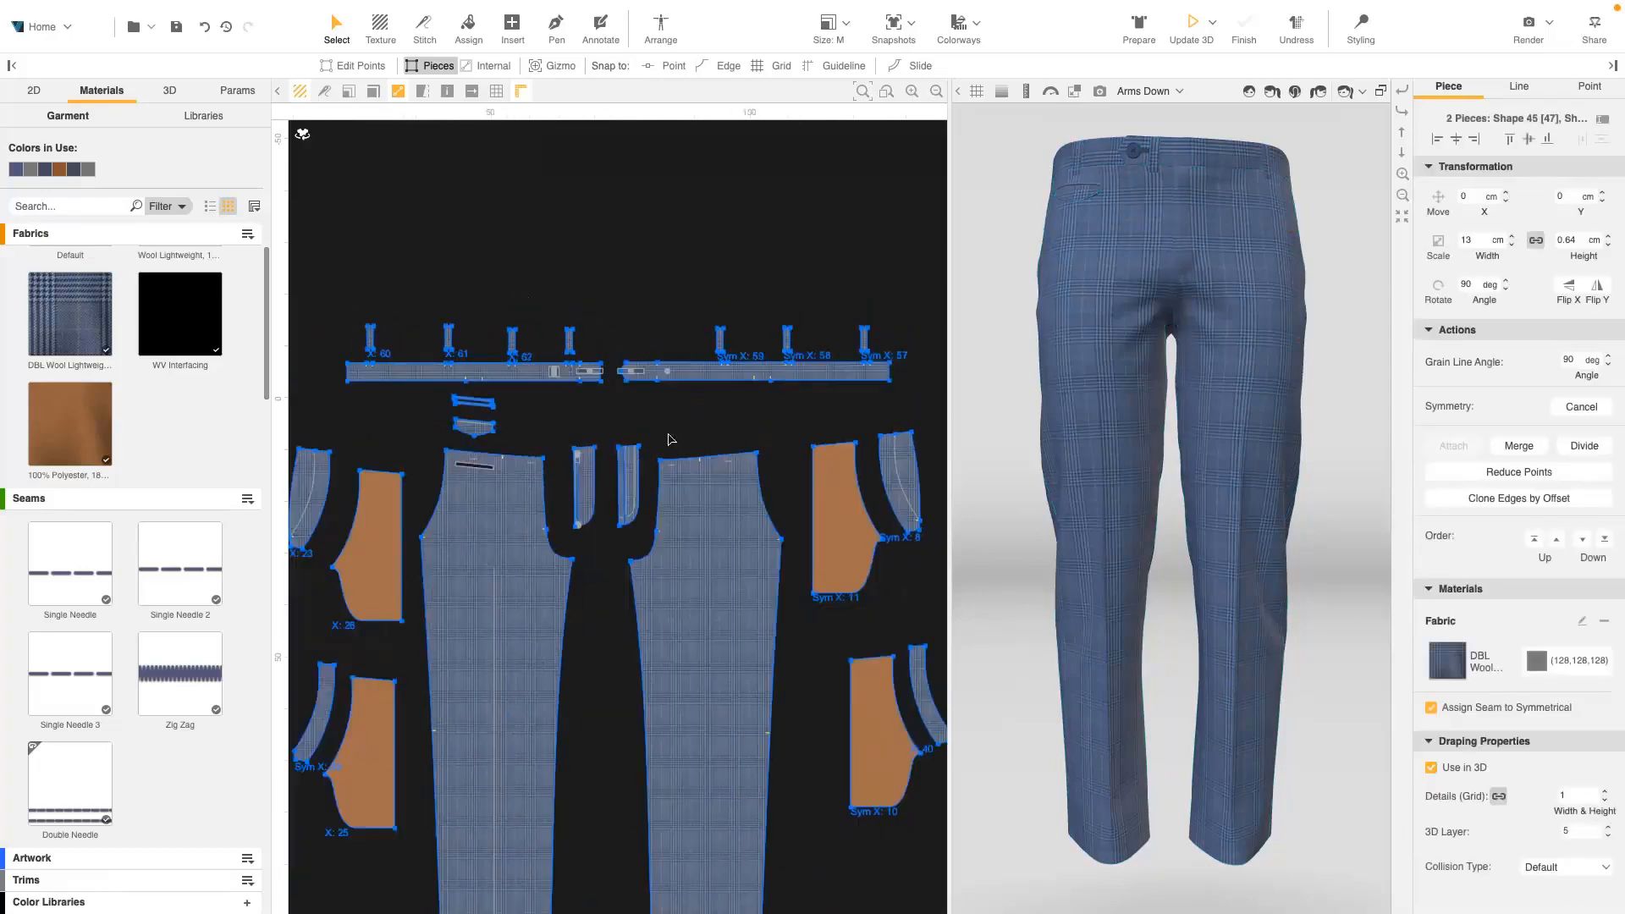
scroll(668, 440, down, 5)
scroll(437, 435, up, 5)
scroll(438, 435, up, 3)
shift+drag(487, 396, 676, 446)
drag(1572, 825, 1536, 825)
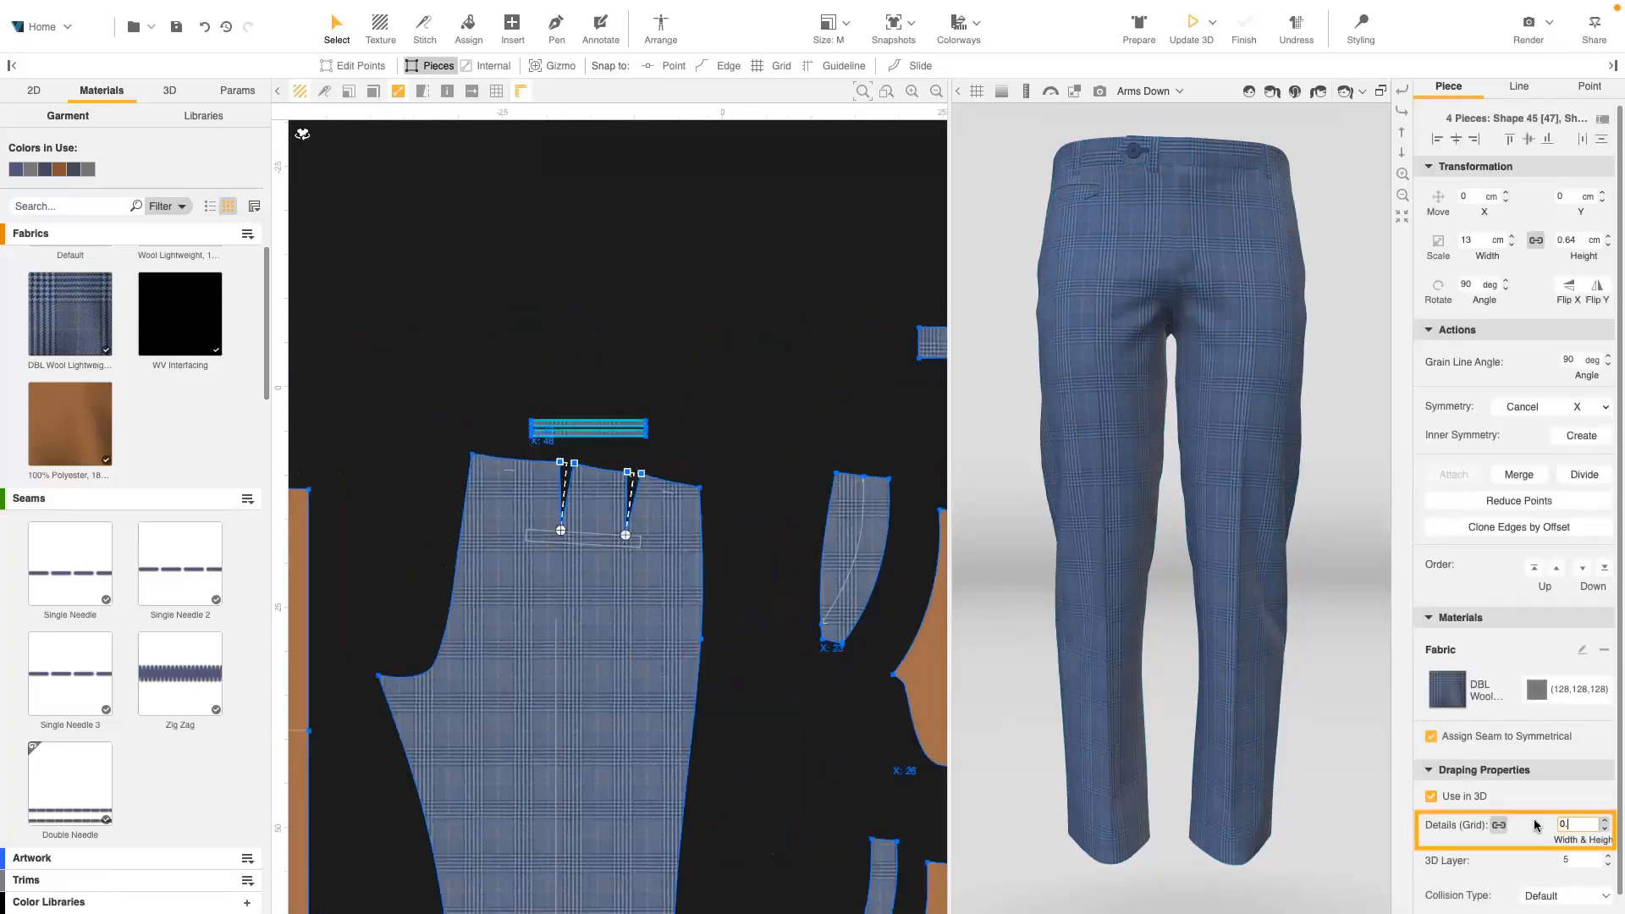
- Update the 3D garment with the new grid values and inspect the trousers in an enlarged 3D view
scroll(761, 441, down, 6)
drag(1336, 360, 1384, 496)
drag(1381, 497, 1375, 481)
click(1192, 38)
drag(1326, 331, 1035, 429)
scroll(1284, 482, down, 5)
key(F3)
scroll(1085, 406, down, 2)
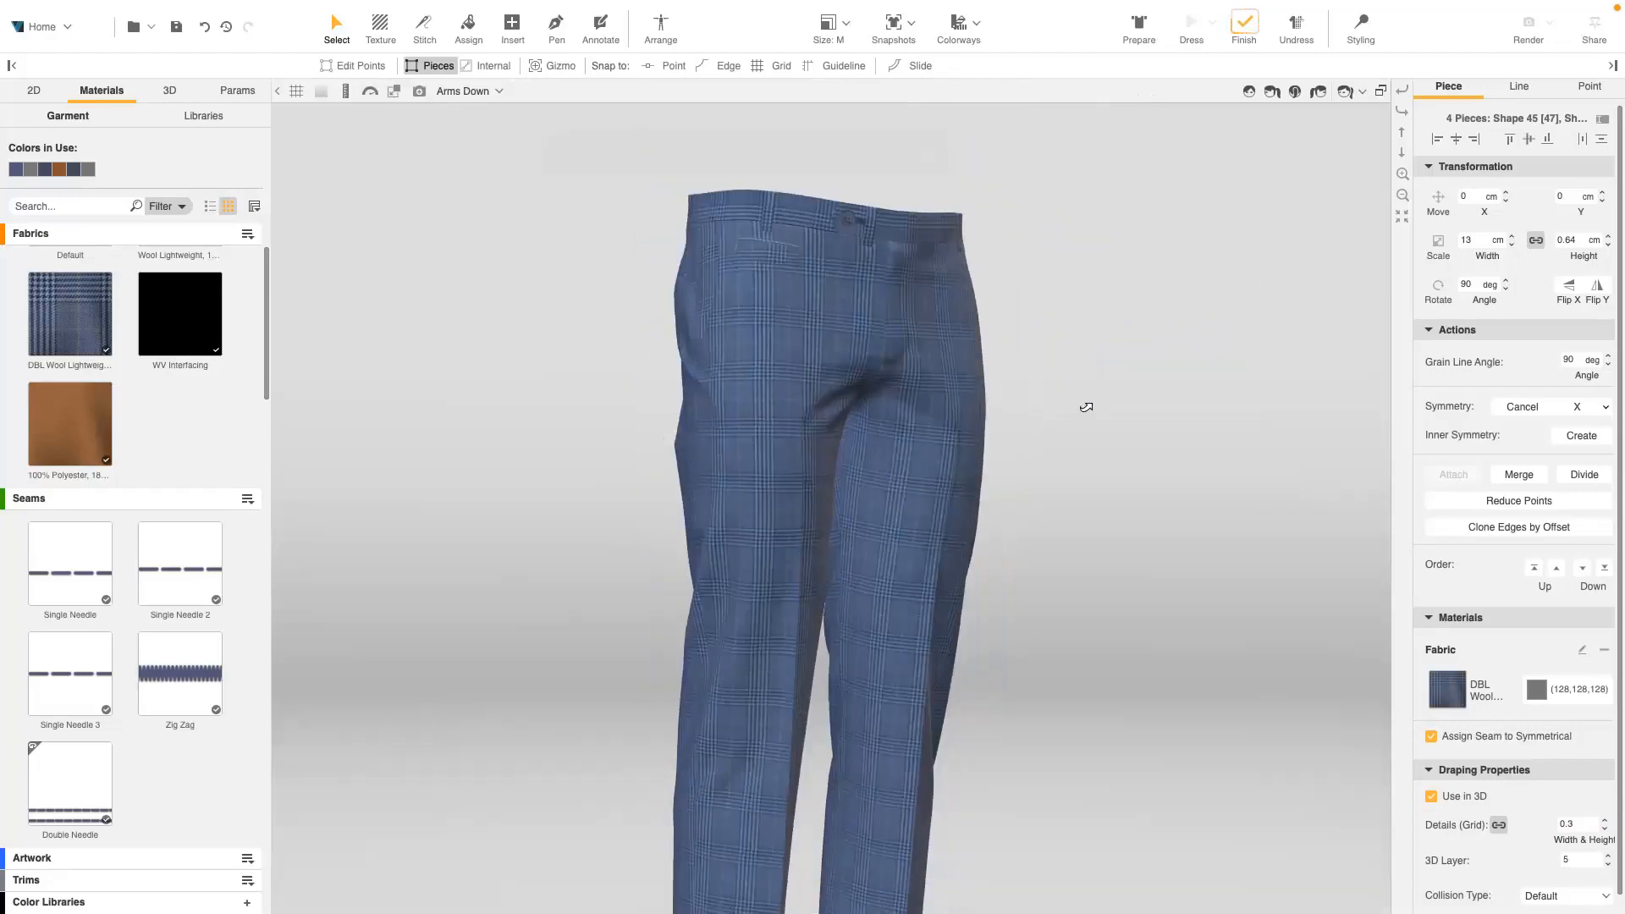
click(1251, 88)
- Open 3D Styling and show the avatar inside the trousers
click(1372, 28)
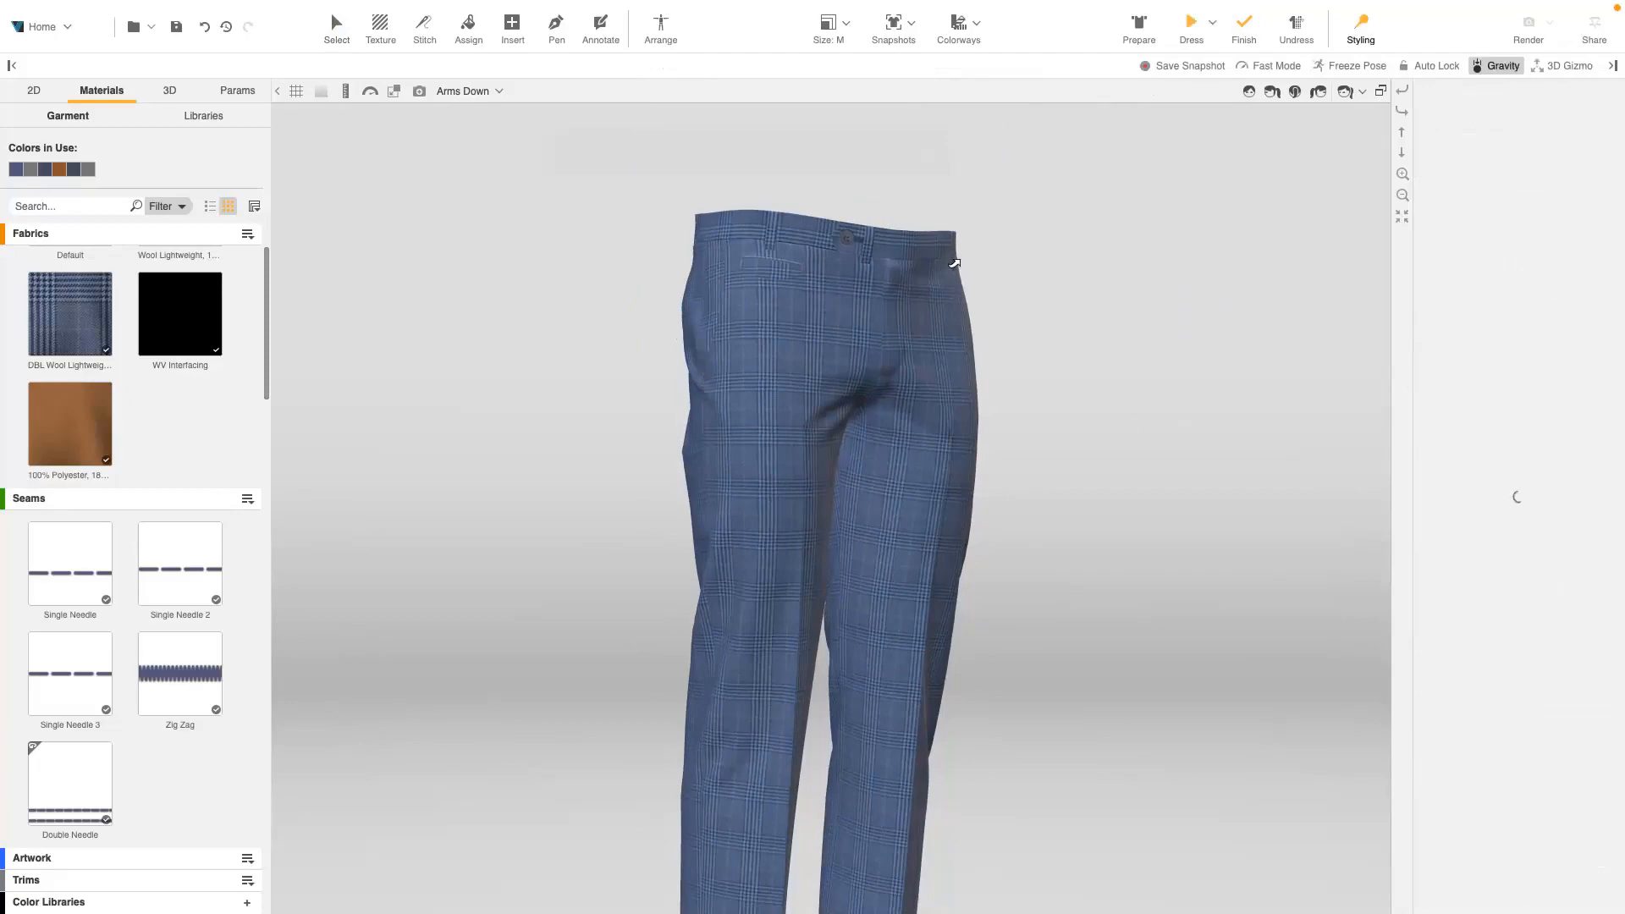
right_click(983, 183)
click(986, 228)
- Adjust the sides of the trousers near the waistband with the Pinch tool, using a 6.3 cm radius and the Focused effect
drag(1034, 230, 1063, 464)
click(922, 453)
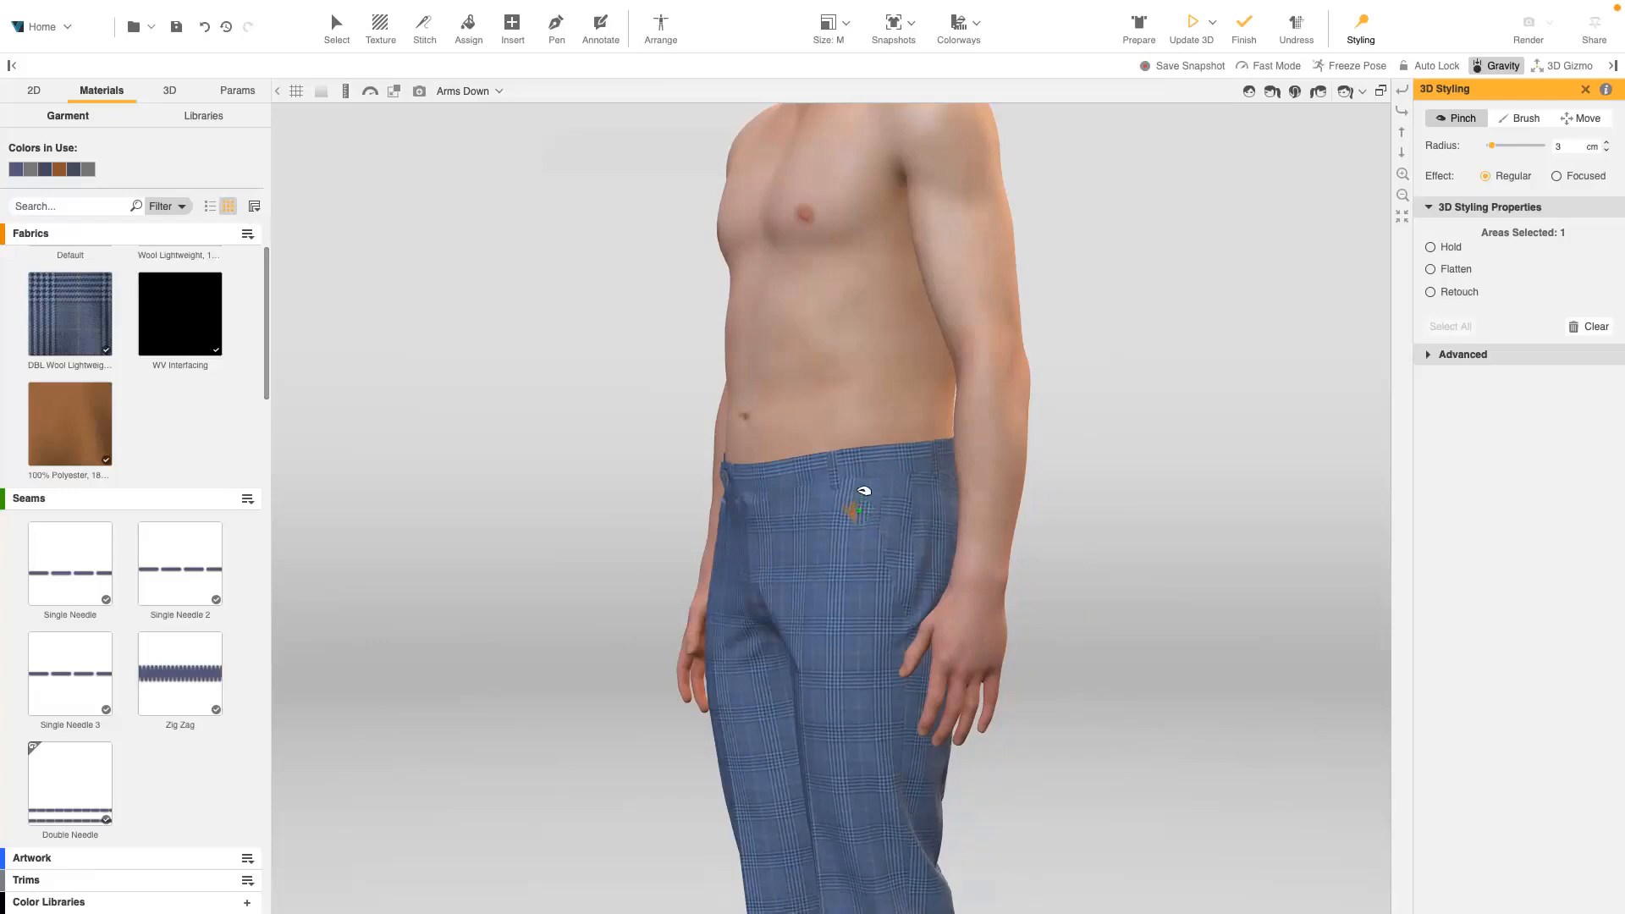
drag(1279, 479, 1136, 546)
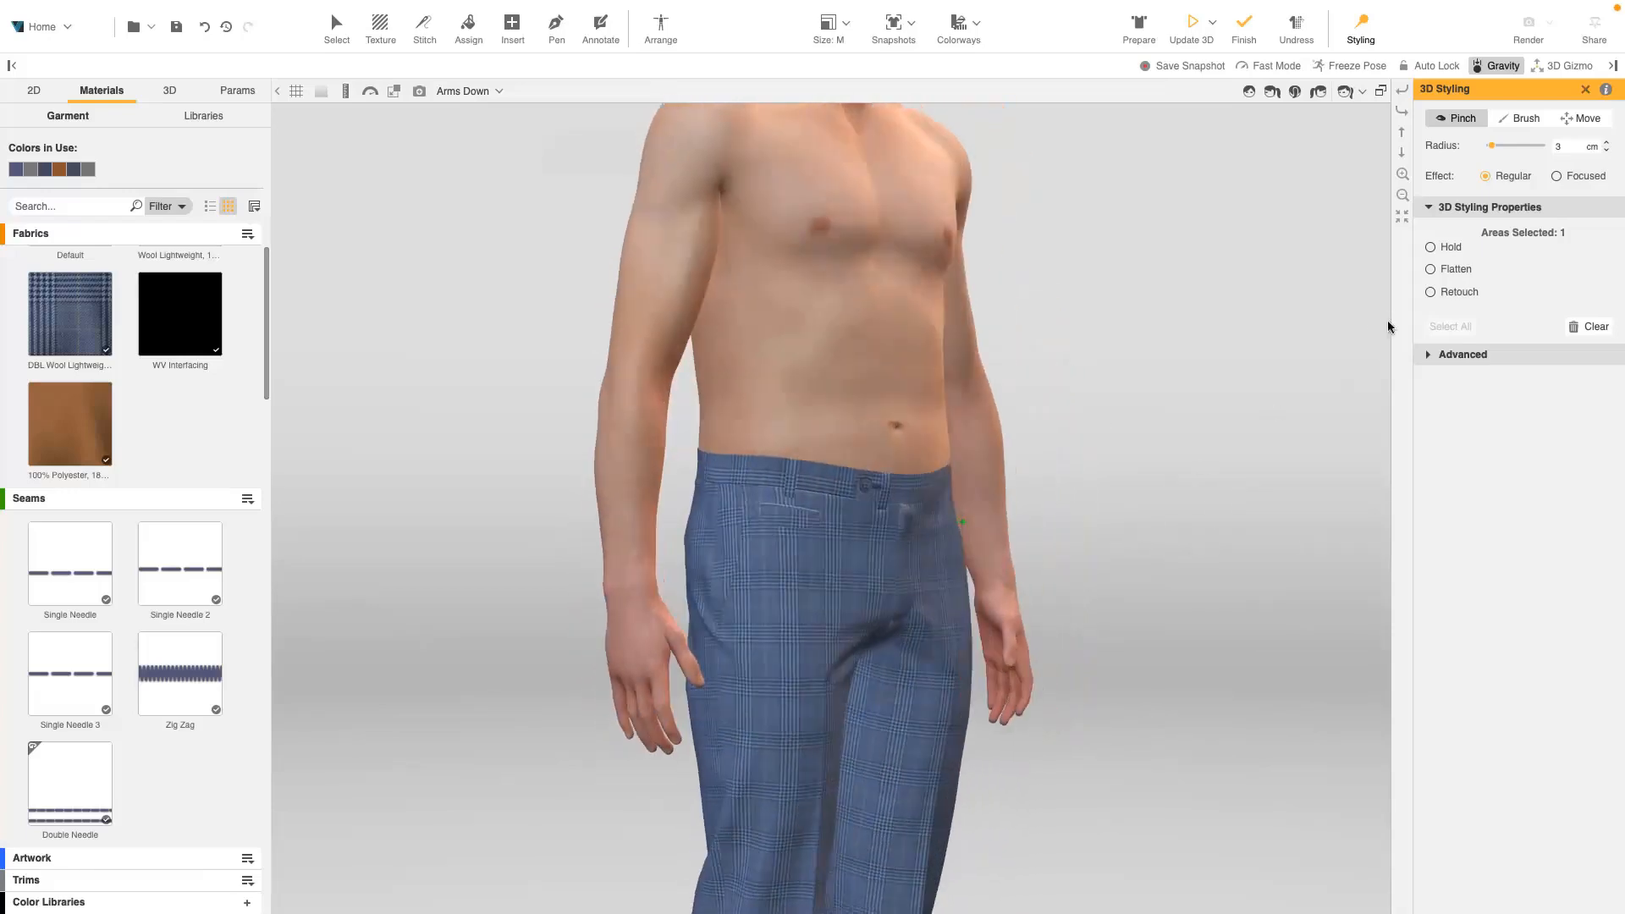
drag(730, 468, 729, 461)
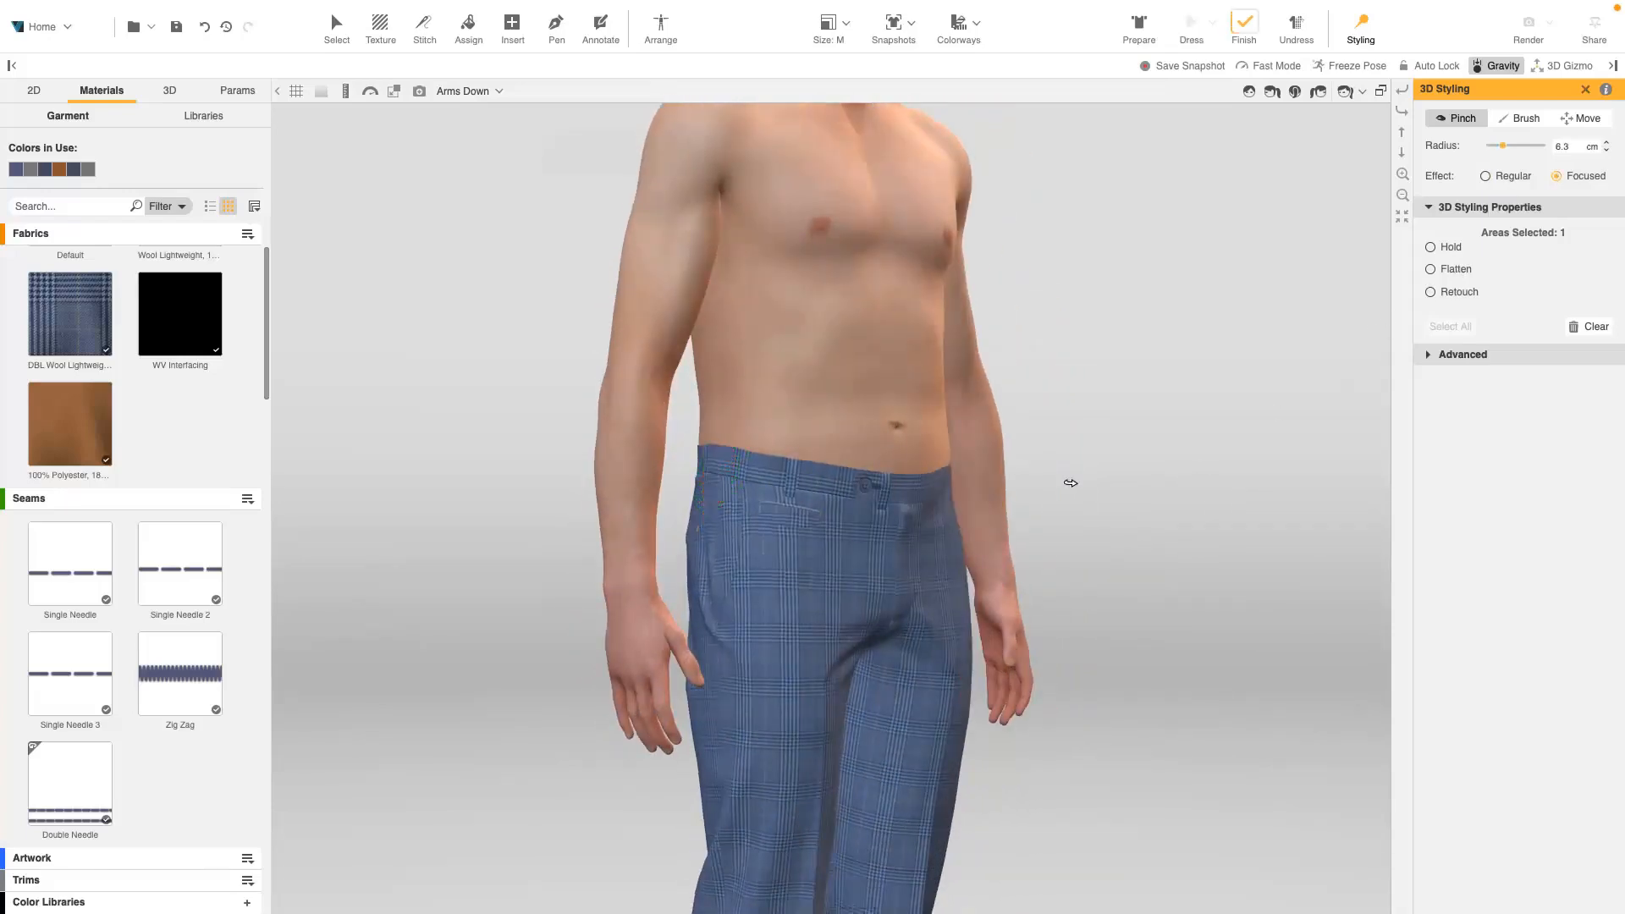
drag(1070, 483, 1049, 485)
- Pinch the front waistband beside the button, apply Hold to that area, and simulate and finish the garment
drag(1295, 466, 736, 423)
click(825, 260)
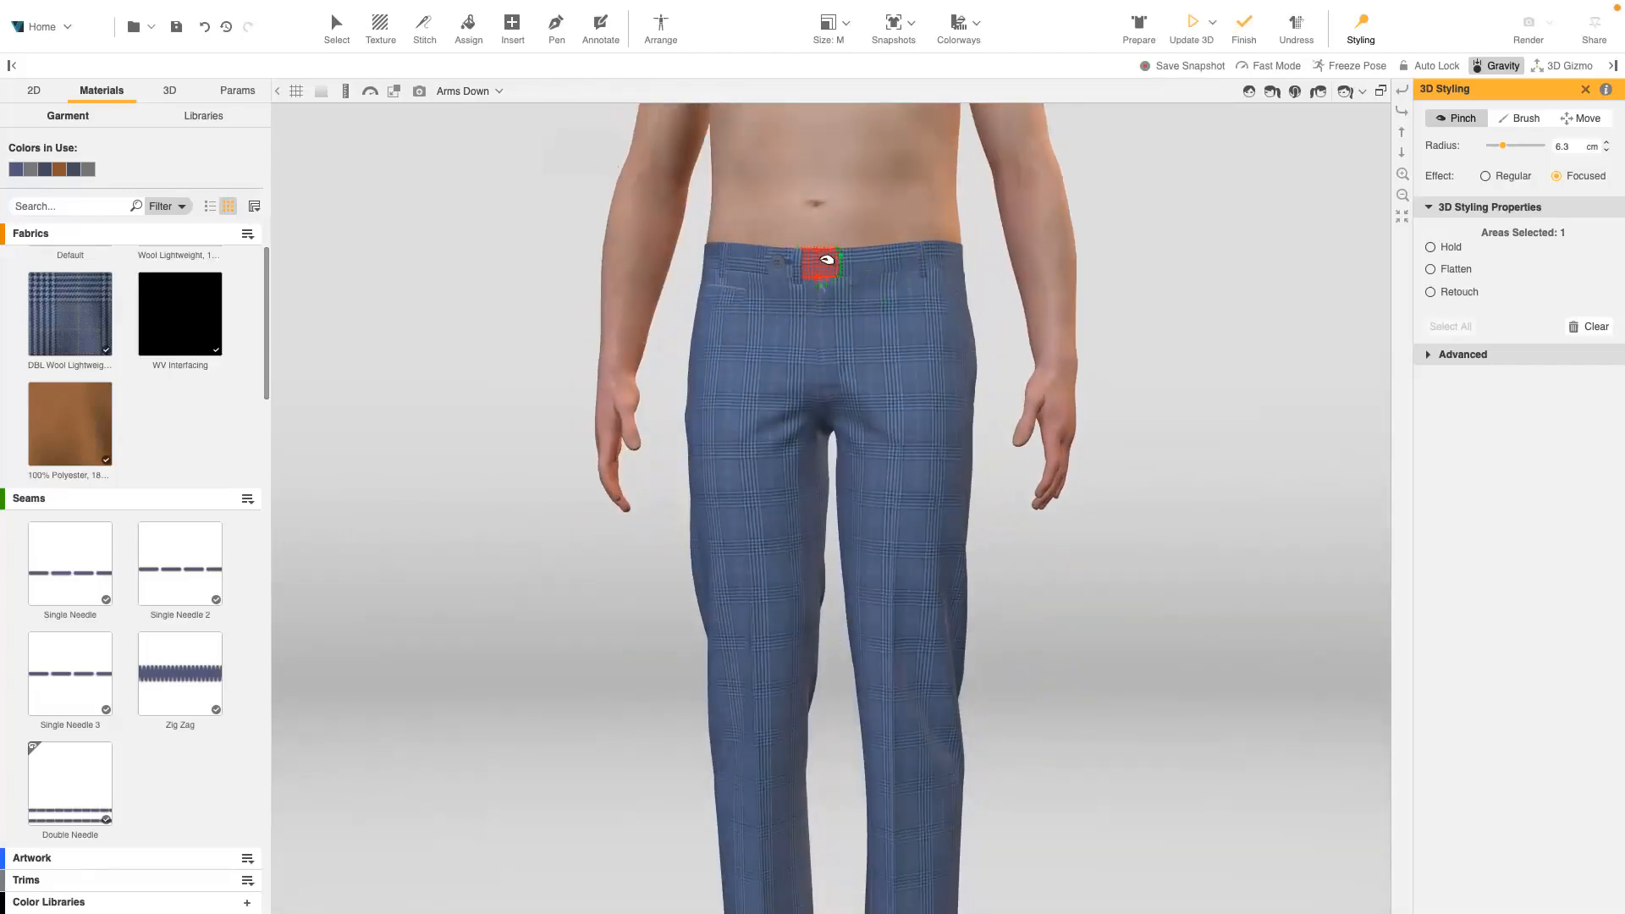
drag(825, 260, 821, 305)
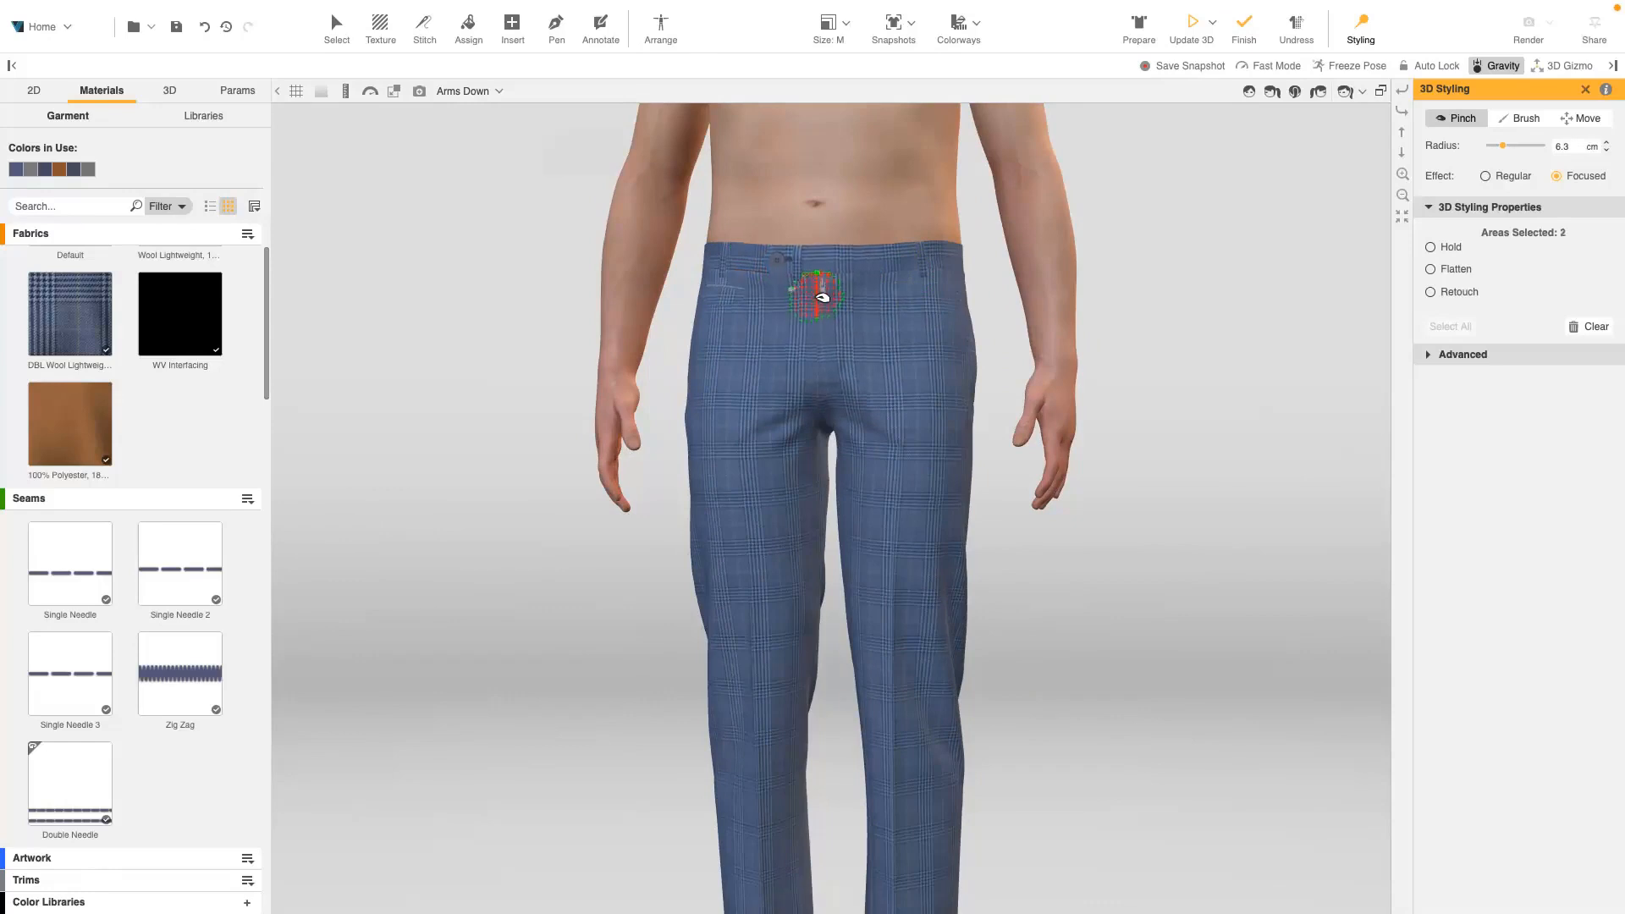
click(820, 255)
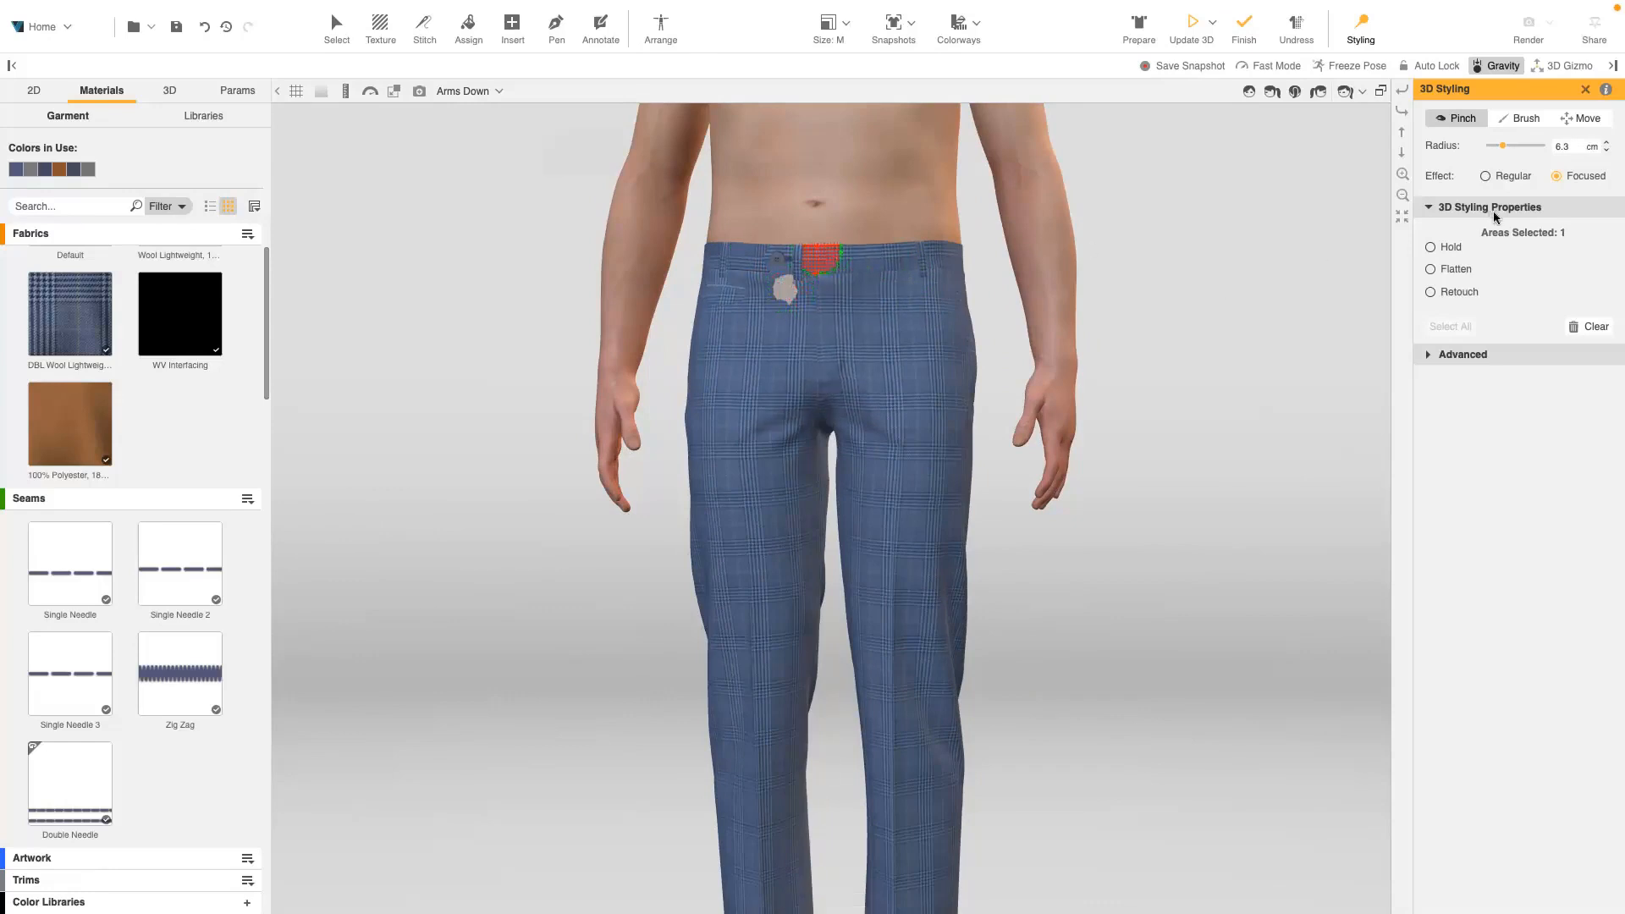
click(1450, 249)
click(1194, 30)
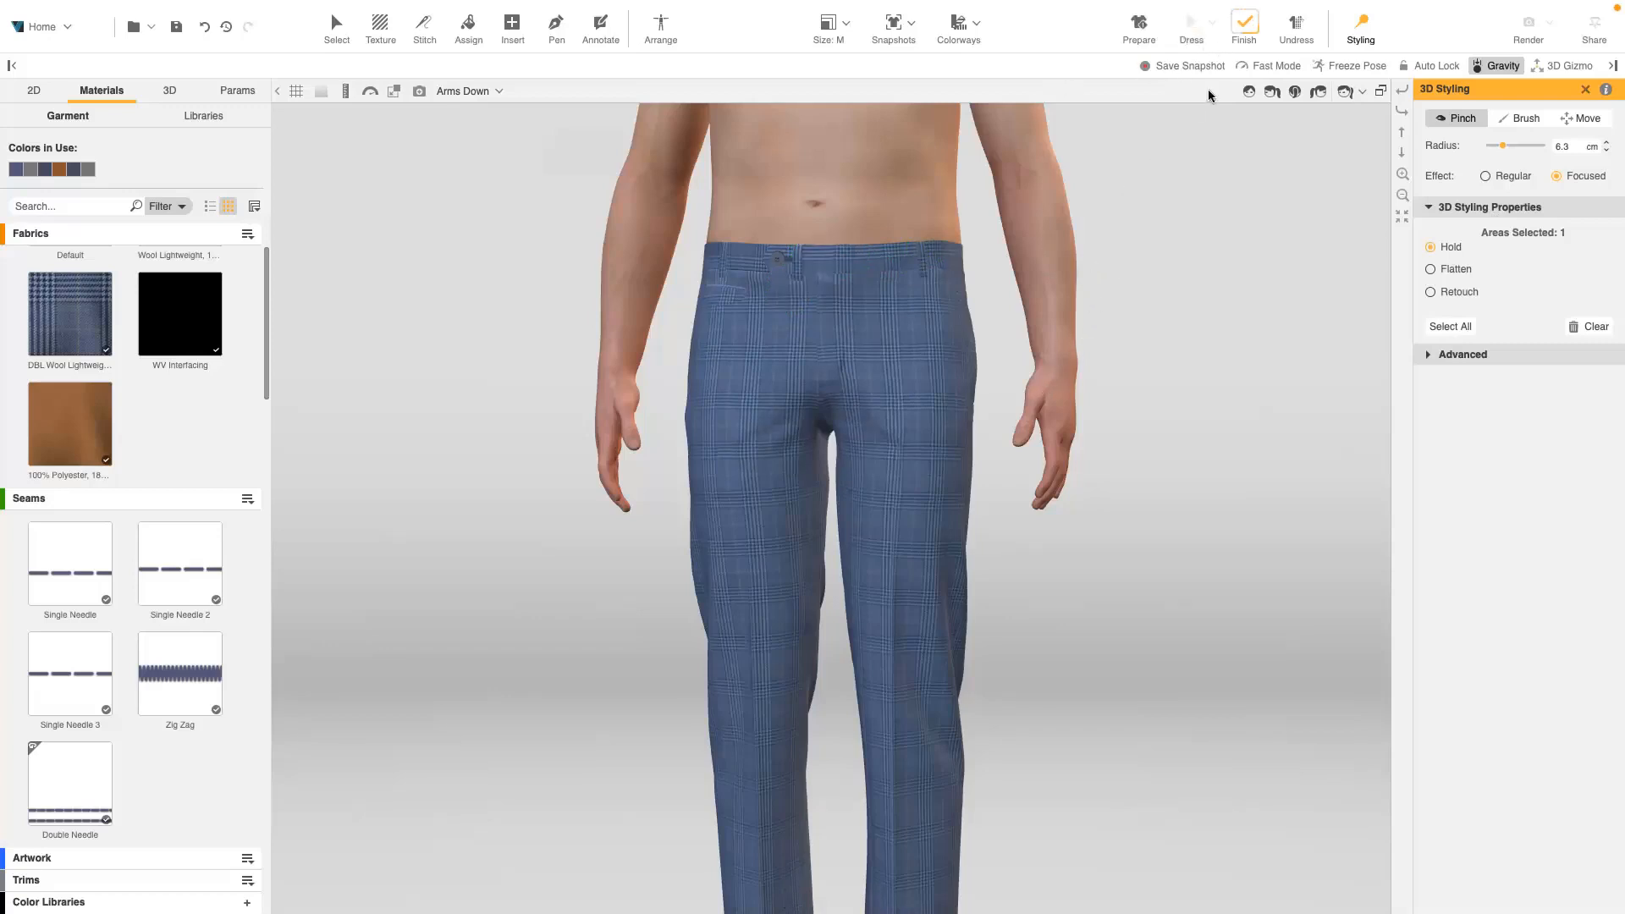
click(1245, 27)
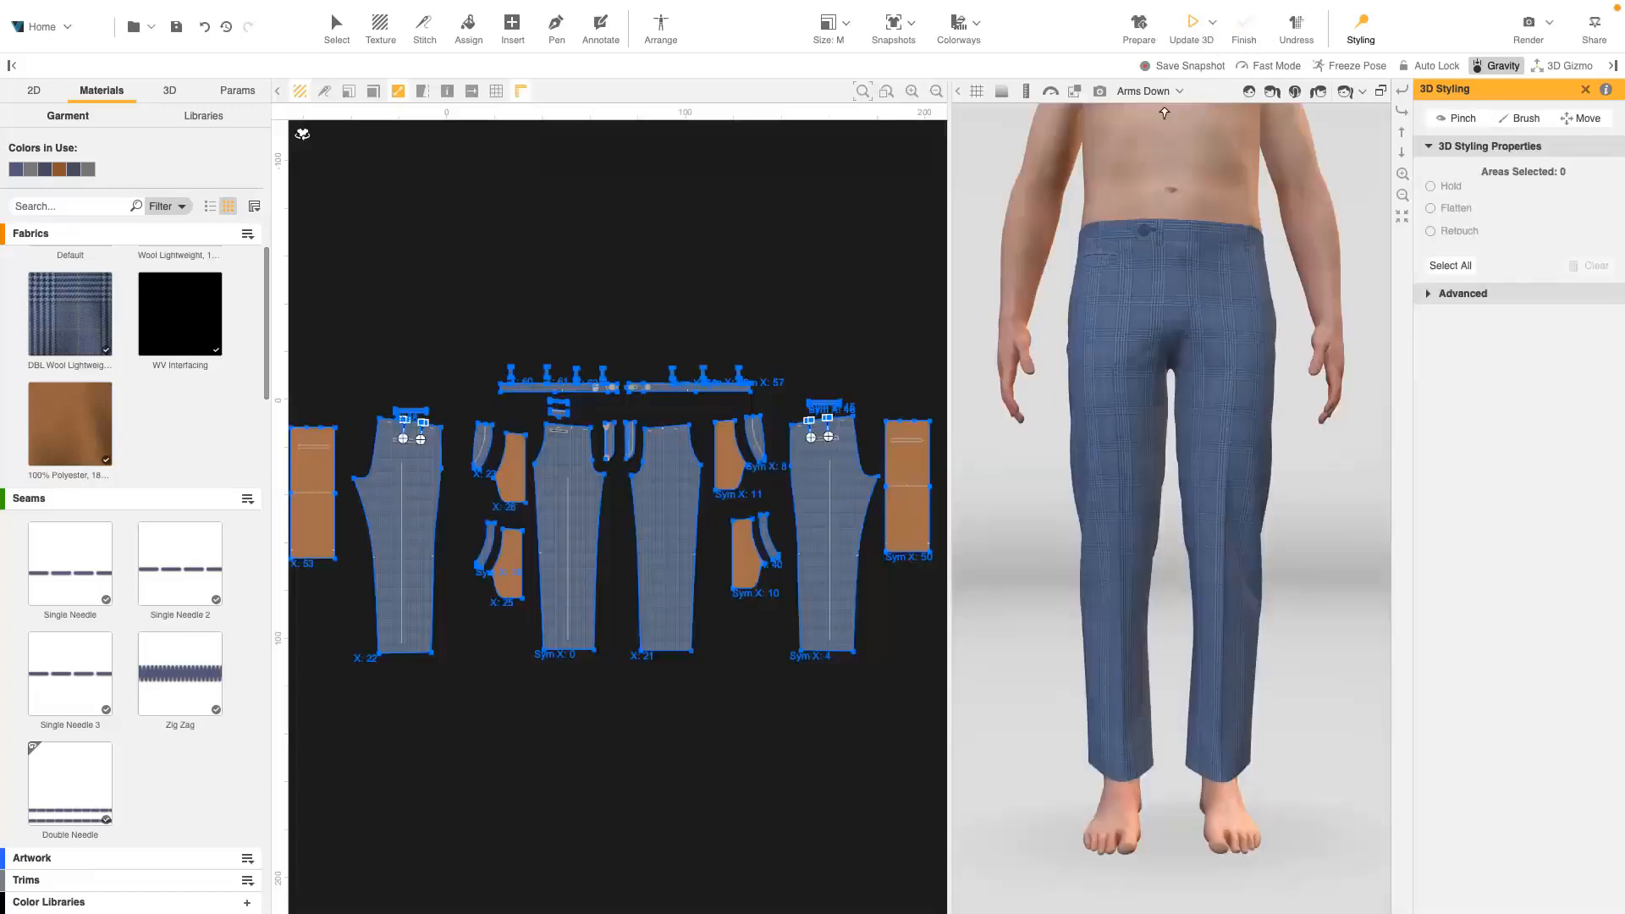
- Start a V-Ray Ray Trace rendering preview of the trousers and hide the avatar
click(1099, 90)
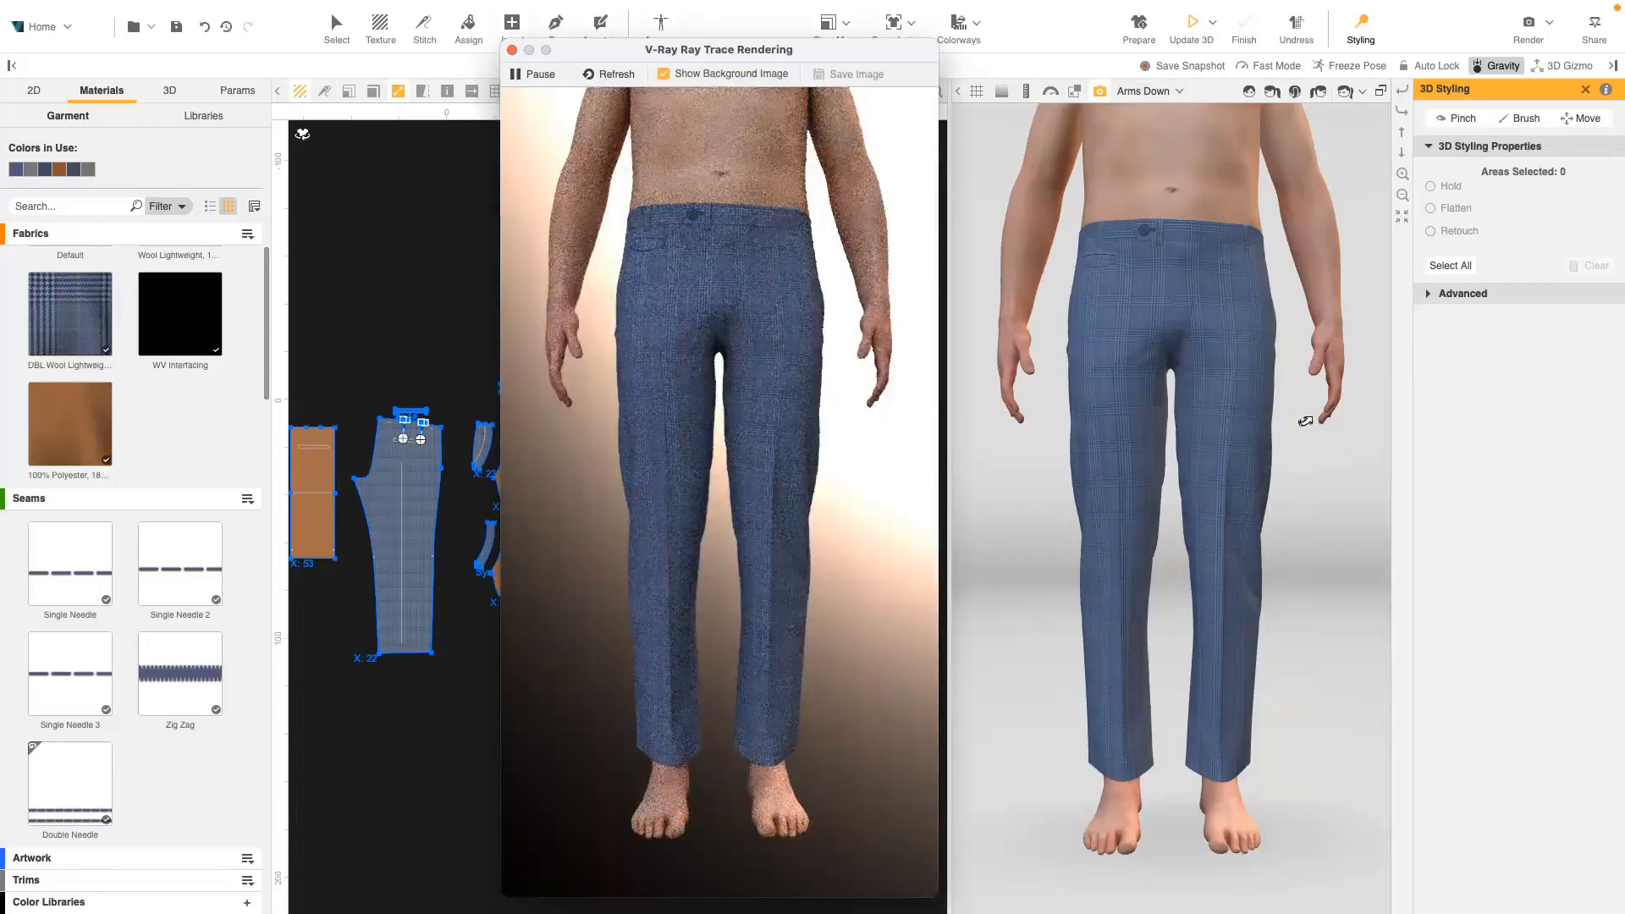
right_click(1204, 182)
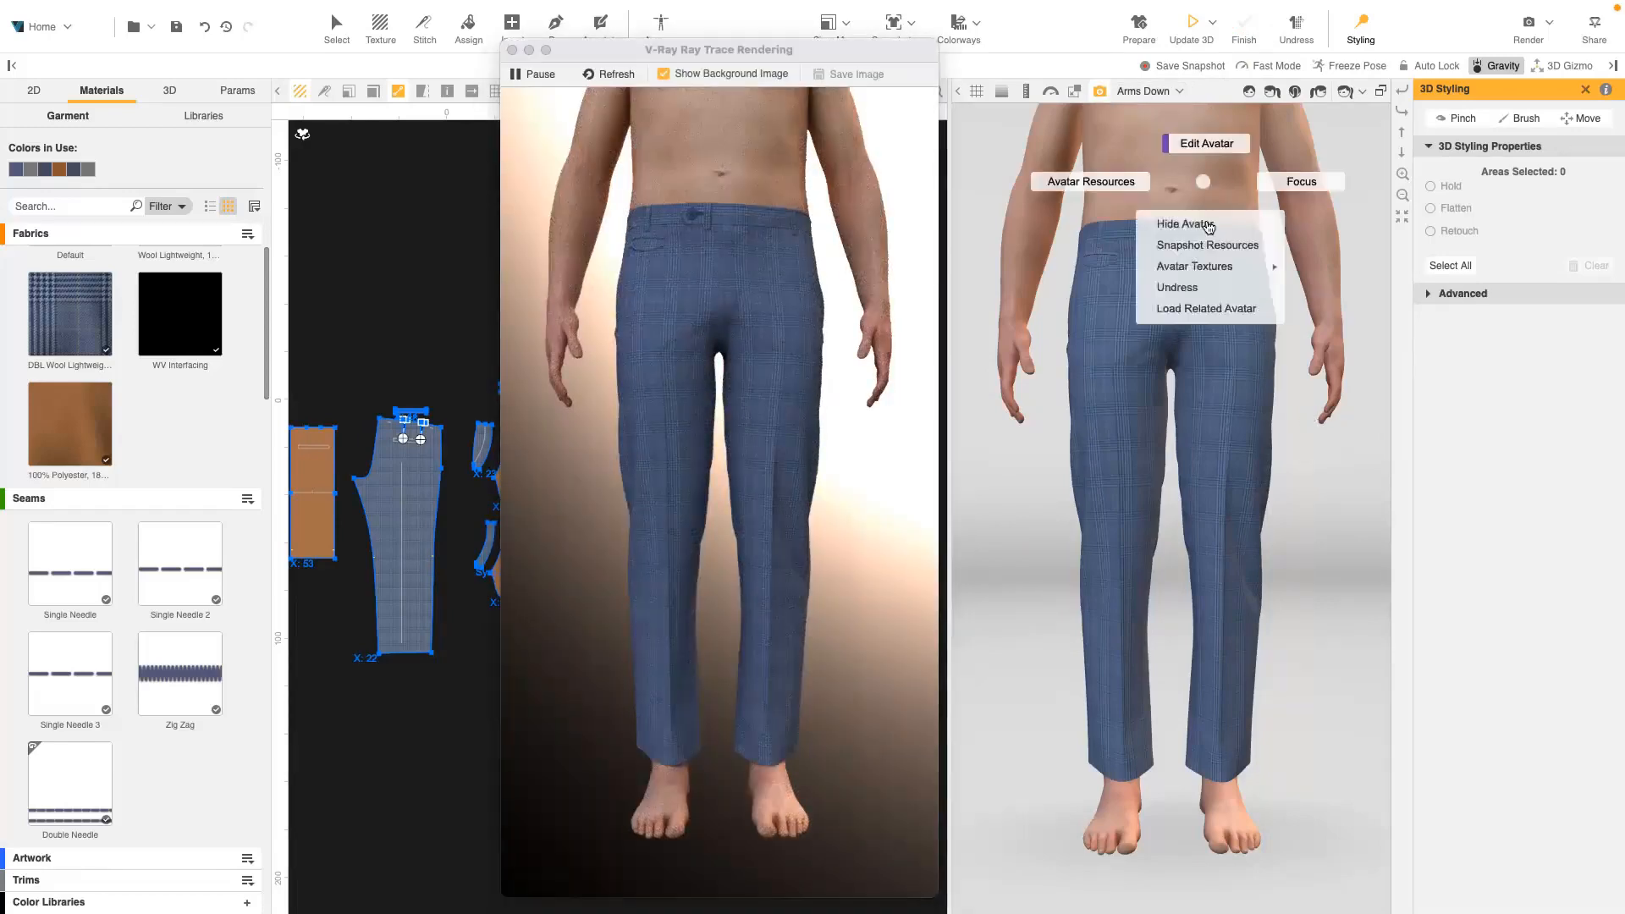
click(1208, 227)
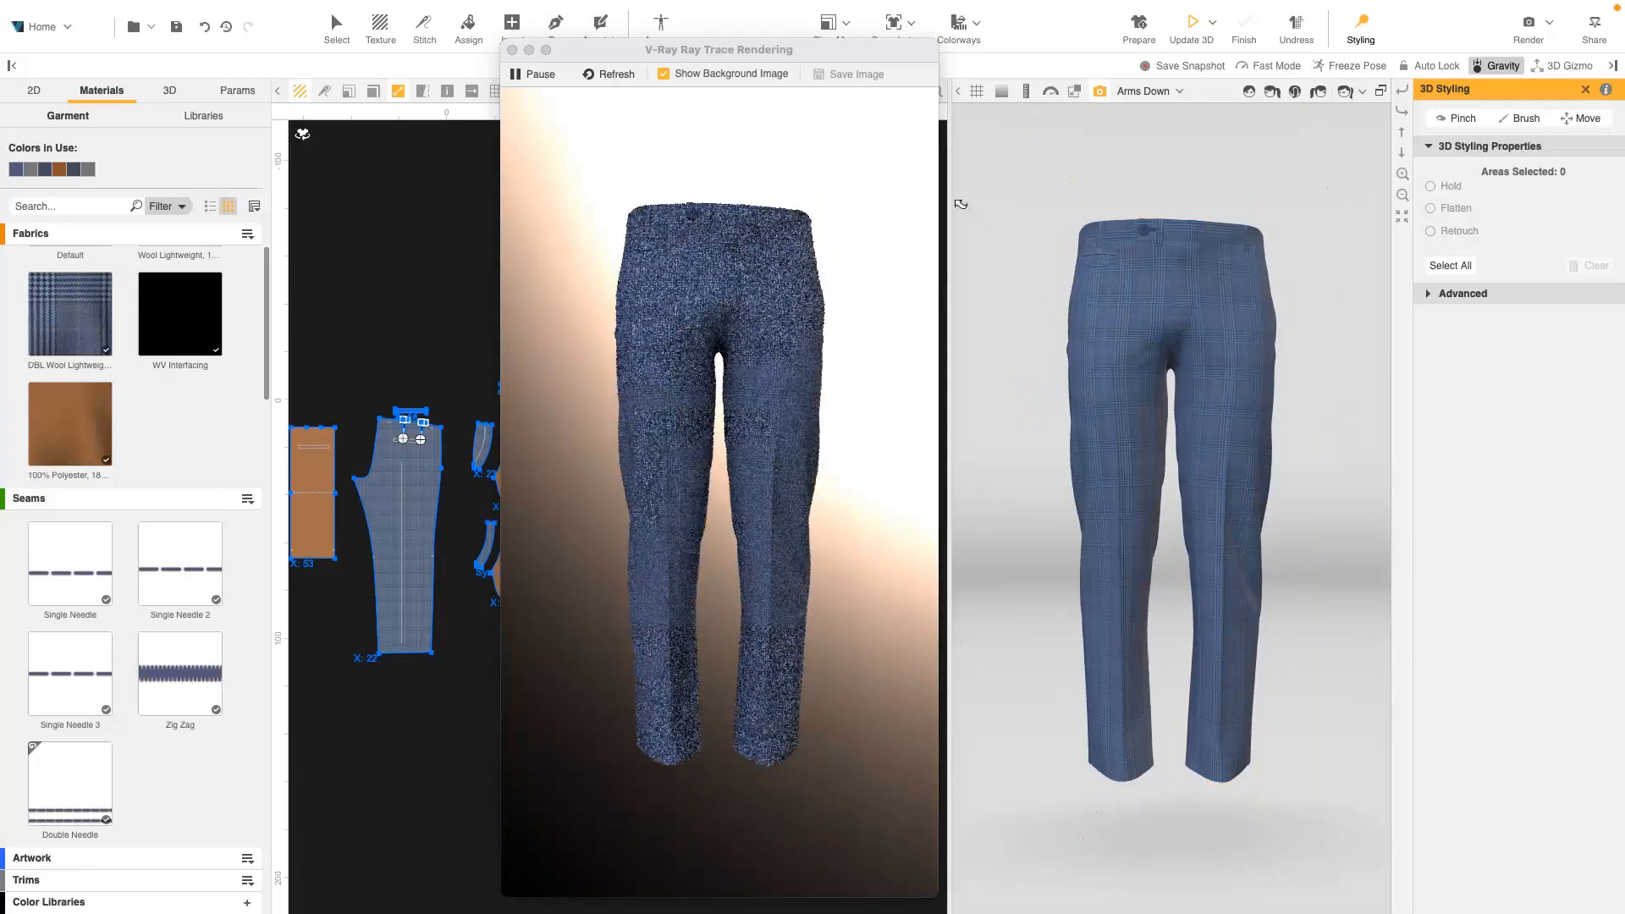
- Examine the trousers' waistband, pockets and leg drape from the side, back and front, up close and at full length
click(1272, 92)
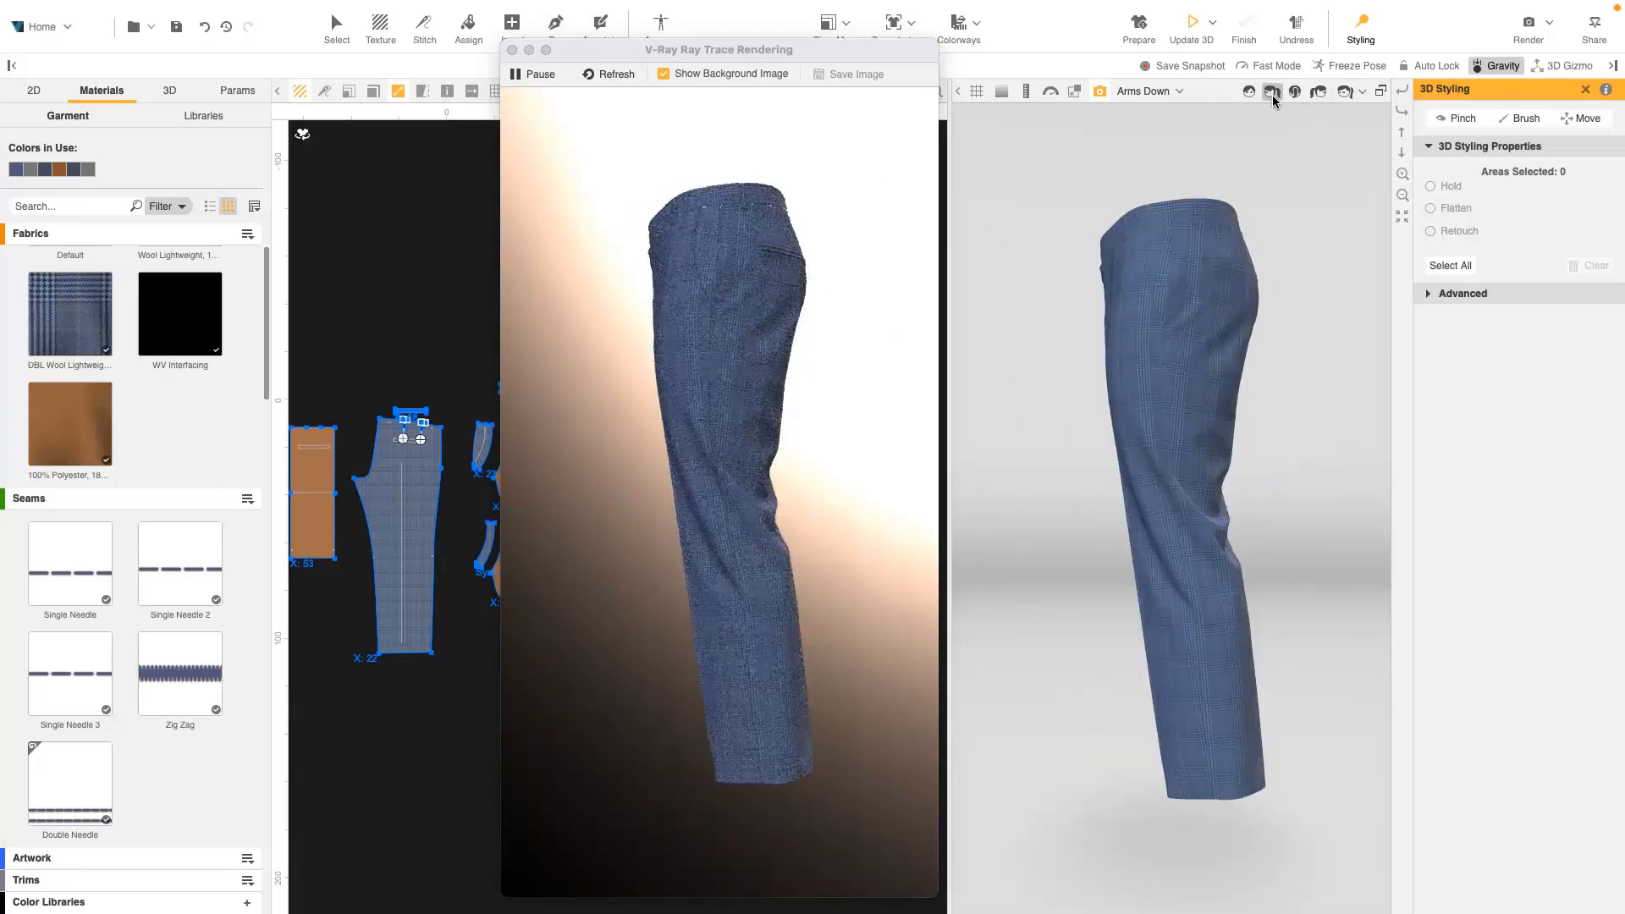
scroll(1197, 189, up, 5)
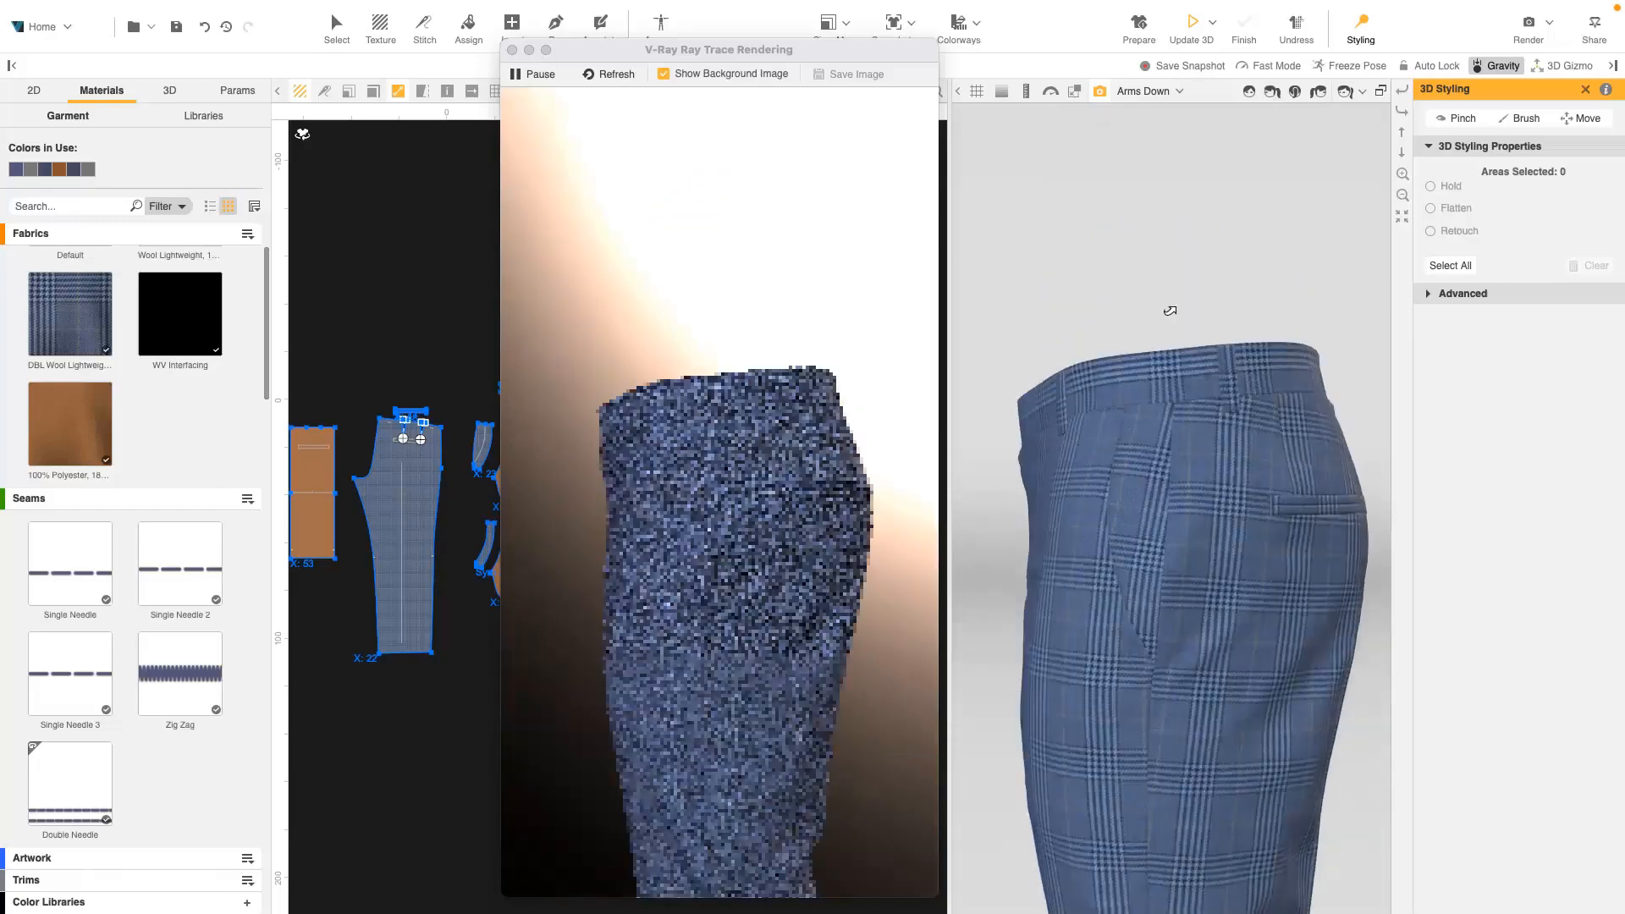
click(1307, 96)
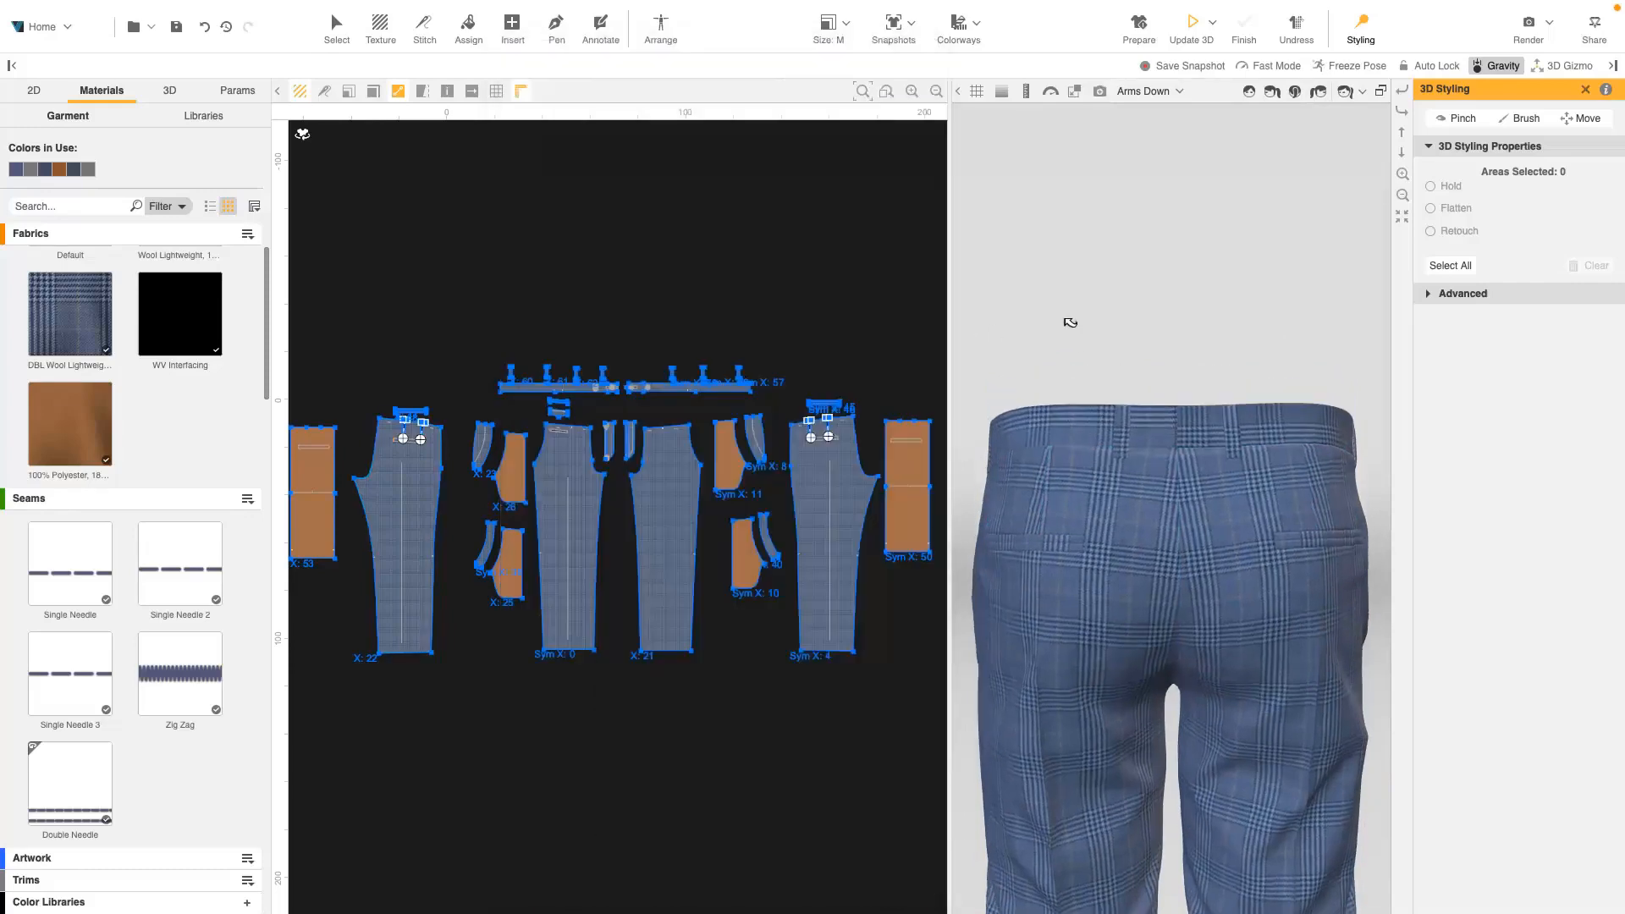
key(space)
scroll(1077, 597, down, 4)
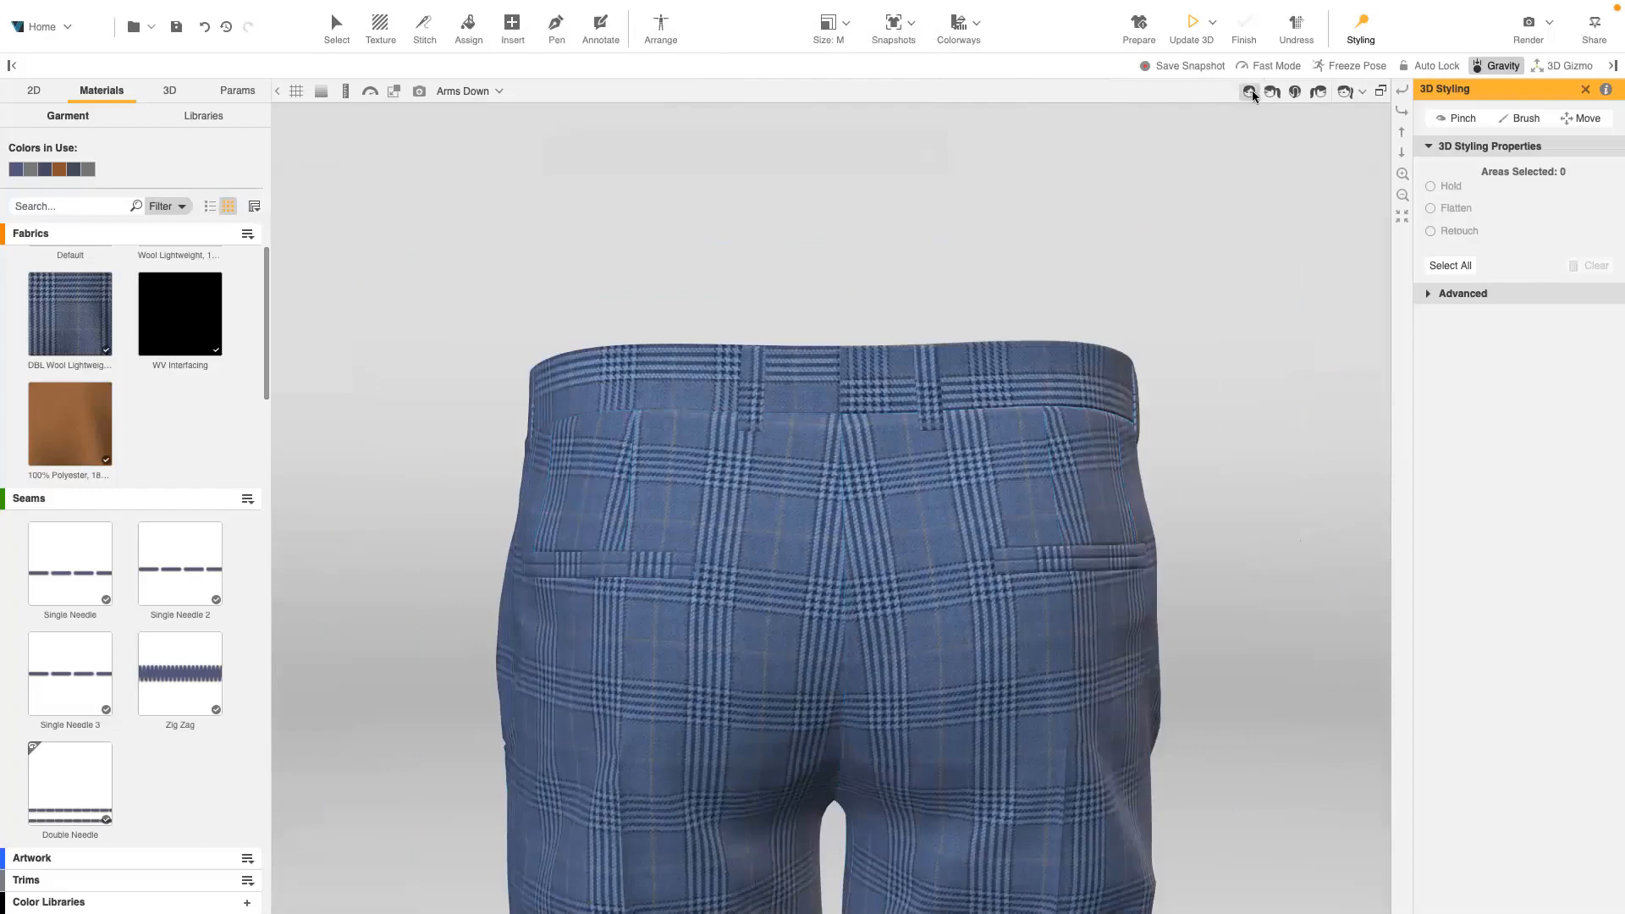
click(1251, 92)
drag(1279, 555, 1011, 504)
scroll(751, 703, down, 8)
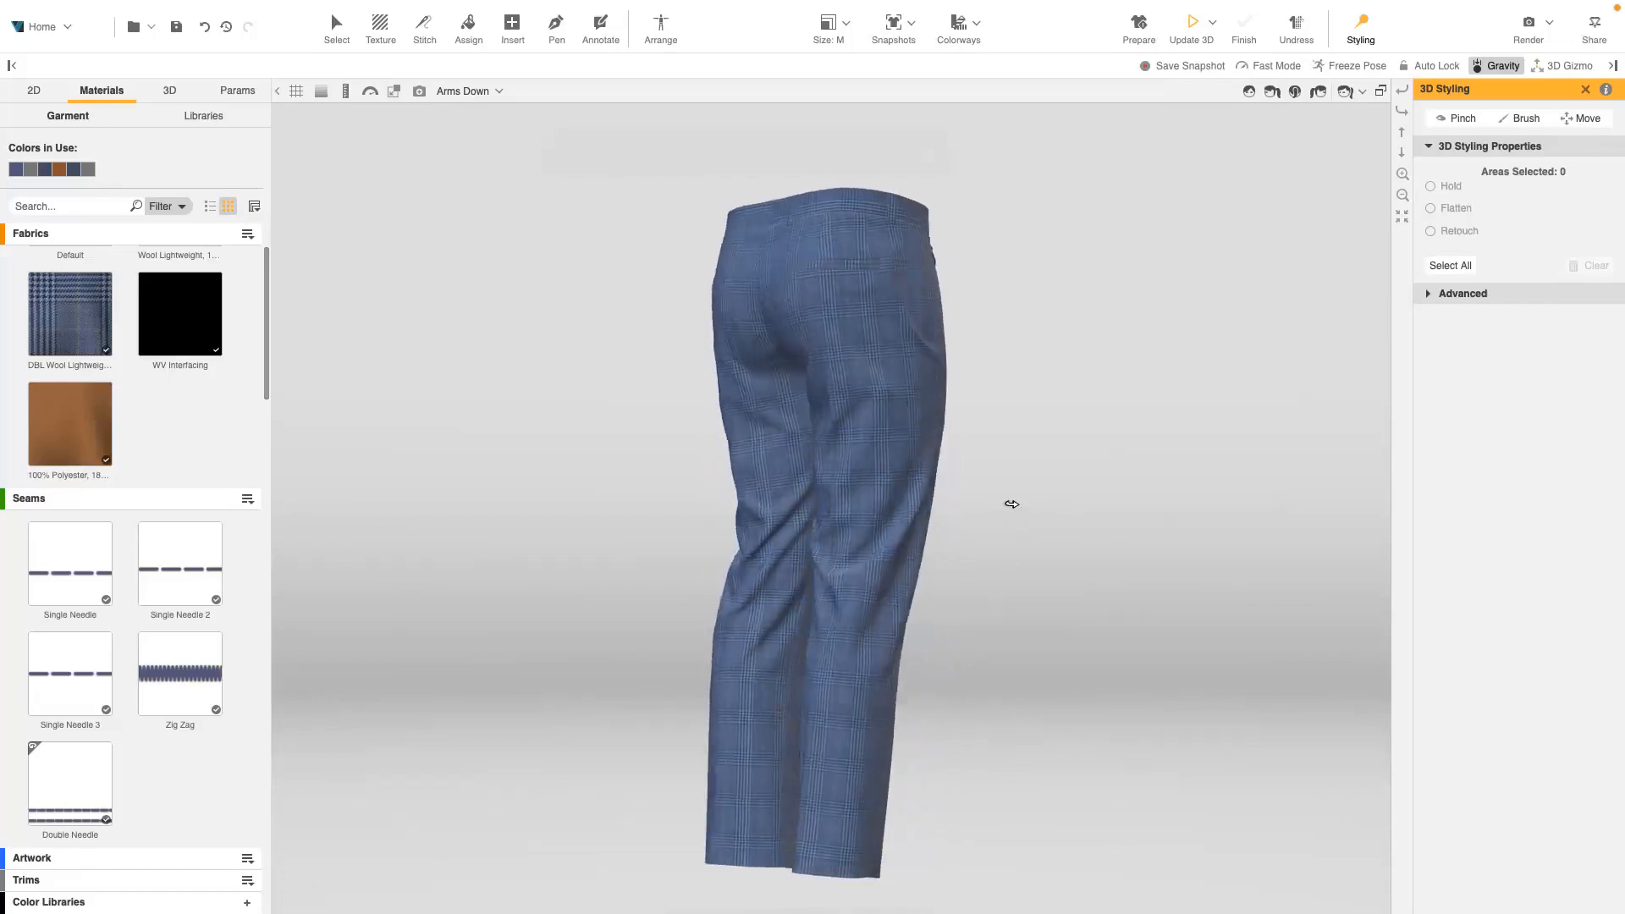